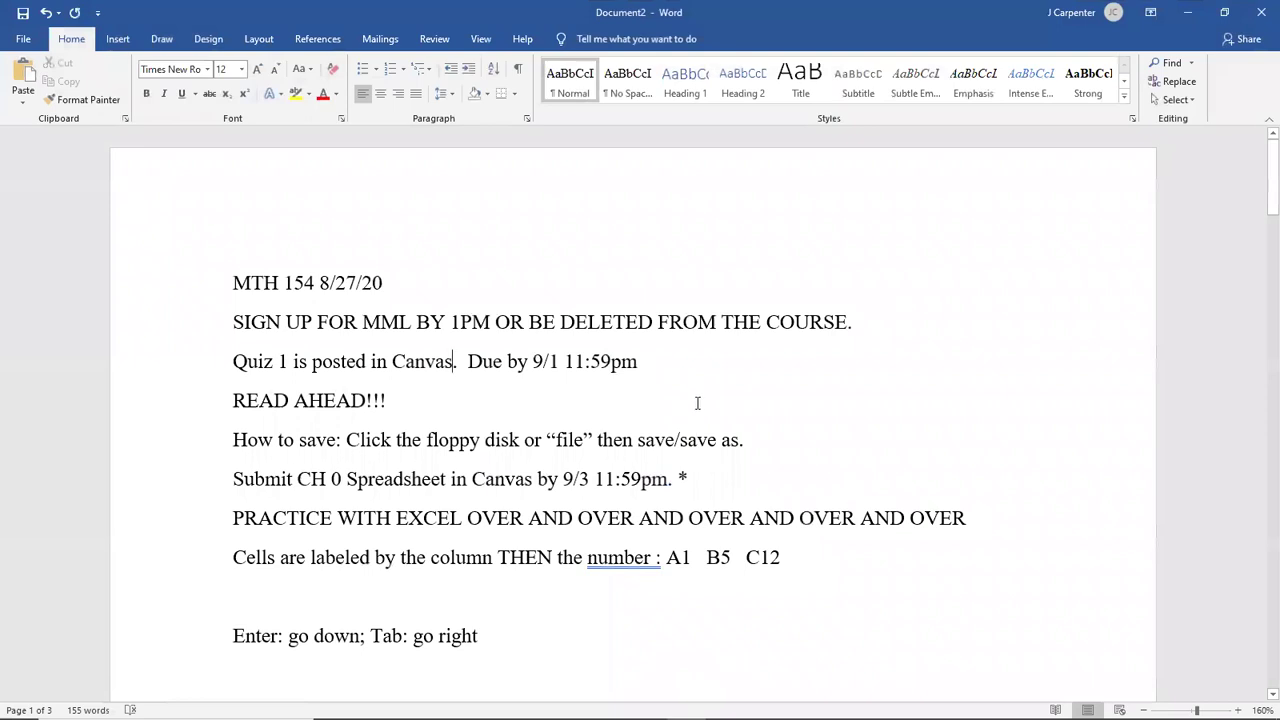
# Step: Highlight the Quiz 1 due-date line and the "READ AHEAD!!!" line in the class notes
pyautogui.scroll(4, 668, 372)
pyautogui.scroll(2, 668, 372)
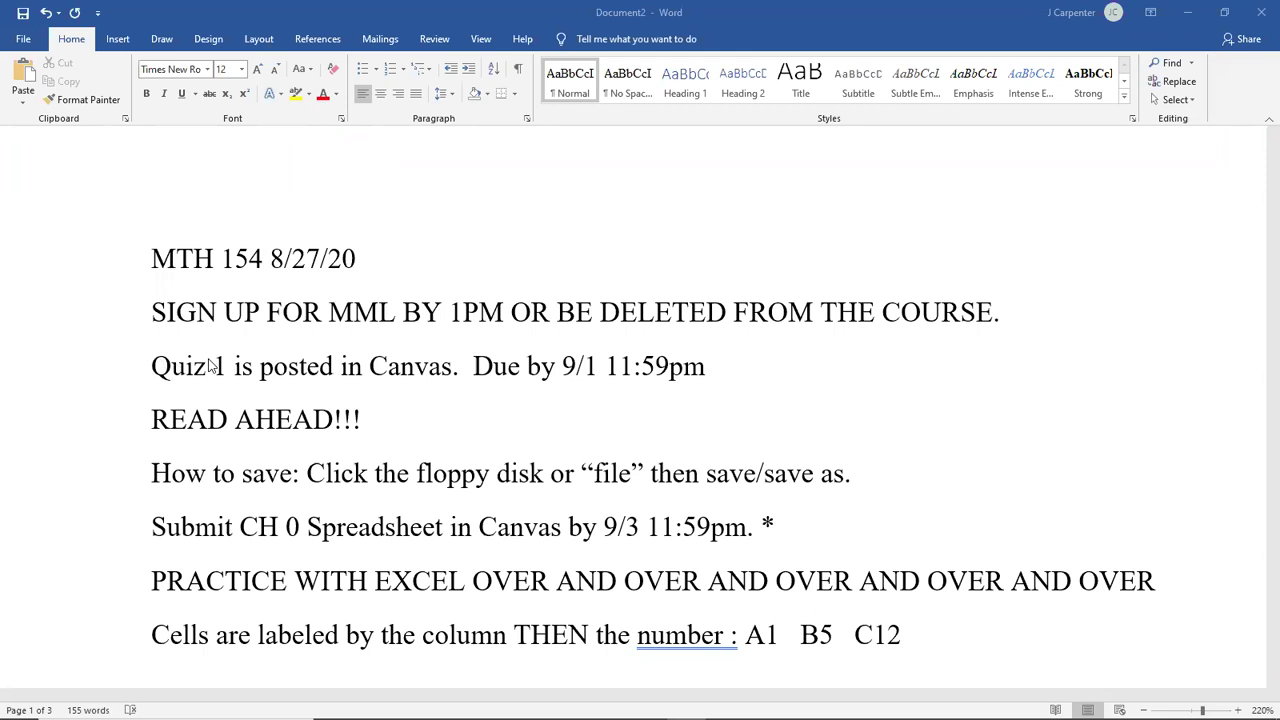
pyautogui.moveTo(170, 366); pyautogui.dragTo(702, 366)
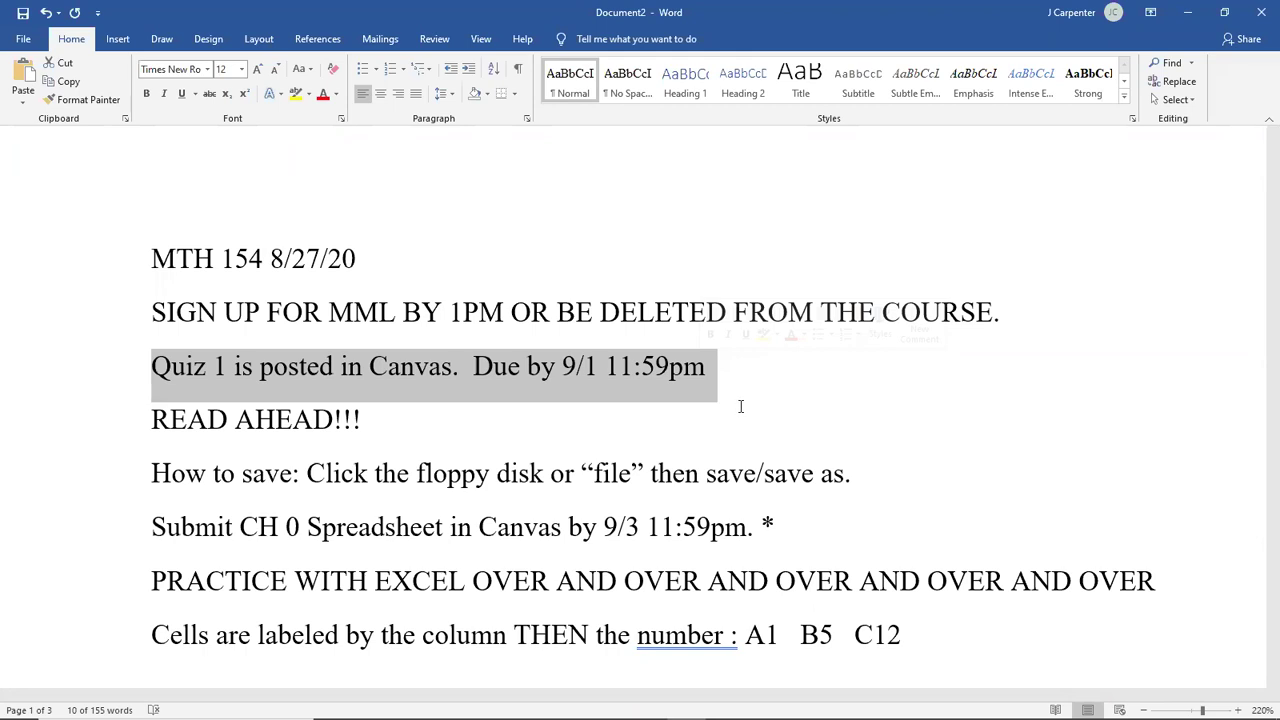
pyautogui.click(740, 406)
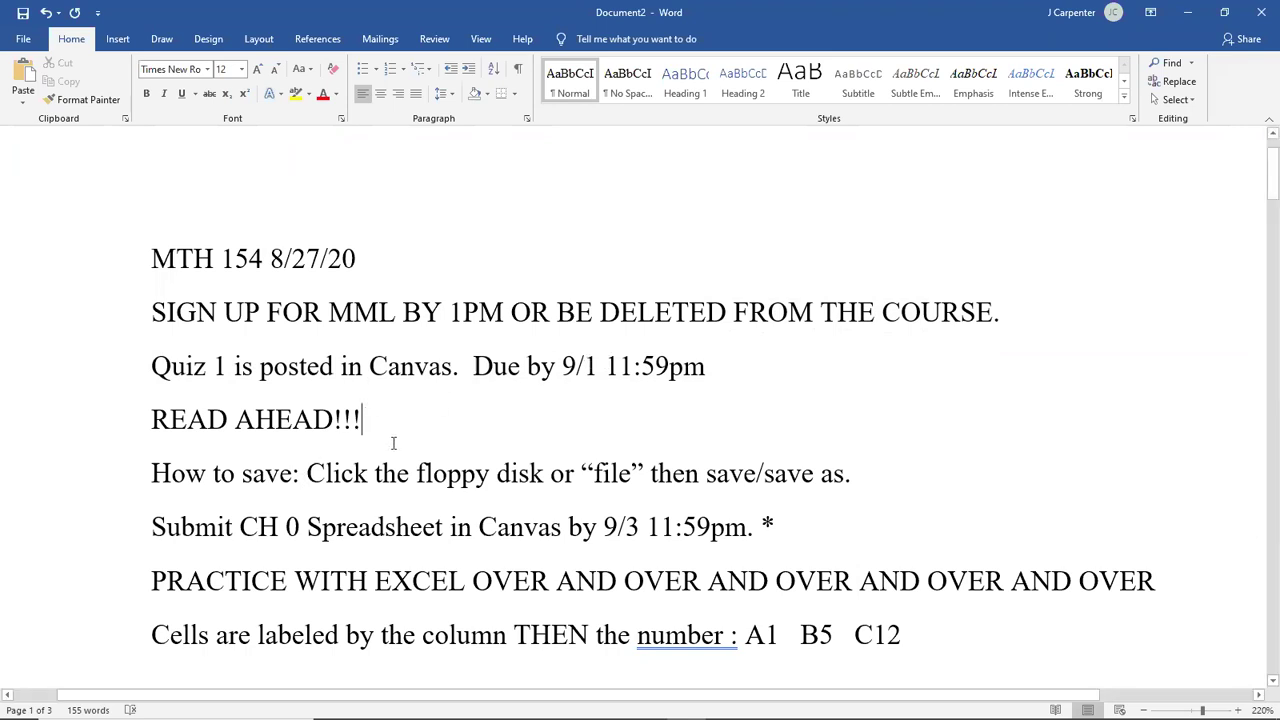
pyautogui.moveTo(390, 428); pyautogui.dragTo(148, 422)
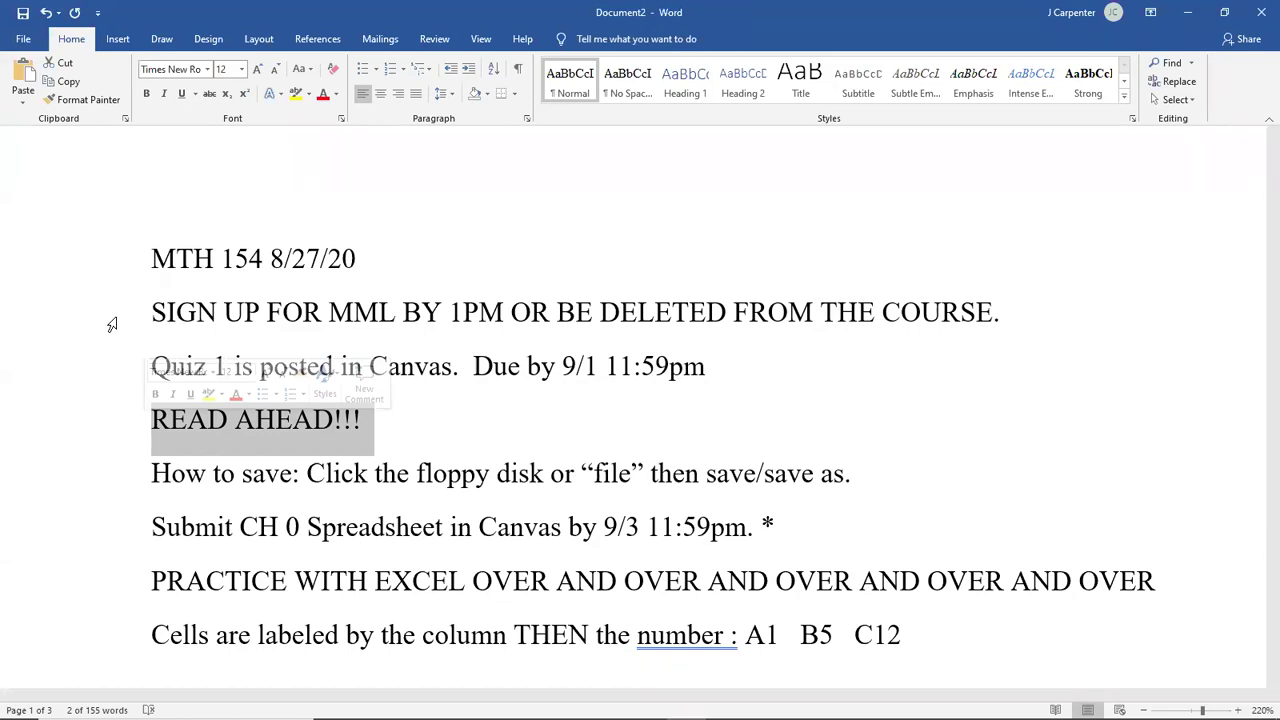
# Step: Highlight the "How to save" line, show where the Save and Save As commands are, and return to the notes
pyautogui.moveTo(153, 473); pyautogui.dragTo(866, 475)
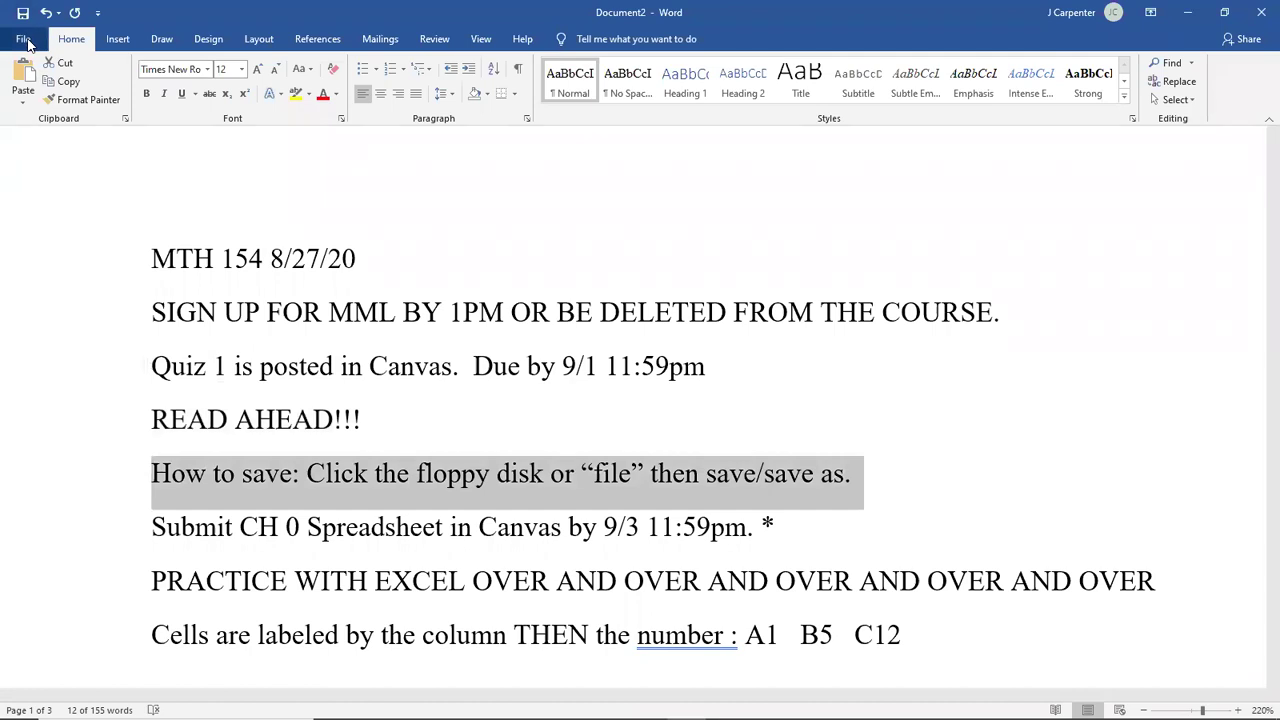
pyautogui.click(26, 40)
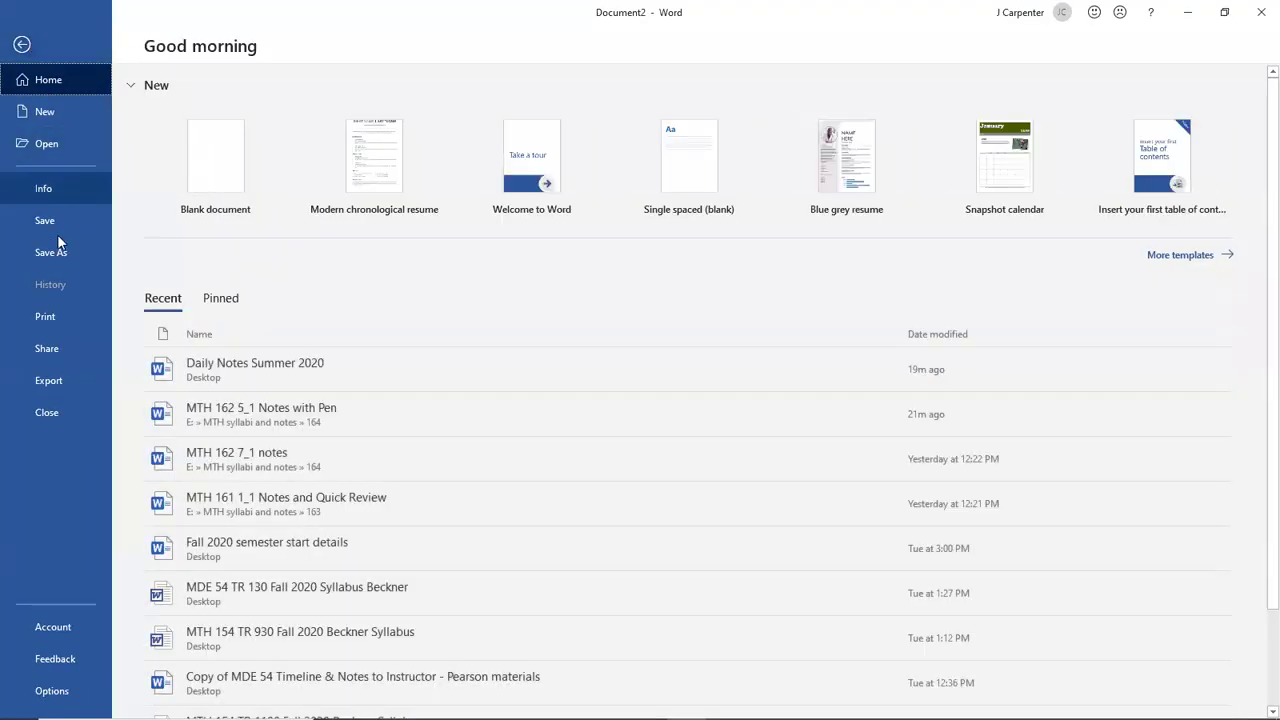
pyautogui.click(23, 45)
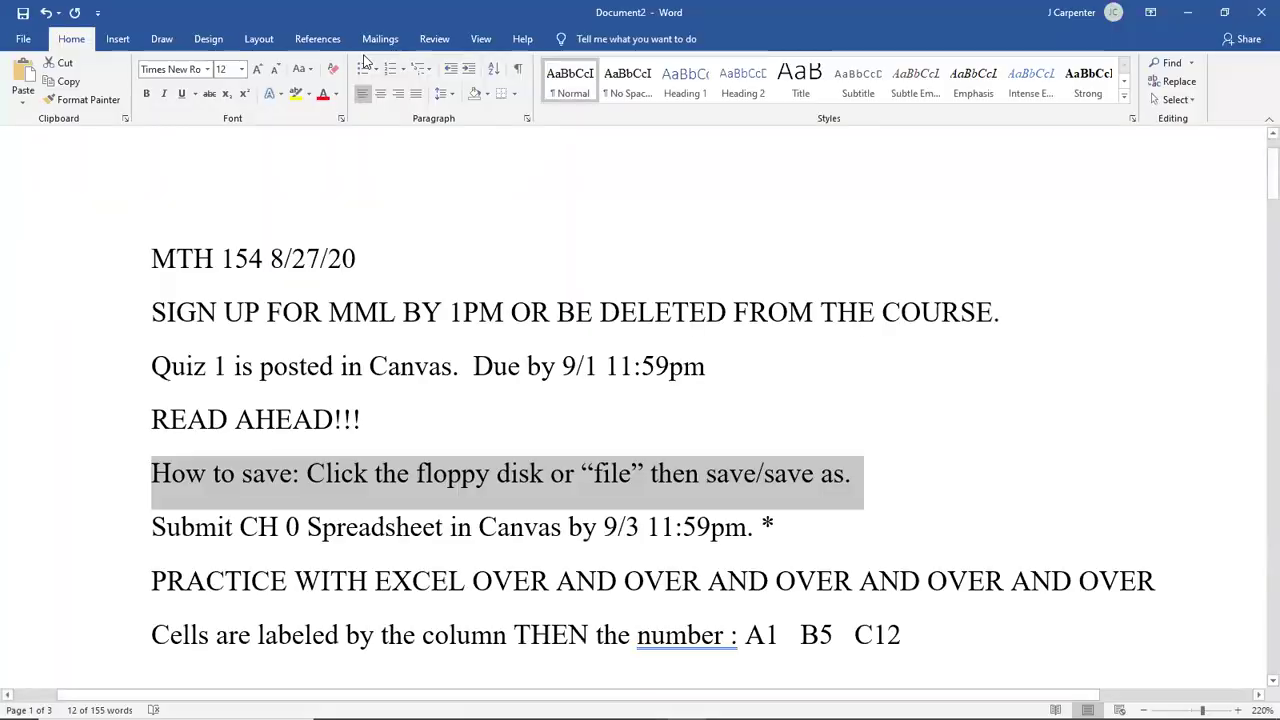
pyautogui.click(482, 538)
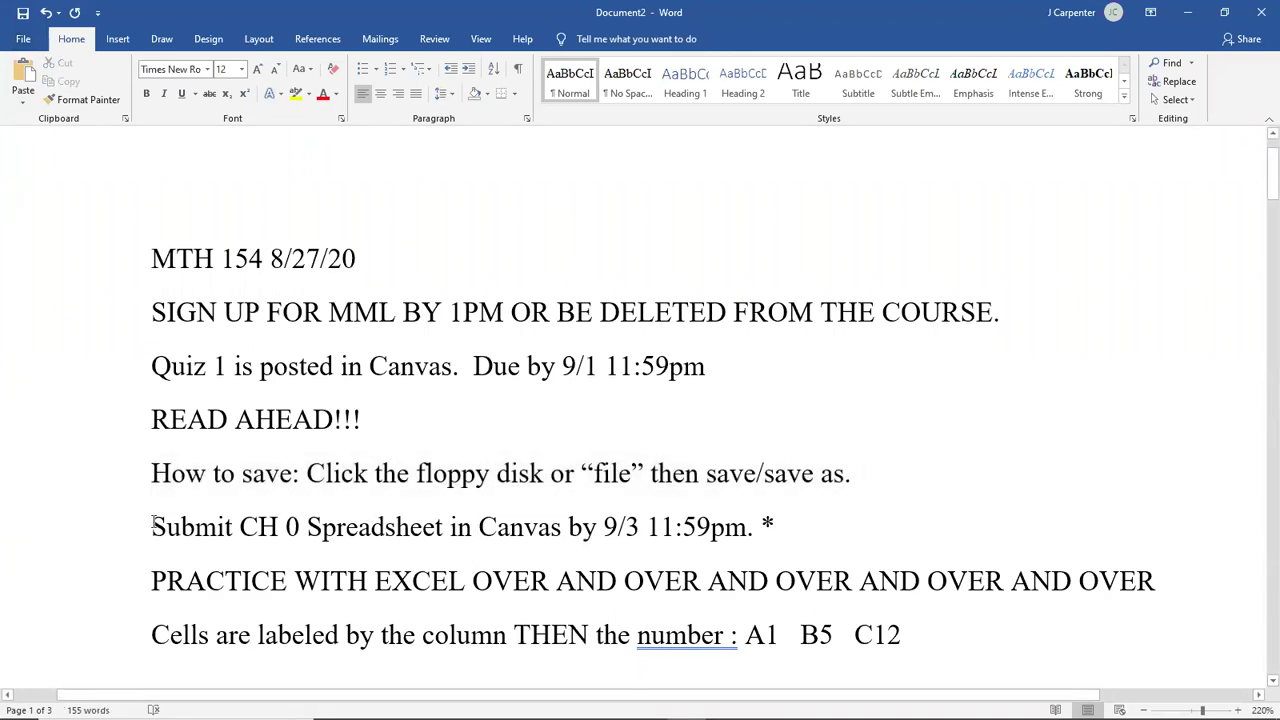
# Step: Highlight the line about submitting the CH 0 Spreadsheet in Canvas, and clear the selection
pyautogui.moveTo(153, 526); pyautogui.dragTo(781, 525)
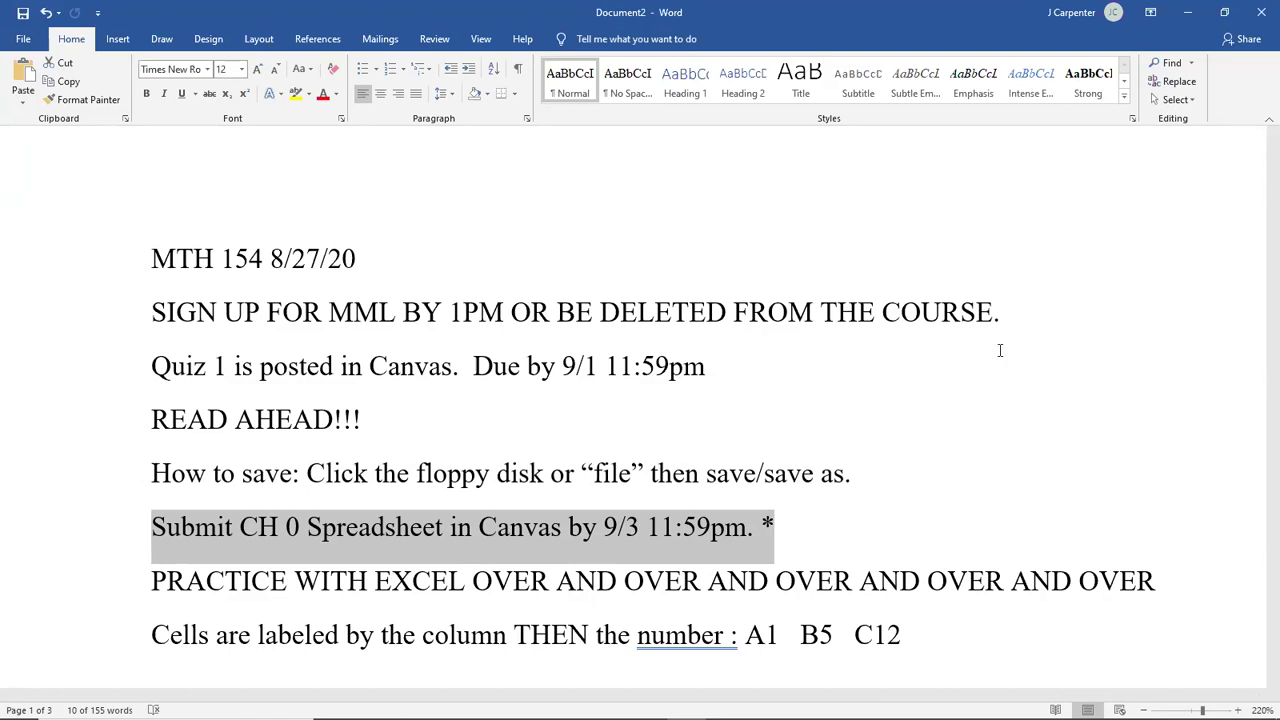
pyautogui.click(612, 440)
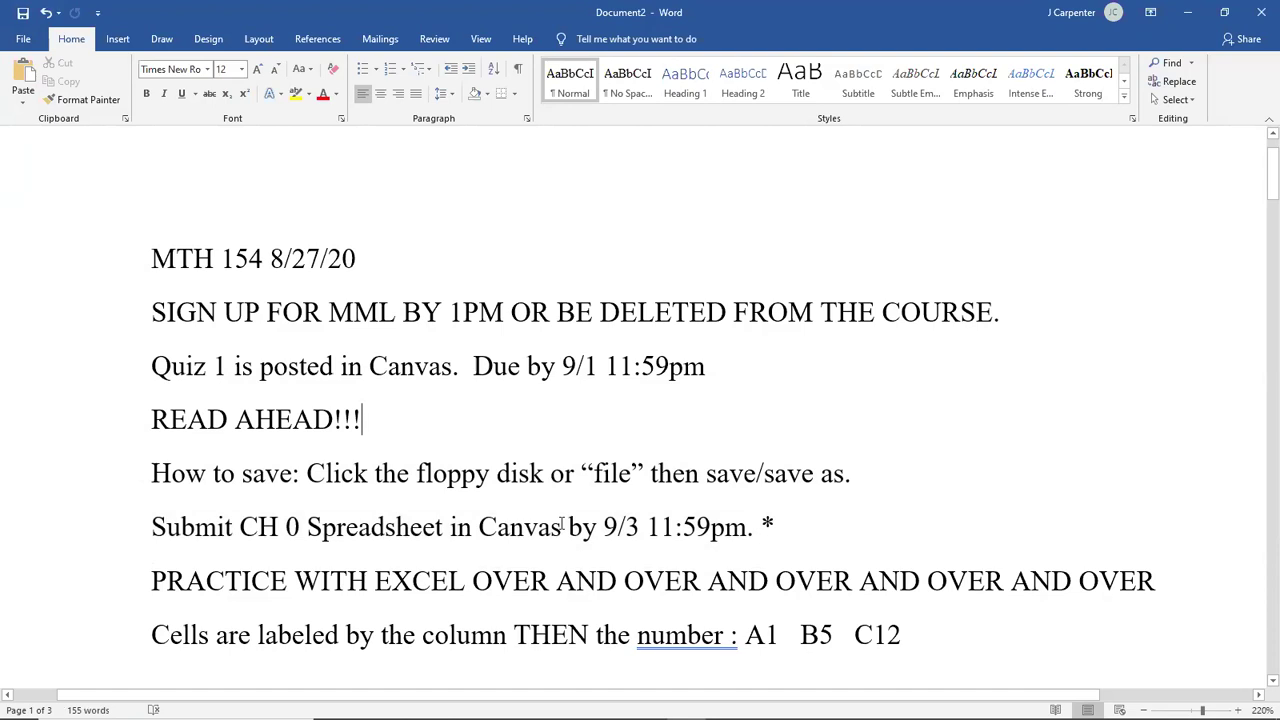
pyautogui.moveTo(786, 527); pyautogui.dragTo(142, 527)
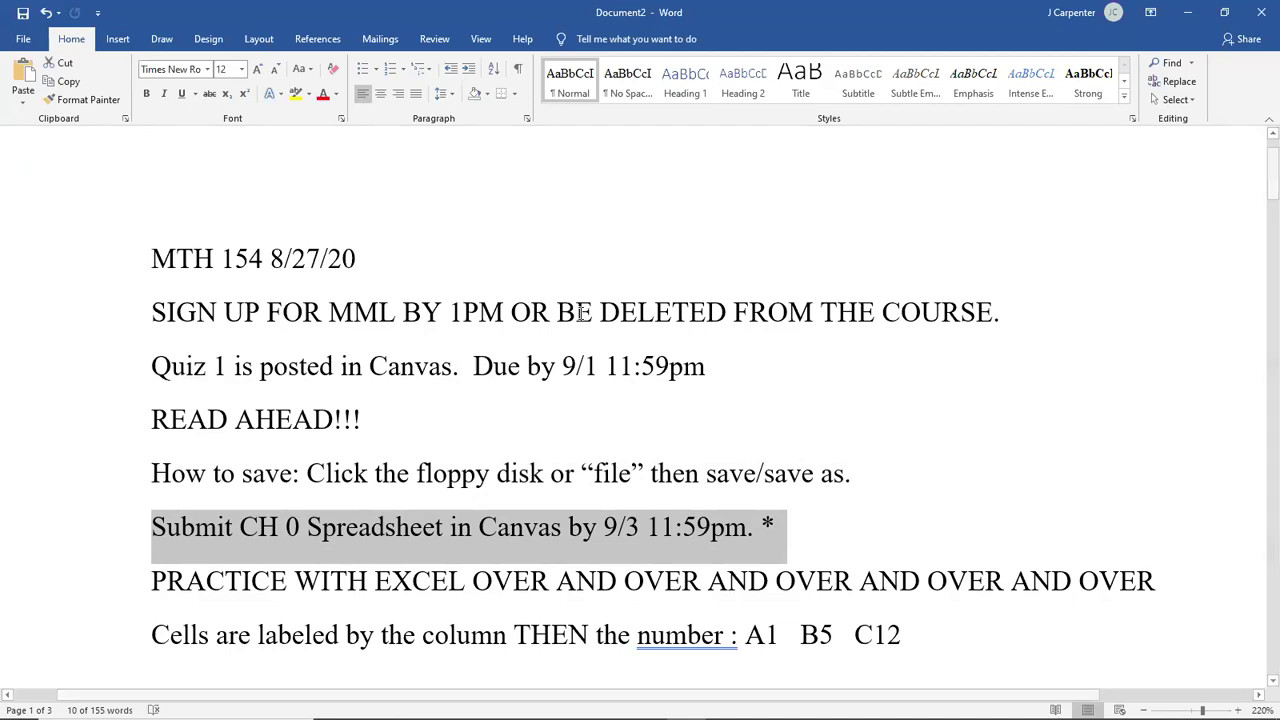
pyautogui.click(563, 524)
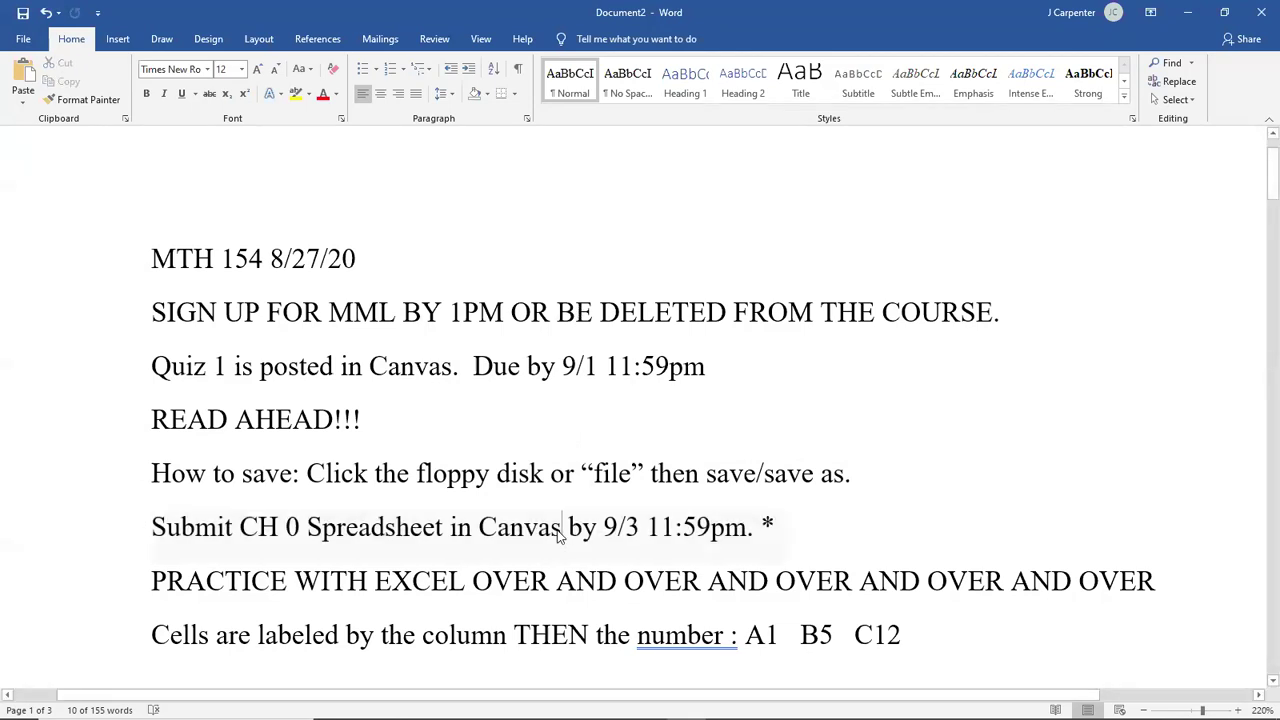
# Step: Highlight the "PRACTICE WITH EXCEL OVER AND OVER" line and point out the open Excel workbook
pyautogui.moveTo(1170, 590); pyautogui.dragTo(150, 575)
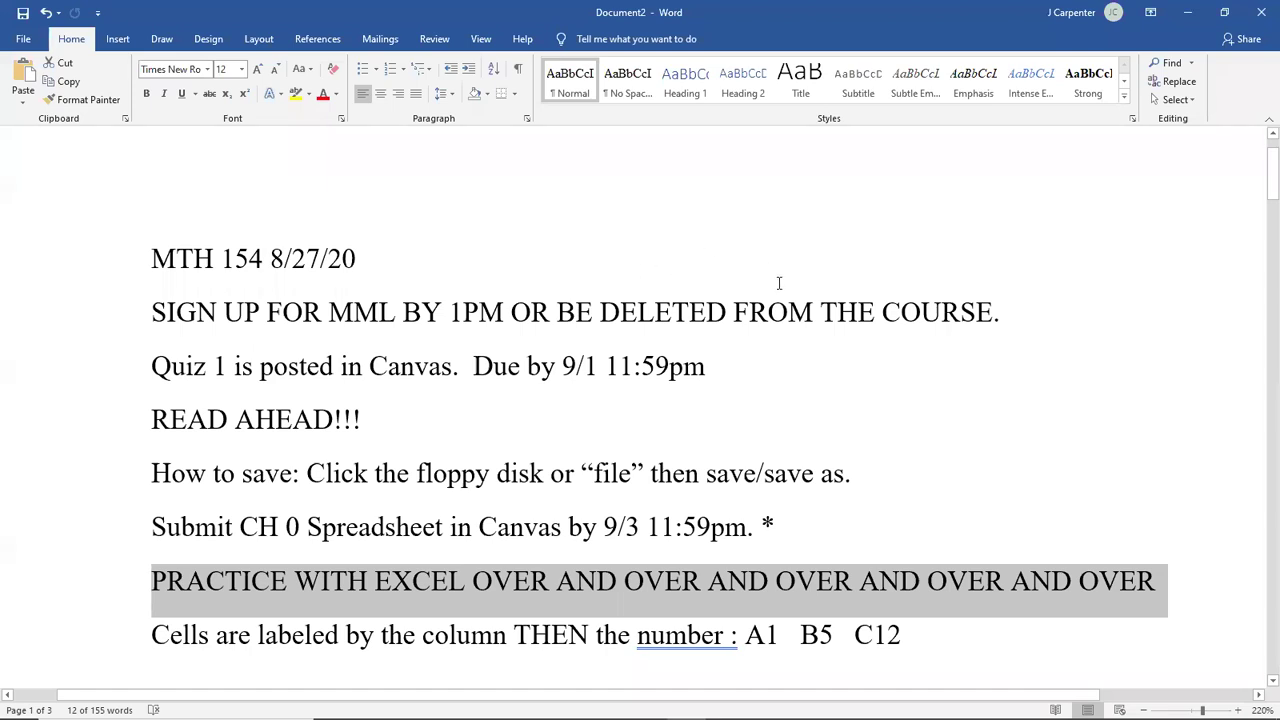
pyautogui.moveTo(725, 710)
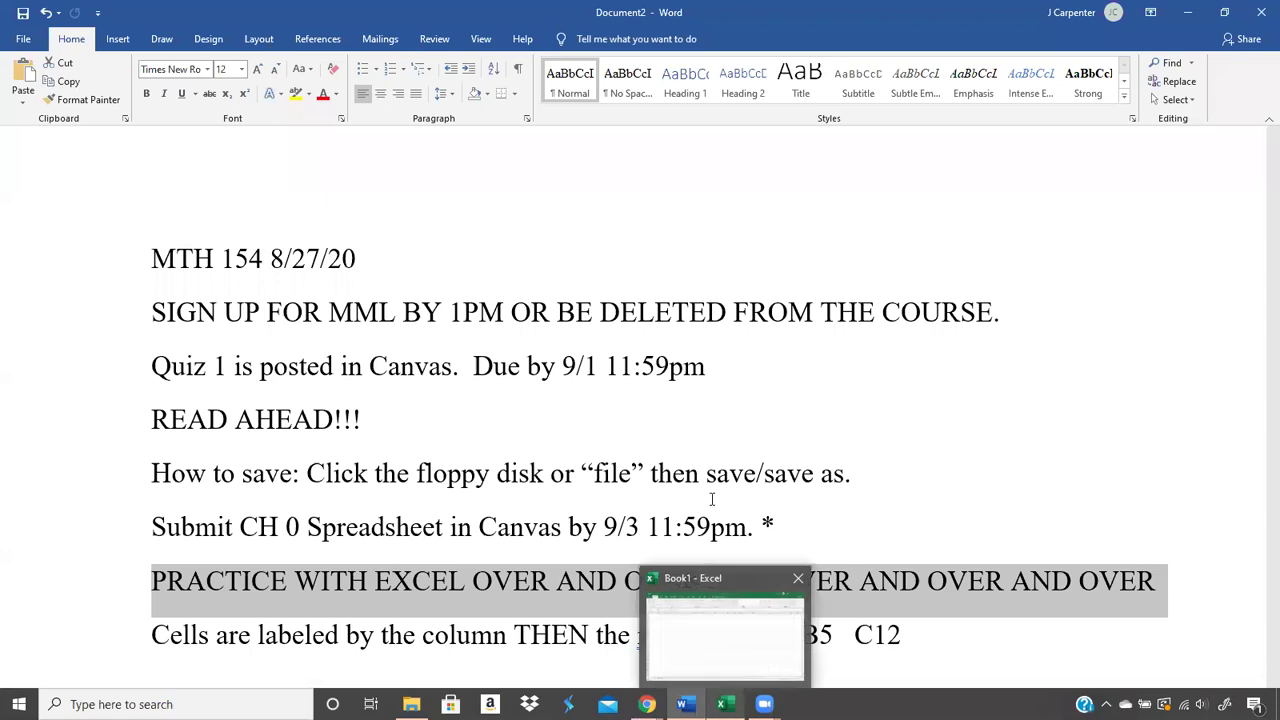
pyautogui.rightClick(656, 441)
pyautogui.click(514, 405)
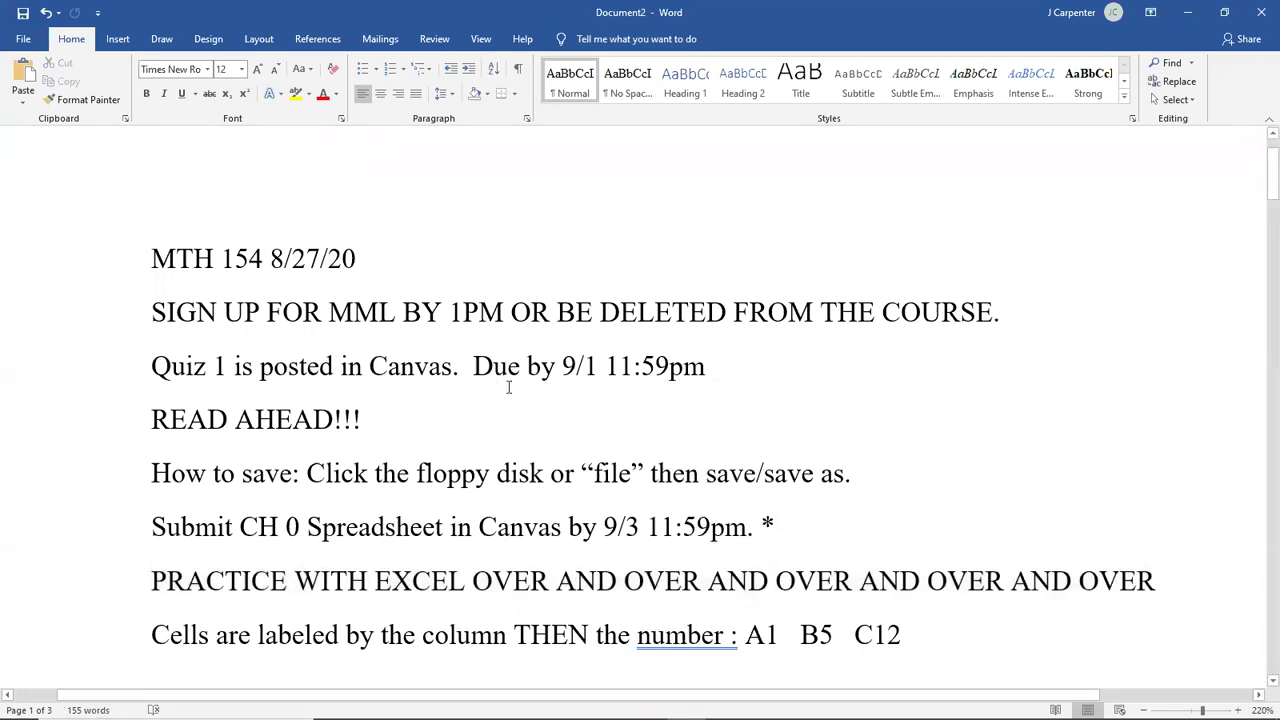
# Step: Highlight the "SIGN UP FOR MML BY 1PM" reminder and move on to the Quiz 1 line
pyautogui.moveTo(994, 305); pyautogui.dragTo(153, 312)
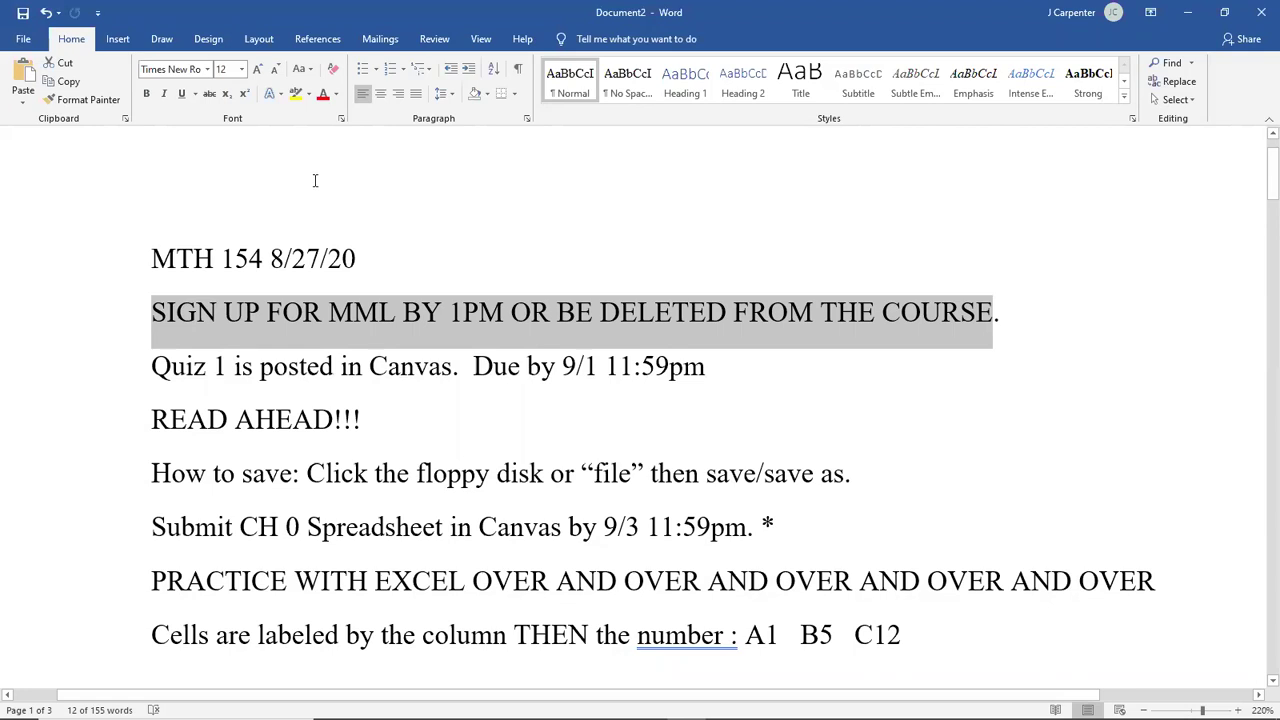
pyautogui.moveTo(222, 366); pyautogui.dragTo(160, 370)
pyautogui.click(157, 370)
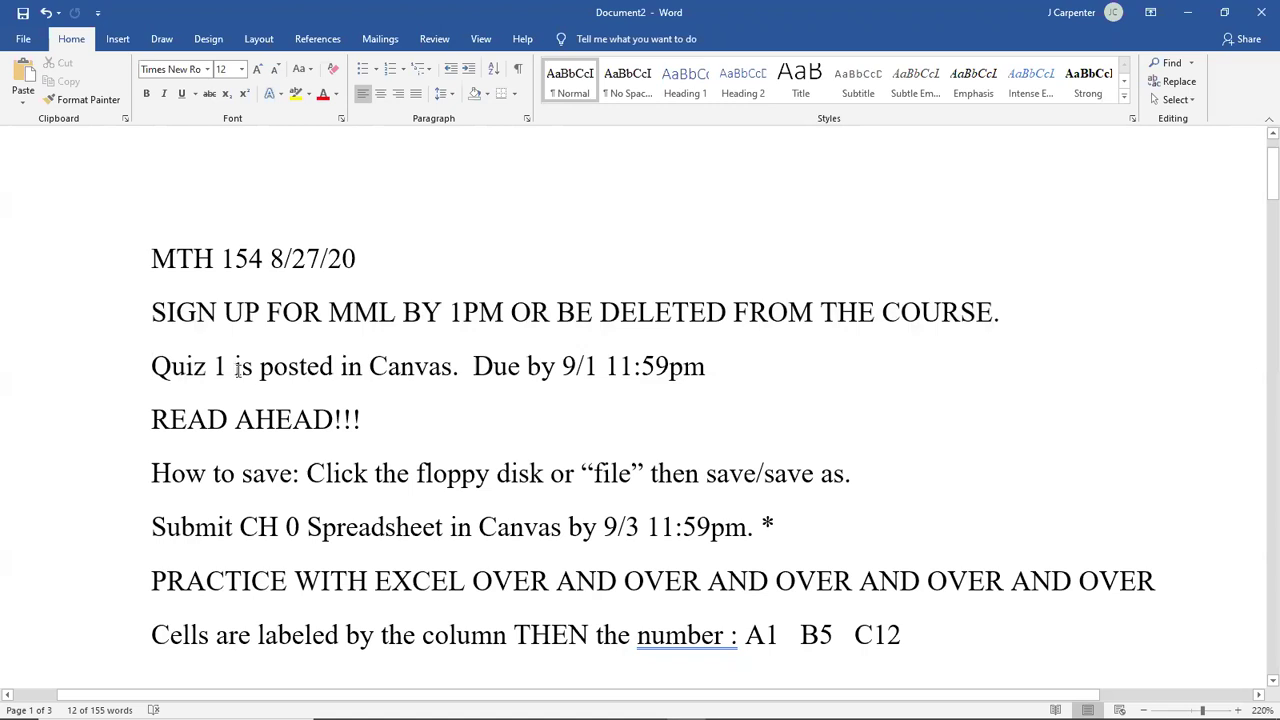
# Step: Add a blank line below the "PRACTICE WITH EXCEL OVER AND OVER" line
pyautogui.click(1190, 582)
pyautogui.press('Return')
pyautogui.scroll(2, 1074, 537)
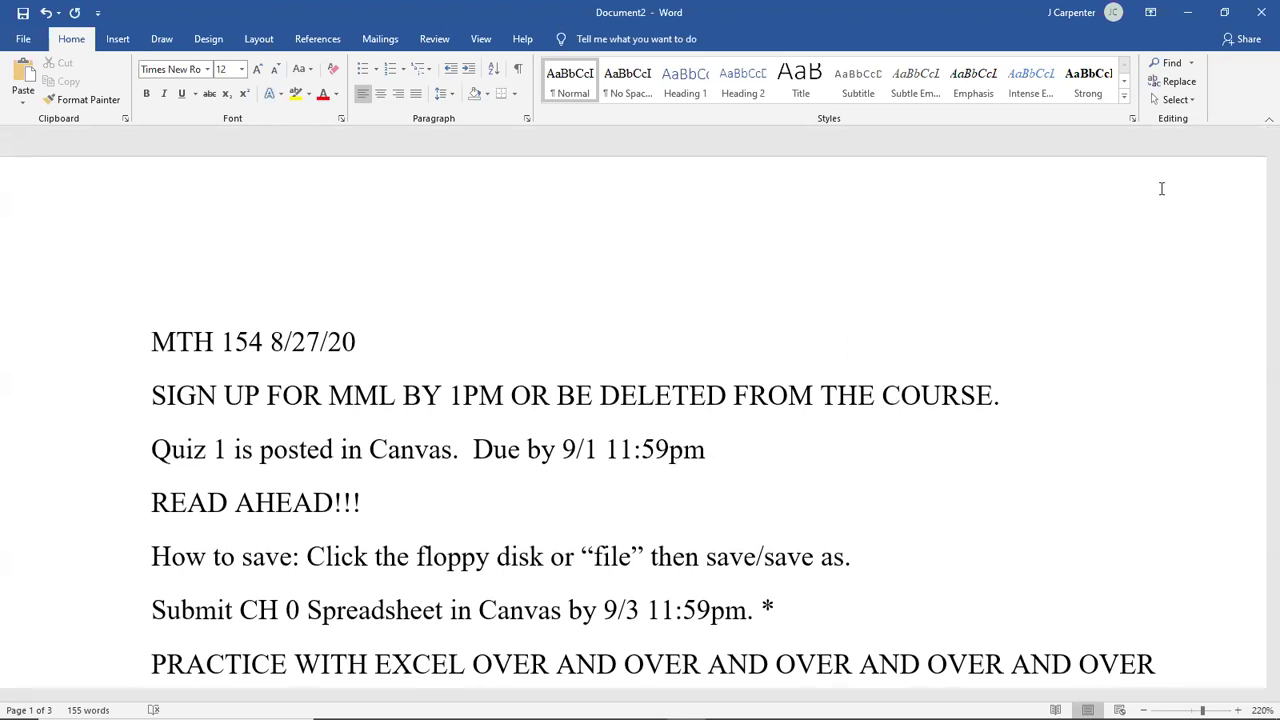
pyautogui.scroll(-3, 1161, 188)
pyautogui.scroll(3, 800, 203)
# Step: Switch to the MyLab Math course page in Chrome and open the My Courses list
pyautogui.moveTo(650, 693)
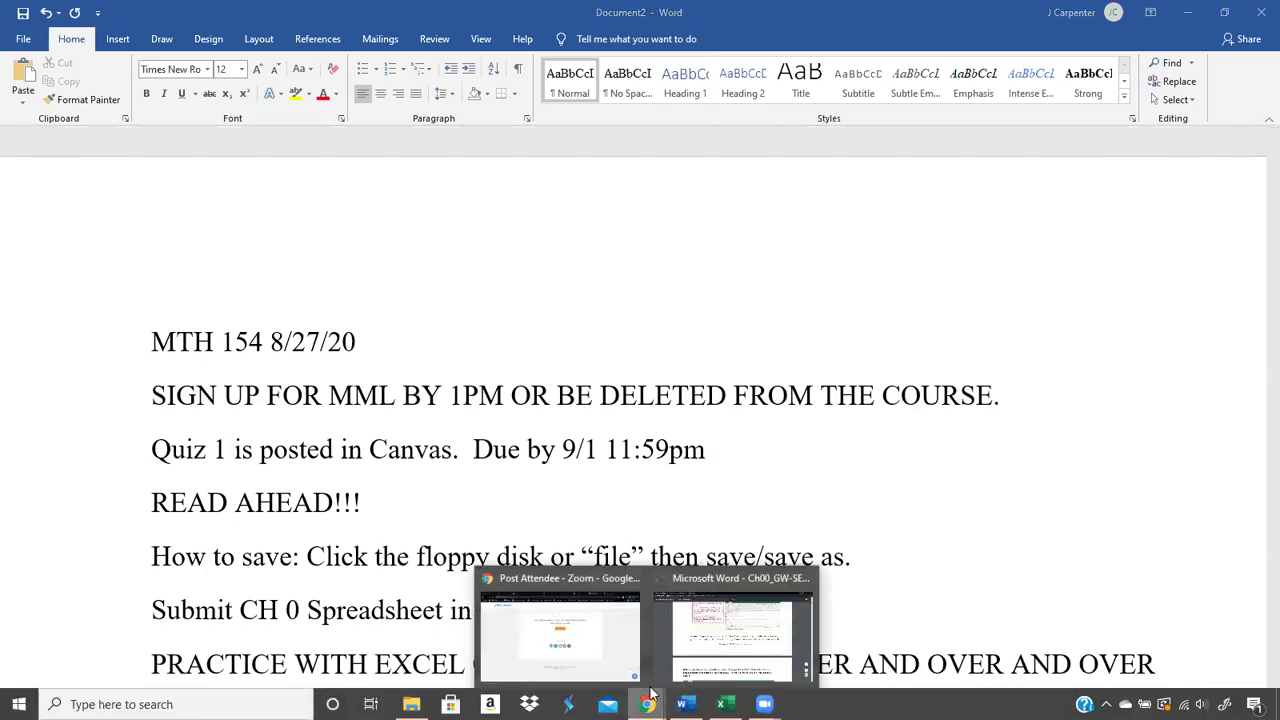
pyautogui.click(594, 645)
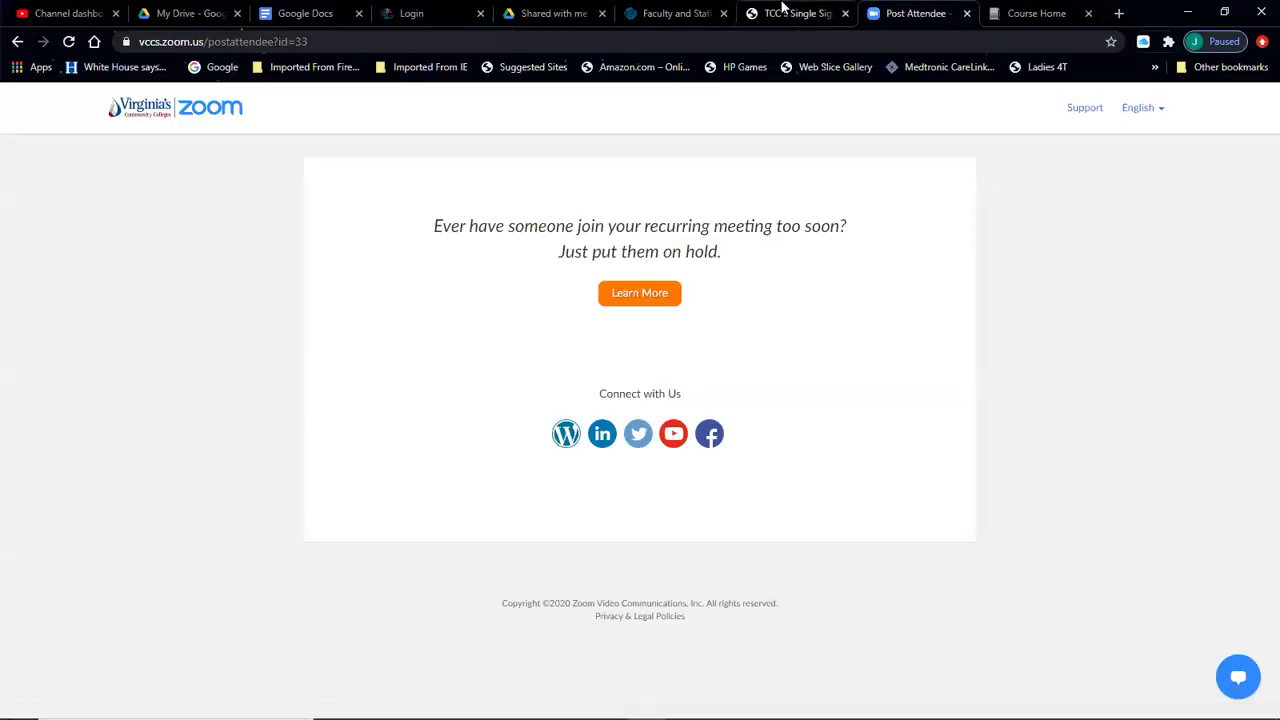
pyautogui.click(1025, 13)
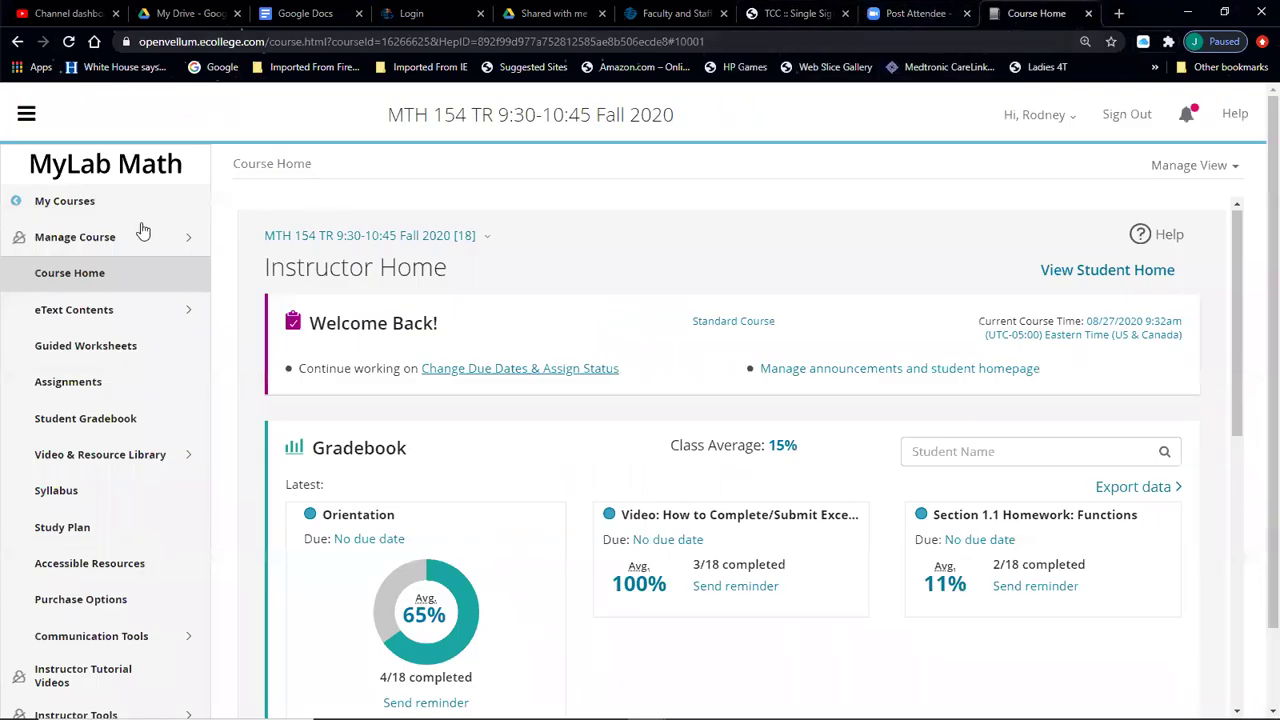
pyautogui.click(99, 201)
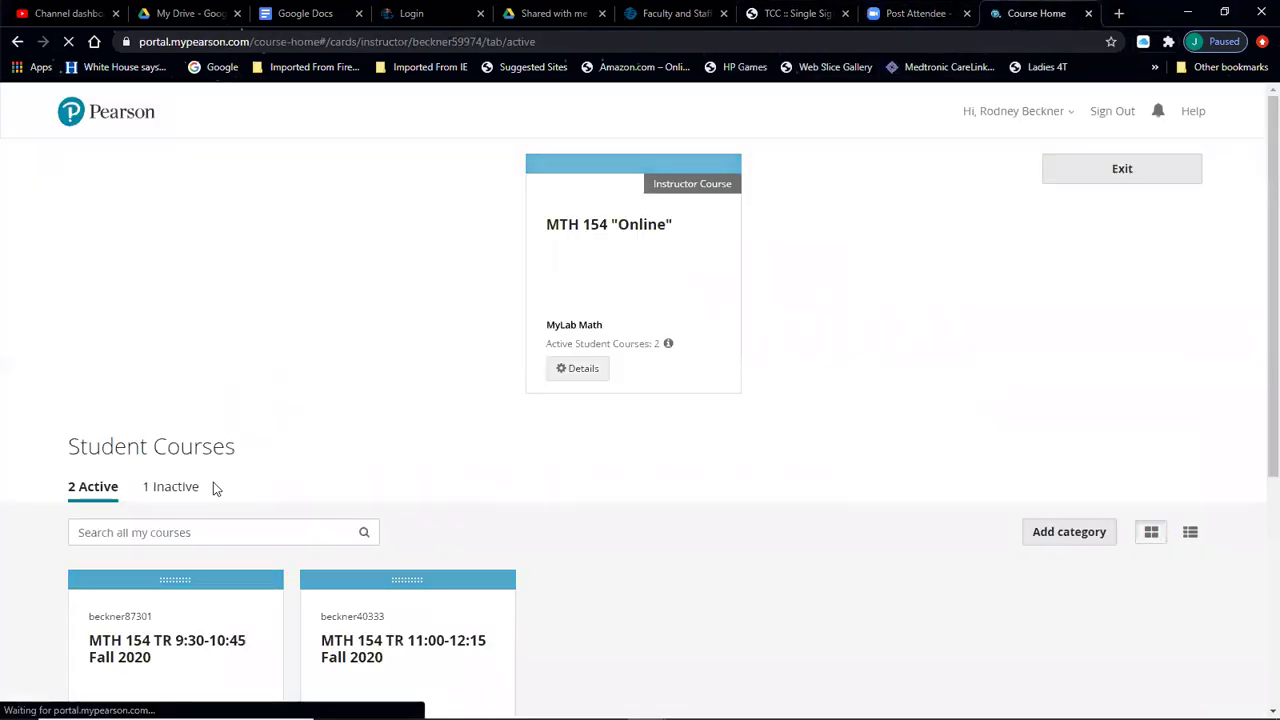
# Step: Highlight the course IDs of the MTH 154 TR 9:30-10:45 and 11:00-12:15 Fall 2020 sections
pyautogui.scroll(-2, 213, 486)
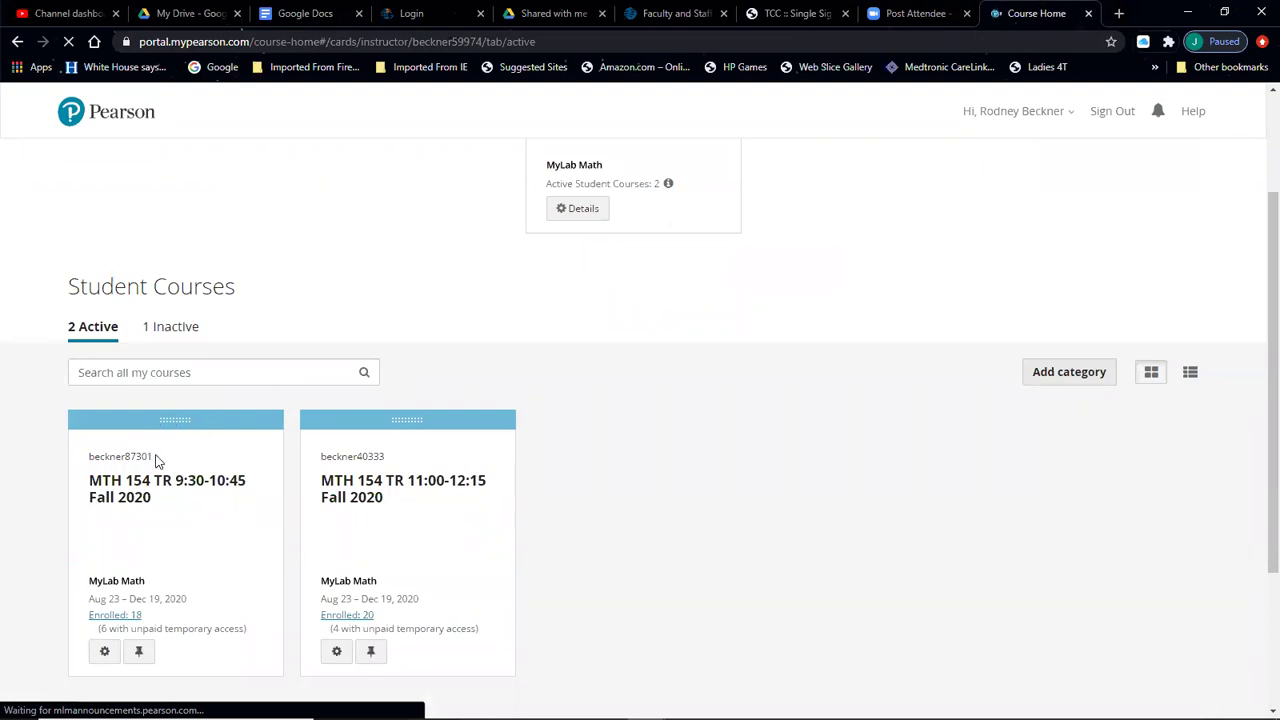
pyautogui.moveTo(155, 458); pyautogui.dragTo(82, 456)
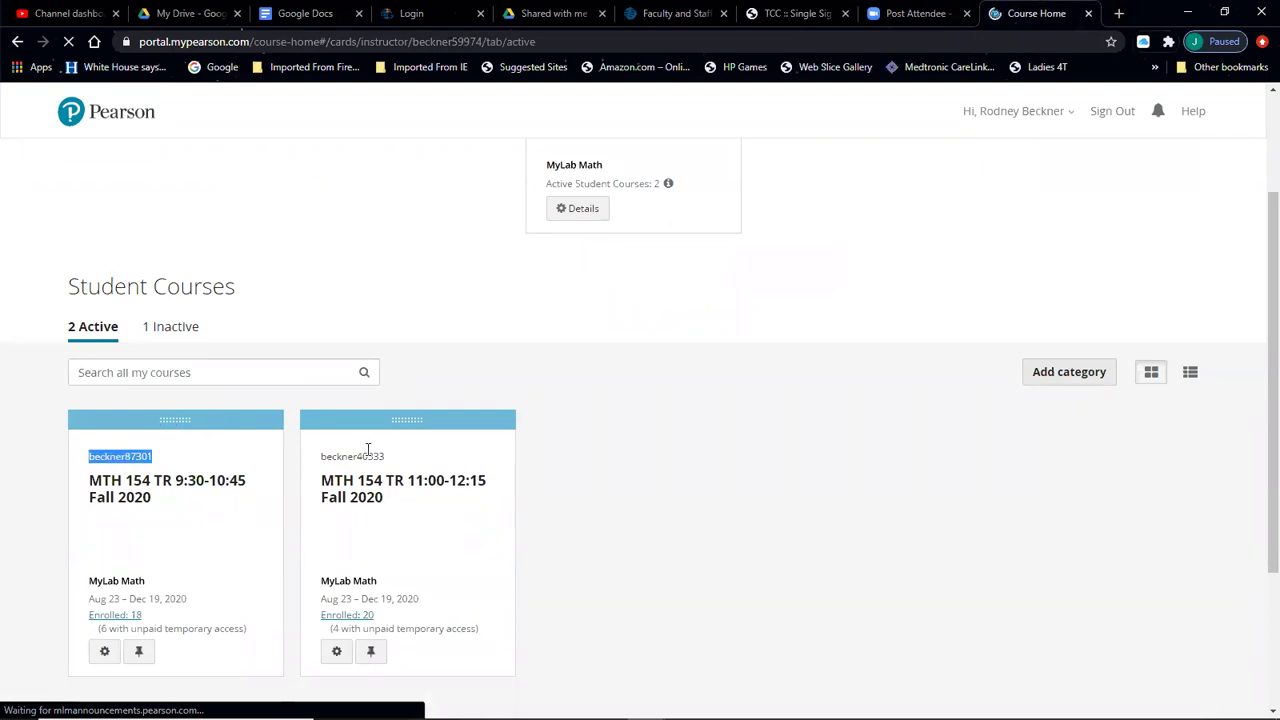
pyautogui.moveTo(391, 457); pyautogui.dragTo(319, 456)
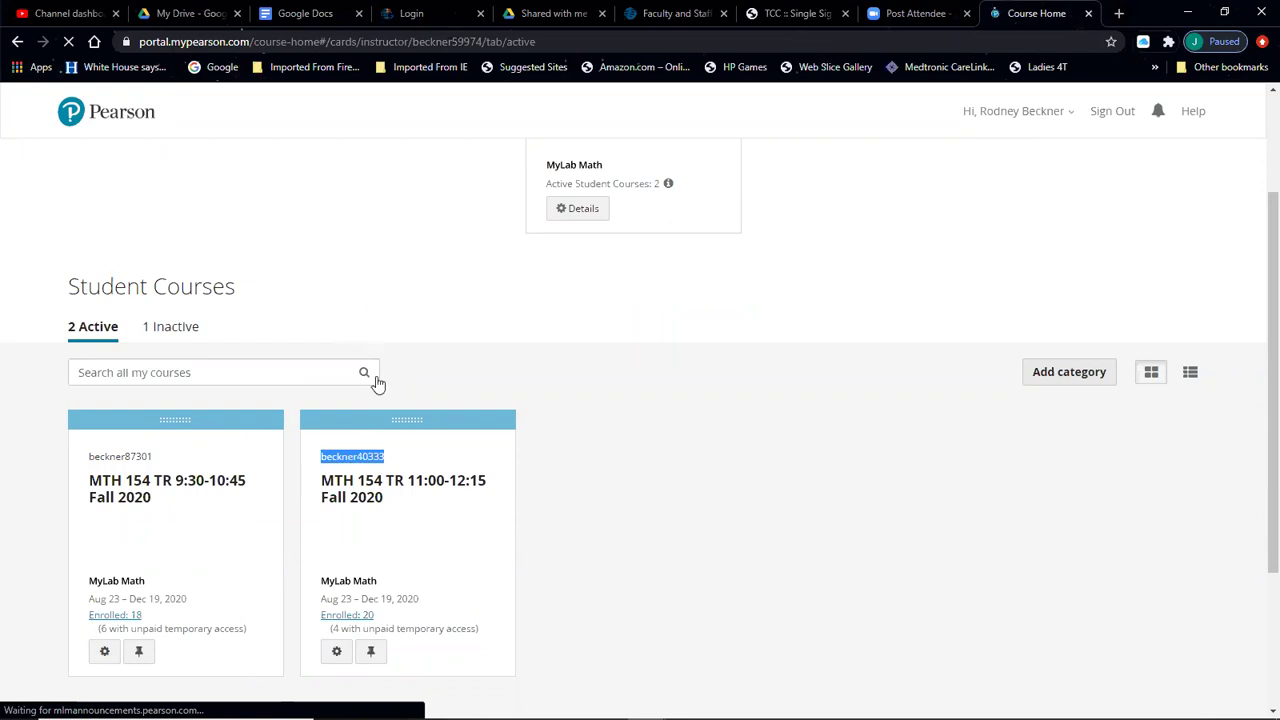
pyautogui.click(421, 310)
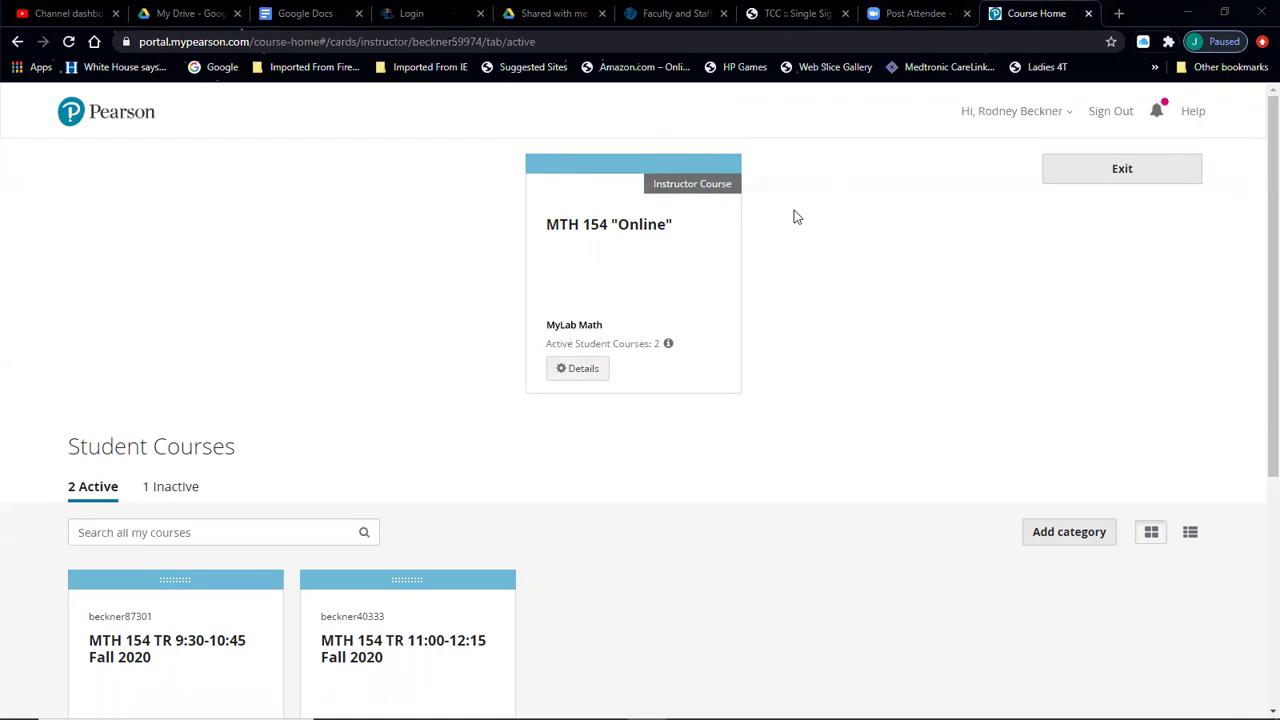
pyautogui.rightClick(825, 188)
pyautogui.click(826, 190)
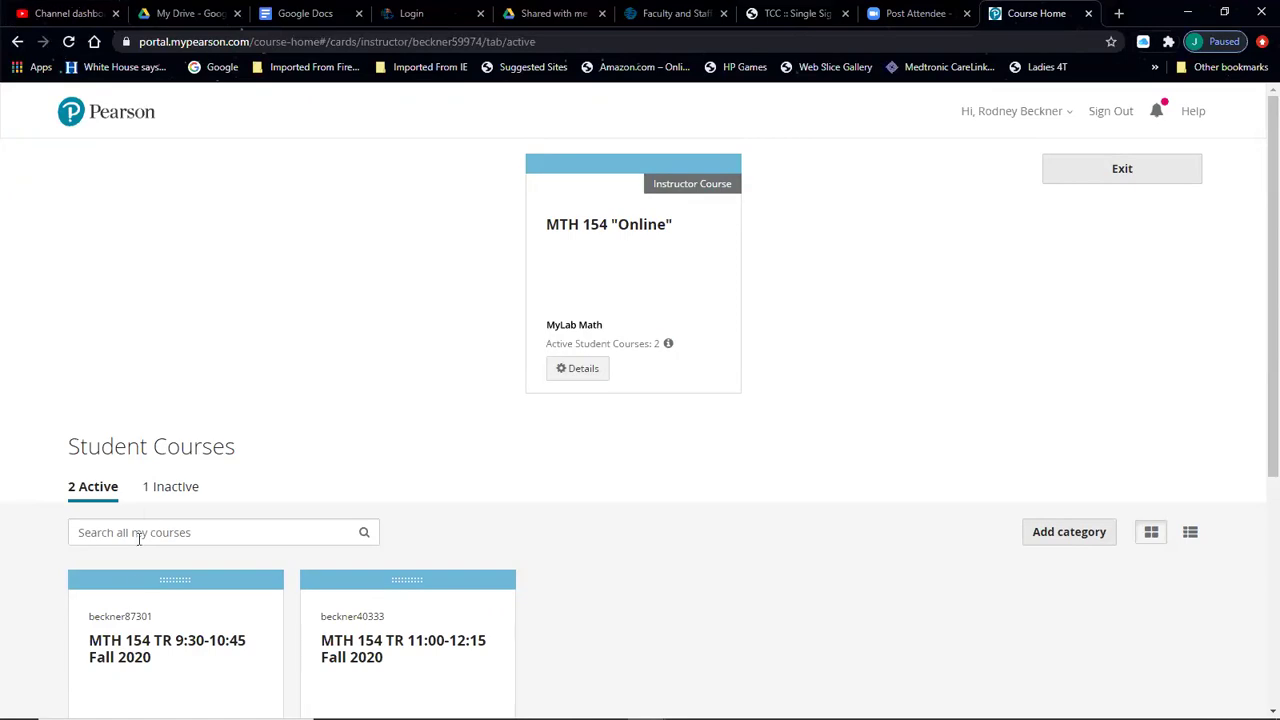
# Step: Open the MTH 154 TR 9:30-10:45 Fall 2020 course and go to Chapter 0 of the eText contents
pyautogui.click(151, 621)
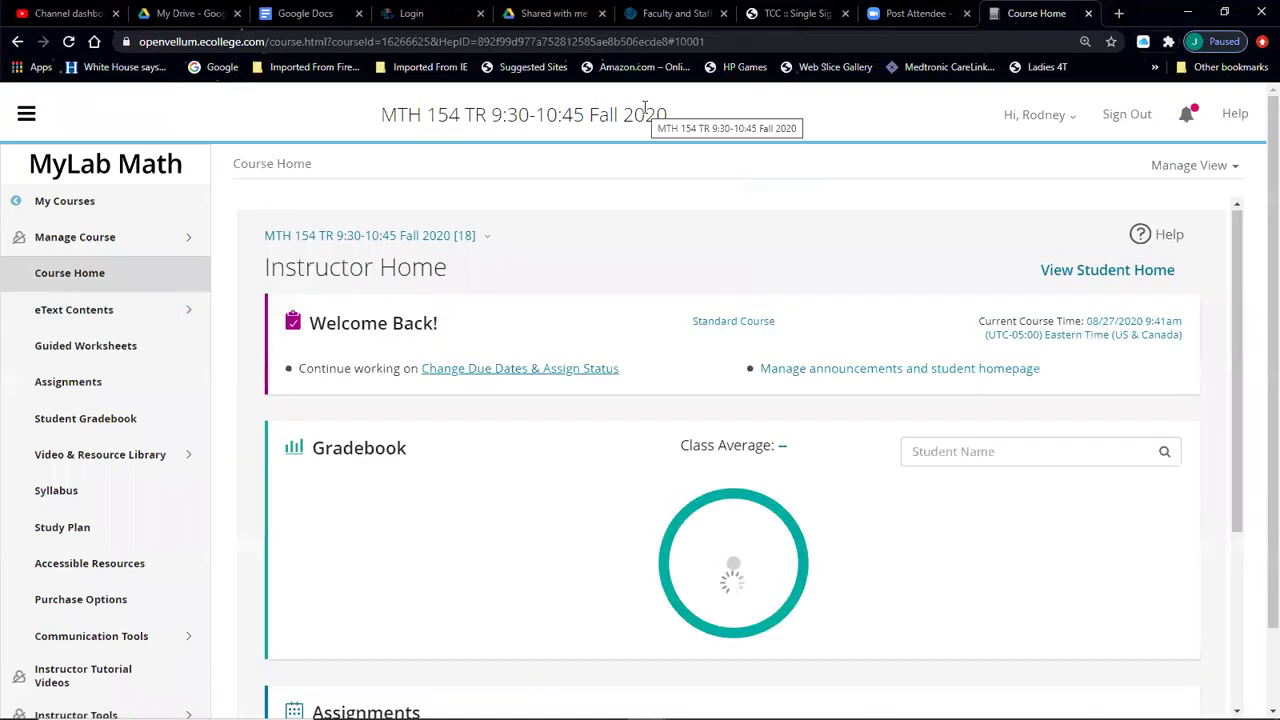
pyautogui.click(100, 314)
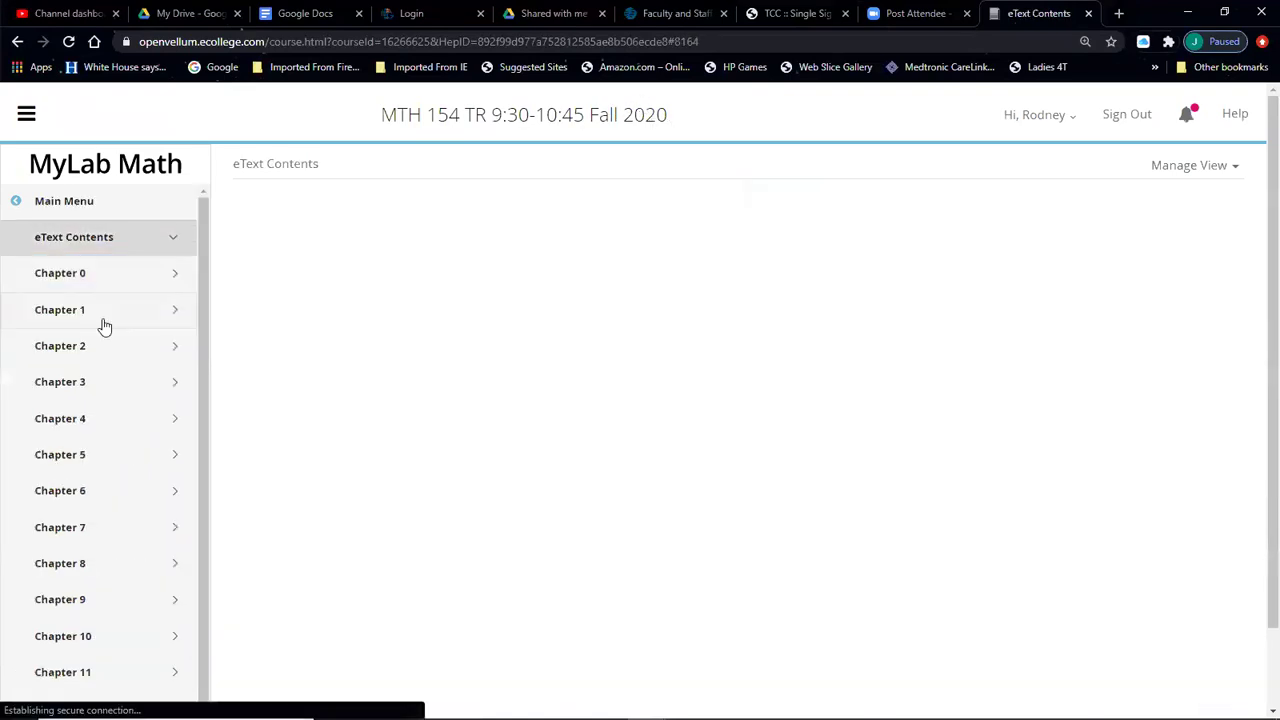
pyautogui.click(84, 281)
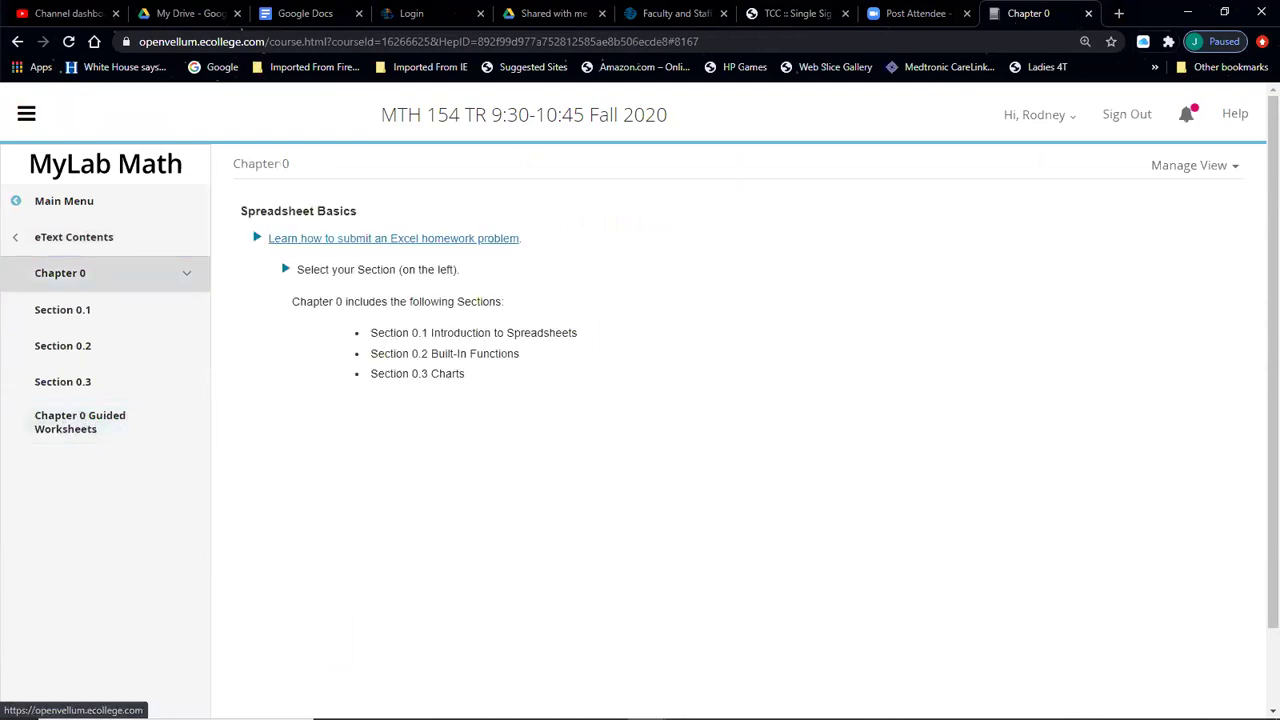
# Step: Switch to the Chapter 0 guided worksheets PDF and look through it from the first page to the Sales Order activity
pyautogui.moveTo(568, 710)
pyautogui.click(697, 595)
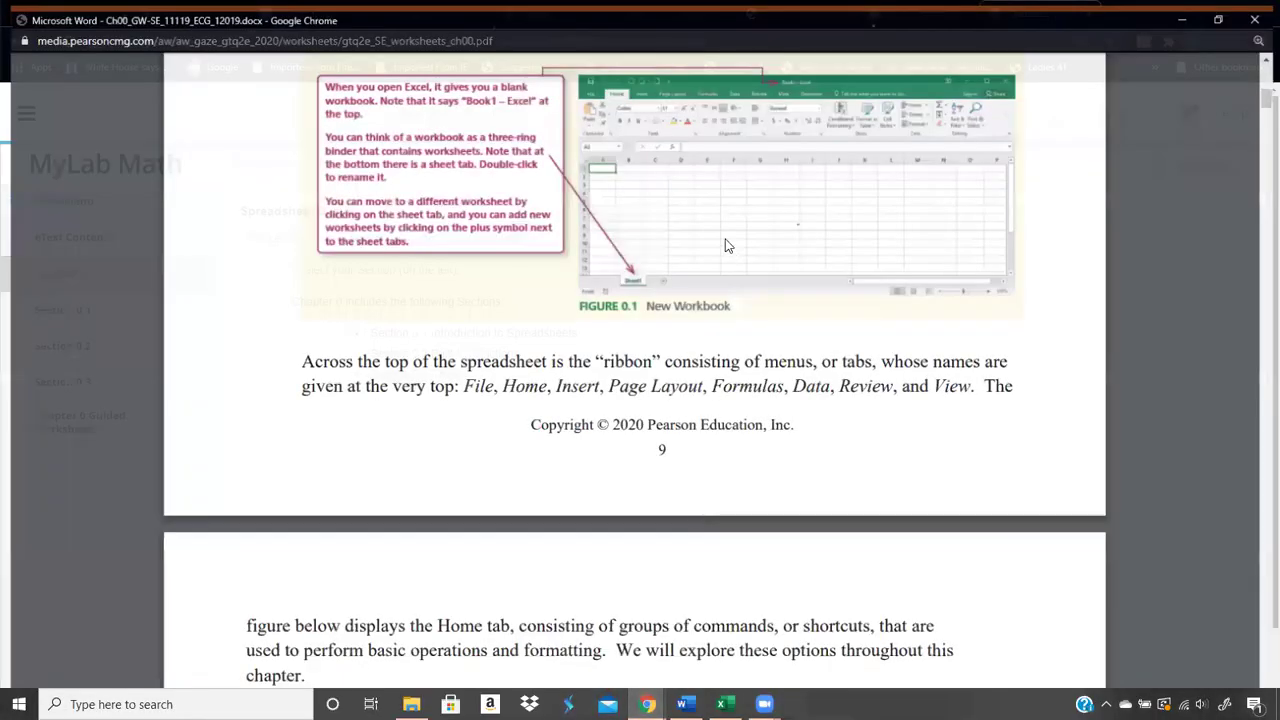
pyautogui.scroll(4, 725, 268)
pyautogui.scroll(5, 722, 261)
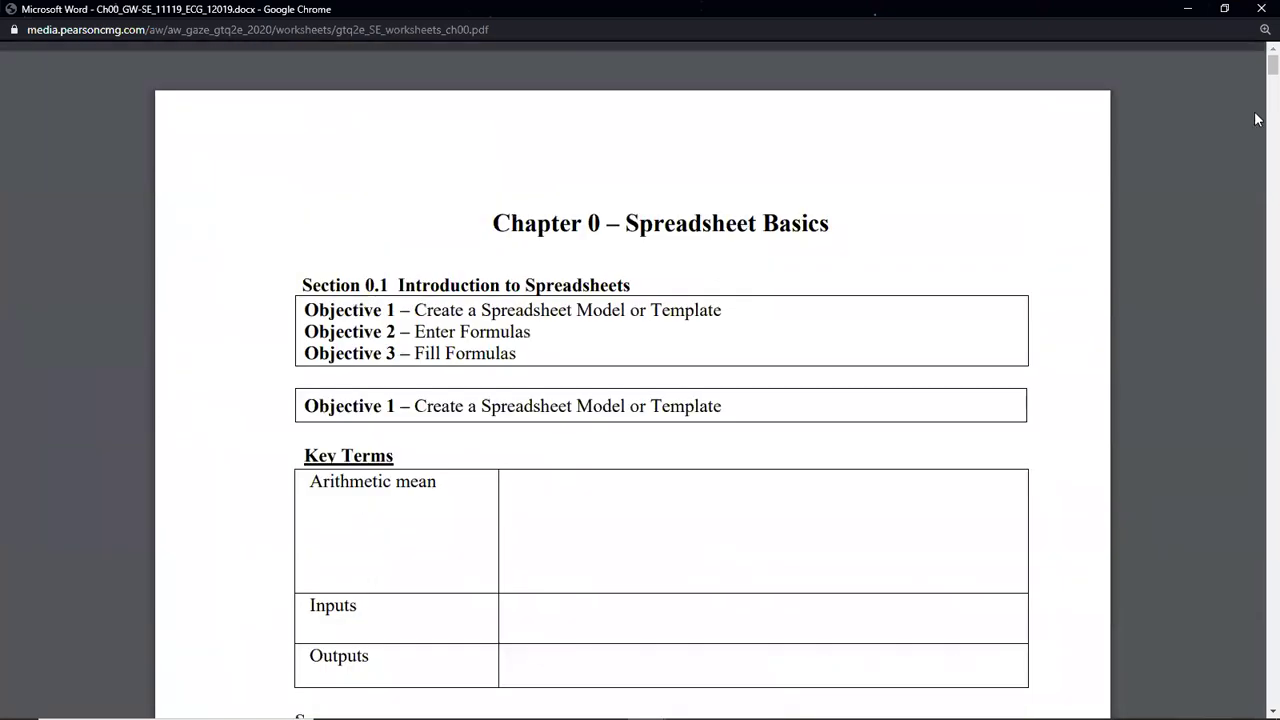
pyautogui.moveTo(1257, 80); pyautogui.dragTo(1258, 297)
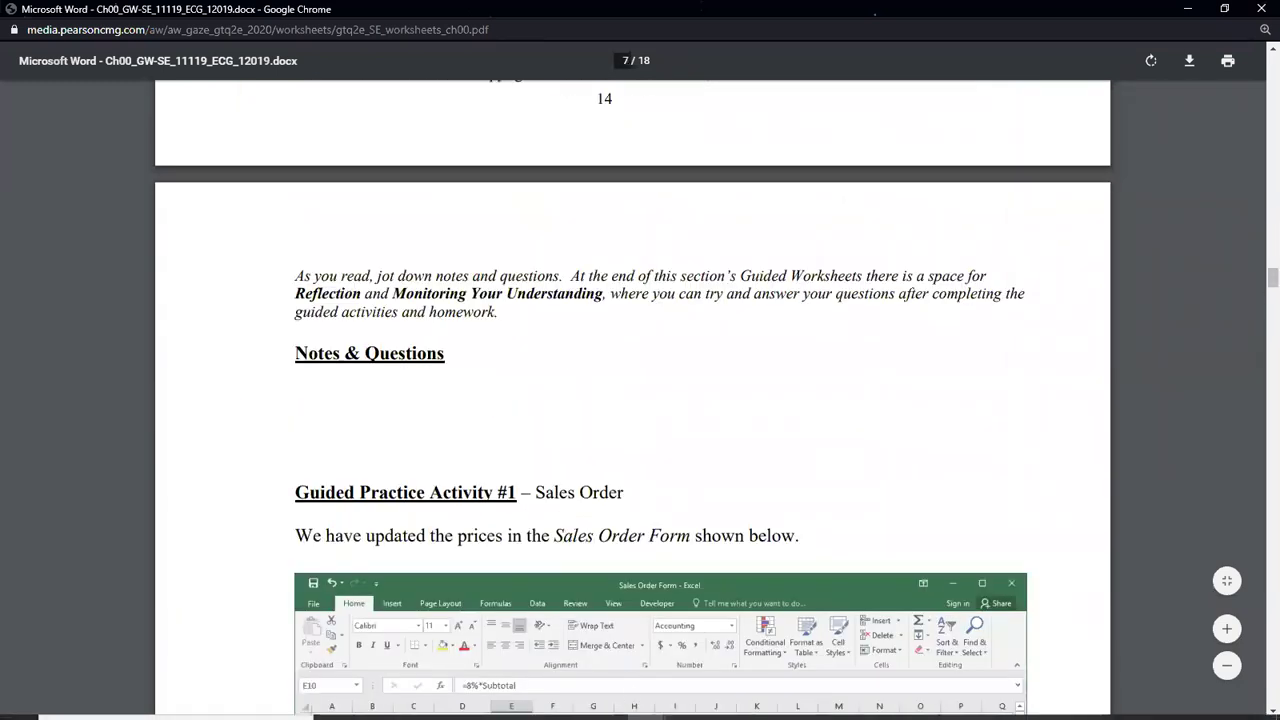
# Step: Return to the MyLab Math course window and open Section 0.1 of Chapter 0
pyautogui.moveTo(630, 712)
pyautogui.click(617, 660)
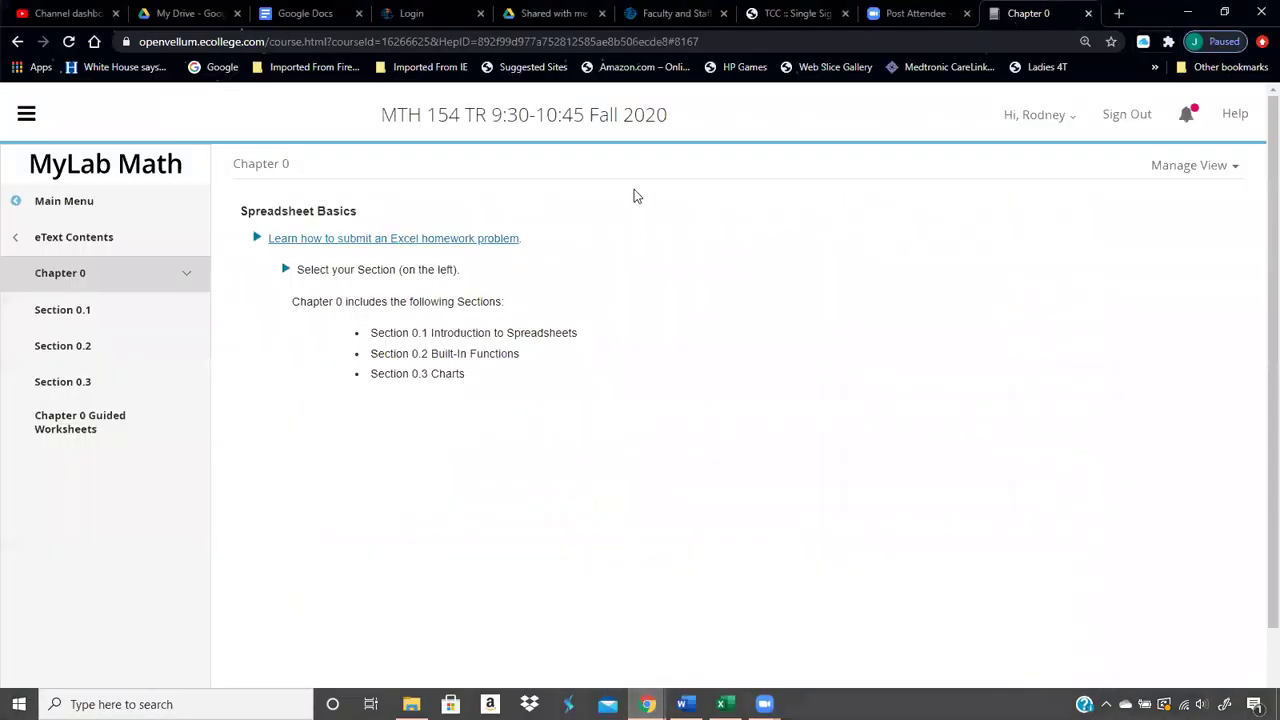
pyautogui.click(86, 309)
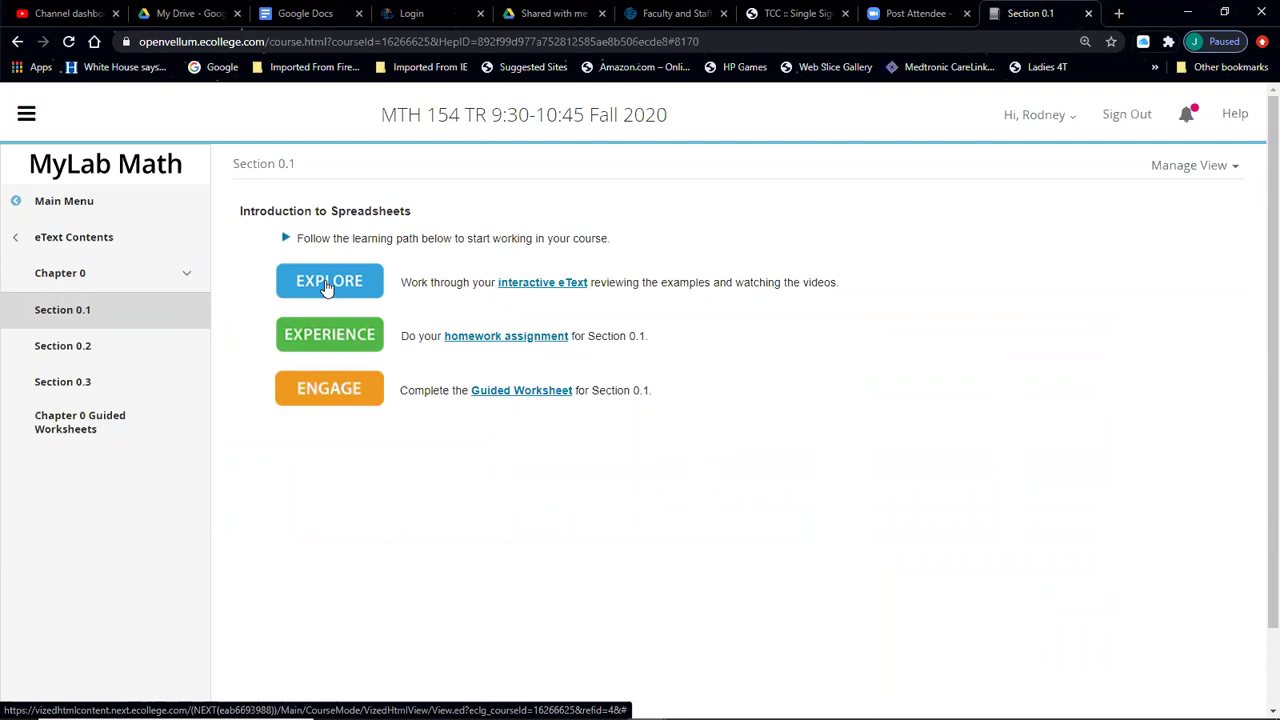
# Step: Open the interactive eText for Section 0.1 and look over the Create a Spreadsheet Model or Template objective
pyautogui.click(327, 284)
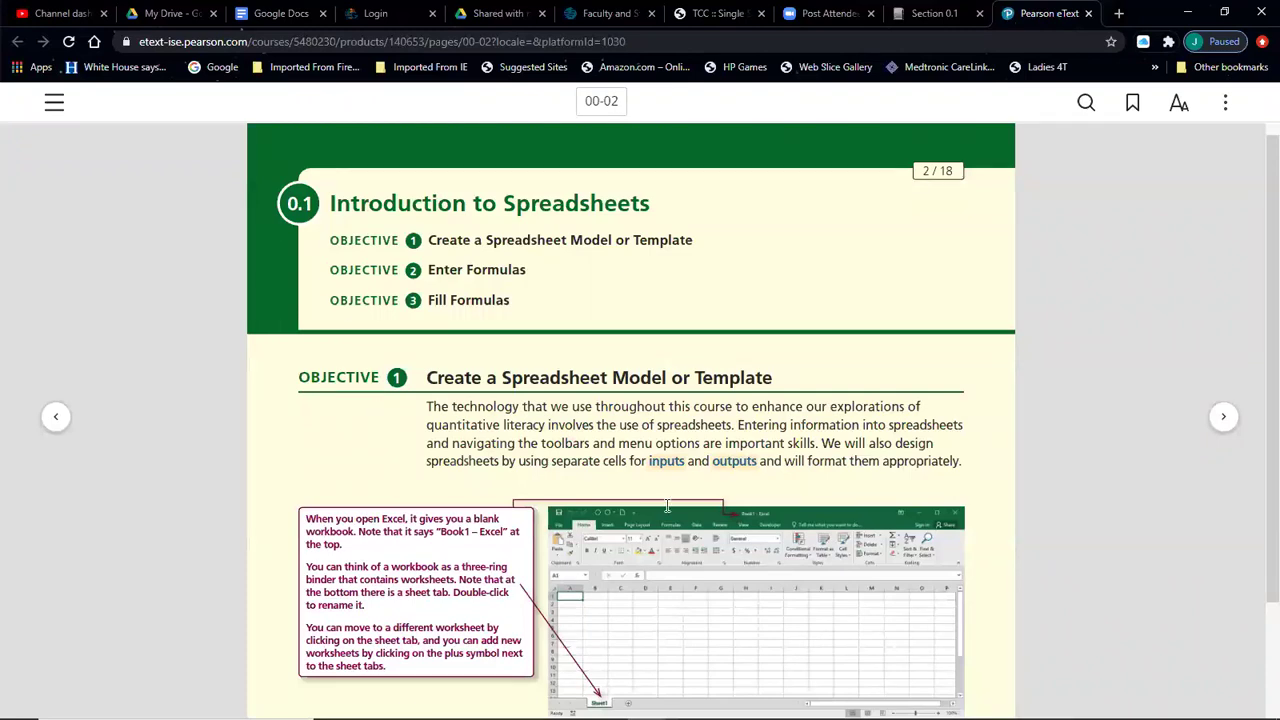
pyautogui.click(667, 420)
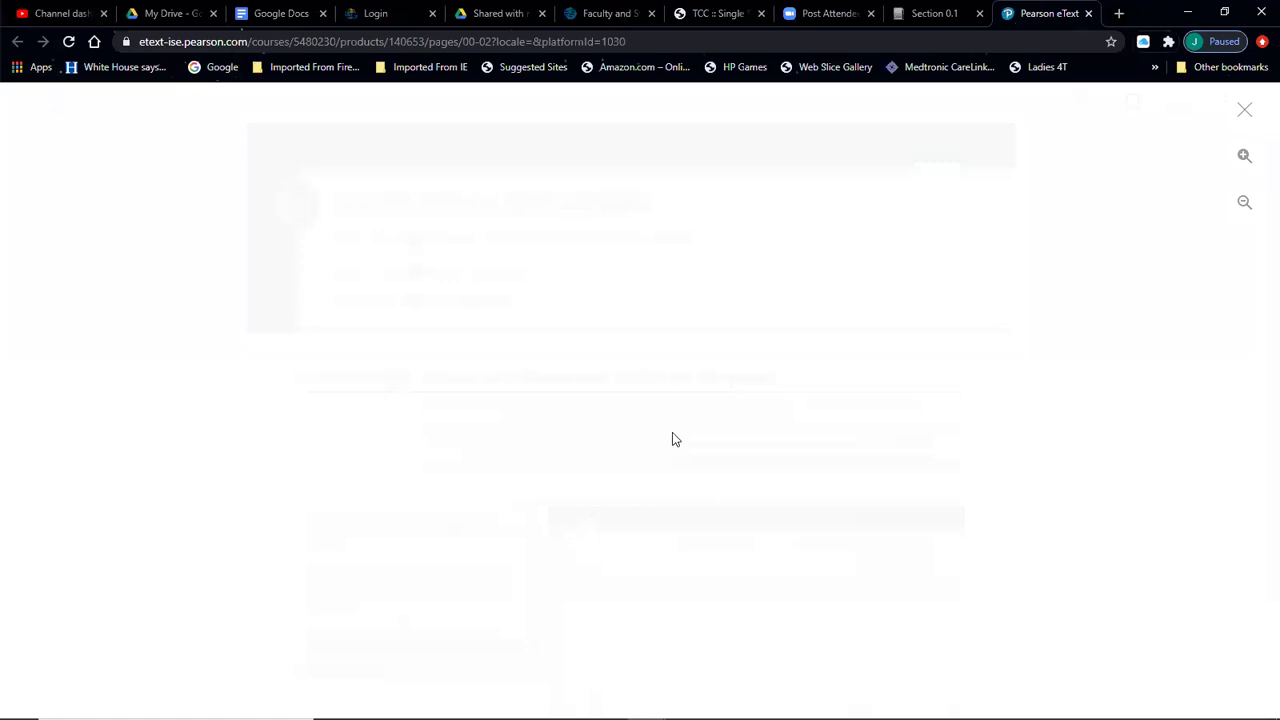
pyautogui.click(1245, 108)
pyautogui.scroll(-2, 937, 297)
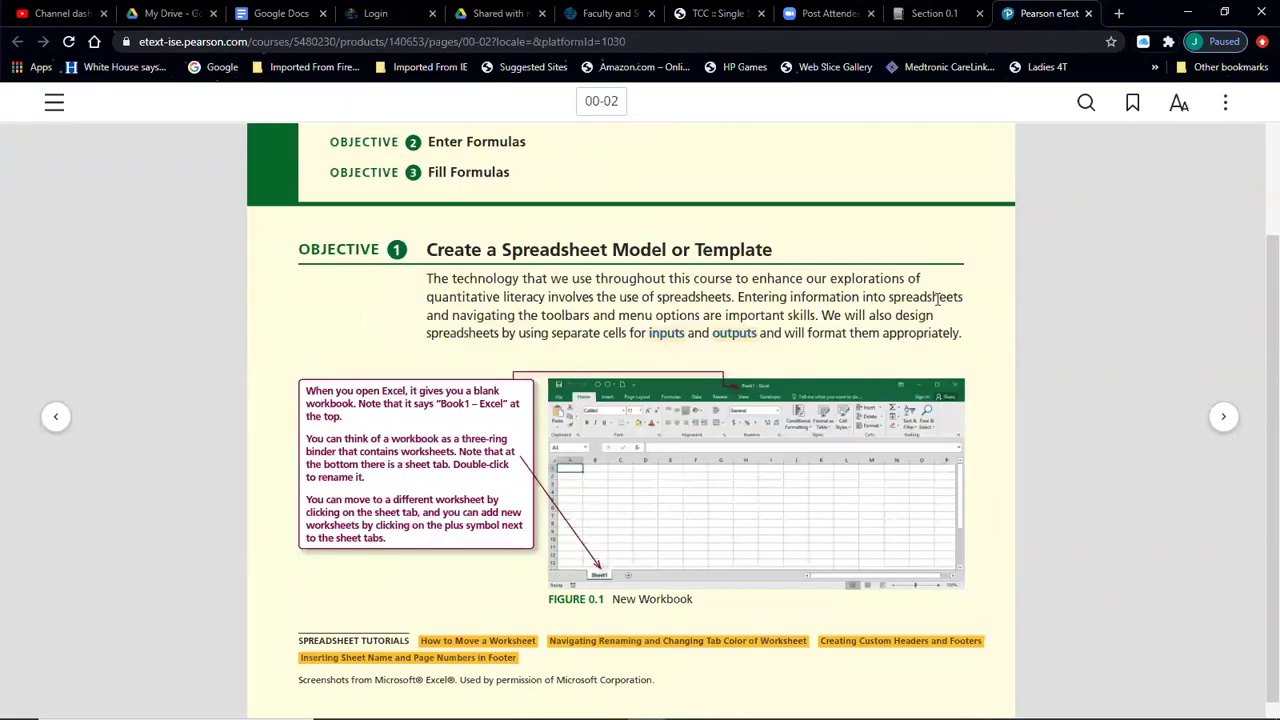
# Step: Open the How to Move a Worksheet tutorial video, close it, and review the Section 0.1 introduction page
pyautogui.click(502, 641)
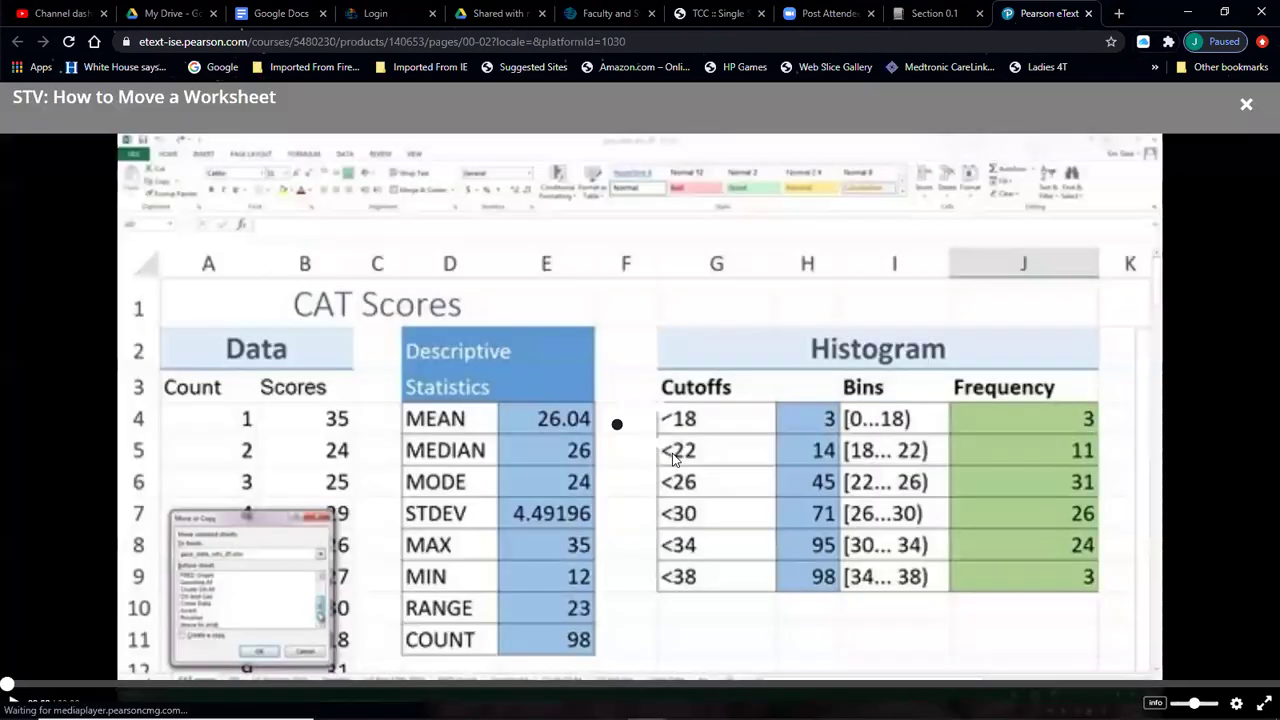
pyautogui.click(1246, 104)
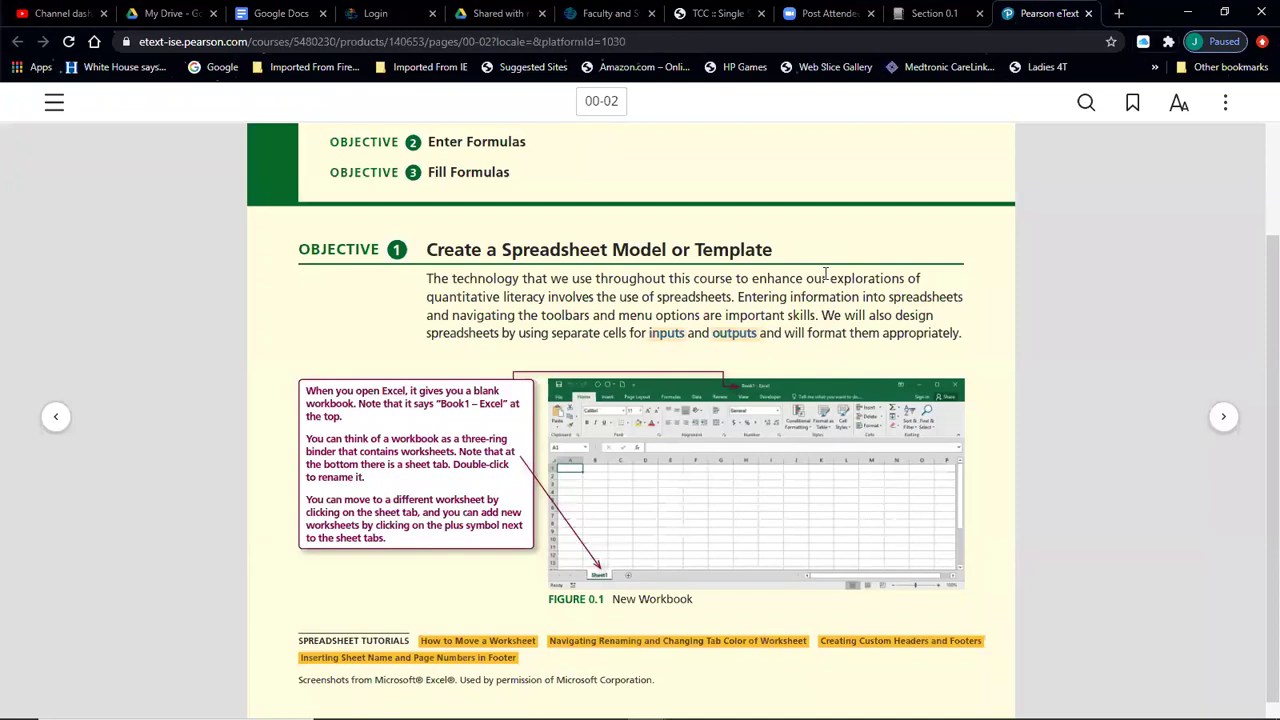
pyautogui.scroll(1, 530, 398)
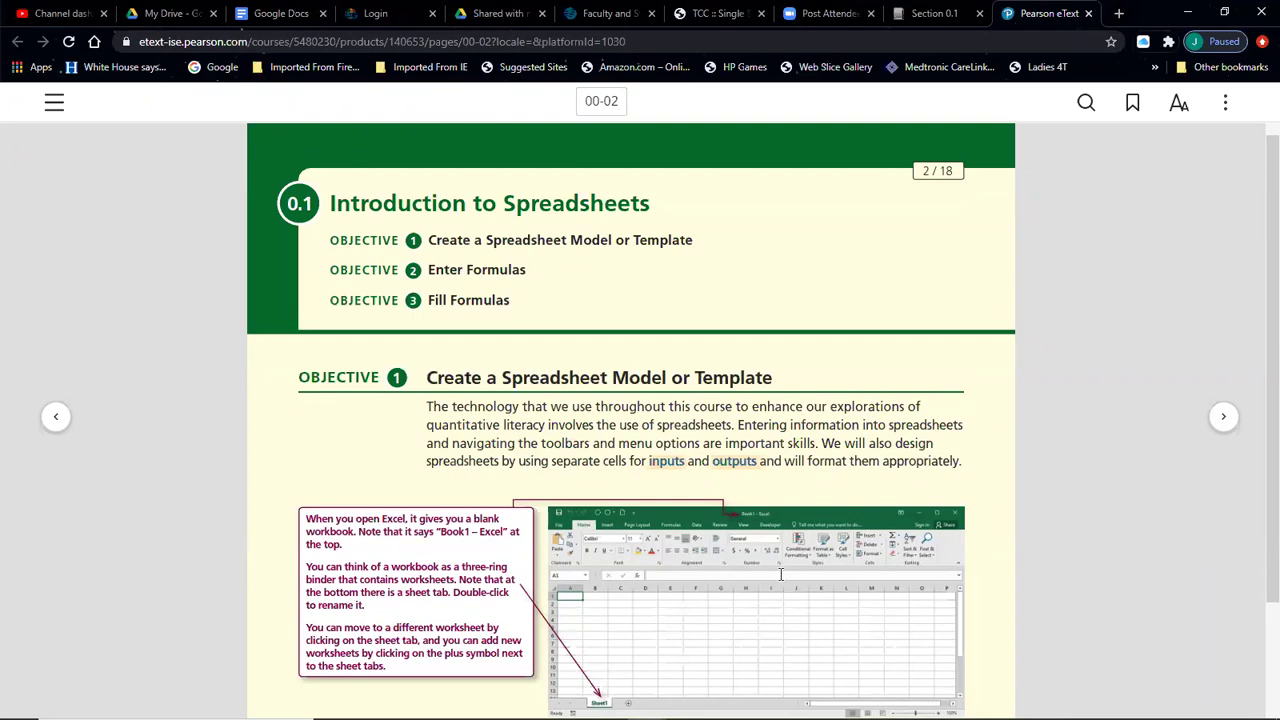
pyautogui.scroll(-1, 781, 575)
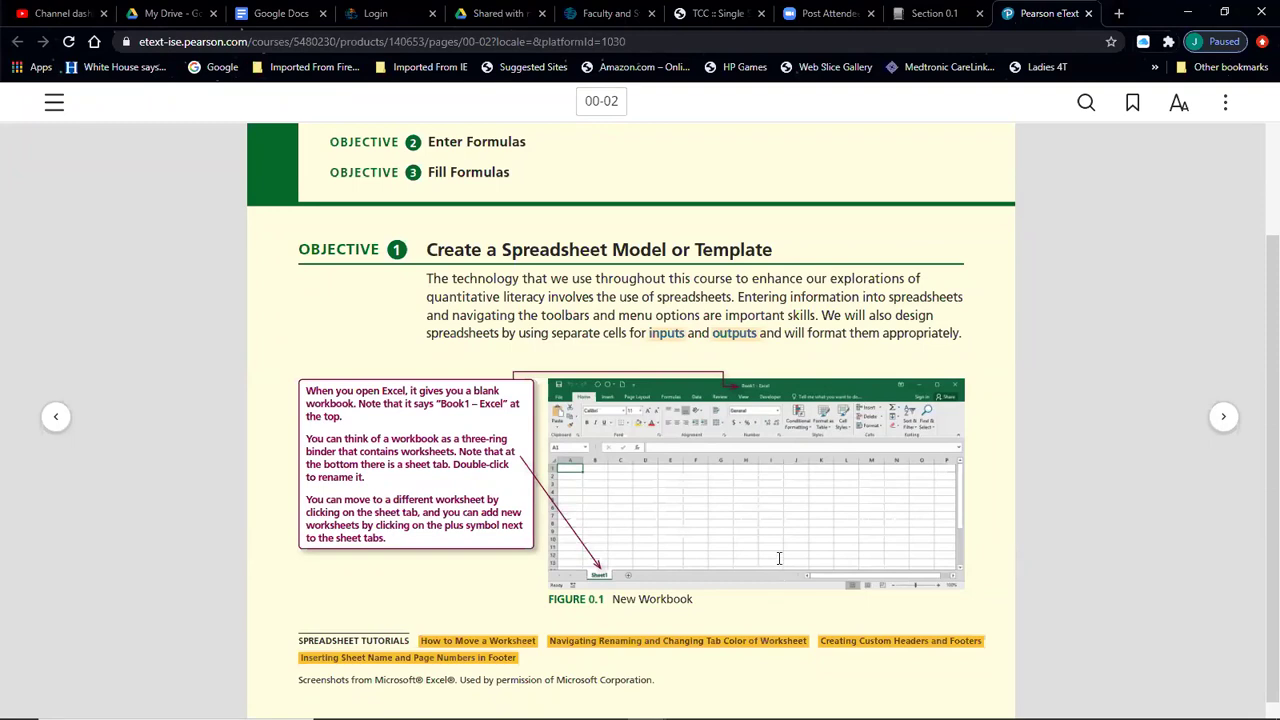
# Step: Switch to the blank Excel workbook and look through the Insert, Page Layout, Formulas and Data commands before returning to the Home commands
pyautogui.moveTo(780, 718)
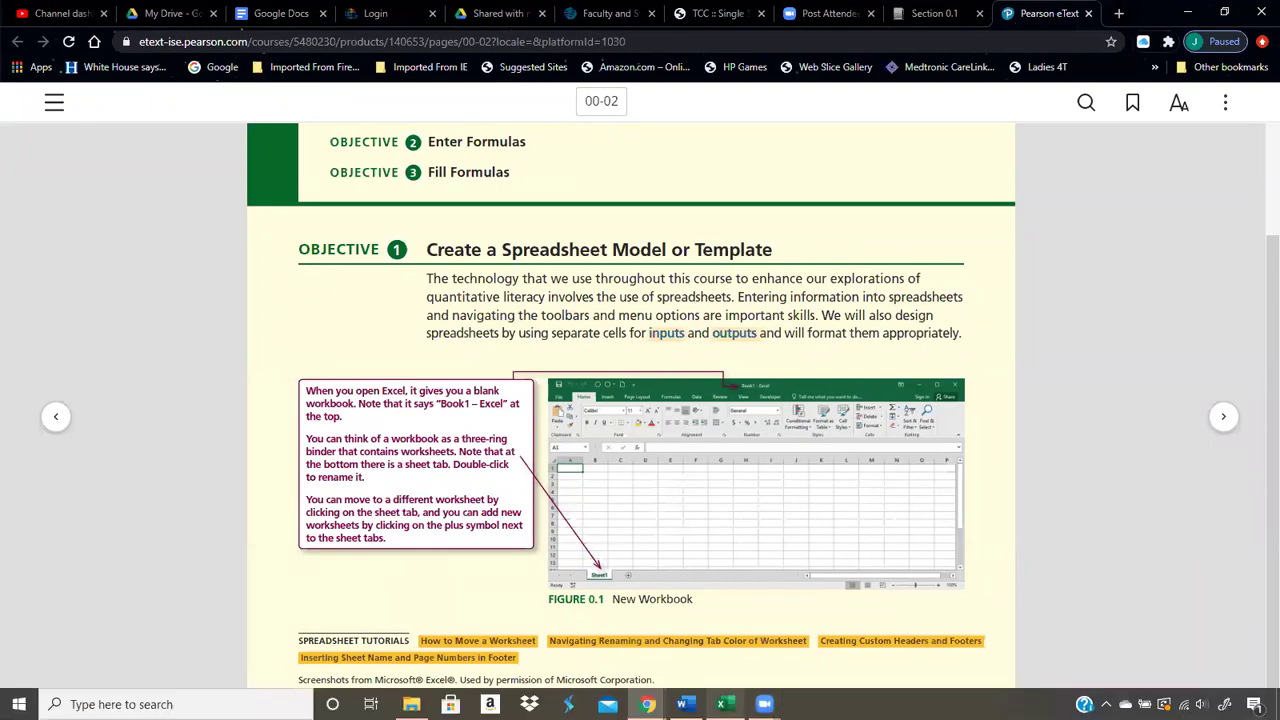
pyautogui.click(721, 704)
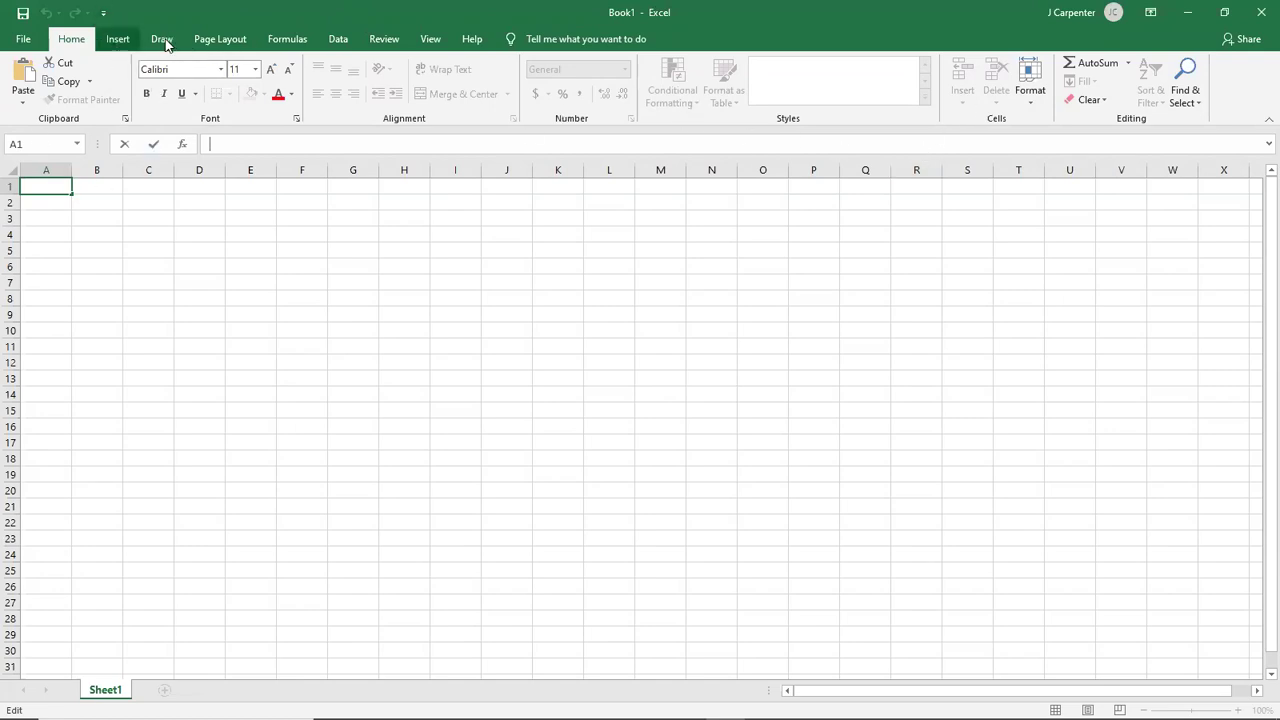
pyautogui.scroll(-2, 170, 44)
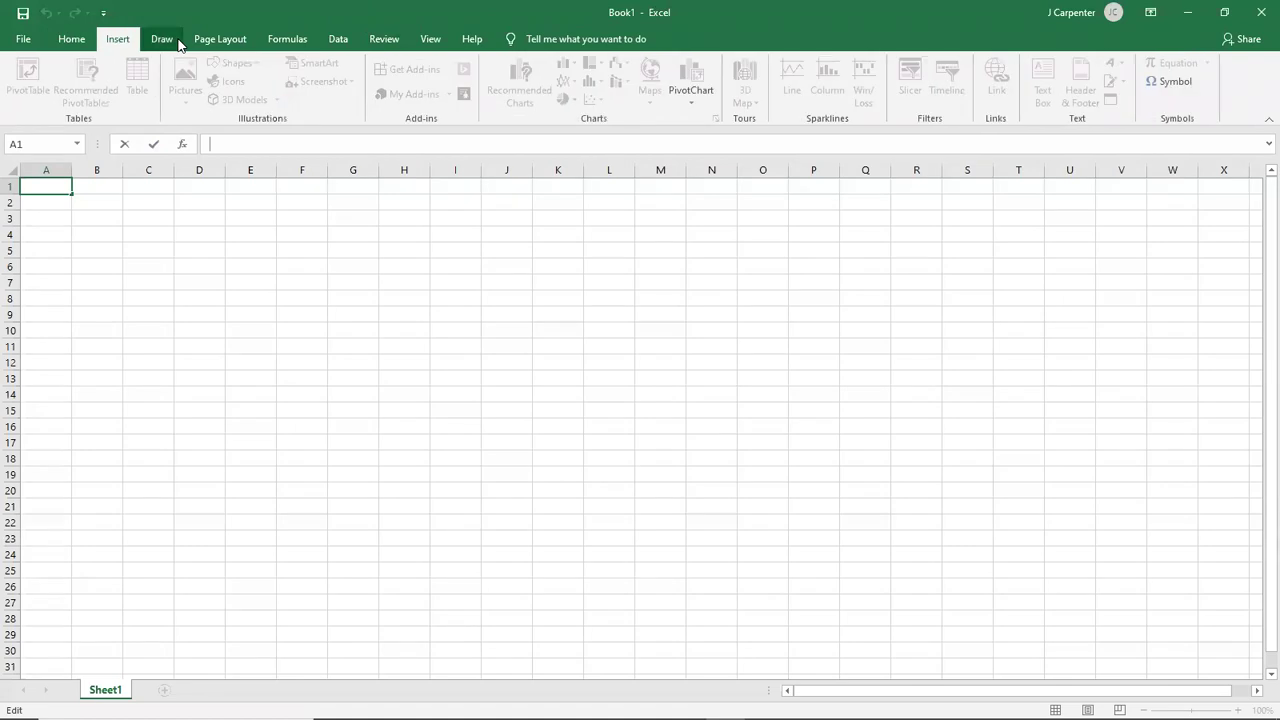
pyautogui.click(238, 44)
pyautogui.click(280, 41)
pyautogui.click(333, 38)
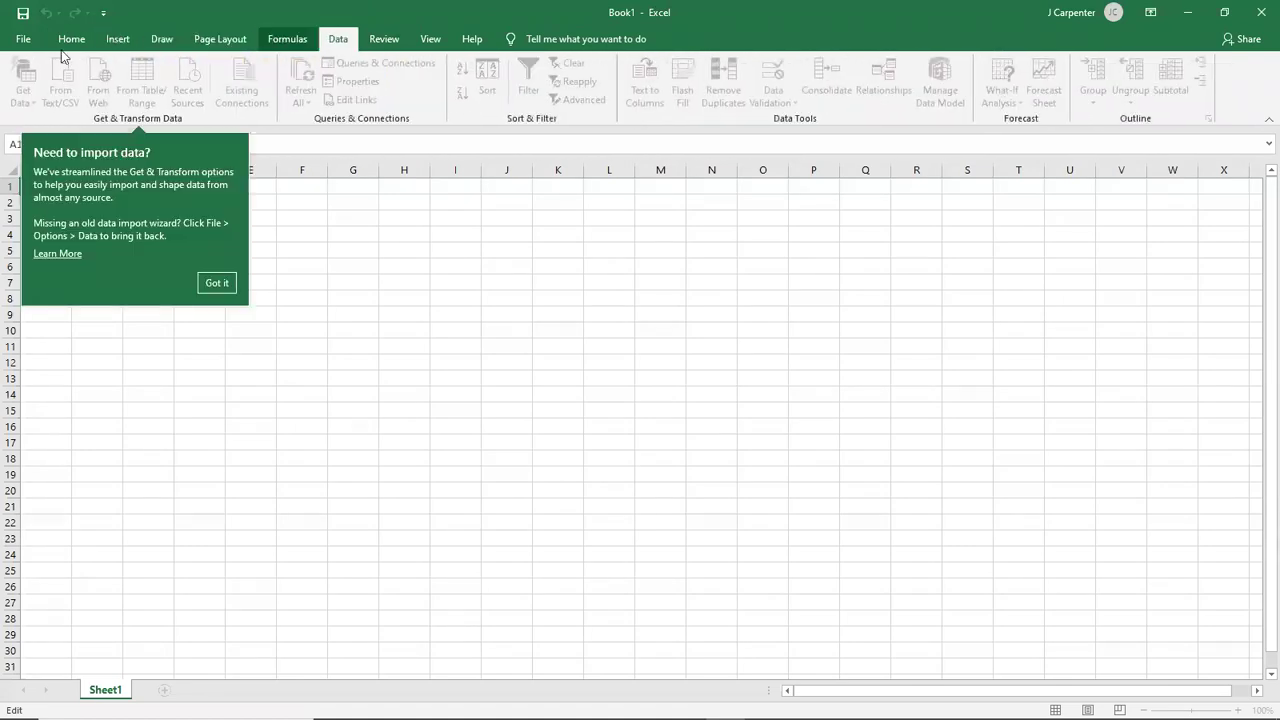
pyautogui.click(67, 40)
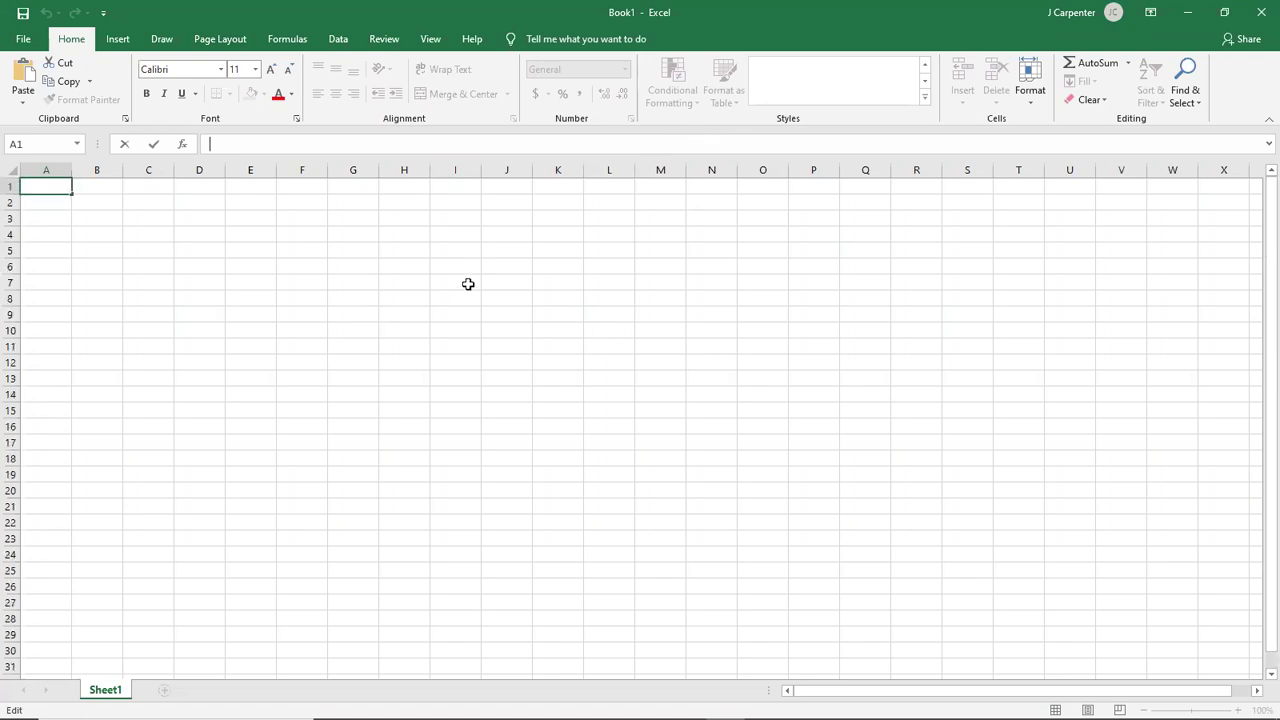
# Step: Select cell E10 in the blank workbook and close the All class email Fall 2020 workbook
pyautogui.scroll(-20, 460, 303)
pyautogui.scroll(-5, 66, 497)
pyautogui.scroll(-14, 19, 578)
pyautogui.scroll(20, 186, 564)
pyautogui.click(243, 330)
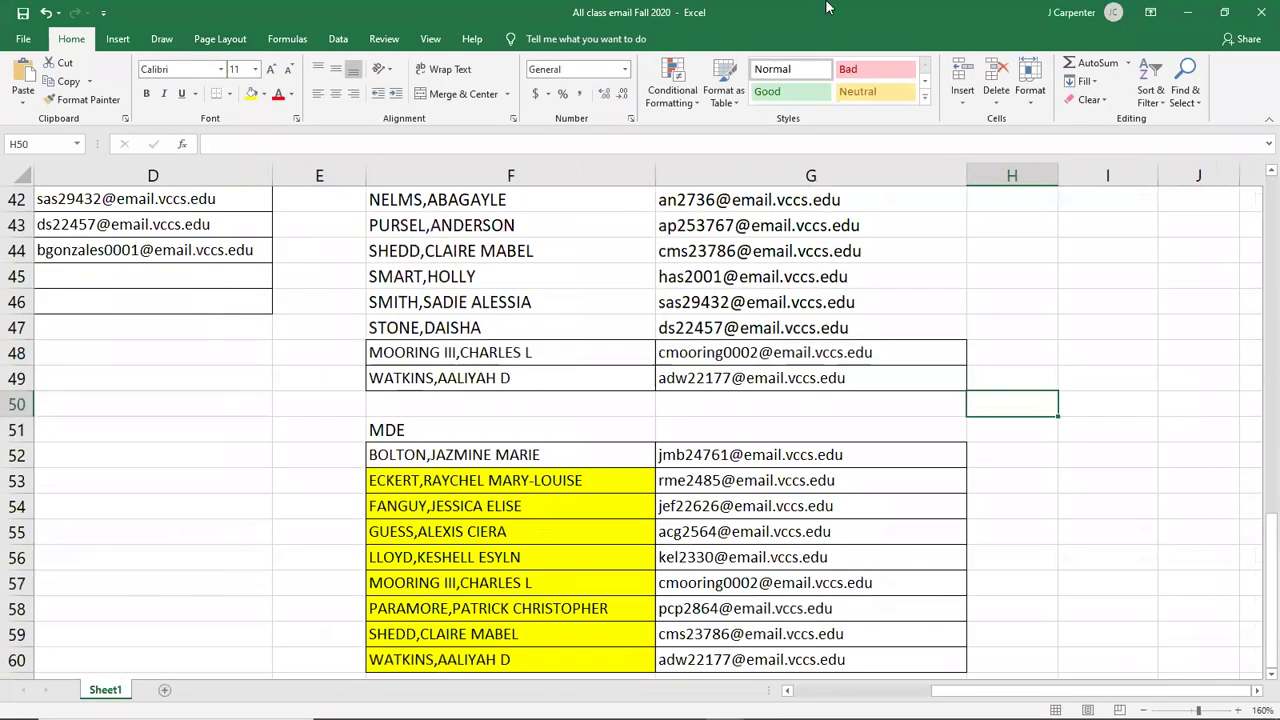
pyautogui.click(1261, 12)
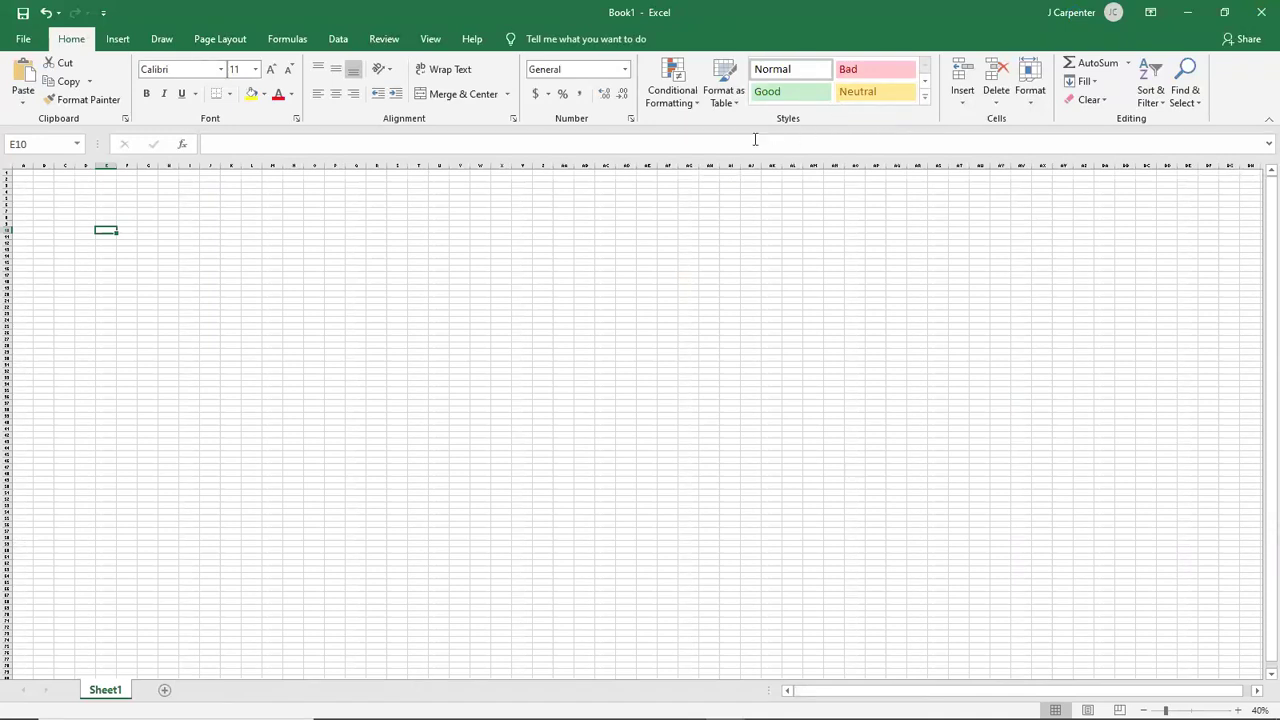
# Step: Magnify the blank Book1 worksheet to 145% so its cells are easier to read
pyautogui.scroll(4, 159, 263)
pyautogui.scroll(1, 159, 263)
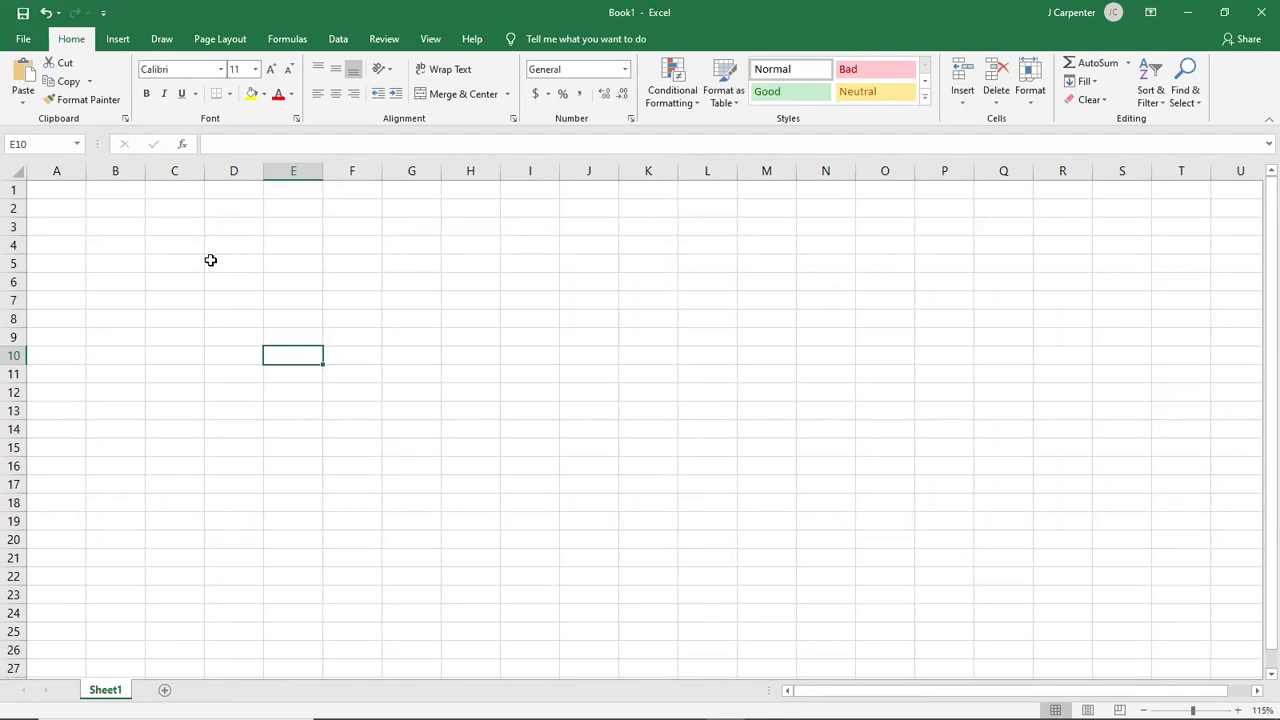
pyautogui.scroll(-4, 210, 260)
pyautogui.scroll(7, 210, 260)
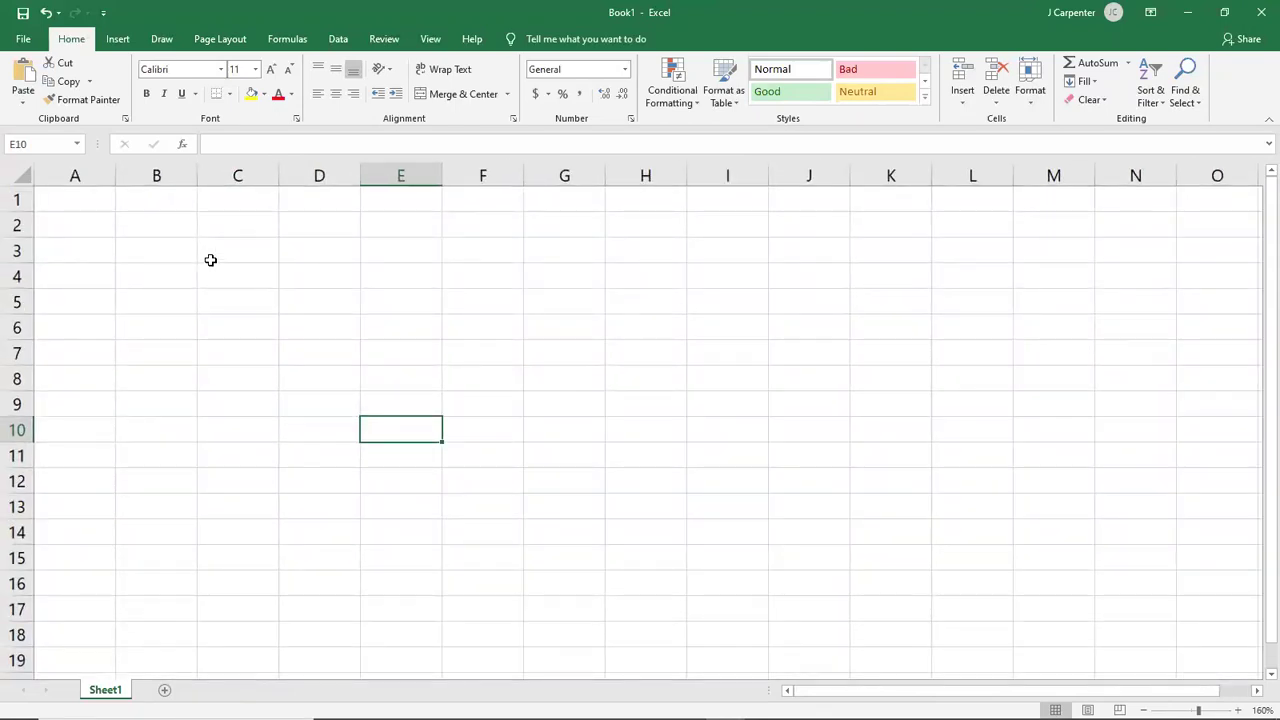
pyautogui.scroll(-6, 210, 260)
pyautogui.scroll(3, 210, 260)
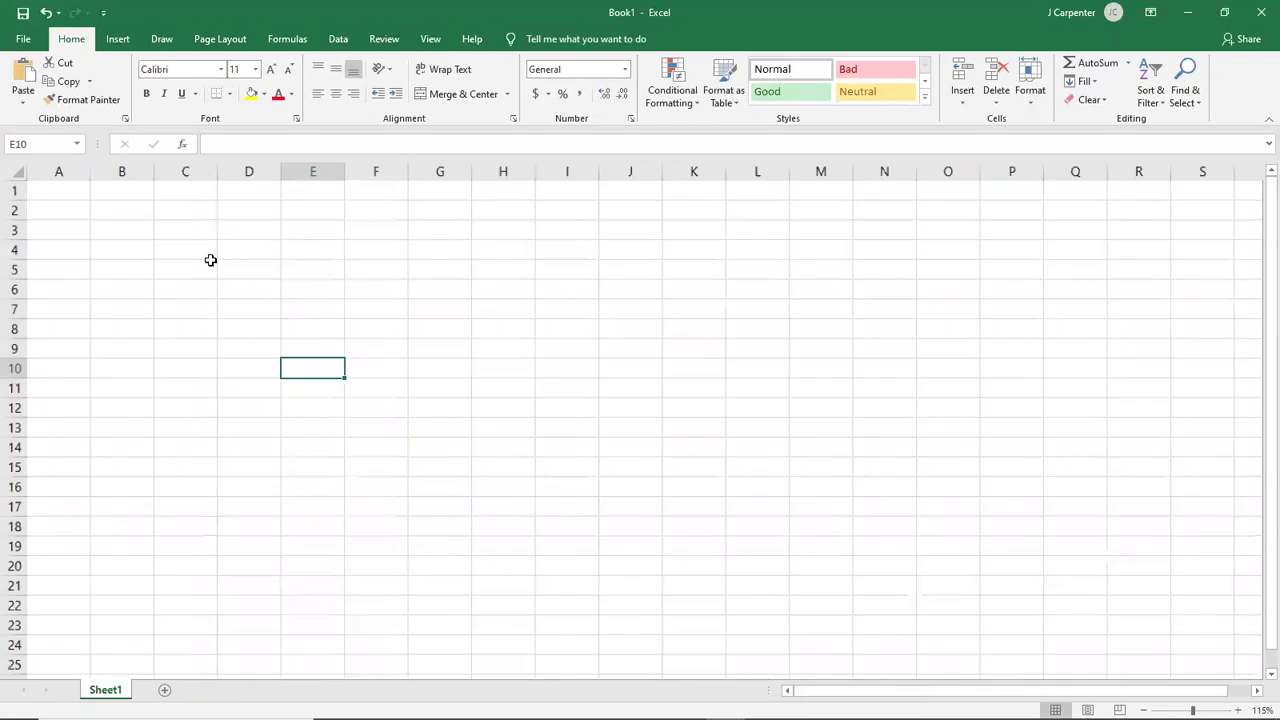
pyautogui.scroll(3, 210, 260)
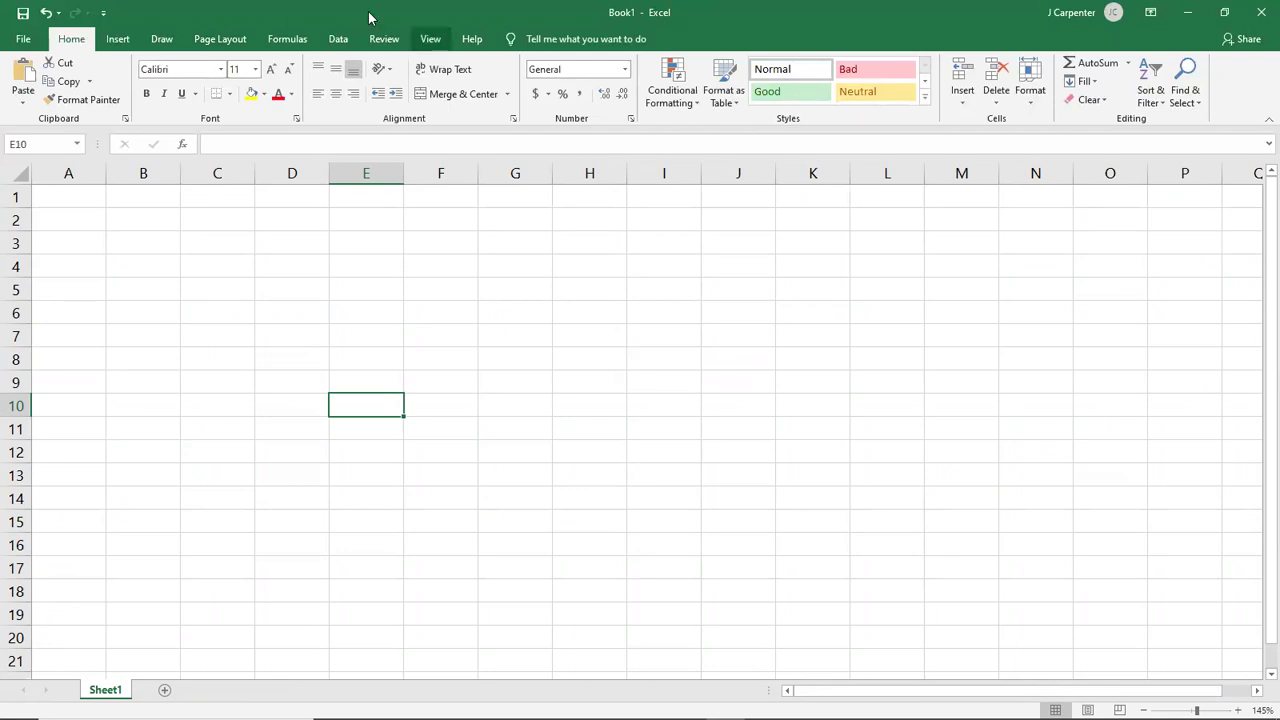
# Step: Look at the View commands and the File start page, and return to the Home commands
pyautogui.hotkey('alt', 'w')
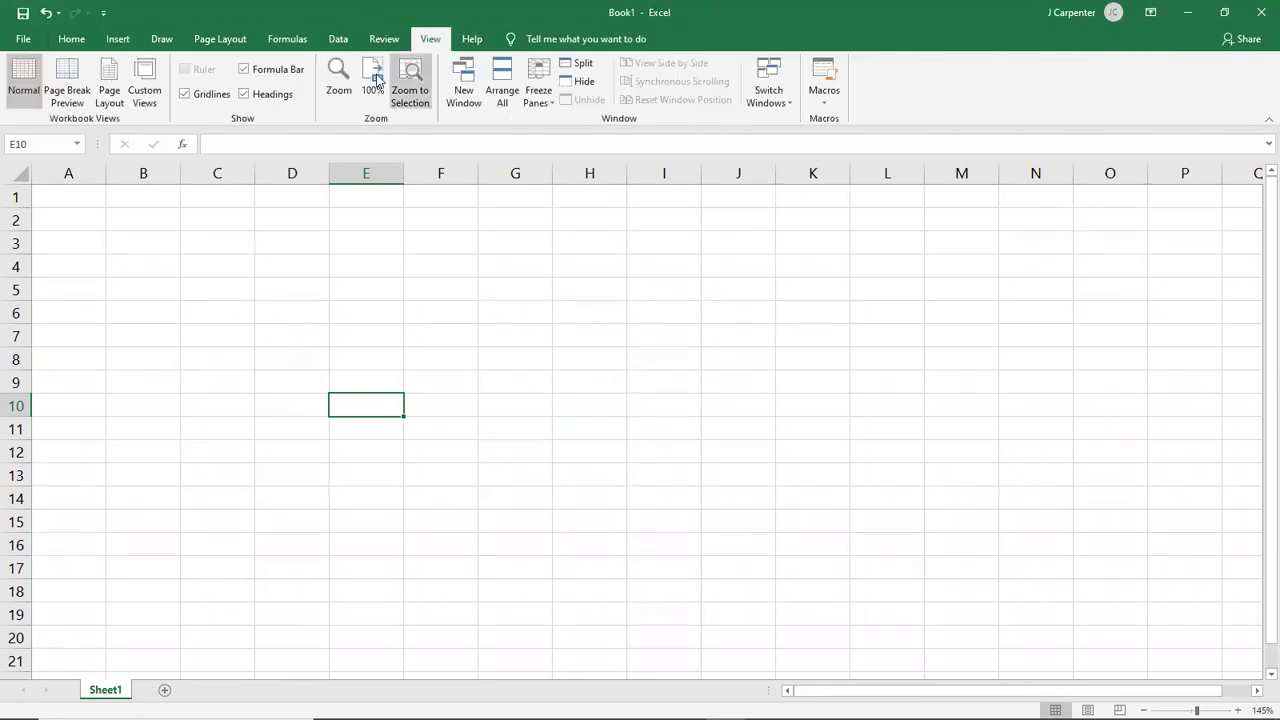
pyautogui.click(20, 39)
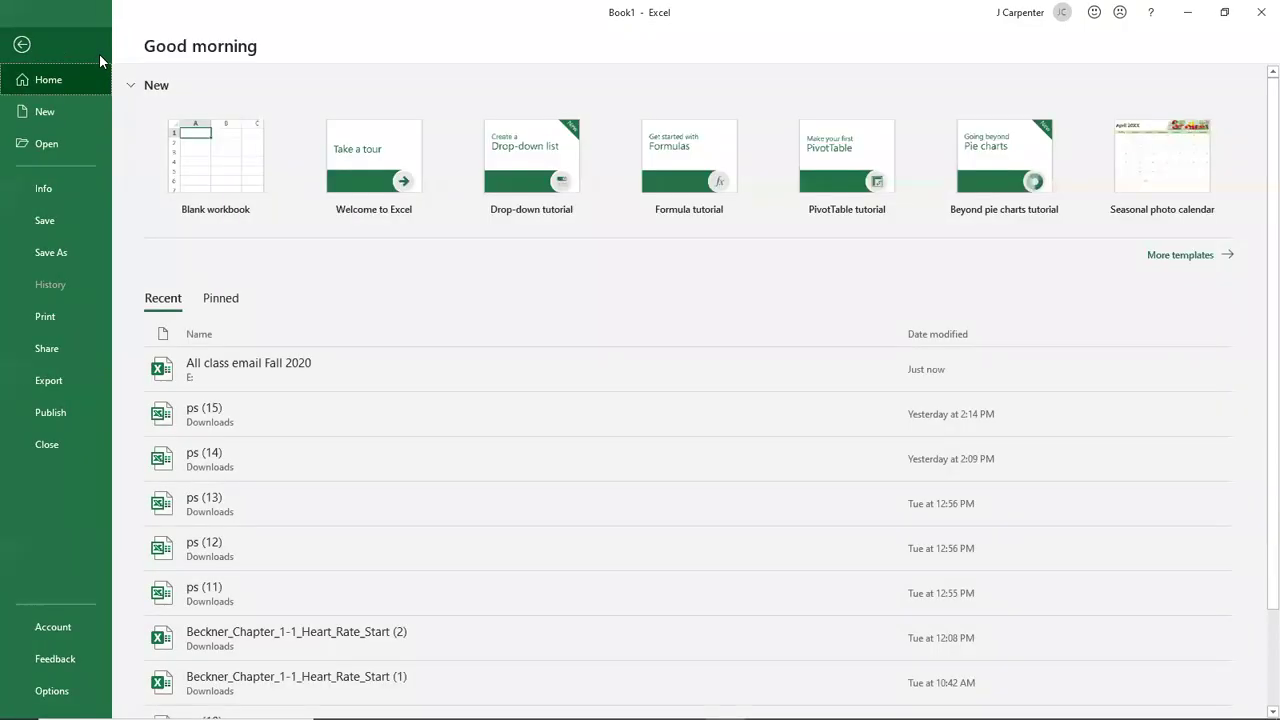
pyautogui.click(26, 46)
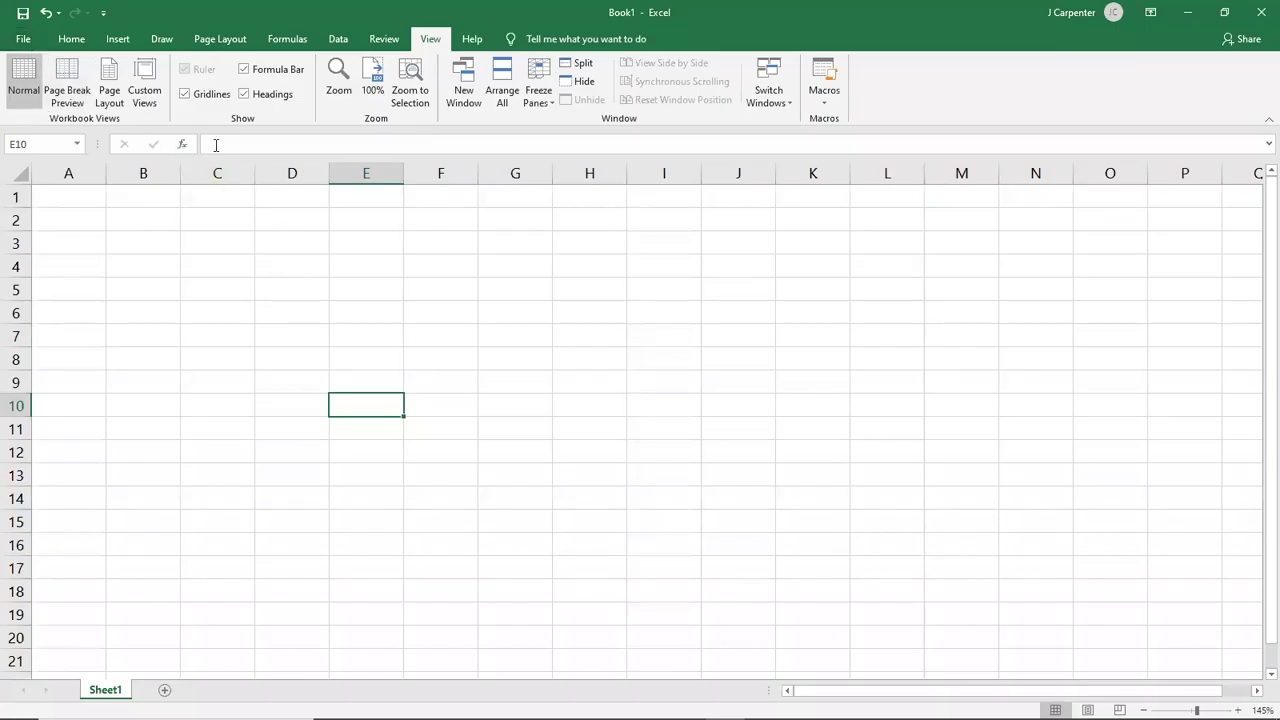
pyautogui.click(94, 40)
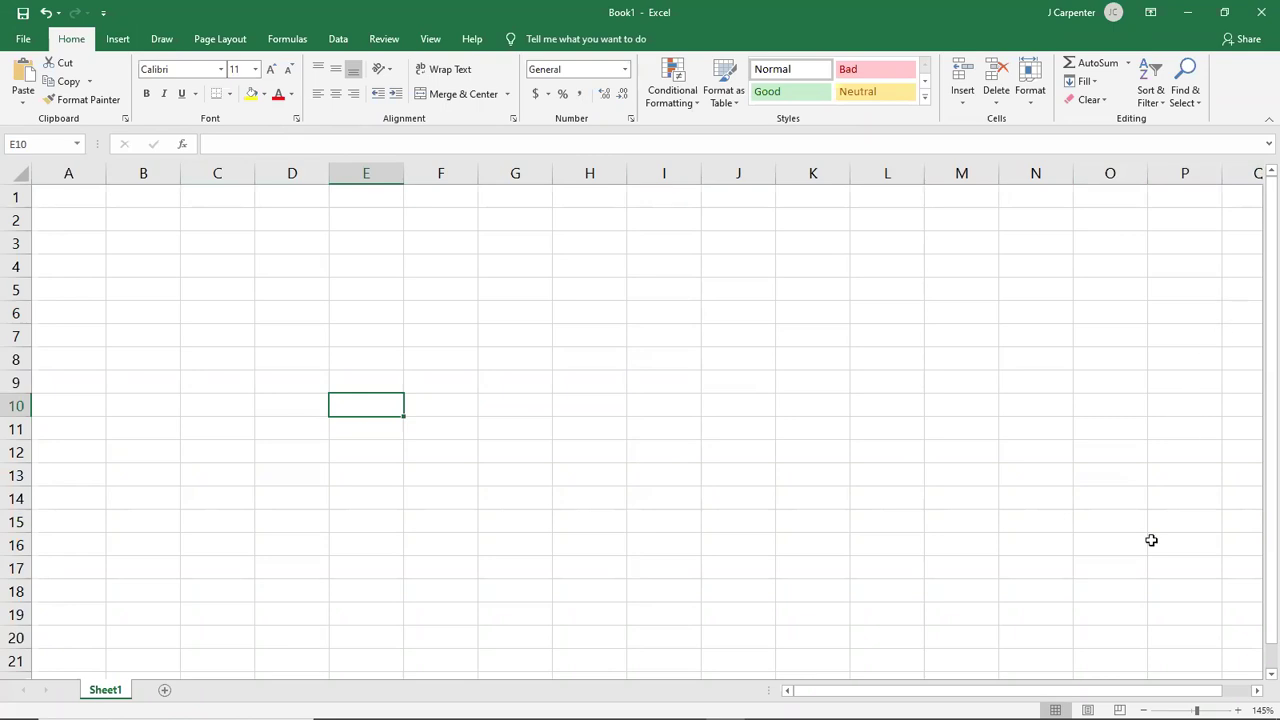
# Step: Go to columns S through AH and highlight the cells of columns U, Z and Y in turn to point out columns
pyautogui.hscroll(1, 1010, 692)
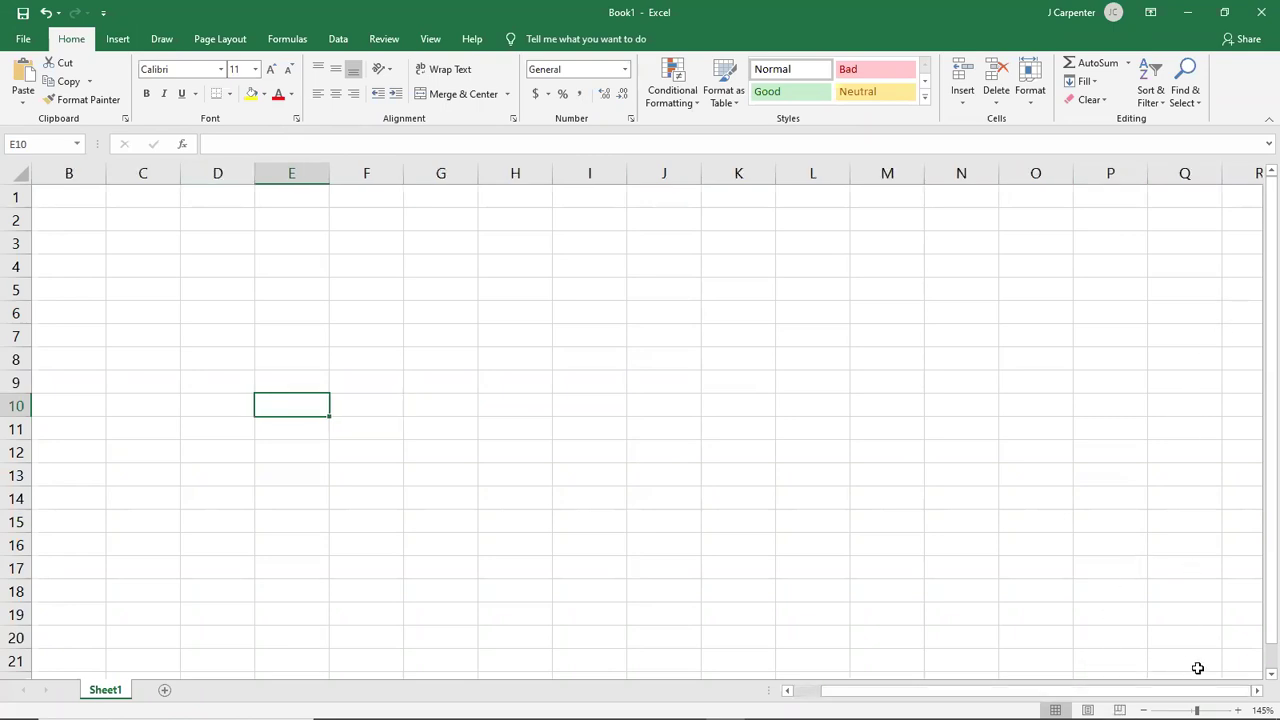
pyautogui.moveTo(1255, 692); pyautogui.dragTo(1257, 694)
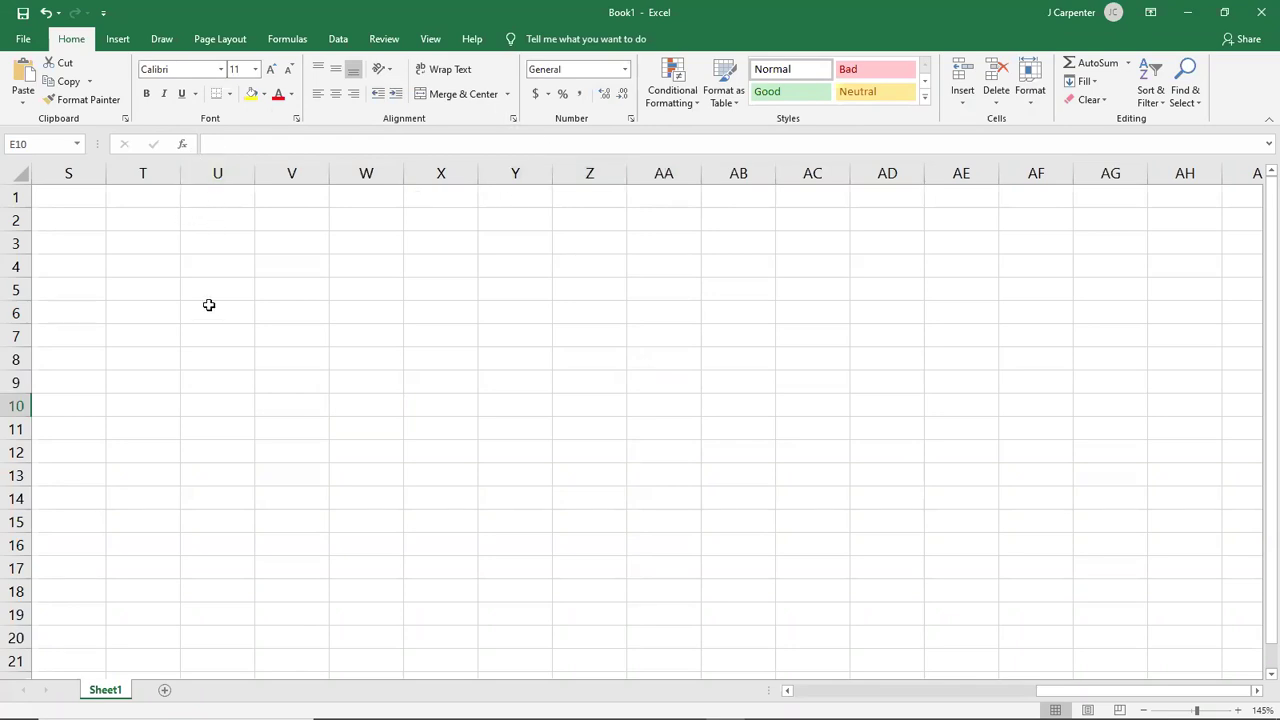
pyautogui.moveTo(225, 205); pyautogui.dragTo(203, 646)
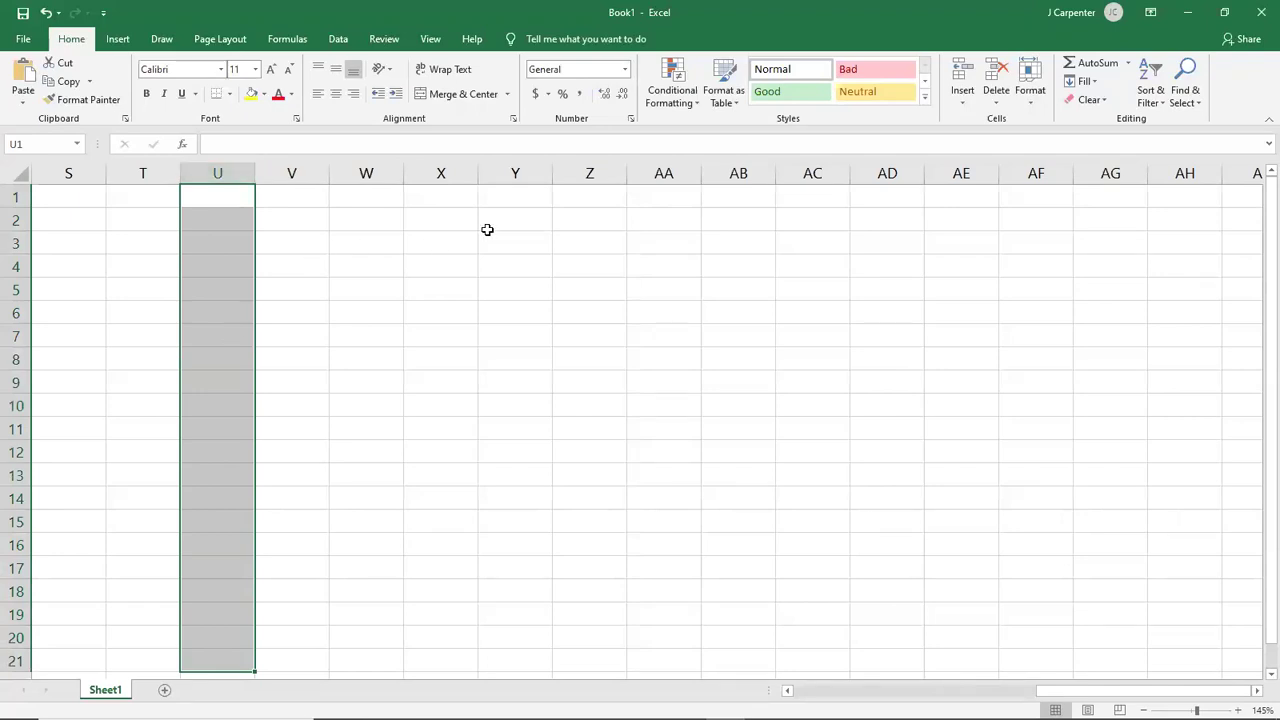
pyautogui.moveTo(581, 199); pyautogui.dragTo(569, 663)
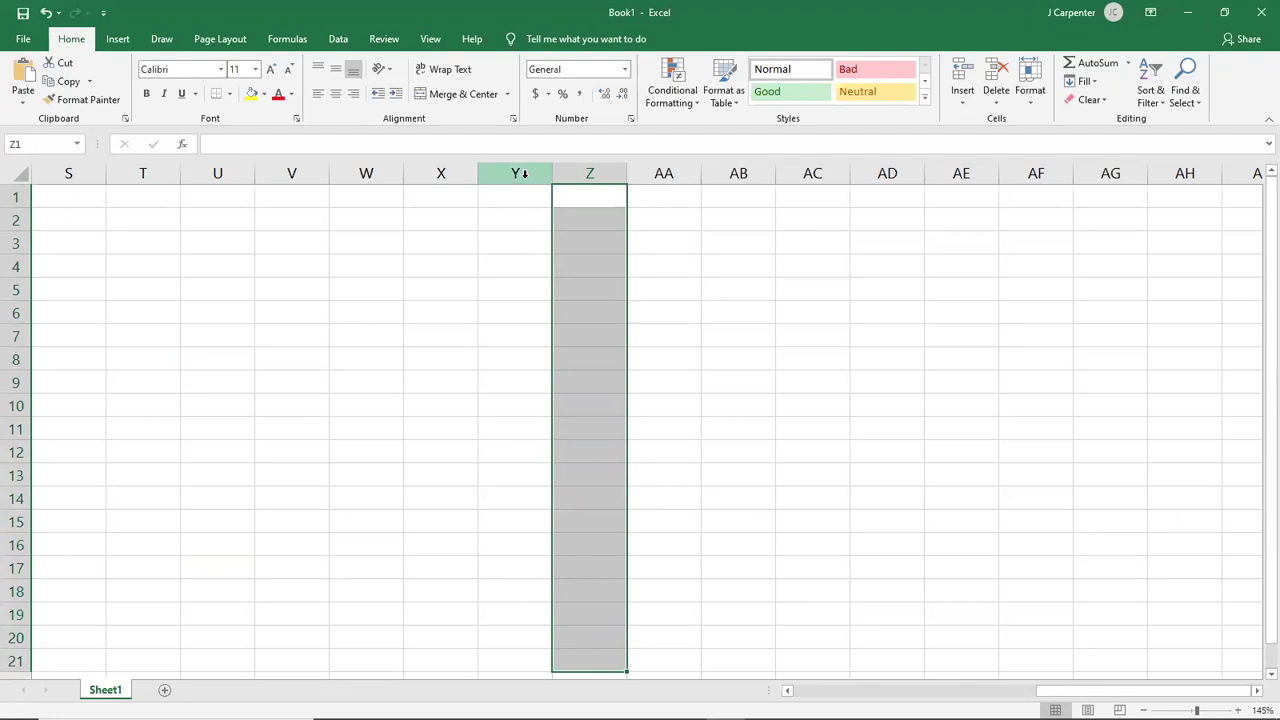
pyautogui.moveTo(508, 203); pyautogui.dragTo(516, 615)
# Step: Return to column A and highlight the cells of the first few columns one at a time, ending with D1:D14
pyautogui.moveTo(1065, 690); pyautogui.dragTo(810, 690)
pyautogui.moveTo(664, 197); pyautogui.dragTo(664, 337)
pyautogui.moveTo(80, 197); pyautogui.dragTo(97, 463)
pyautogui.moveTo(143, 290); pyautogui.dragTo(143, 429)
pyautogui.click(317, 409)
pyautogui.moveTo(126, 193); pyautogui.dragTo(140, 600)
pyautogui.moveTo(228, 190); pyautogui.dragTo(222, 595)
pyautogui.moveTo(300, 197); pyautogui.dragTo(300, 500)
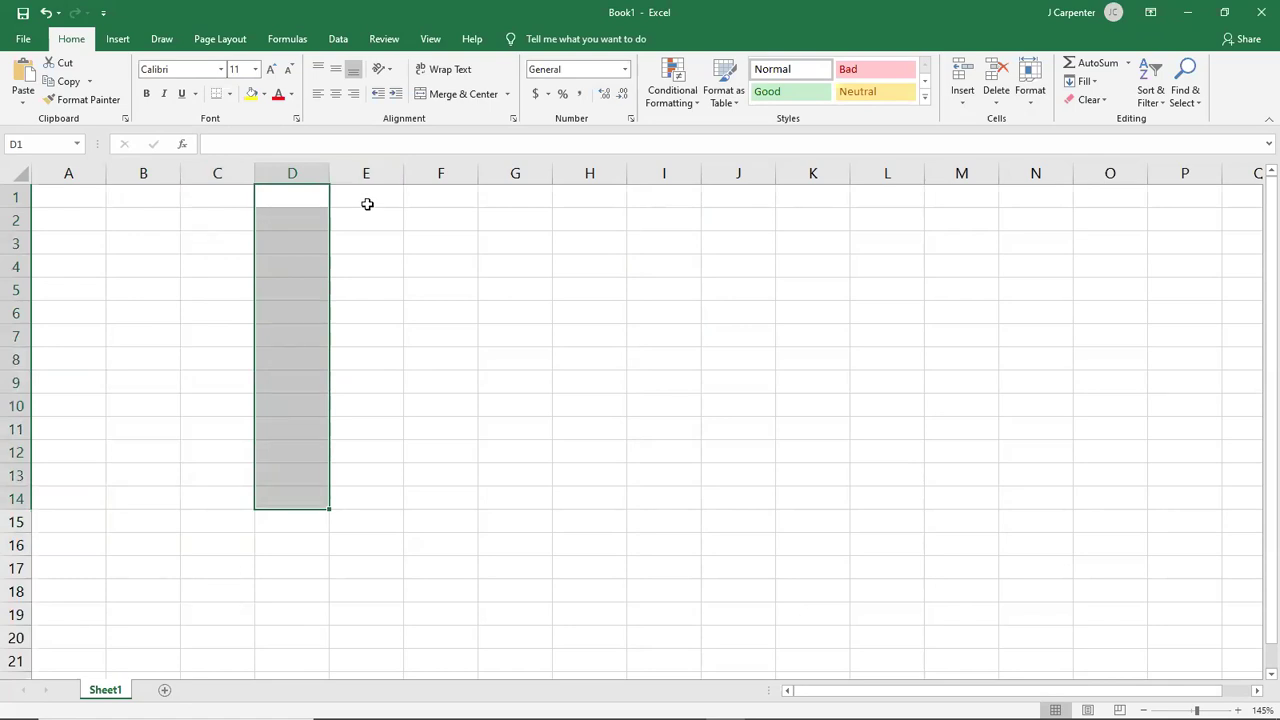
# Step: Highlight vertical cell ranges in further columns, including J1:J16, and finish with I2:I17
pyautogui.moveTo(453, 201); pyautogui.dragTo(454, 586)
pyautogui.moveTo(605, 199); pyautogui.dragTo(530, 290)
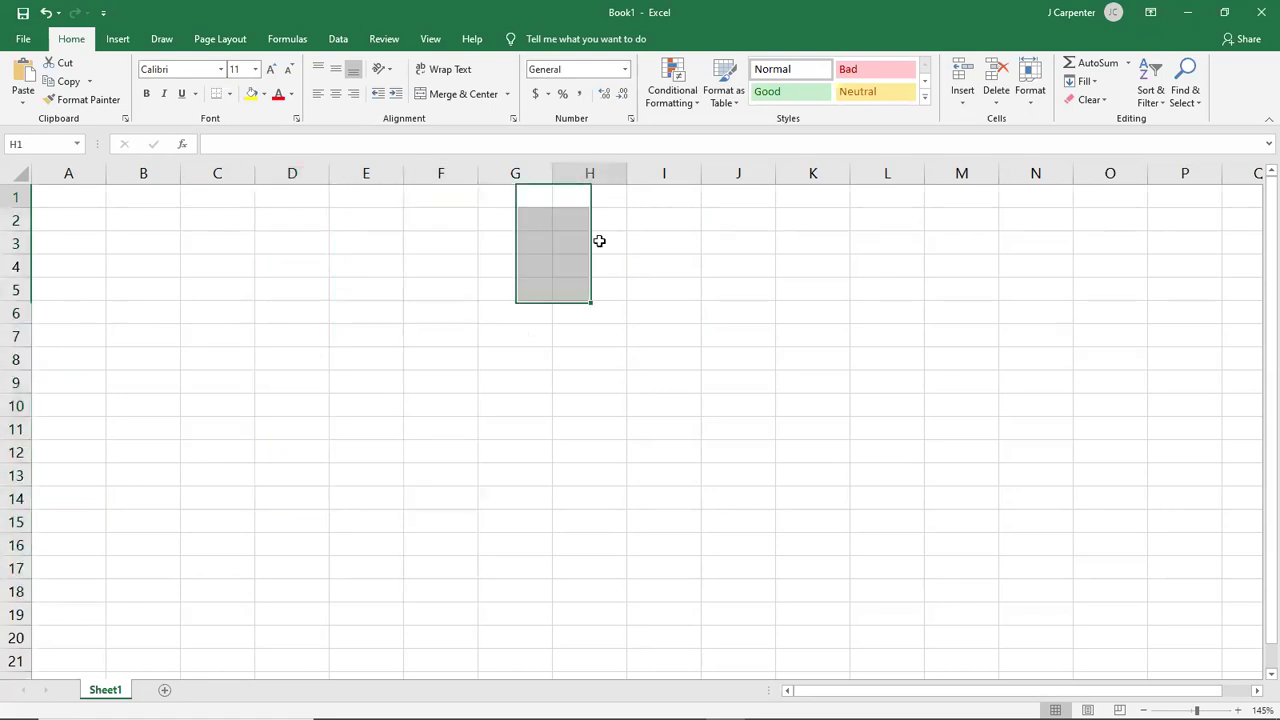
pyautogui.moveTo(599, 241); pyautogui.dragTo(603, 477)
pyautogui.moveTo(745, 191); pyautogui.dragTo(745, 548)
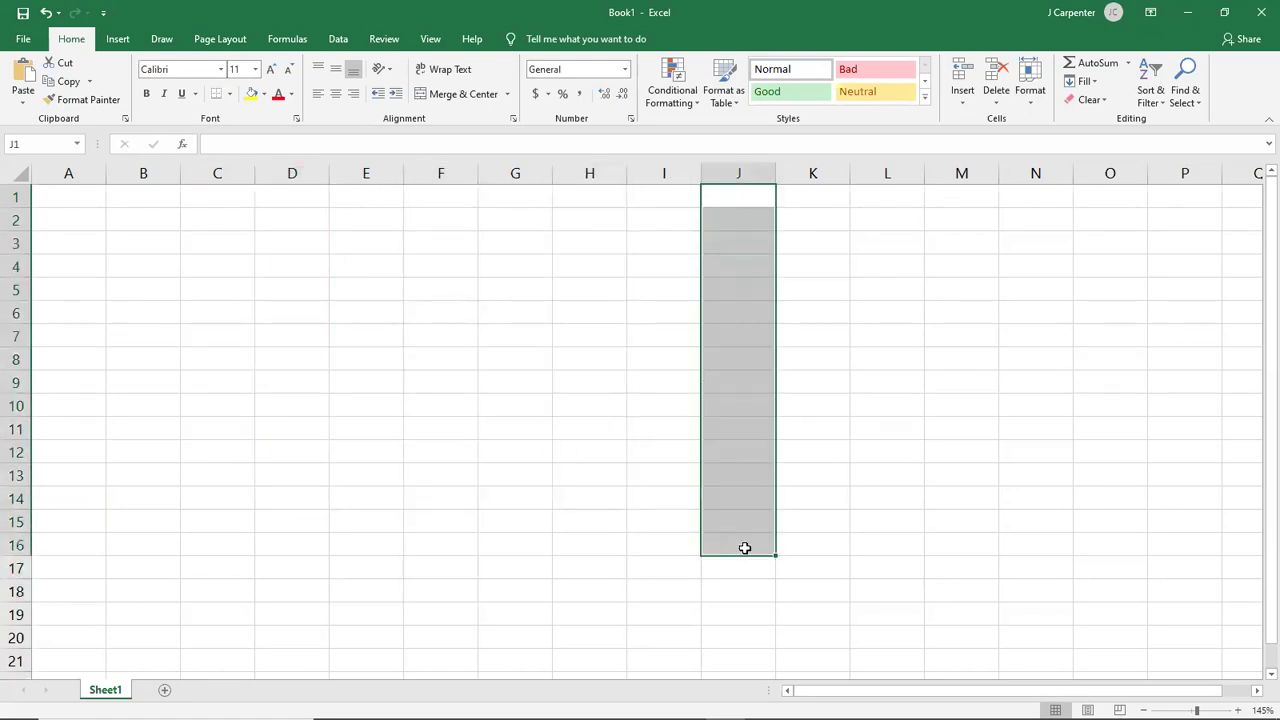
pyautogui.moveTo(243, 206); pyautogui.dragTo(217, 569)
pyautogui.click(661, 220)
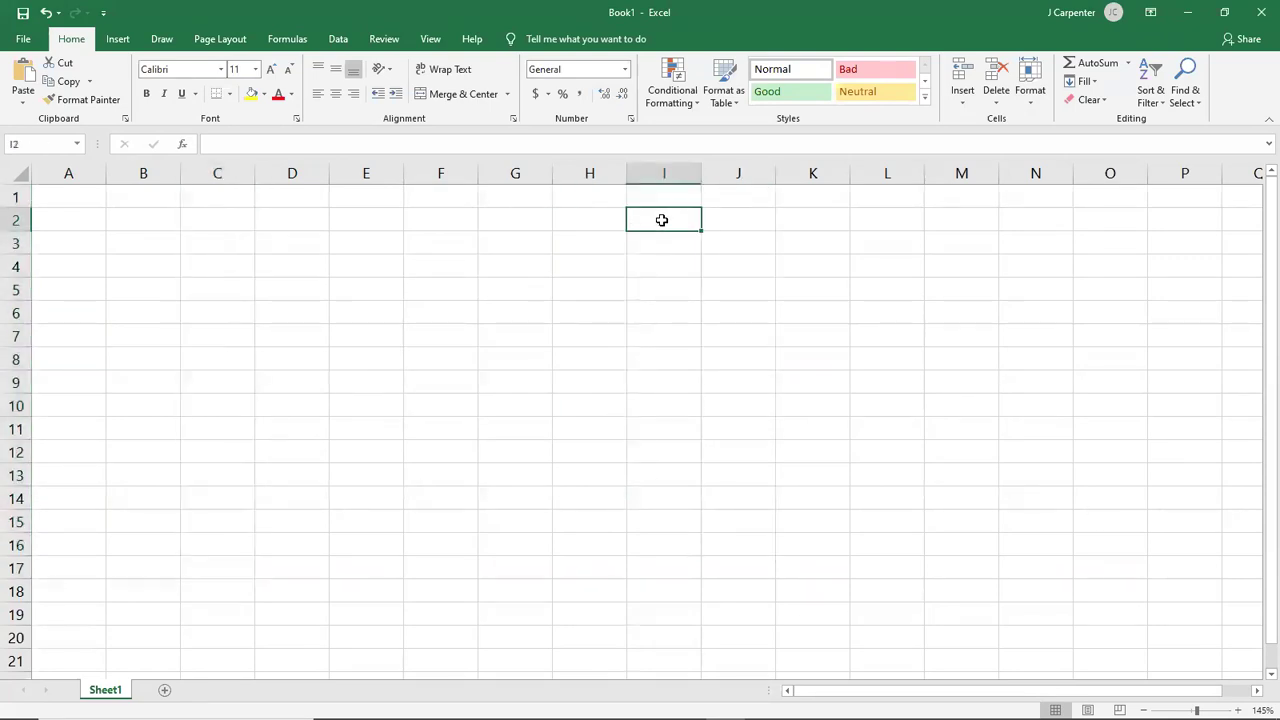
pyautogui.moveTo(661, 220); pyautogui.dragTo(668, 568)
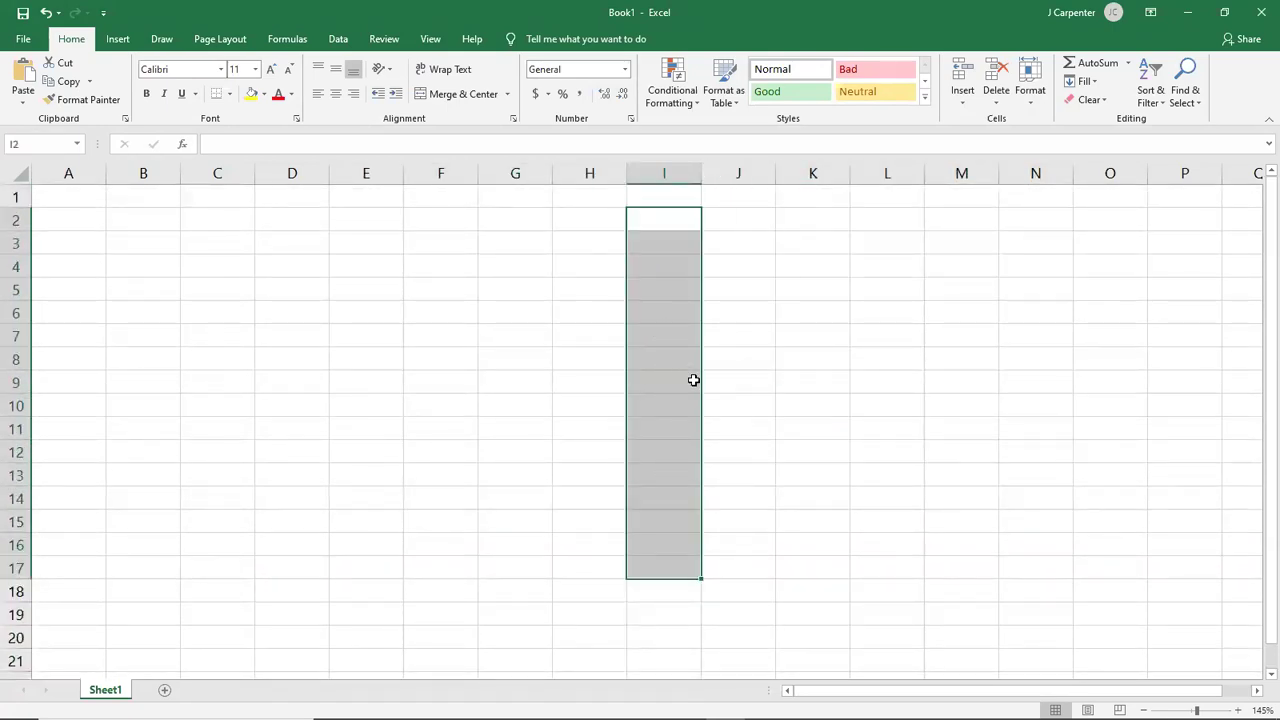
# Step: Highlight the horizontal range A4:K5 and the block C3:K13 to illustrate rows and blocks, finishing on cell H2
pyautogui.moveTo(366, 243); pyautogui.dragTo(614, 274)
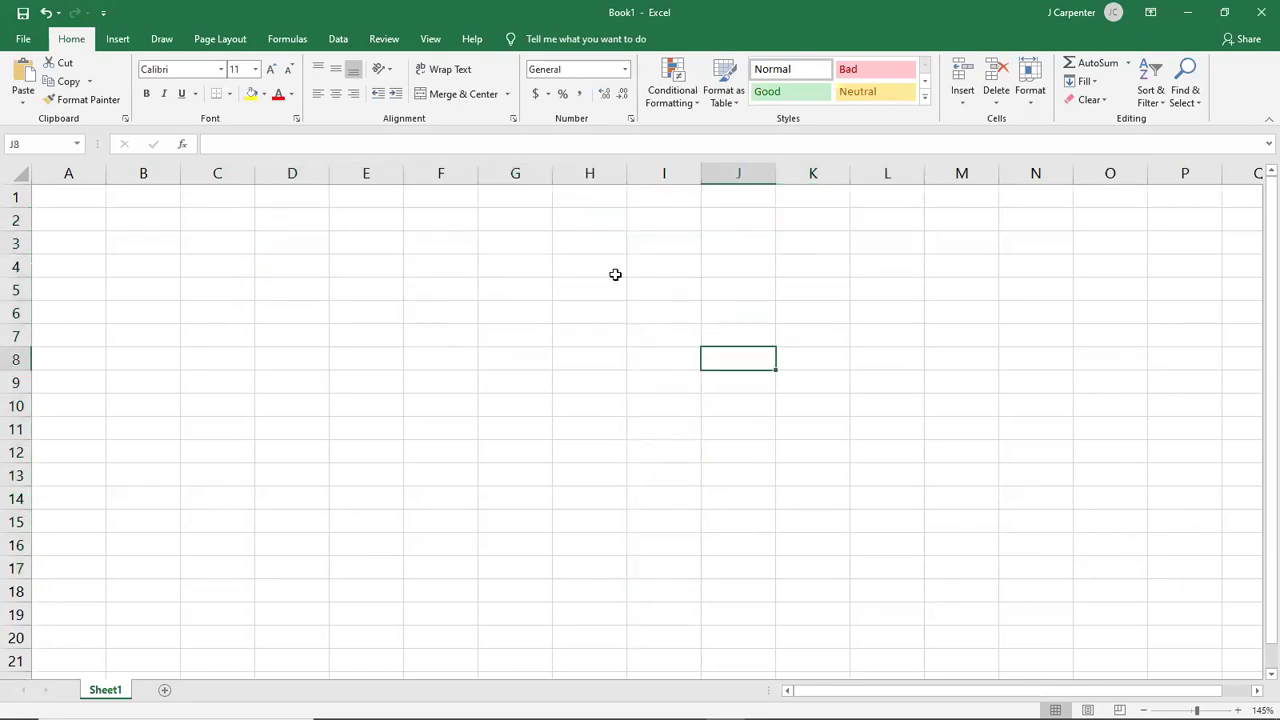
pyautogui.moveTo(70, 272); pyautogui.dragTo(783, 279)
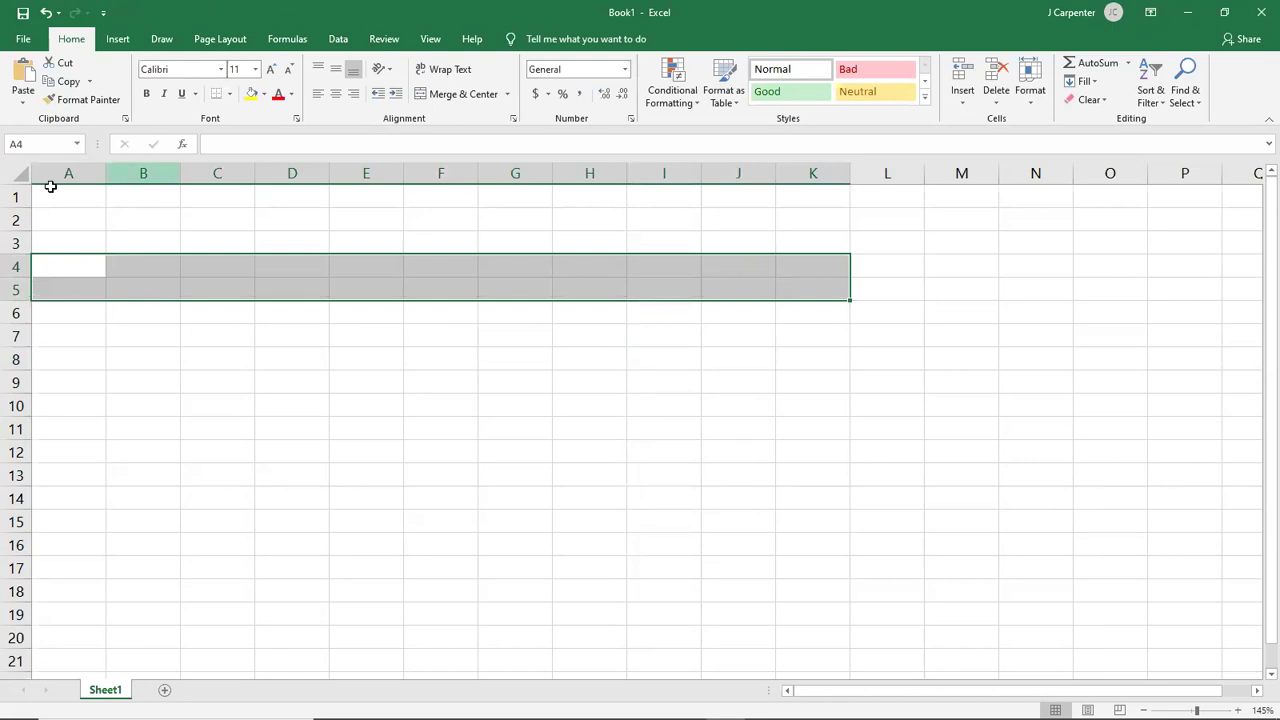
pyautogui.click(233, 347)
pyautogui.moveTo(229, 246); pyautogui.dragTo(823, 470)
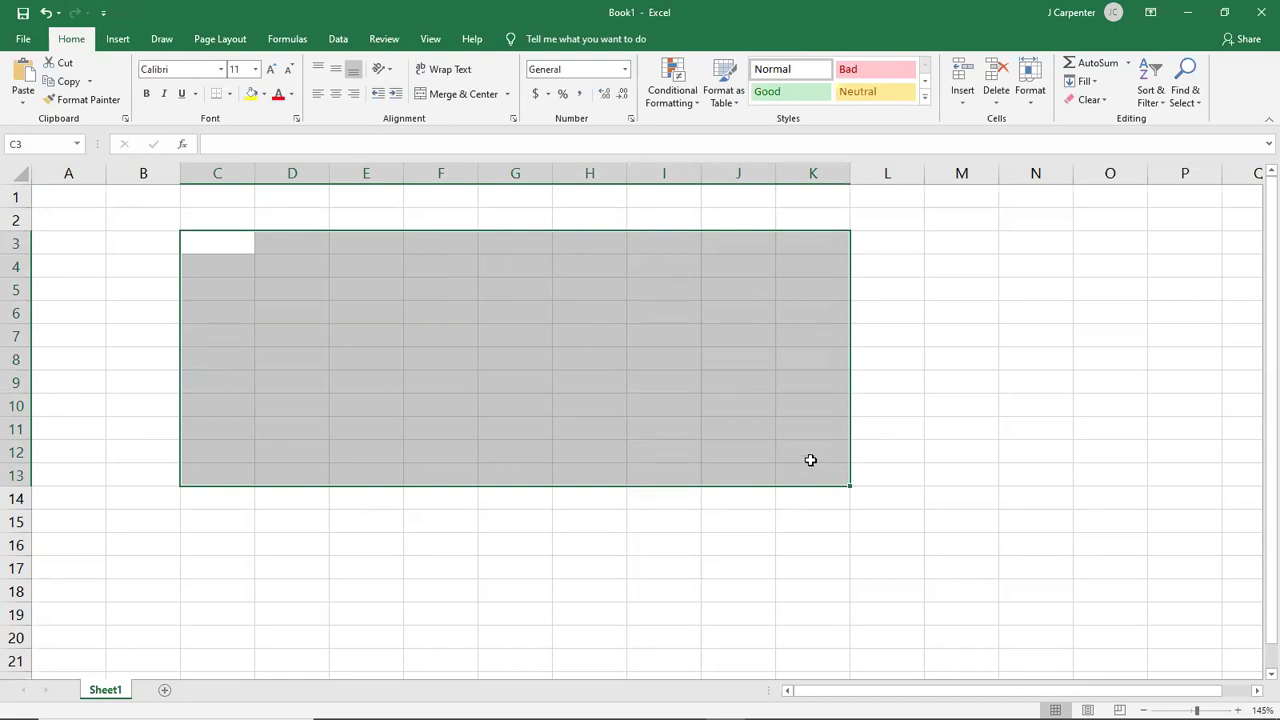
pyautogui.click(585, 221)
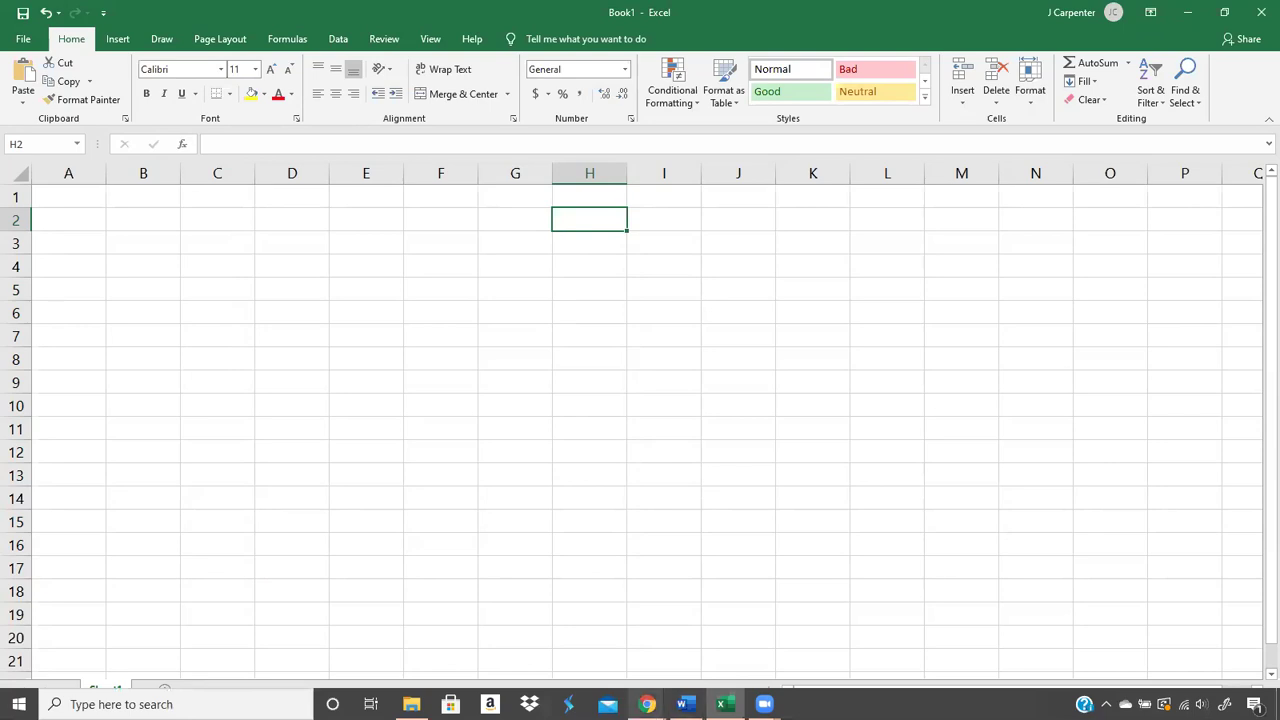
# Step: Switch to the Pearson eText page and highlight the Figure 0.1 notes about the Book1 title and the sheet tab
pyautogui.moveTo(647, 704)
pyautogui.click(640, 670)
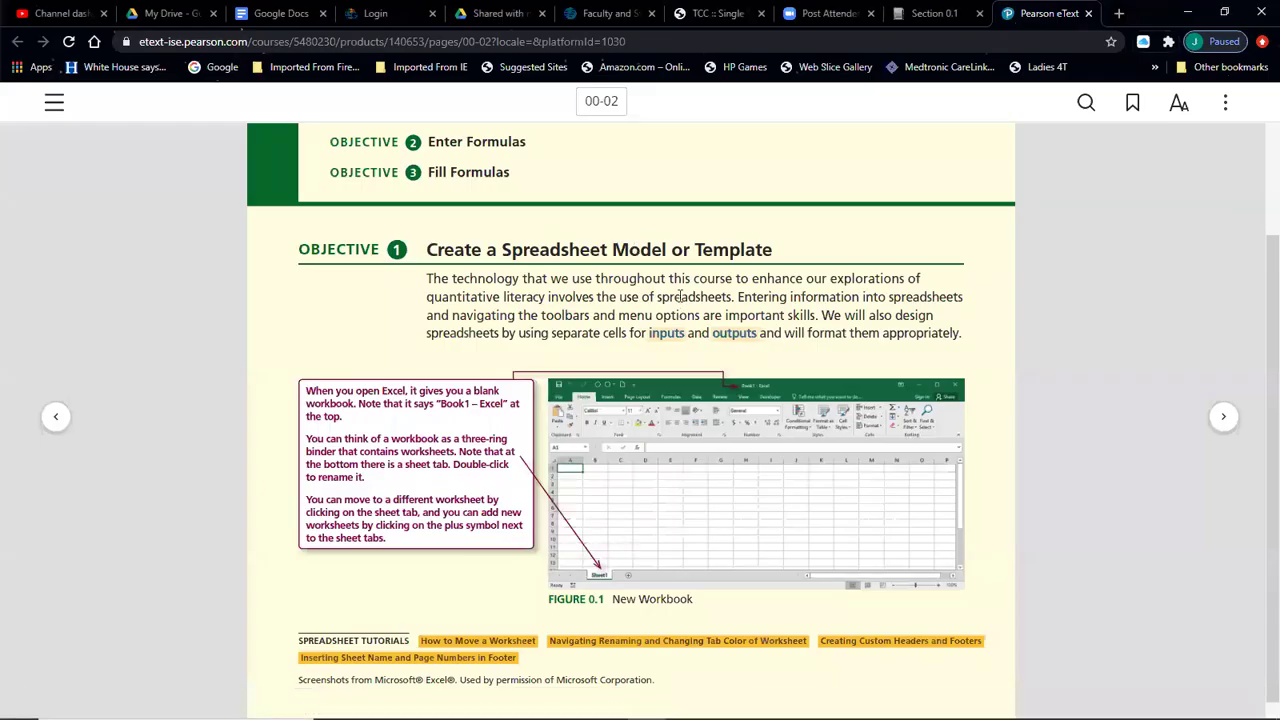
pyautogui.scroll(1, 680, 296)
pyautogui.scroll(-1, 680, 292)
pyautogui.moveTo(359, 404); pyautogui.dragTo(467, 410)
pyautogui.click(350, 418)
pyautogui.moveTo(459, 452); pyautogui.dragTo(425, 464)
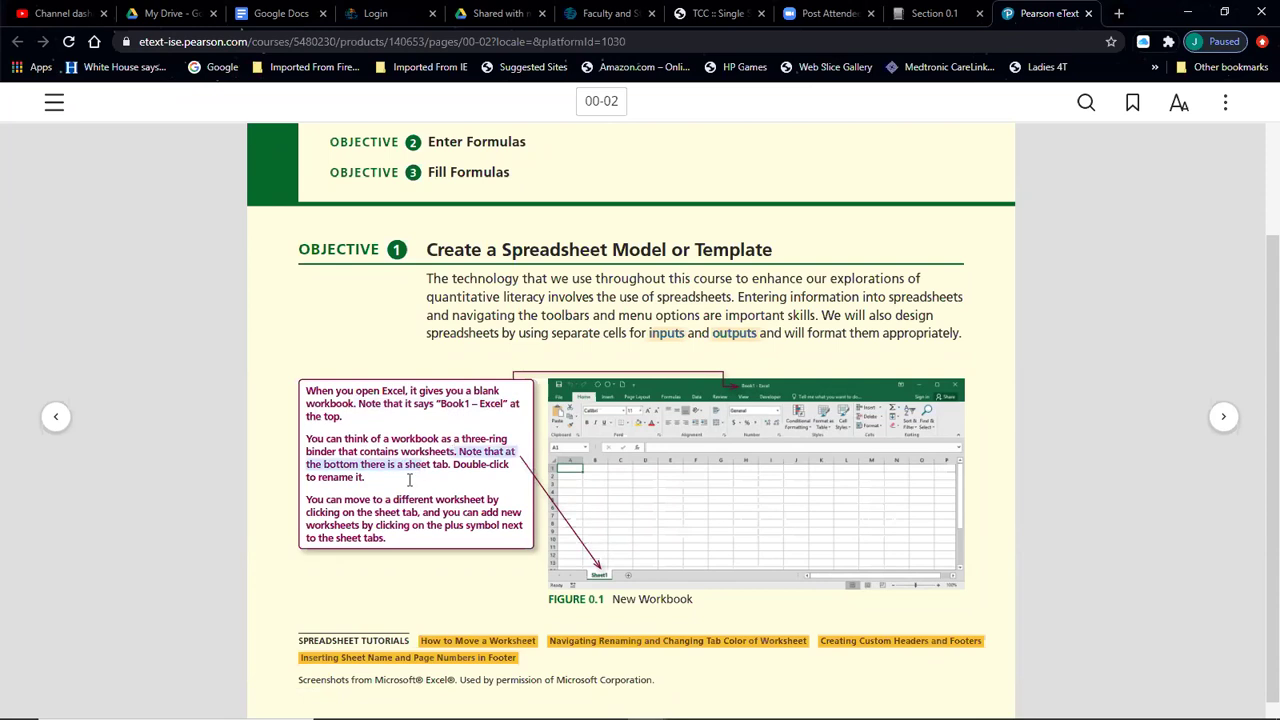
pyautogui.click(433, 464)
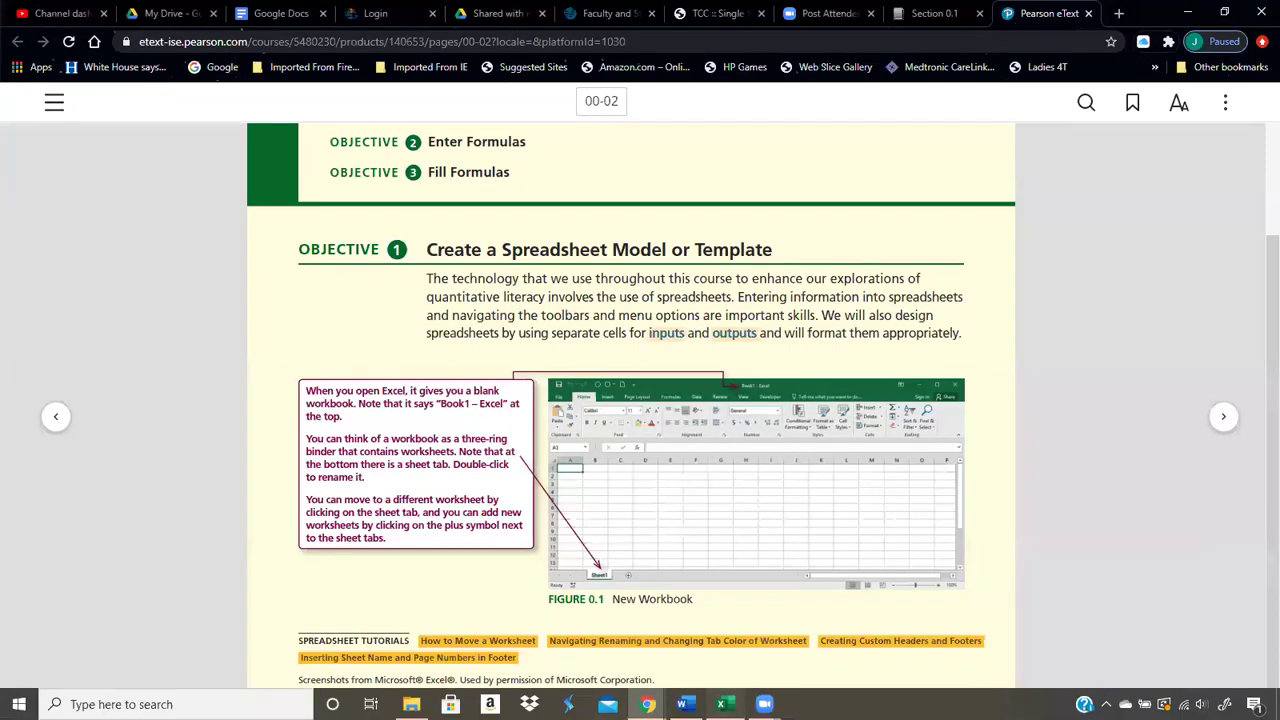
# Step: Return to the Excel workbook and rename the Sheet1 worksheet to "Sales Order Form"
pyautogui.click(725, 704)
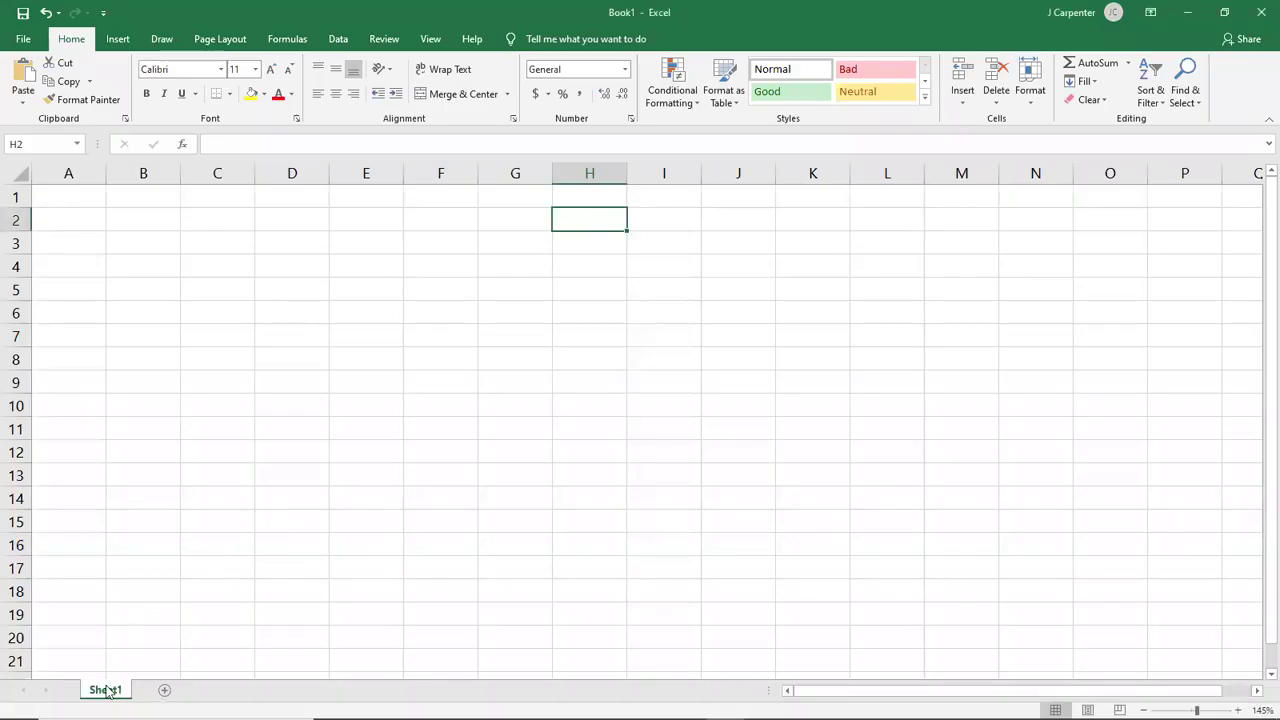
pyautogui.doubleClick(113, 692)
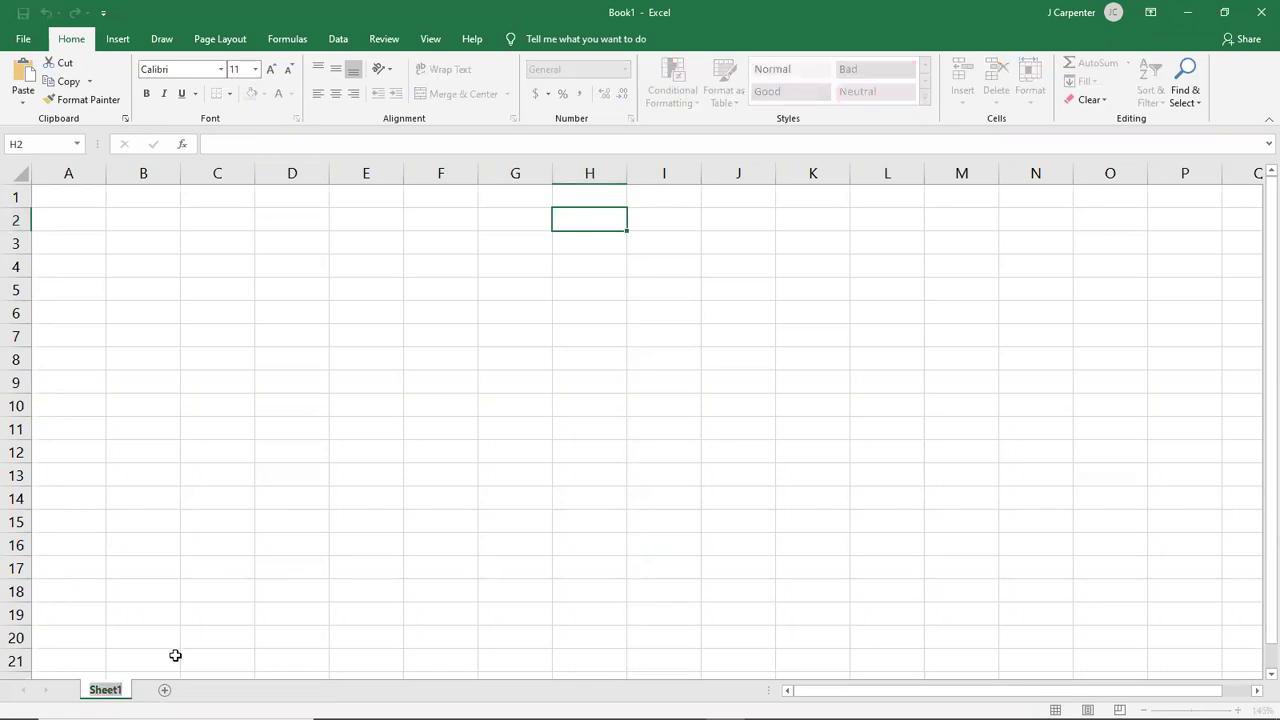
pyautogui.write('Sales Order')
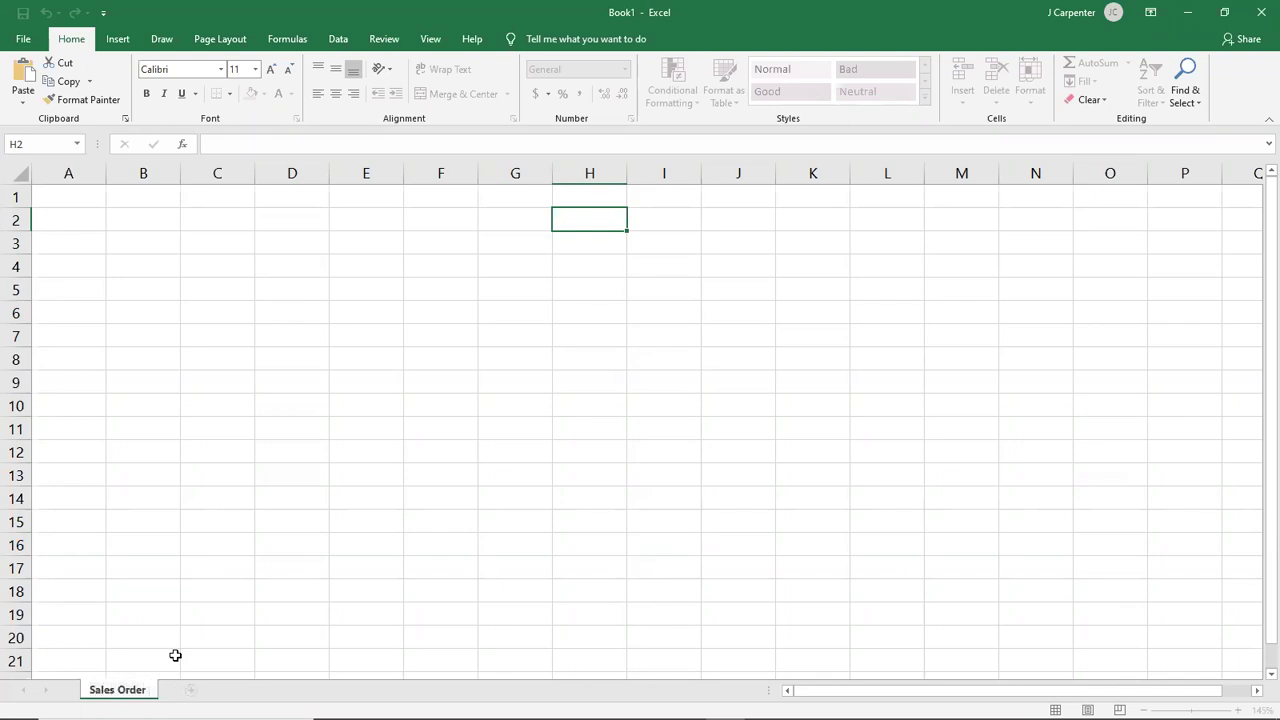
pyautogui.write(' Form')
pyautogui.press('Return')
pyautogui.press('Down')
pyautogui.click(327, 631)
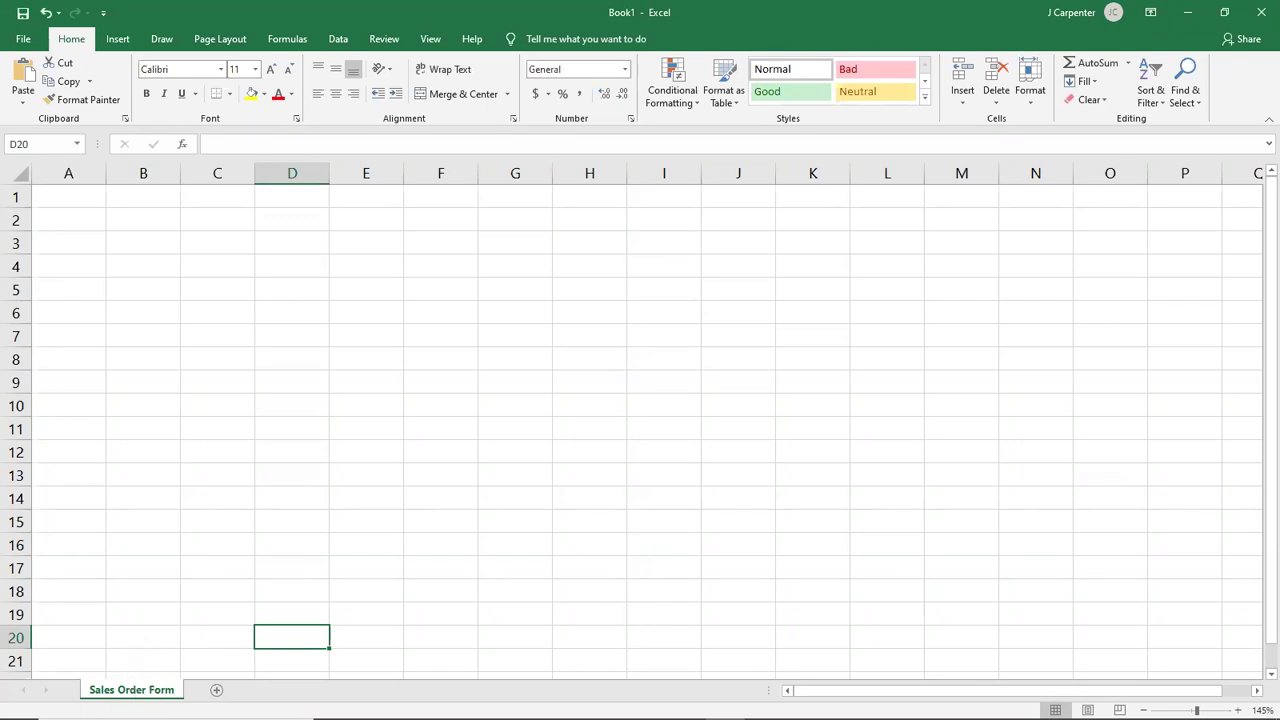
# Step: Switch to the eText and highlight the note on moving between worksheets and adding new ones
pyautogui.moveTo(620, 686)
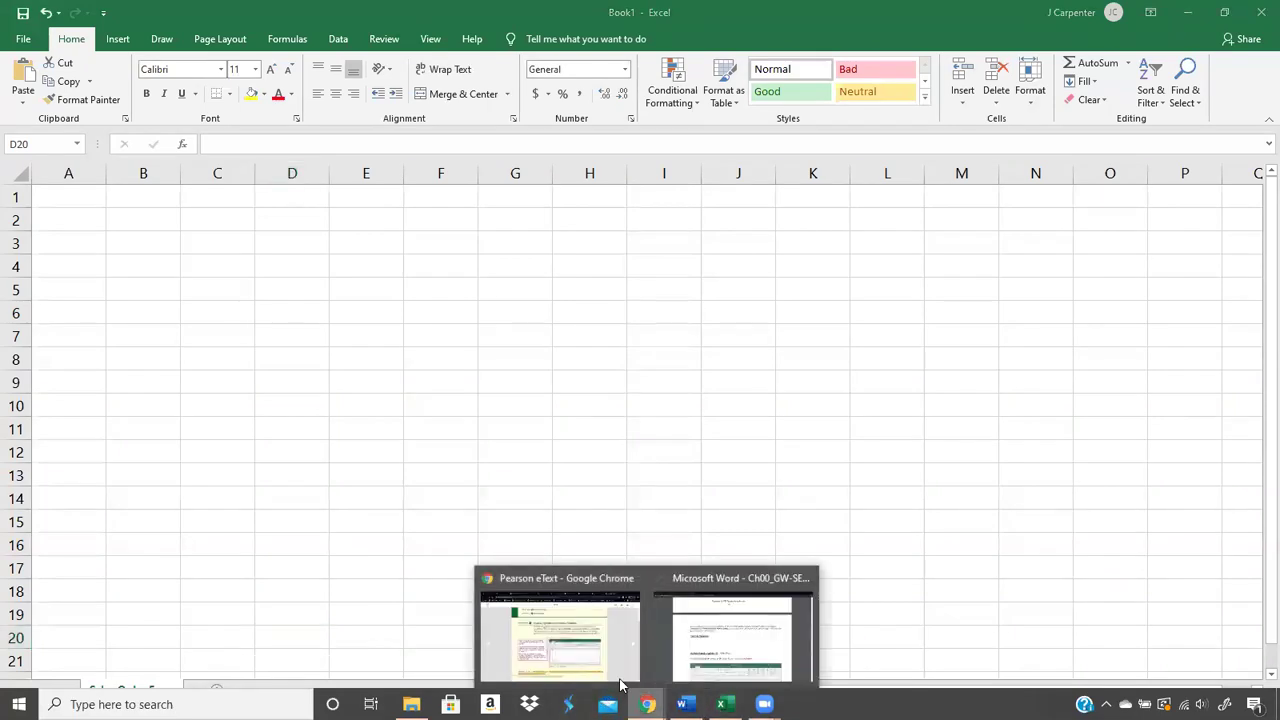
pyautogui.click(563, 608)
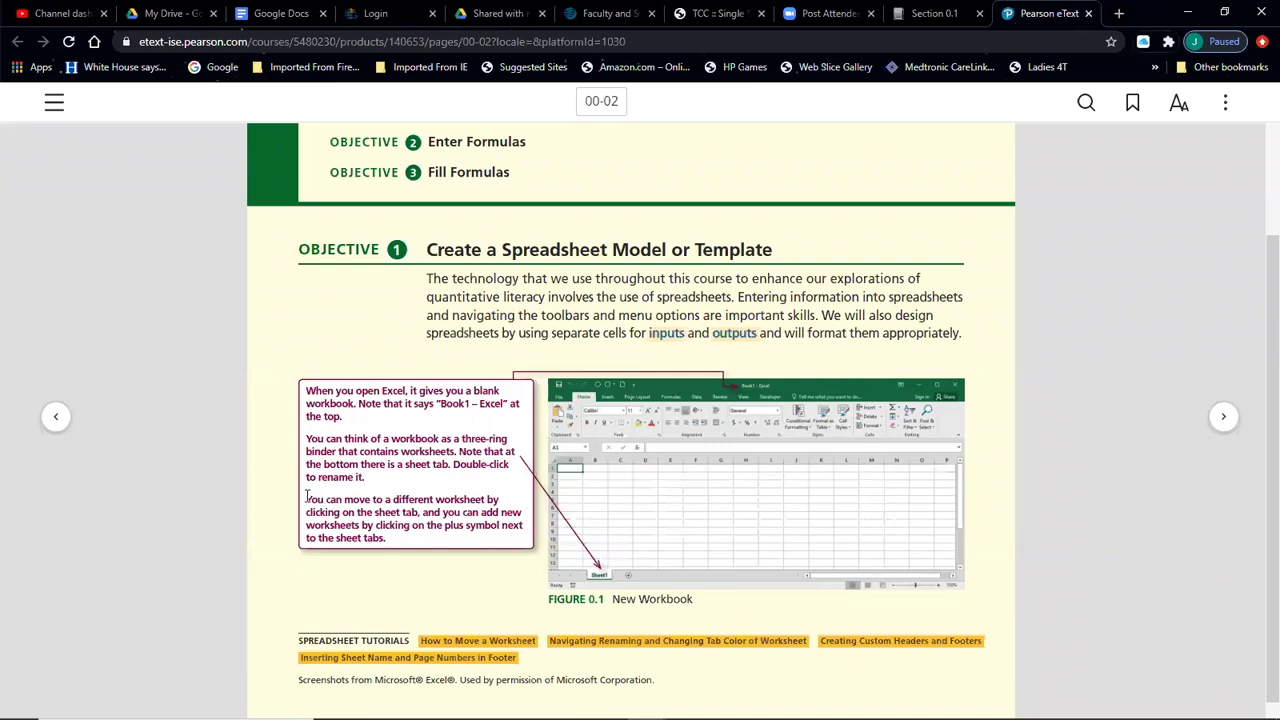
pyautogui.moveTo(306, 499); pyautogui.dragTo(448, 545)
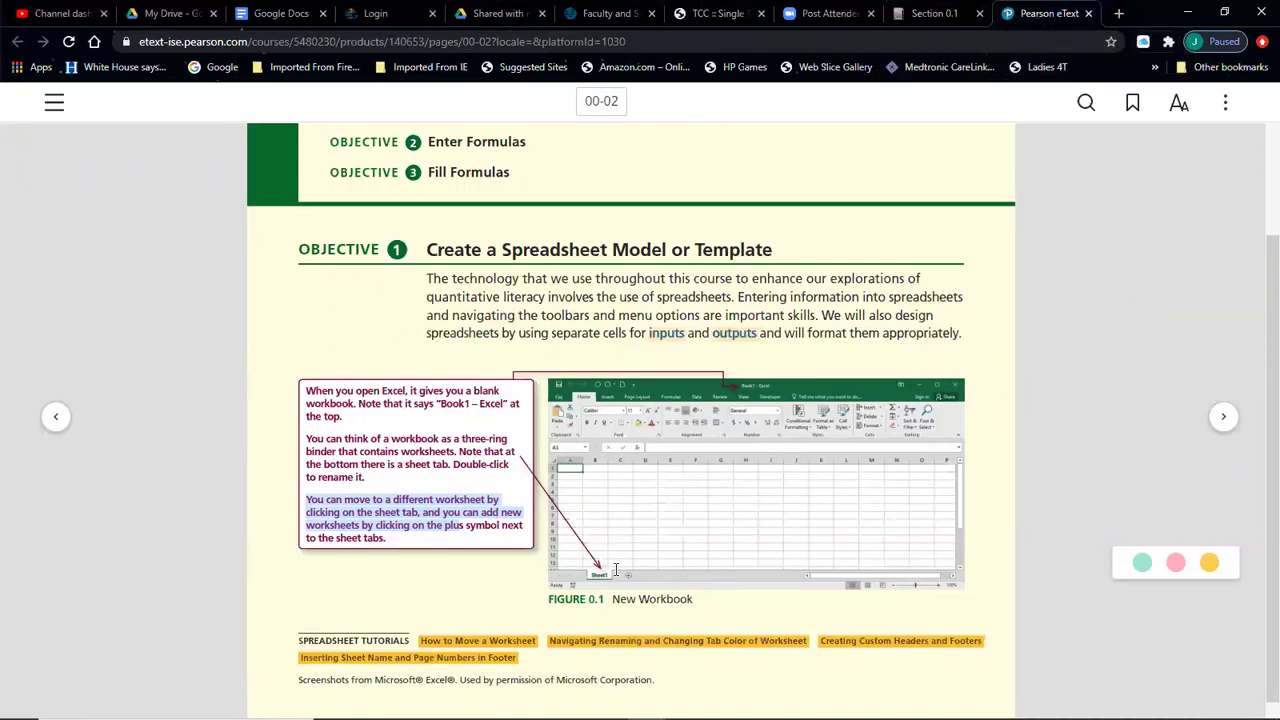
# Step: Return to Excel, add a second worksheet to the workbook and go back to the Sales Order Form sheet
pyautogui.click(725, 704)
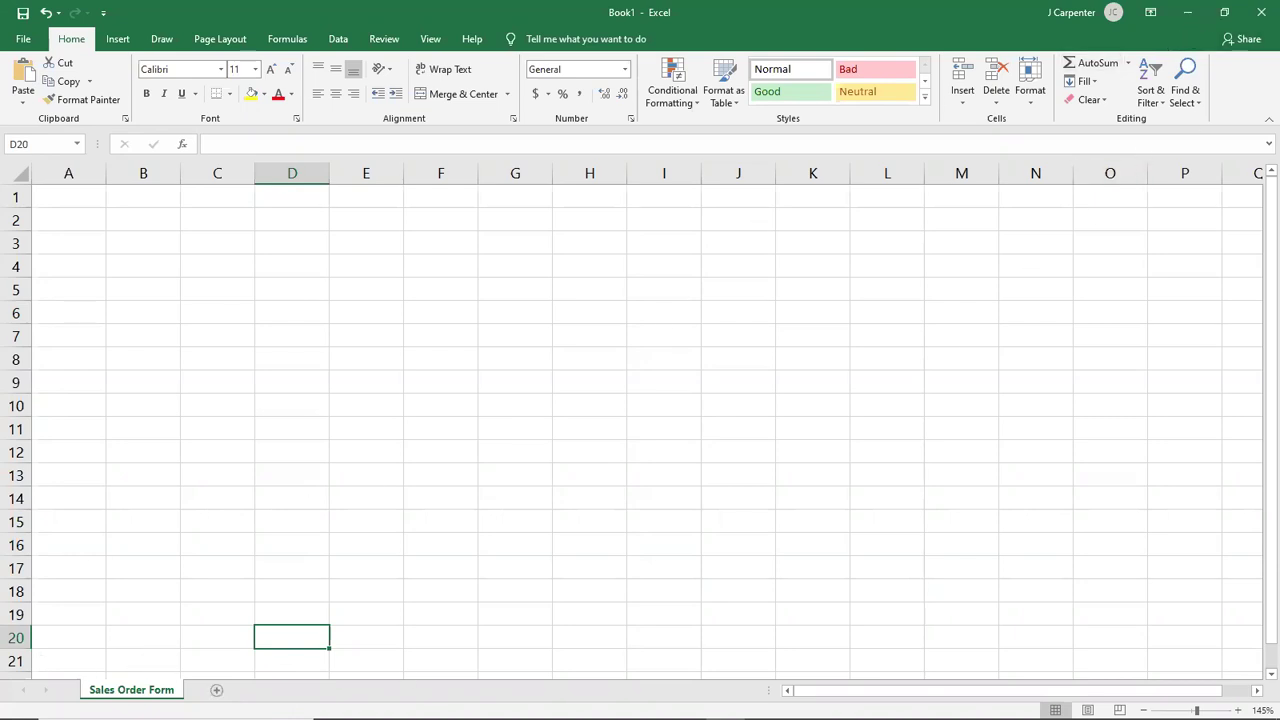
pyautogui.moveTo(209, 694)
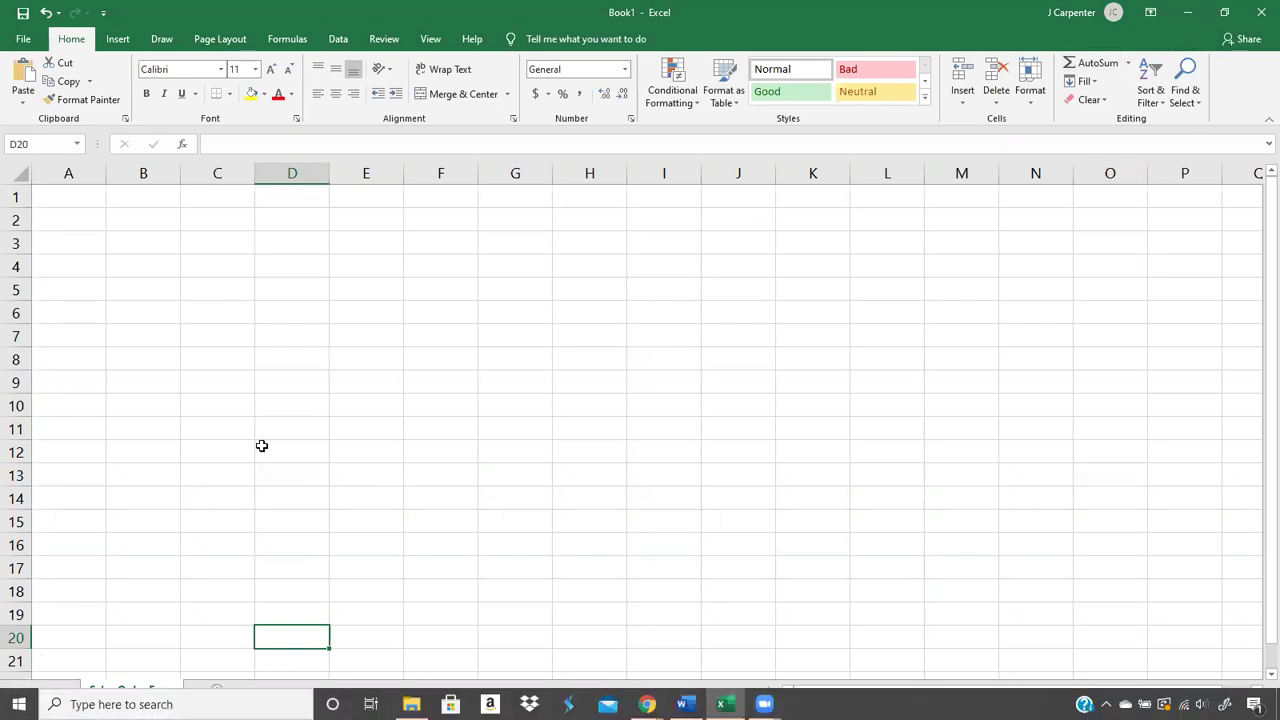
pyautogui.click(218, 691)
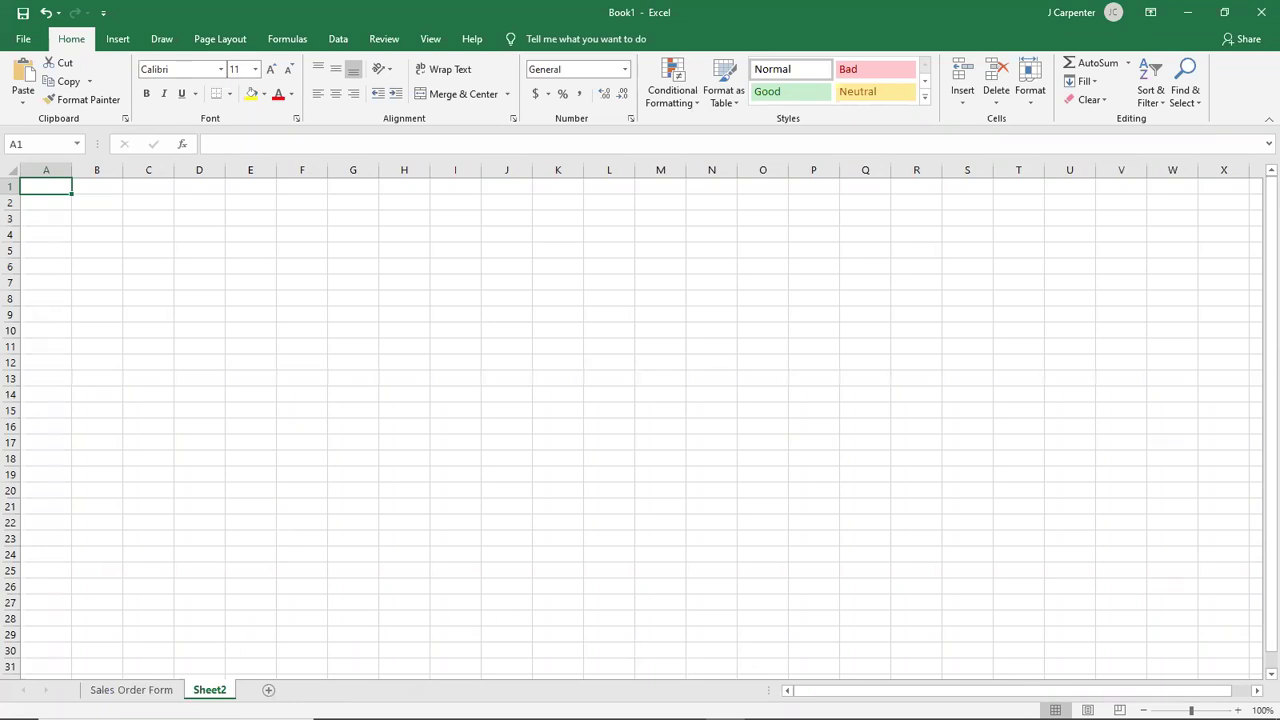
pyautogui.click(168, 691)
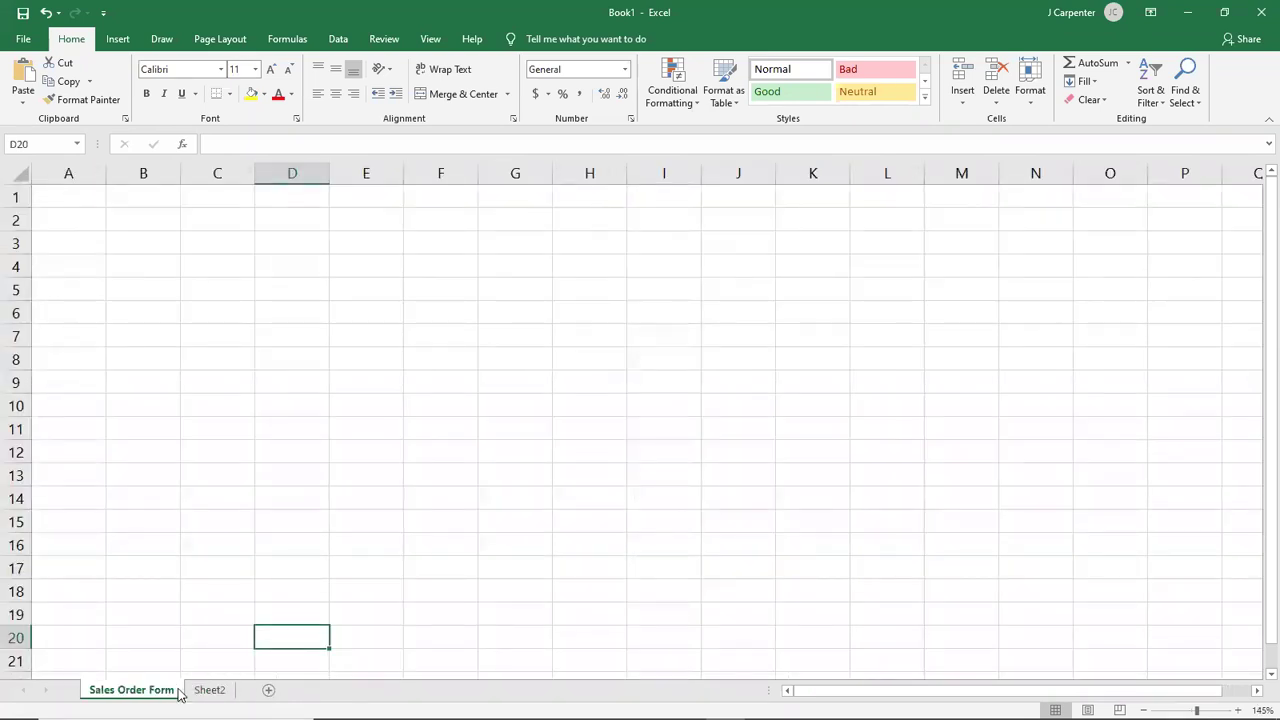
# Step: Enter 5 in cell D6 of Sales Order Form and switch between the two sheets to compare them, ending on Sheet2
pyautogui.click(296, 303)
pyautogui.write('5')
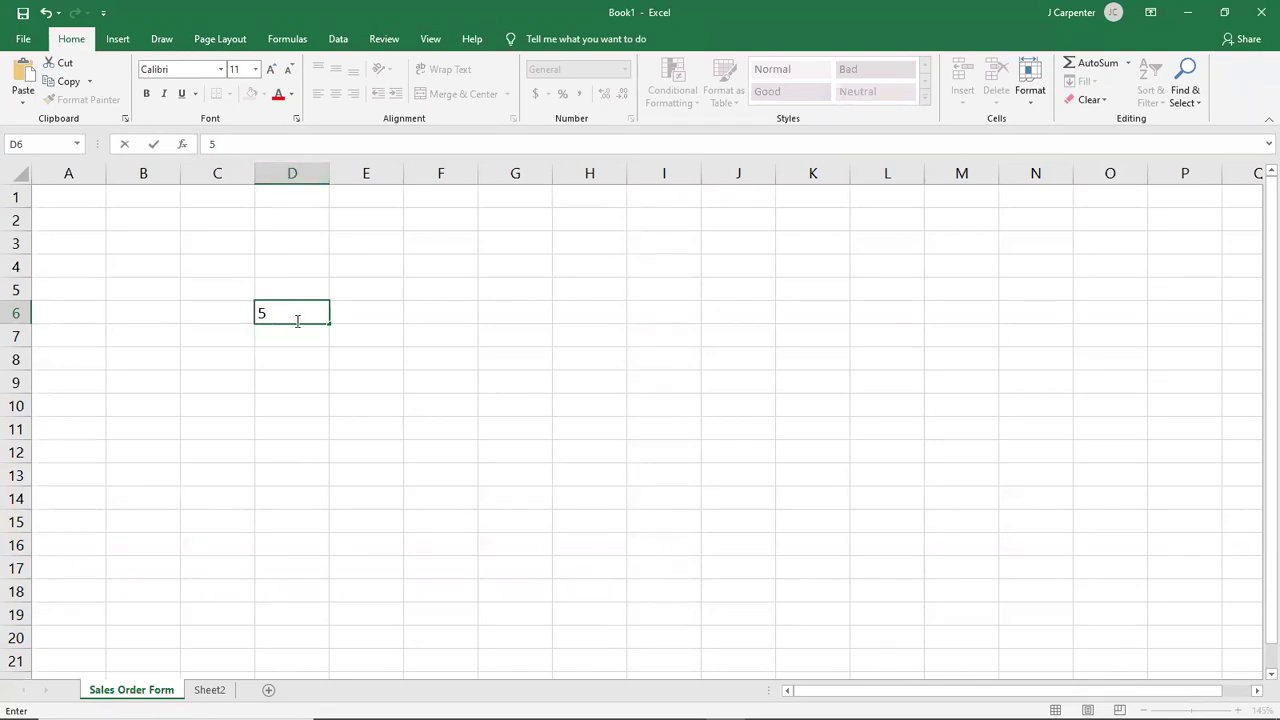
pyautogui.press('Return')
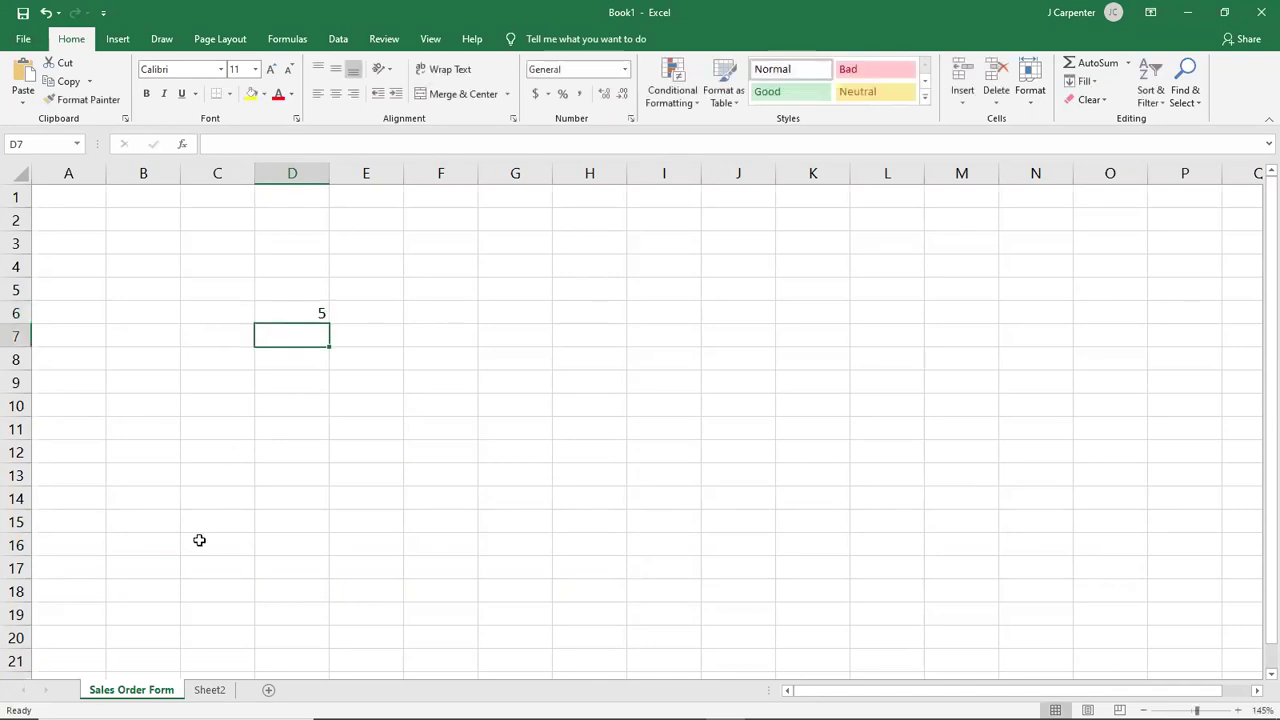
pyautogui.click(210, 690)
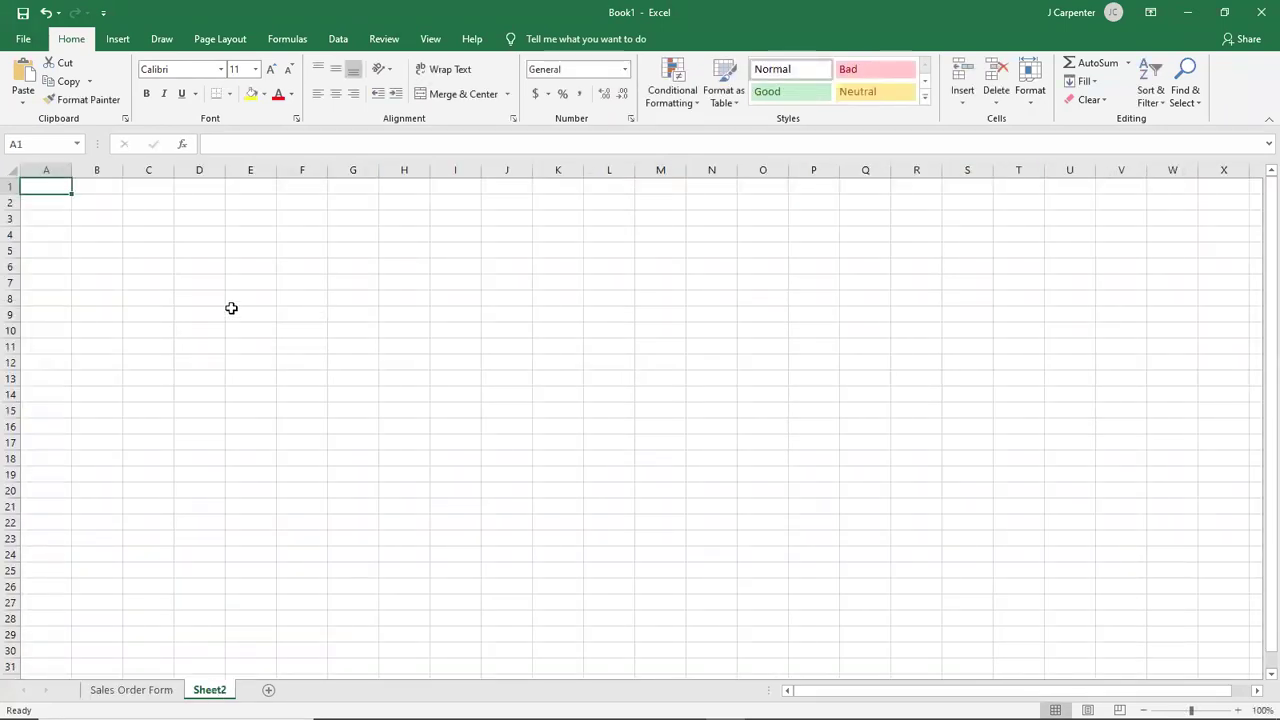
pyautogui.click(140, 690)
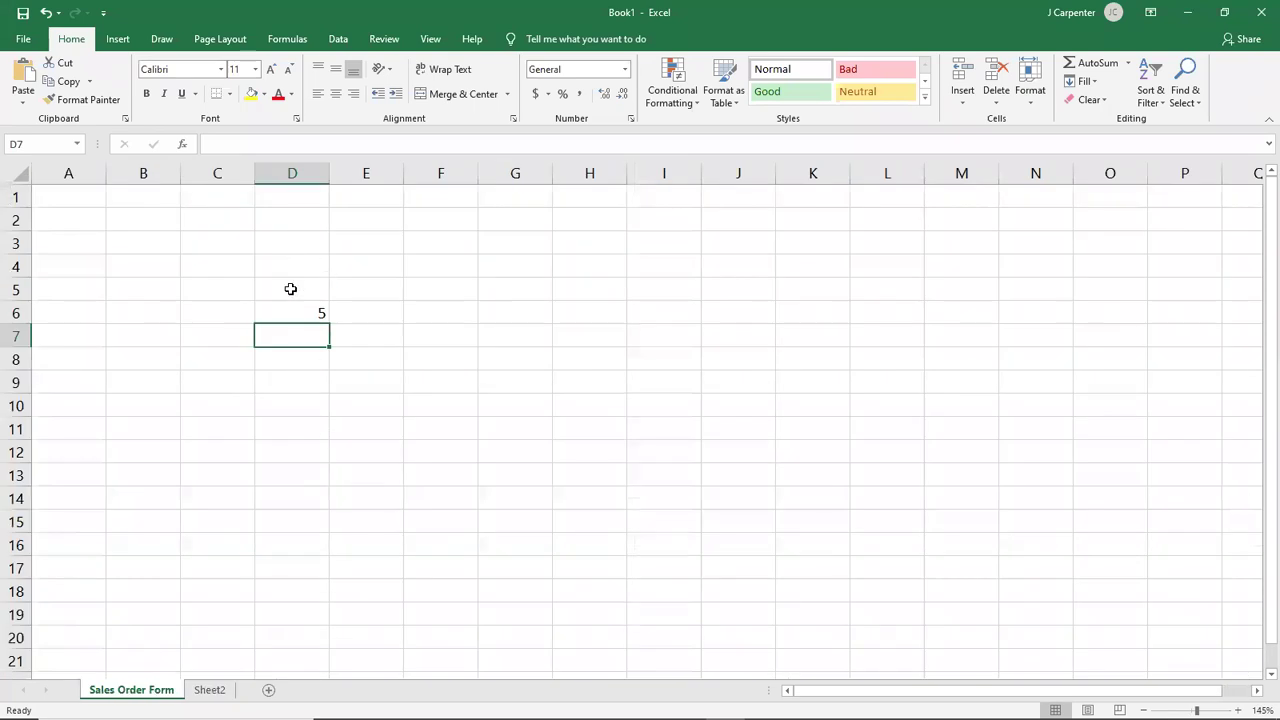
pyautogui.click(212, 689)
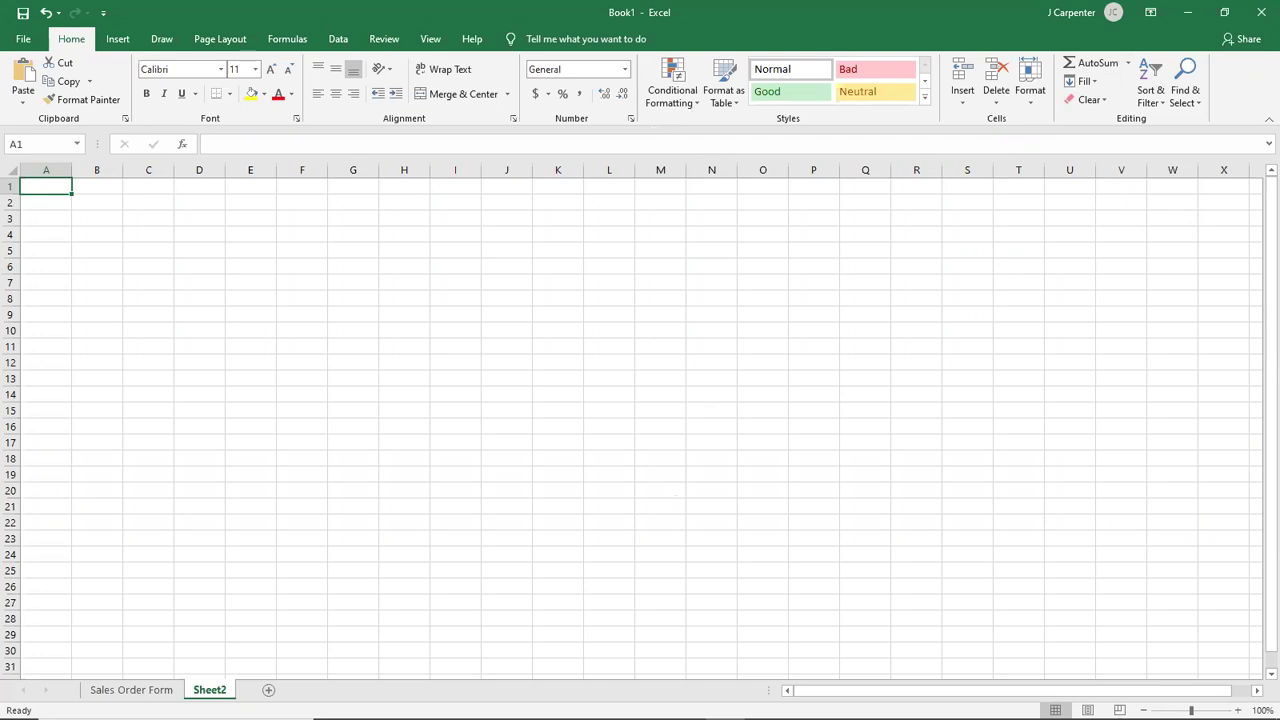
# Step: On Sheet2, enter the sample text "zdfghdfh" in L11, "ZDFds" in J8 and "sF" in E6
pyautogui.moveTo(684, 704)
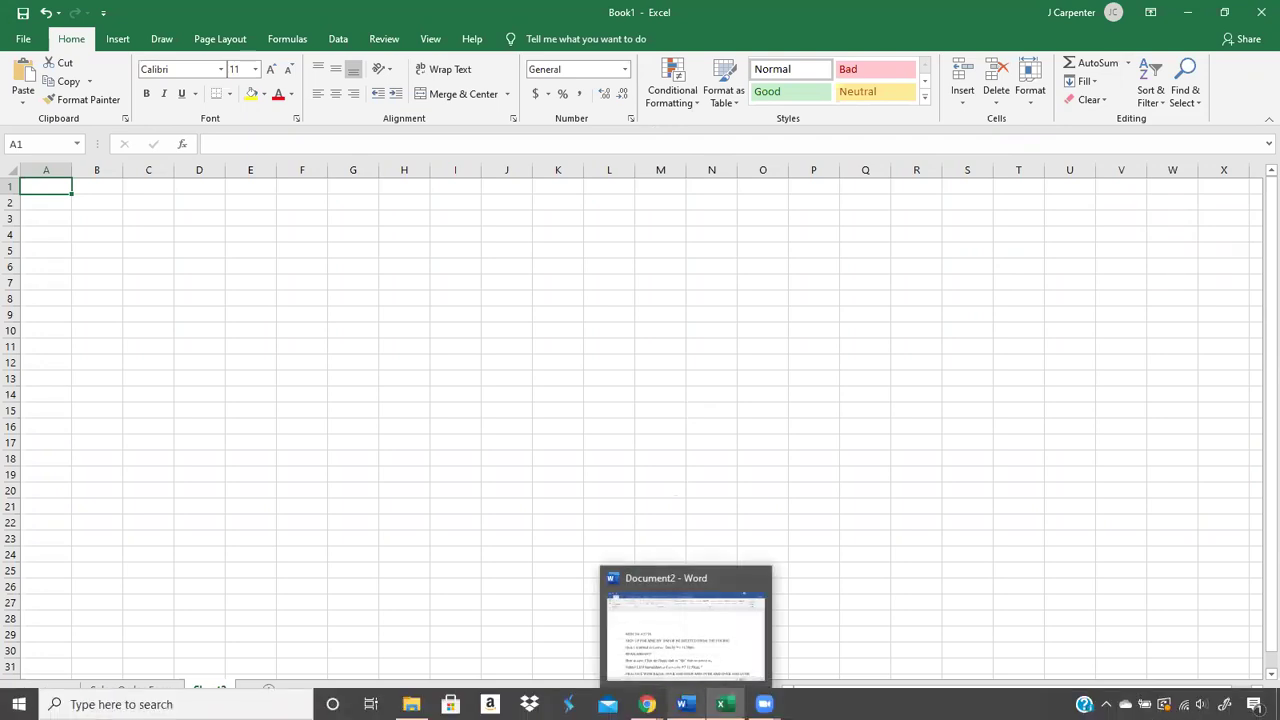
pyautogui.click(471, 351)
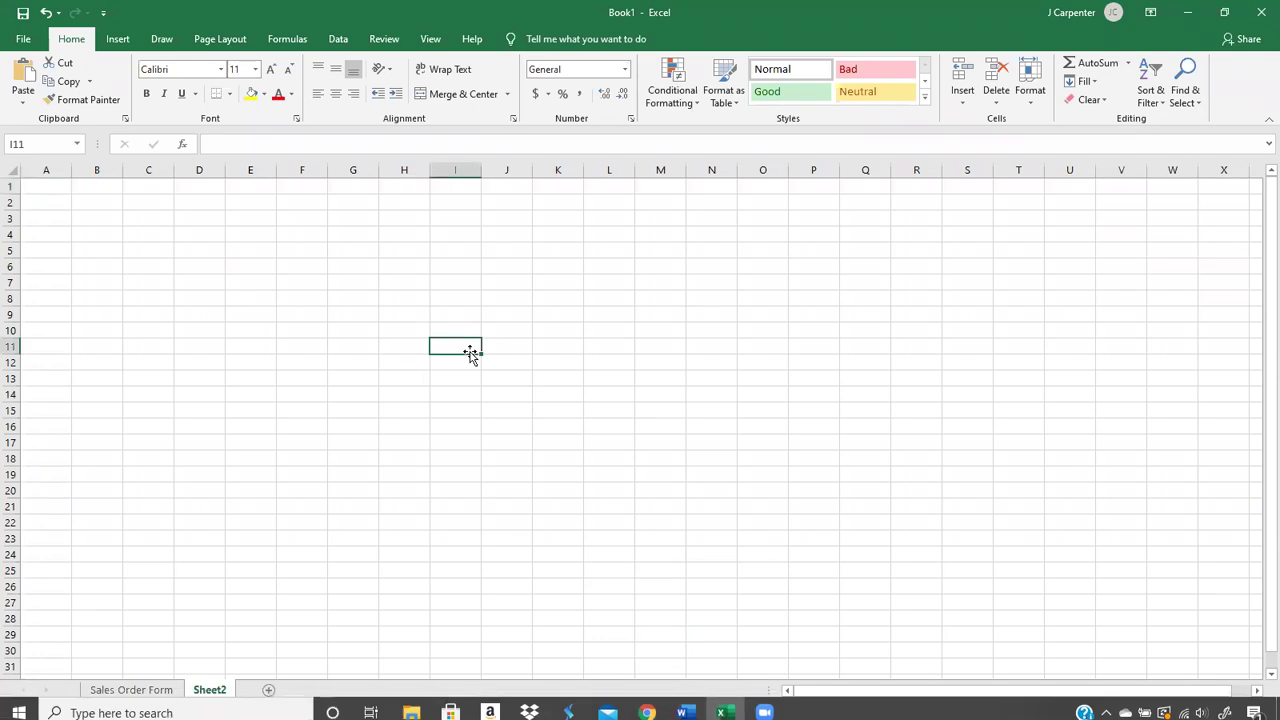
pyautogui.click(610, 348)
pyautogui.write('zdfghdfh')
pyautogui.click(506, 298)
pyautogui.write('ZDFds')
pyautogui.click(258, 266)
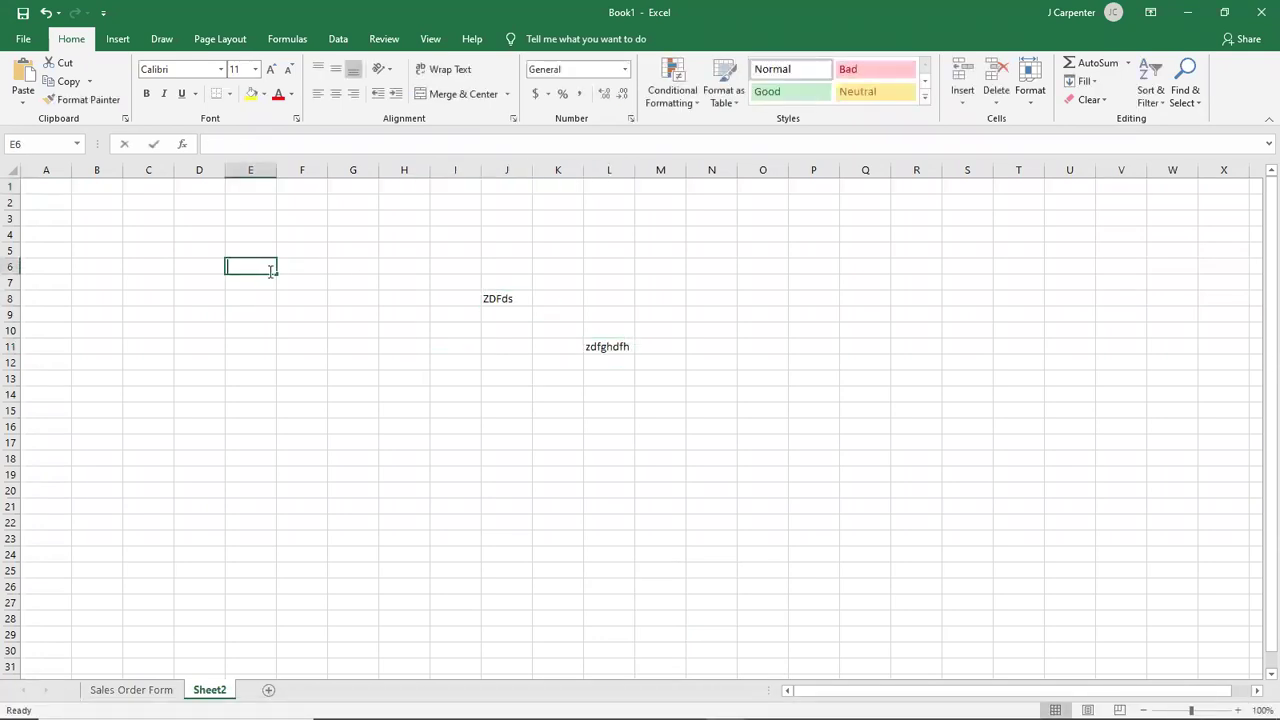
pyautogui.write('sF')
# Step: Go back to the Sales Order Form sheet and enlarge its view to 235%
pyautogui.click(152, 688)
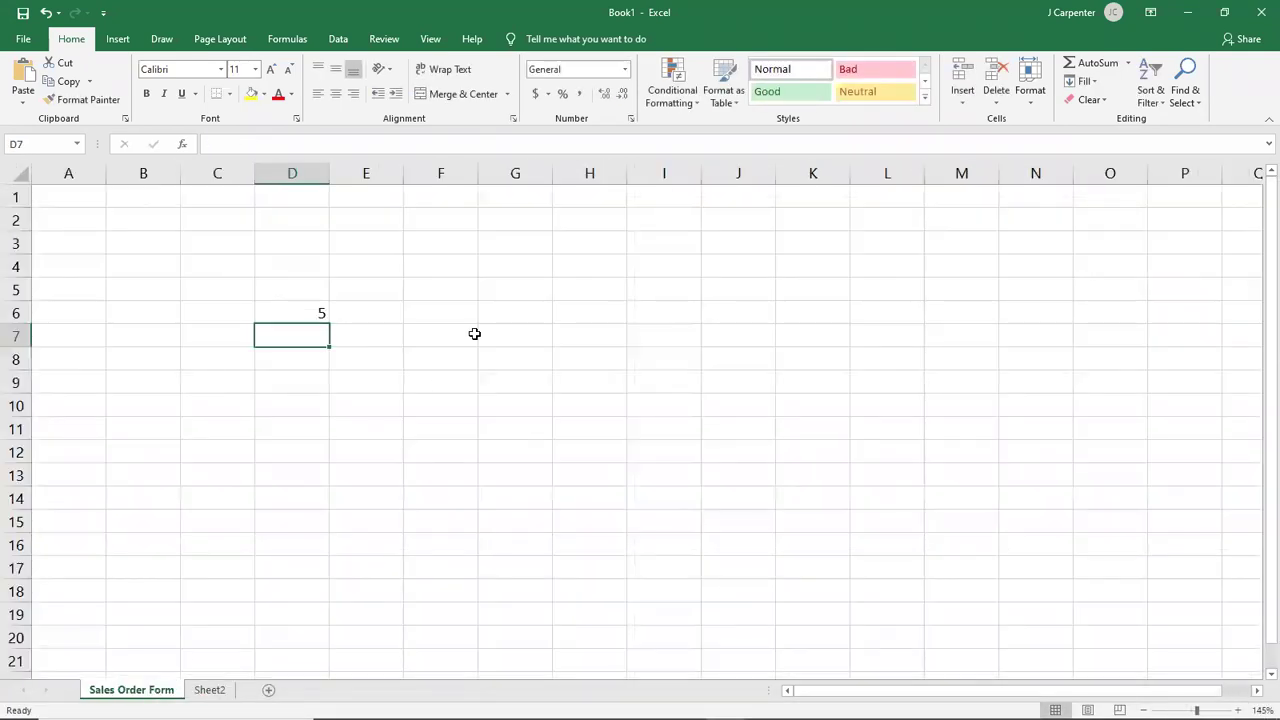
pyautogui.keyDown('ctrl'); pyautogui.scroll(2, 470, 332); pyautogui.keyUp('ctrl')
pyautogui.keyDown('ctrl'); pyautogui.scroll(2, 470, 332); pyautogui.keyUp('ctrl')
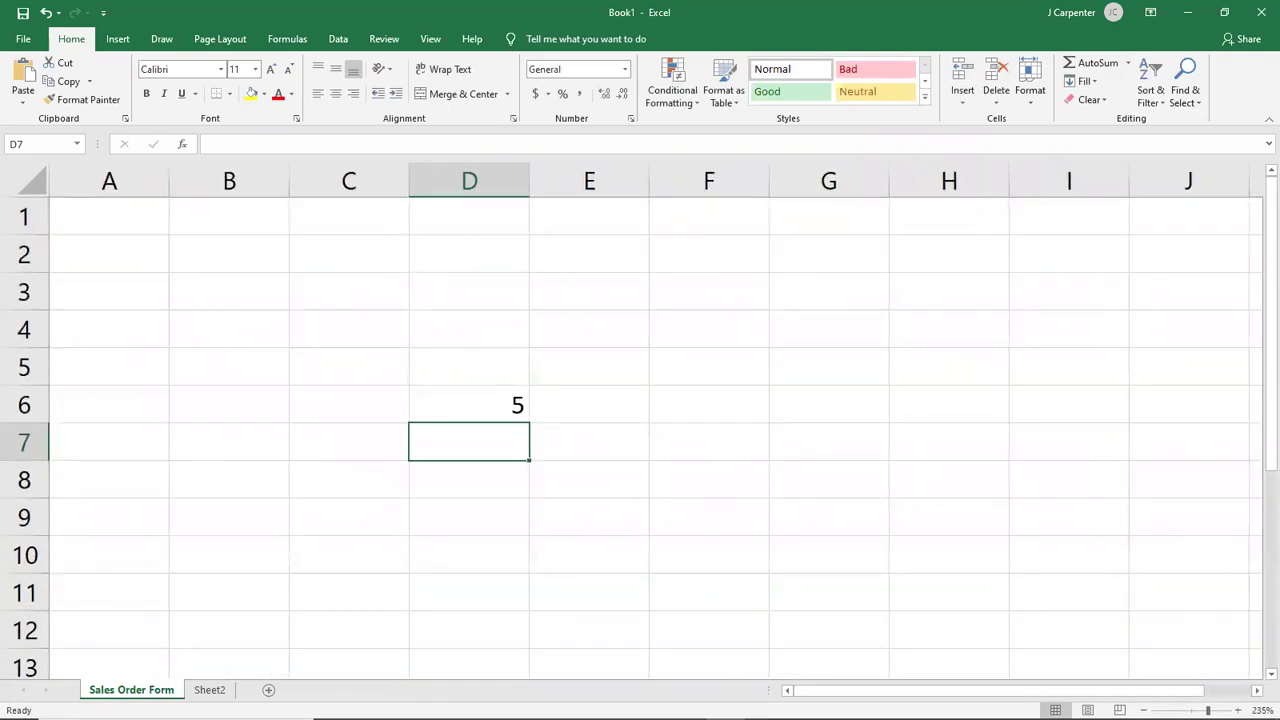
# Step: Clear the sample text from cells E6, J8 and L11 on Sheet2
pyautogui.click(212, 689)
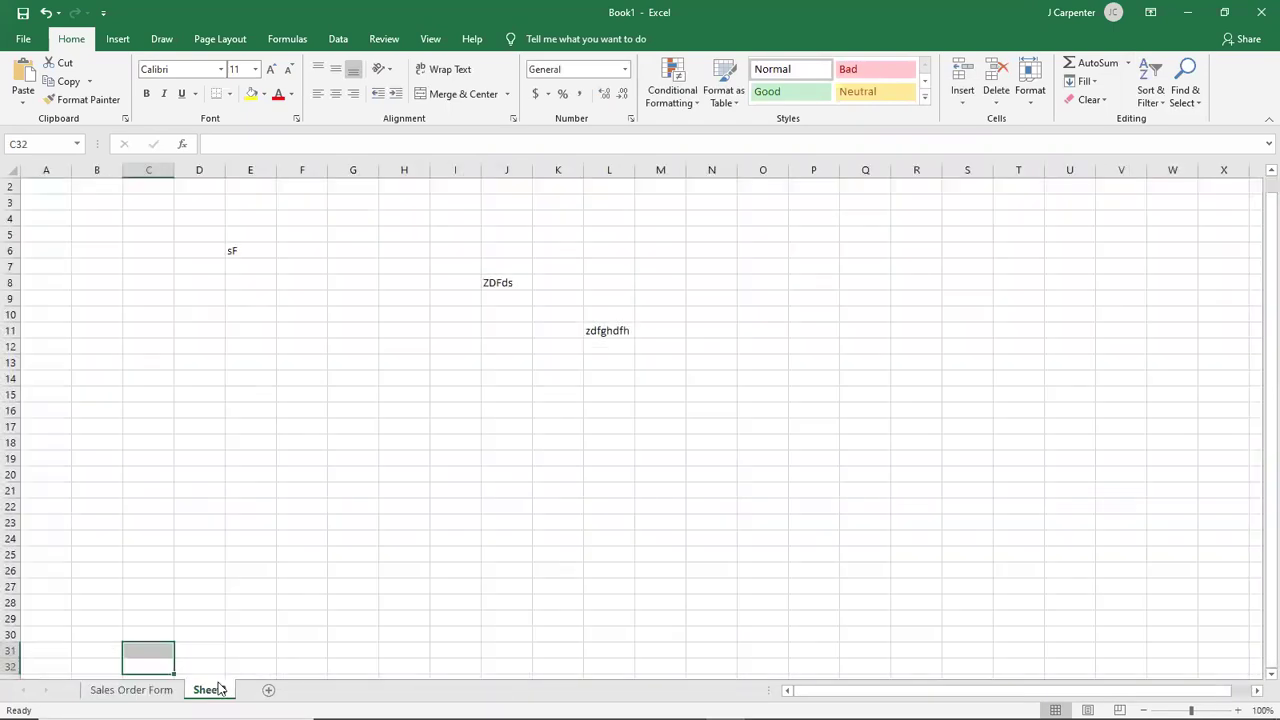
pyautogui.click(243, 252)
pyautogui.press('BackSpace')
pyautogui.click(487, 280)
pyautogui.press('BackSpace')
pyautogui.click(629, 327)
pyautogui.press('BackSpace')
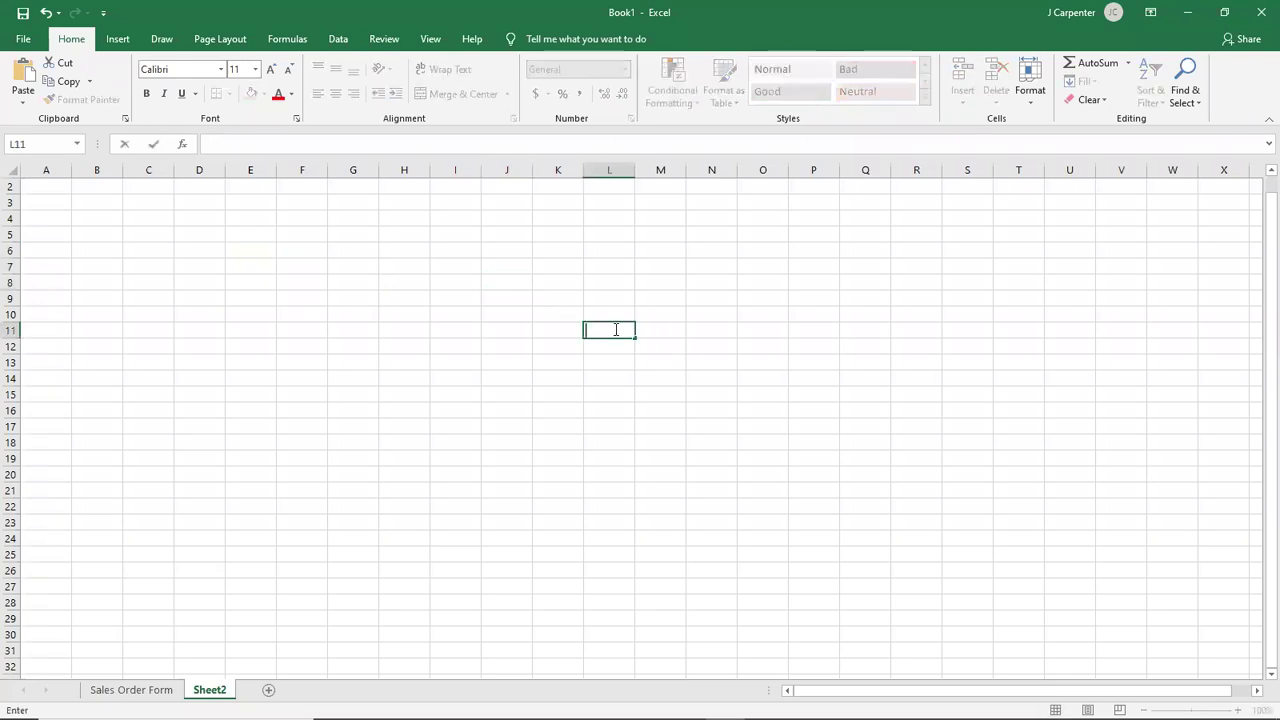
# Step: Return to the Sales Order Form sheet and clear the value in cell D6
pyautogui.click(125, 690)
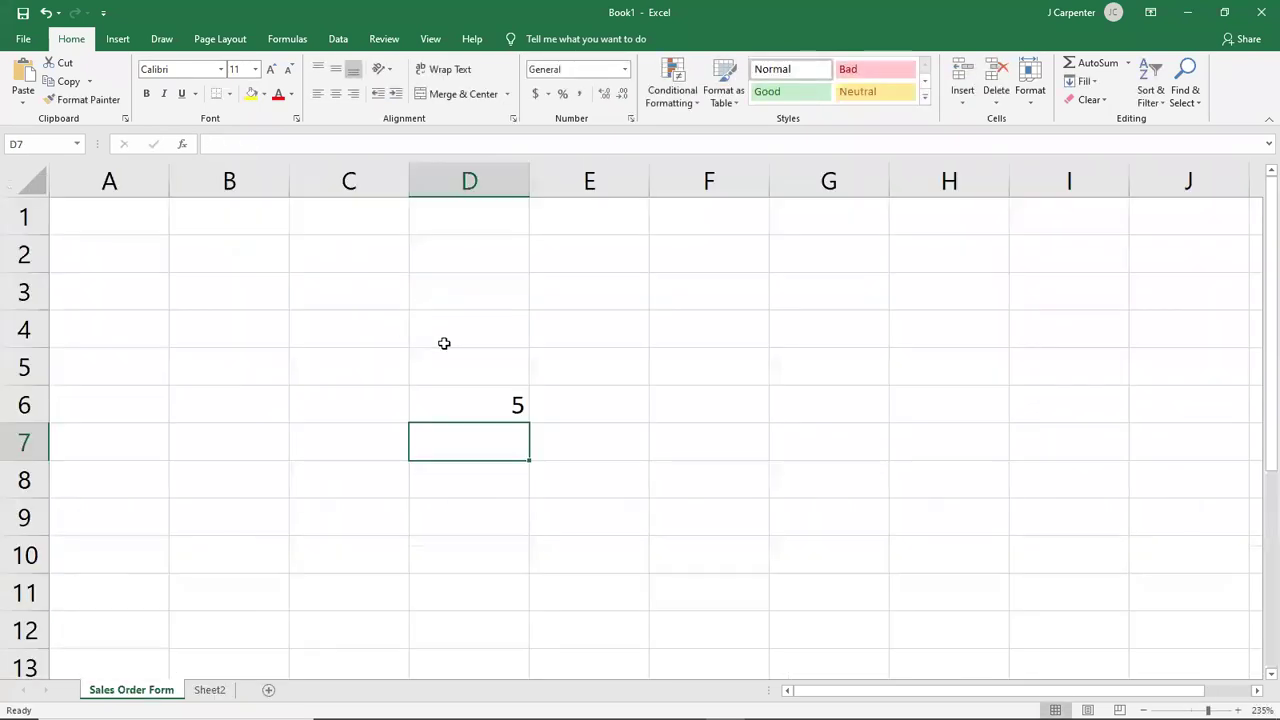
pyautogui.click(470, 403)
pyautogui.press('BackSpace')
# Step: Enter 56 in cell D3 of the Sales Order Form sheet
pyautogui.click(454, 289)
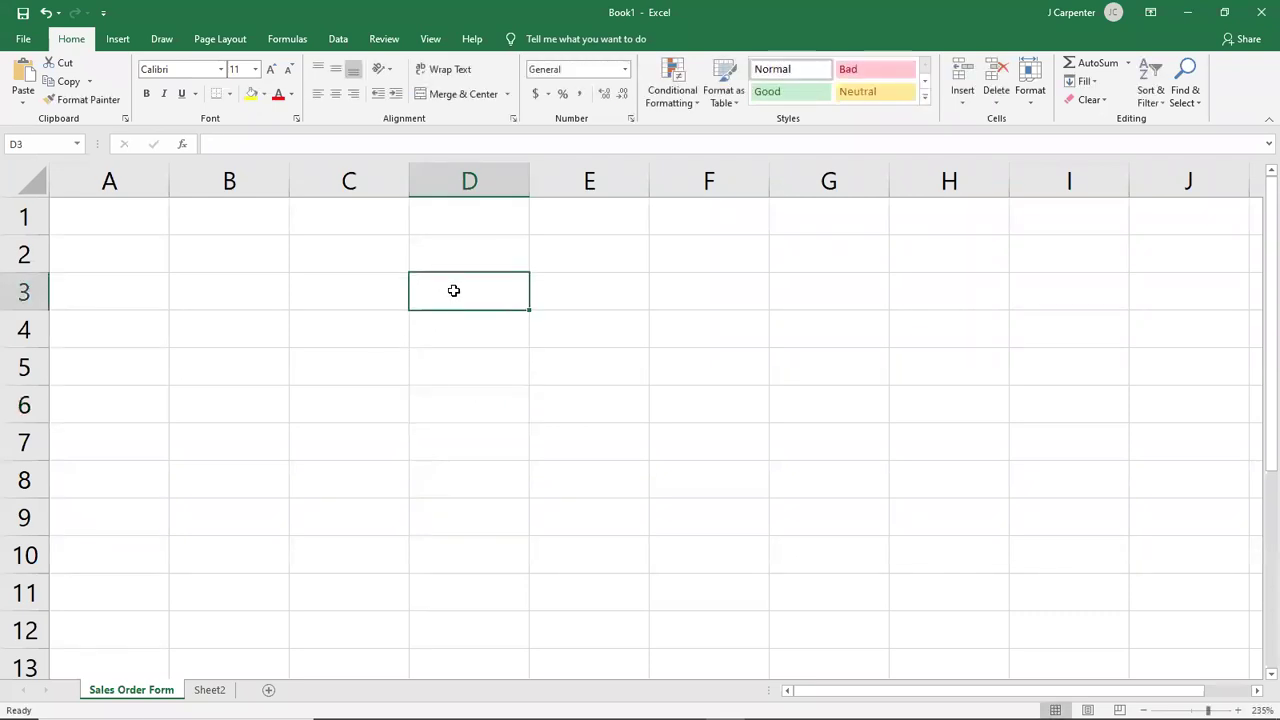
pyautogui.write('56')
pyautogui.press('Return')
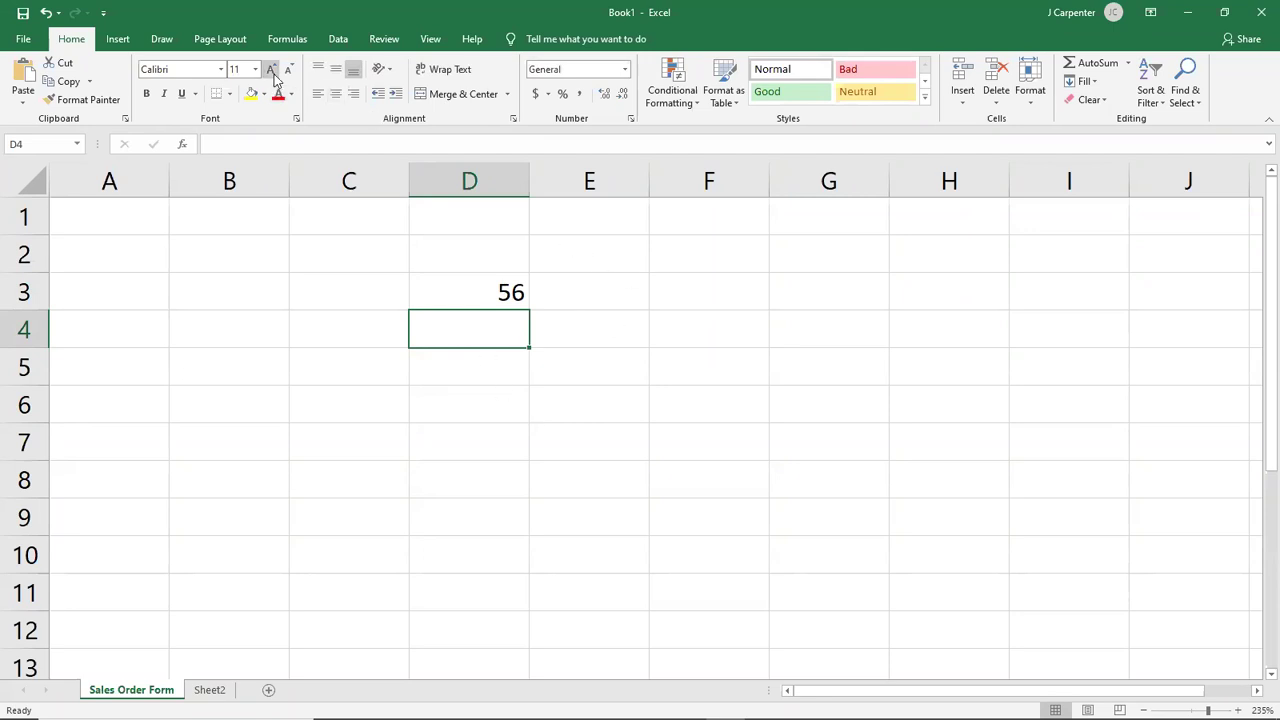
# Step: Undo and redo the entry of 56 in D3, and delete the value and undo that deletion
pyautogui.click(46, 14)
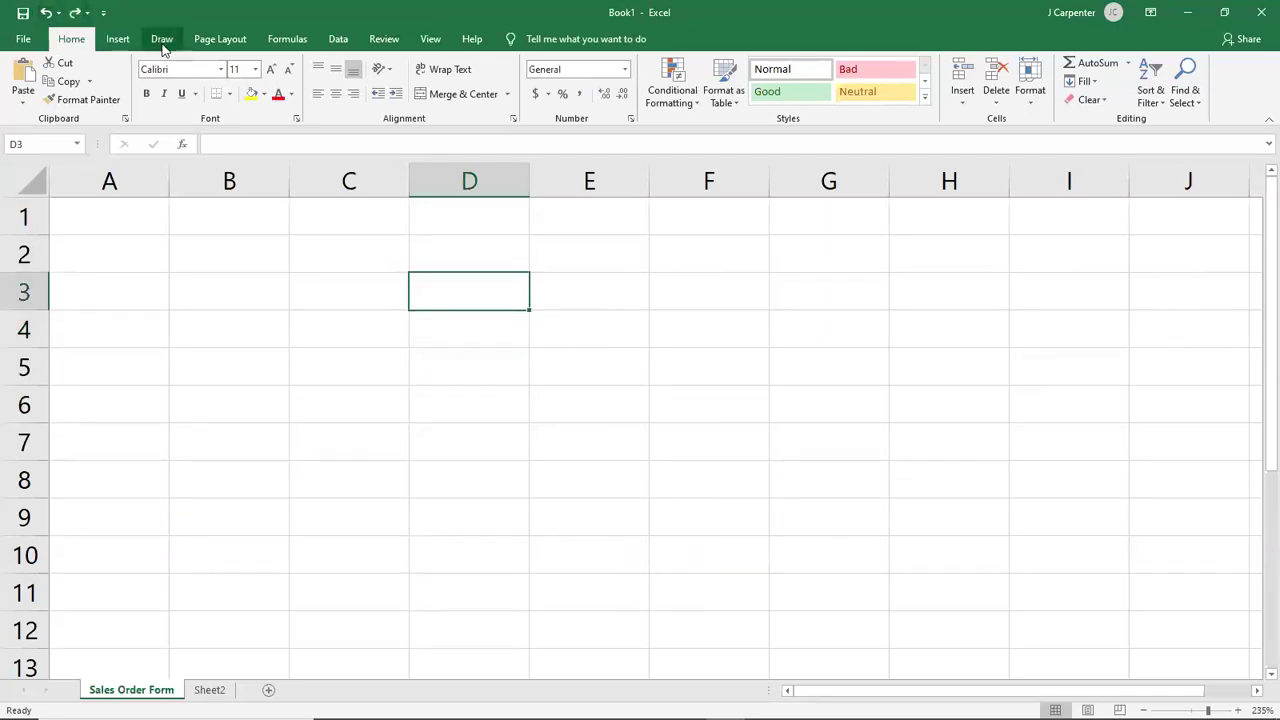
pyautogui.click(73, 13)
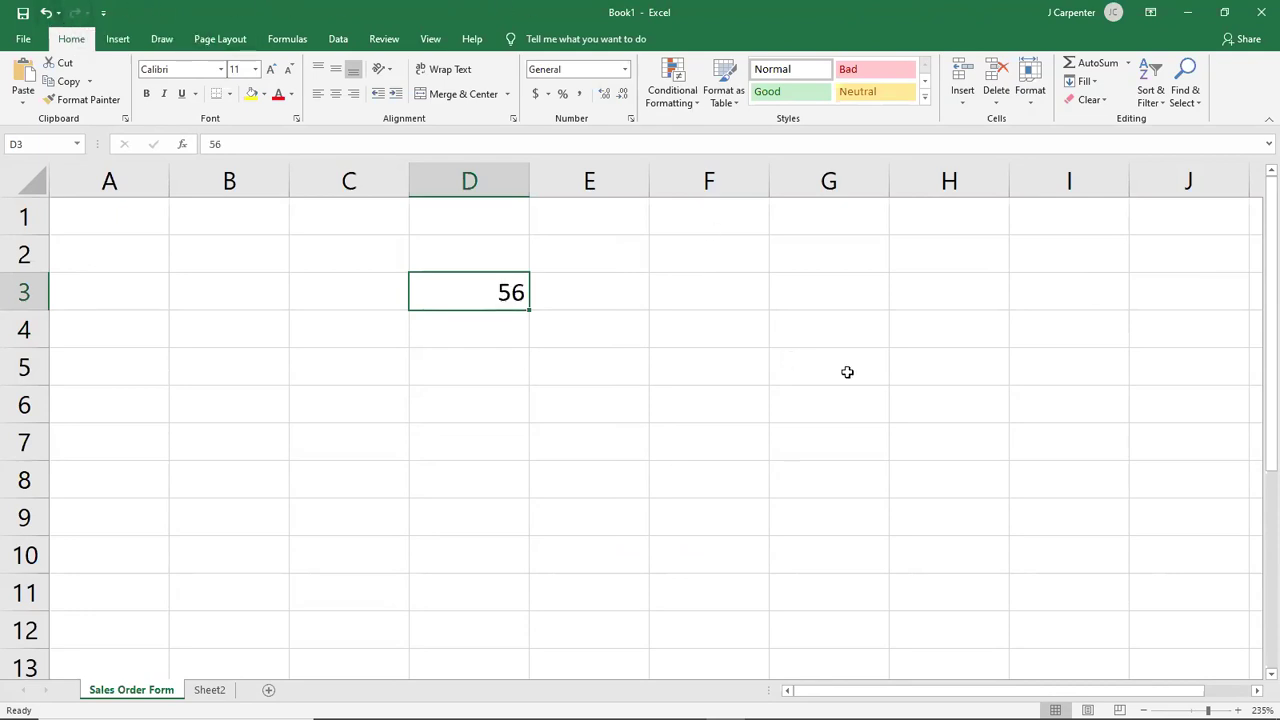
pyautogui.press('Delete')
pyautogui.hotkey('ctrl', 'z')
# Step: Enter 45, 69 and 111 in cells D4, D5 and D6, below the 56
pyautogui.doubleClick(491, 331)
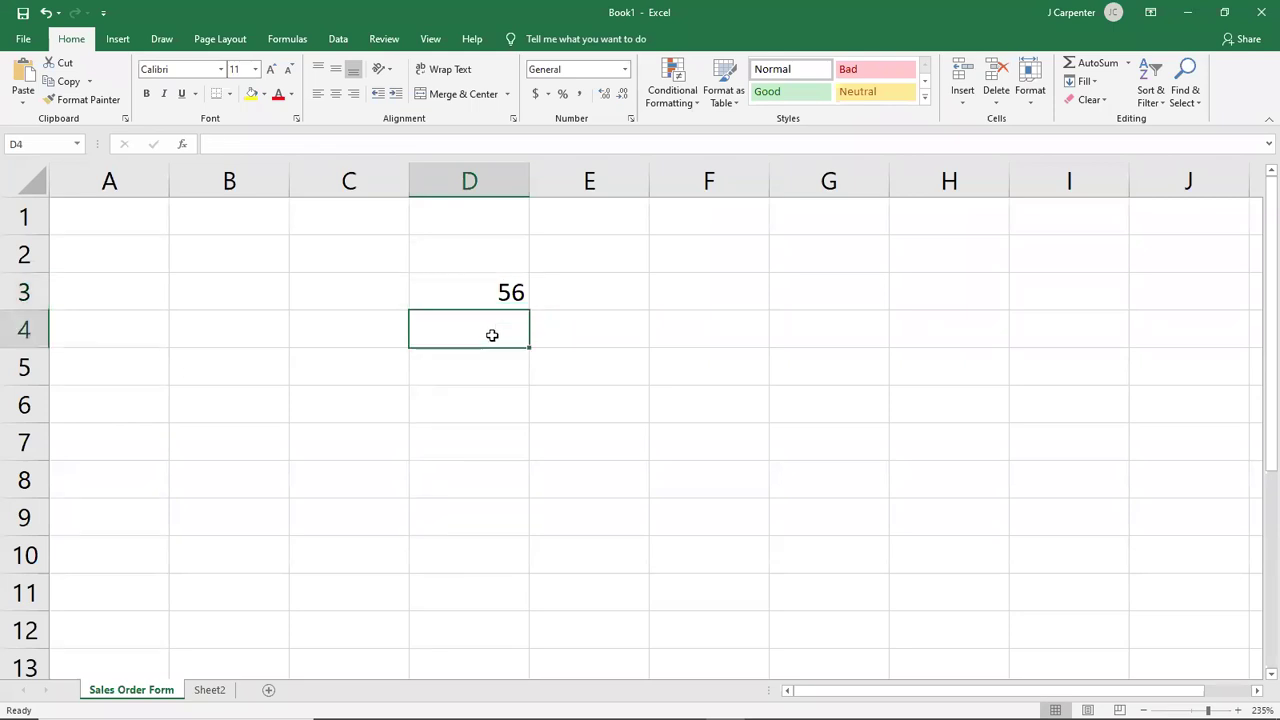
pyautogui.write('45')
pyautogui.press('Return')
pyautogui.write('69')
pyautogui.press('Return')
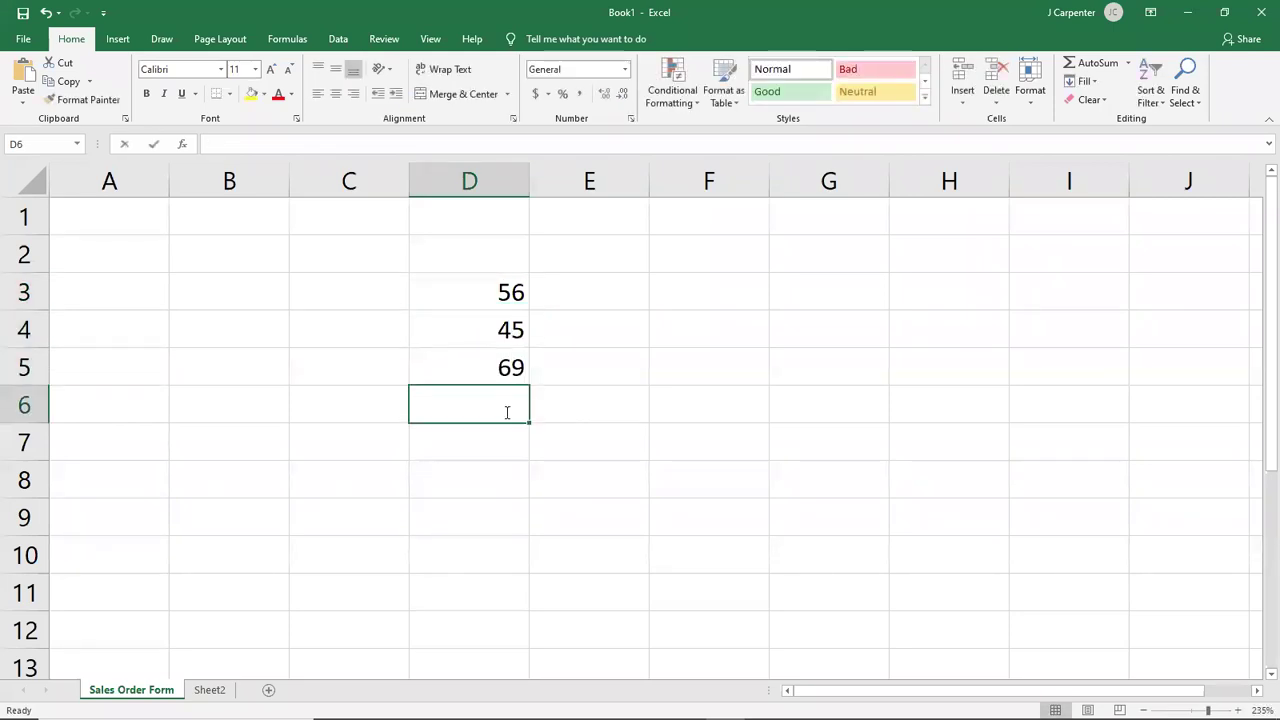
pyautogui.write('111')
pyautogui.click(486, 465)
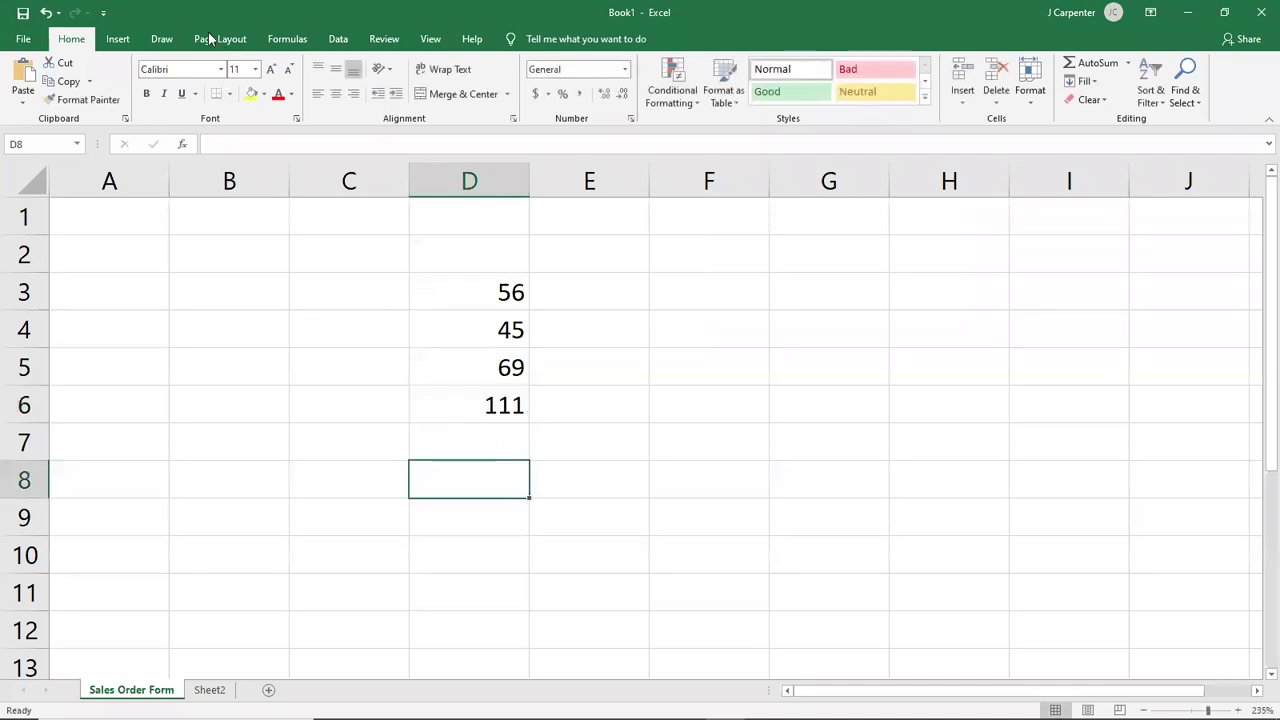
# Step: Undo the number entries in cells D3 to D6 one after another
pyautogui.click(46, 13)
pyautogui.click(46, 13)
pyautogui.click(46, 13)
pyautogui.click(46, 13)
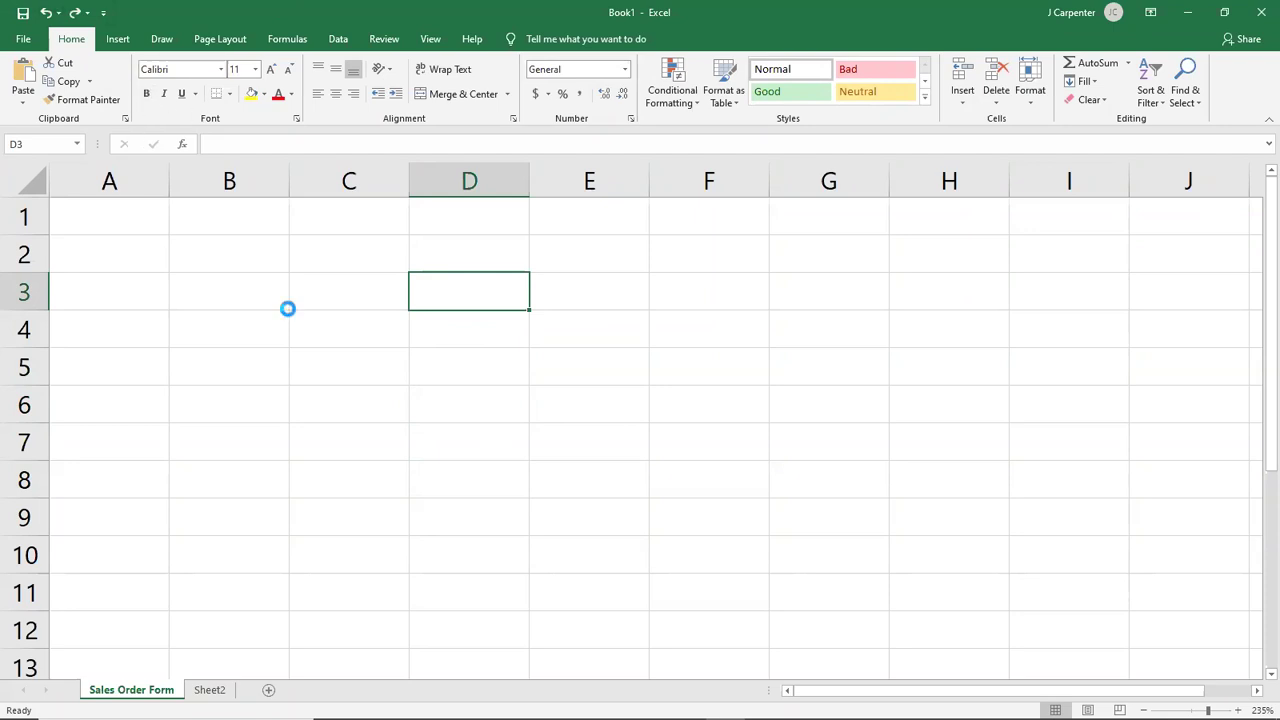
# Step: Switch to the Pearson eText in Chrome and turn to page 00-03 about the spreadsheet ribbon
pyautogui.scroll(-2, 286, 306)
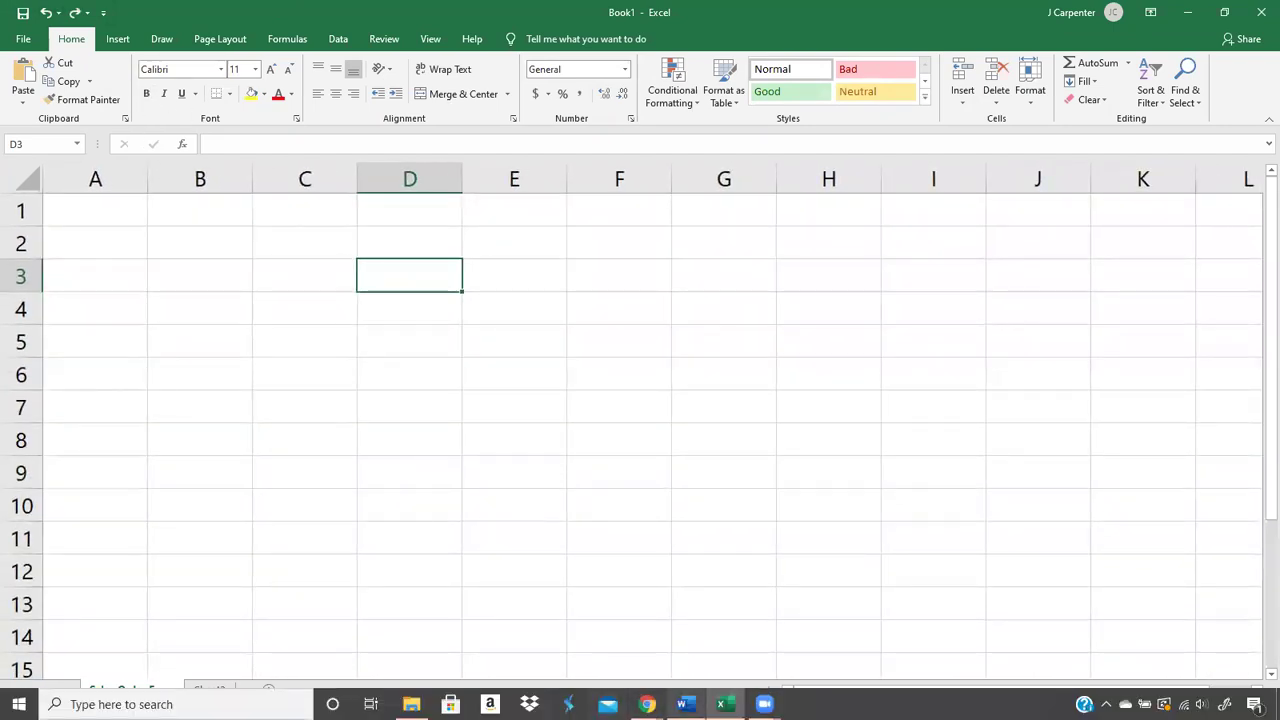
pyautogui.click(648, 704)
pyautogui.click(624, 644)
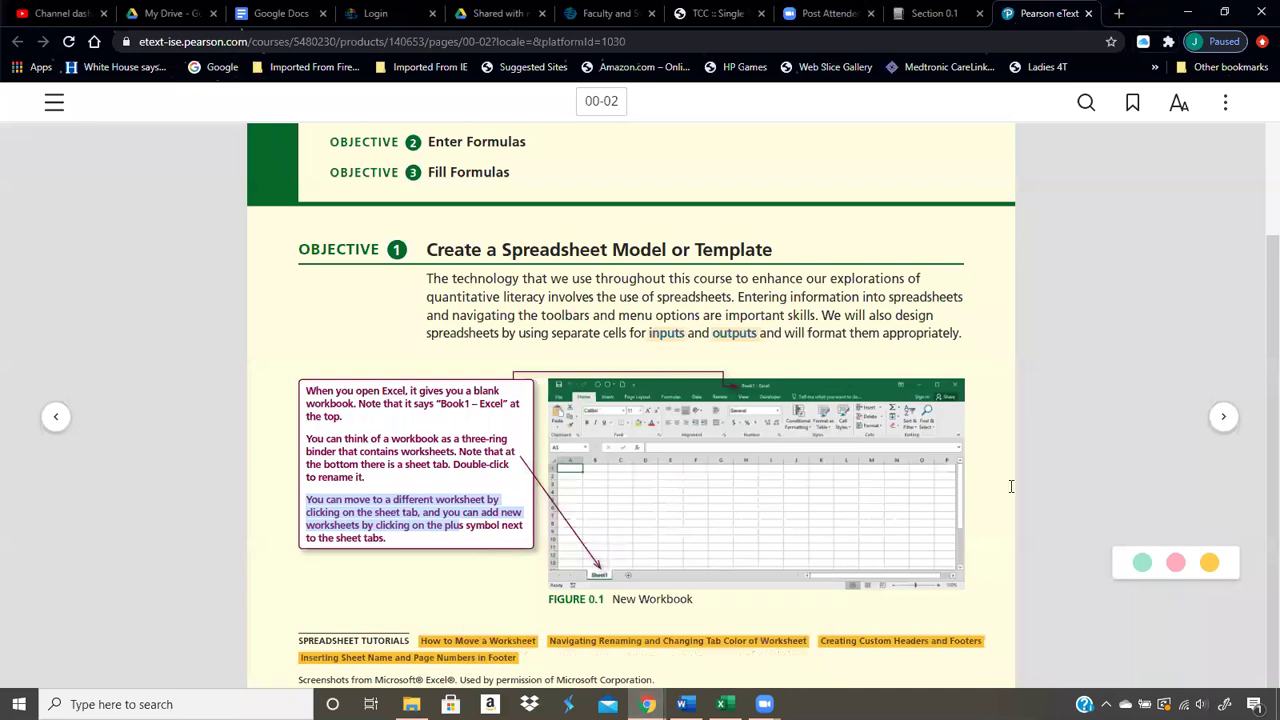
pyautogui.click(1230, 423)
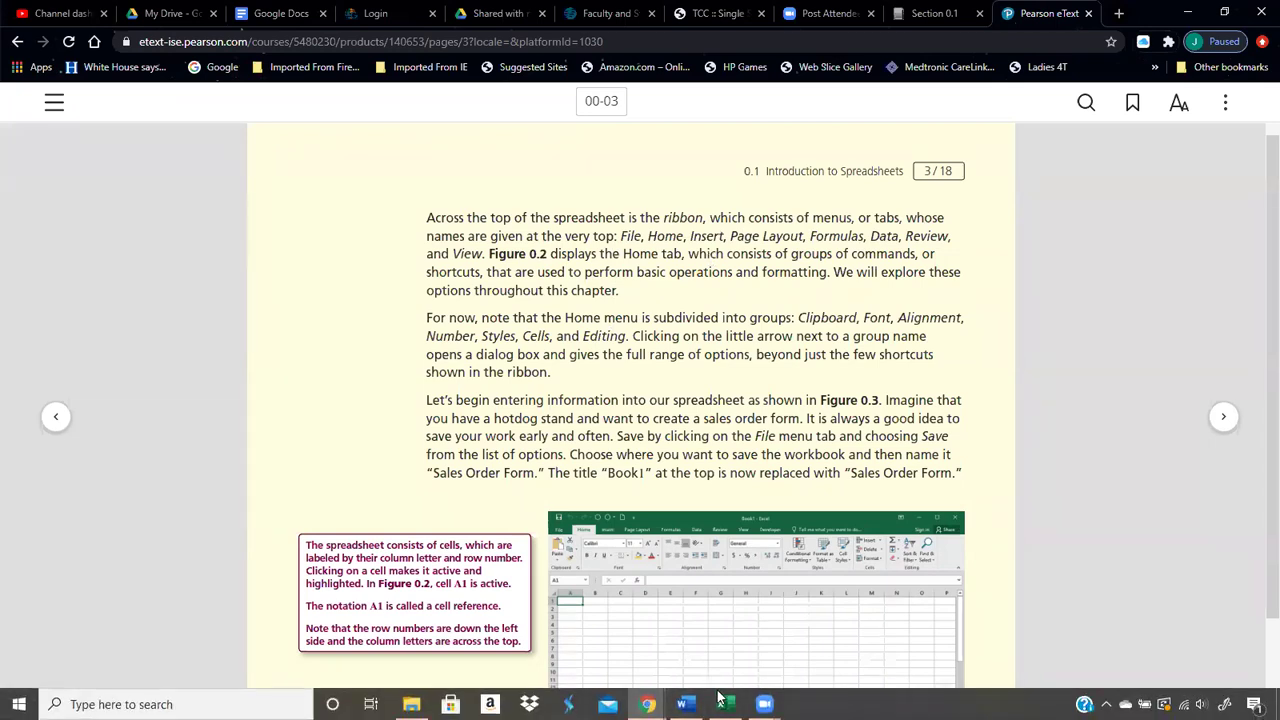
# Step: Compare the eText's description of the ribbon and Home groups with the Excel workbook, ending back in Excel
pyautogui.click(722, 711)
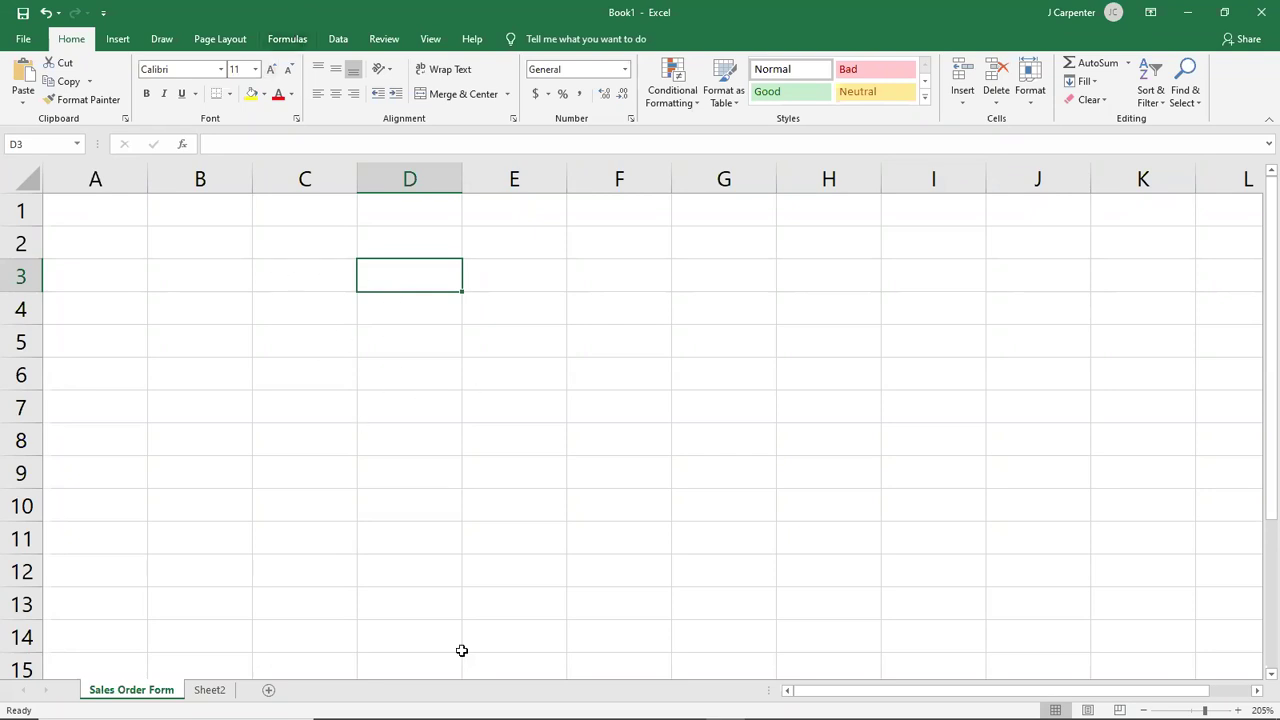
pyautogui.click(648, 704)
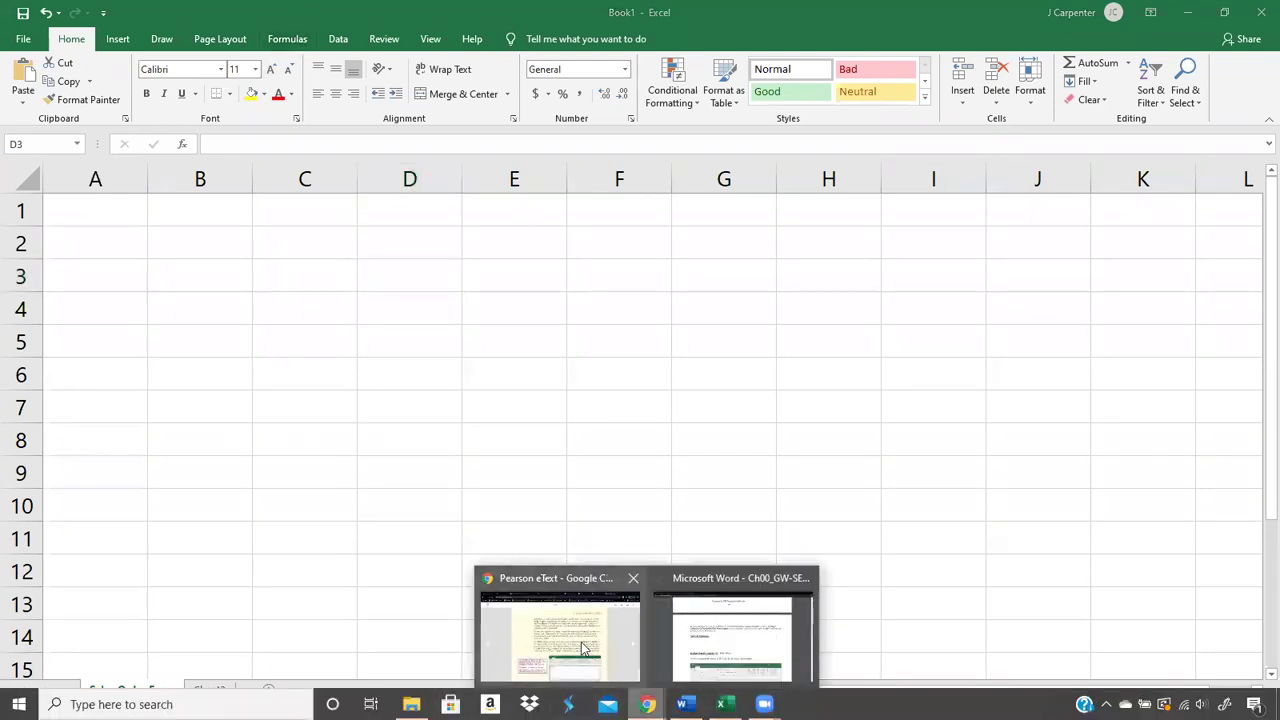
pyautogui.click(585, 648)
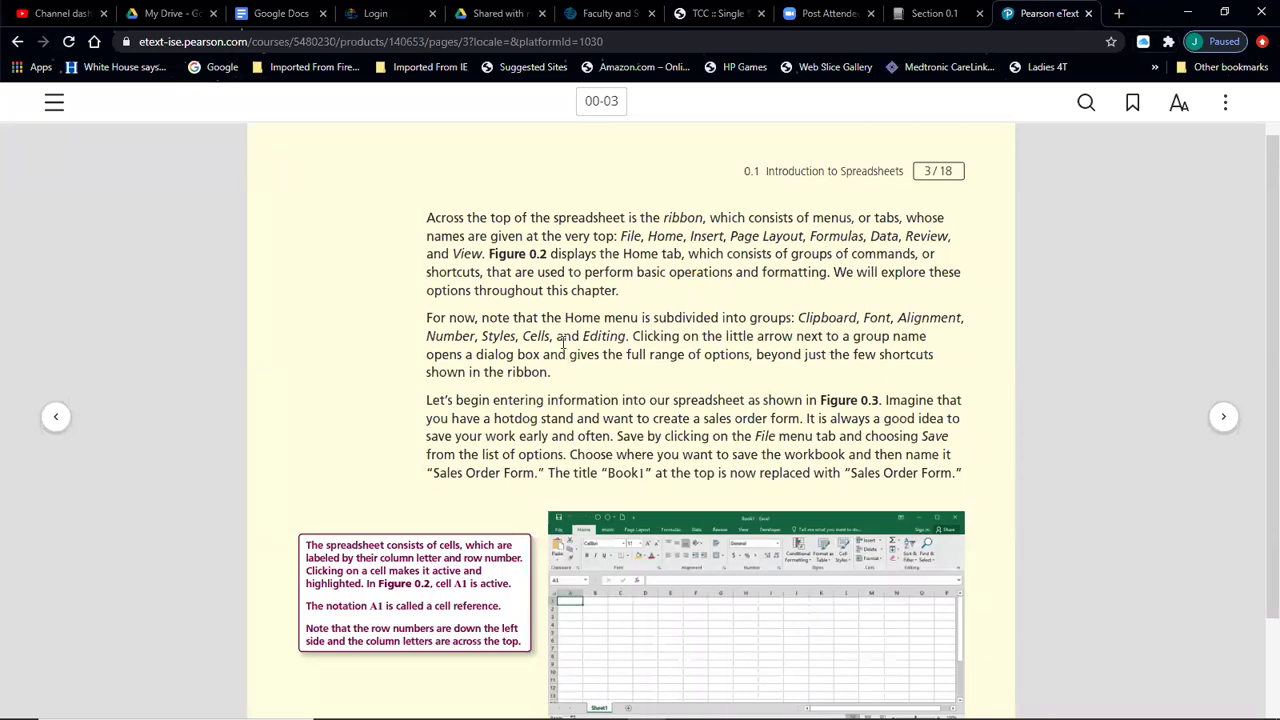
pyautogui.moveTo(490, 712)
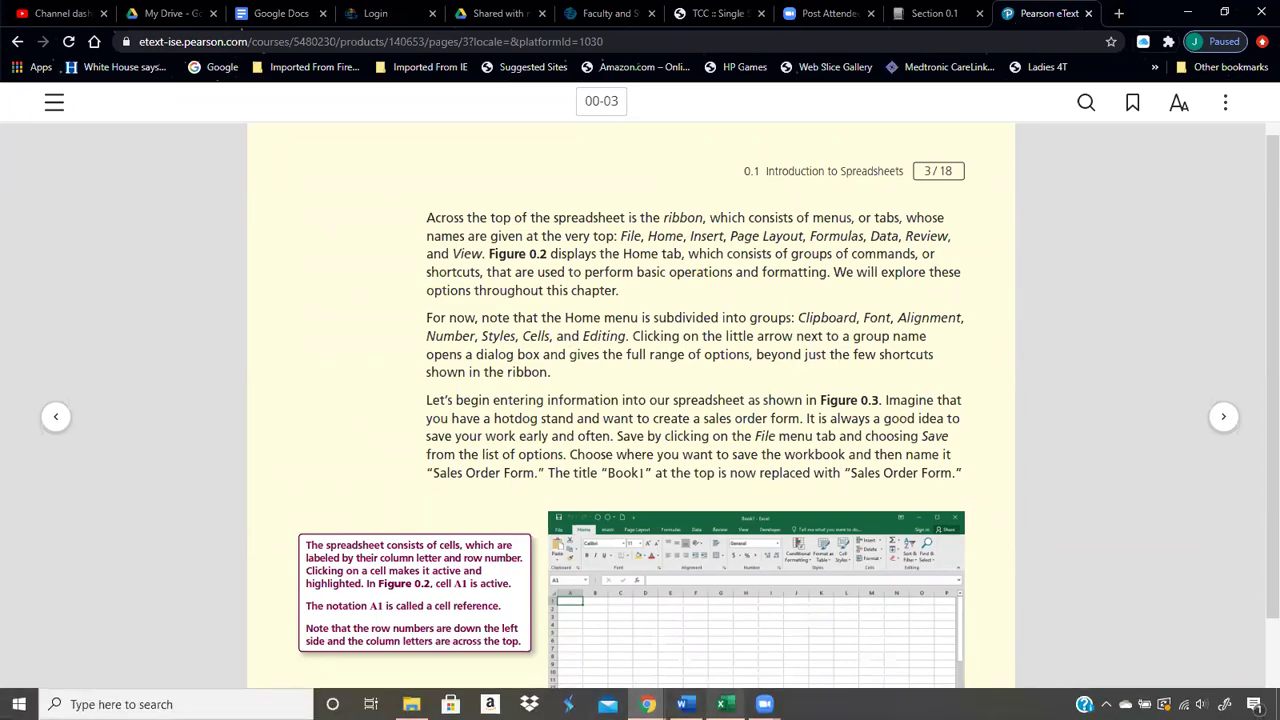
pyautogui.click(720, 704)
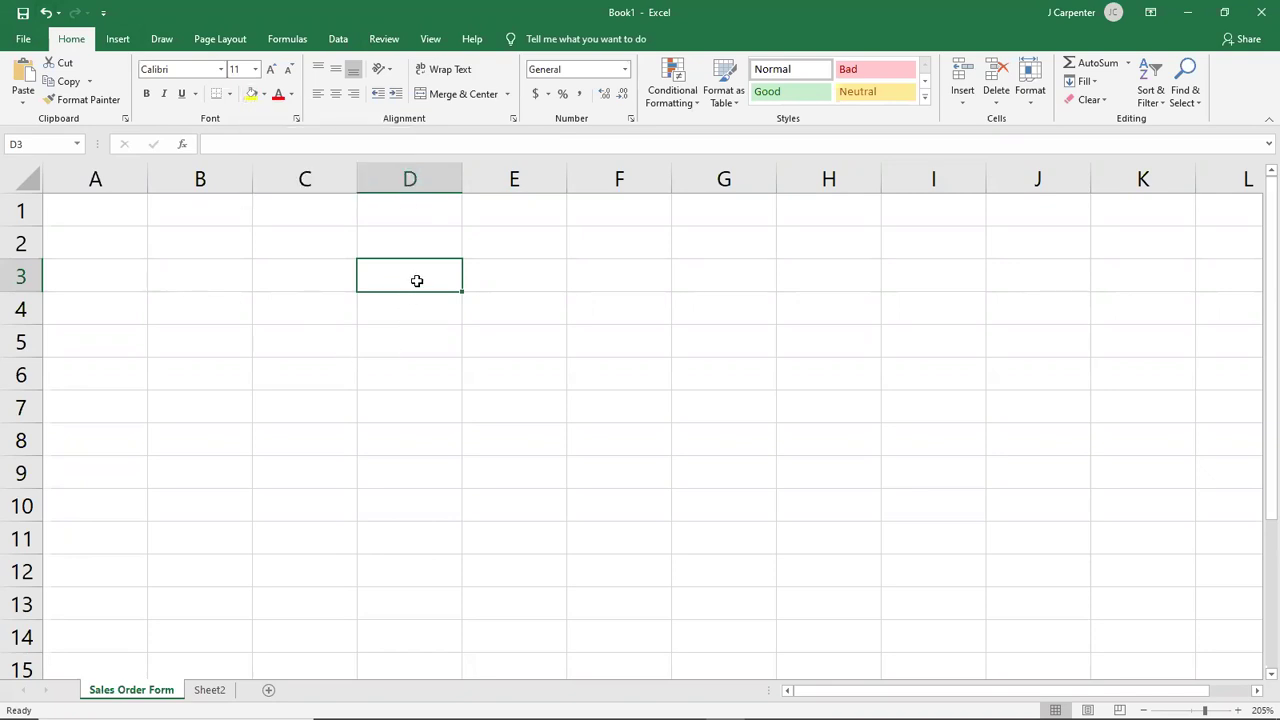
# Step: Fill cell D3 and the range F2:H7 with yellow, and undo both fills
pyautogui.click(250, 94)
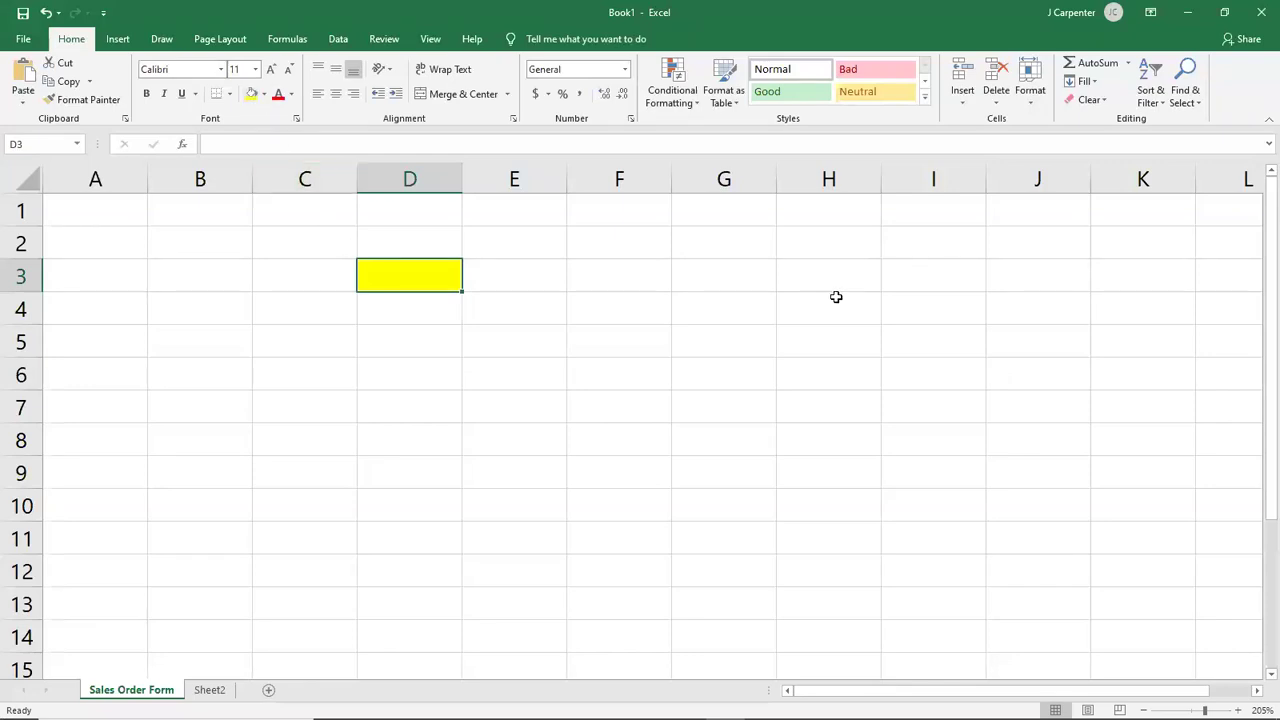
pyautogui.moveTo(614, 249); pyautogui.dragTo(829, 391)
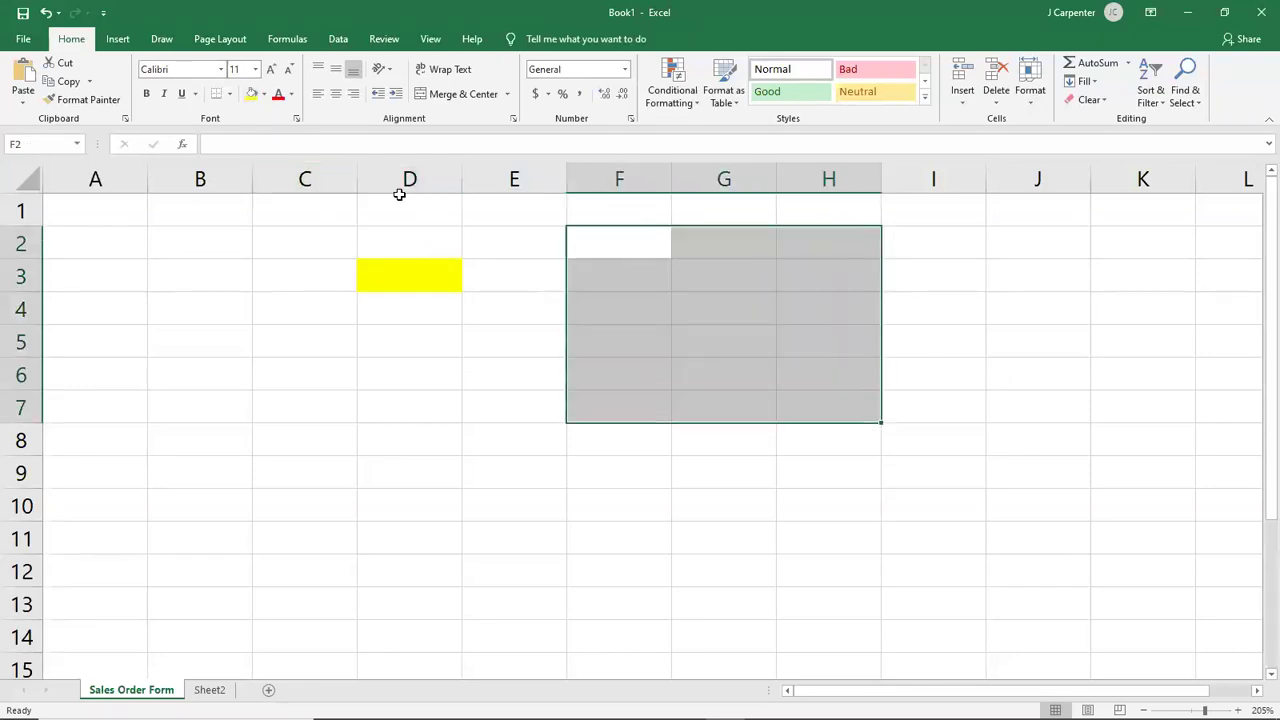
pyautogui.click(251, 93)
pyautogui.click(813, 509)
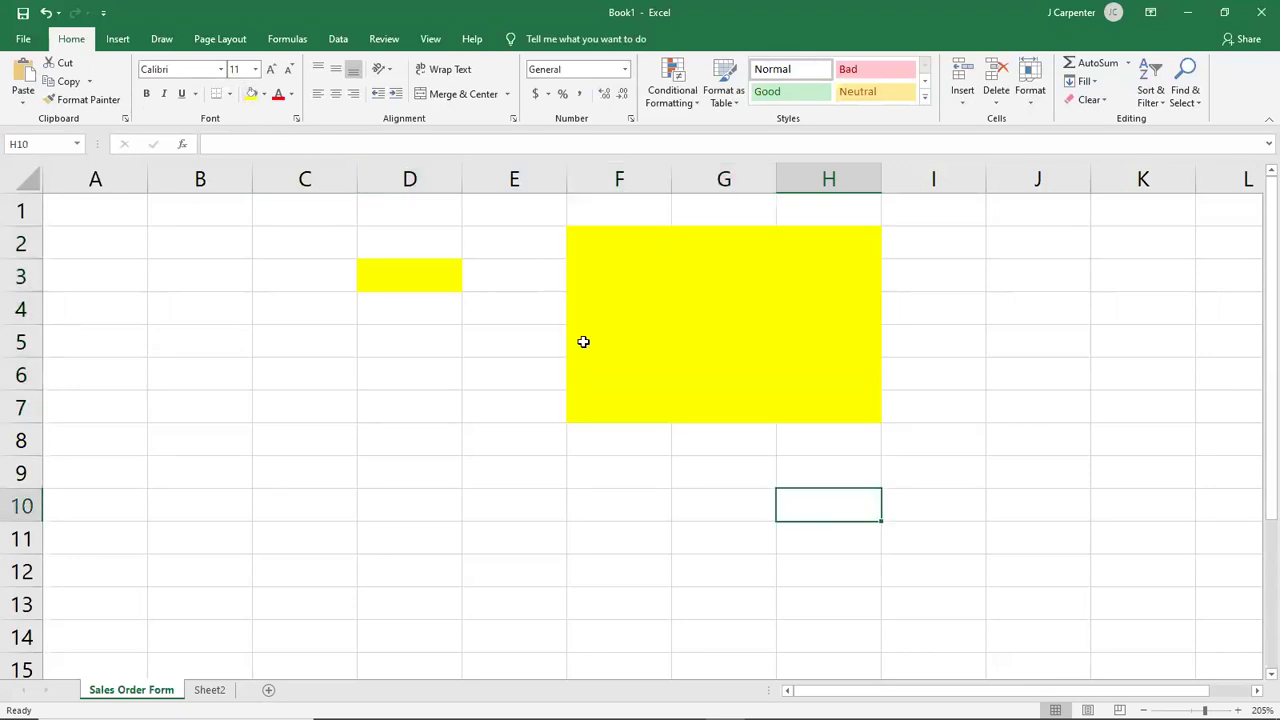
pyautogui.click(53, 14)
pyautogui.click(53, 14)
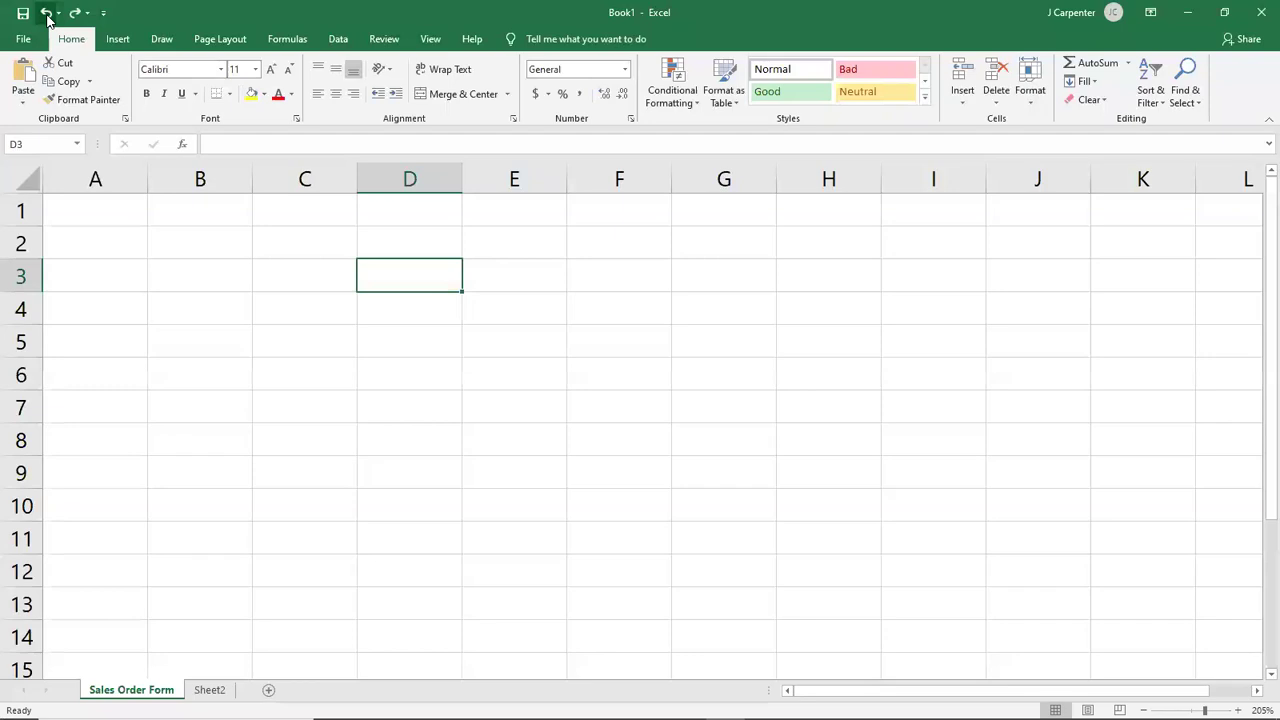
# Step: Try dark green and orange fill colors on cell D3, and settle on a light blue fill
pyautogui.click(264, 94)
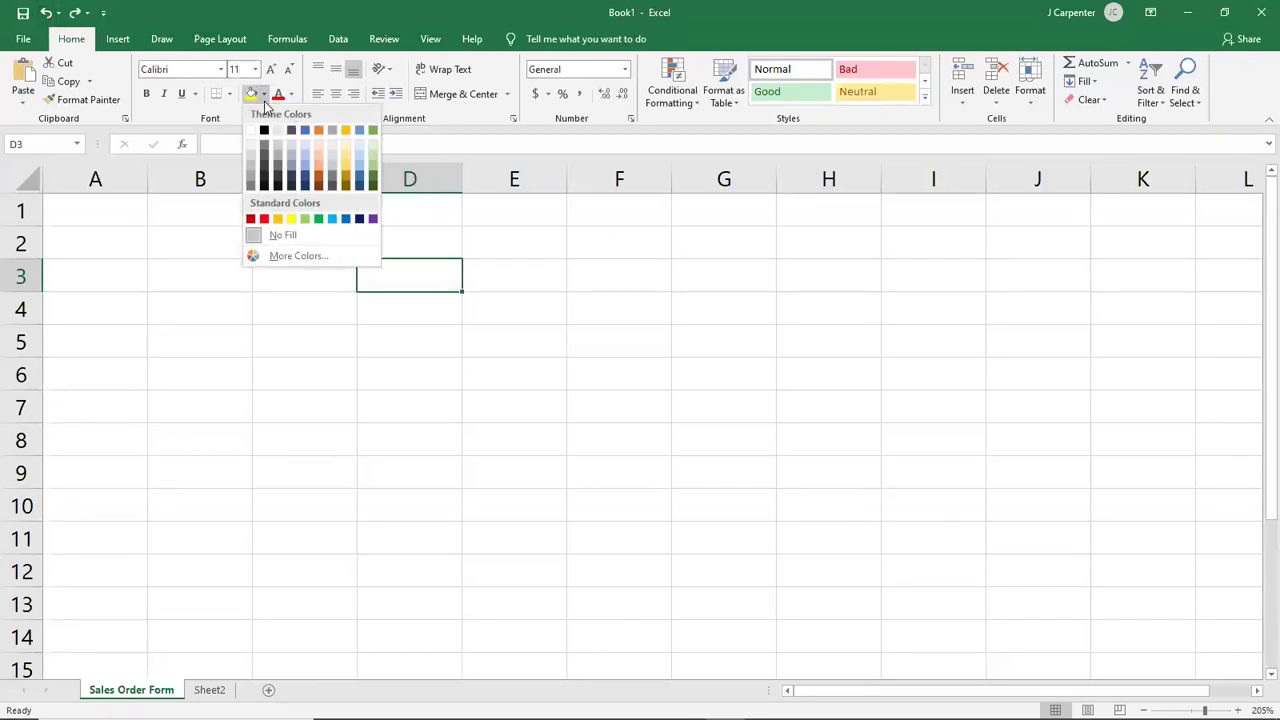
pyautogui.click(373, 178)
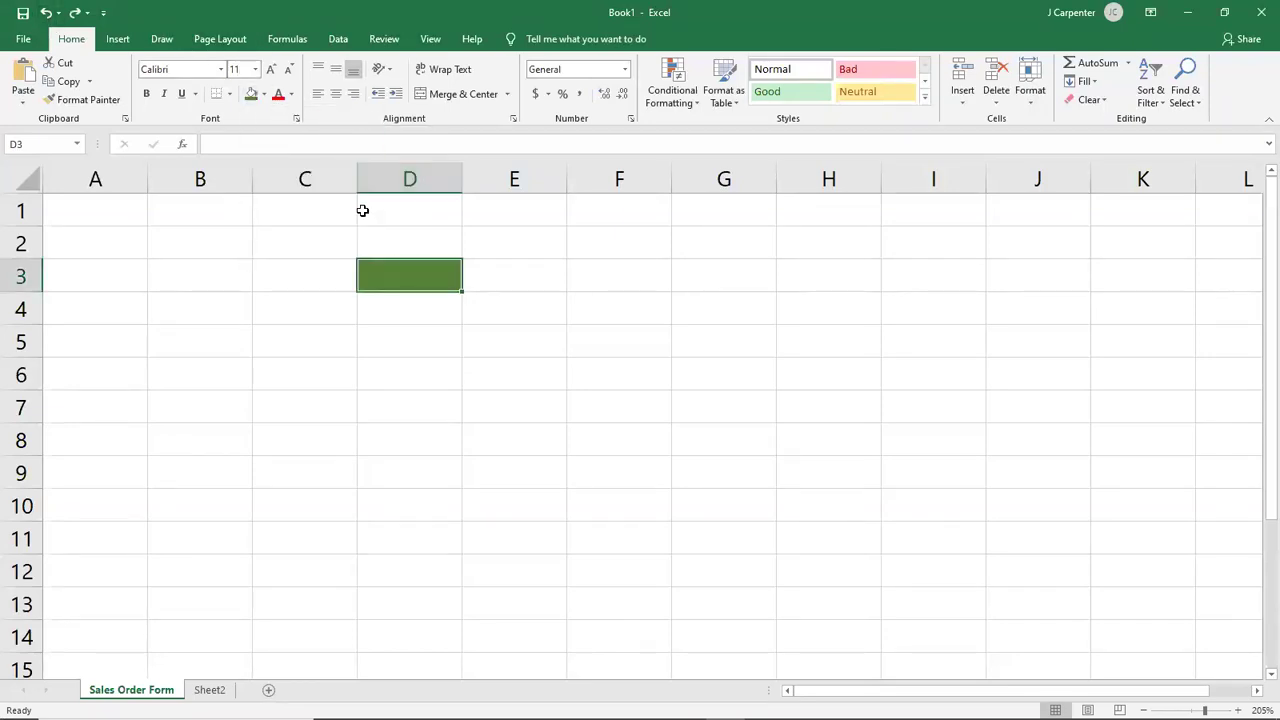
pyautogui.click(264, 94)
pyautogui.click(318, 130)
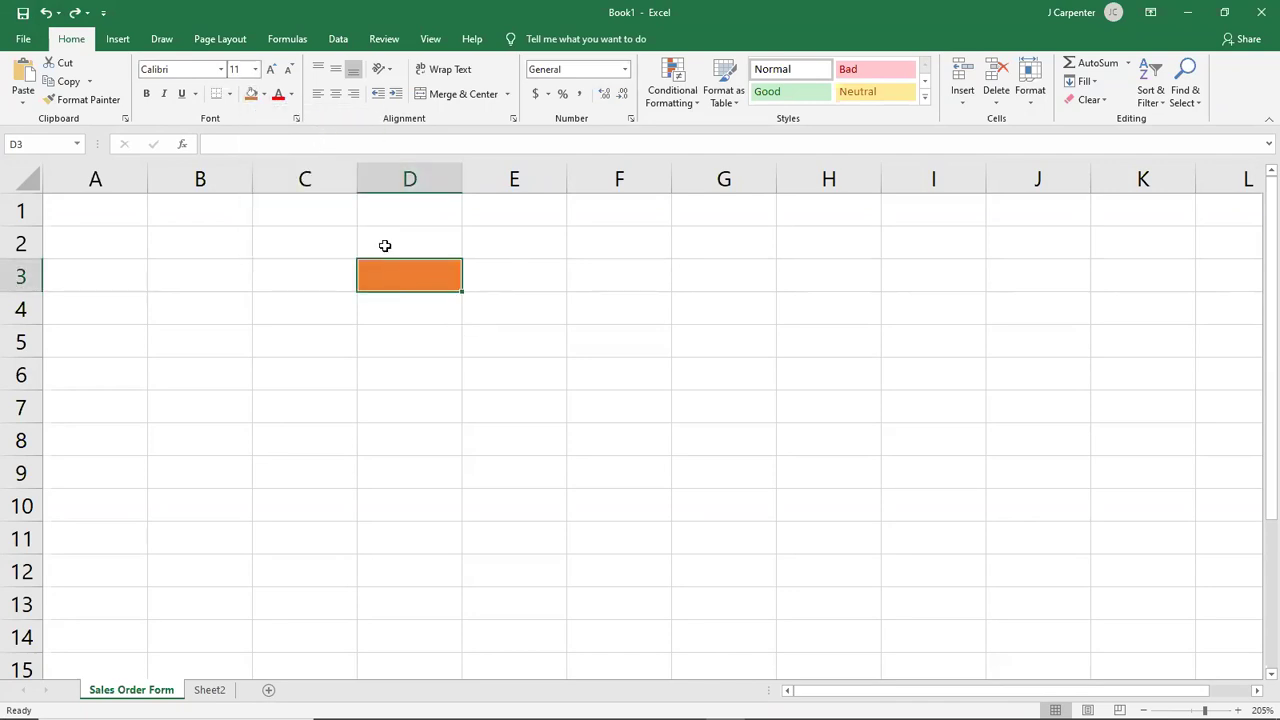
pyautogui.click(265, 95)
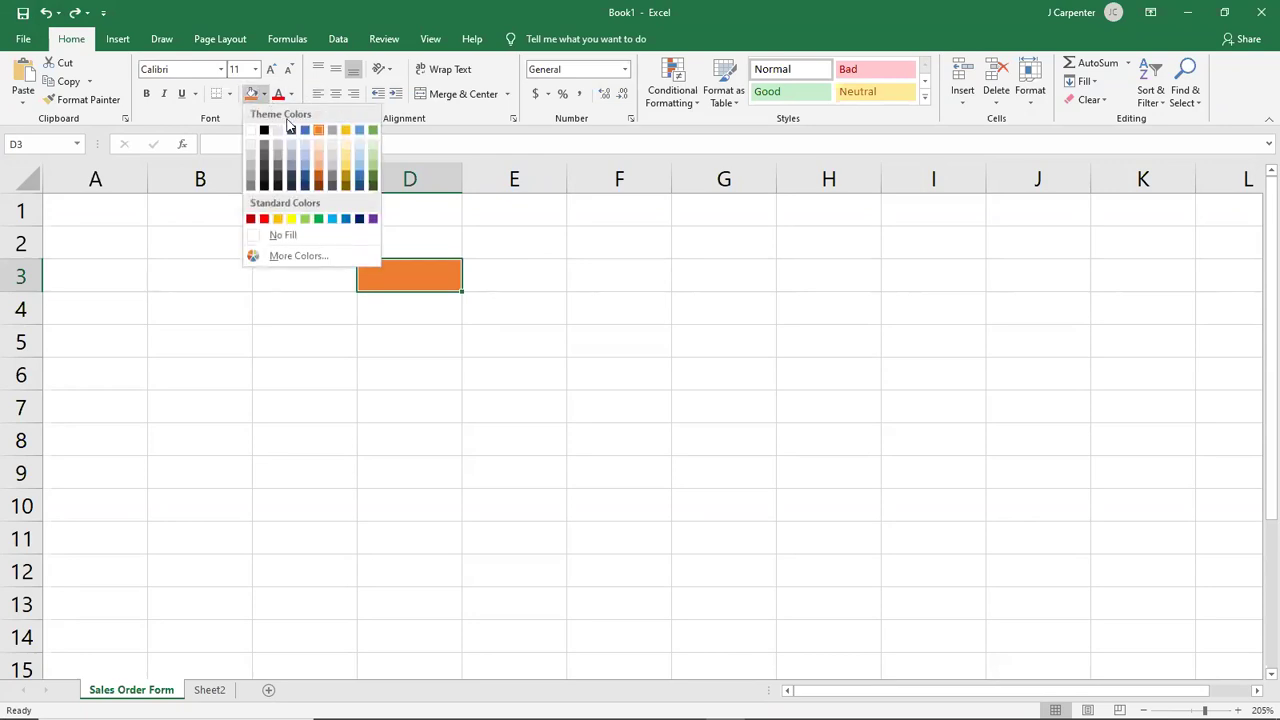
pyautogui.click(361, 174)
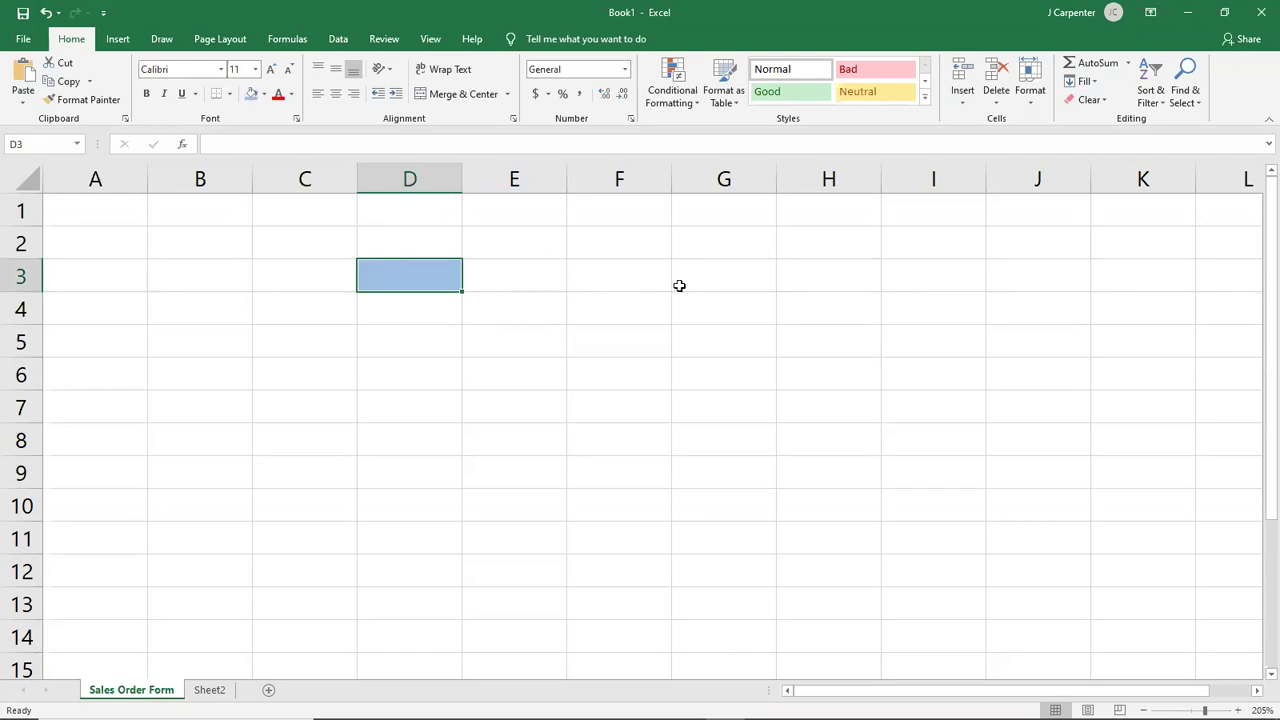
# Step: Fill cell G3 with black
pyautogui.click(764, 283)
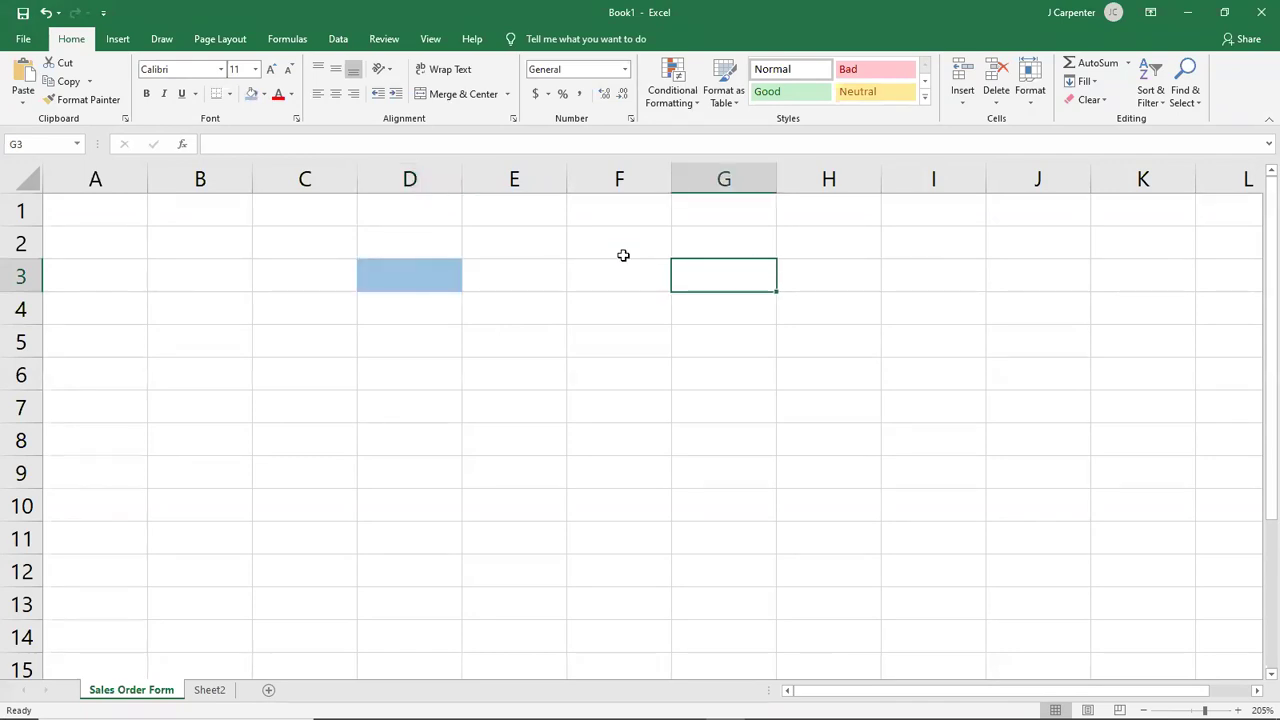
pyautogui.click(265, 94)
pyautogui.click(265, 184)
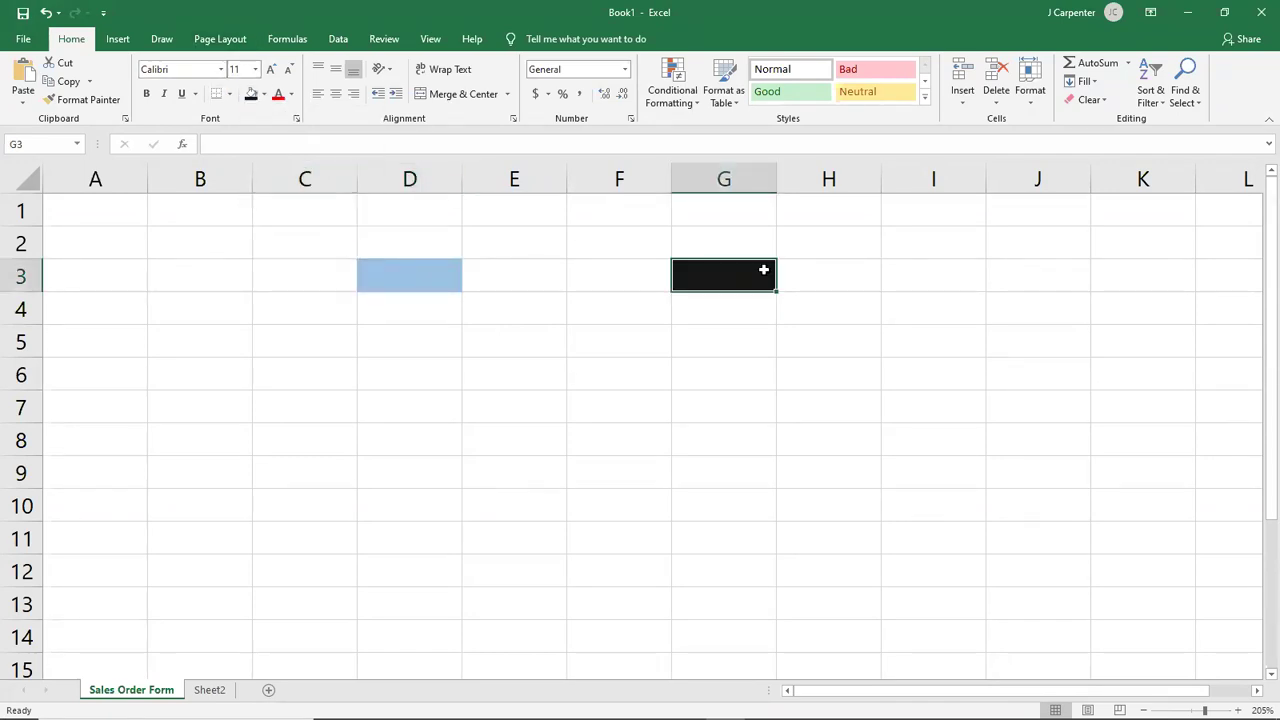
# Step: Fill the range C8:E11 with the standard light green color
pyautogui.click(837, 283)
pyautogui.click(435, 421)
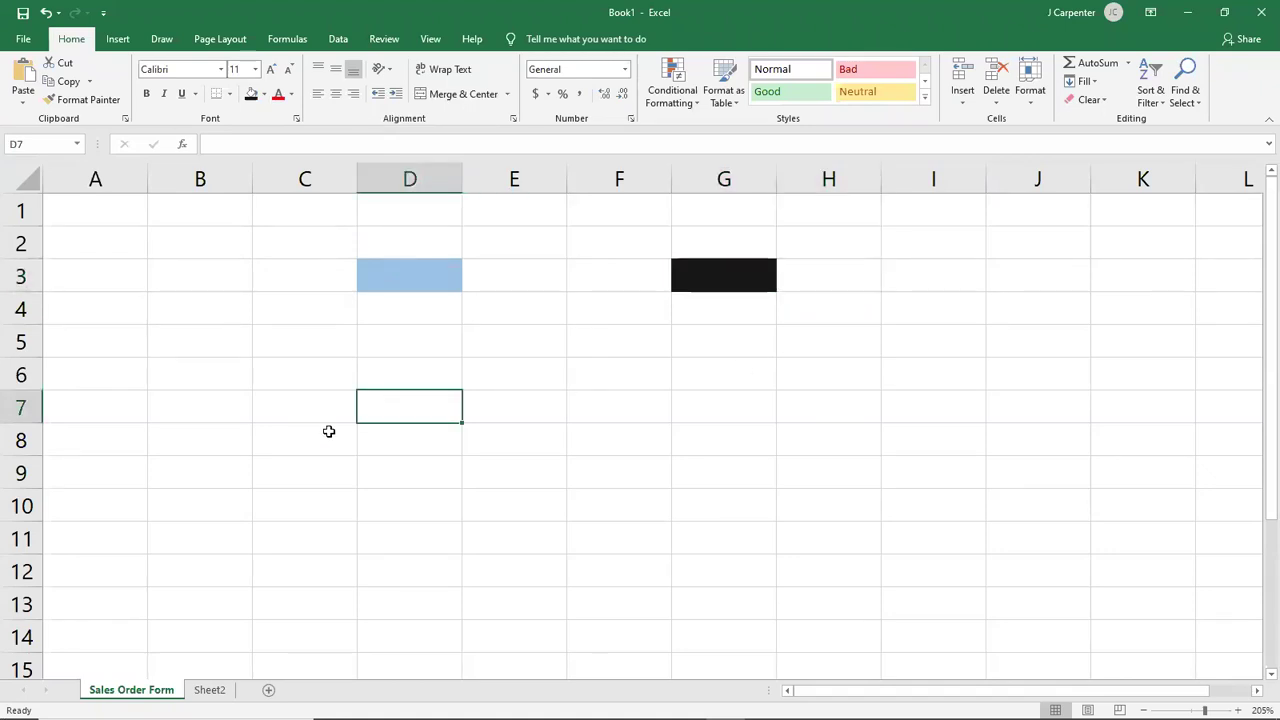
pyautogui.moveTo(329, 431); pyautogui.dragTo(530, 540)
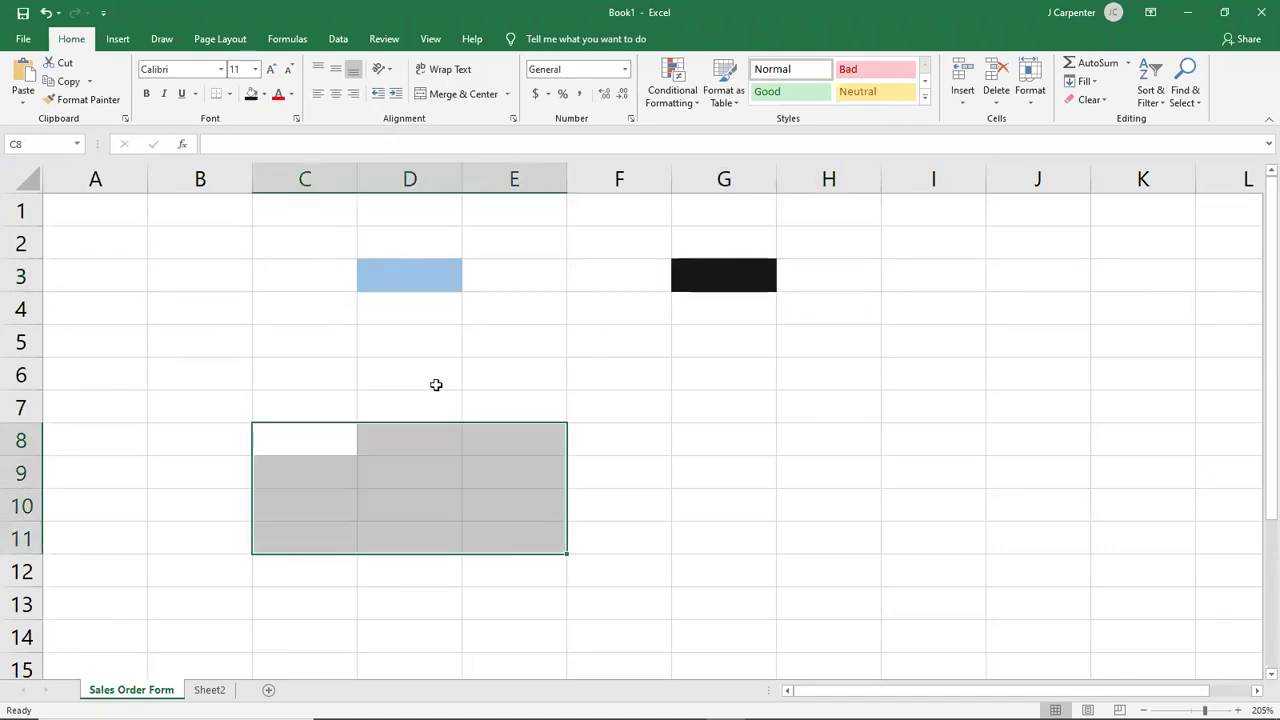
pyautogui.click(265, 94)
pyautogui.click(305, 218)
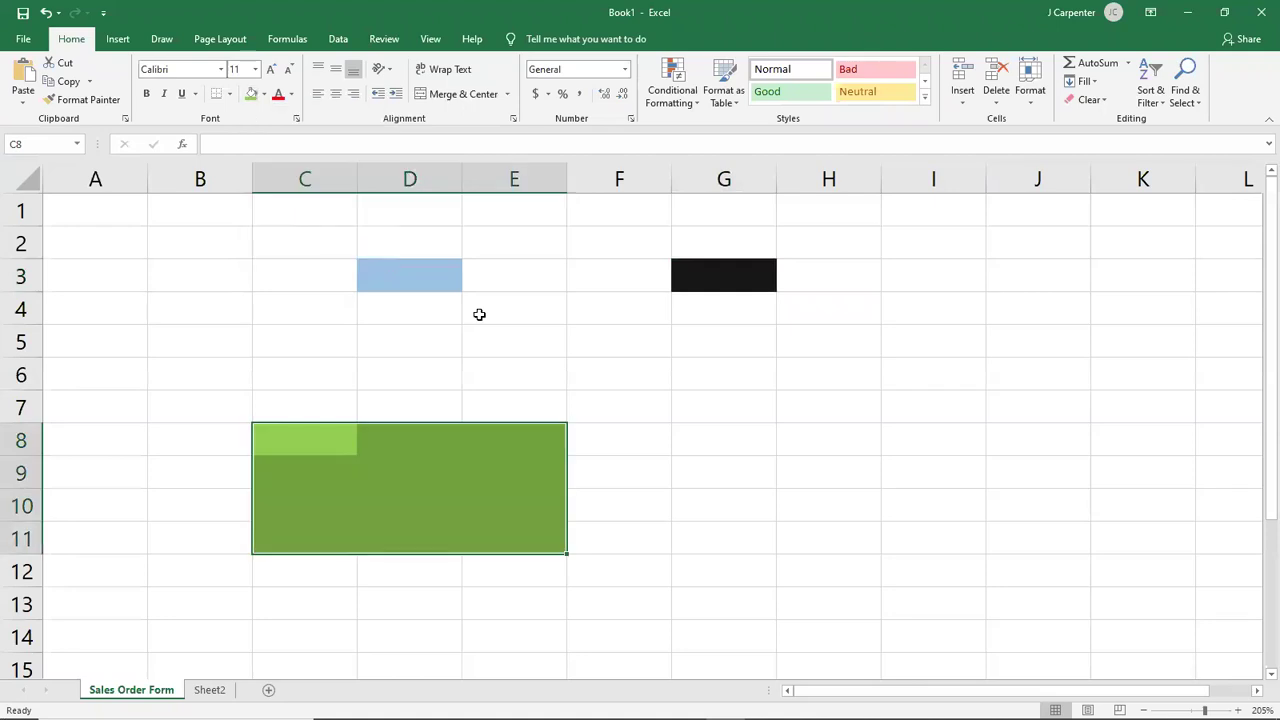
pyautogui.click(490, 315)
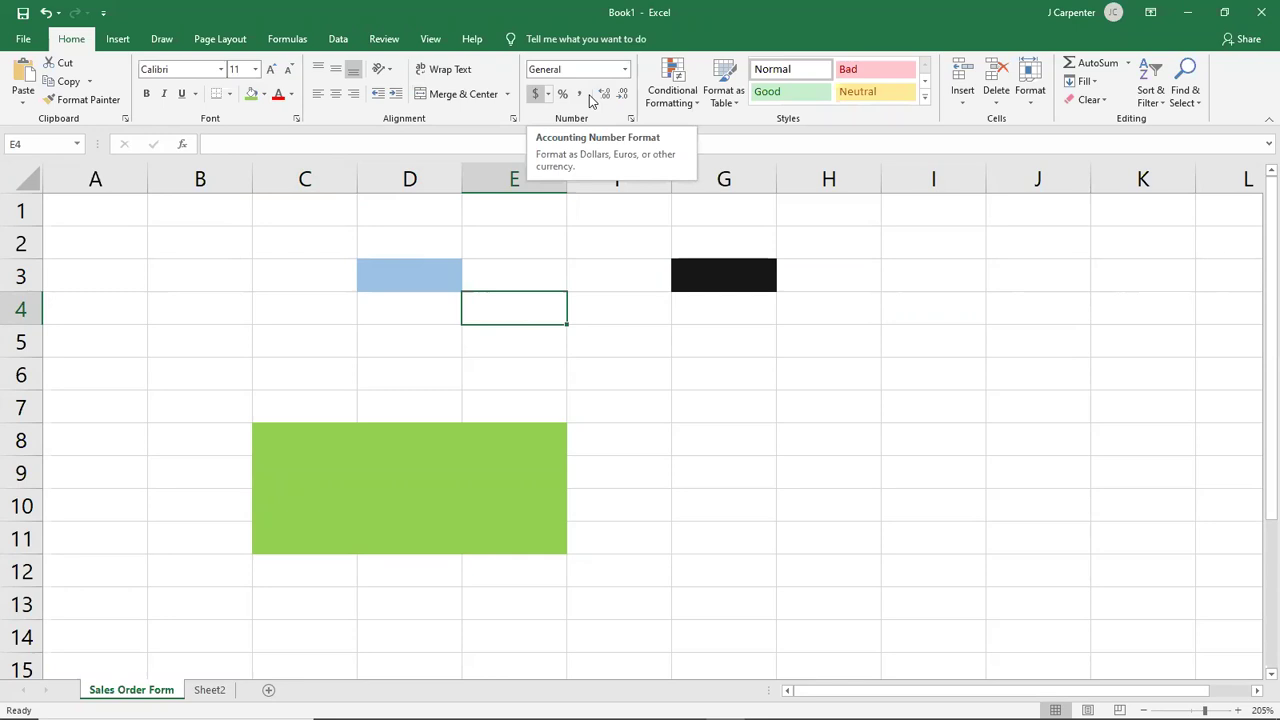
# Step: Enter 5 in cell F6 and apply the dollar Accounting number format to it
pyautogui.click(636, 374)
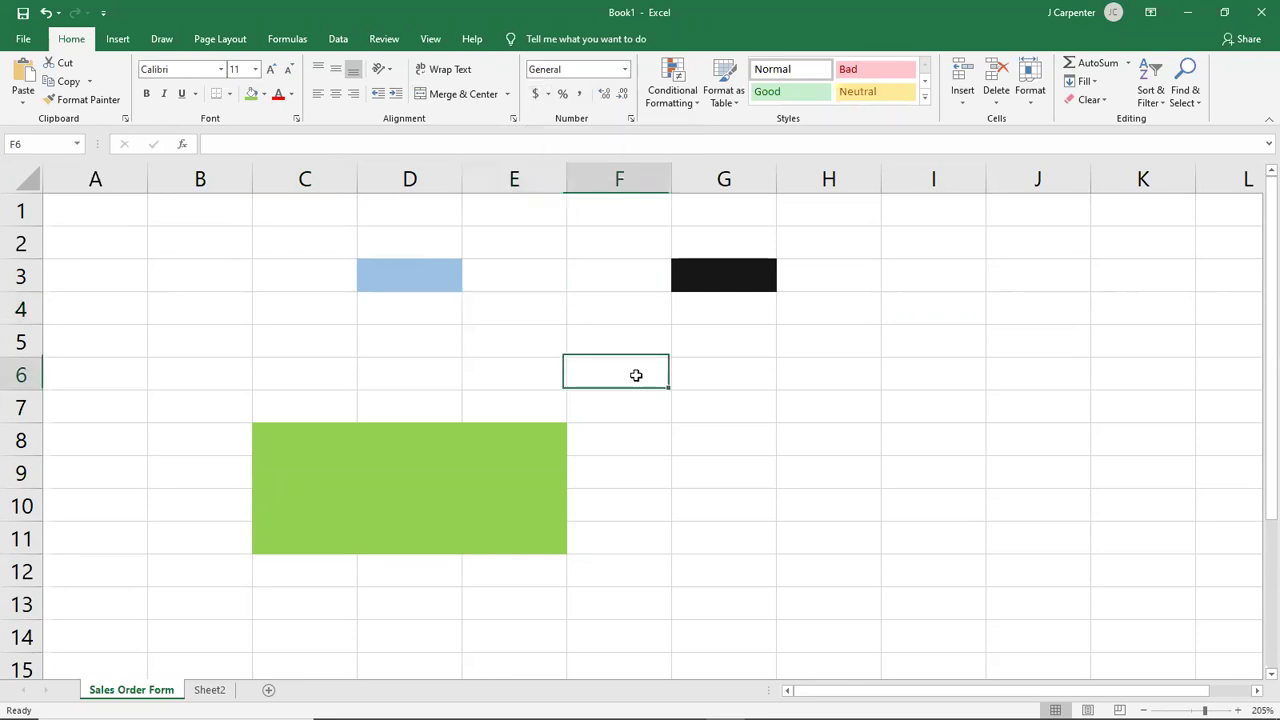
pyautogui.write('5')
pyautogui.press('Return')
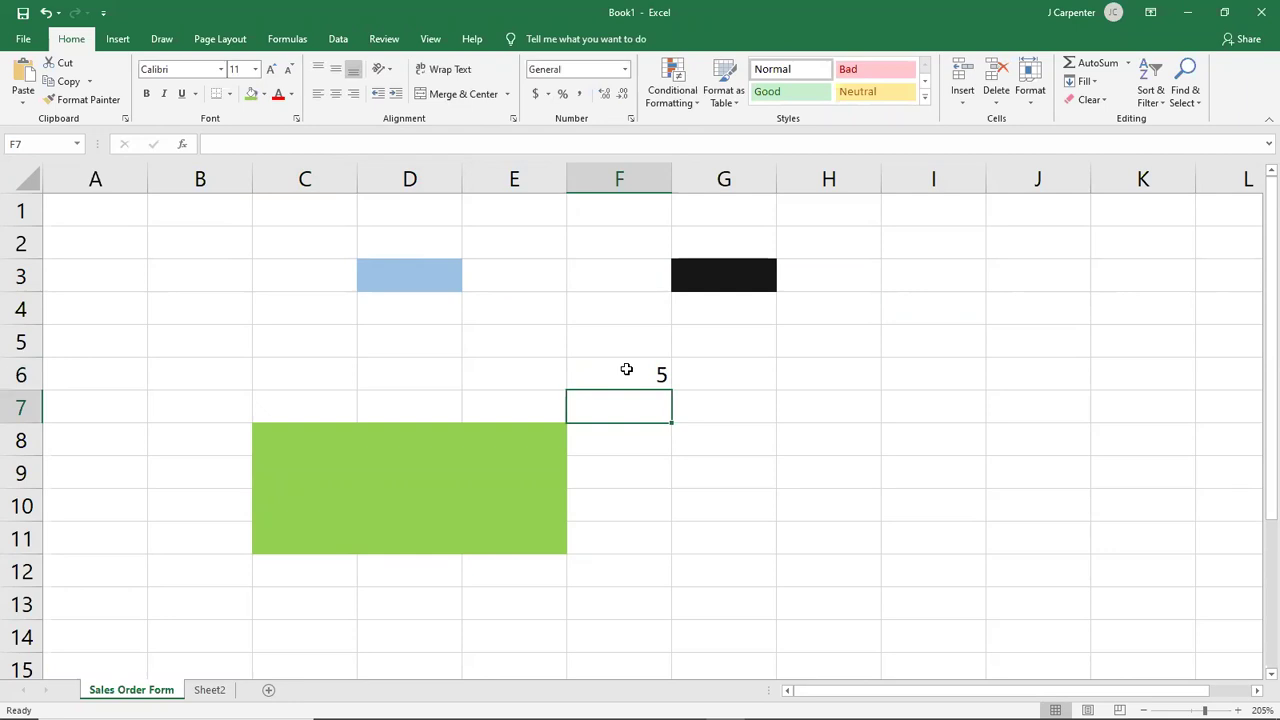
pyautogui.click(626, 370)
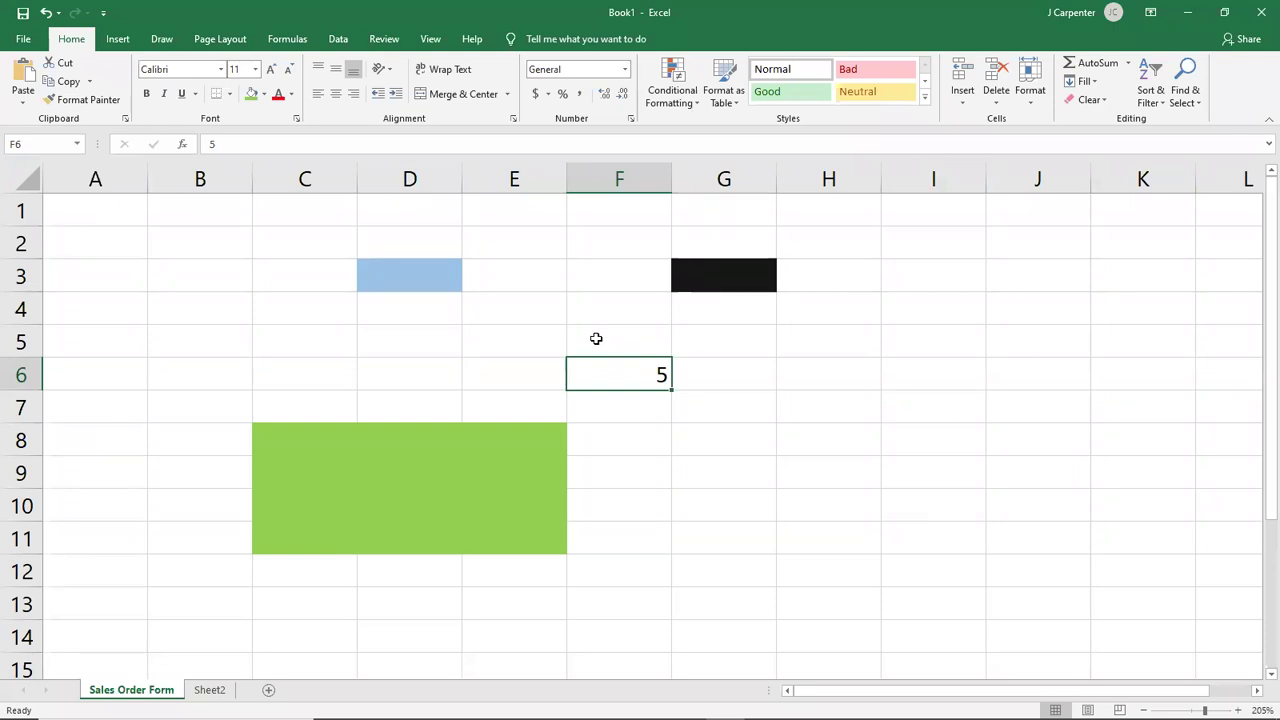
pyautogui.click(535, 95)
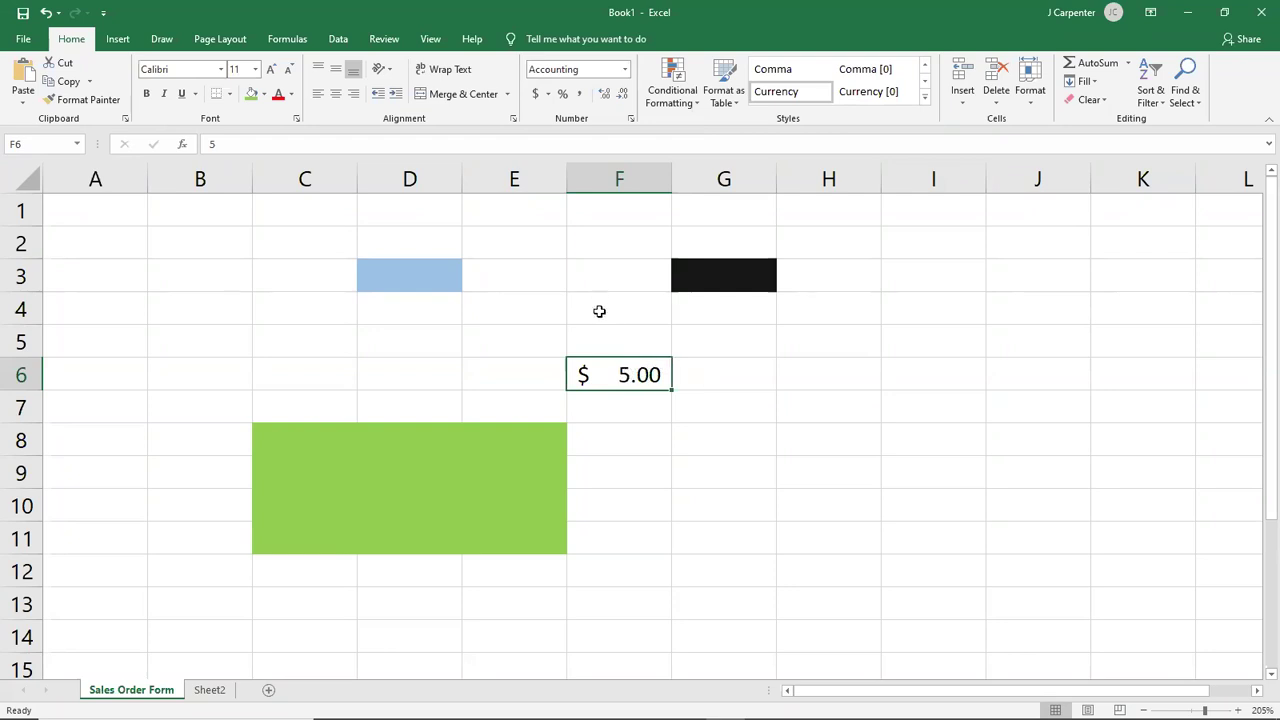
# Step: Change the accounting currency of cell F6 to British pounds, euros and Chinese yuan in turn, and look at the remaining currency options
pyautogui.click(548, 94)
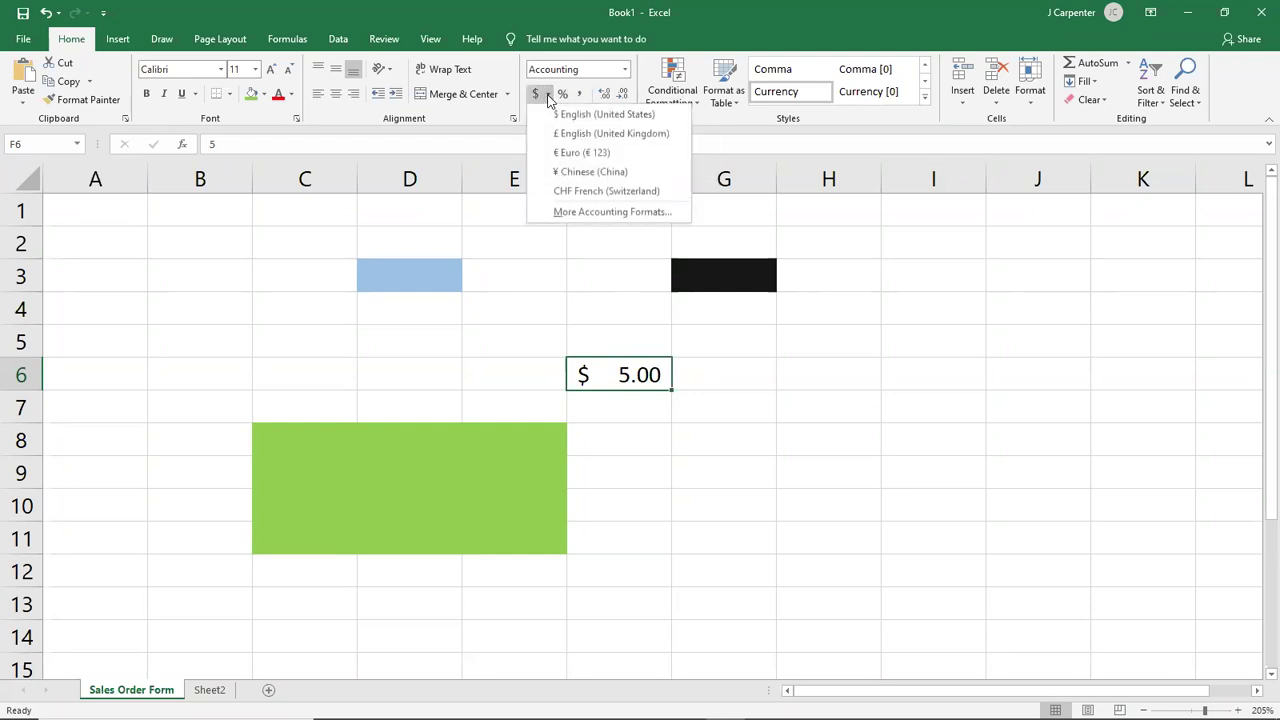
pyautogui.click(585, 140)
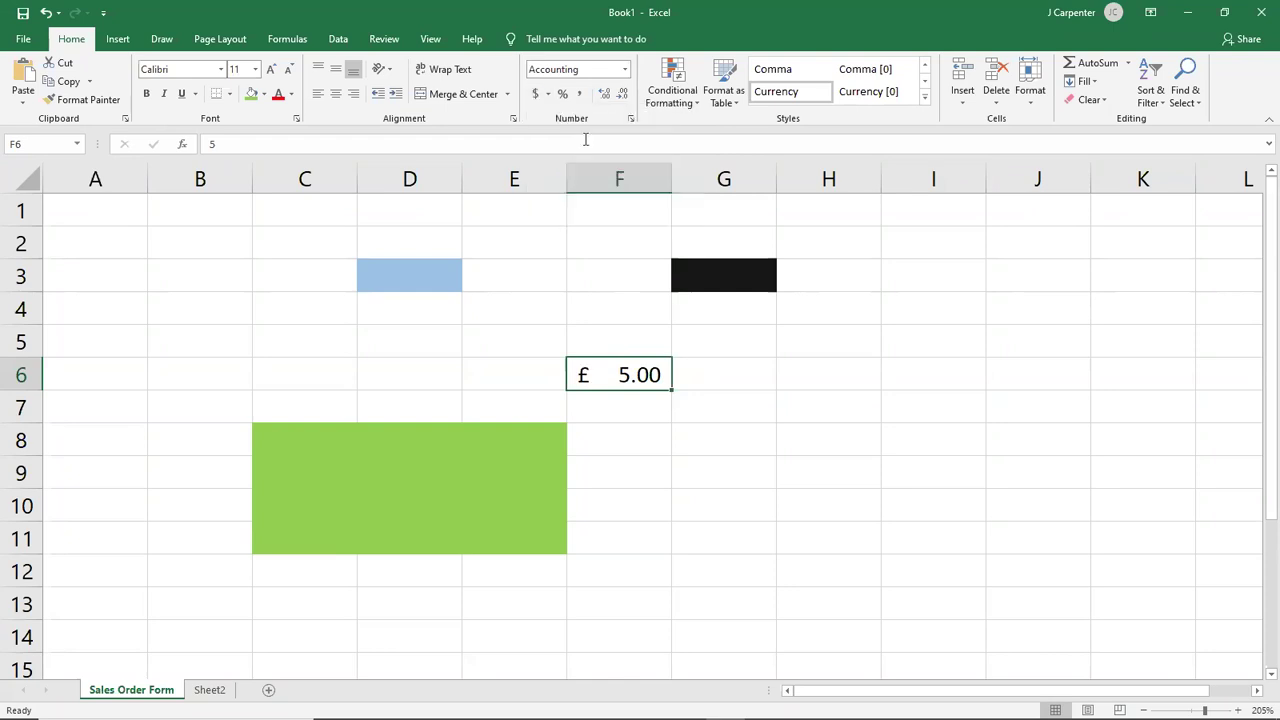
pyautogui.click(548, 94)
pyautogui.click(575, 153)
pyautogui.click(544, 96)
pyautogui.click(548, 96)
pyautogui.click(548, 94)
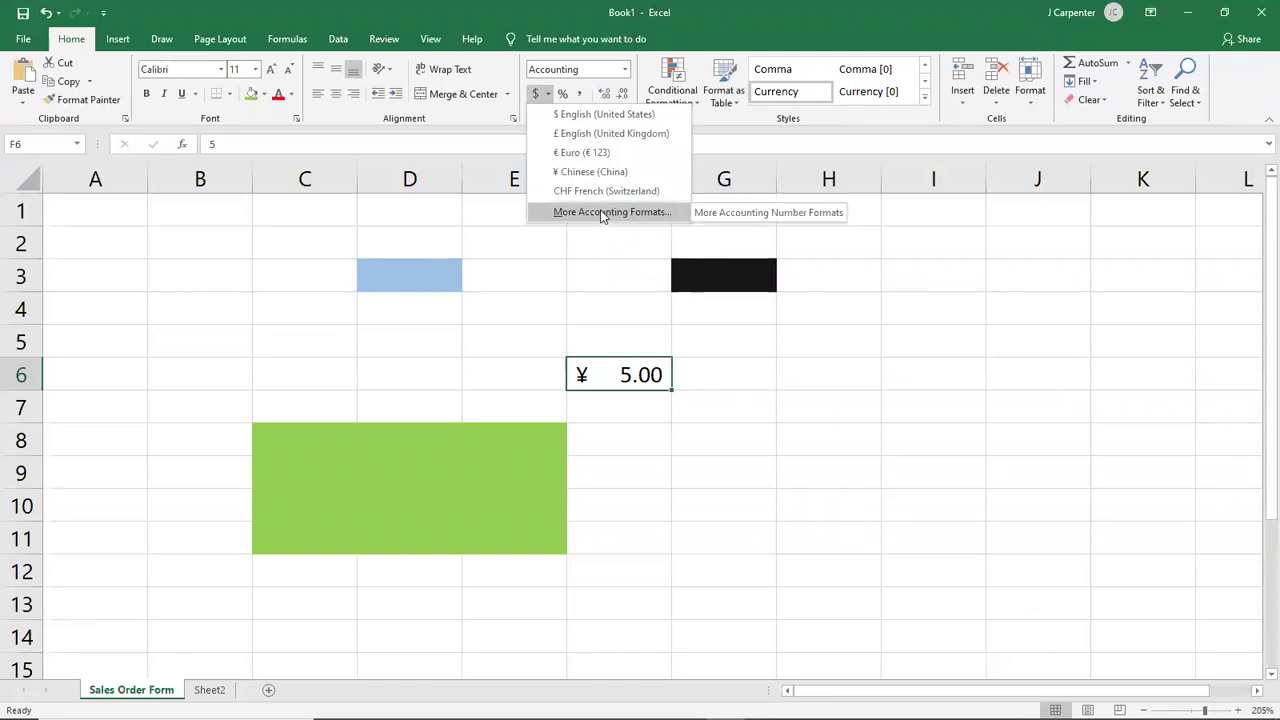
pyautogui.click(587, 103)
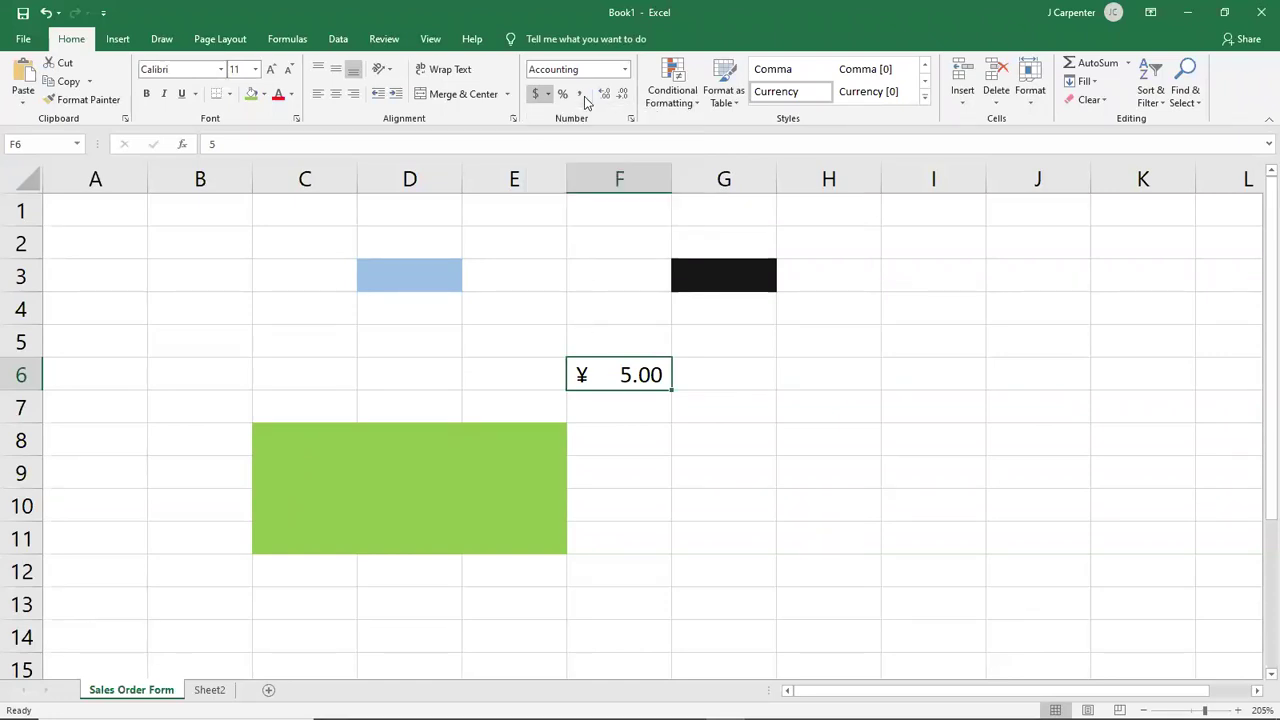
# Step: Apply the percent format to cell F6 and enter .05 in cell F5 above it
pyautogui.click(585, 98)
pyautogui.click(563, 95)
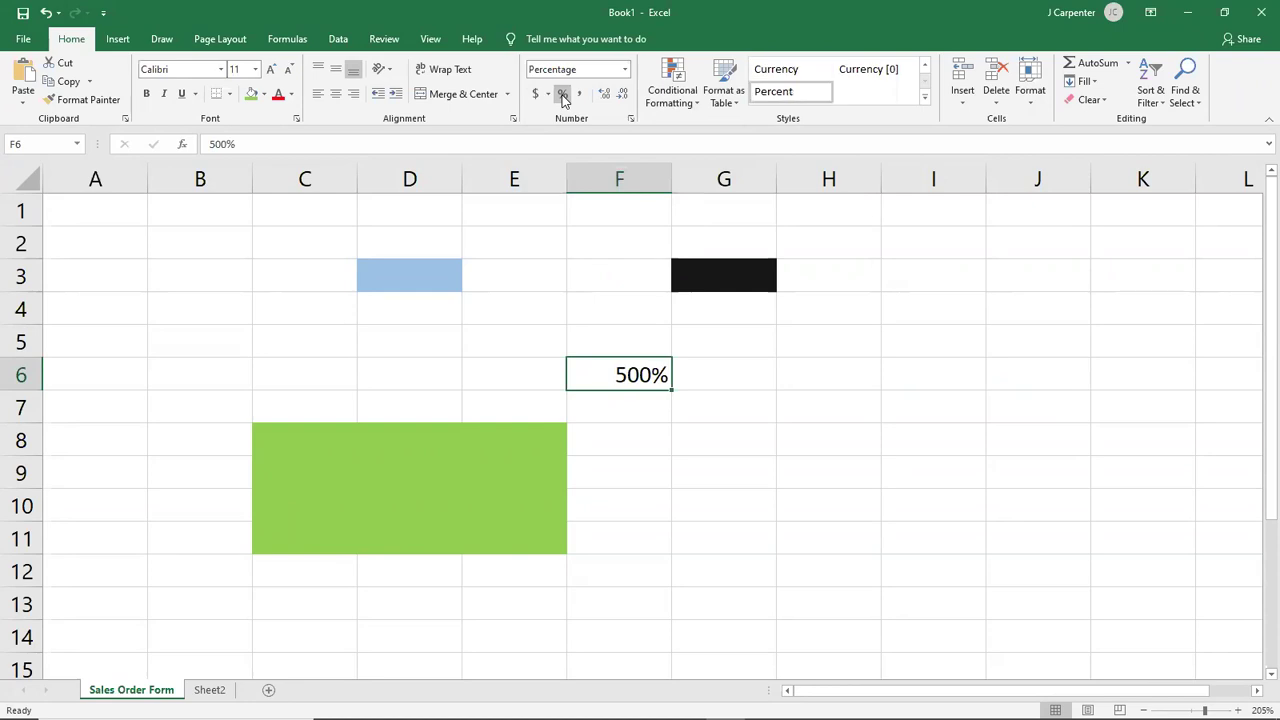
pyautogui.click(641, 346)
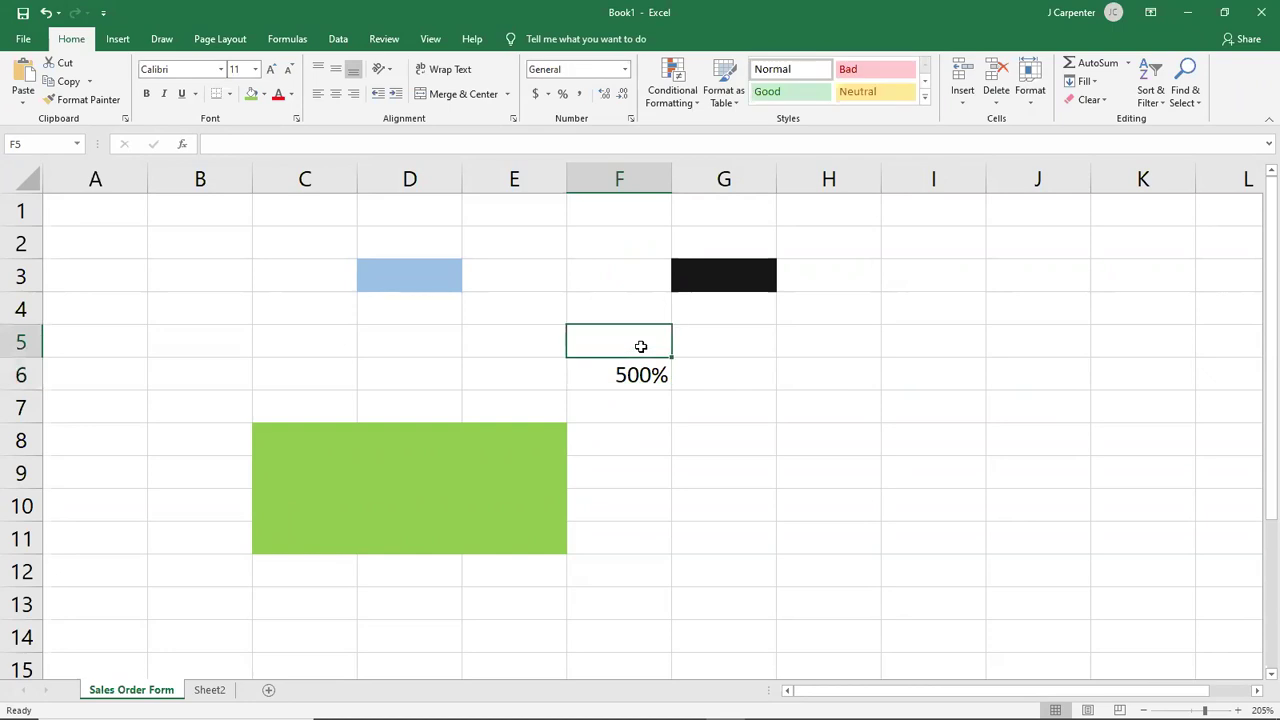
pyautogui.write('.05')
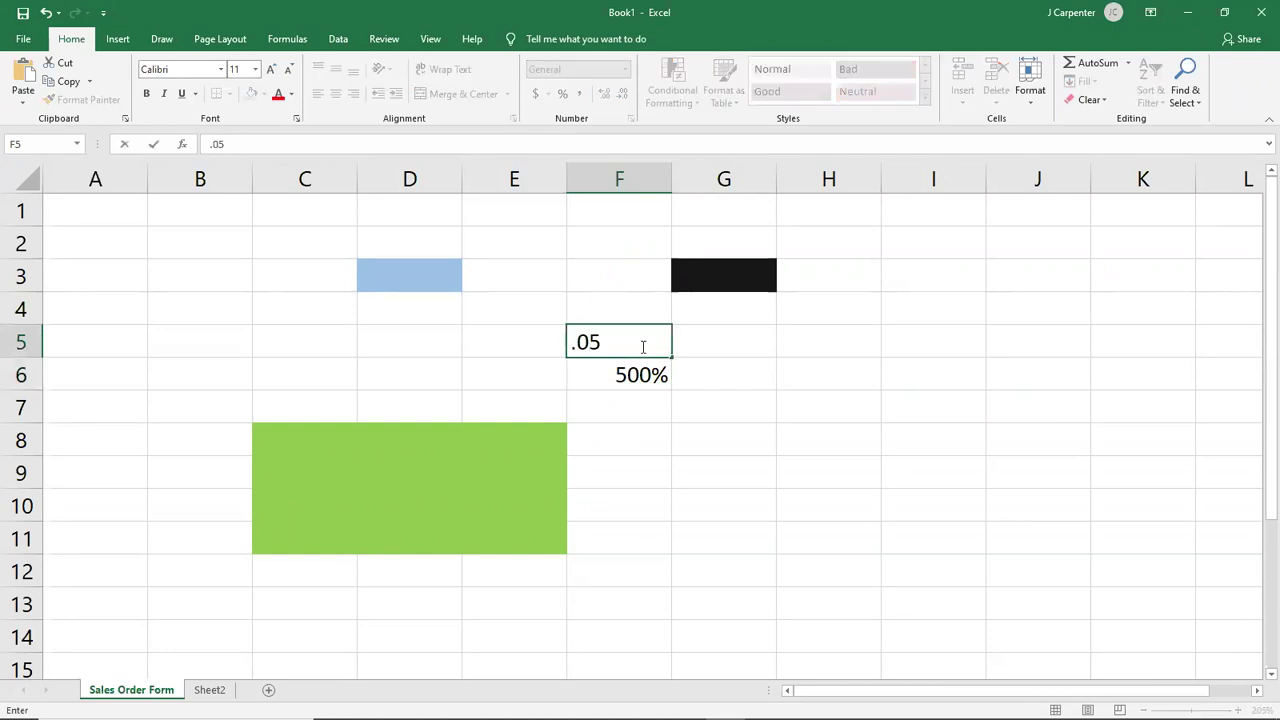
pyautogui.press('Return')
pyautogui.click(589, 333)
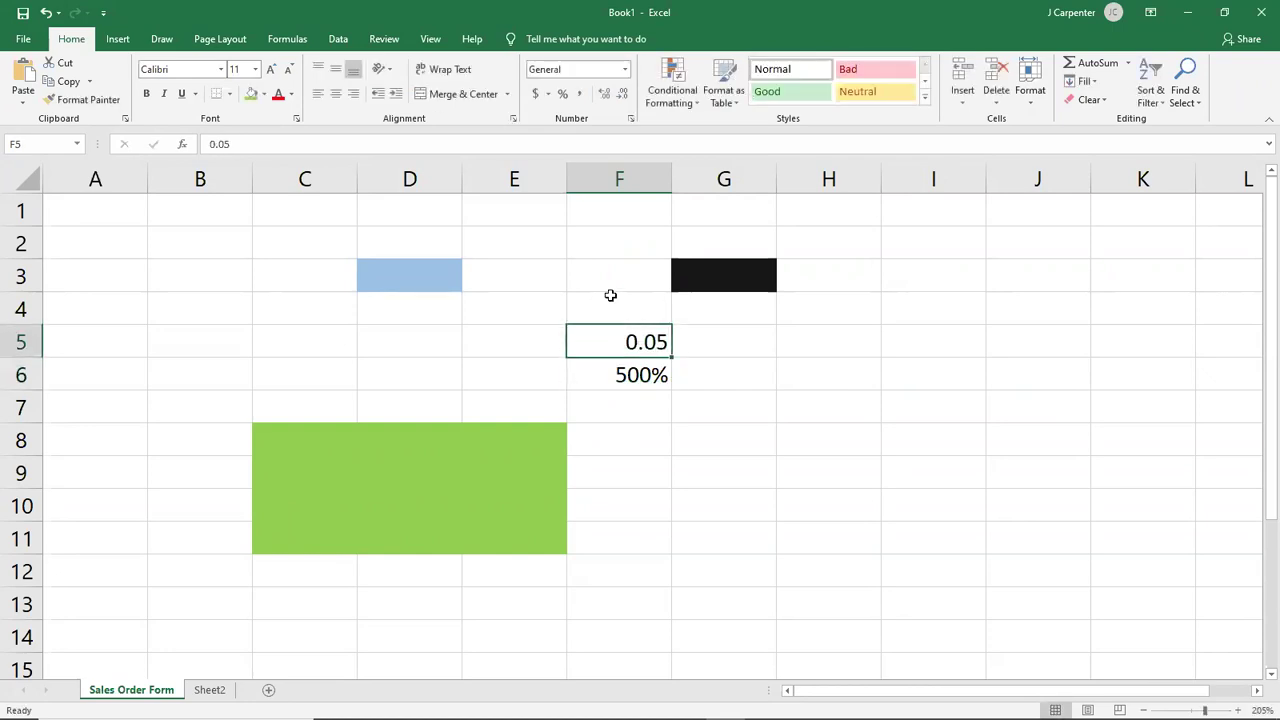
# Step: Apply the percent format to cell F5 and extend its display to four decimal places
pyautogui.click(562, 93)
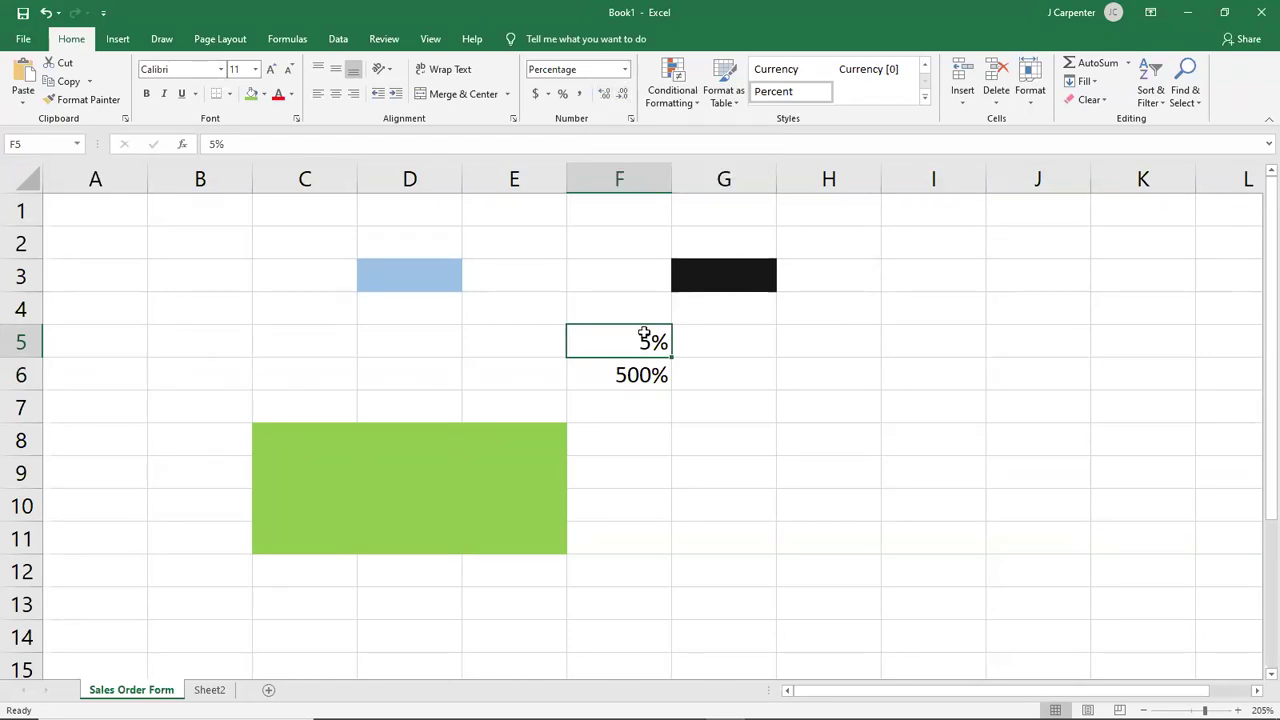
pyautogui.click(603, 98)
pyautogui.click(603, 95)
pyautogui.click(603, 98)
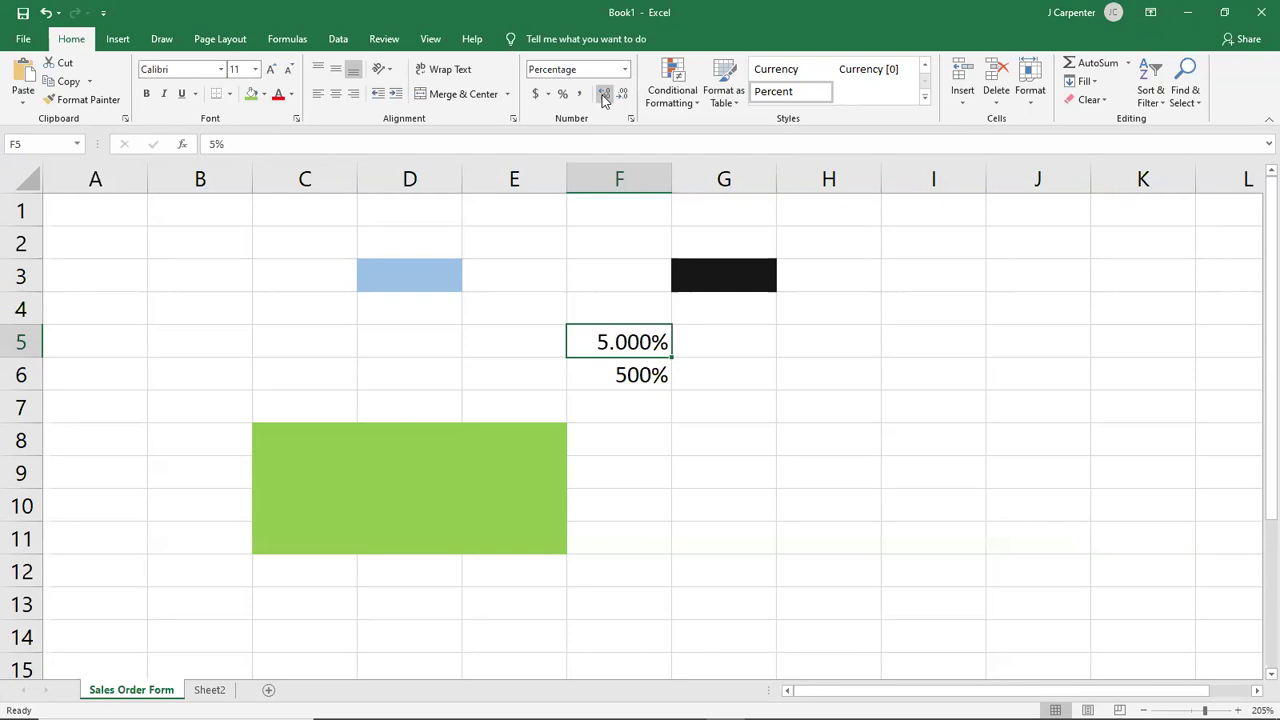
pyautogui.click(603, 98)
# Step: Remove all four decimal places from the percentage in cell F5
pyautogui.click(619, 96)
pyautogui.click(619, 96)
pyautogui.click(619, 96)
pyautogui.click(619, 96)
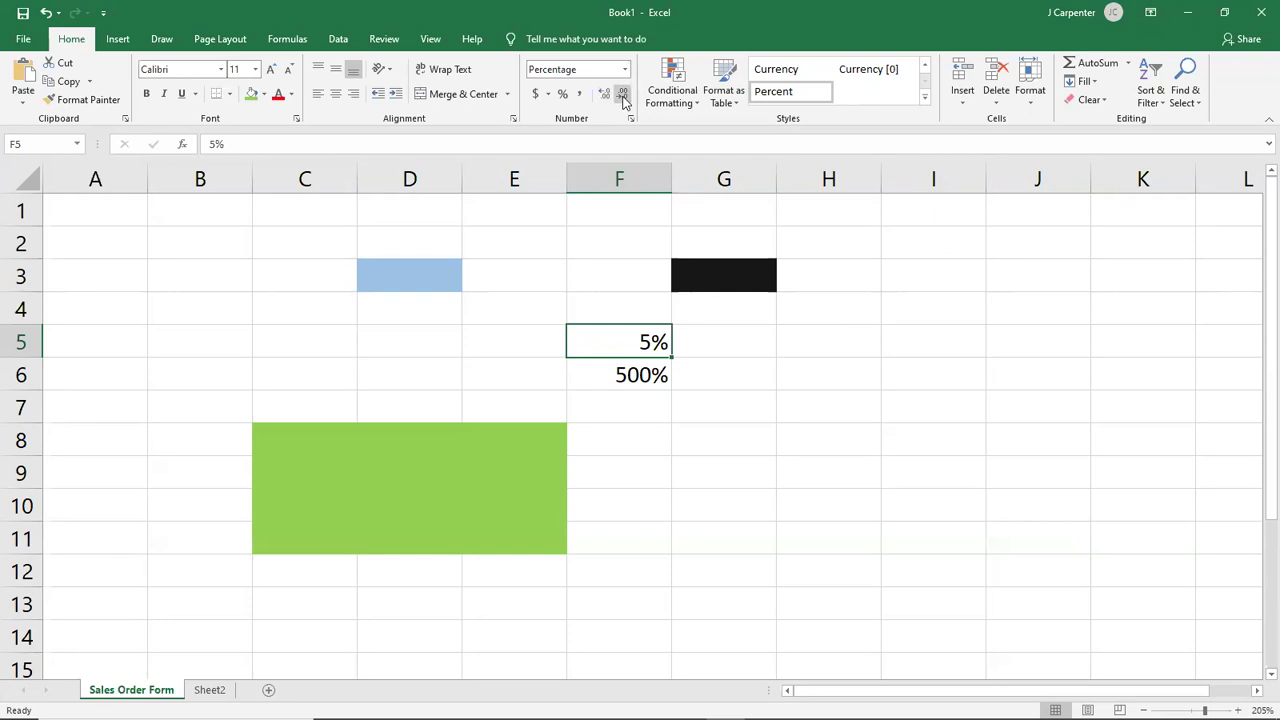
# Step: Look through the available number formats for the empty cell F4 without applying one
pyautogui.press('Up')
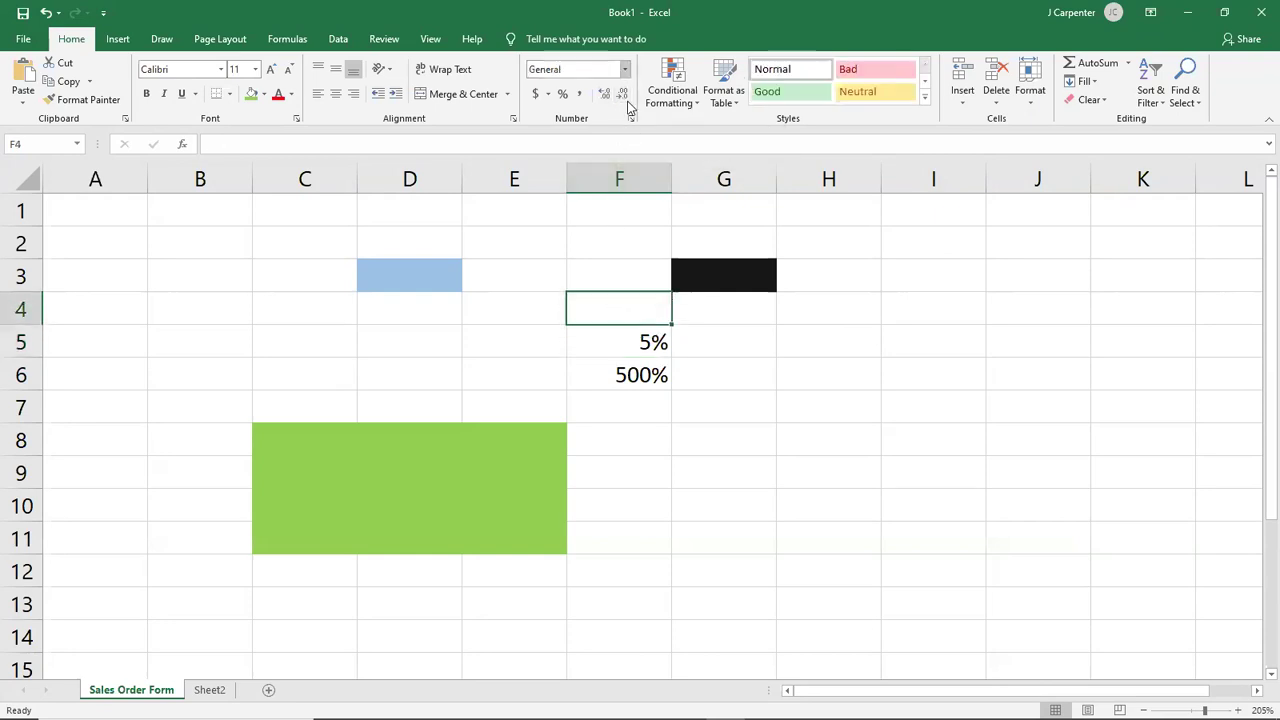
pyautogui.click(624, 69)
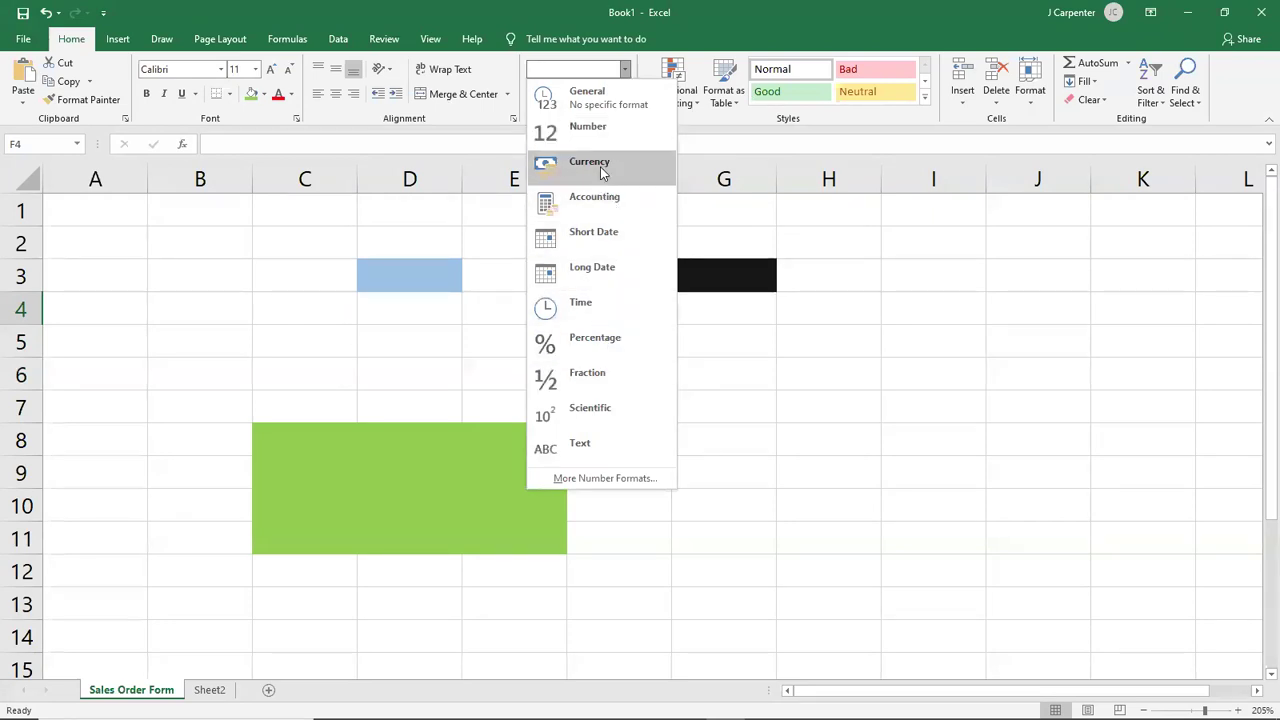
pyautogui.click(860, 298)
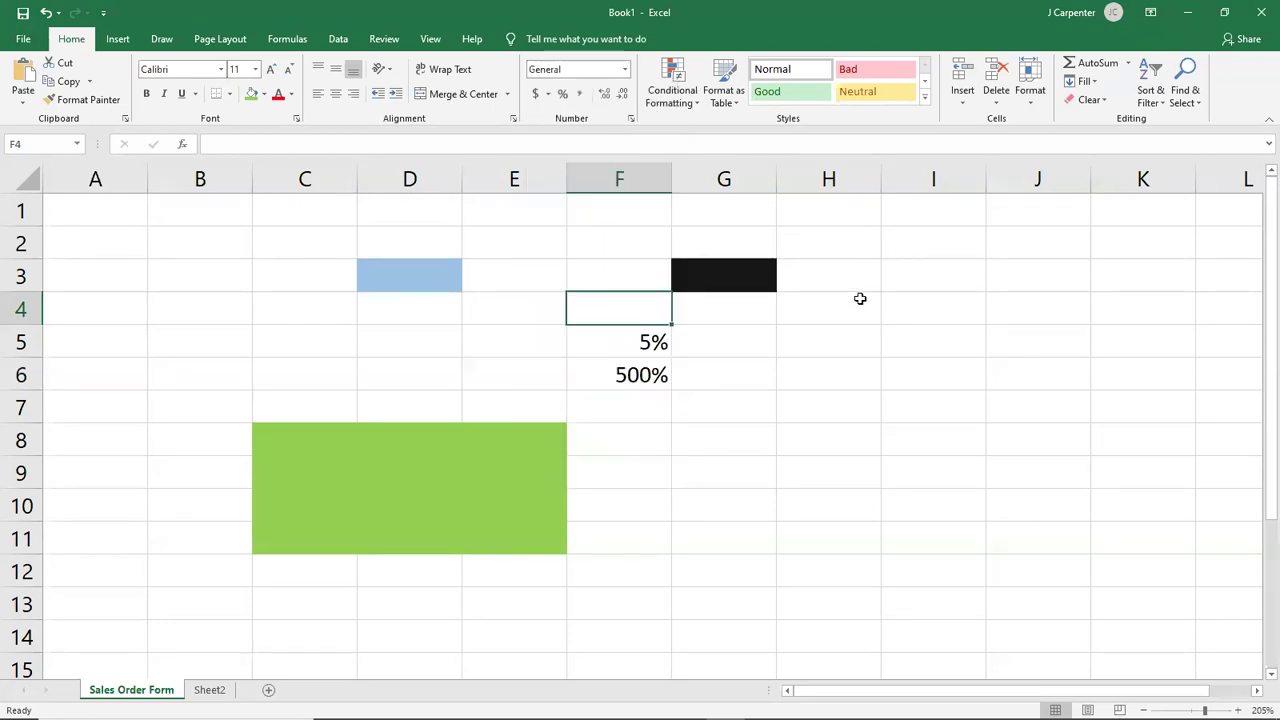
# Step: Undo the recent number formats, fills and entries on Sales Order Form, back through the last clearing of cell L11 on Sheet2
pyautogui.click(47, 13)
pyautogui.click(47, 13)
pyautogui.click(47, 13)
pyautogui.click(47, 13)
pyautogui.click(47, 13)
pyautogui.click(47, 13)
pyautogui.click(47, 13)
pyautogui.click(47, 13)
pyautogui.click(47, 13)
pyautogui.click(47, 13)
pyautogui.click(47, 13)
pyautogui.click(47, 13)
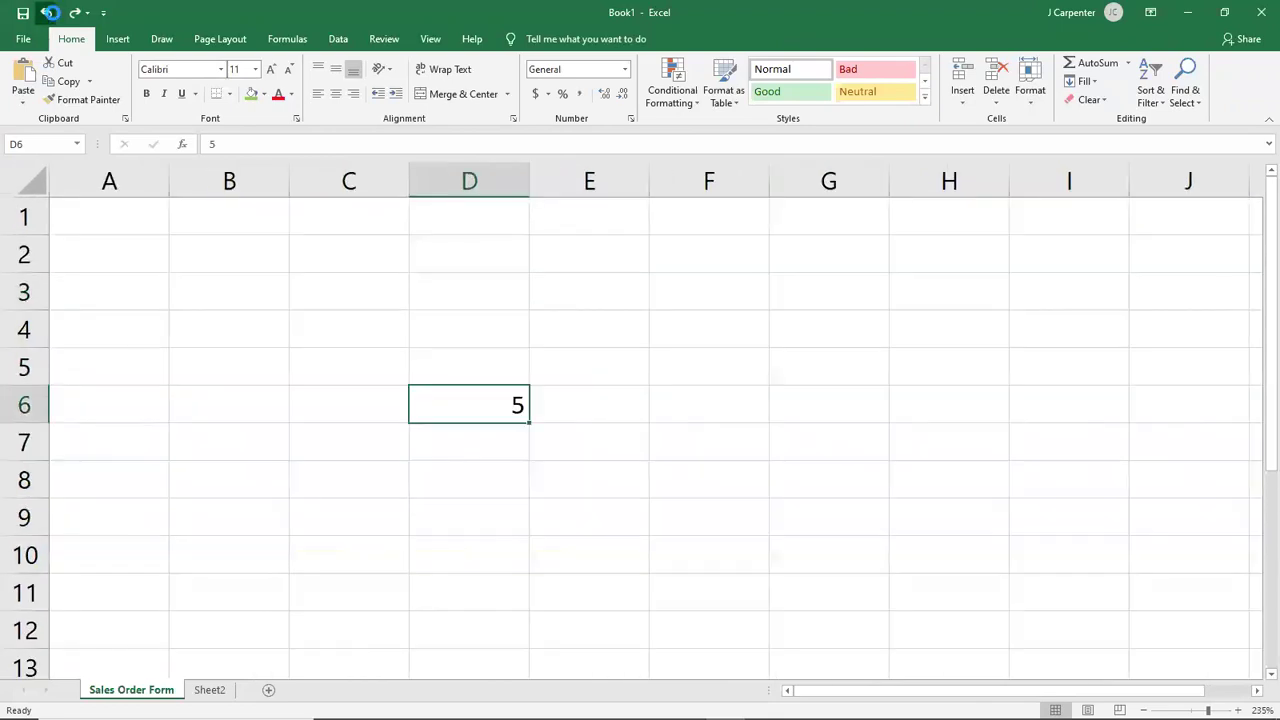
pyautogui.click(47, 13)
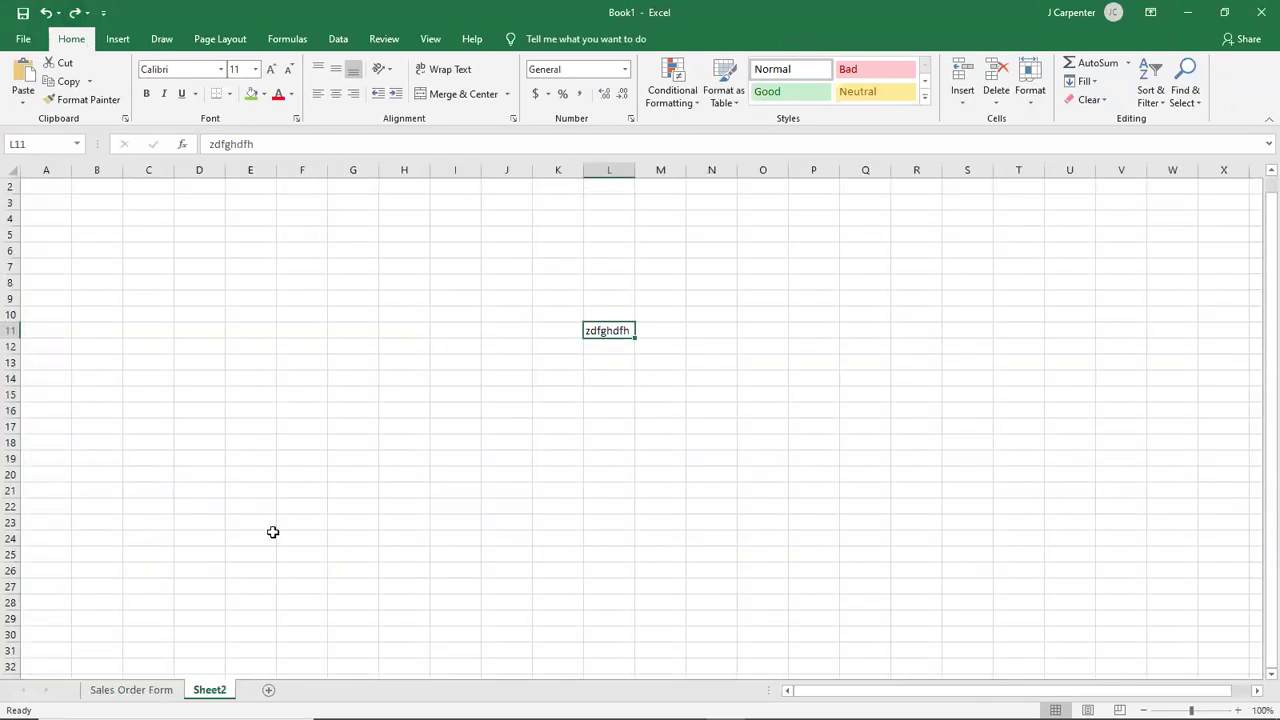
# Step: Redo the clearing of cell L11 on Sheet2 and clear cell D6 on the Sales Order Form sheet
pyautogui.click(76, 14)
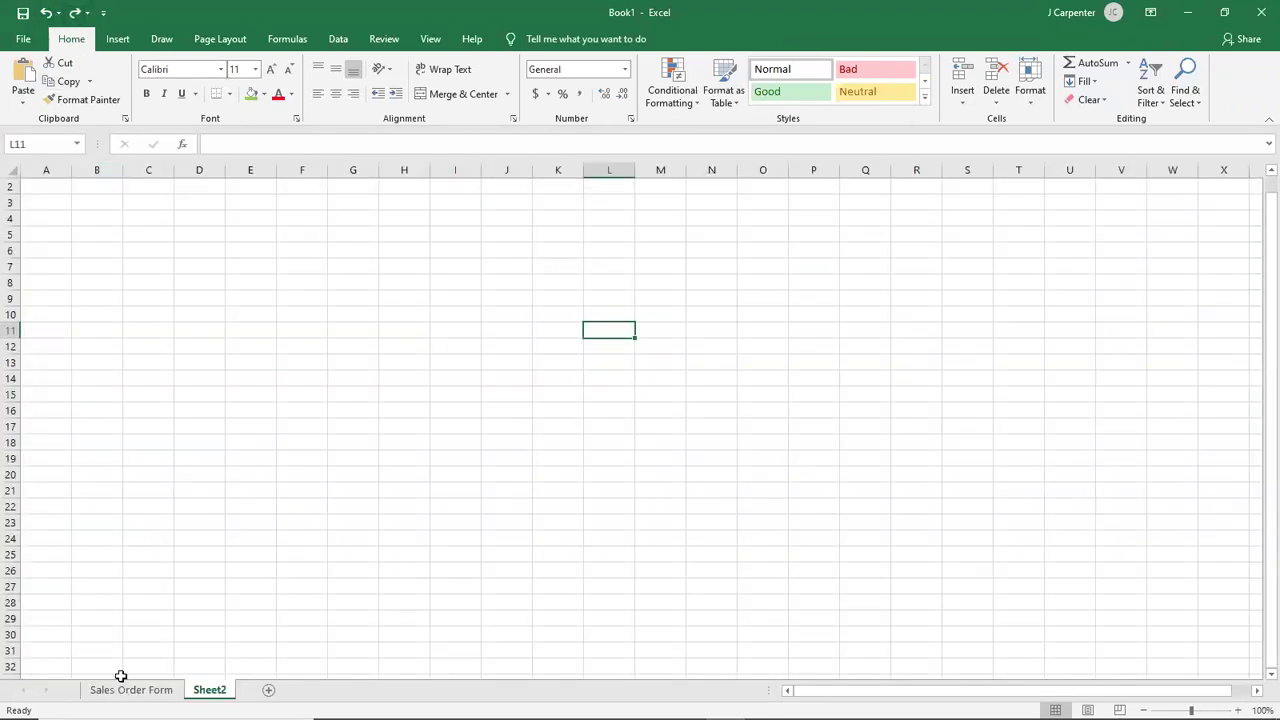
pyautogui.click(122, 689)
pyautogui.press('BackSpace')
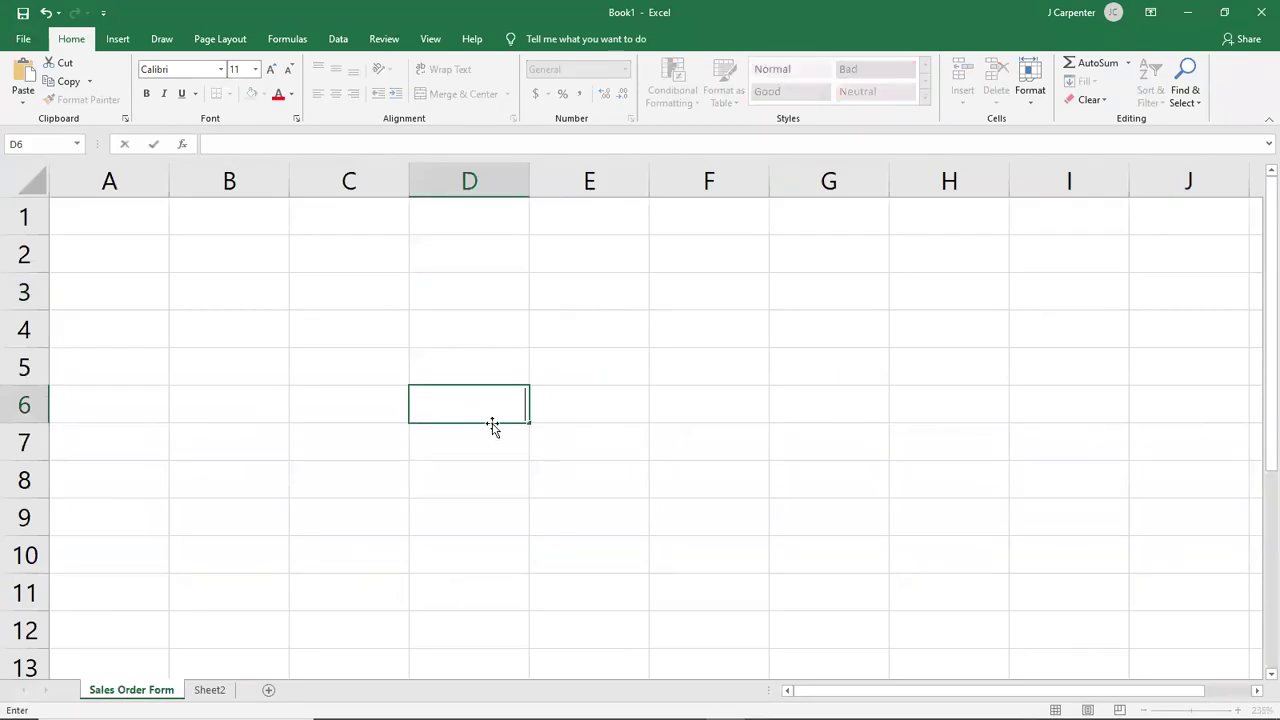
# Step: Glance at the Pearson eText, switch to the Word notes and replace "number" with "Row" in the sentence on cell labels
pyautogui.moveTo(648, 704)
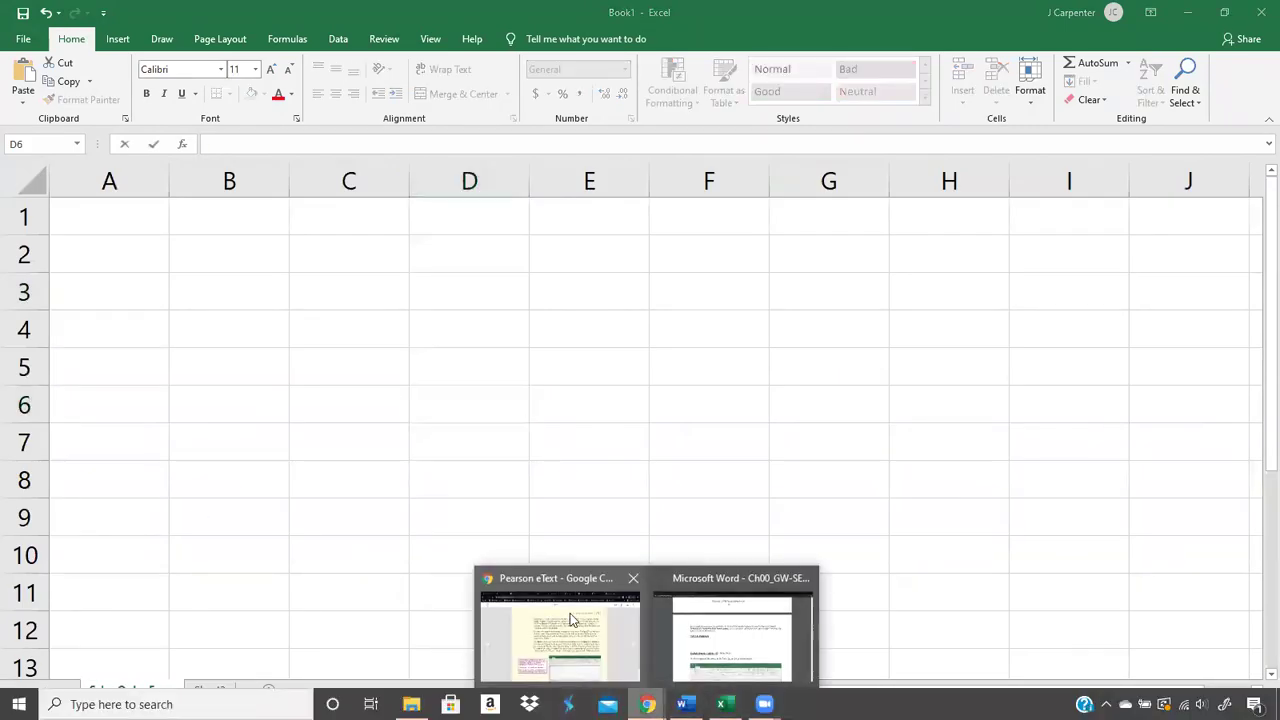
pyautogui.click(570, 613)
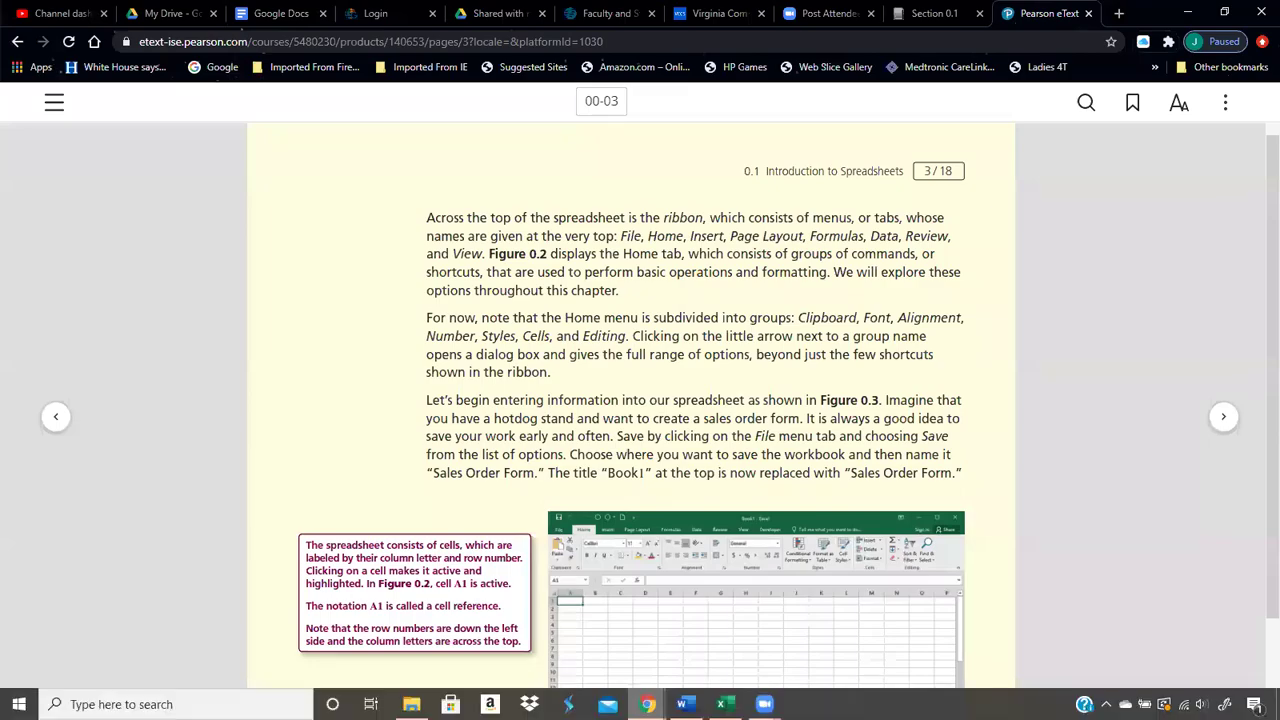
pyautogui.click(684, 707)
pyautogui.scroll(-3, 638, 537)
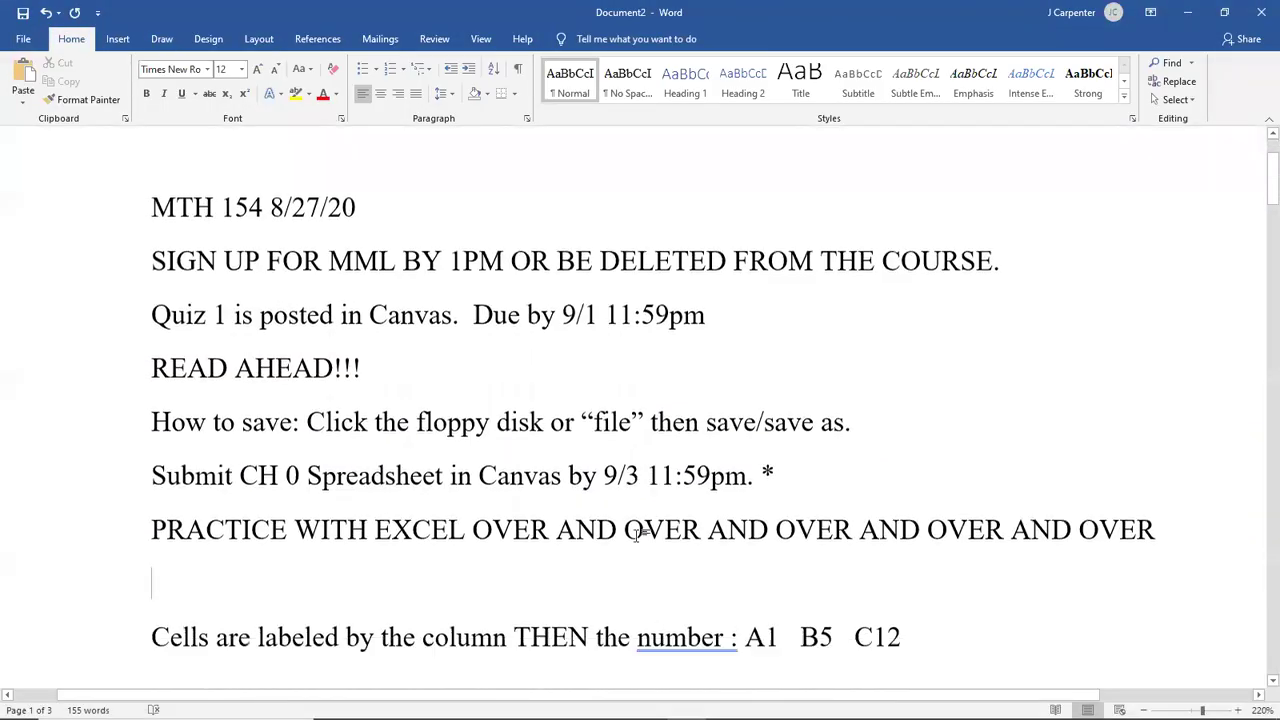
pyautogui.moveTo(920, 604); pyautogui.dragTo(148, 598)
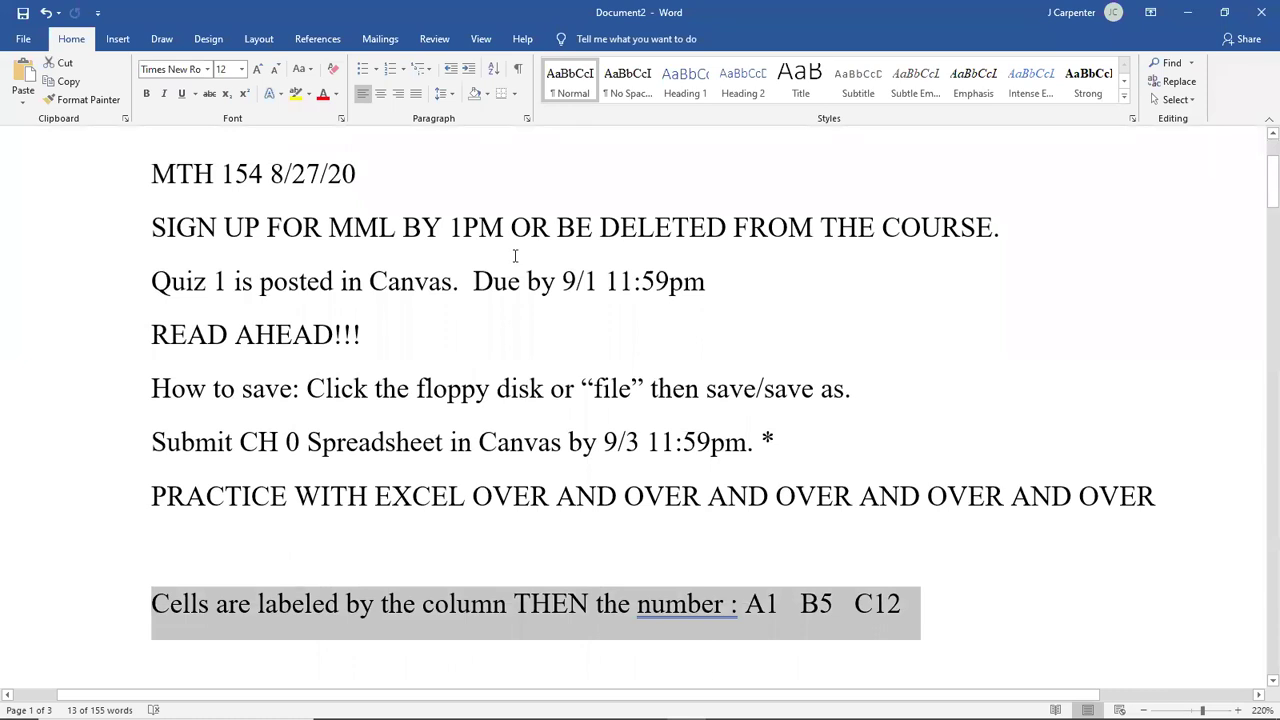
pyautogui.click(721, 604)
pyautogui.doubleClick(721, 604)
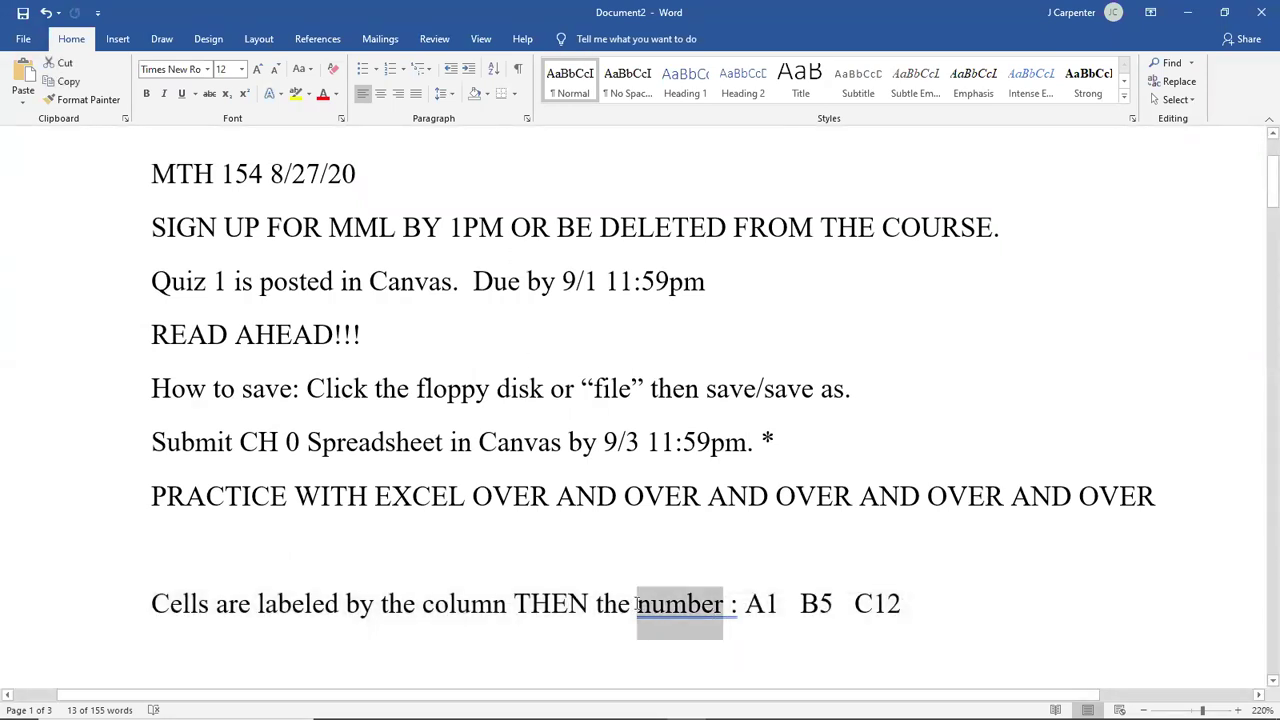
pyautogui.write('Row')
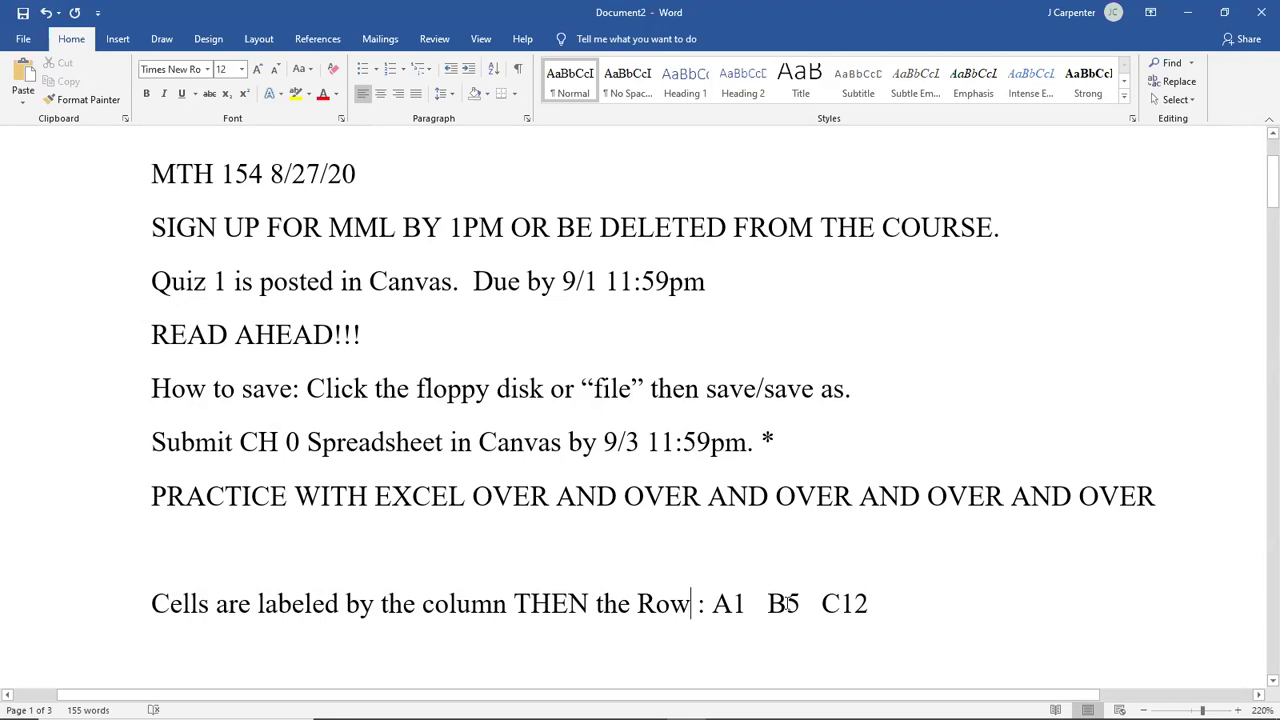
# Step: Switch back to Excel and select cells B1, B5 and H7 to demonstrate column-then-row cell labels
pyautogui.click(724, 704)
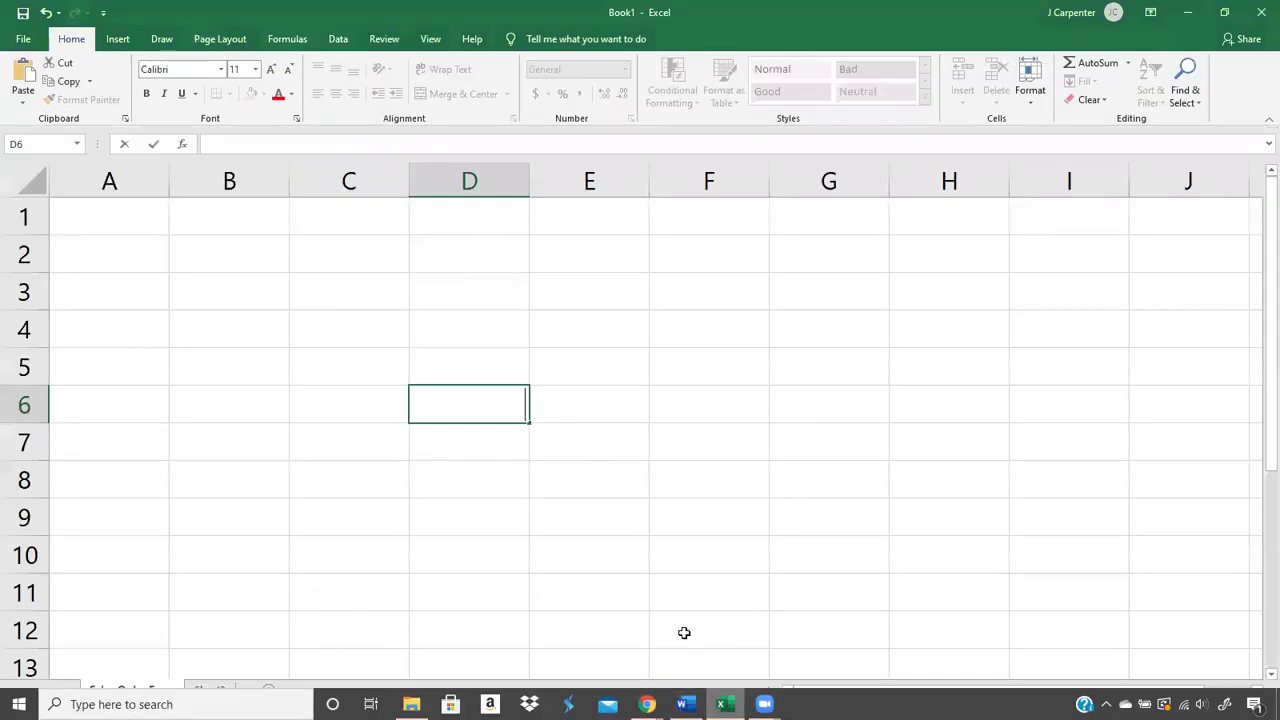
pyautogui.click(237, 210)
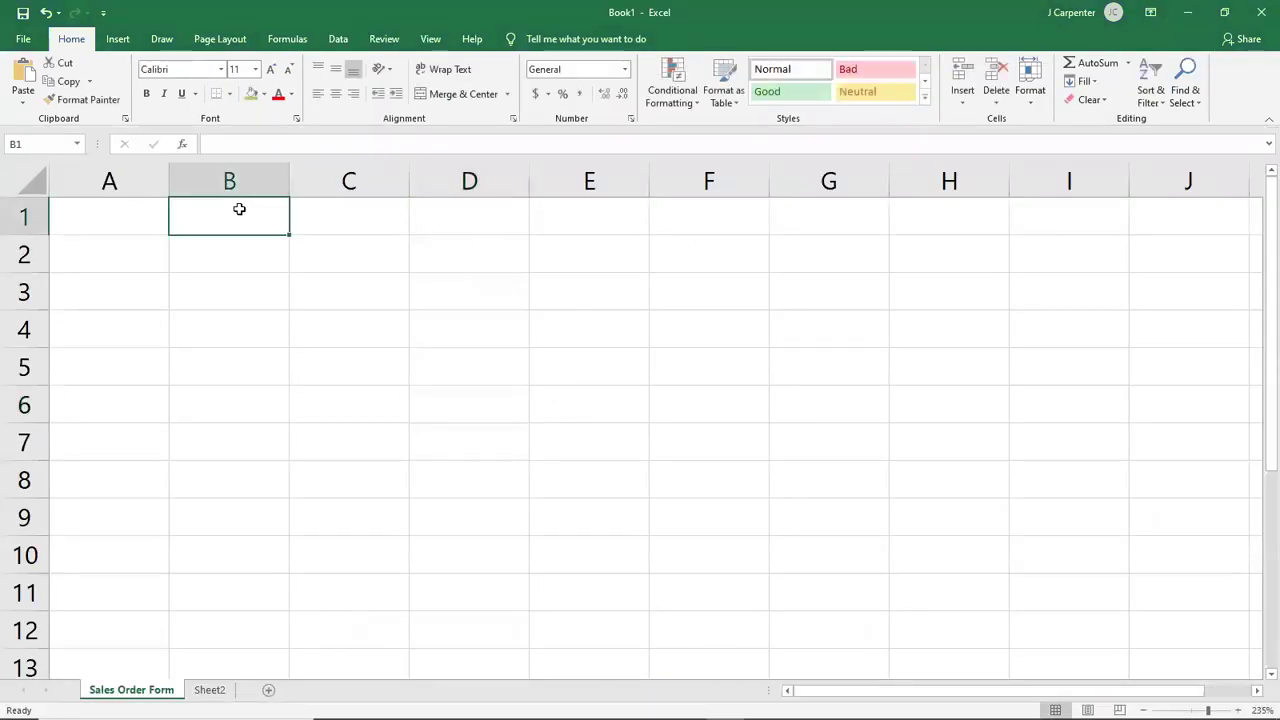
pyautogui.click(211, 361)
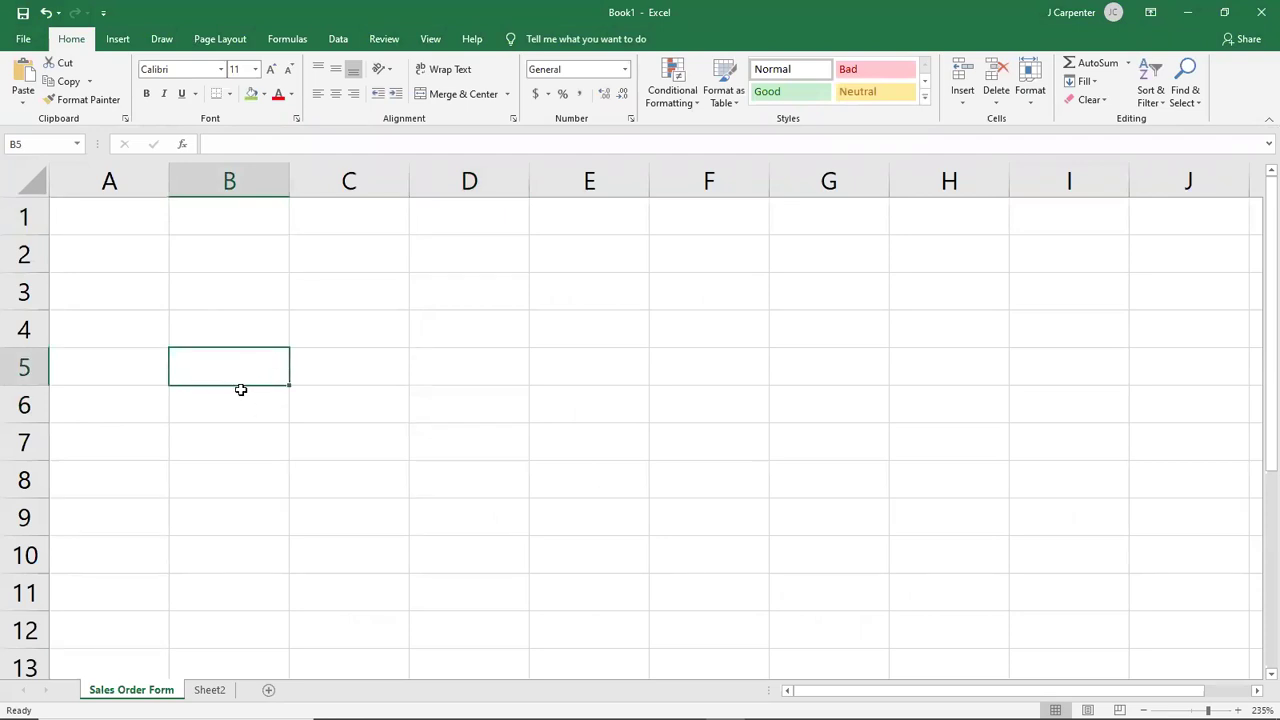
pyautogui.click(980, 438)
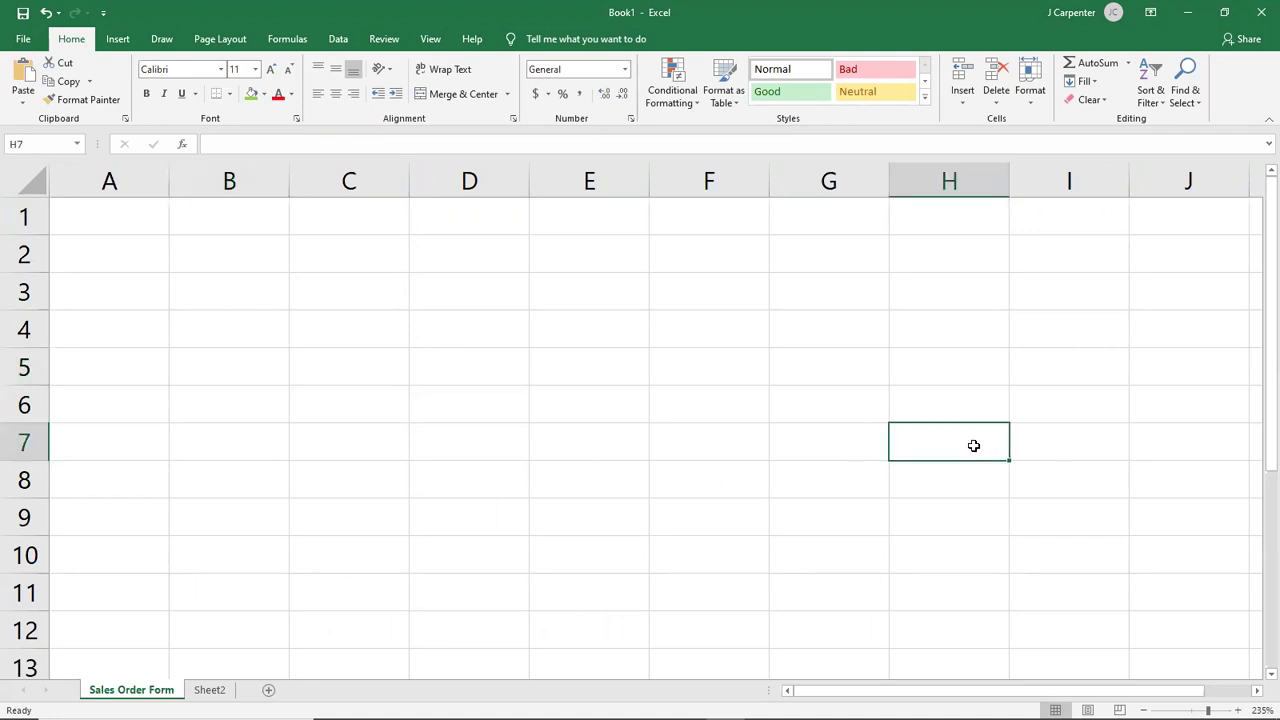
# Step: Show more of the sheet at 115% and select cells T15, H9, I25 and C2 to demonstrate their references
pyautogui.scroll(-8, 820, 450)
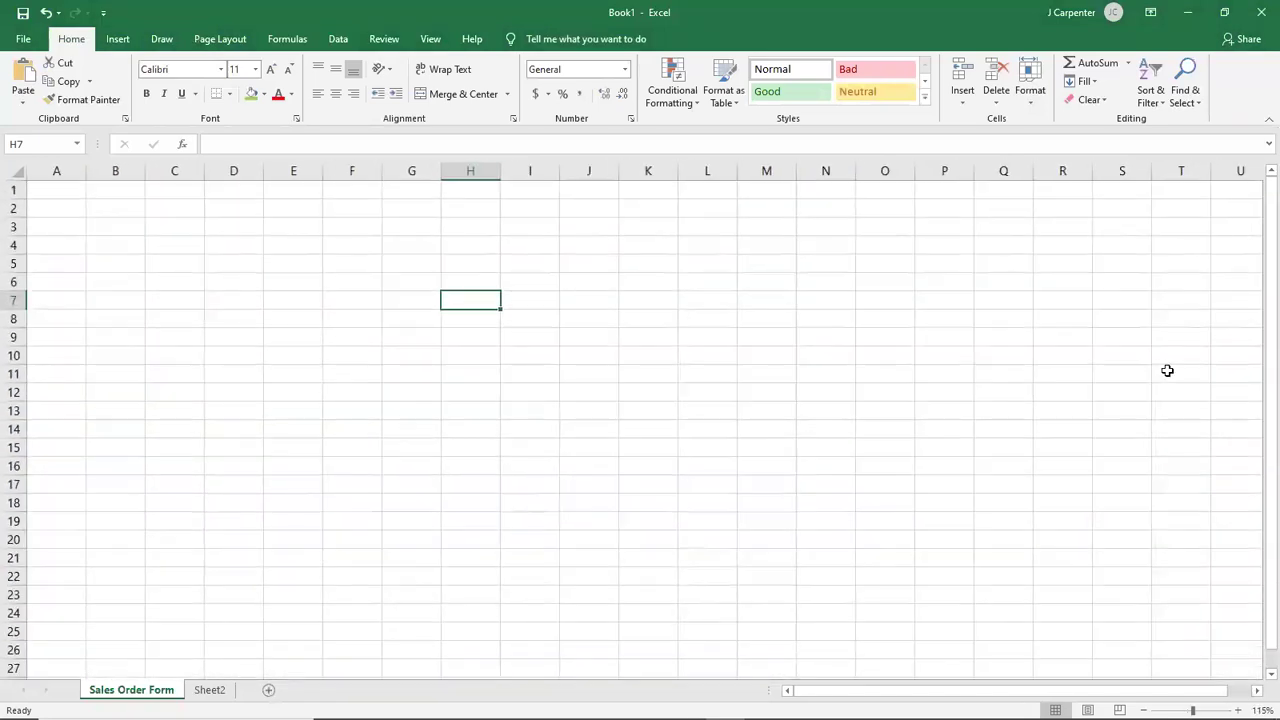
pyautogui.click(1200, 447)
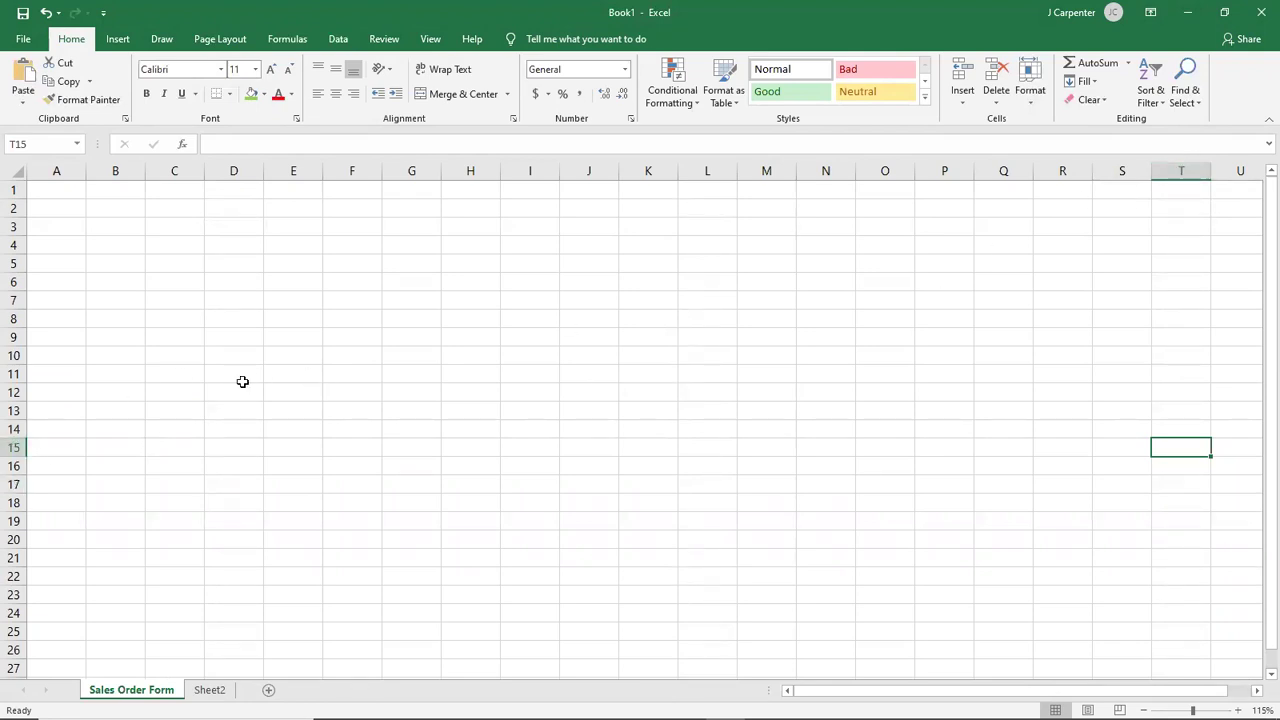
pyautogui.click(472, 343)
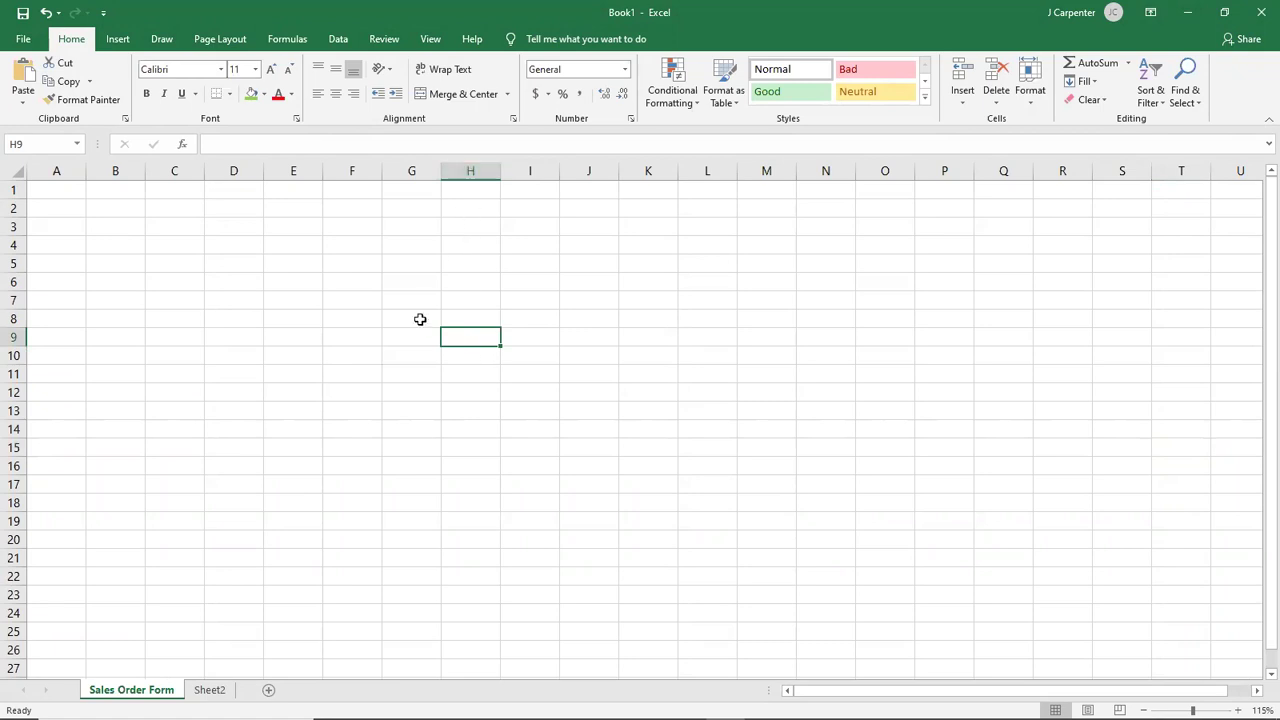
pyautogui.click(529, 631)
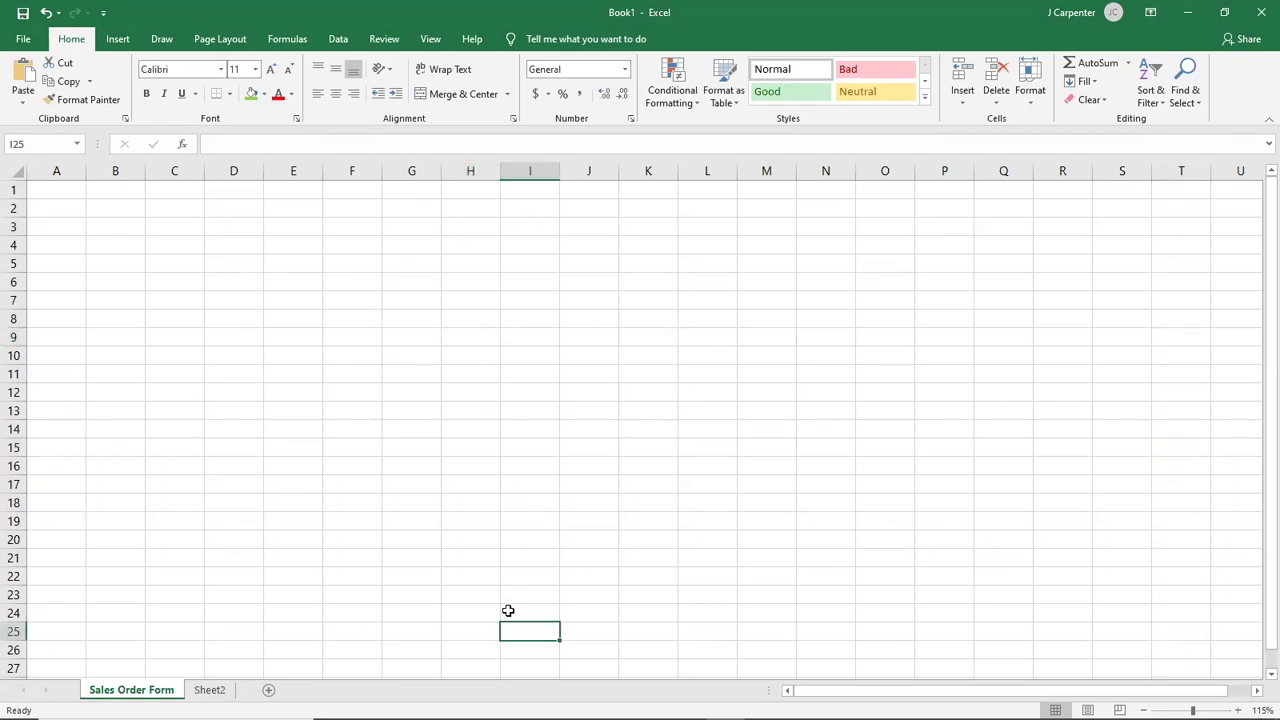
pyautogui.click(177, 210)
pyautogui.doubleClick(177, 207)
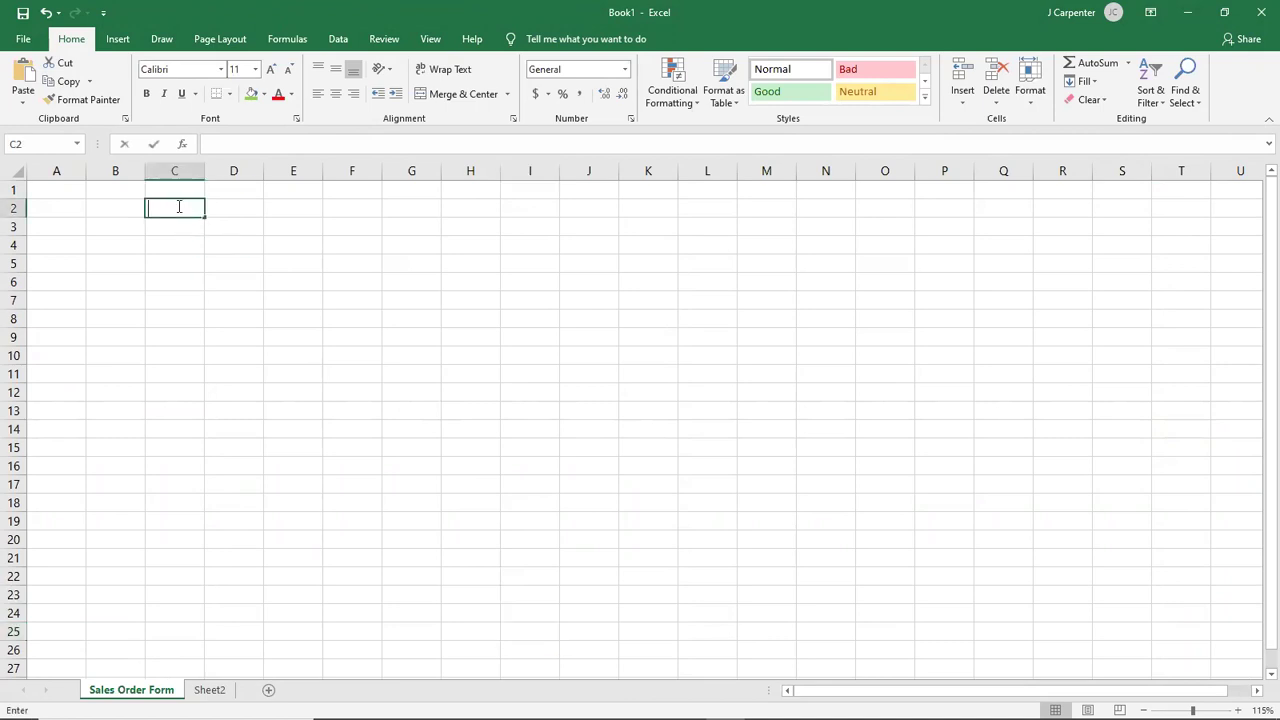
# Step: Select further cells across the sheet, including I14, F7, E5 and P26, and read each reference in the Name Box
pyautogui.click(409, 305)
pyautogui.click(885, 446)
pyautogui.click(511, 429)
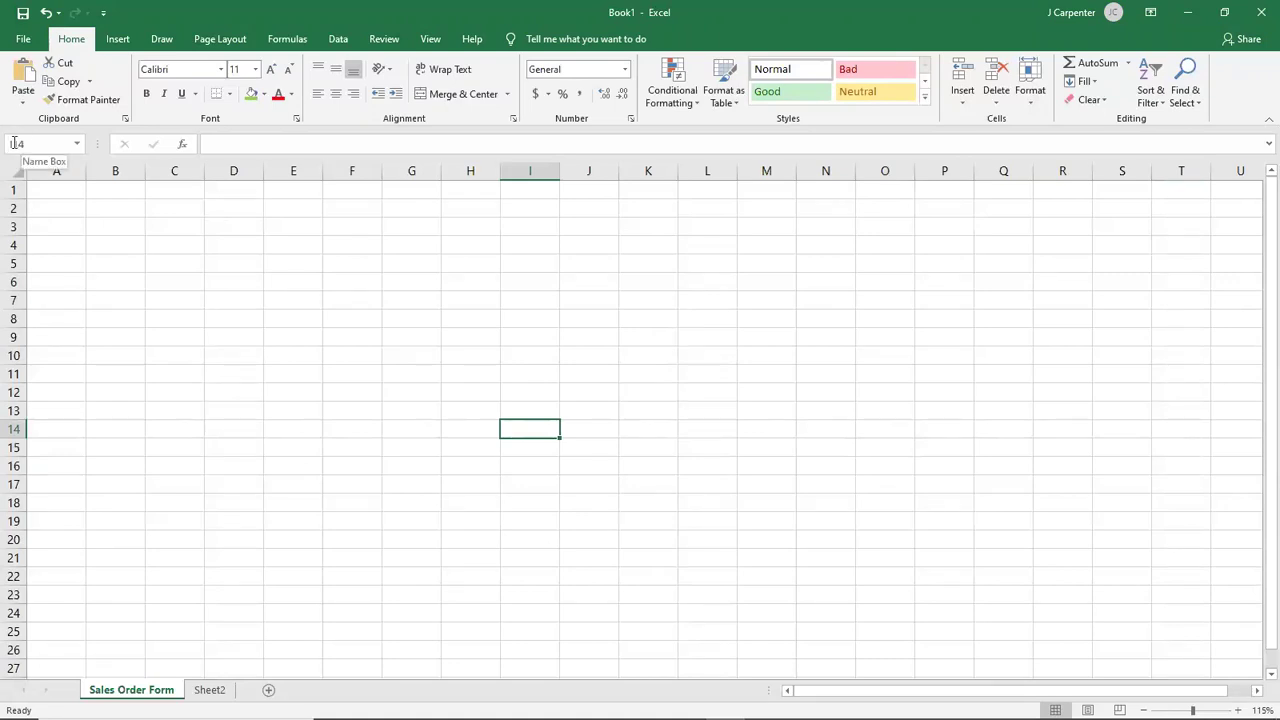
pyautogui.click(346, 295)
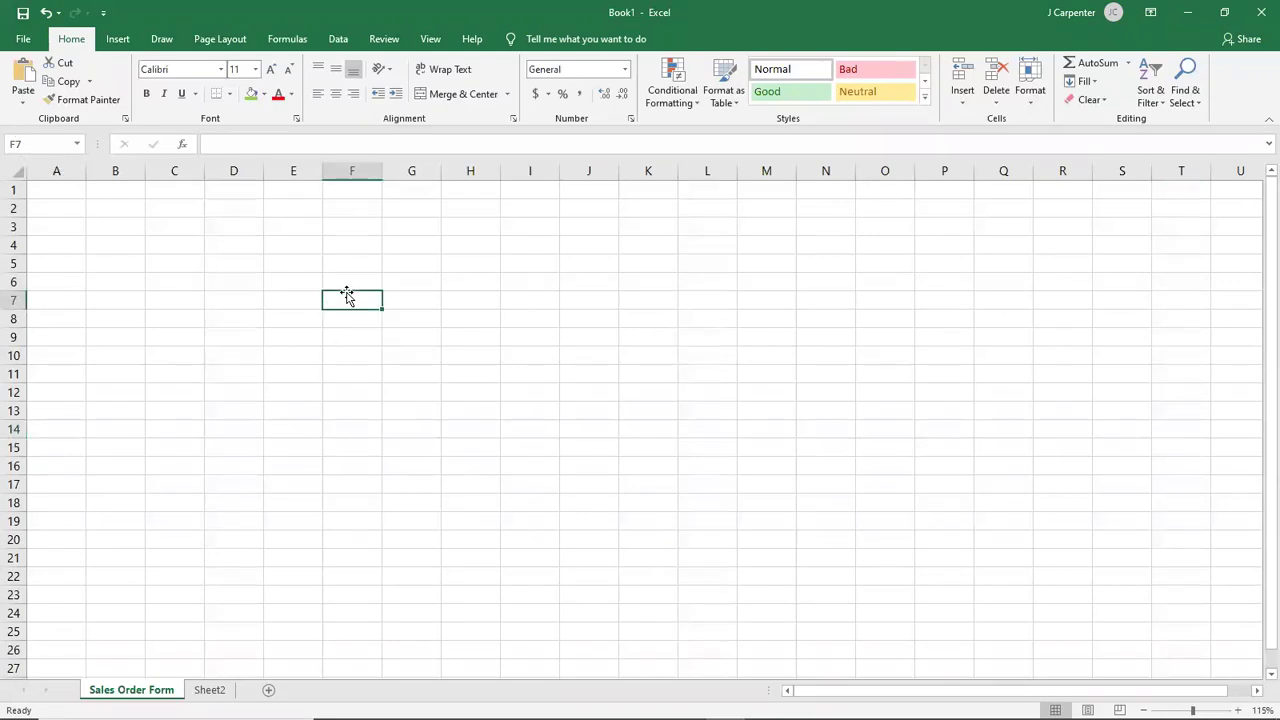
pyautogui.click(740, 283)
pyautogui.click(292, 266)
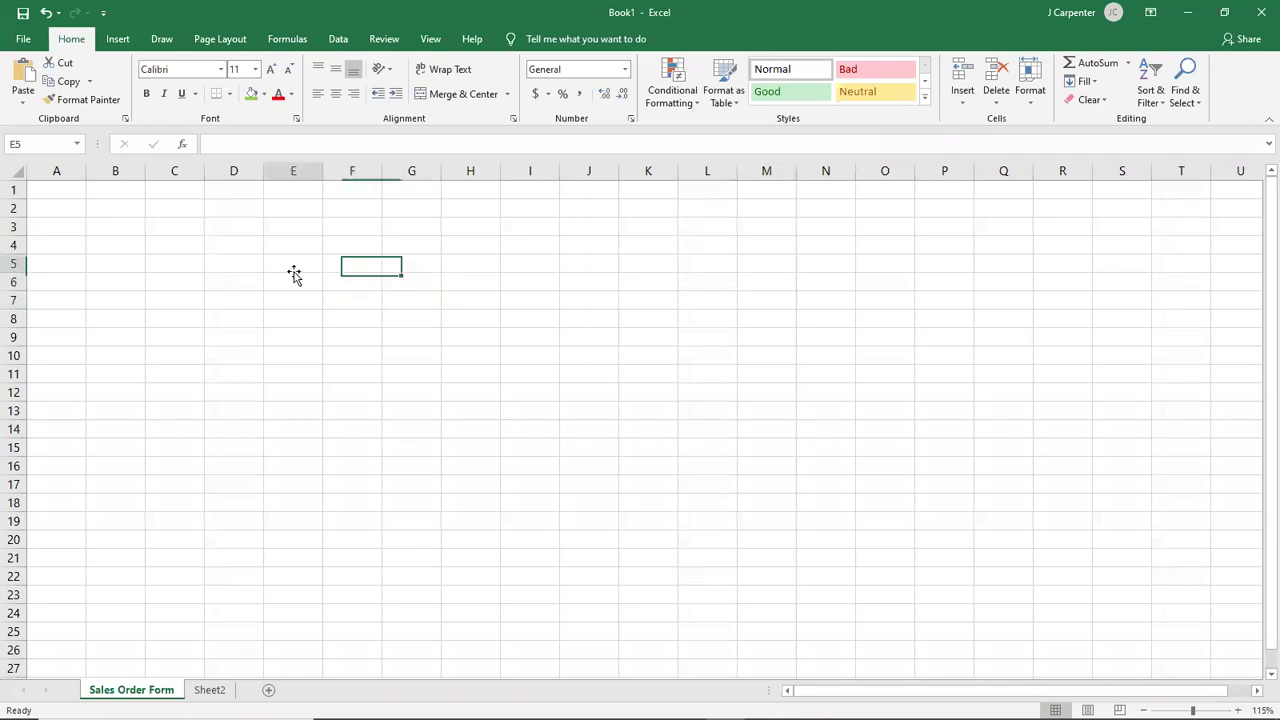
pyautogui.click(287, 409)
pyautogui.click(969, 644)
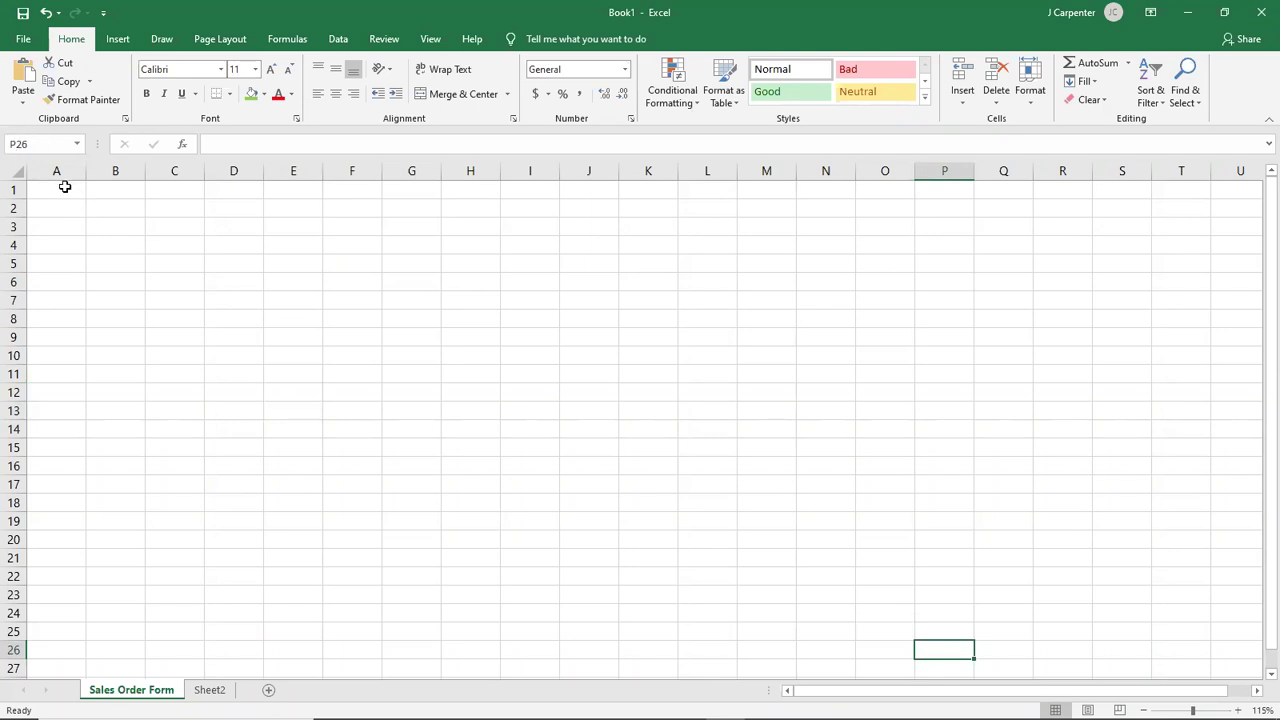
# Step: Select cells A1, K2 and B7 in turn as more cell reference examples
pyautogui.click(61, 190)
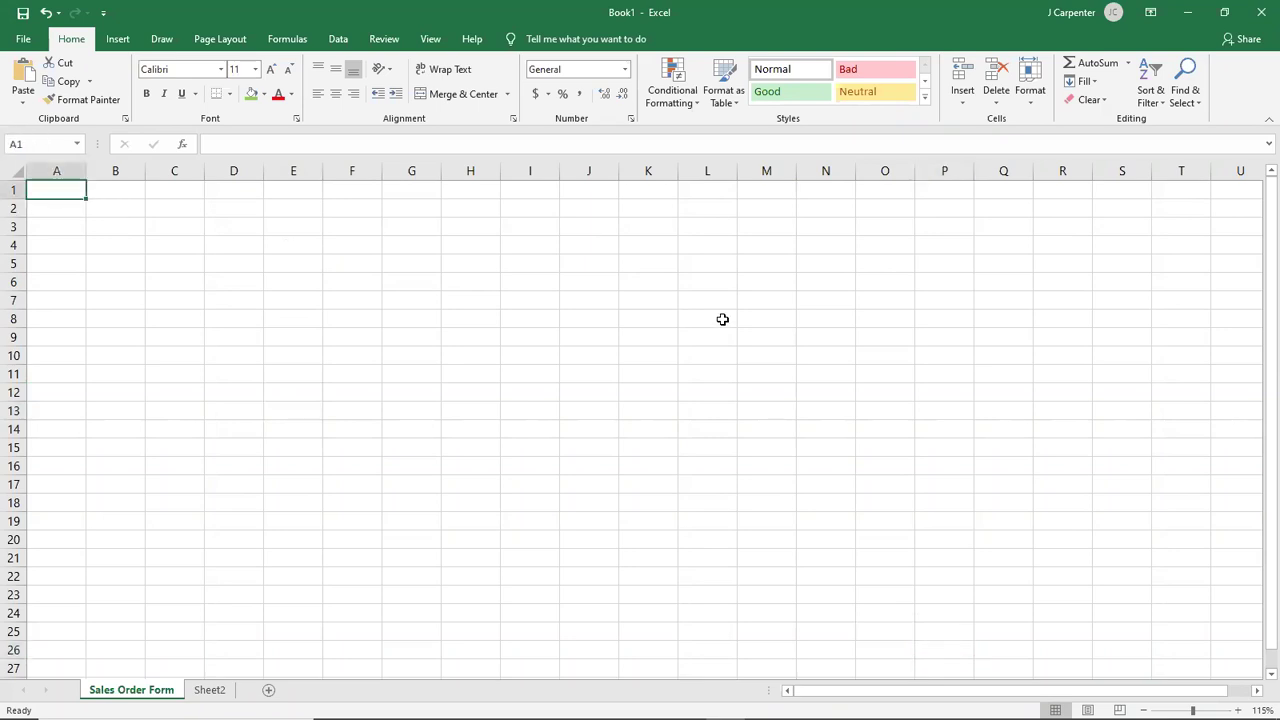
pyautogui.click(652, 208)
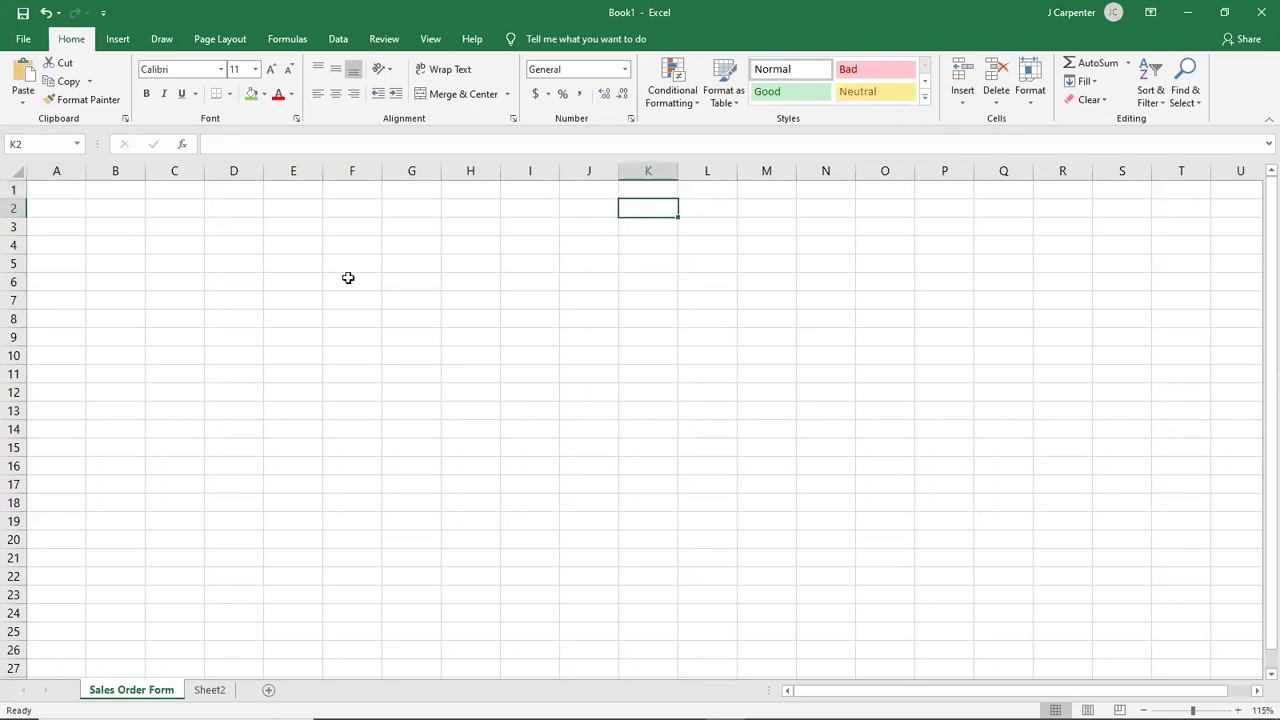
pyautogui.click(117, 300)
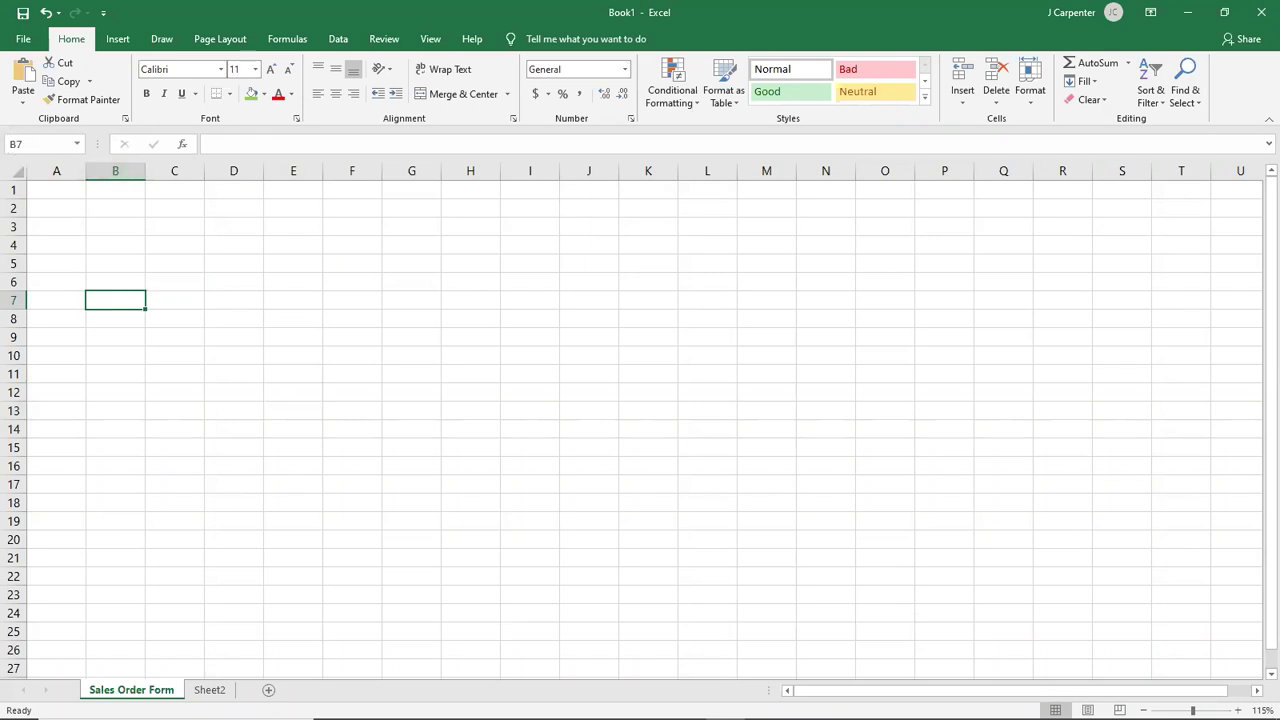
# Step: Switch to the Pearson eText in Chrome and read the Sales Order spreadsheet instructions on page 4 of section 0.1
pyautogui.moveTo(646, 700)
pyautogui.click(600, 638)
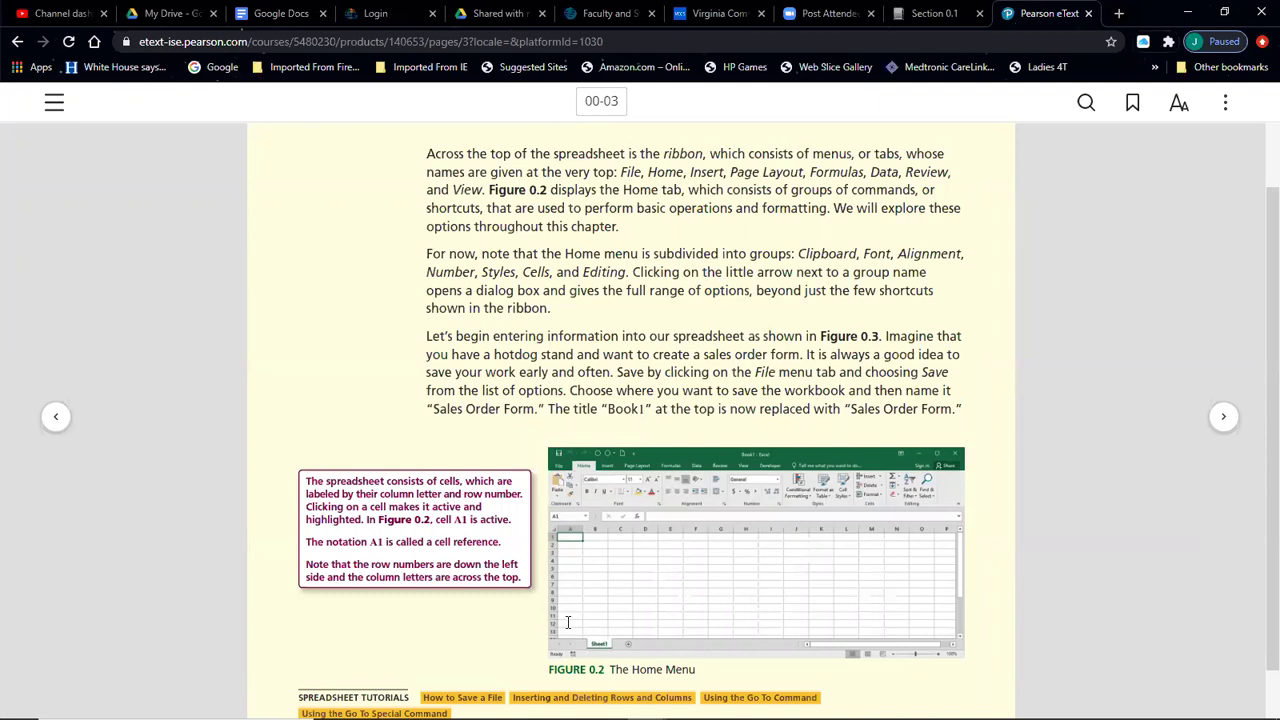
pyautogui.click(1208, 421)
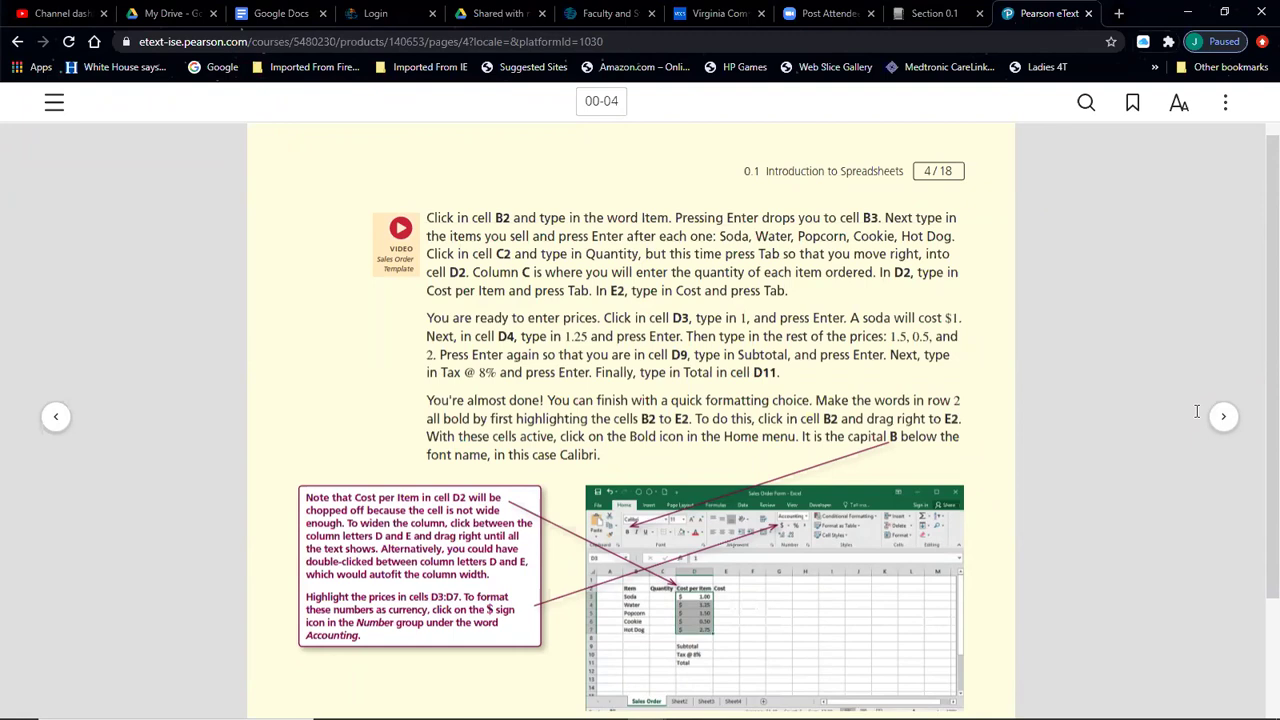
pyautogui.scroll(-1, 999, 277)
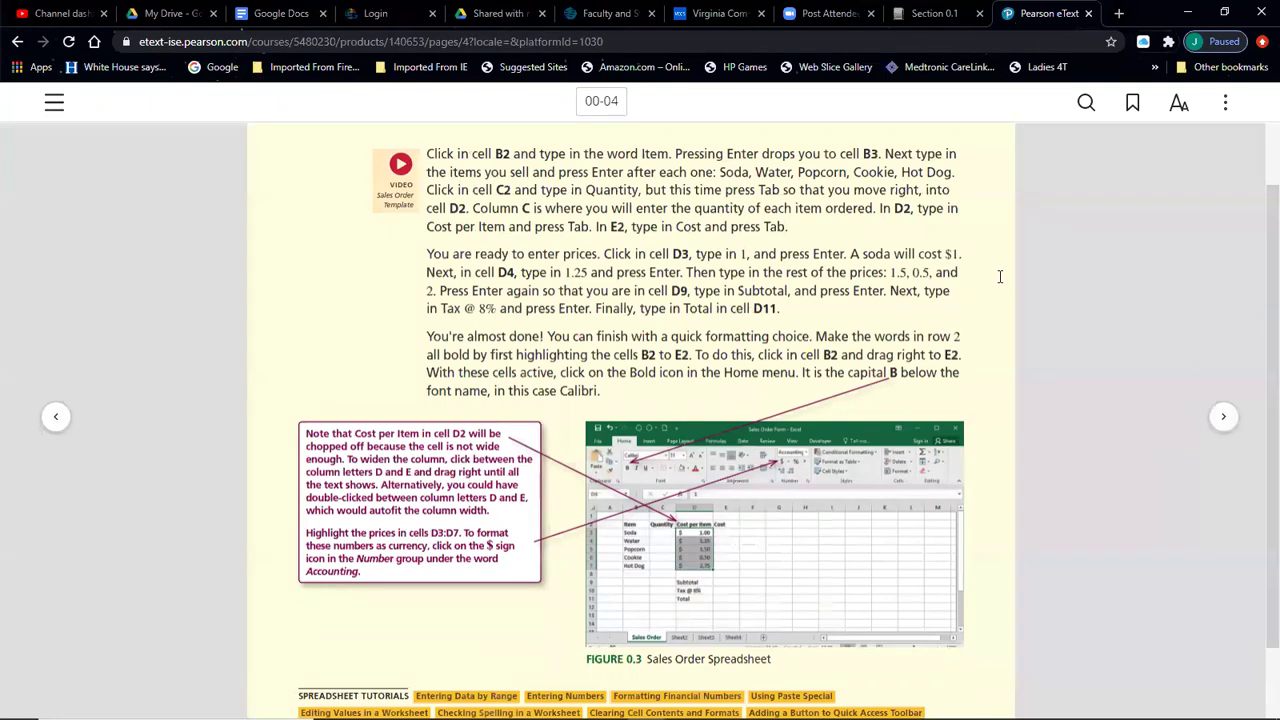
# Step: Place the eText browser window and the Excel workbook side by side, each filling half of the screen
pyautogui.scroll(1, 999, 277)
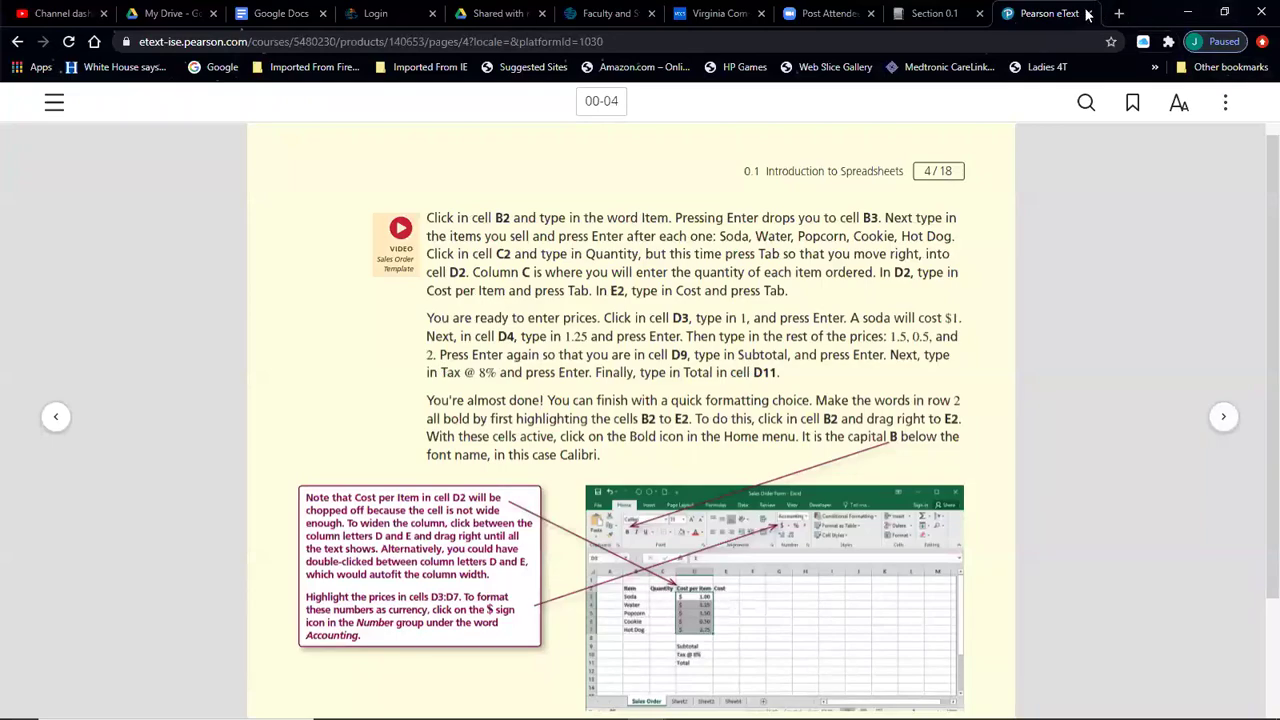
pyautogui.doubleClick(1158, 16)
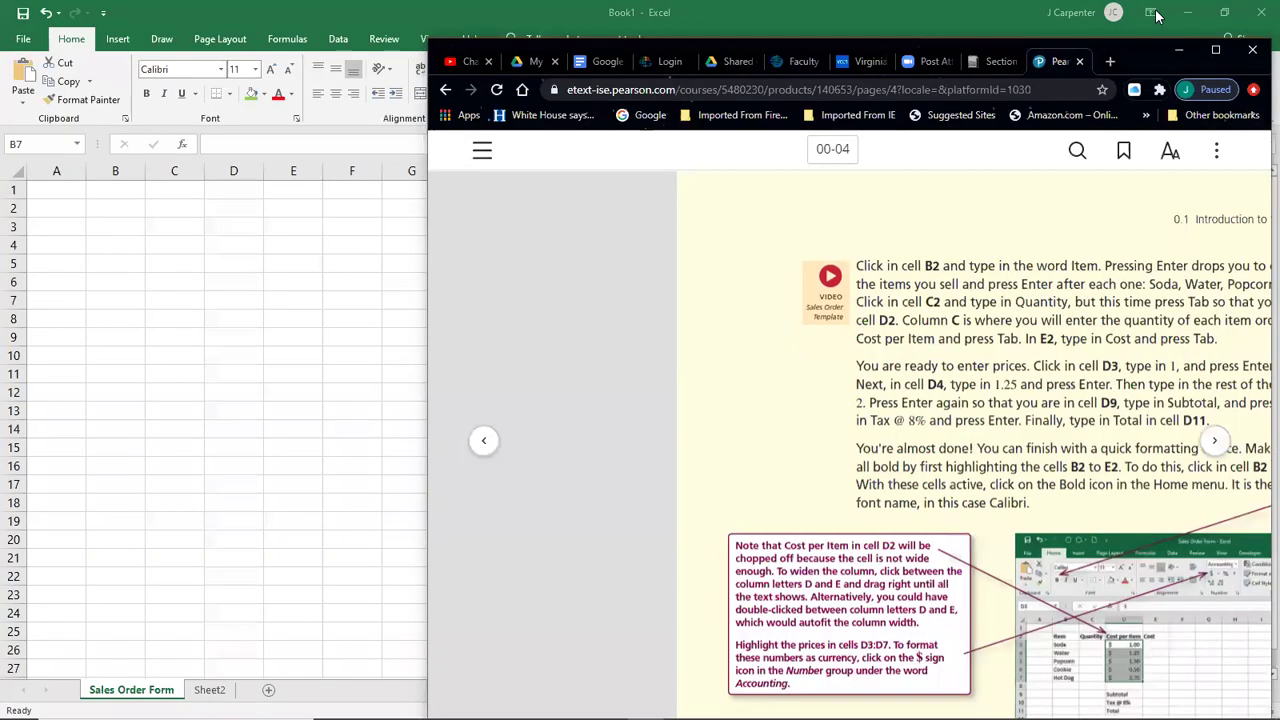
pyautogui.press('super+Left')
pyautogui.click(743, 274)
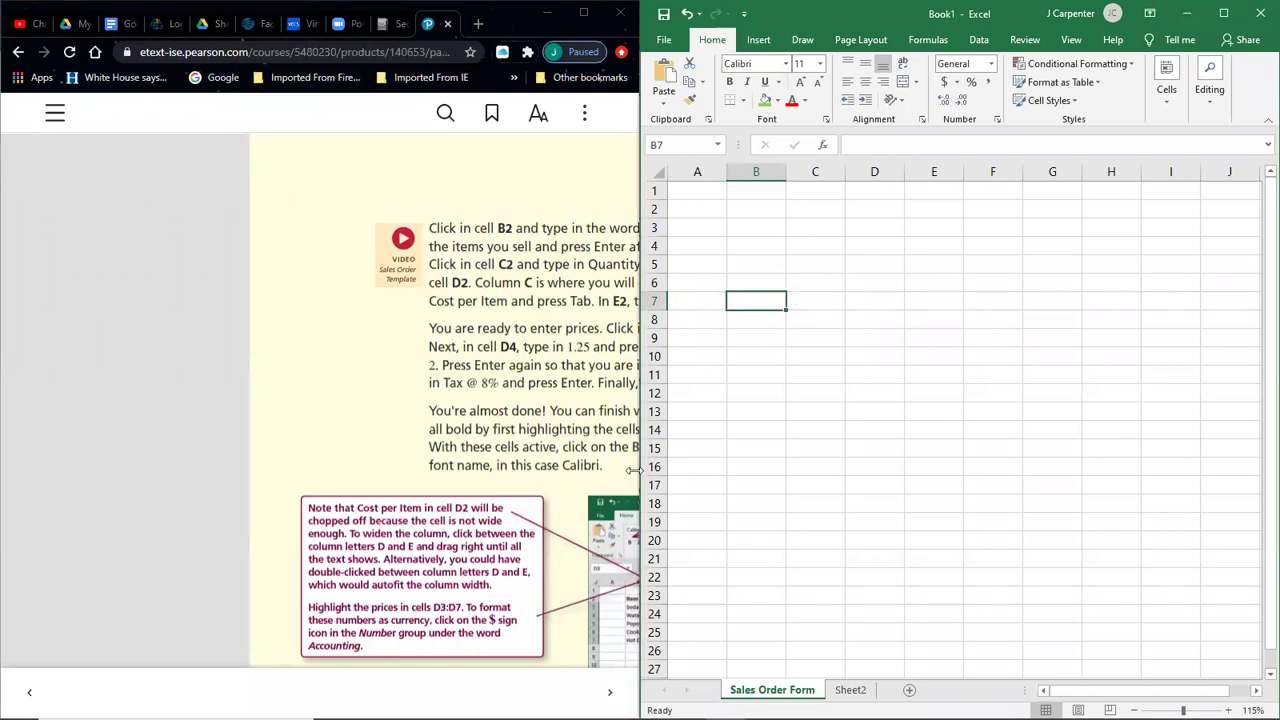
# Step: Widen the eText window until page 00-04 shows its full text width, and narrow the Excel window to fit beside it
pyautogui.scroll(-1, 414, 575)
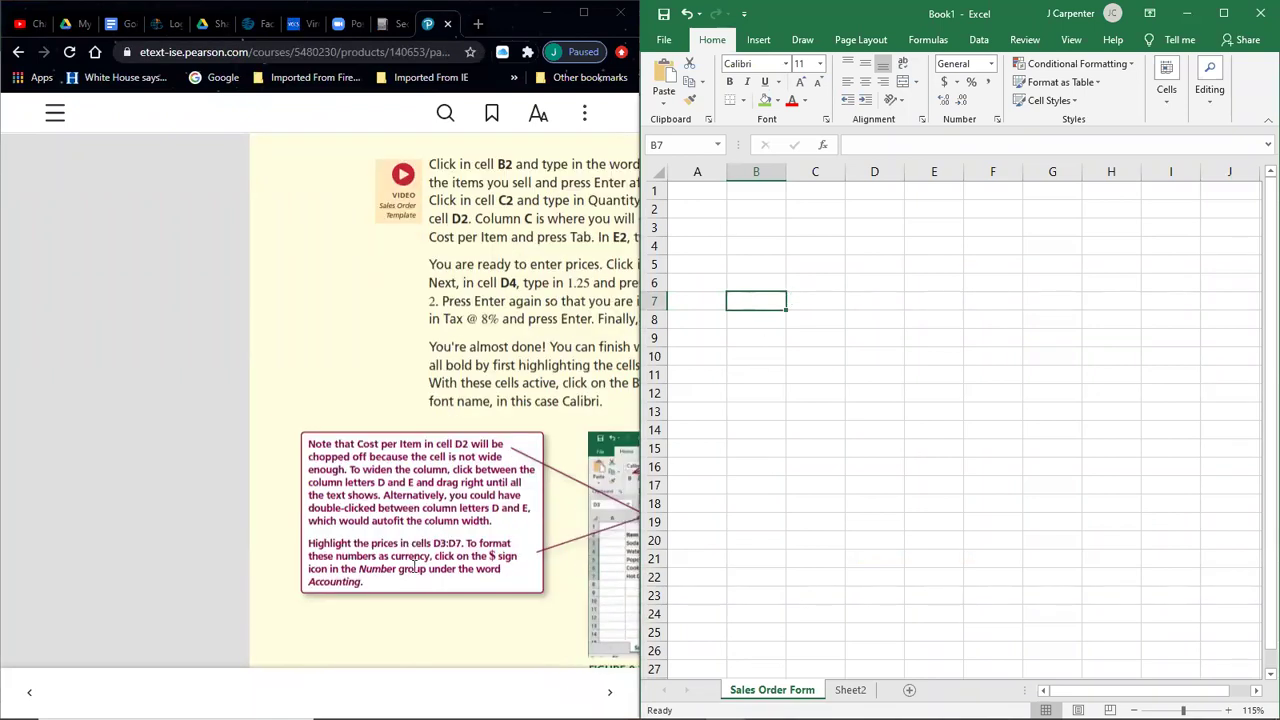
pyautogui.click(391, 366)
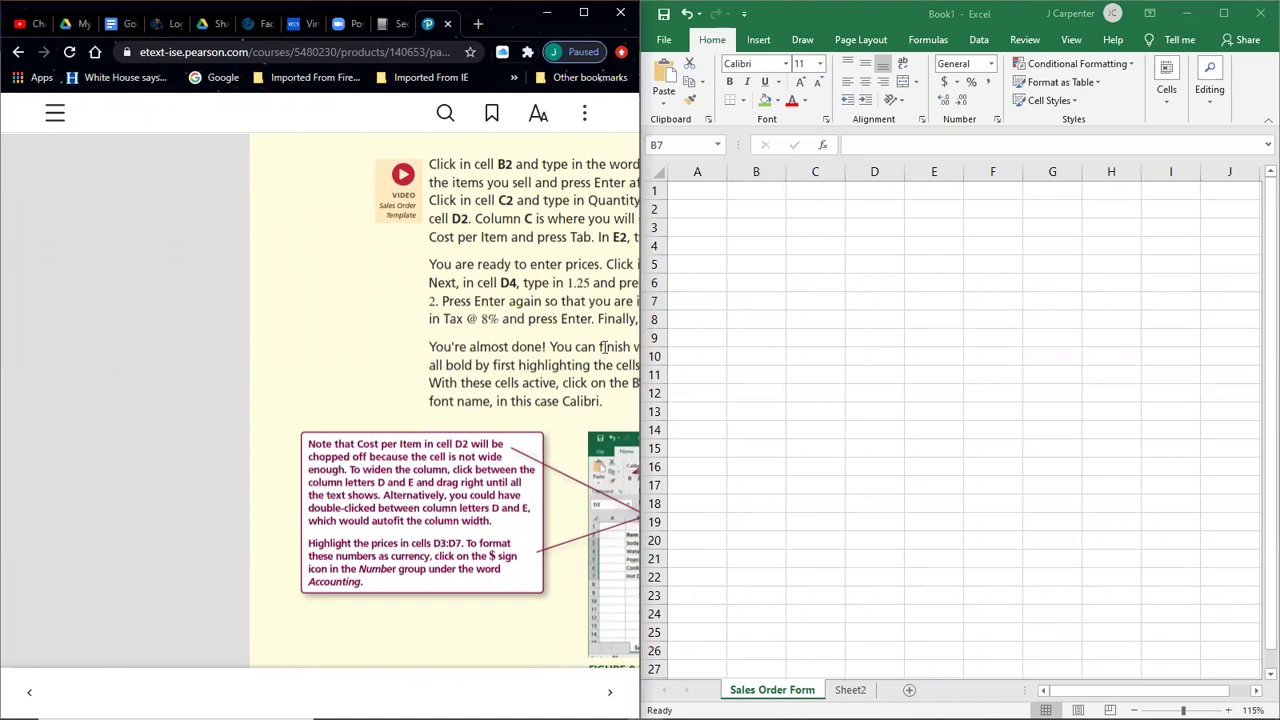
pyautogui.press('Left')
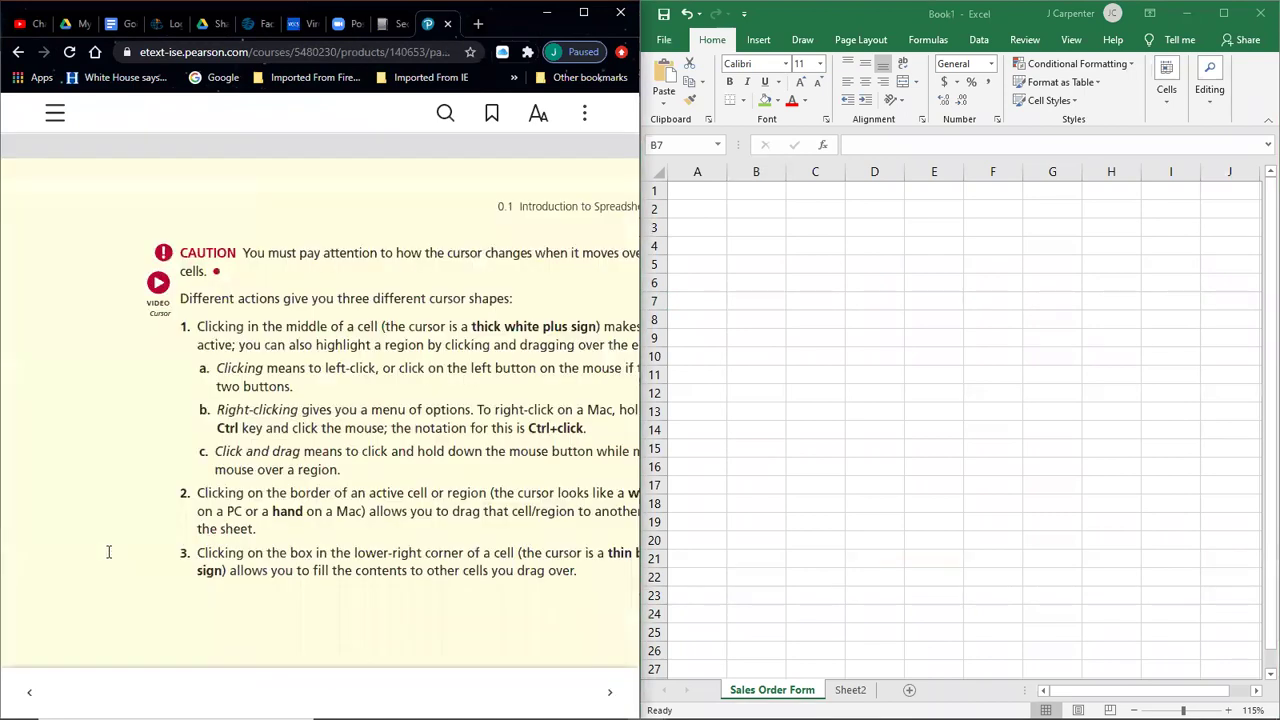
pyautogui.click(28, 692)
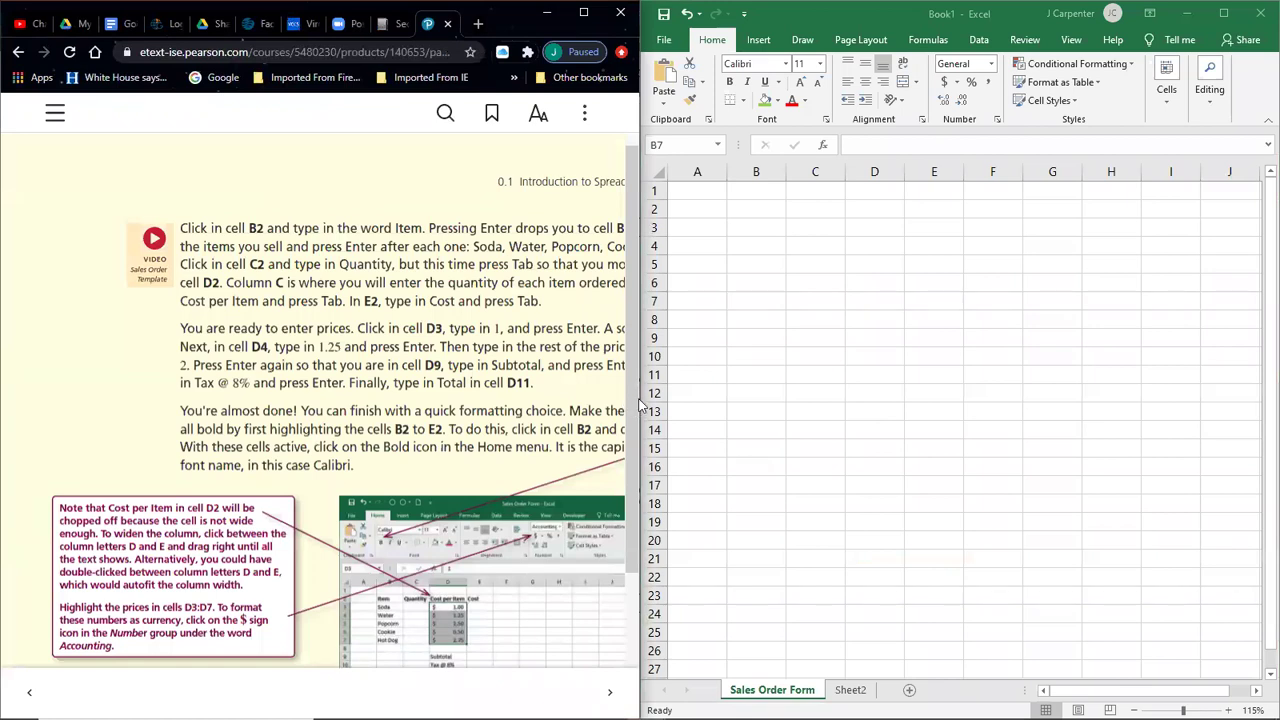
pyautogui.moveTo(640, 398); pyautogui.dragTo(833, 416)
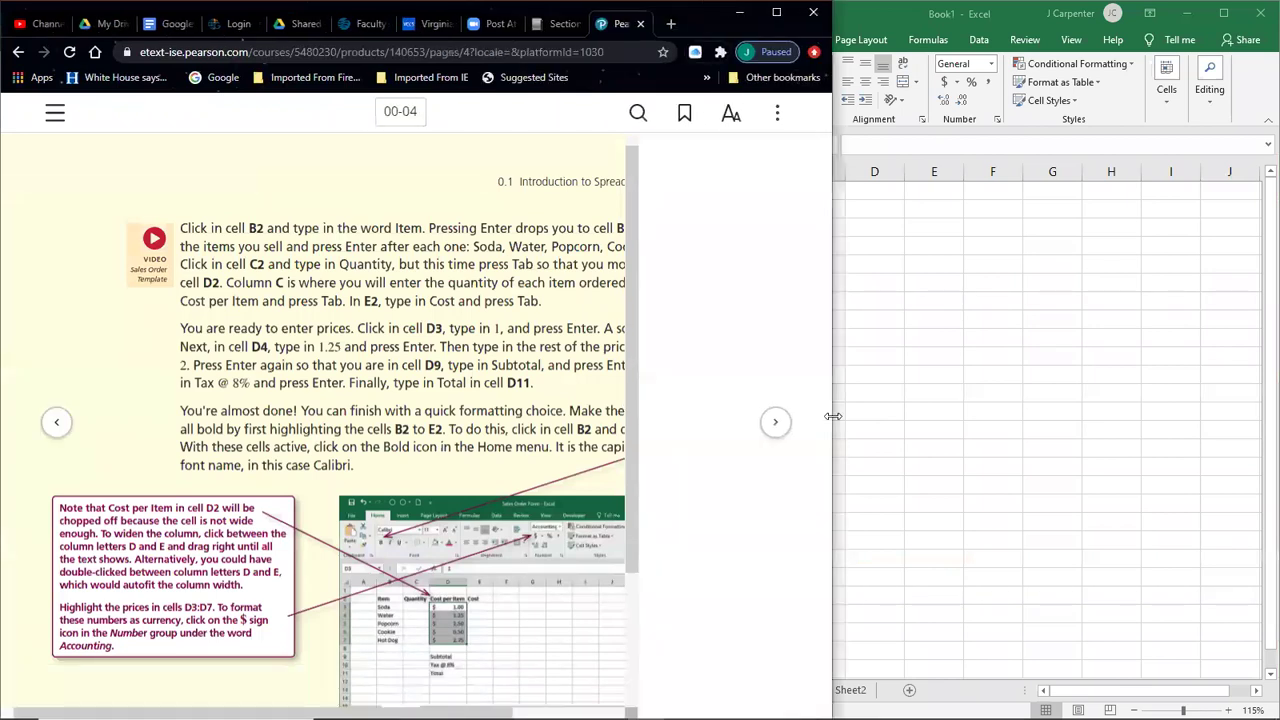
pyautogui.scroll(-2, 487, 374)
pyautogui.scroll(2, 487, 374)
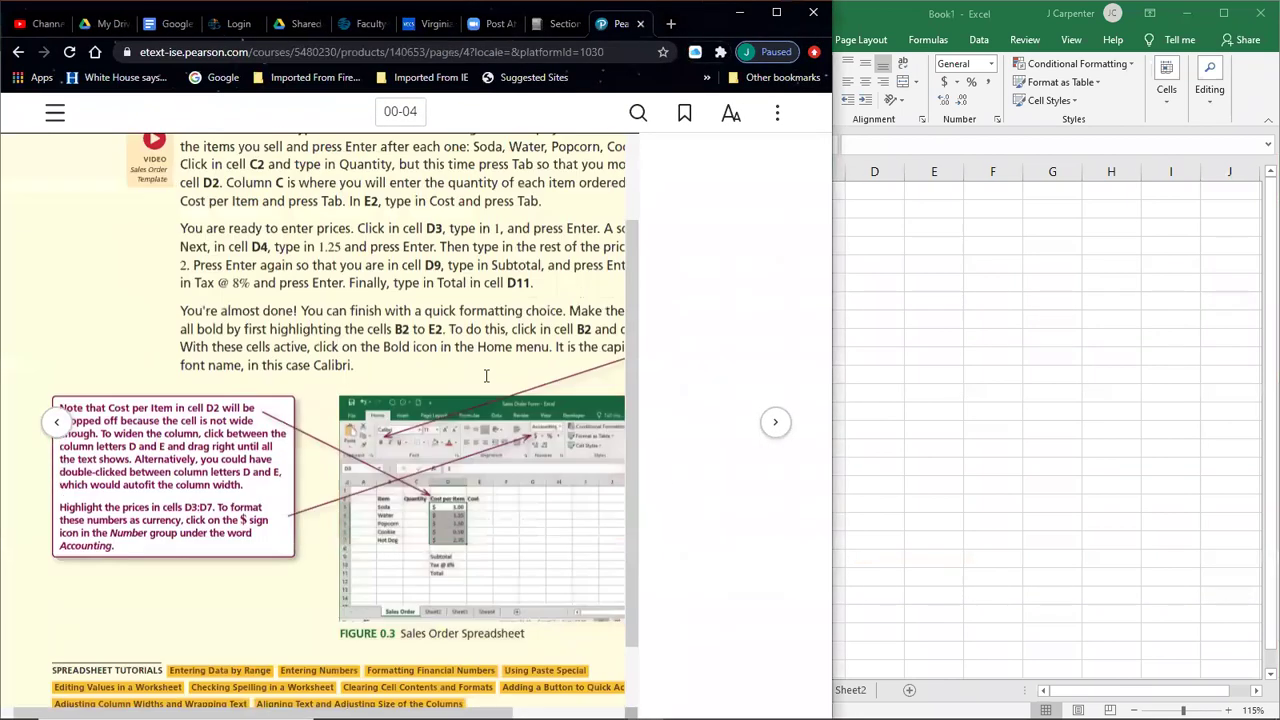
pyautogui.click(710, 411)
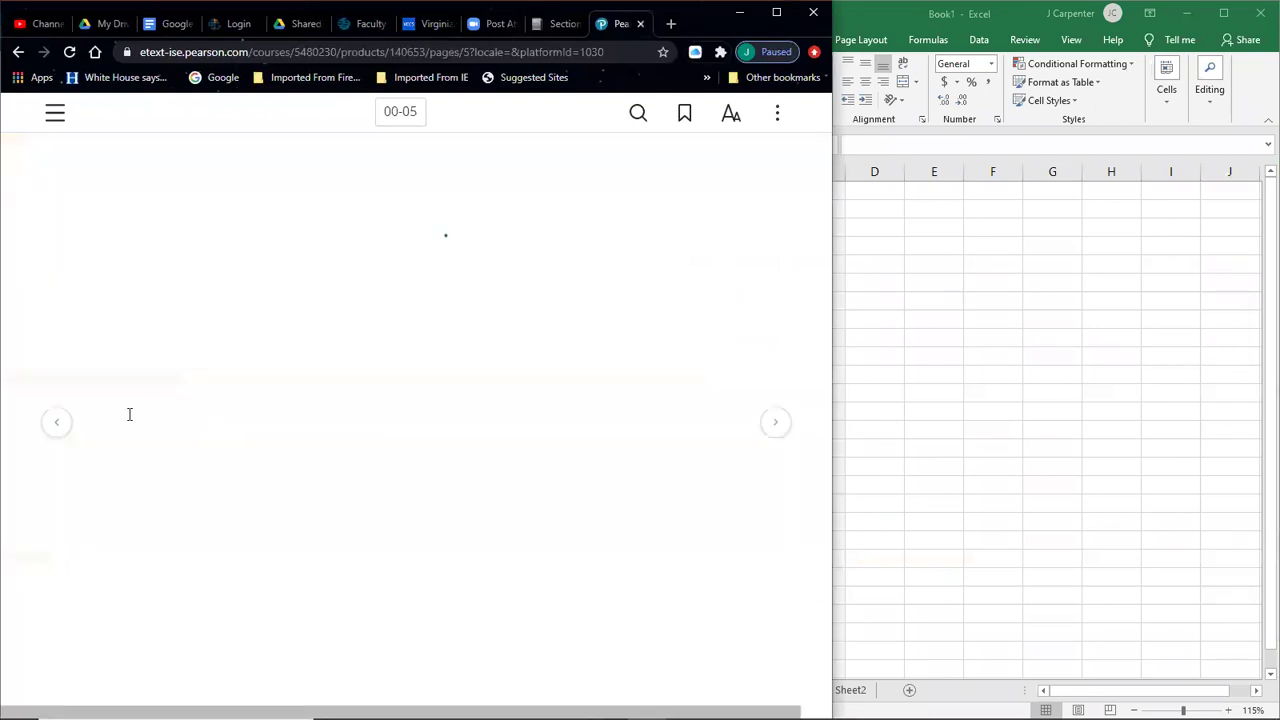
pyautogui.click(56, 425)
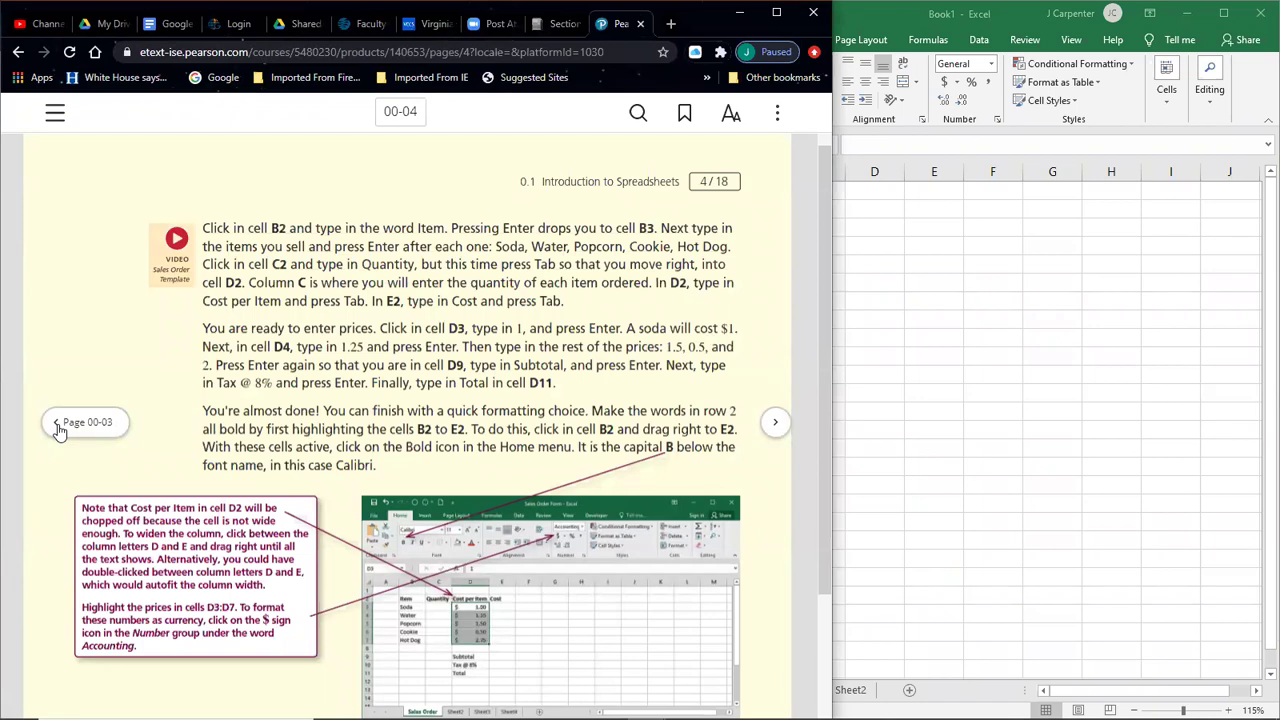
pyautogui.click(951, 375)
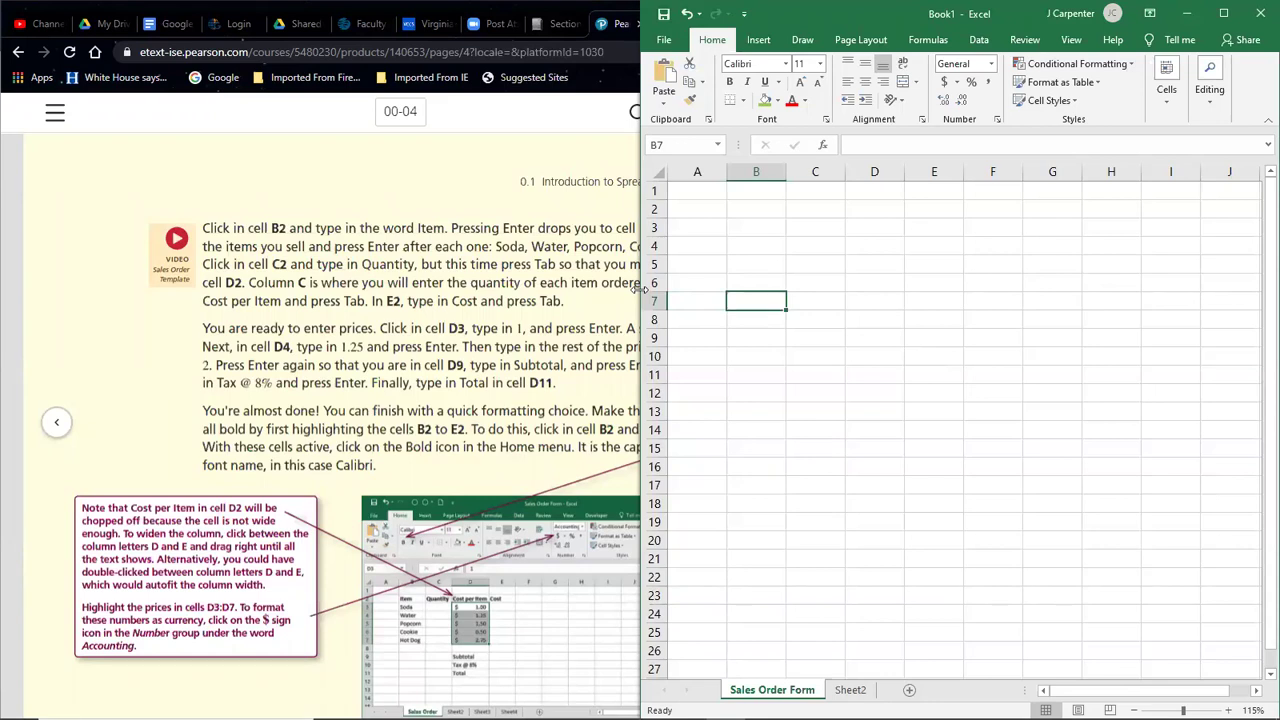
pyautogui.moveTo(636, 287); pyautogui.dragTo(829, 318)
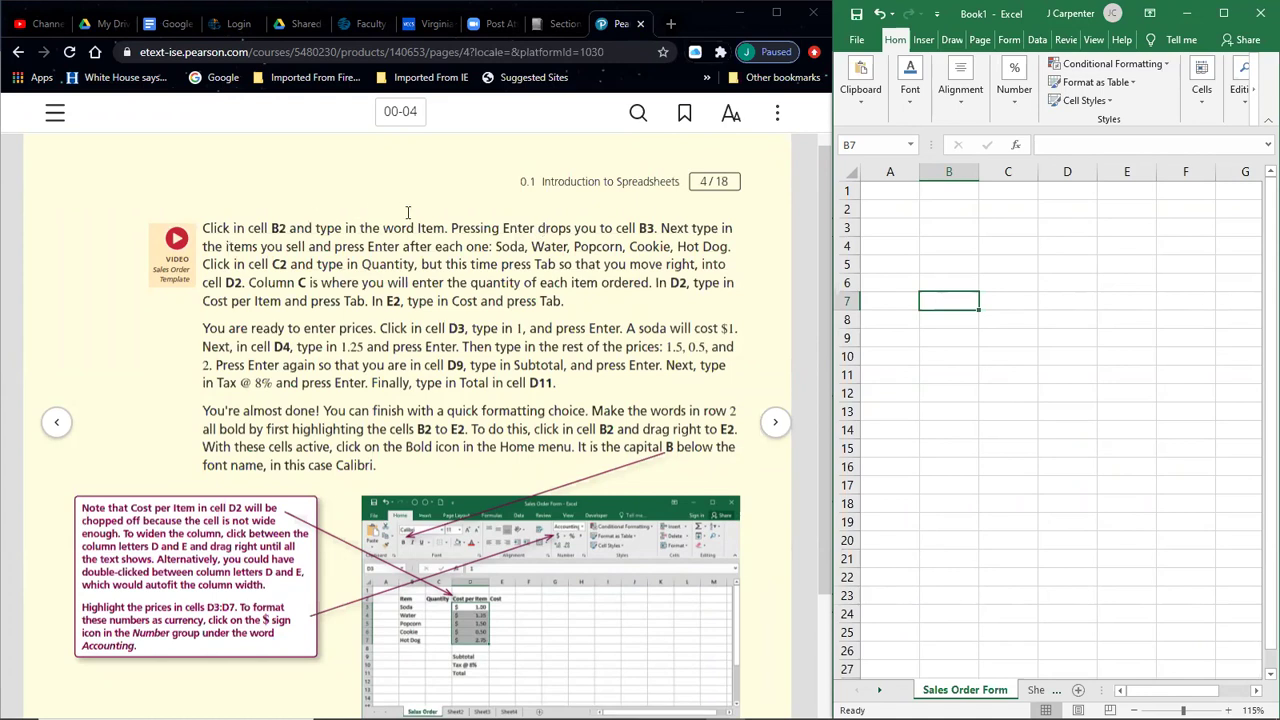
# Step: Enlarge the Sales Order Form sheet to 145% and enter Item in cell B2
pyautogui.click(953, 210)
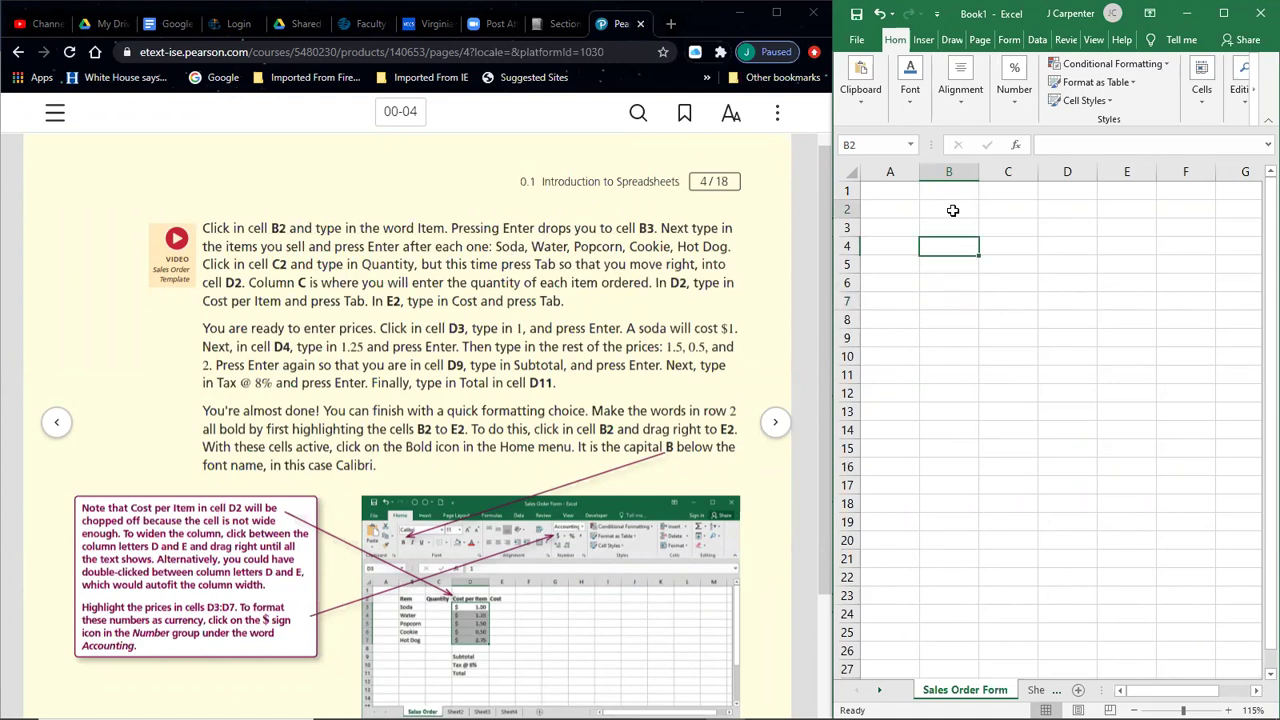
pyautogui.scroll(2, 1000, 245)
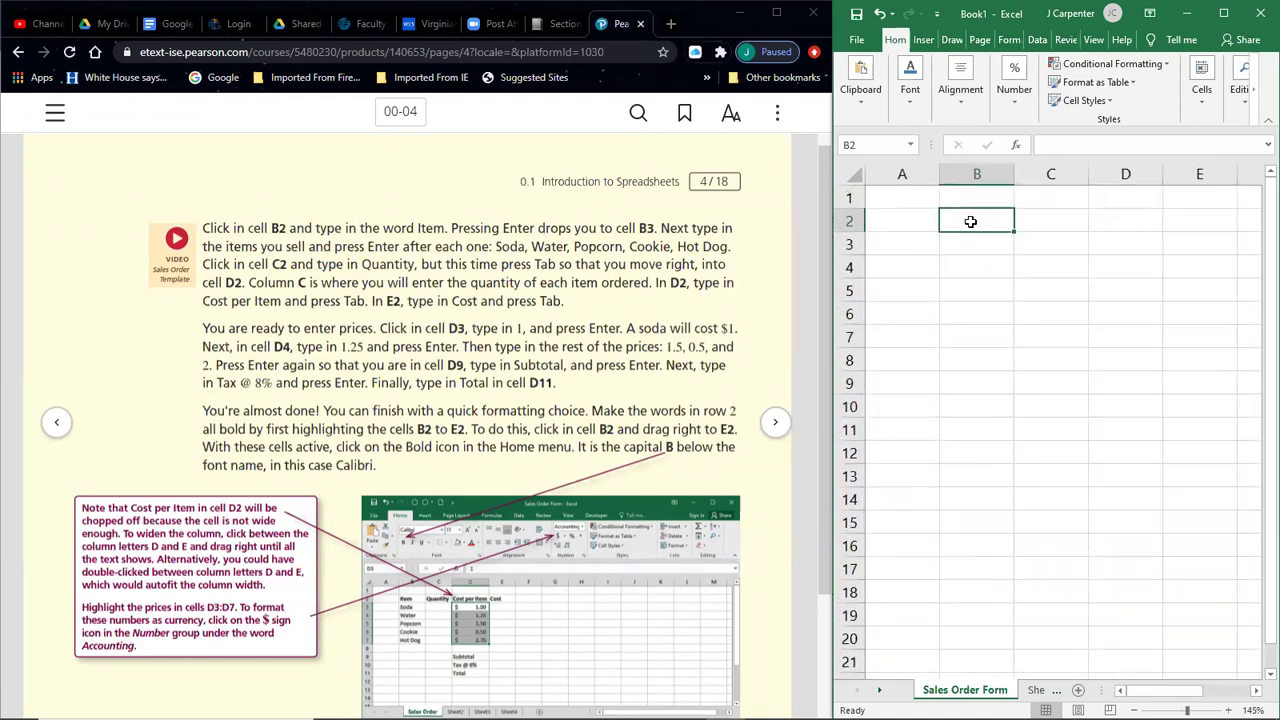
pyautogui.write('Item')
pyautogui.press('Return')
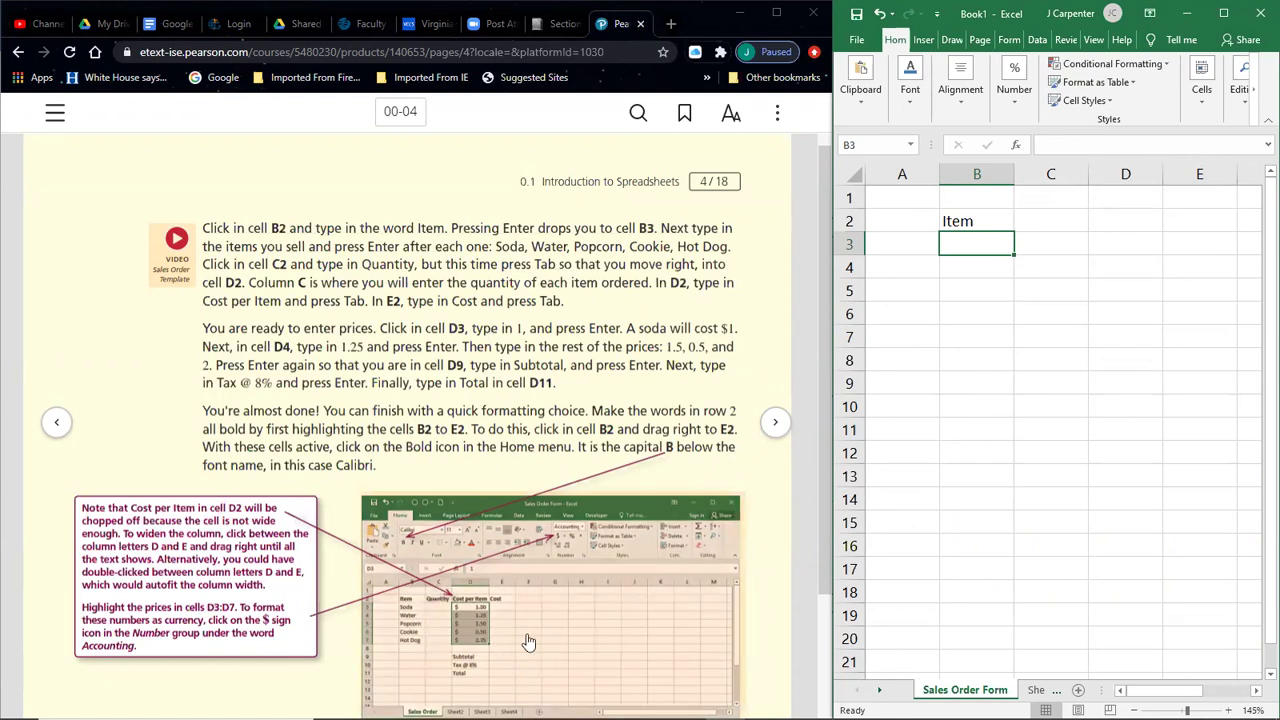
# Step: Clear cell B2 and enter Item again, finishing in the cell below to demonstrate moving down
pyautogui.moveTo(372, 228); pyautogui.dragTo(736, 430)
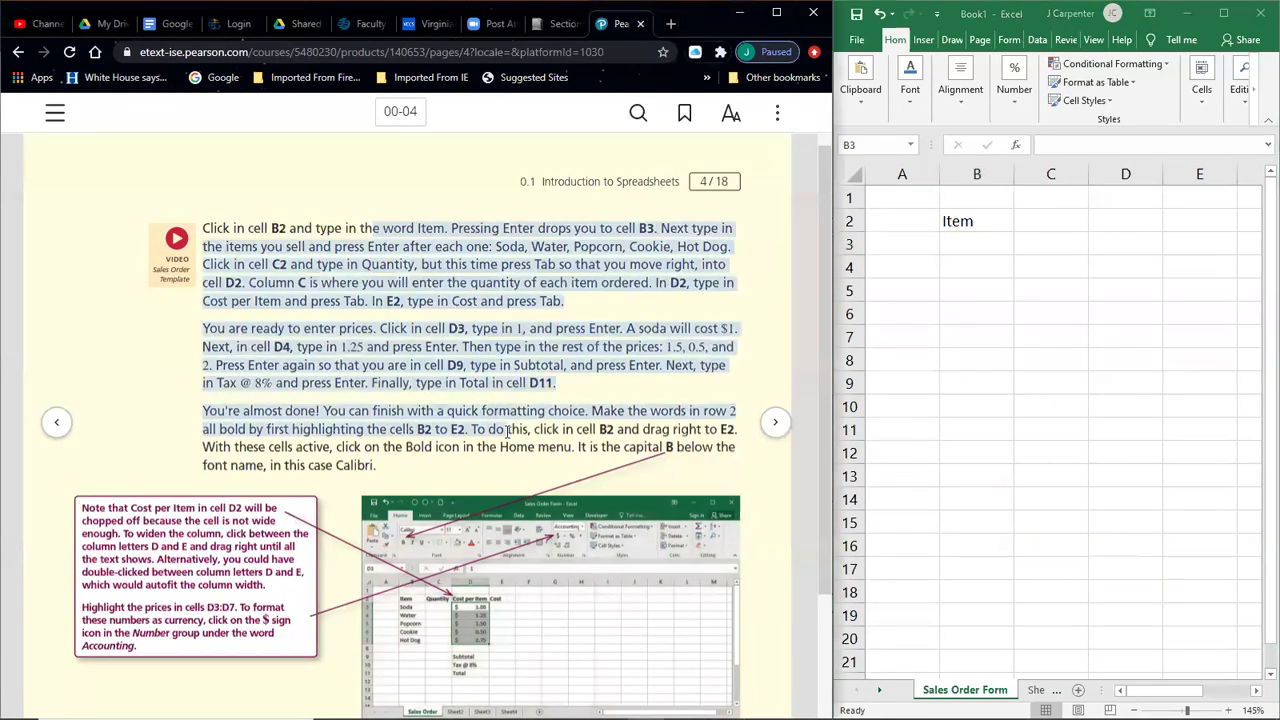
pyautogui.click(490, 314)
pyautogui.click(995, 234)
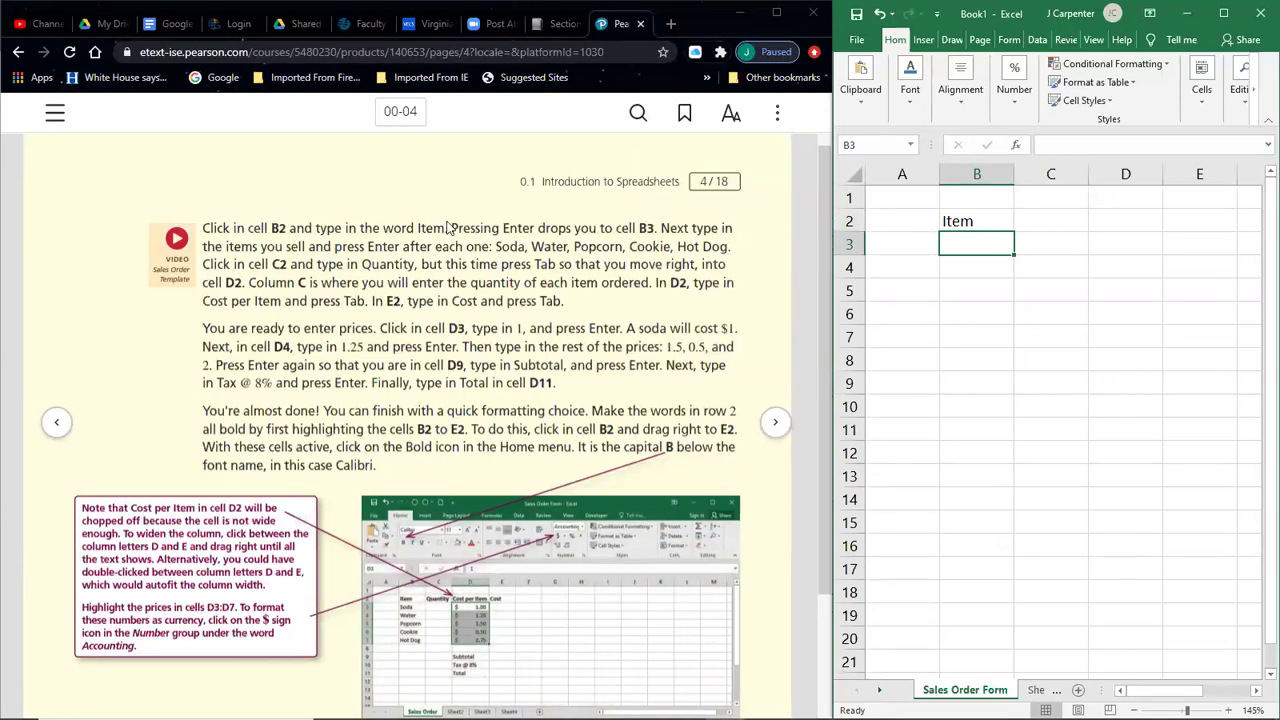
pyautogui.click(980, 218)
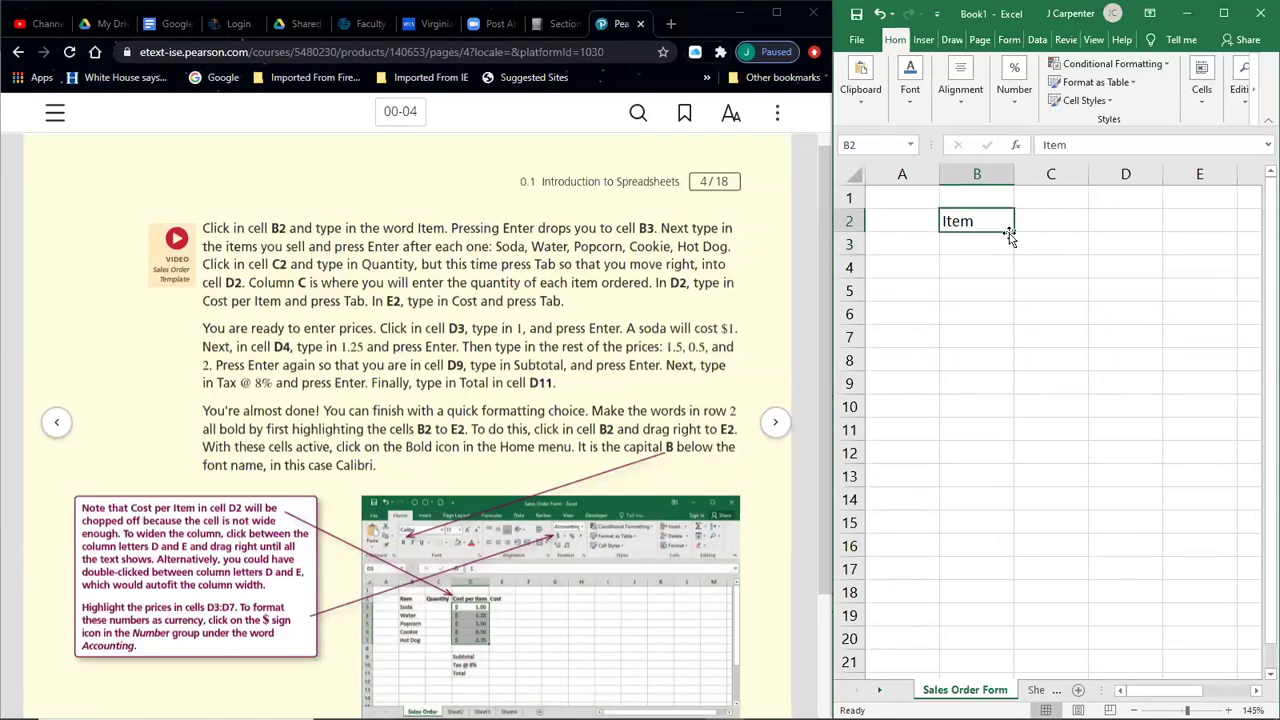
pyautogui.press('BackSpace')
pyautogui.write('Item')
pyautogui.press('Return')
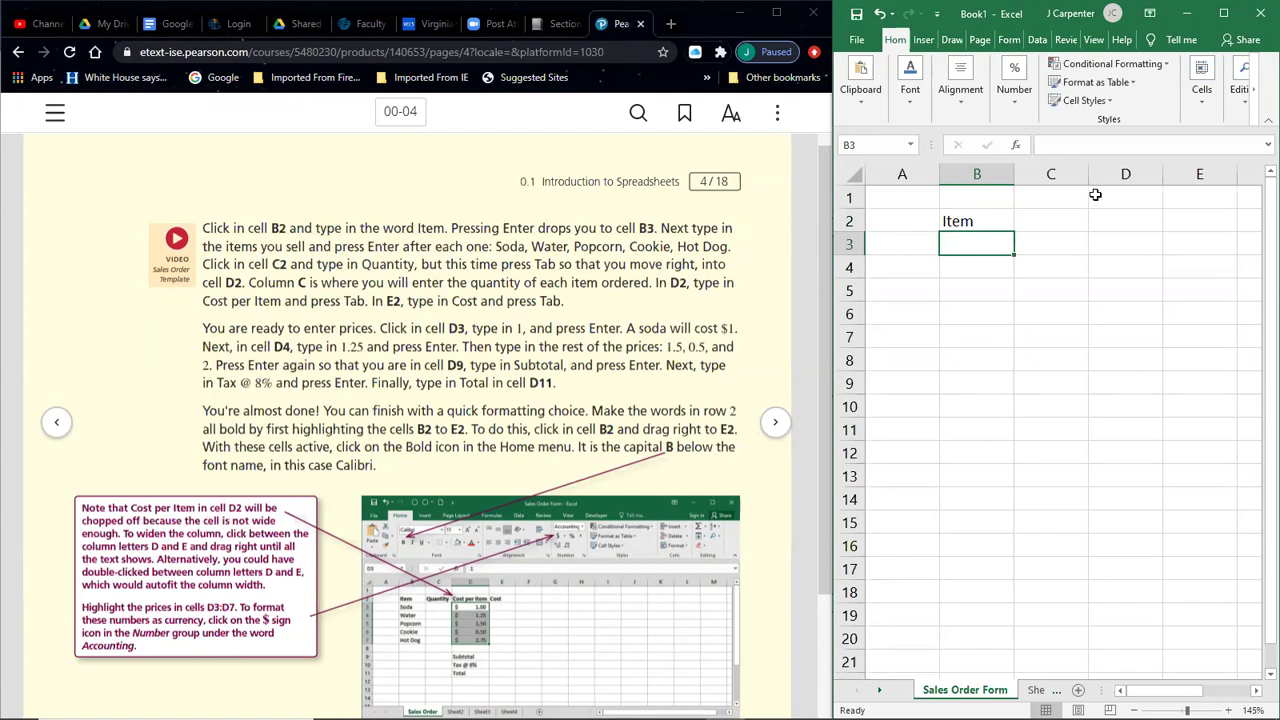
# Step: Replace the content of cell B2 with Item once more, finishing in C2 to demonstrate moving right
pyautogui.press('Up')
pyautogui.press('BackSpace')
pyautogui.write('Item')
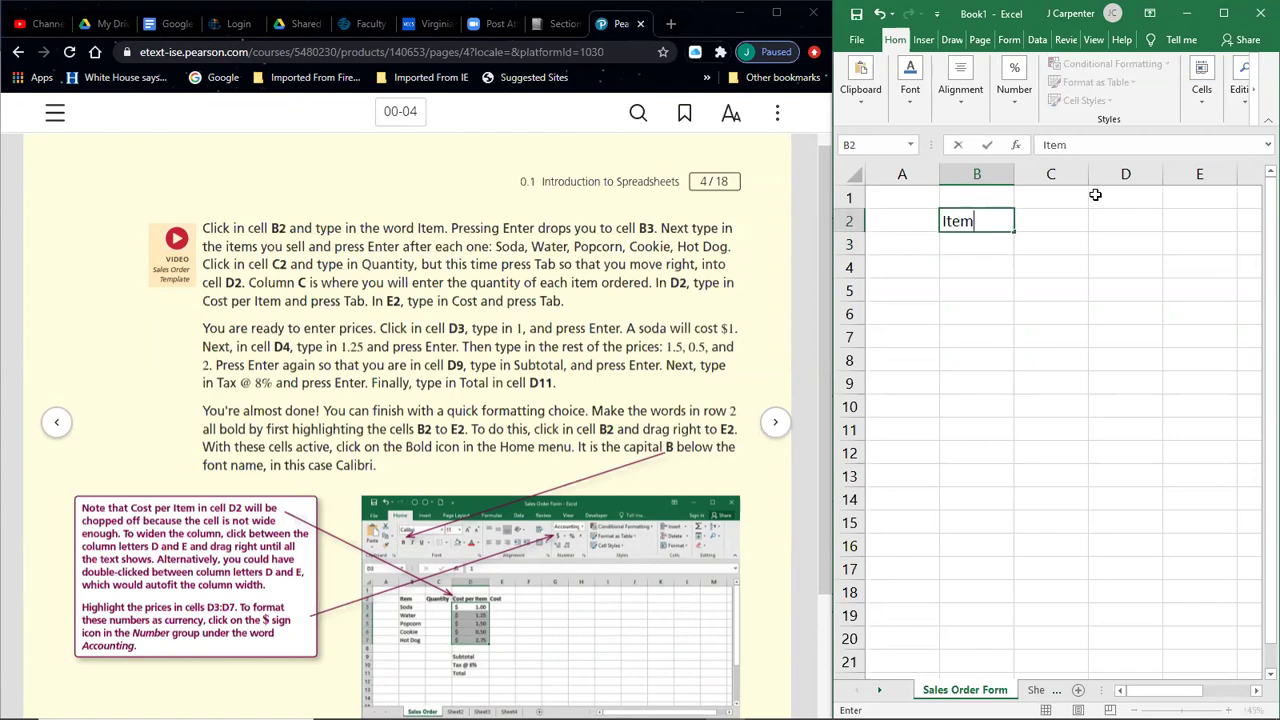
pyautogui.press('Tab')
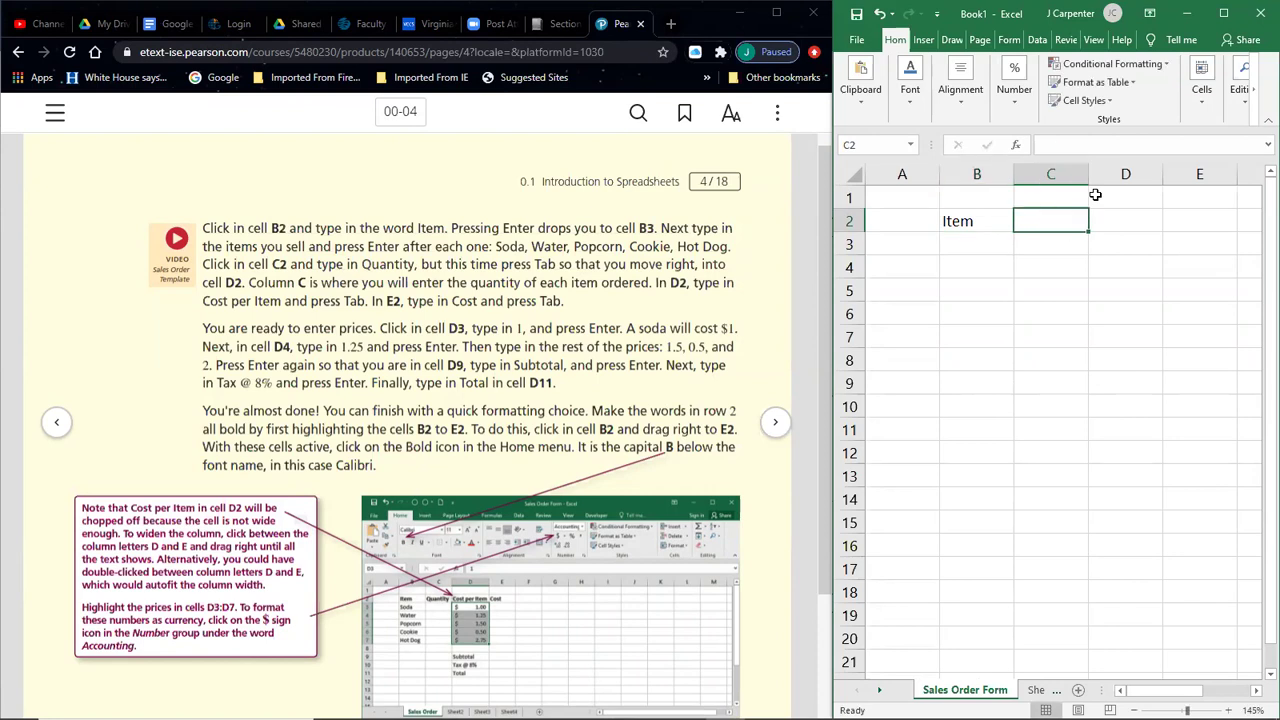
# Step: Demonstrate cell-by-cell movement by going from C2 back to column B, down to B8 and across to G8
pyautogui.press('Left')
pyautogui.press('Down')
pyautogui.press('Down')
pyautogui.press('Down')
pyautogui.press('Down')
pyautogui.press('Down')
pyautogui.press('Down')
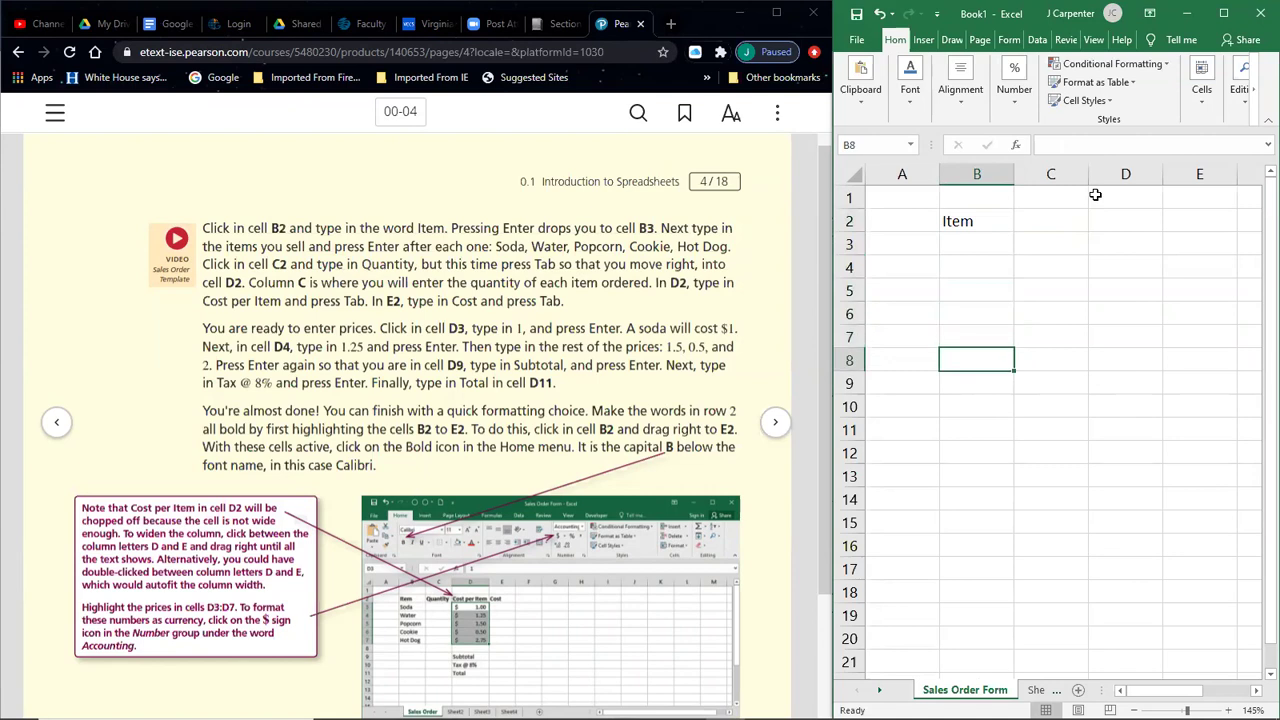
pyautogui.press('Right')
pyautogui.press('Right')
pyautogui.press('Right')
pyautogui.press('Right')
pyautogui.press('Right')
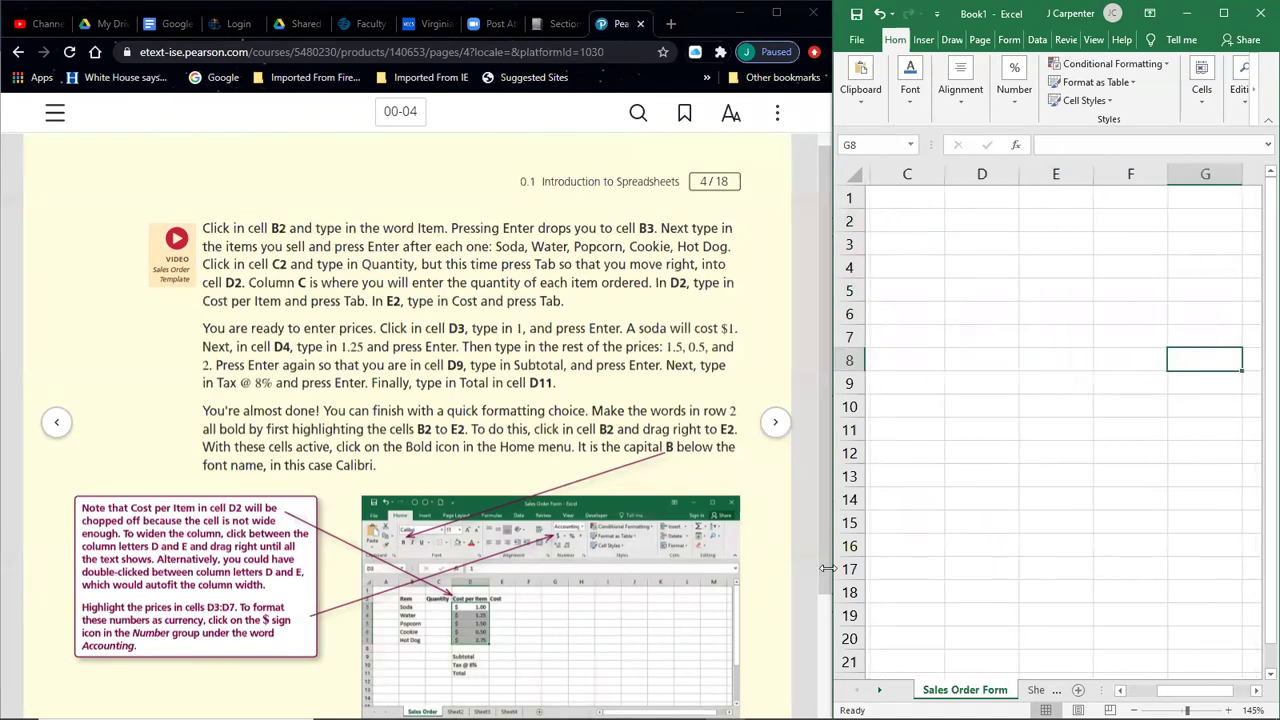
# Step: Switch to the Word notes, highlight the line "Enter: go down; Tab: go right", and return to the eText and Excel windows
pyautogui.click(683, 704)
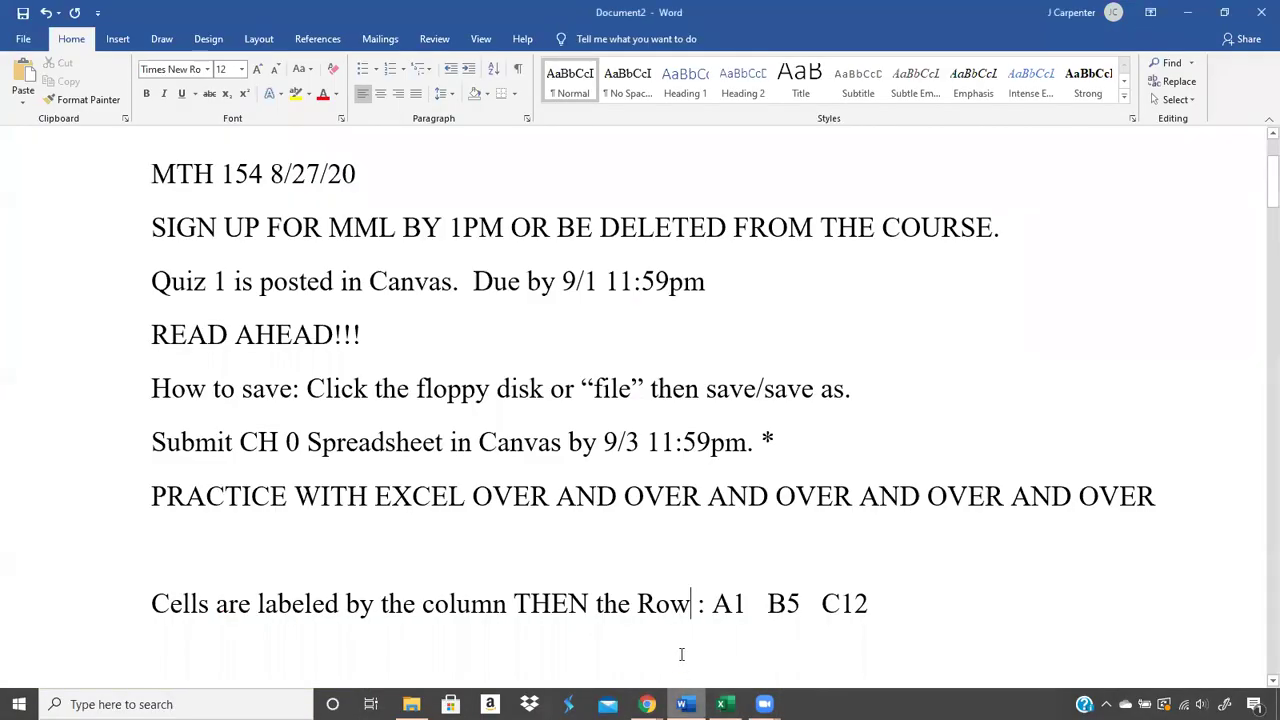
pyautogui.scroll(5, 661, 560)
pyautogui.scroll(-1, 661, 560)
pyautogui.moveTo(520, 542); pyautogui.dragTo(153, 533)
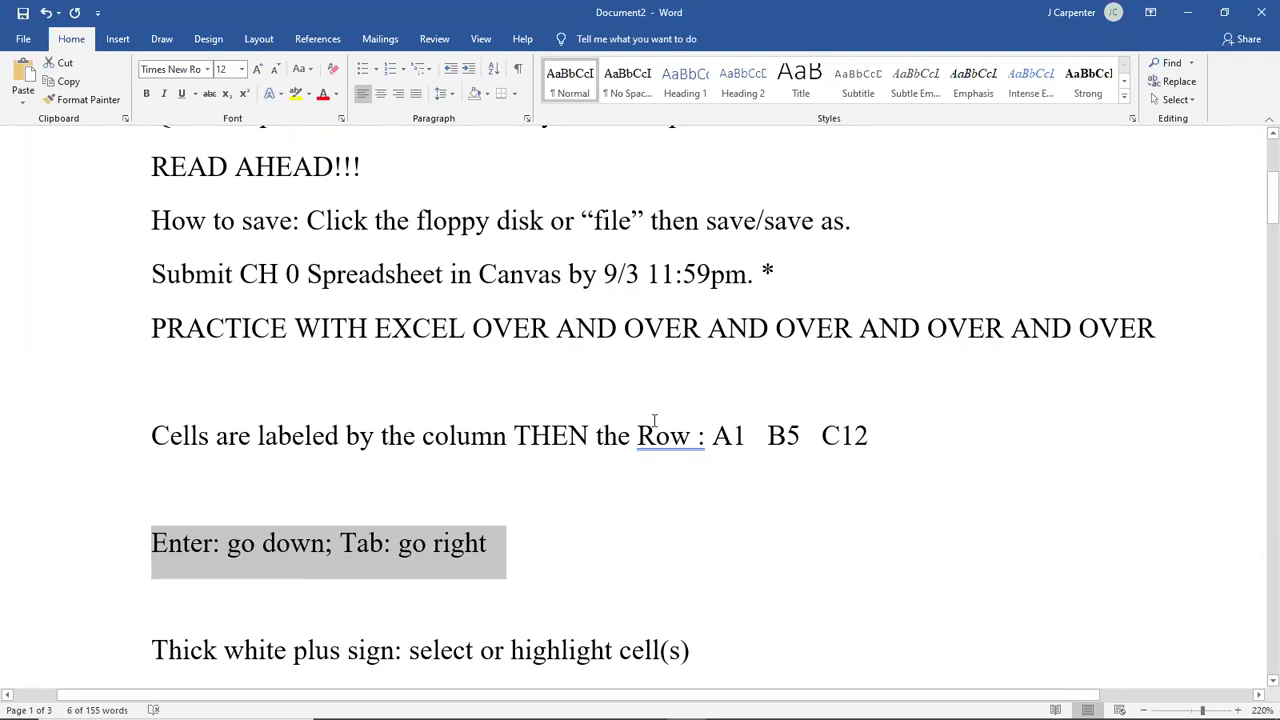
pyautogui.moveTo(738, 716)
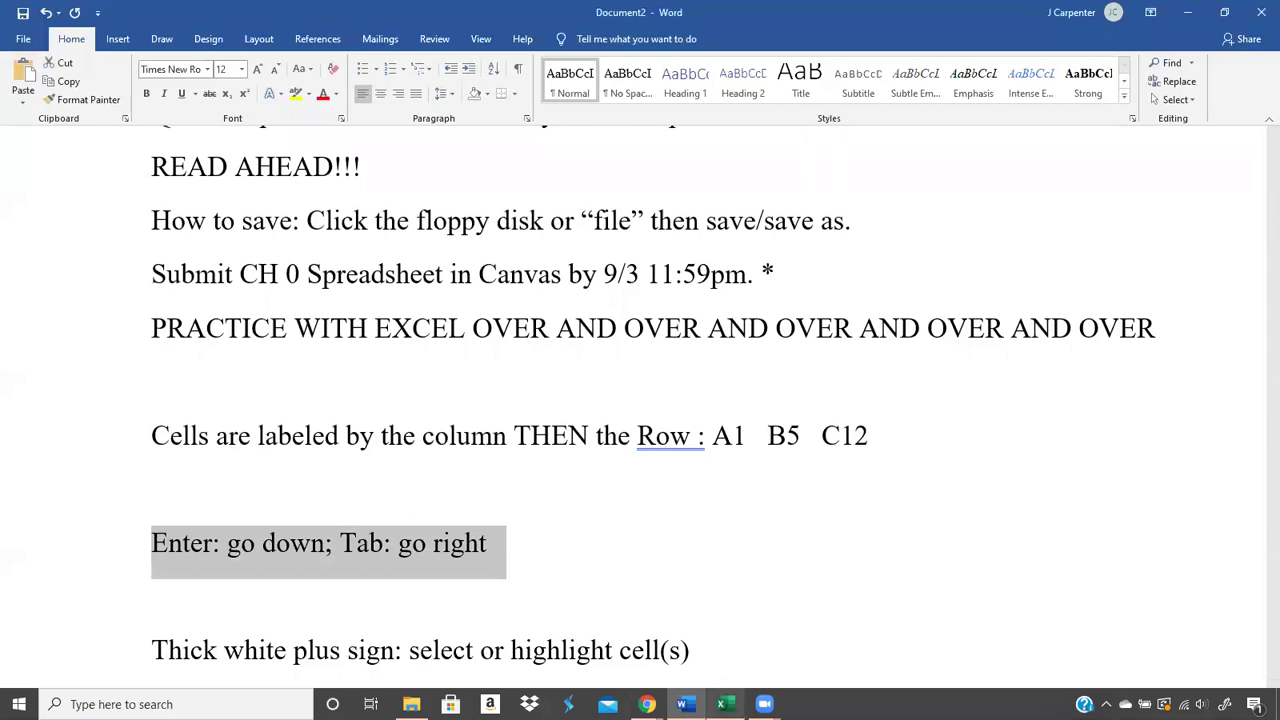
pyautogui.click(1188, 22)
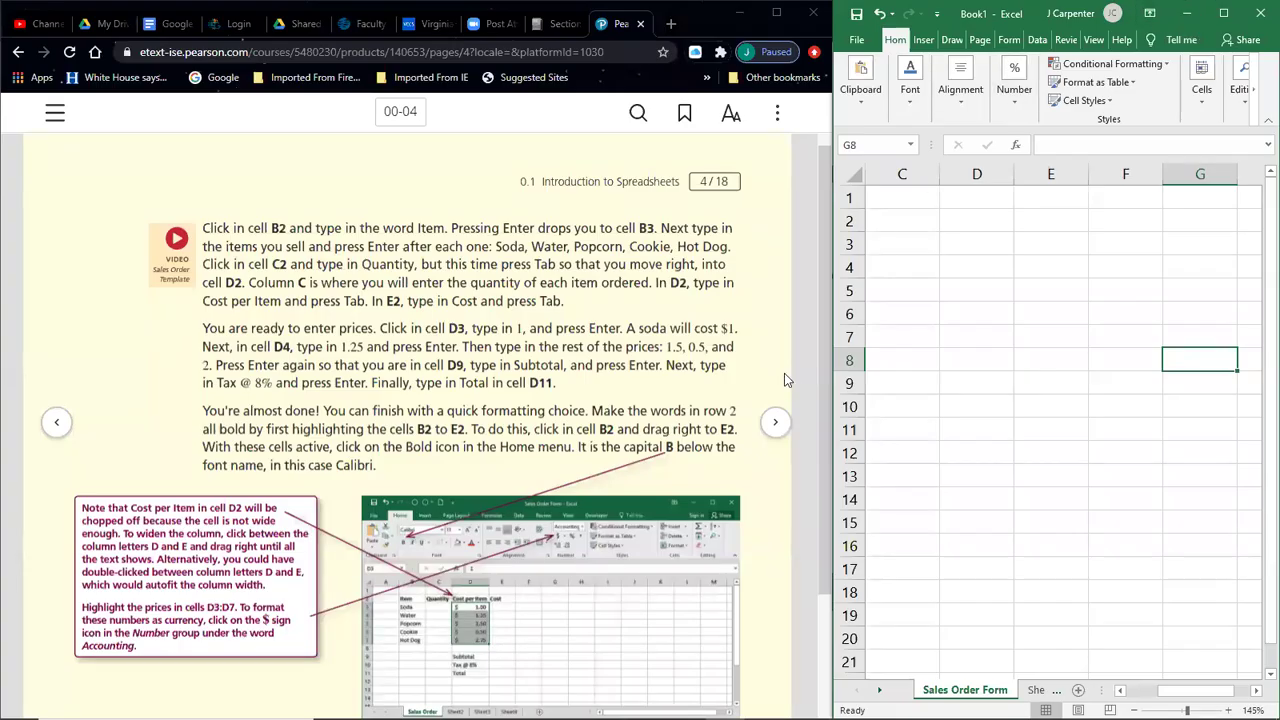
# Step: Enter Soda in B3 and Water in B4, below the Item header
pyautogui.click(1025, 329)
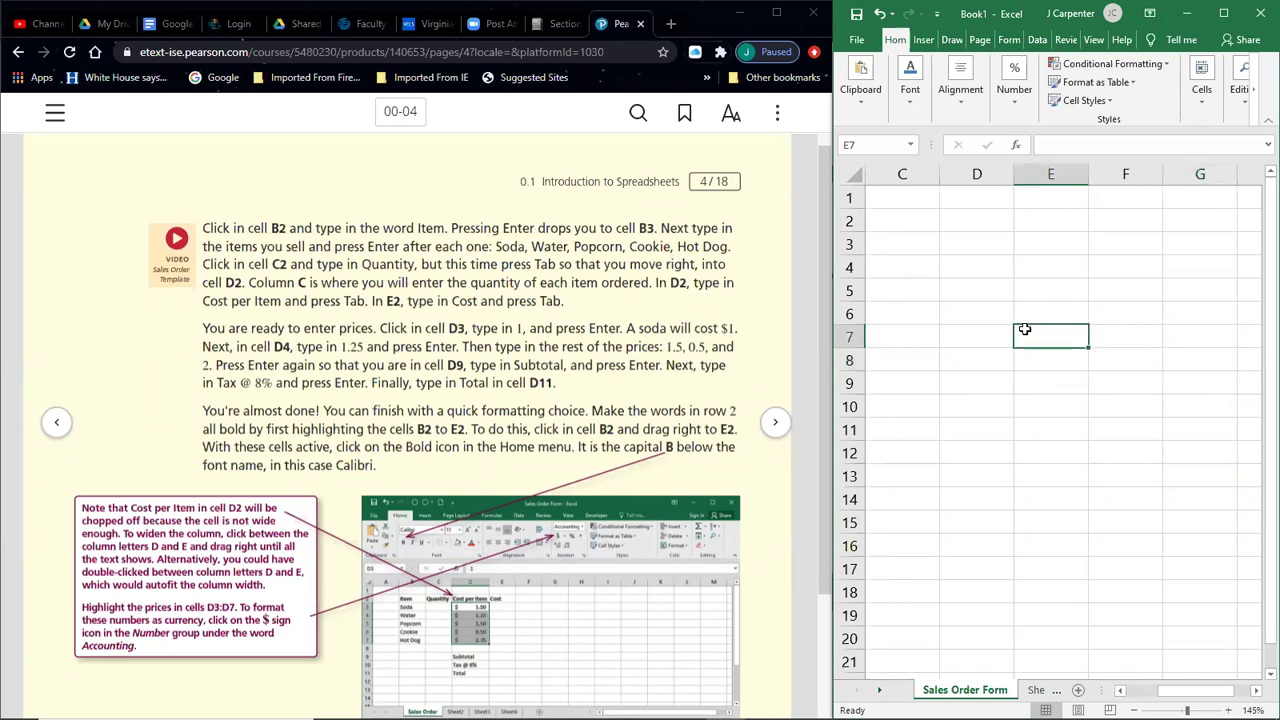
pyautogui.click(1120, 690)
pyautogui.click(1120, 690)
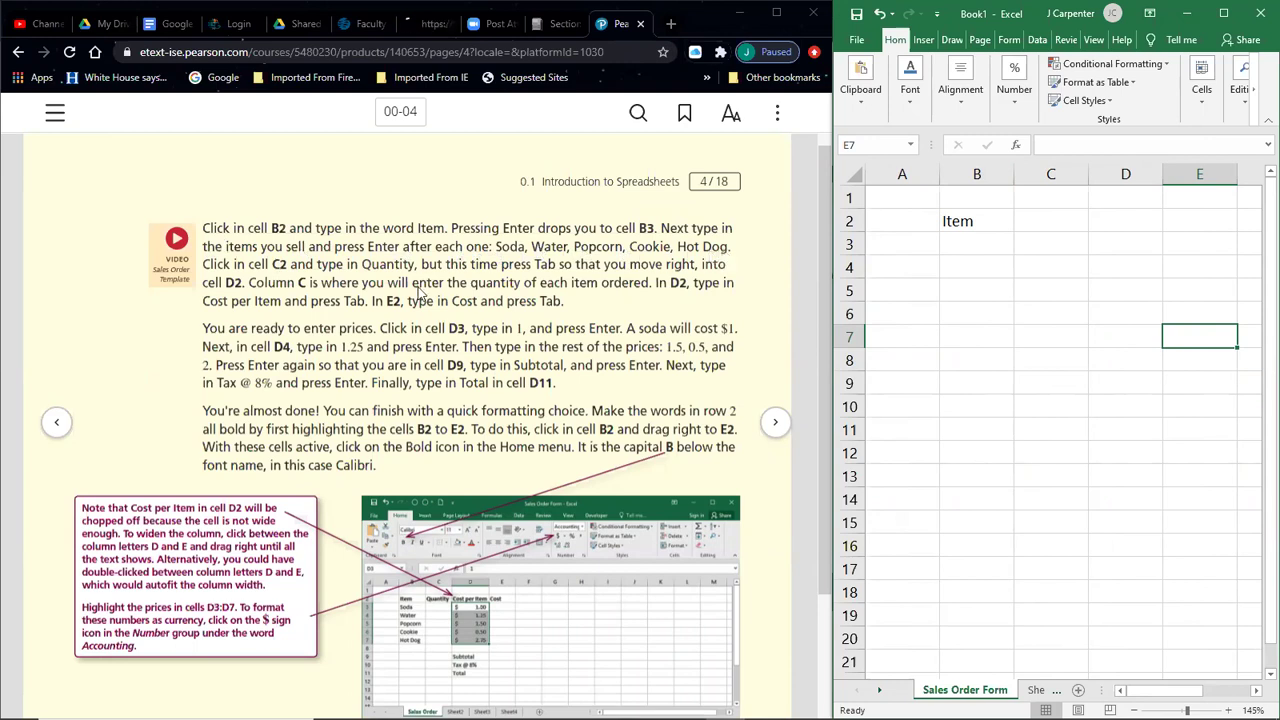
pyautogui.click(968, 224)
pyautogui.press('Return')
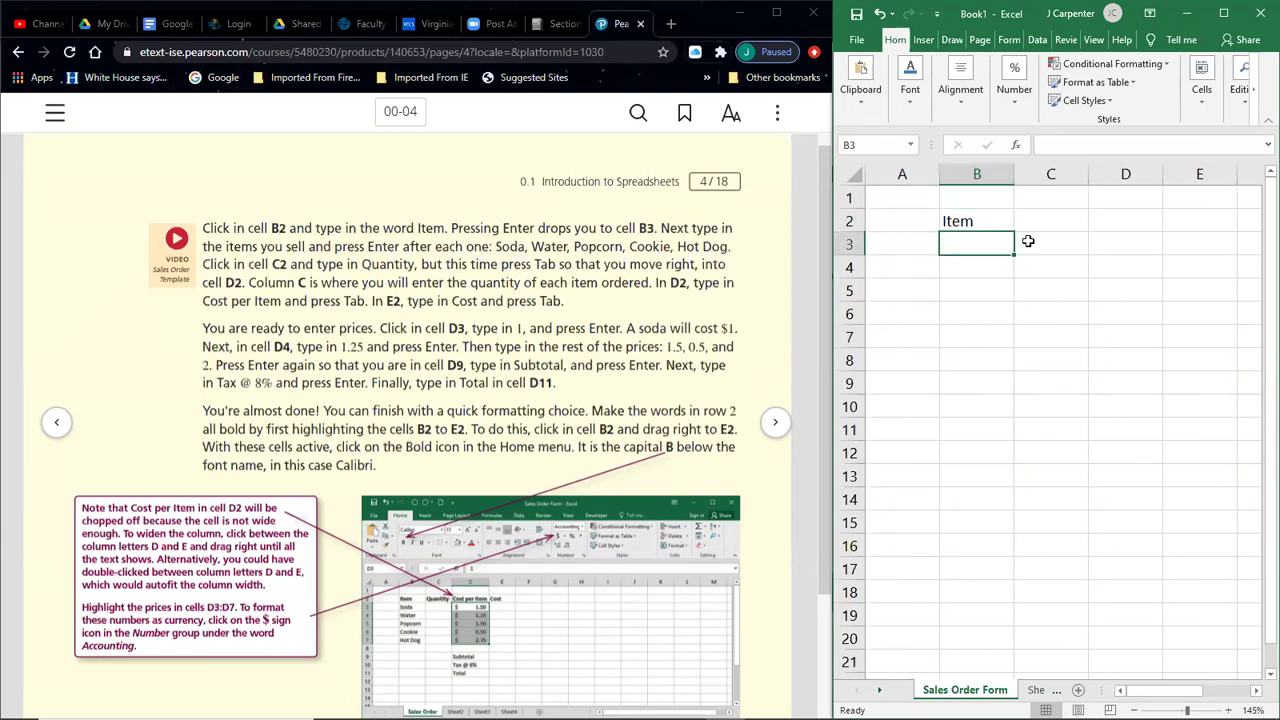
pyautogui.write('Soda')
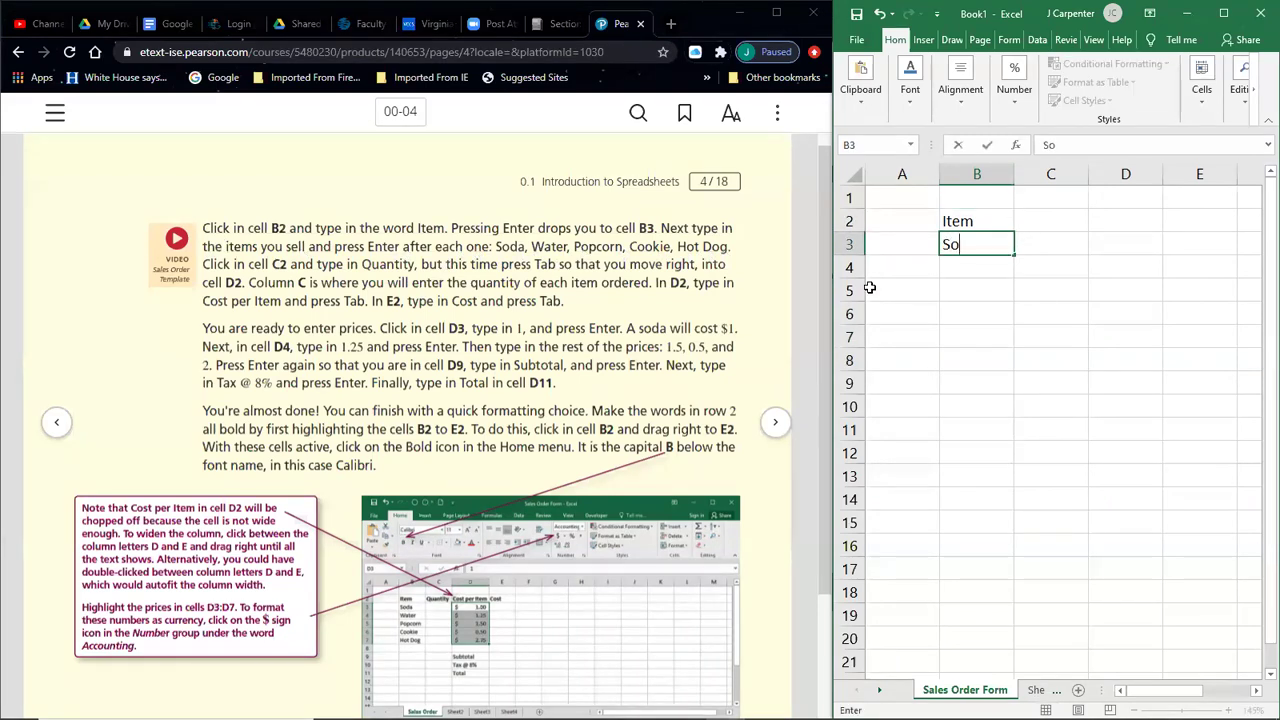
pyautogui.press('Return')
pyautogui.write('Water')
pyautogui.press('Return')
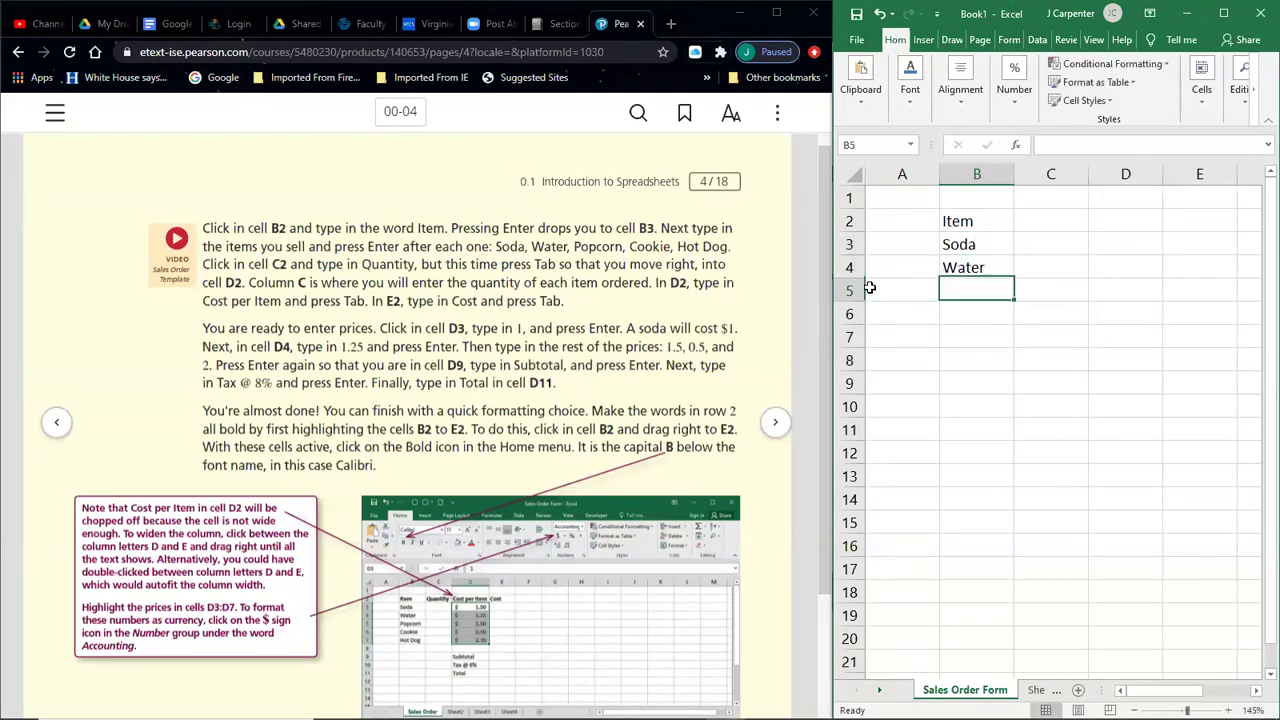
# Step: Continue the item list with Popcorn in B5, Cookie in B6 and Hot Dog in B7
pyautogui.write('Popcorn')
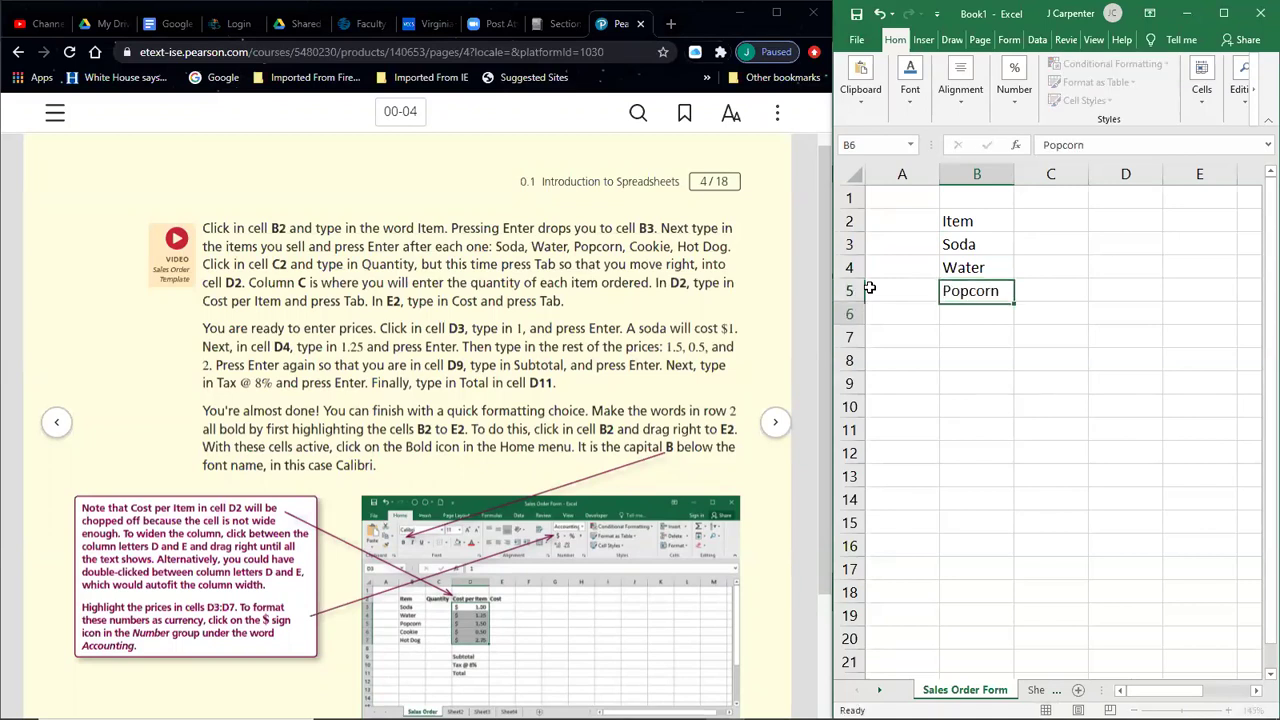
pyautogui.press('Return')
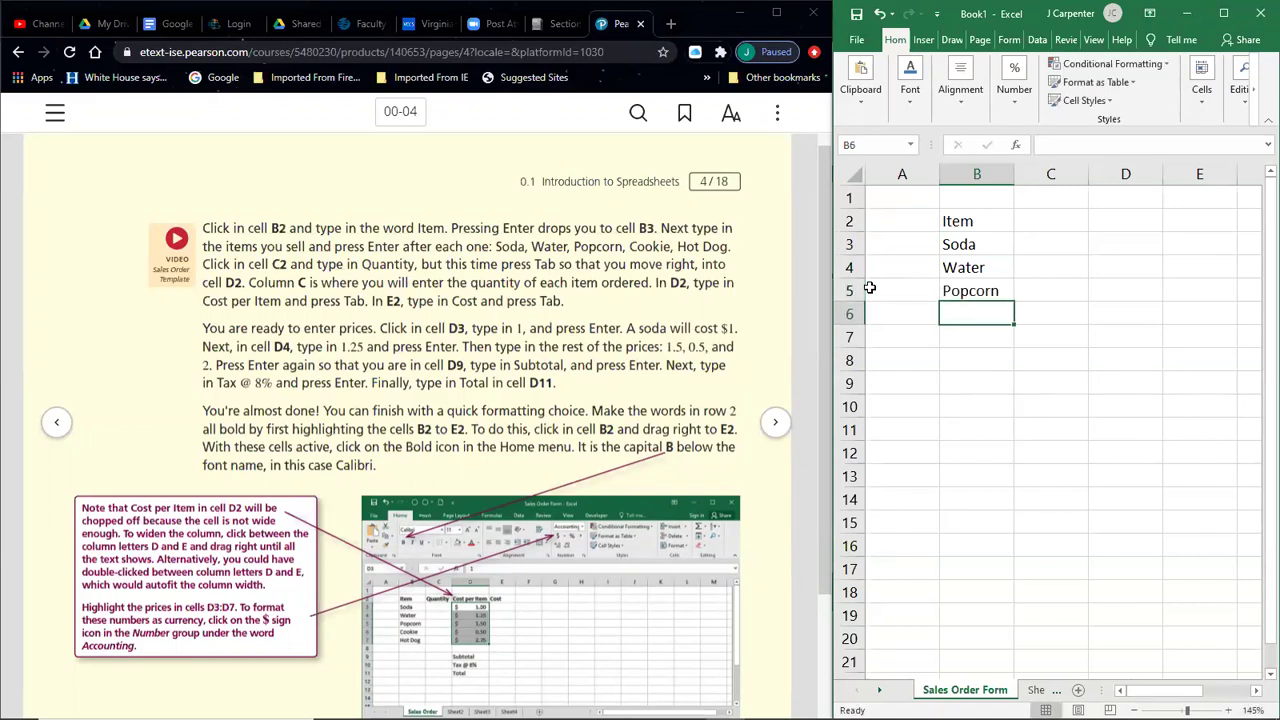
pyautogui.write('Cookie')
pyautogui.press('Return')
pyautogui.write('Hot Dog')
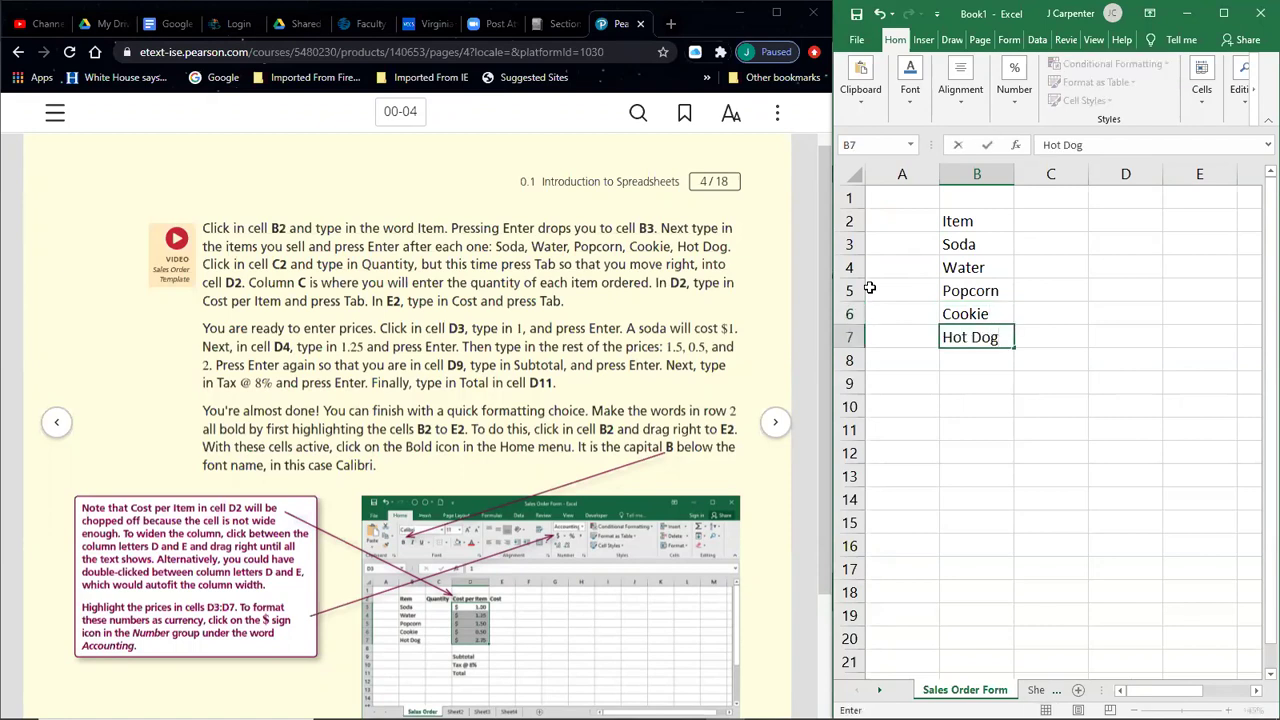
pyautogui.press('Return')
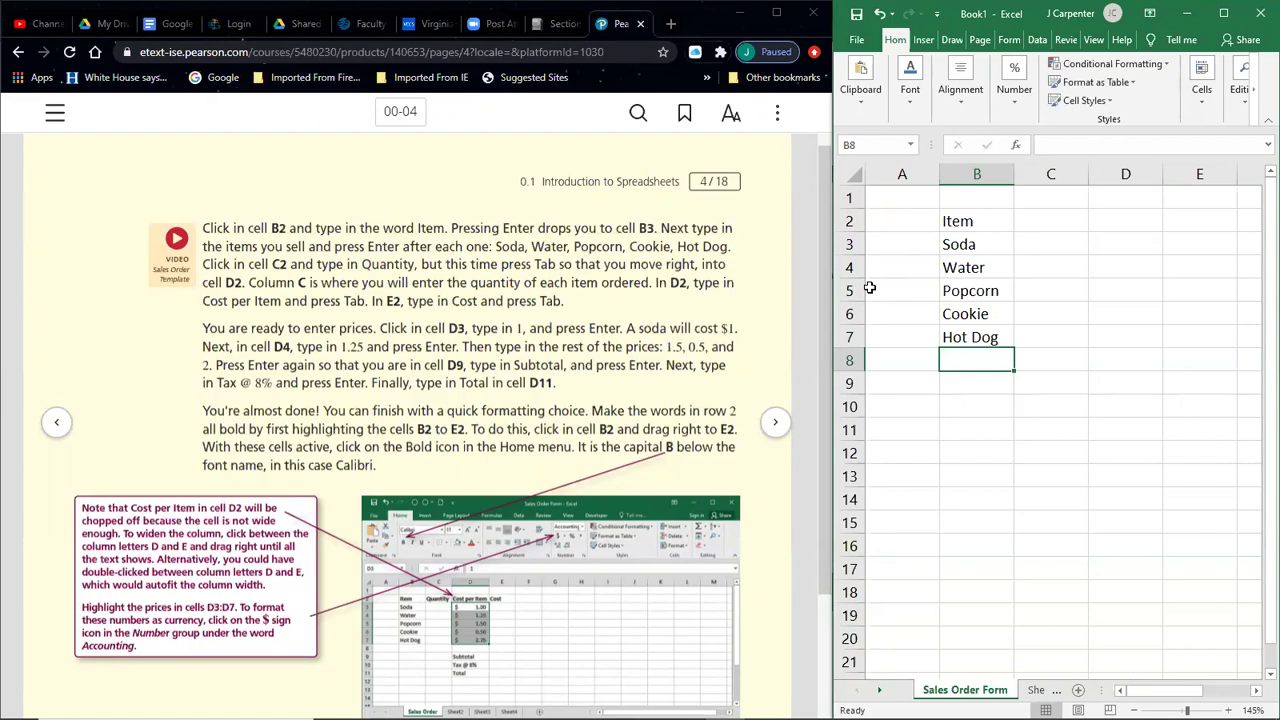
# Step: Demonstrate cell-by-cell movement down column B, going from B8 to B12 and from B11 to B13
pyautogui.scroll(1, 1063, 316)
pyautogui.scroll(-1, 1063, 316)
pyautogui.scroll(1, 1063, 316)
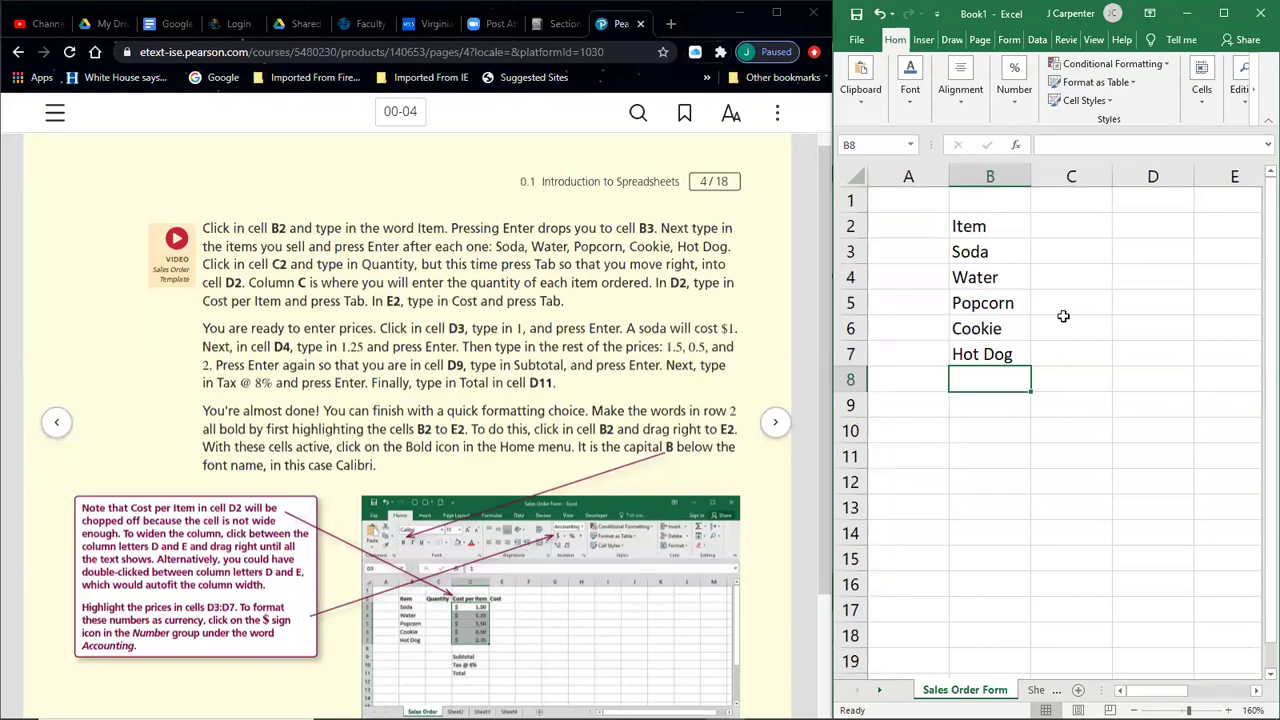
pyautogui.press('Down')
pyautogui.press('Down')
pyautogui.press('Down')
pyautogui.press('Down')
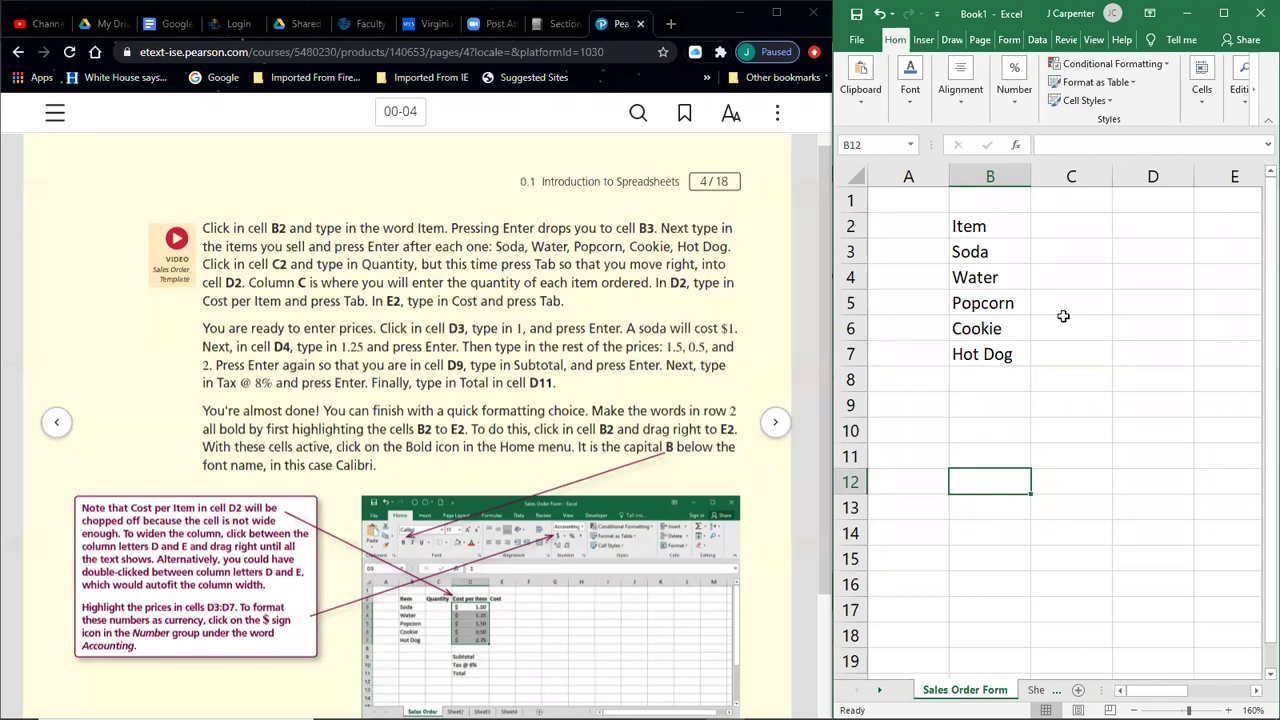
pyautogui.click(1000, 450)
pyautogui.press('Down')
pyautogui.press('Down')
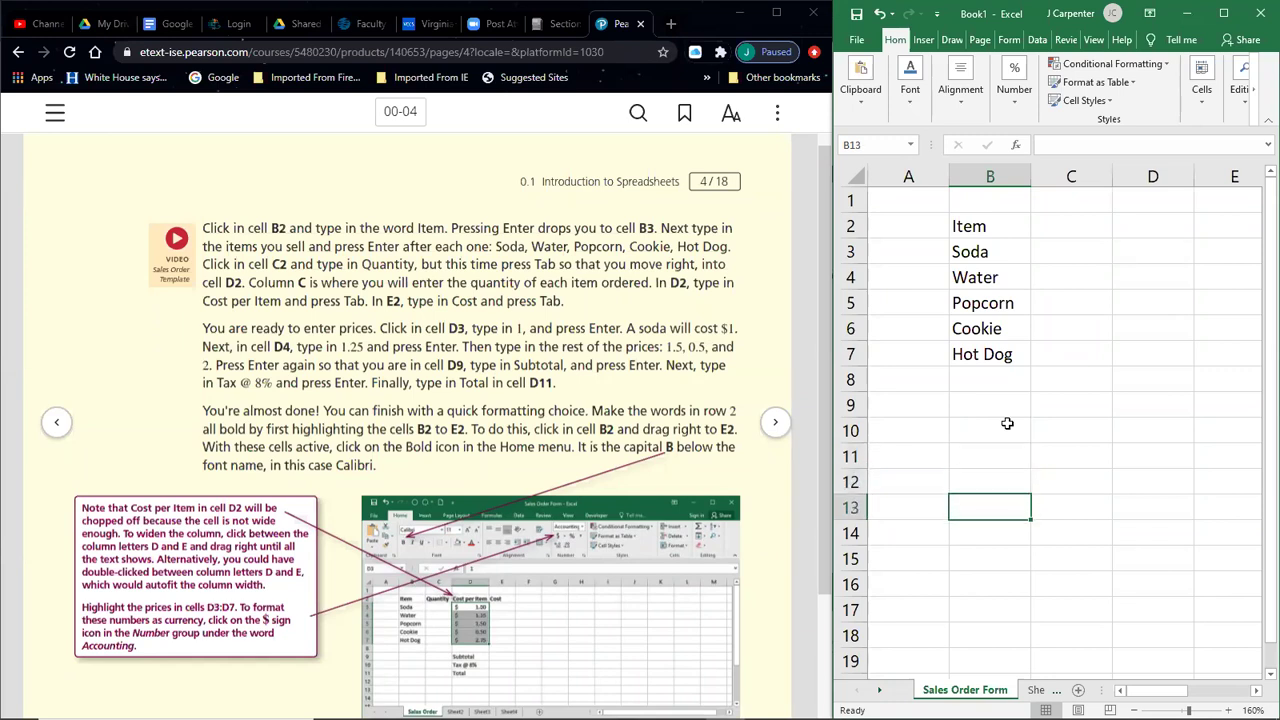
# Step: Demonstrate moving across row 10 from C10 to F10 and up to F9
pyautogui.click(1066, 426)
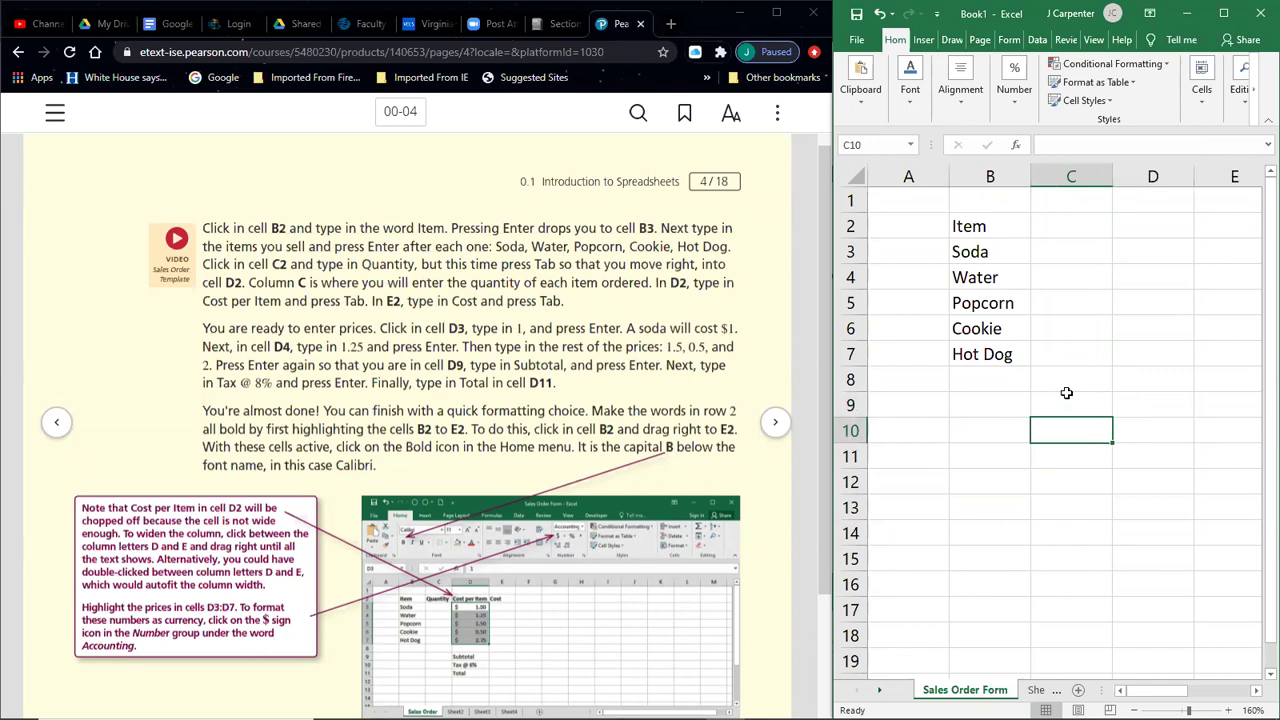
pyautogui.press('Right')
pyautogui.press('Right')
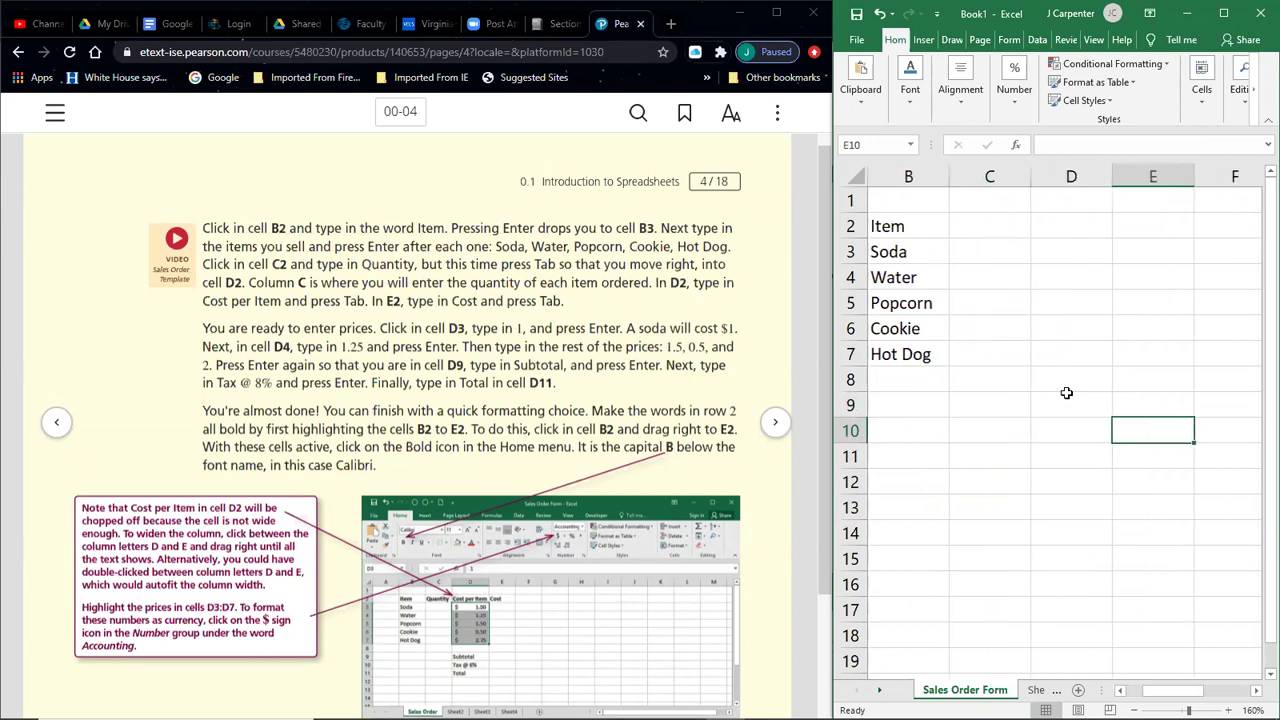
pyautogui.press('Right')
pyautogui.press('Up')
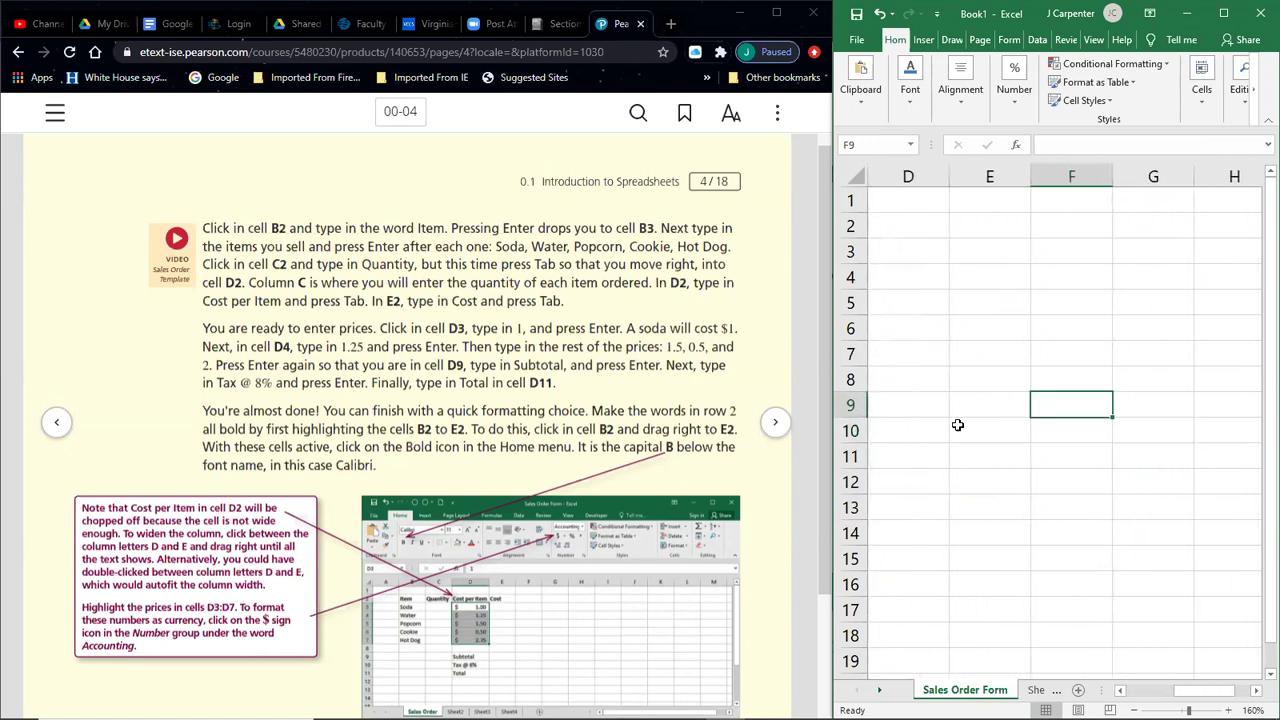
pyautogui.moveTo(1189, 690); pyautogui.dragTo(1141, 690)
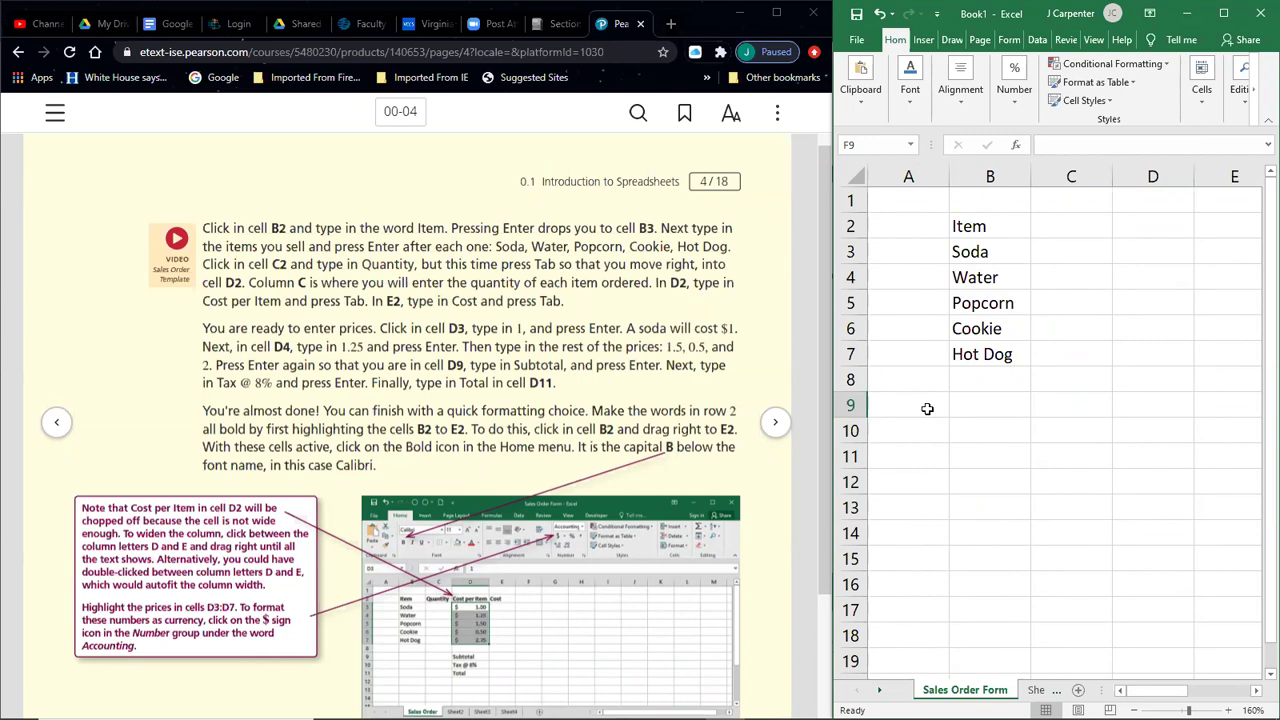
# Step: Enter the header Quantity in cell C2, finishing in D2
pyautogui.click(610, 352)
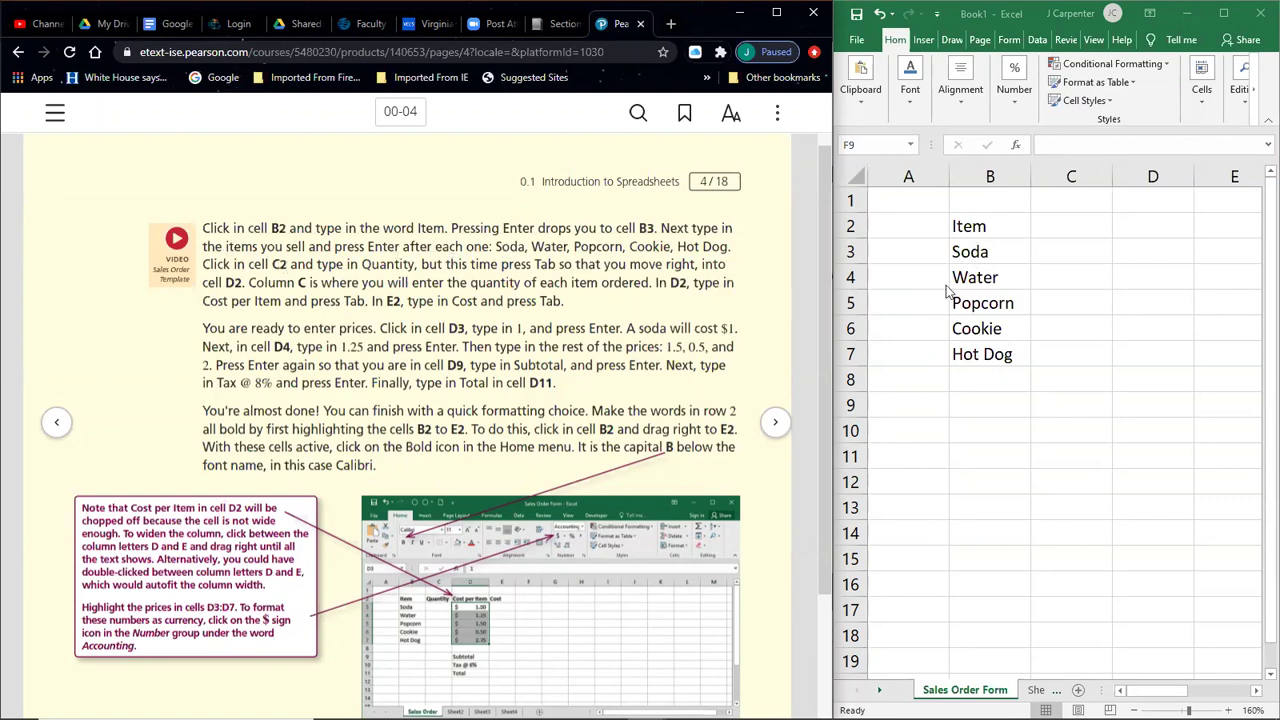
pyautogui.click(1068, 227)
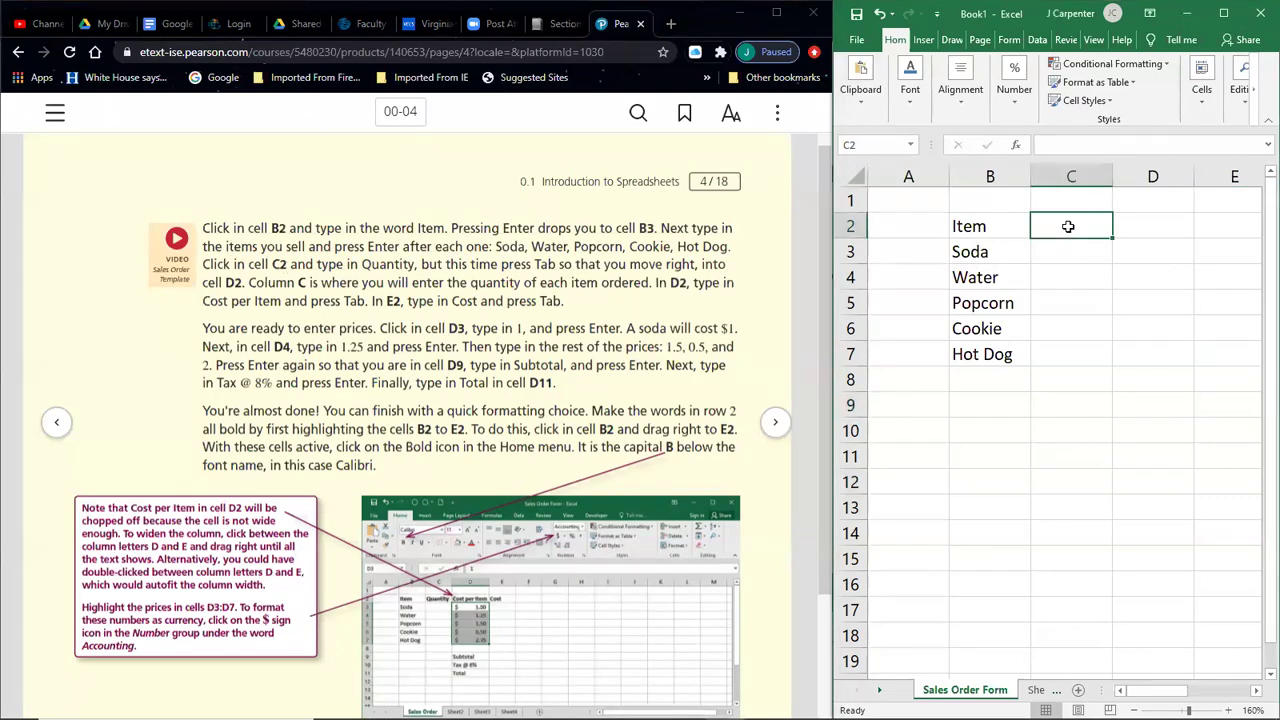
pyautogui.write('Quantity')
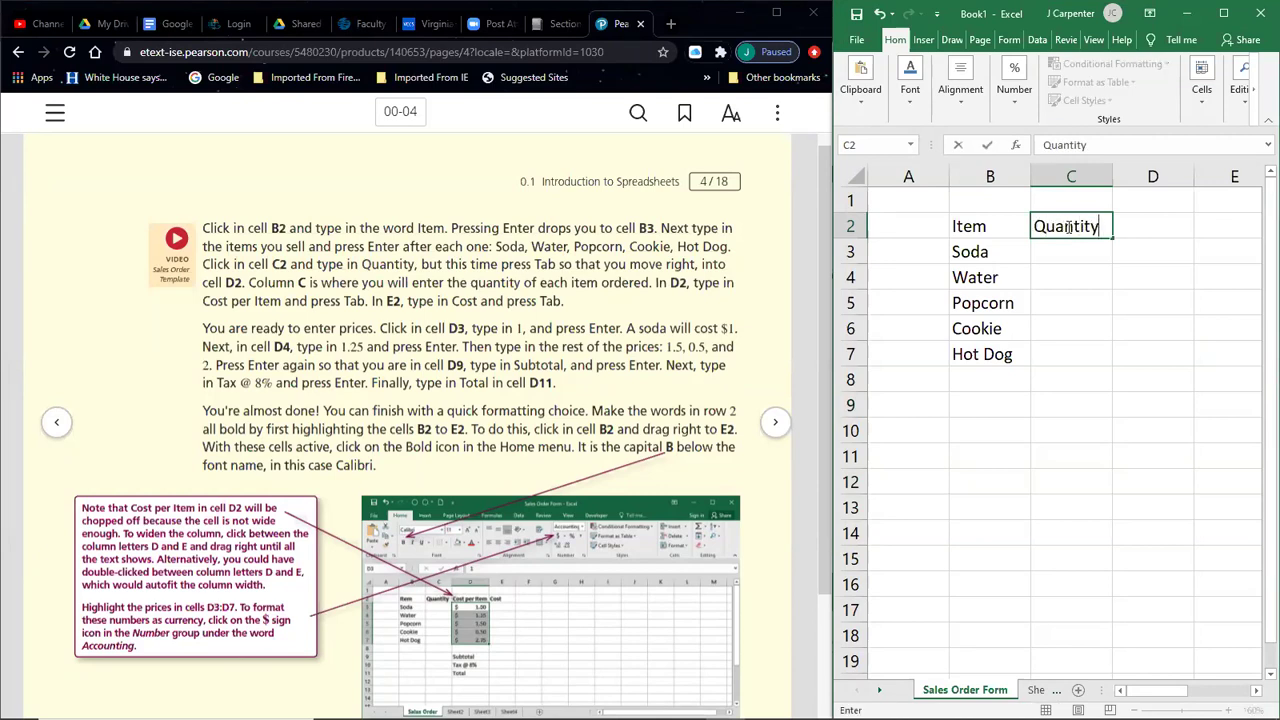
pyautogui.press('Tab')
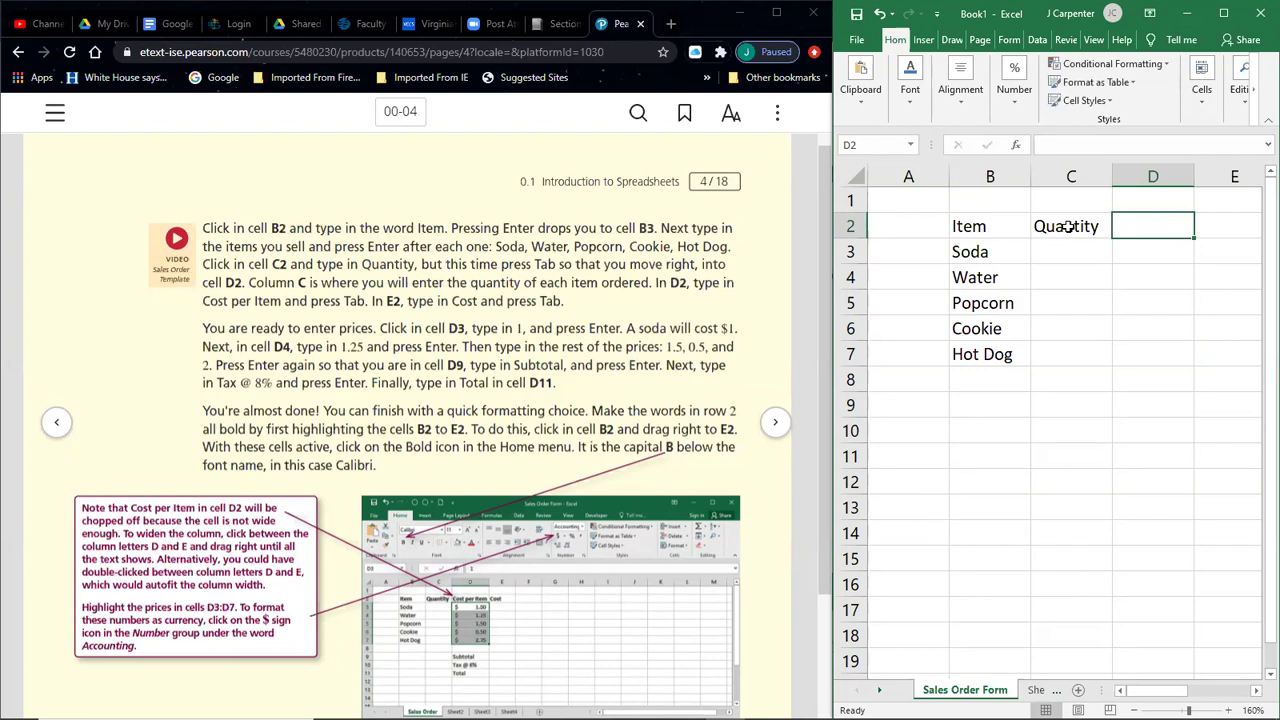
# Step: Demonstrate moving from C2 to D2, down and up column D between D9 and D3, down to D8 and across to A8
pyautogui.click(1068, 227)
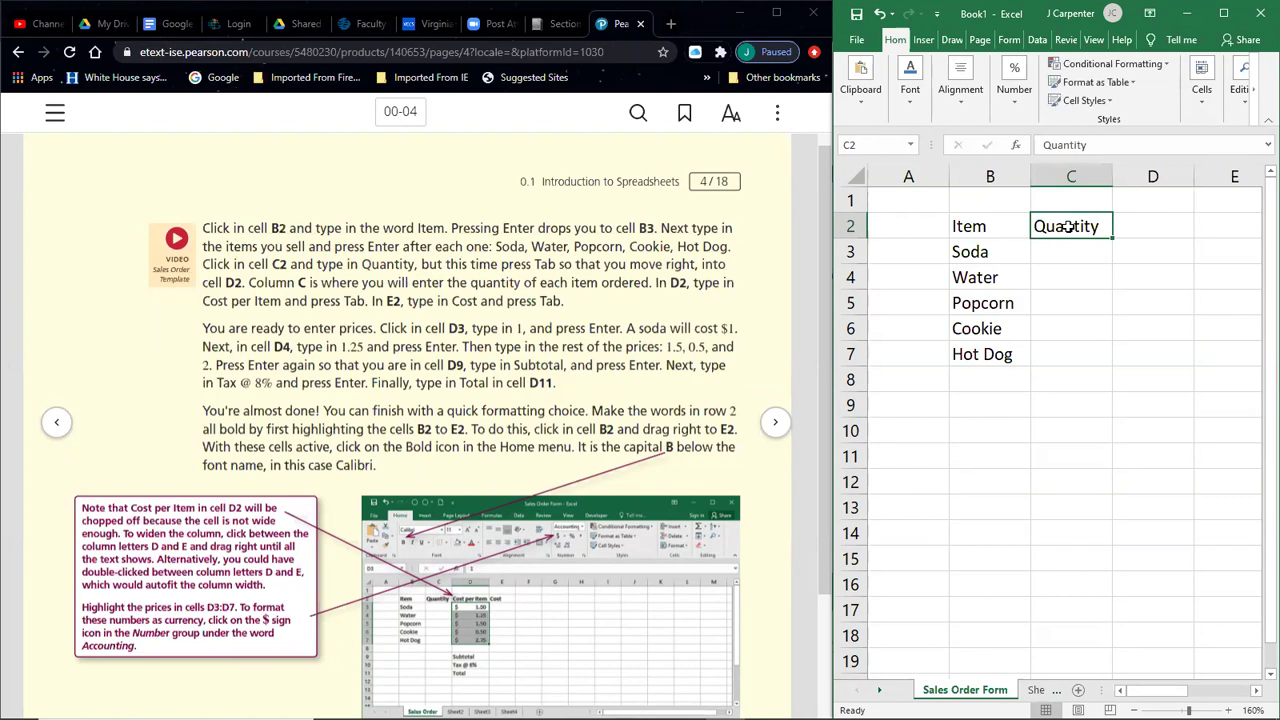
pyautogui.press('Tab')
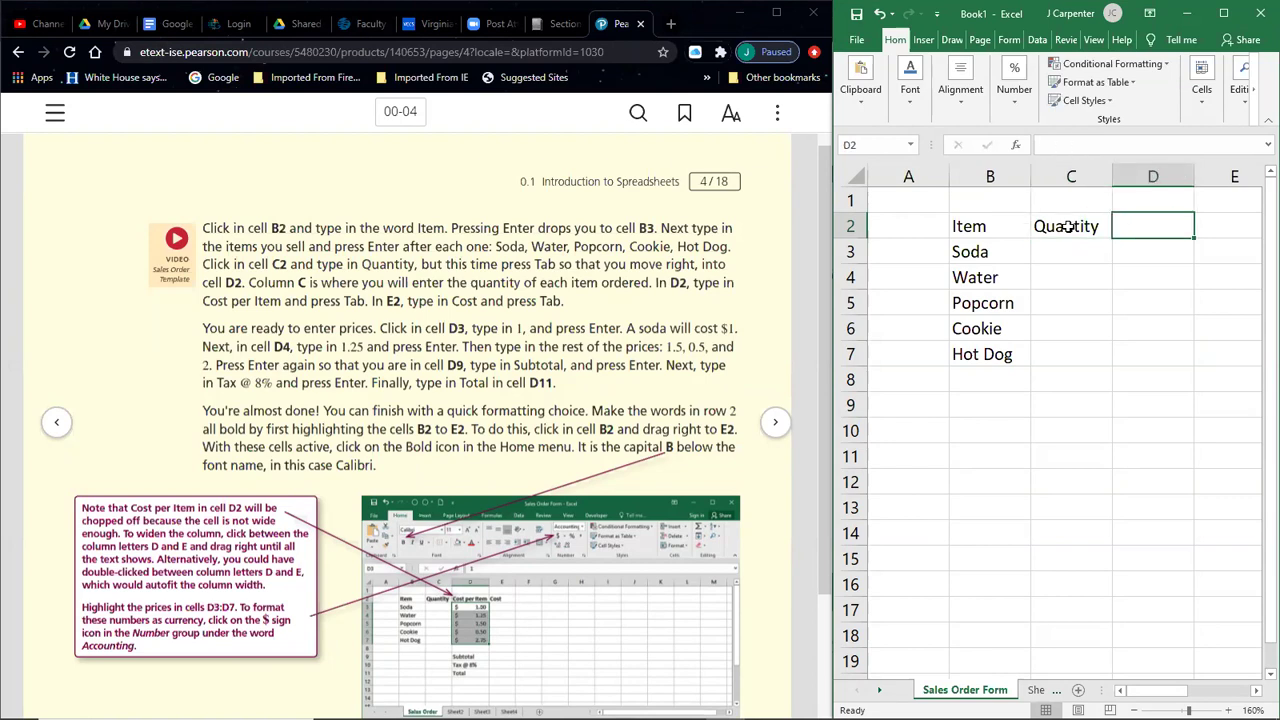
pyautogui.press('Down')
pyautogui.press('Down')
pyautogui.press('Down')
pyautogui.press('Down')
pyautogui.press('Down')
pyautogui.press('Down')
pyautogui.press('Down')
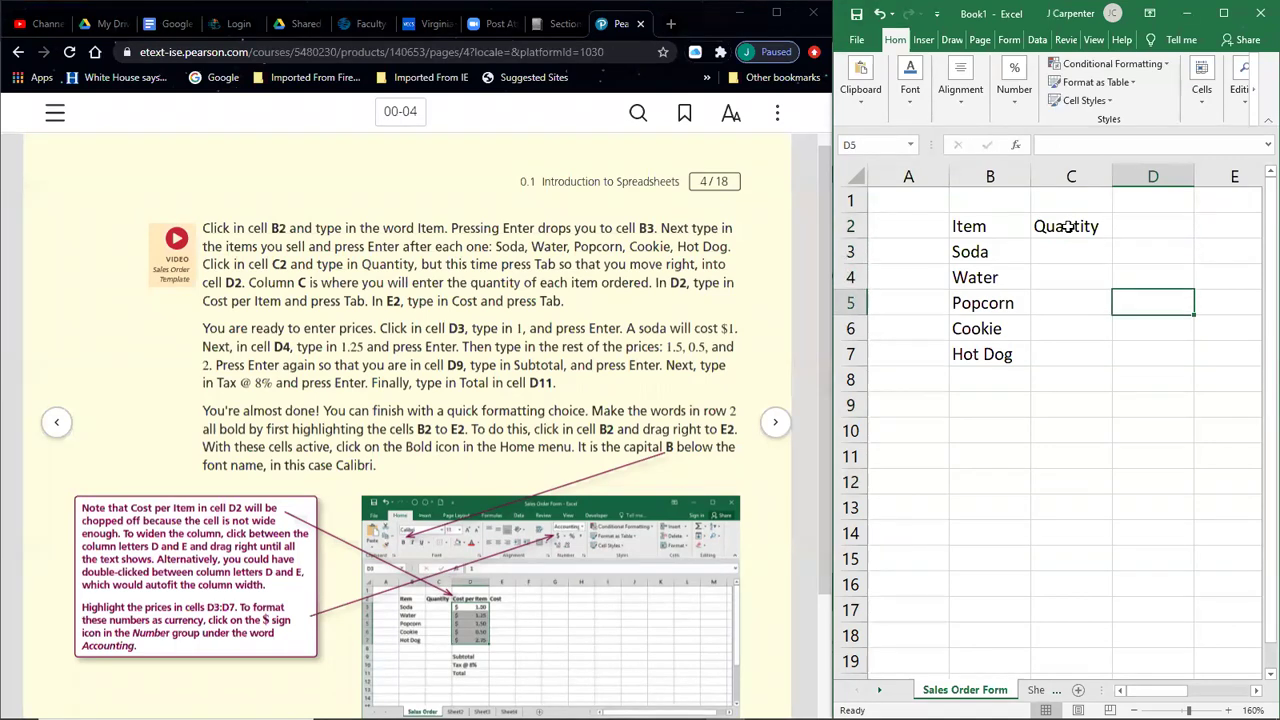
pyautogui.press('Up')
pyautogui.press('Up')
pyautogui.press('Up')
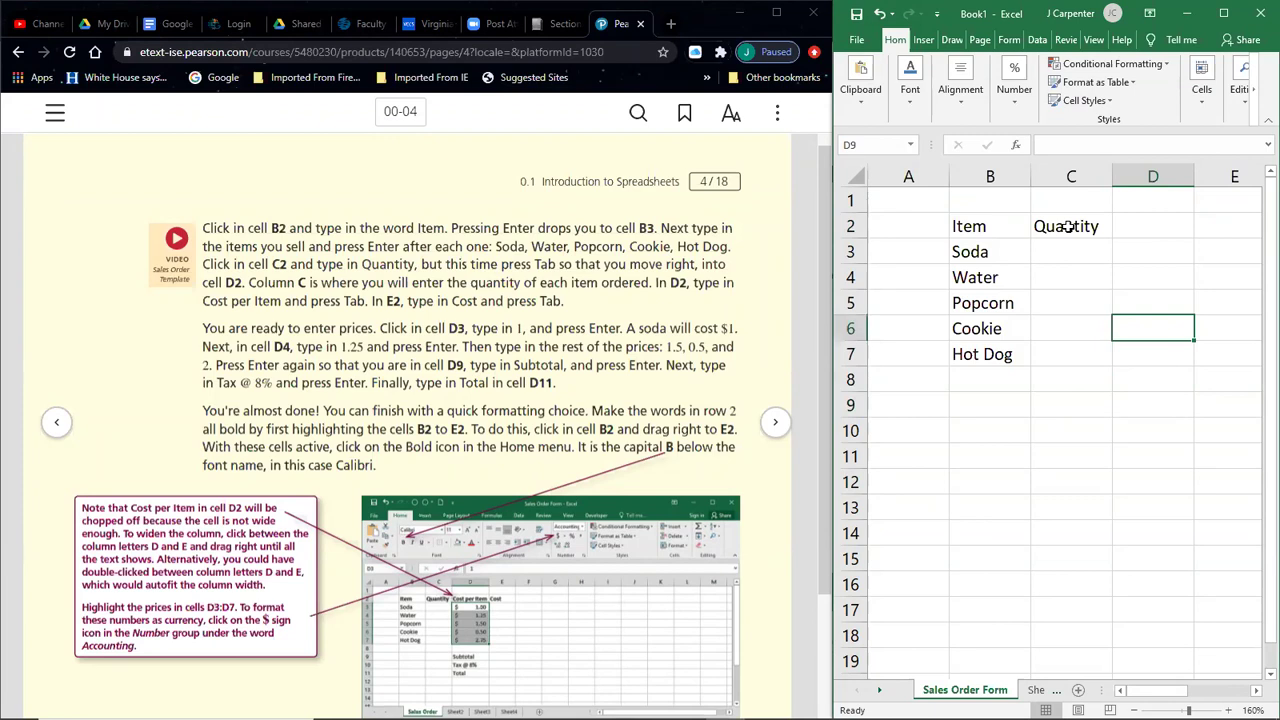
pyautogui.press('Up')
pyautogui.press('Up')
pyautogui.press('Up')
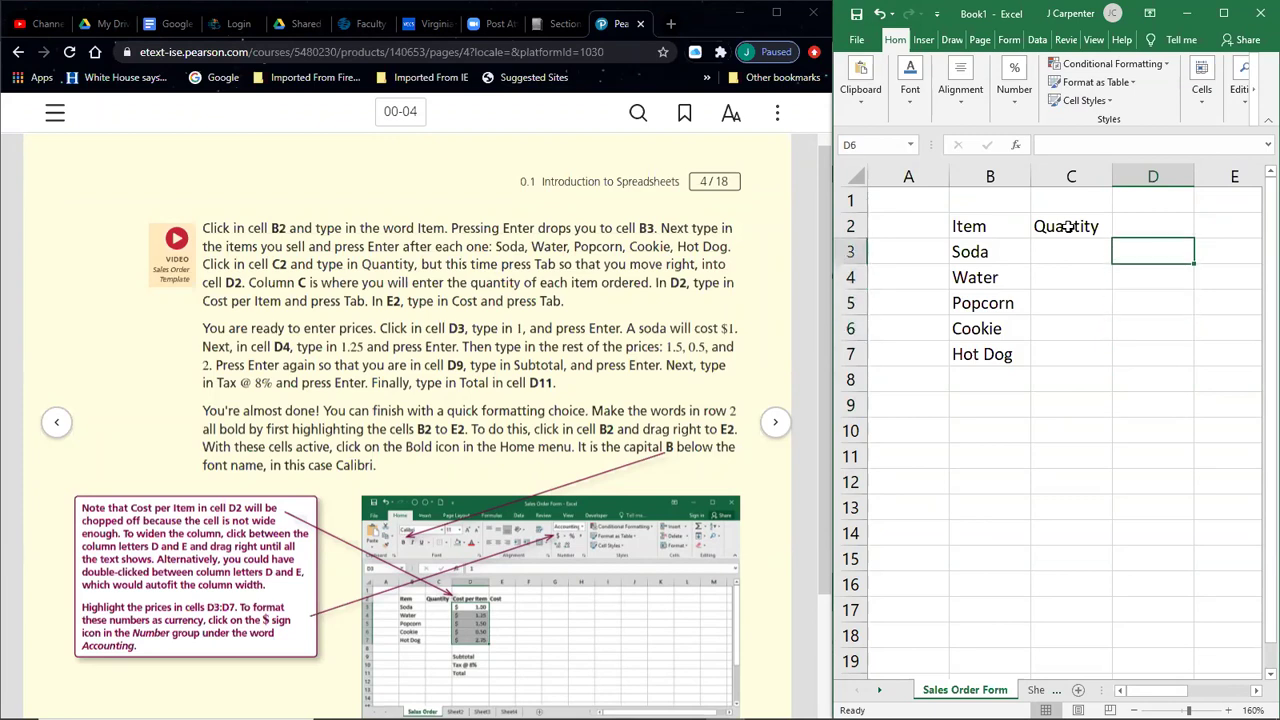
pyautogui.press('Down')
pyautogui.press('Down')
pyautogui.press('Down')
pyautogui.press('Down')
pyautogui.press('Down')
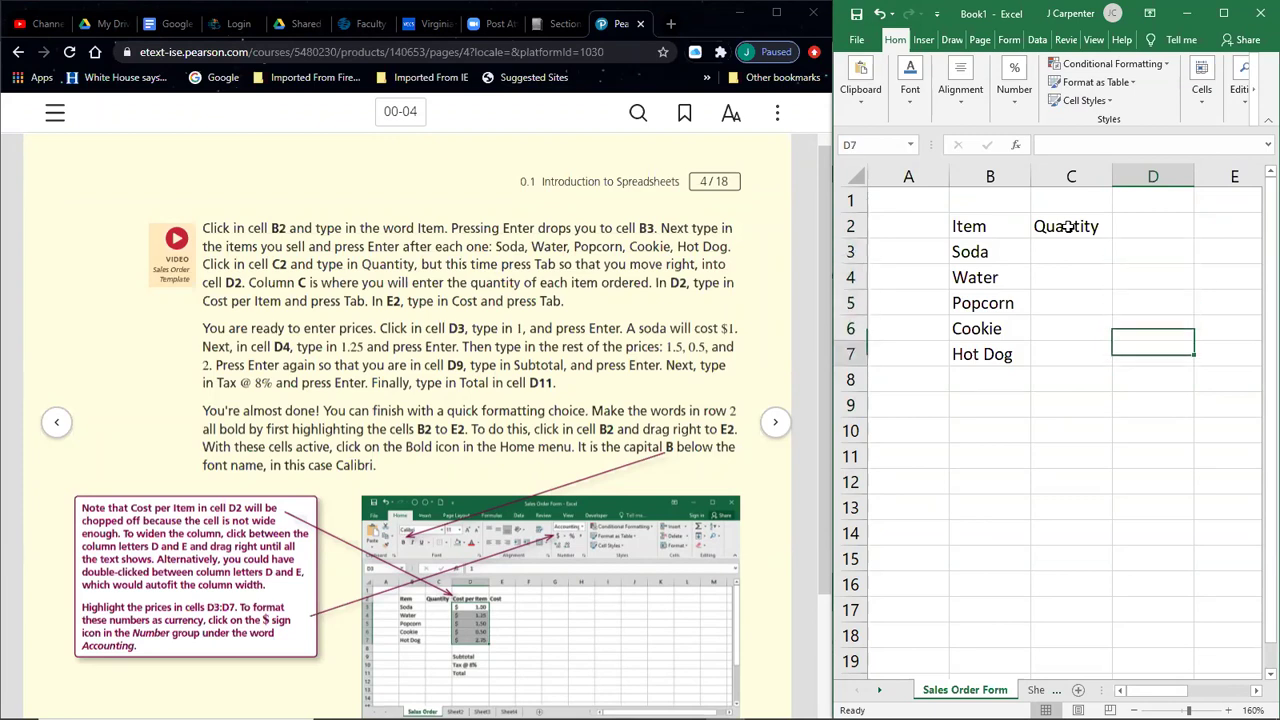
pyautogui.press('Left')
pyautogui.press('Left')
pyautogui.press('Left')
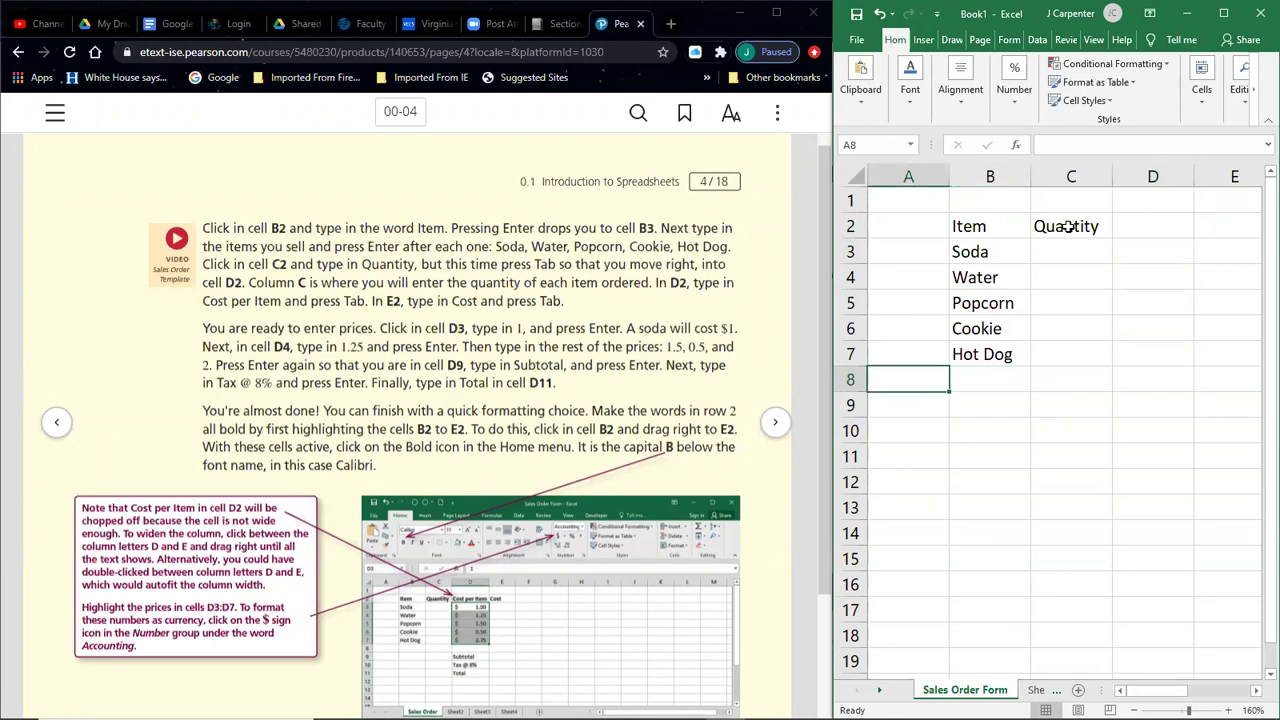
# Step: Enter the headers Cost per Item in D2 and Cost in E2, and highlight the matching instructions in the eText
pyautogui.click(1068, 228)
pyautogui.press('Tab')
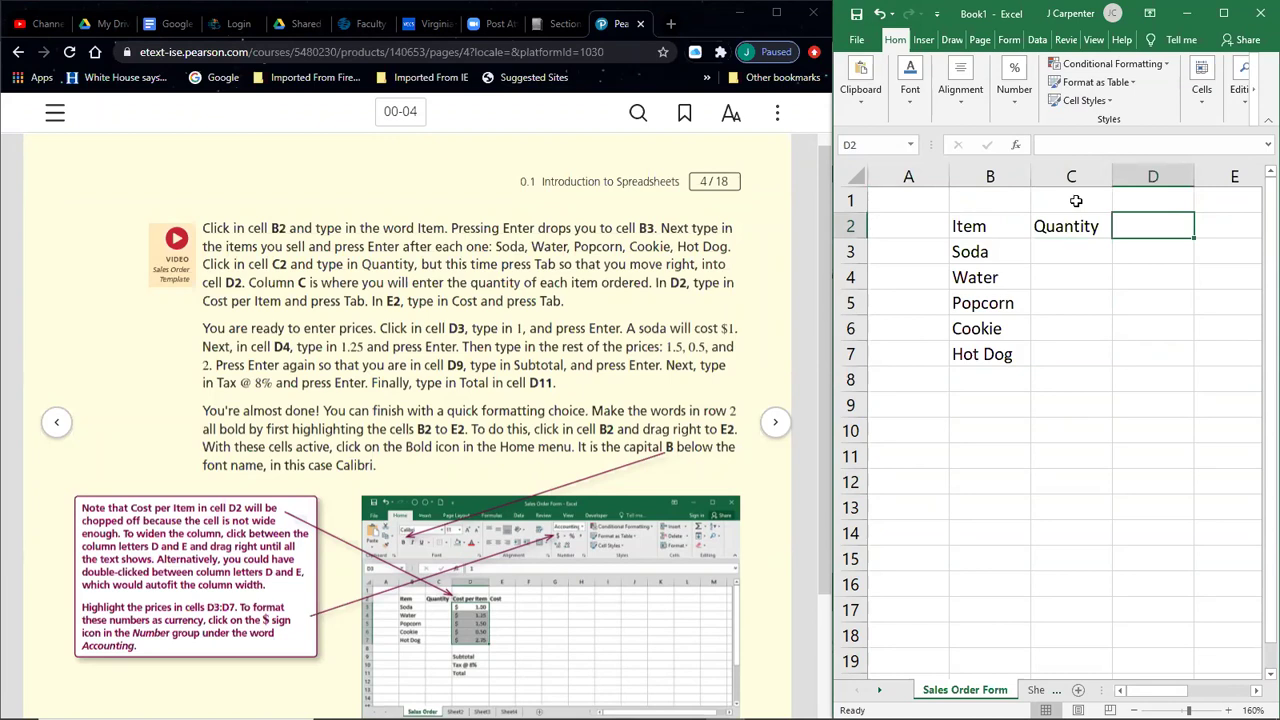
pyautogui.write('Cost ')
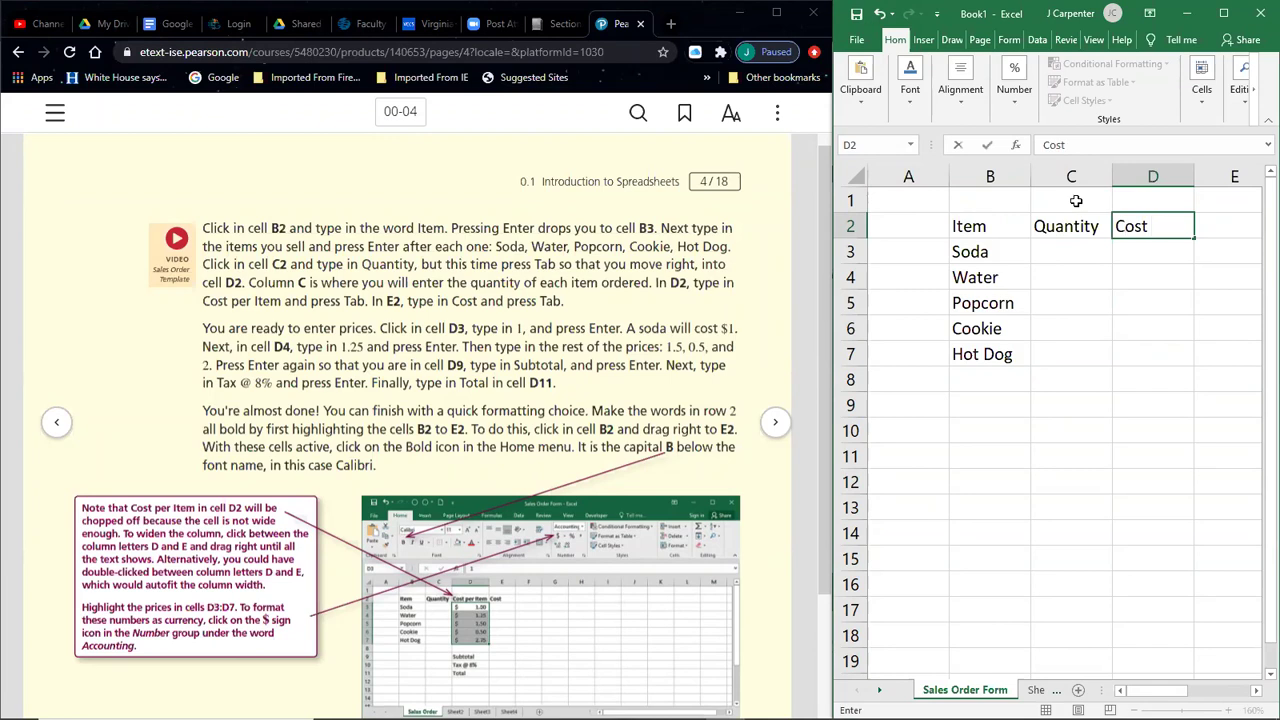
pyautogui.write('per Item')
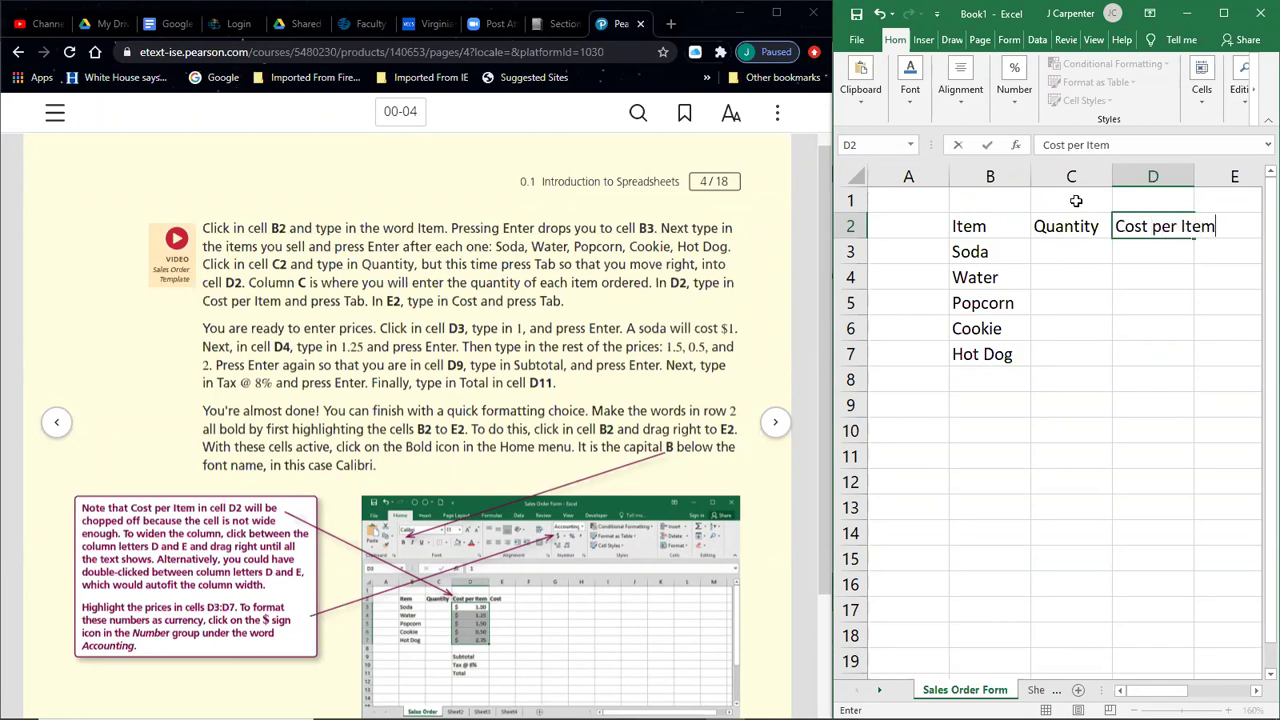
pyautogui.press('Tab')
pyautogui.write('Cost')
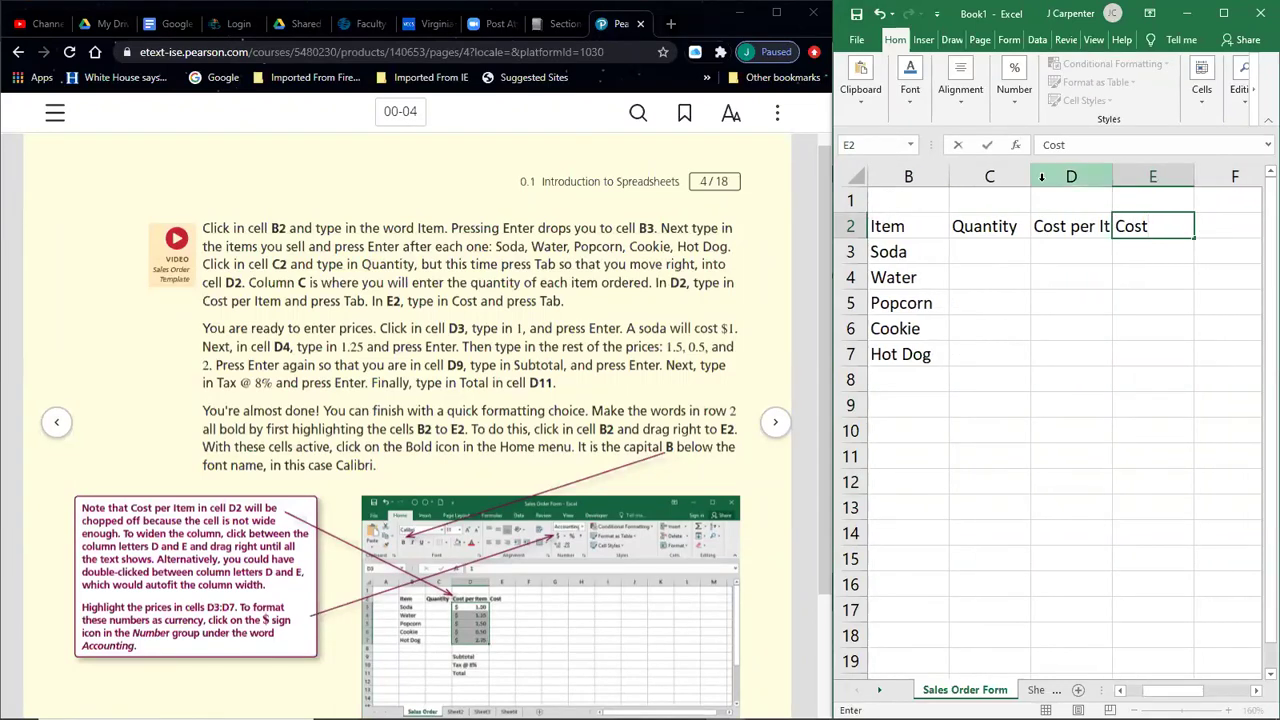
pyautogui.moveTo(256, 282); pyautogui.dragTo(566, 302)
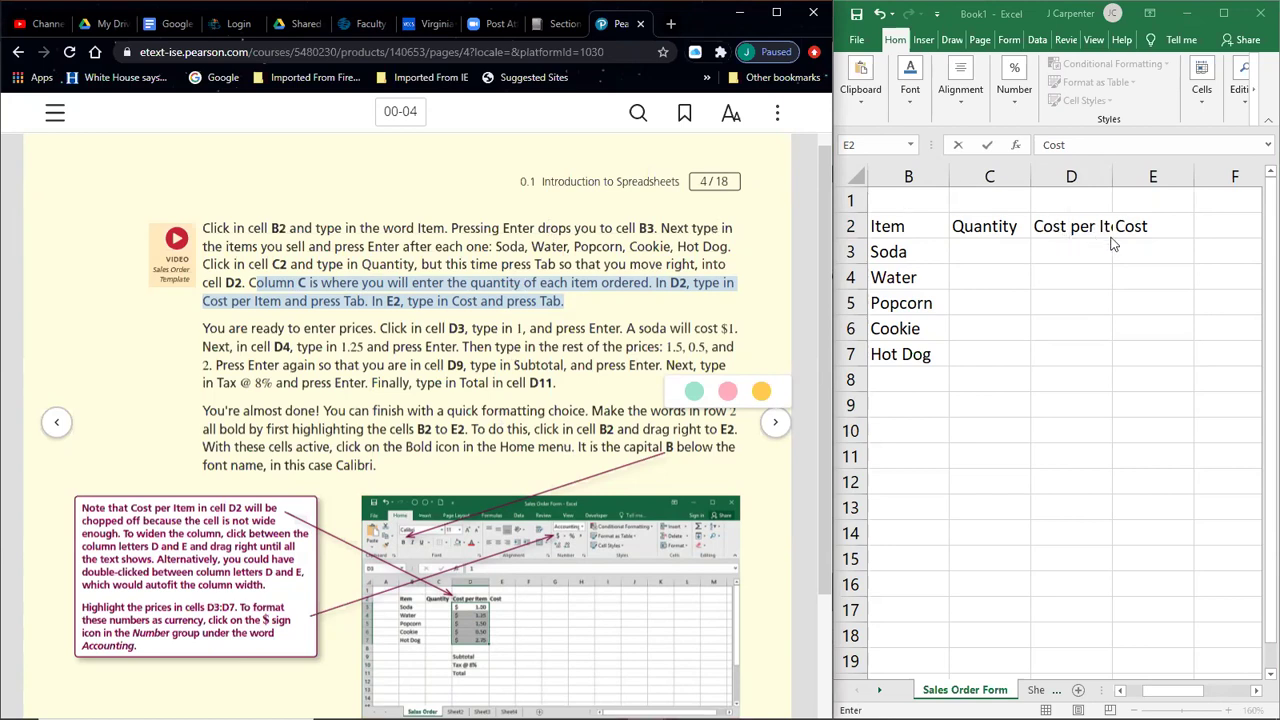
# Step: Remove Cost from cell E2 and select the Cost per Item header in D2
pyautogui.click(1076, 237)
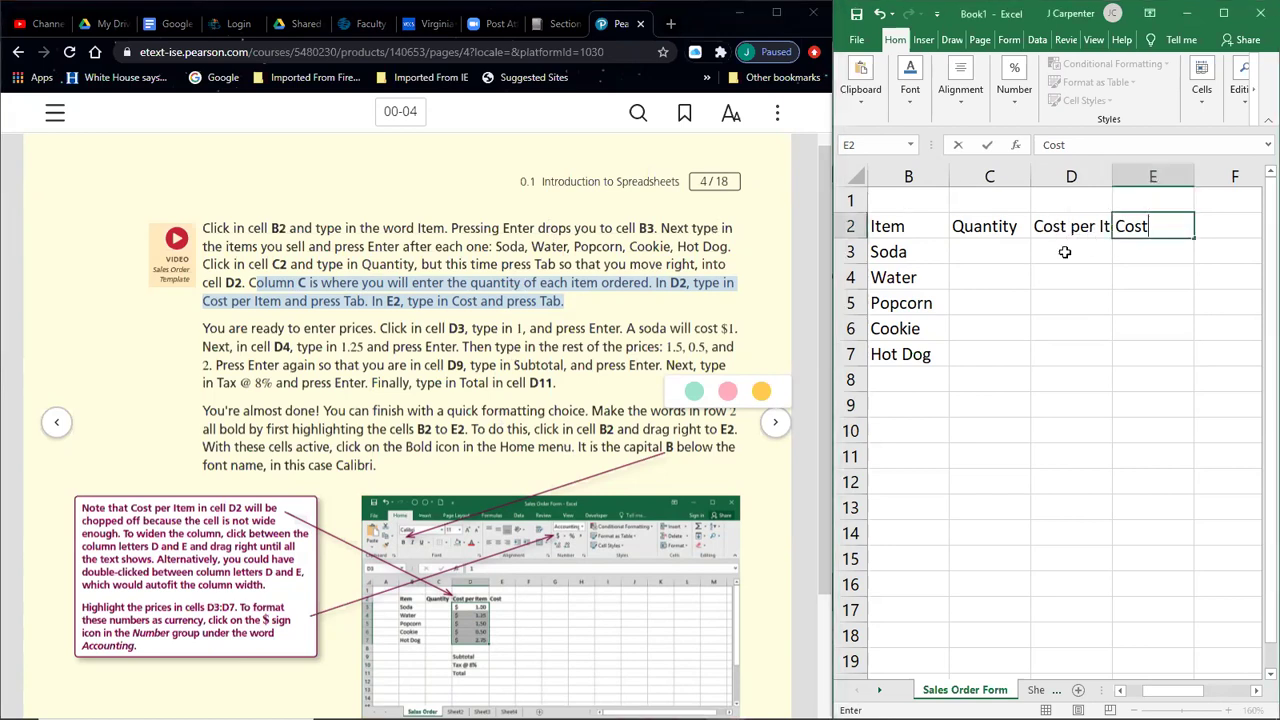
pyautogui.press('BackSpace')
pyautogui.press('BackSpace')
pyautogui.press('BackSpace')
pyautogui.press('BackSpace')
pyautogui.press('Return')
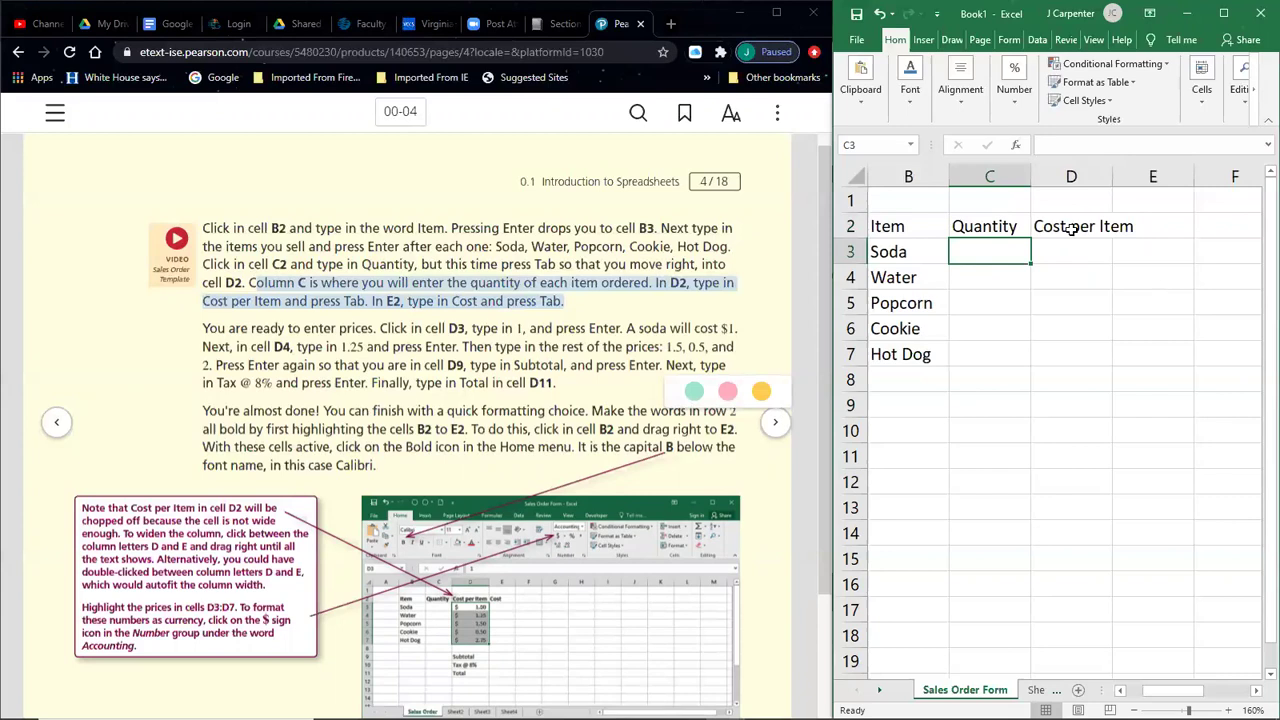
pyautogui.click(1100, 226)
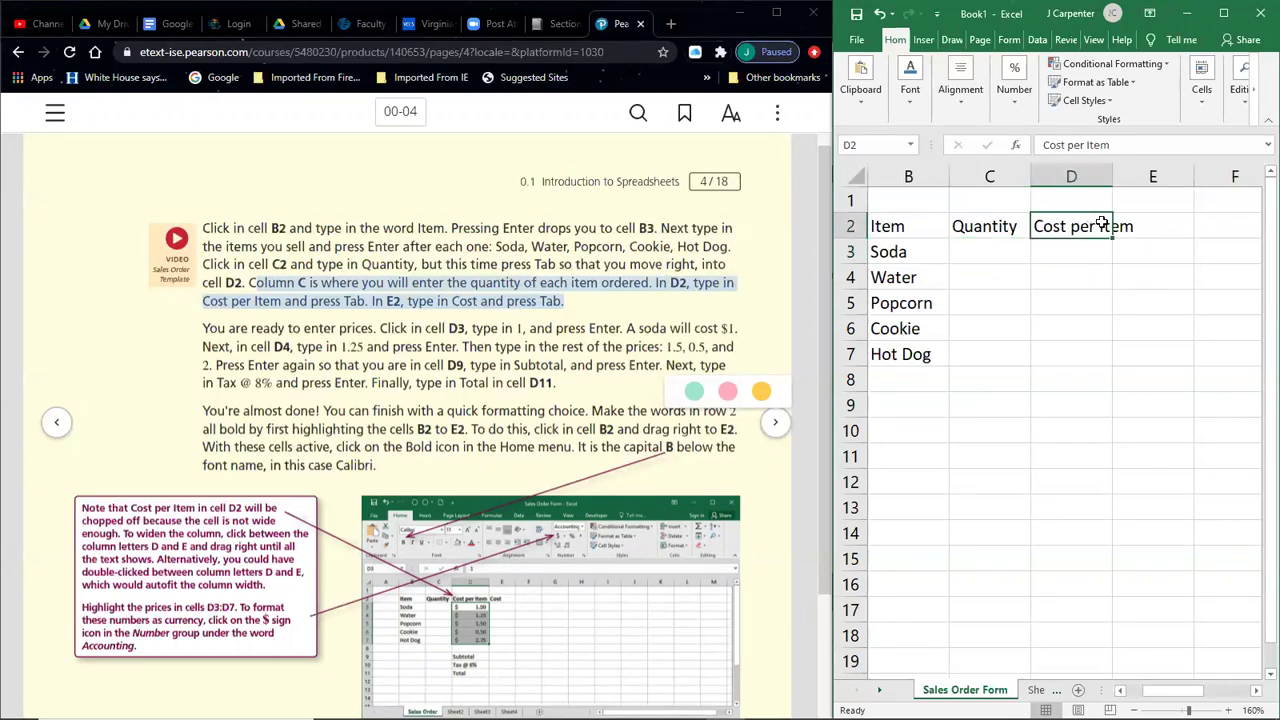
# Step: Enter the header Cost in cell E2, next to Cost per Item
pyautogui.click(1137, 227)
pyautogui.click(1091, 230)
pyautogui.click(1133, 229)
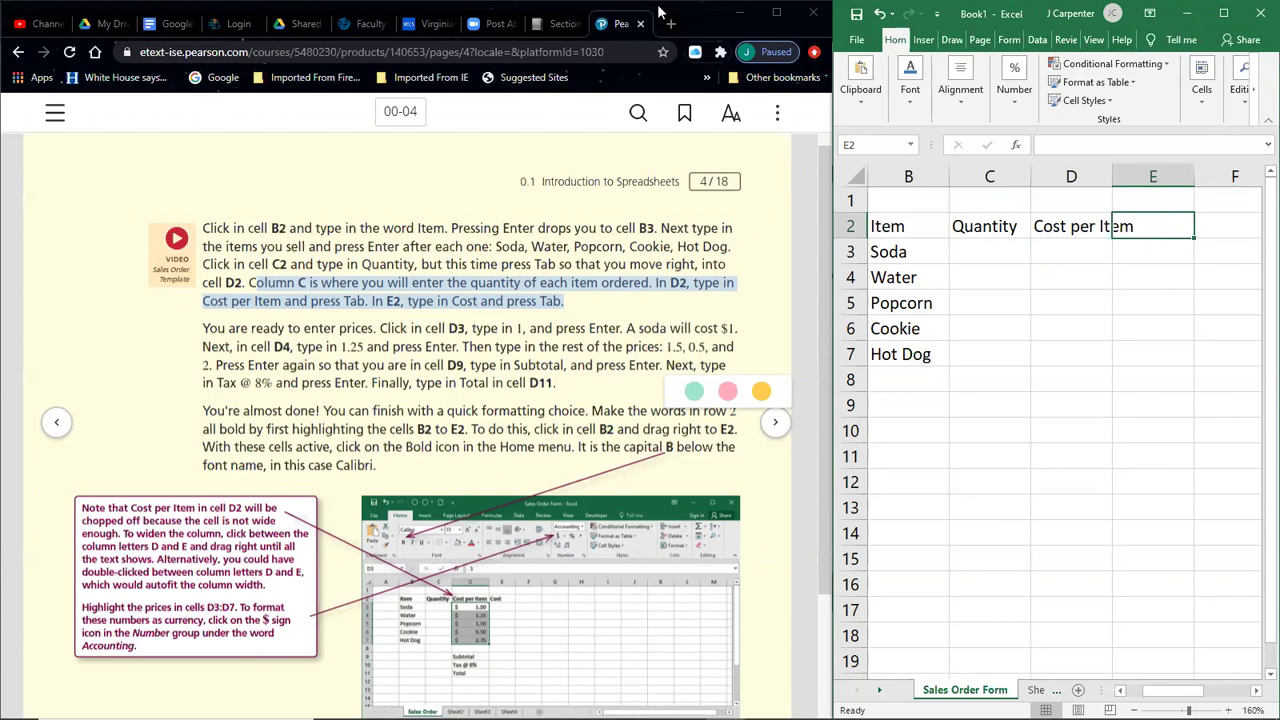
pyautogui.write('Cost')
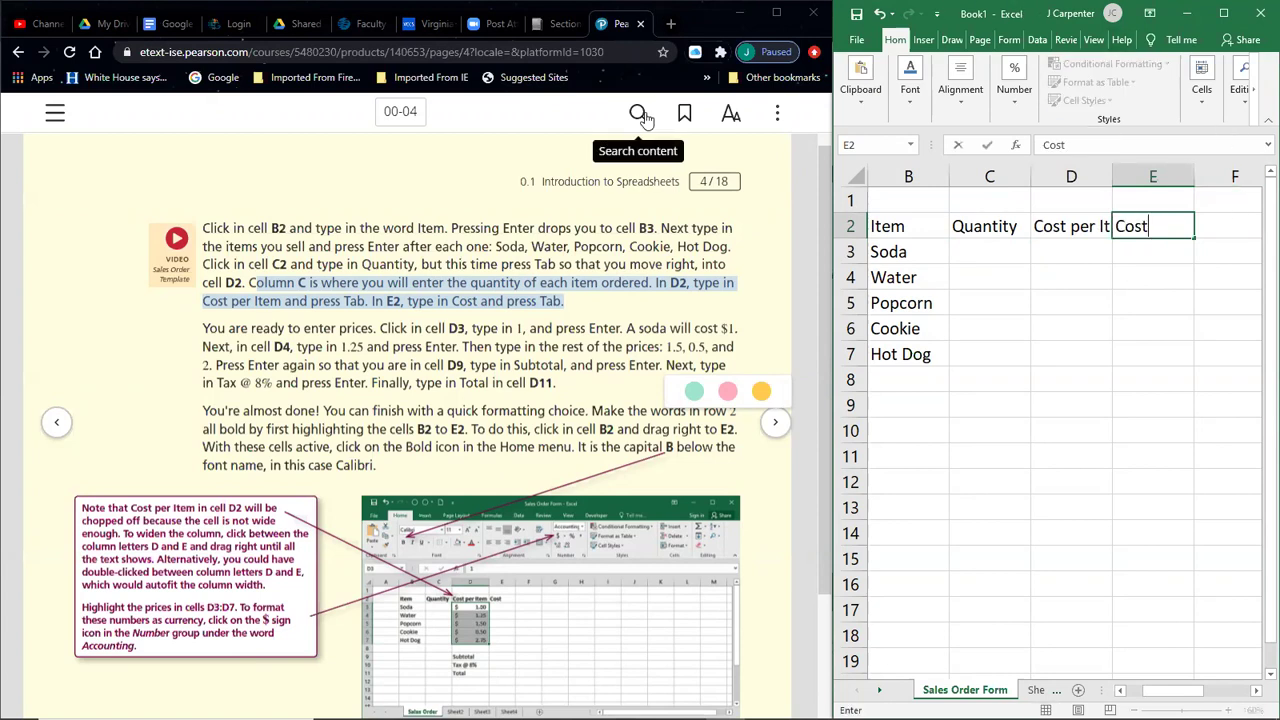
pyautogui.press('Return')
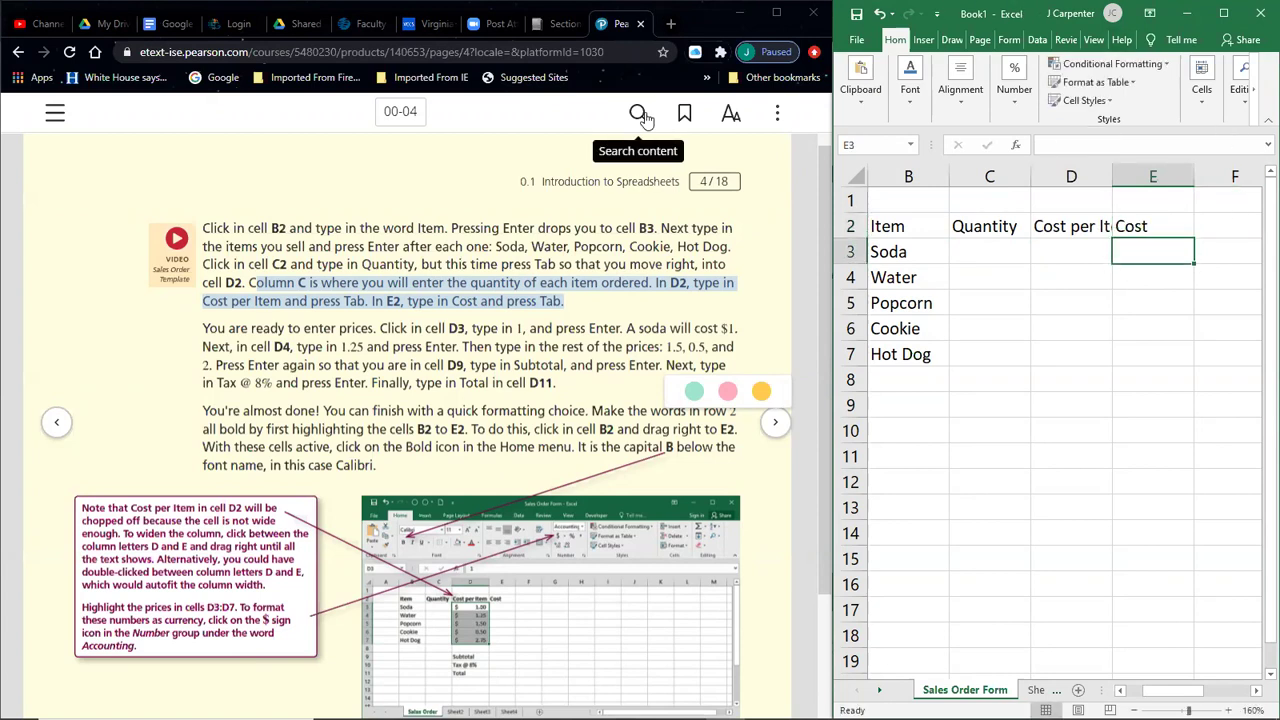
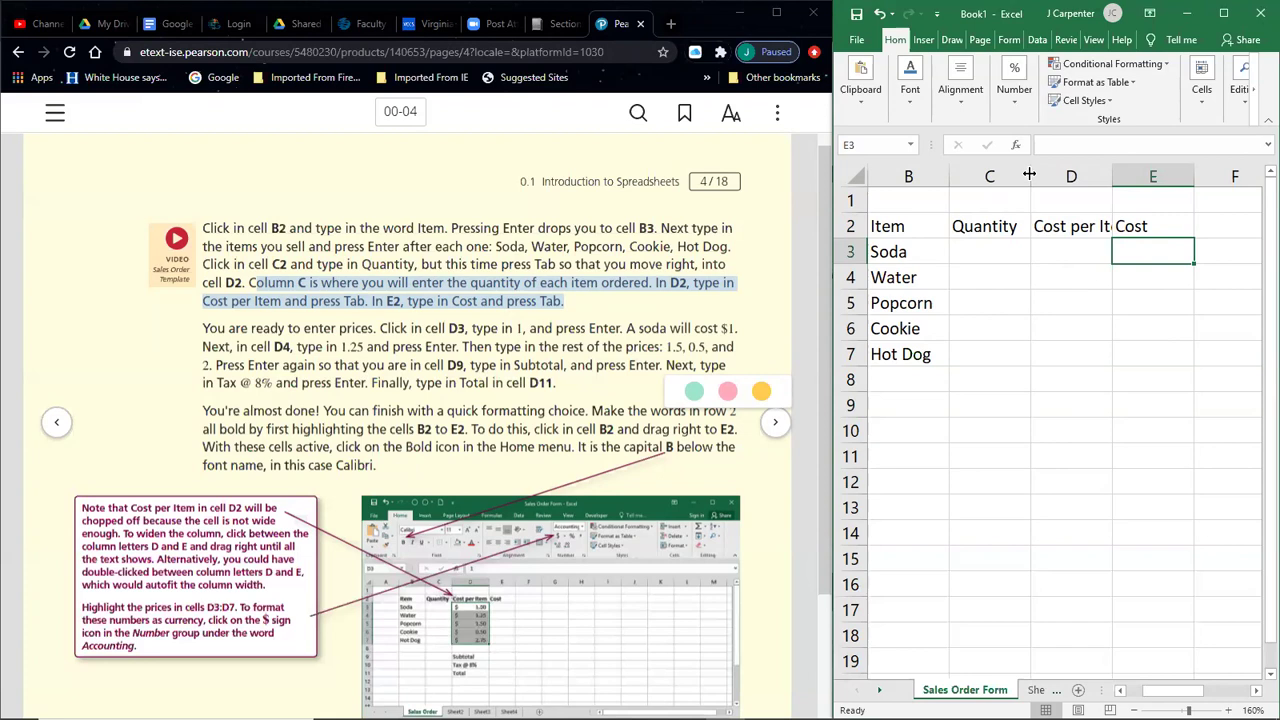
# Step: Widen column D until the Cost per Item header fits completely, and select cell D2
pyautogui.moveTo(1029, 174)
pyautogui.mouseDown()
pyautogui.moveTo(985, 173)
pyautogui.moveTo(1026, 178)
pyautogui.mouseUp()
pyautogui.moveTo(1107, 174); pyautogui.dragTo(1131, 175)
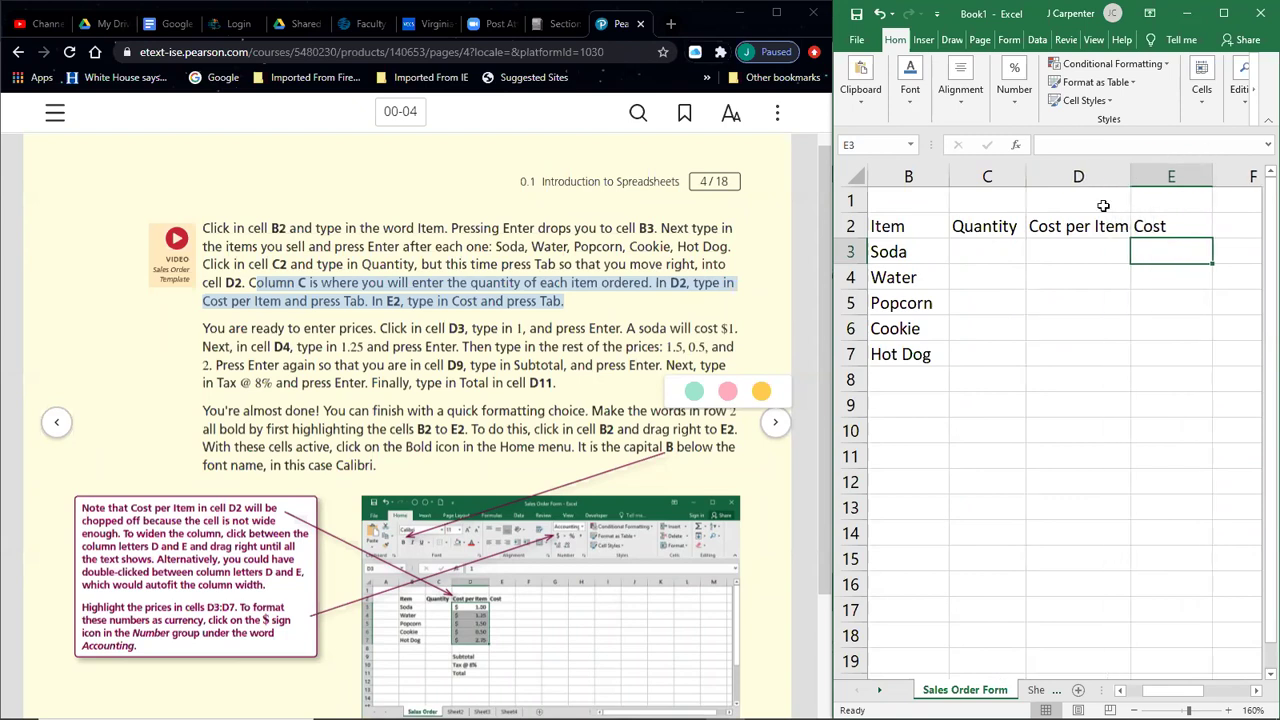
pyautogui.click(1082, 233)
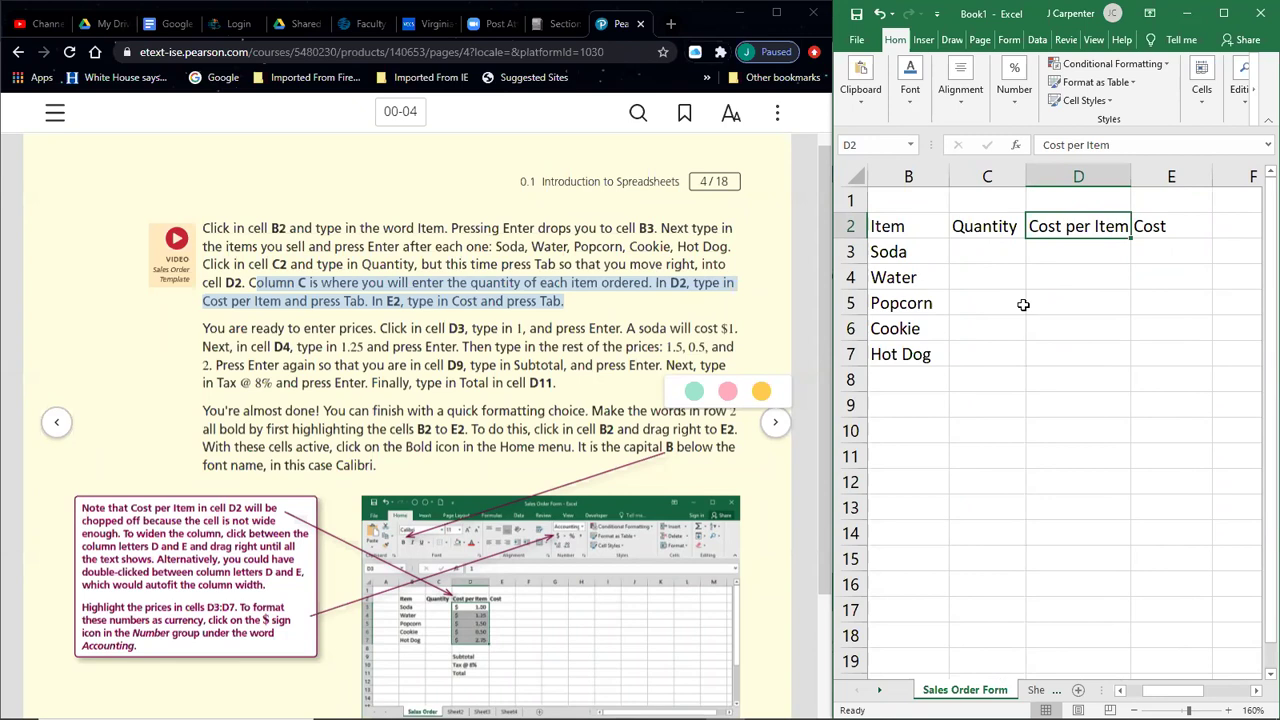
# Step: Enter the Soda price 1 in D3 and the Water price 1.25 in D4
pyautogui.click(356, 337)
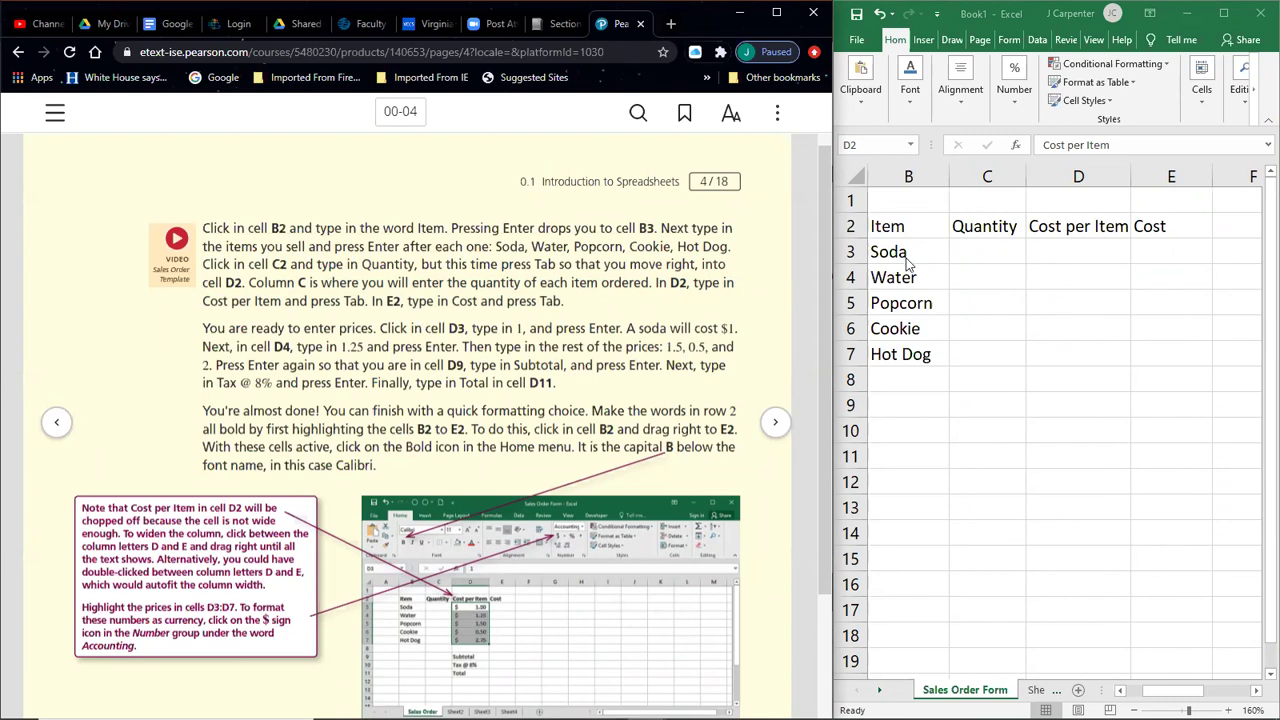
pyautogui.click(992, 247)
pyautogui.click(989, 249)
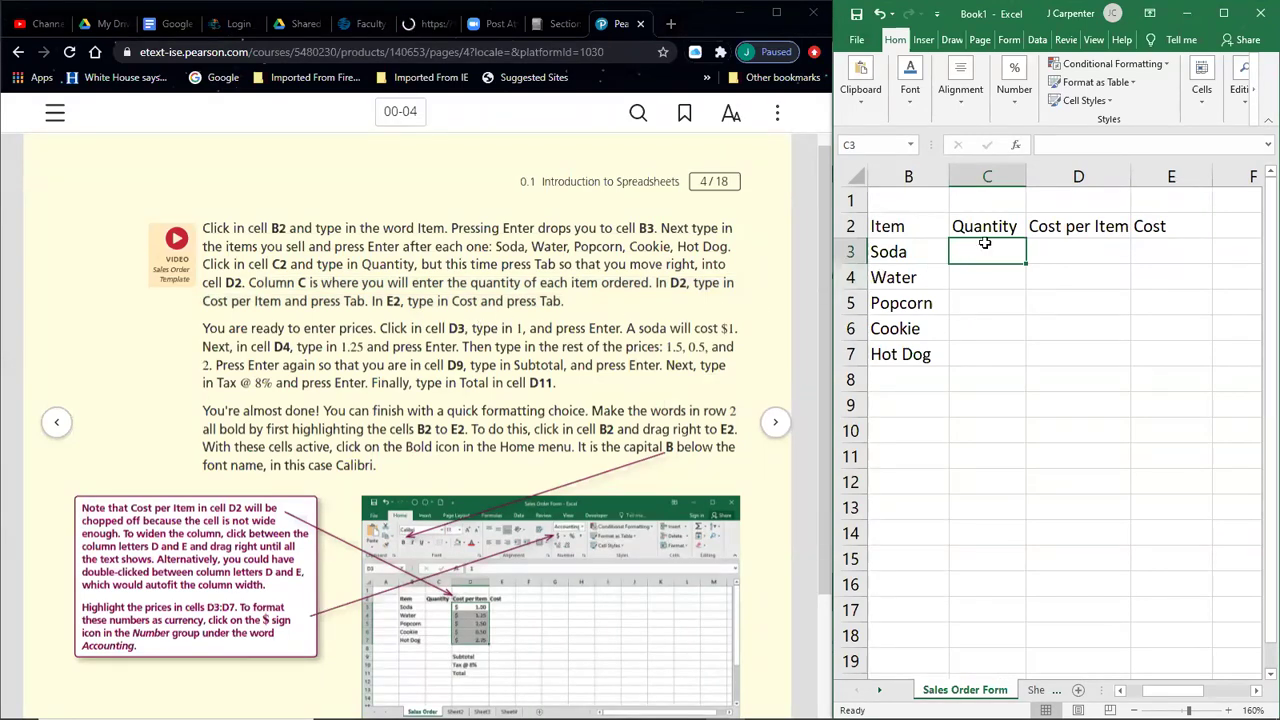
pyautogui.click(1057, 247)
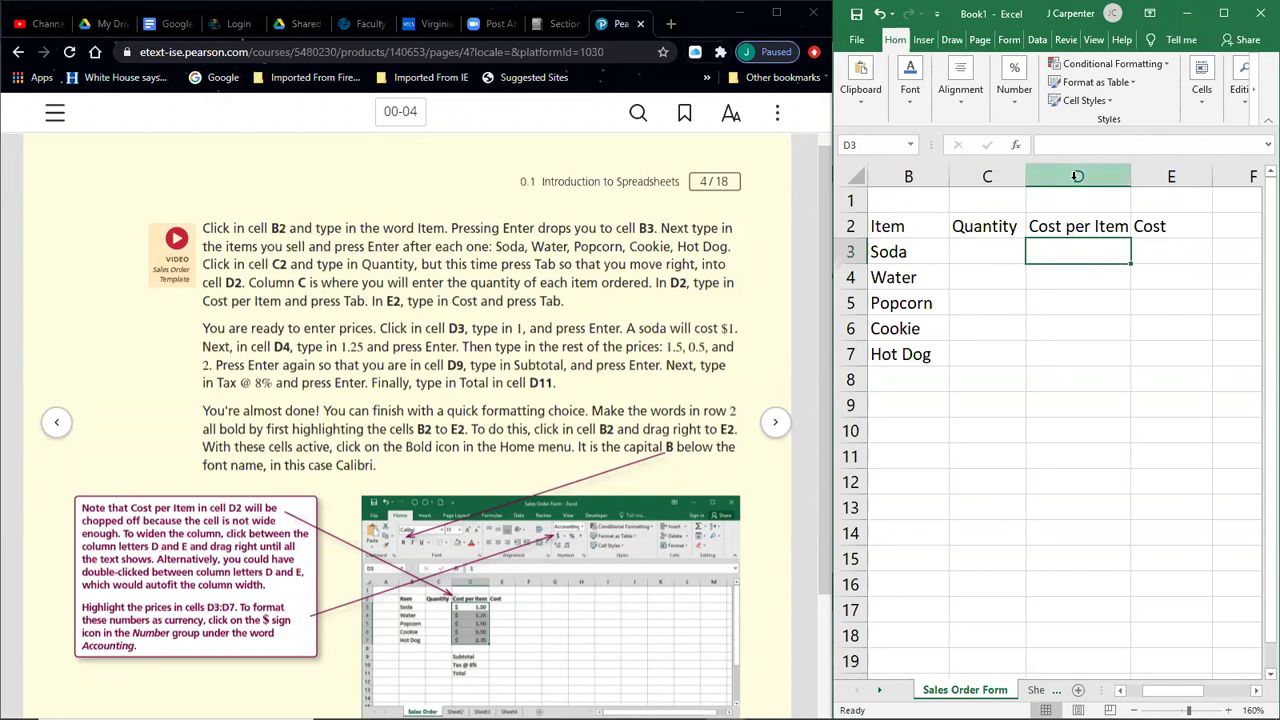
pyautogui.write('1')
pyautogui.press('Return')
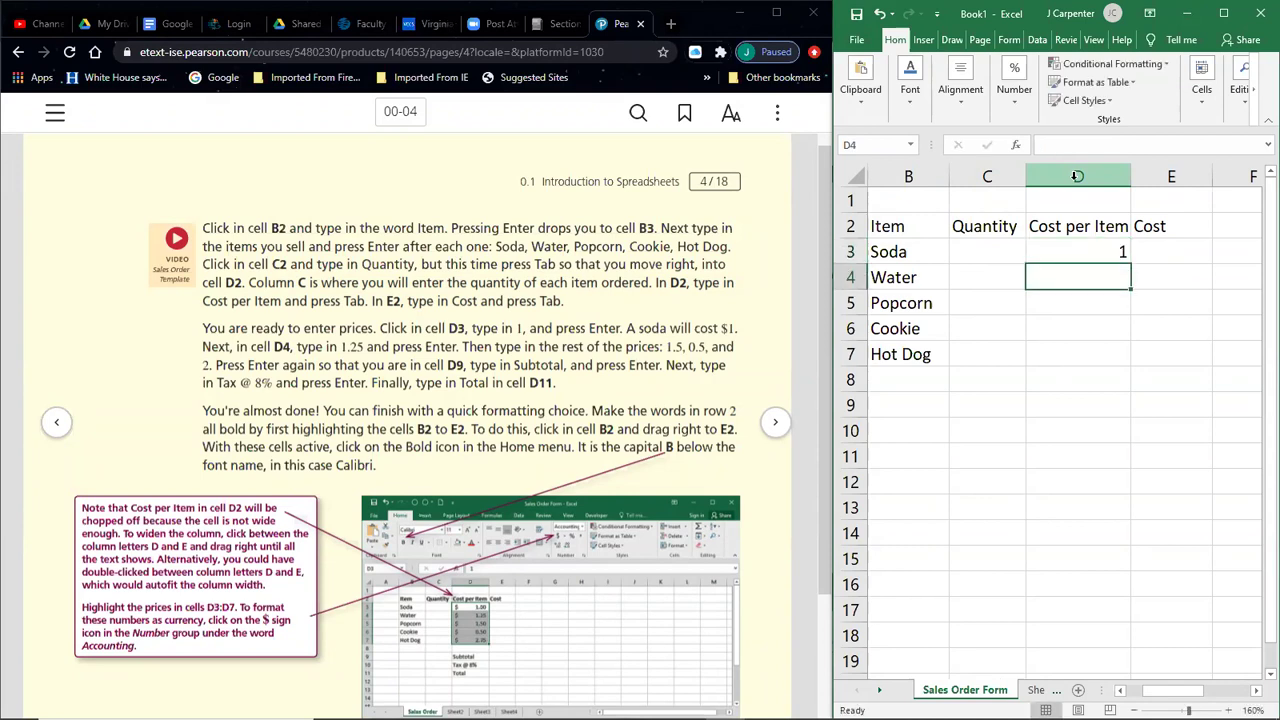
pyautogui.write('1.25')
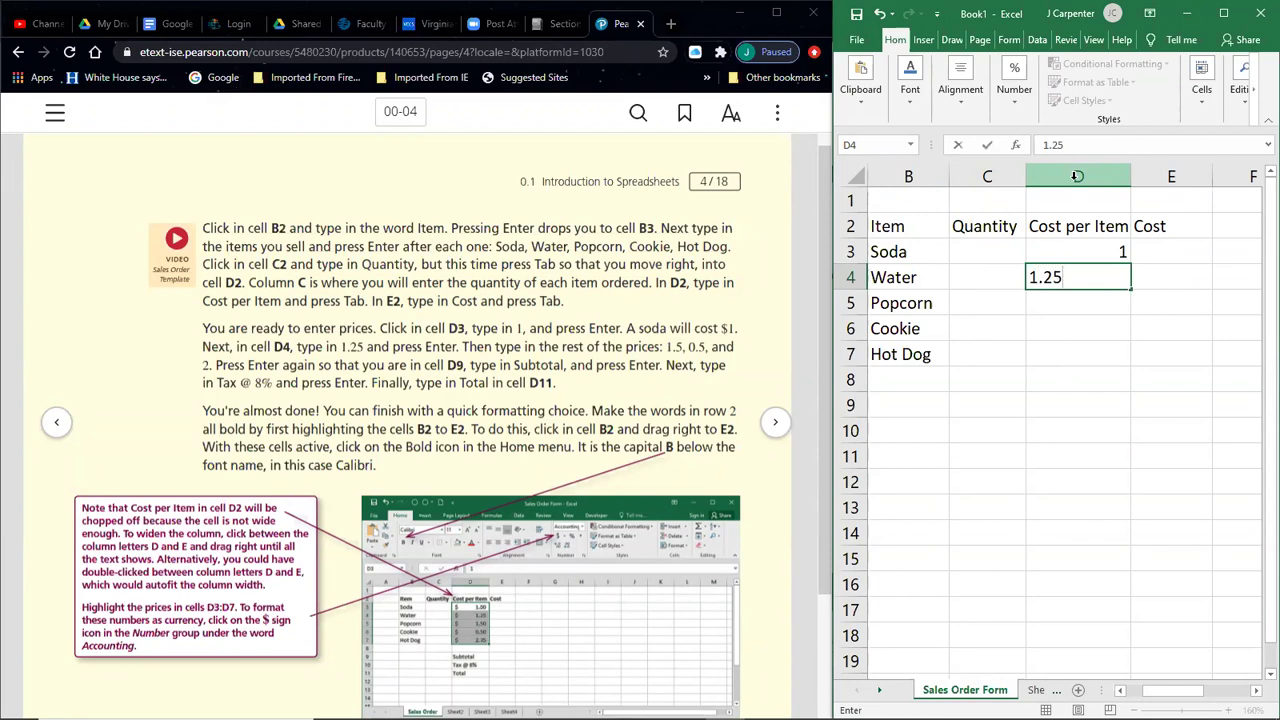
pyautogui.press('Return')
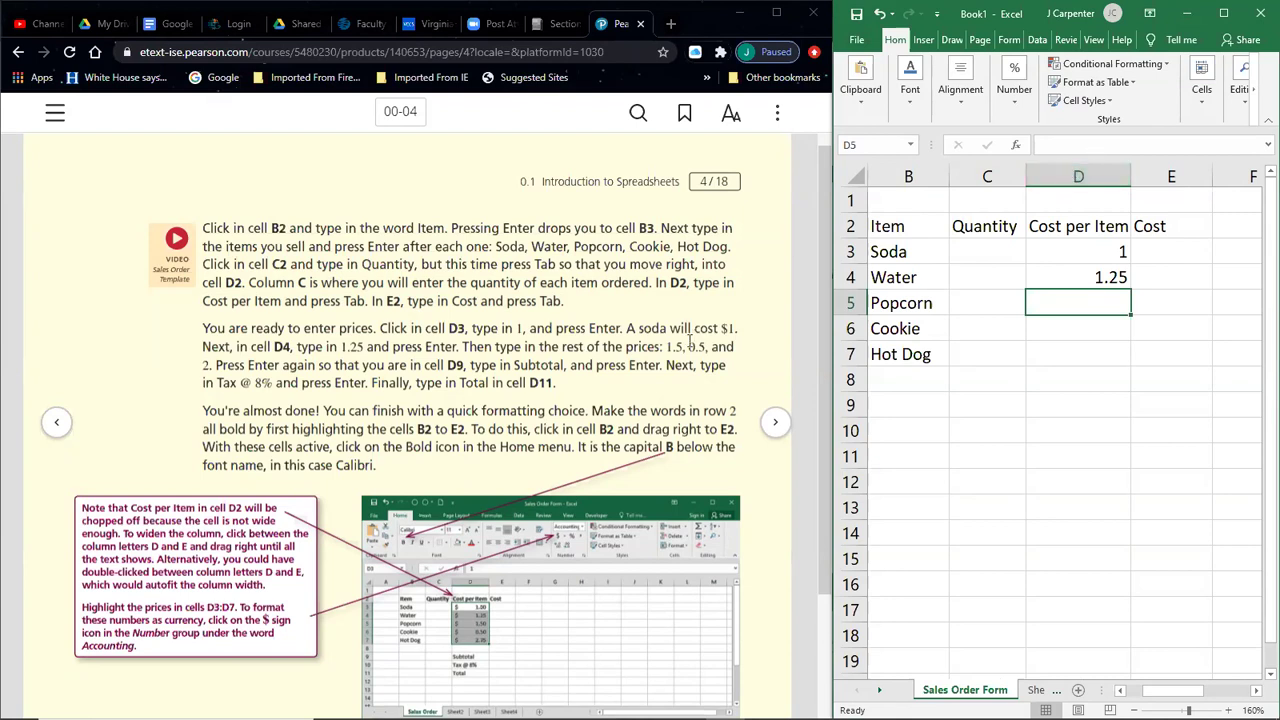
# Step: Enter the remaining prices: 1.5 for Popcorn, .5 for Cookie and 2 for Hot Dog in D5 to D7
pyautogui.write('1.5')
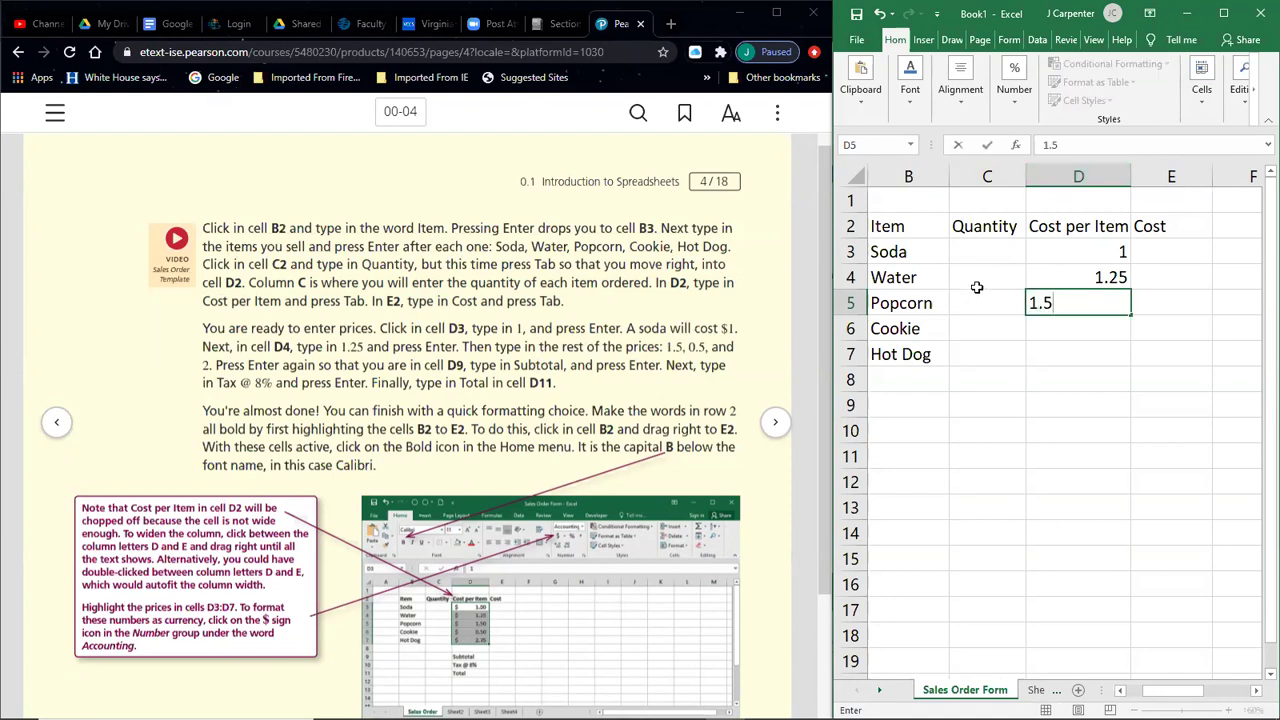
pyautogui.press('Return')
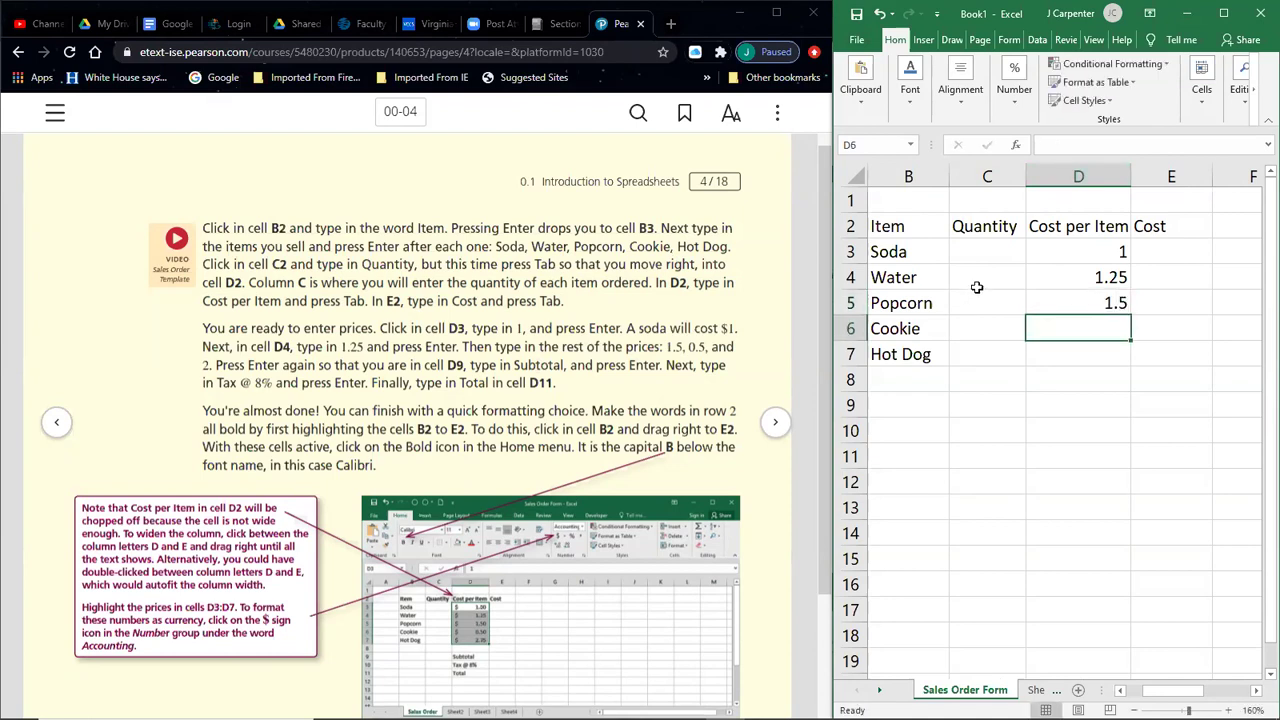
pyautogui.write('.5')
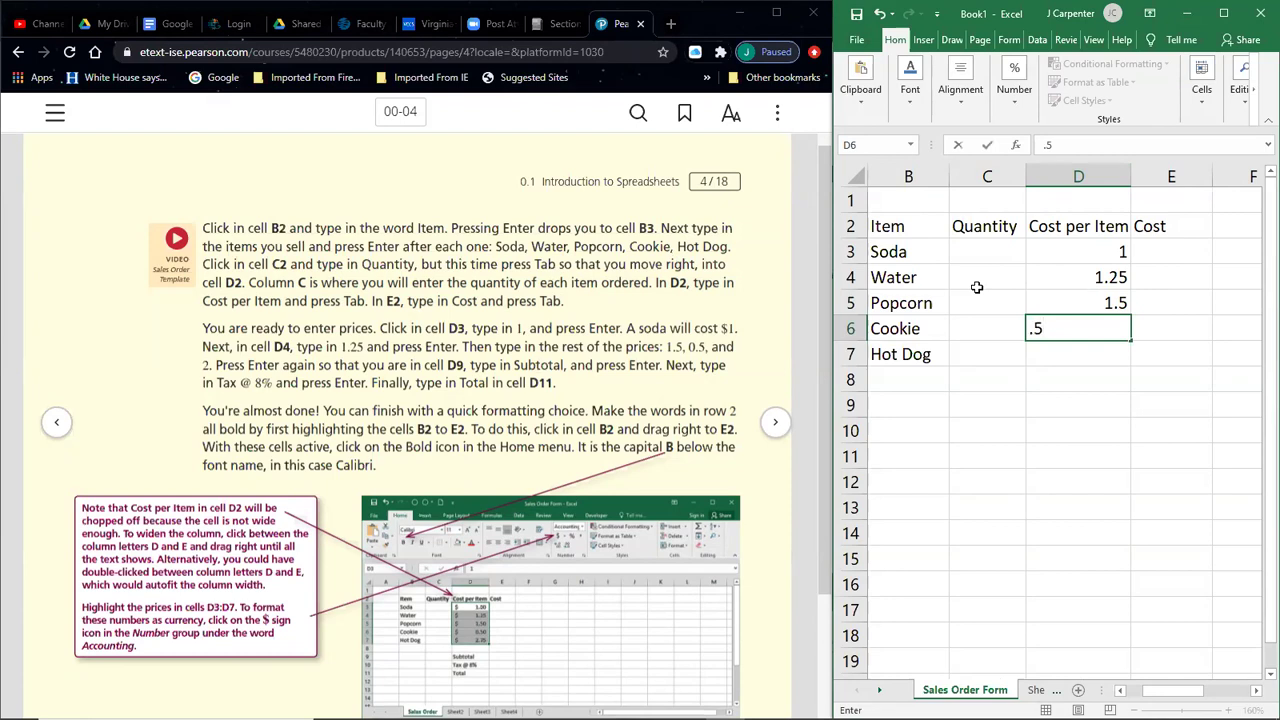
pyautogui.press('Return')
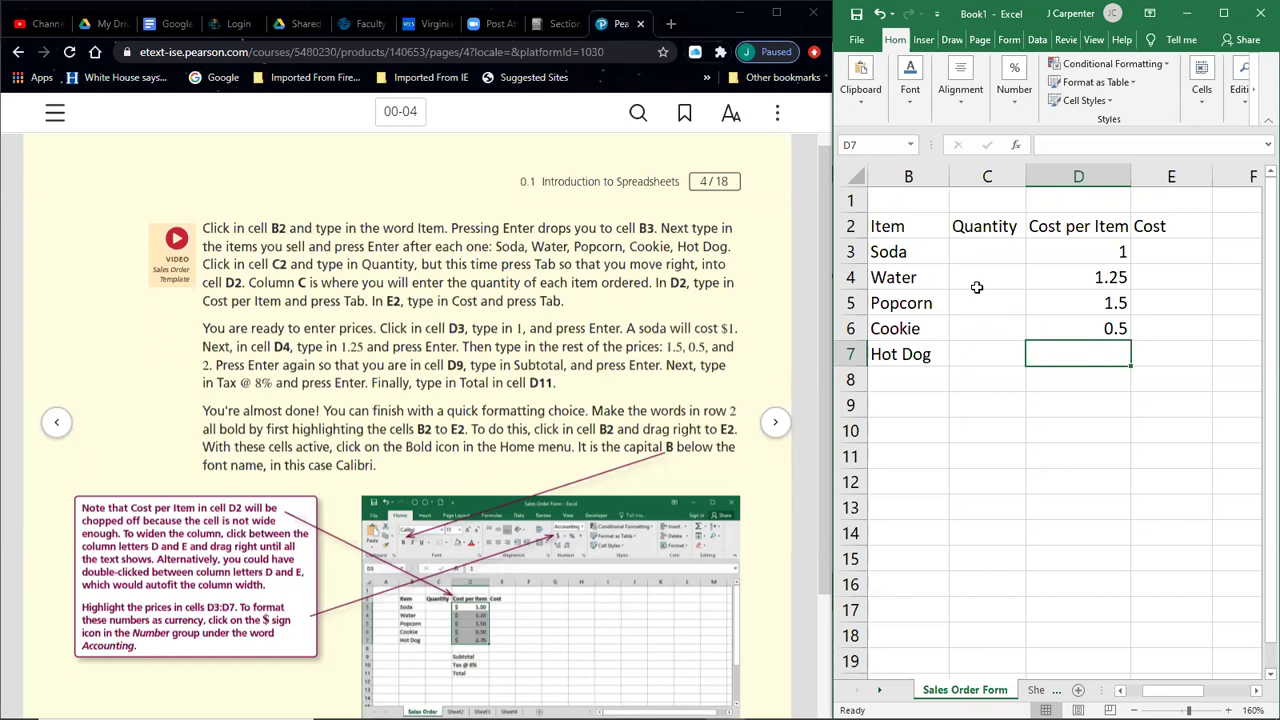
pyautogui.write('2')
pyautogui.press('Return')
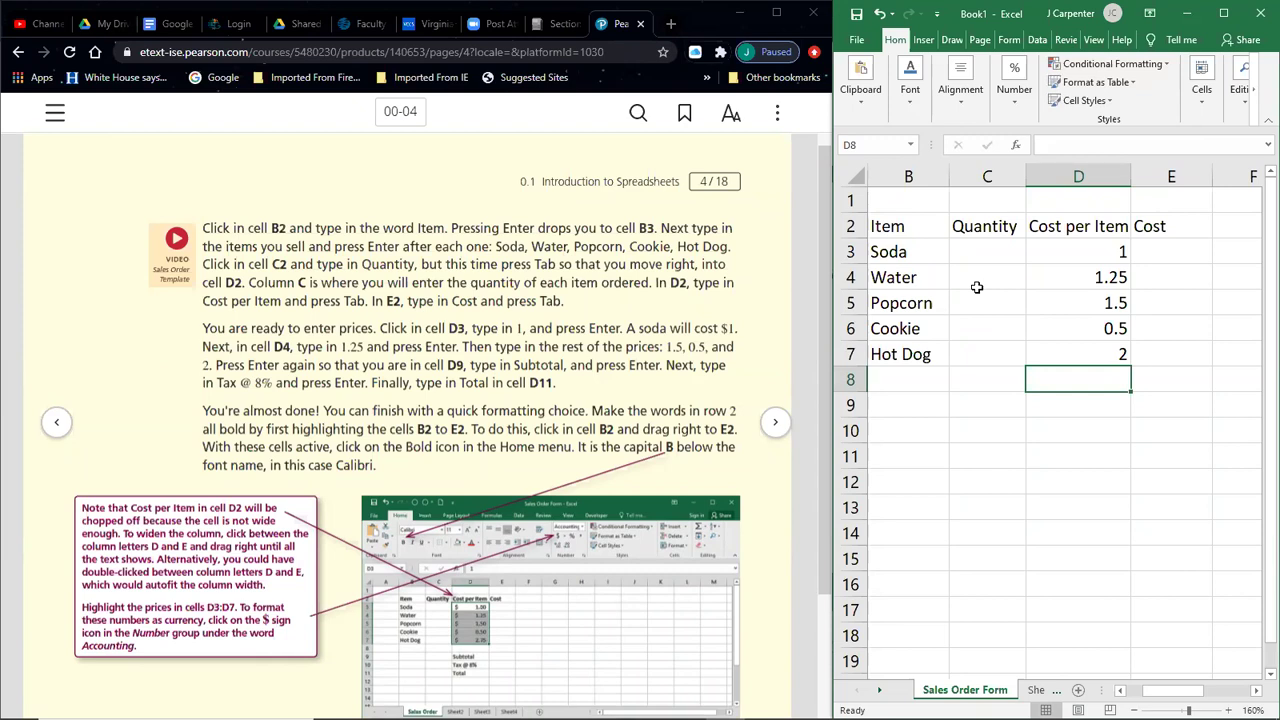
# Step: Select the prices in D3:D7 and maximize the spreadsheet window
pyautogui.moveTo(1108, 252); pyautogui.dragTo(1098, 356)
pyautogui.click(1098, 380)
pyautogui.moveTo(1078, 245); pyautogui.dragTo(1078, 356)
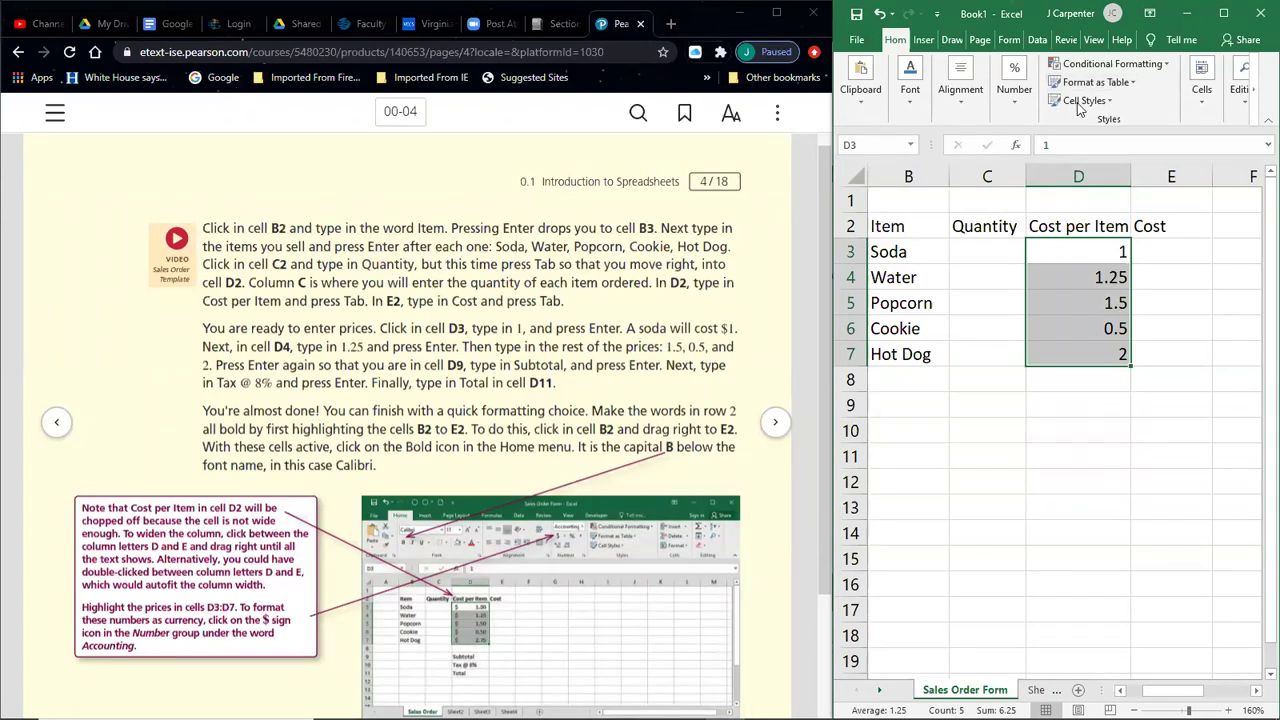
pyautogui.click(1223, 13)
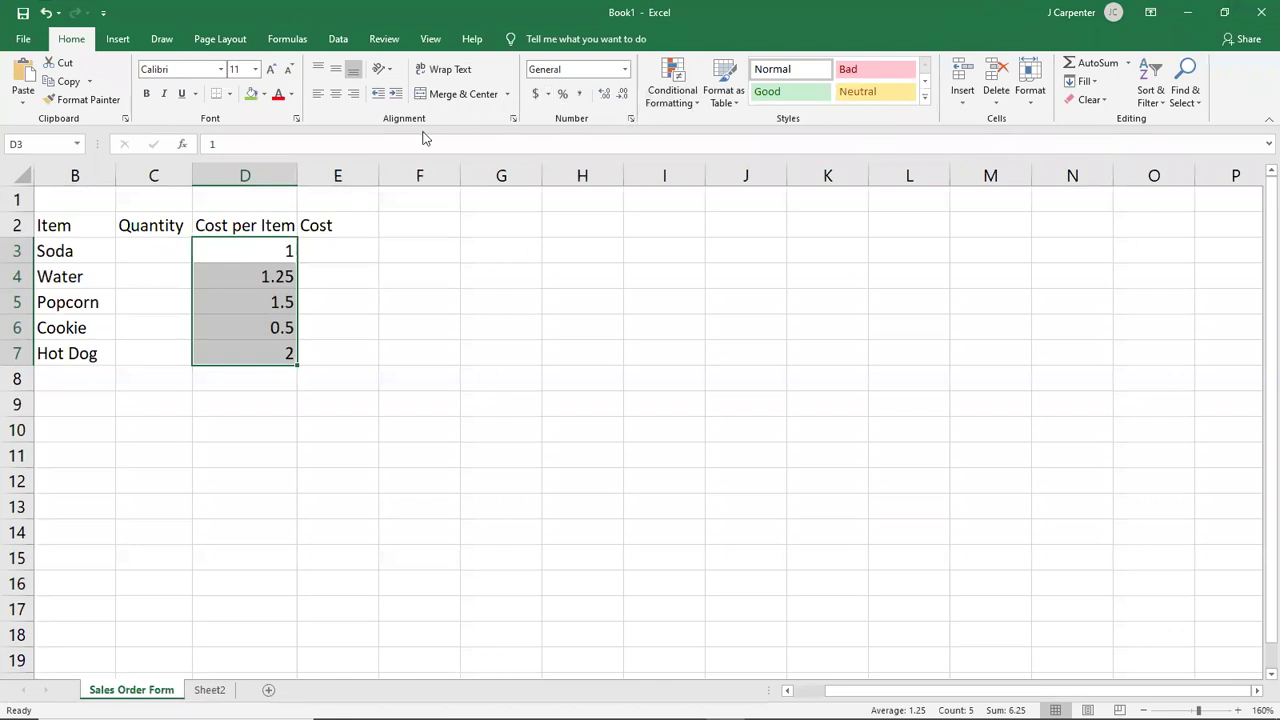
# Step: Apply the dollar Accounting format to each price cell from D3 to D7, one cell at a time
pyautogui.click(351, 266)
pyautogui.click(262, 244)
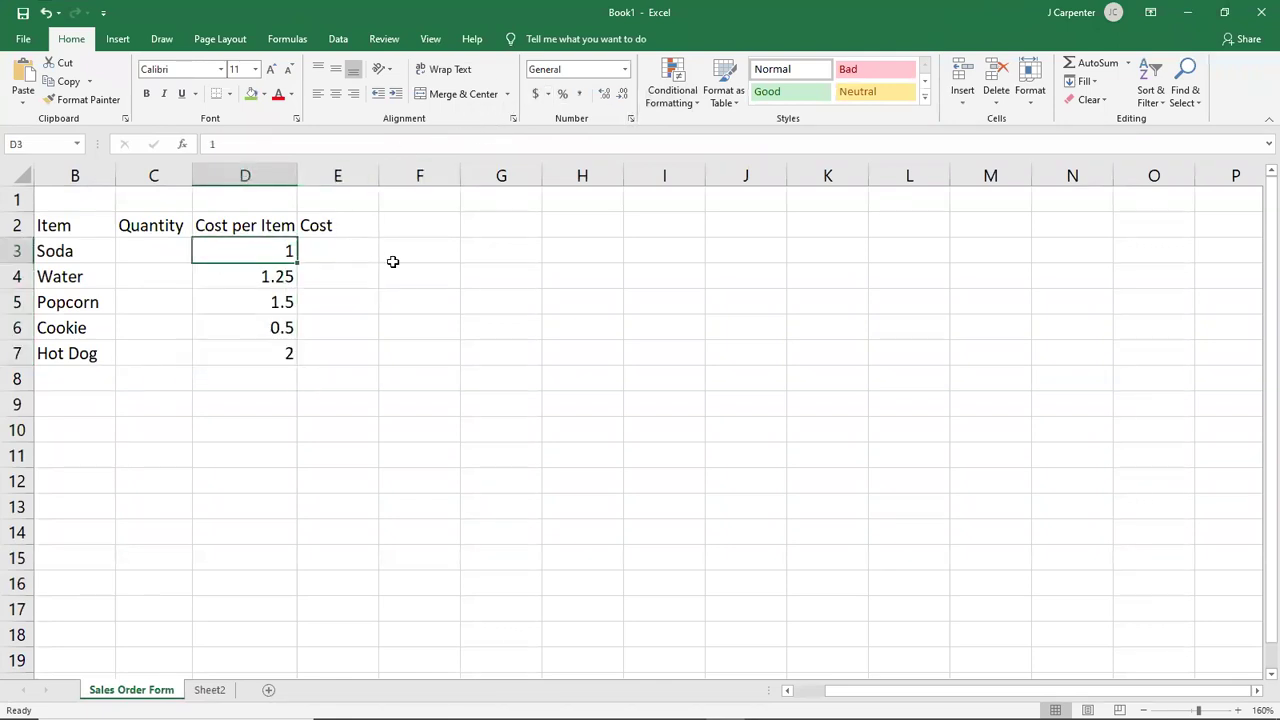
pyautogui.click(536, 93)
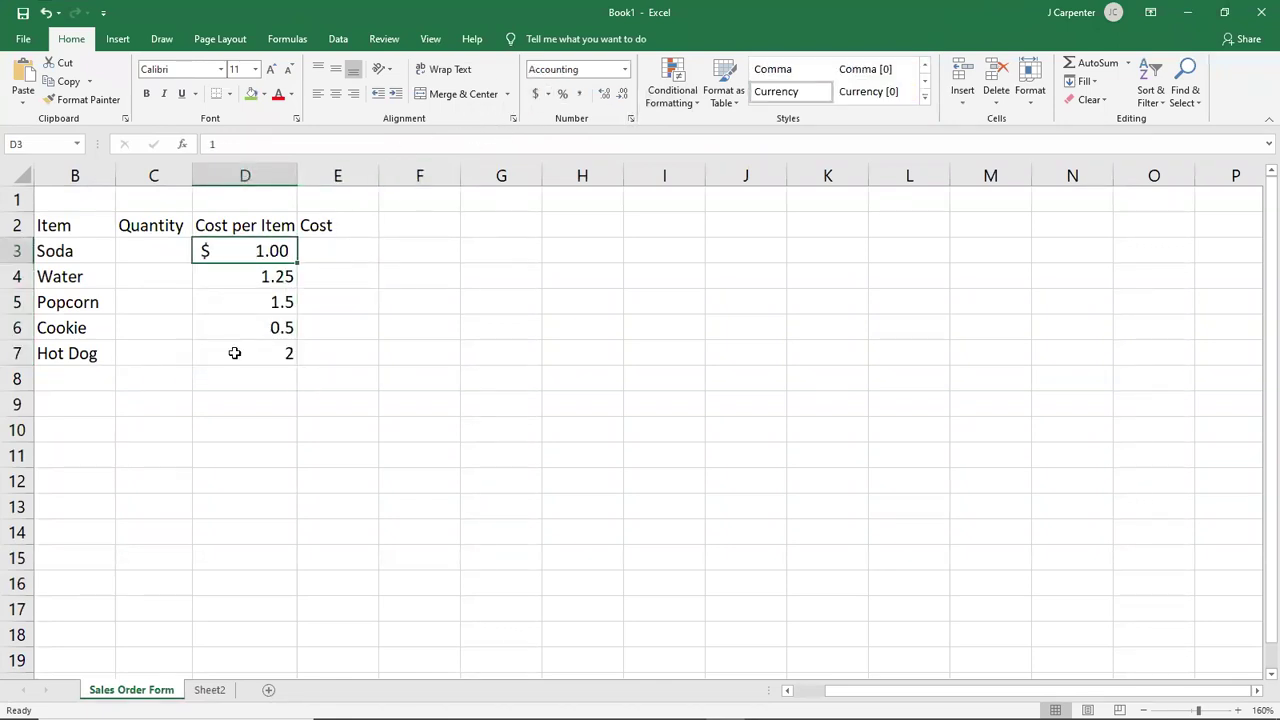
pyautogui.click(265, 277)
pyautogui.press('F4')
pyautogui.click(273, 299)
pyautogui.click(536, 93)
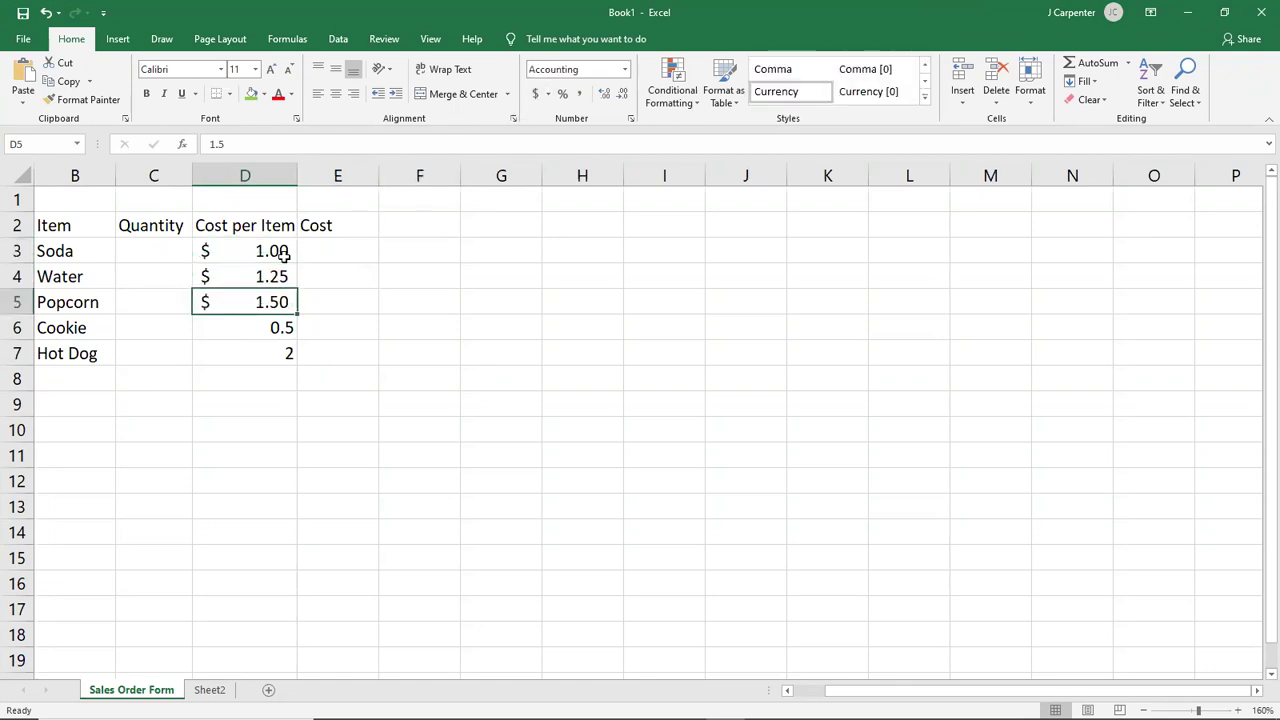
pyautogui.click(276, 328)
pyautogui.click(536, 93)
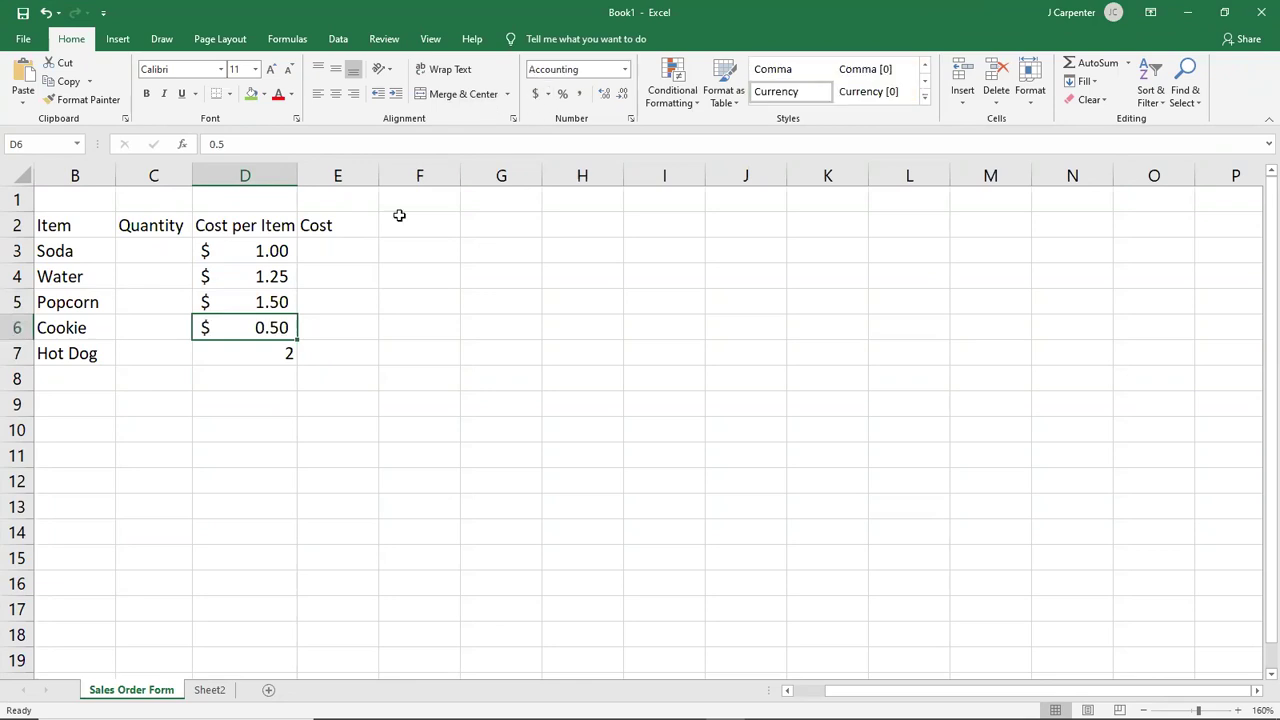
pyautogui.click(250, 343)
pyautogui.click(536, 93)
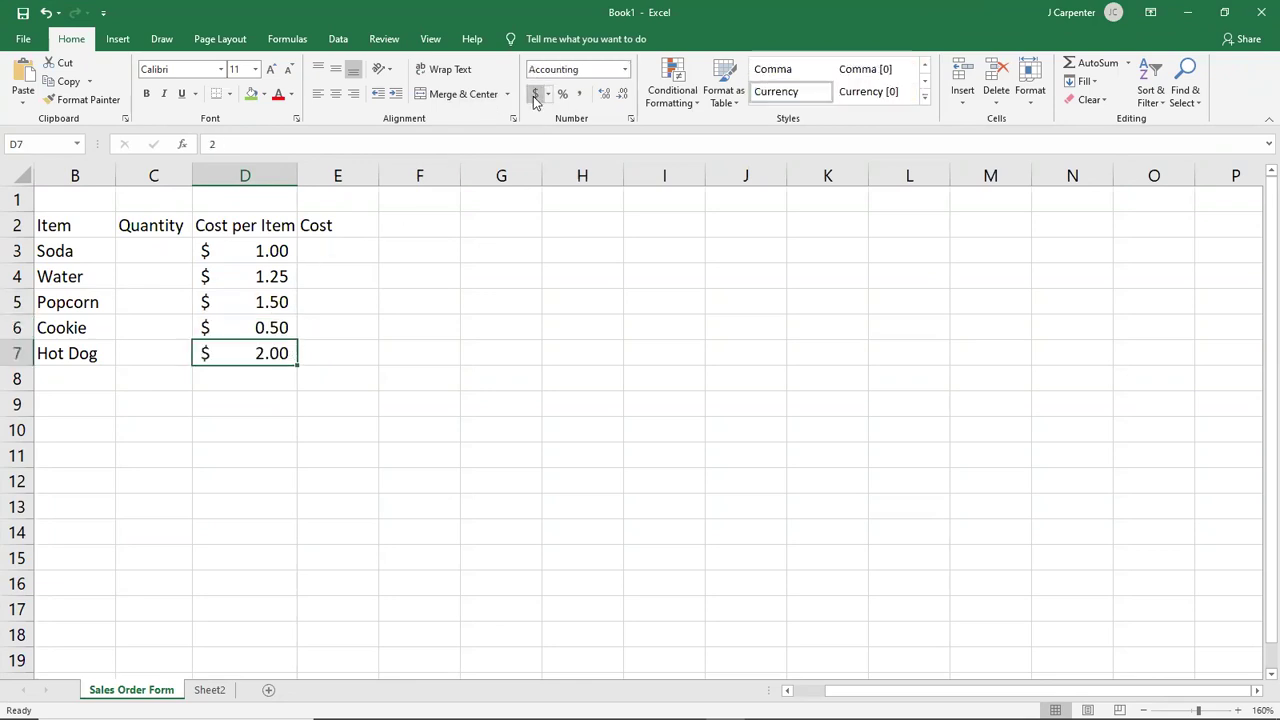
# Step: Undo the individual Accounting formats on D3 to D7 and the Hot Dog price entry in D7
pyautogui.click(45, 14)
pyautogui.click(45, 14)
pyautogui.click(45, 14)
pyautogui.click(45, 14)
pyautogui.click(45, 14)
pyautogui.click(45, 14)
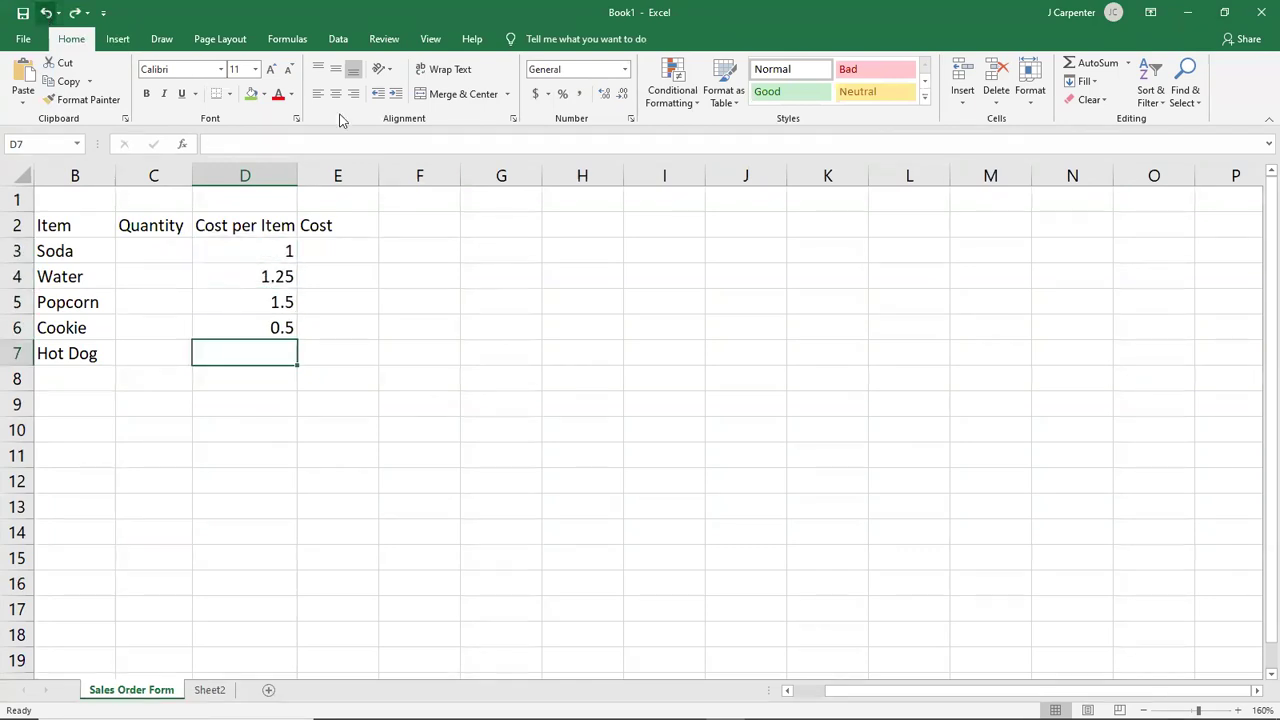
pyautogui.moveTo(515, 205); pyautogui.dragTo(953, 451)
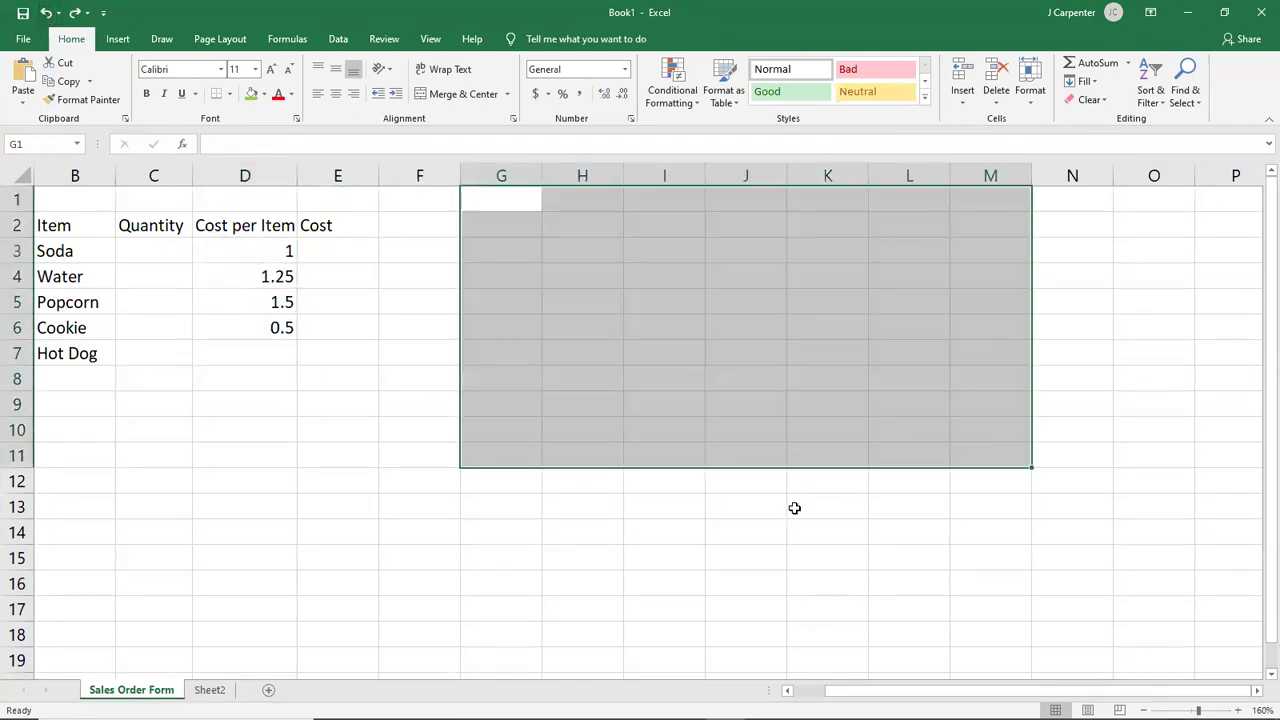
pyautogui.click(636, 311)
pyautogui.moveTo(636, 280); pyautogui.dragTo(423, 423)
pyautogui.moveTo(849, 309); pyautogui.dragTo(1014, 497)
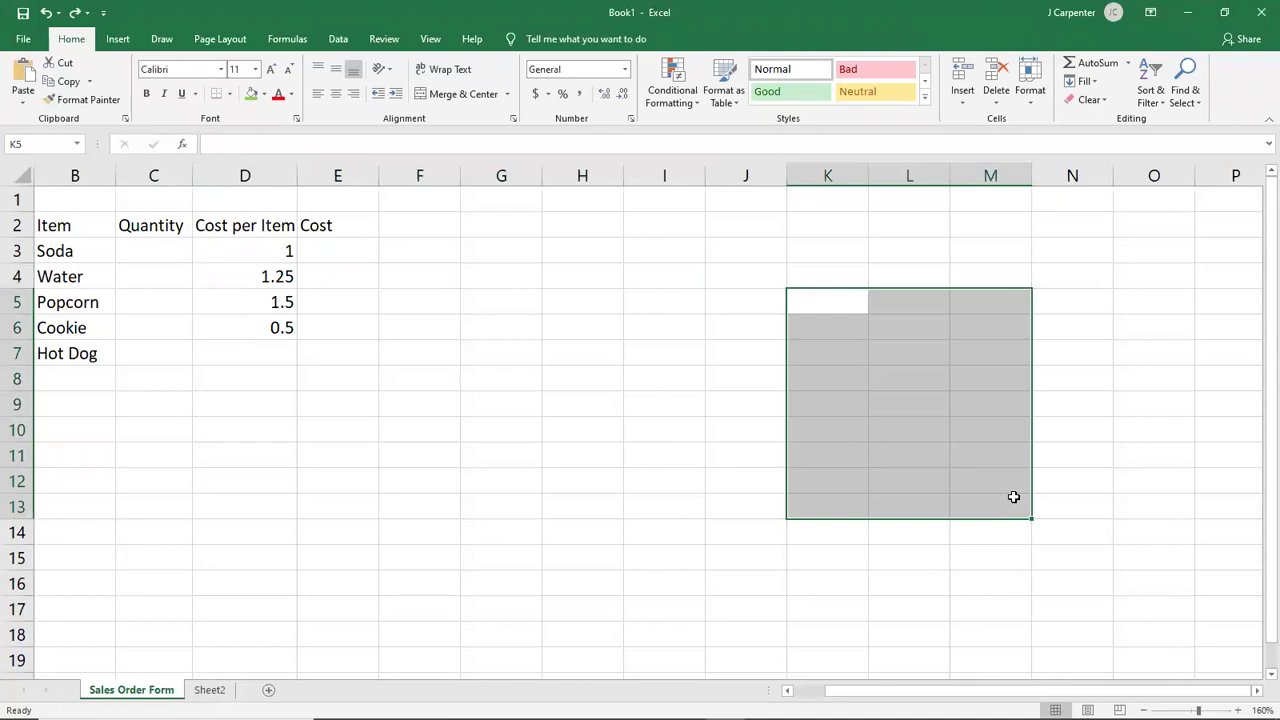
pyautogui.moveTo(660, 430); pyautogui.dragTo(340, 400)
pyautogui.moveTo(660, 290); pyautogui.dragTo(930, 380)
pyautogui.click(930, 480)
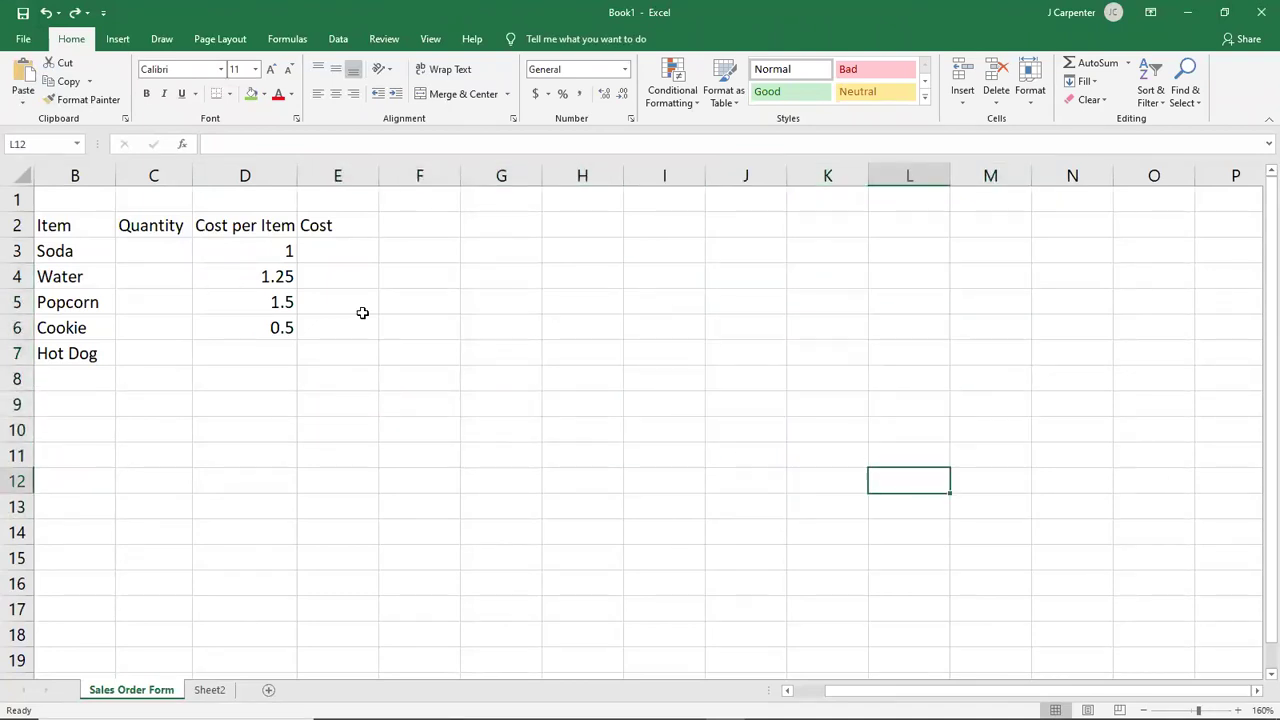
# Step: Restore the Hot Dog price in D7 and try the dollar Accounting format on the whole range D3:D7 at once
pyautogui.click(75, 12)
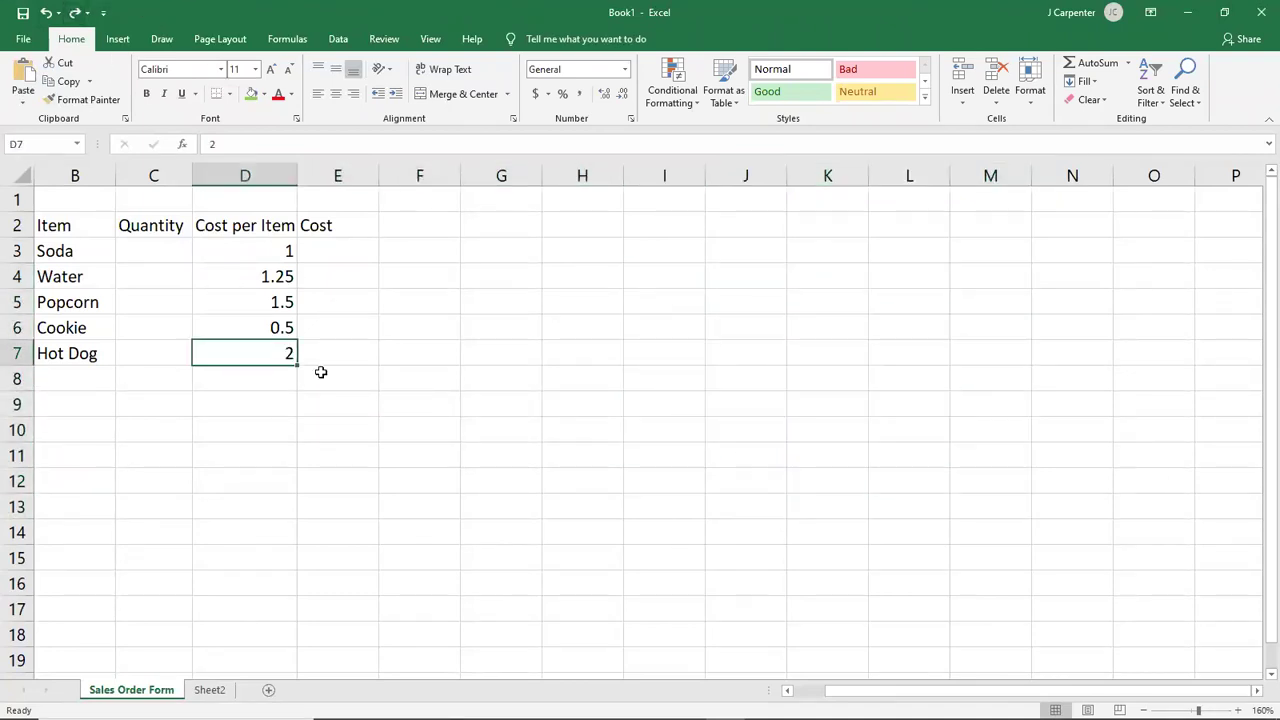
pyautogui.click(417, 429)
pyautogui.moveTo(270, 251); pyautogui.dragTo(275, 348)
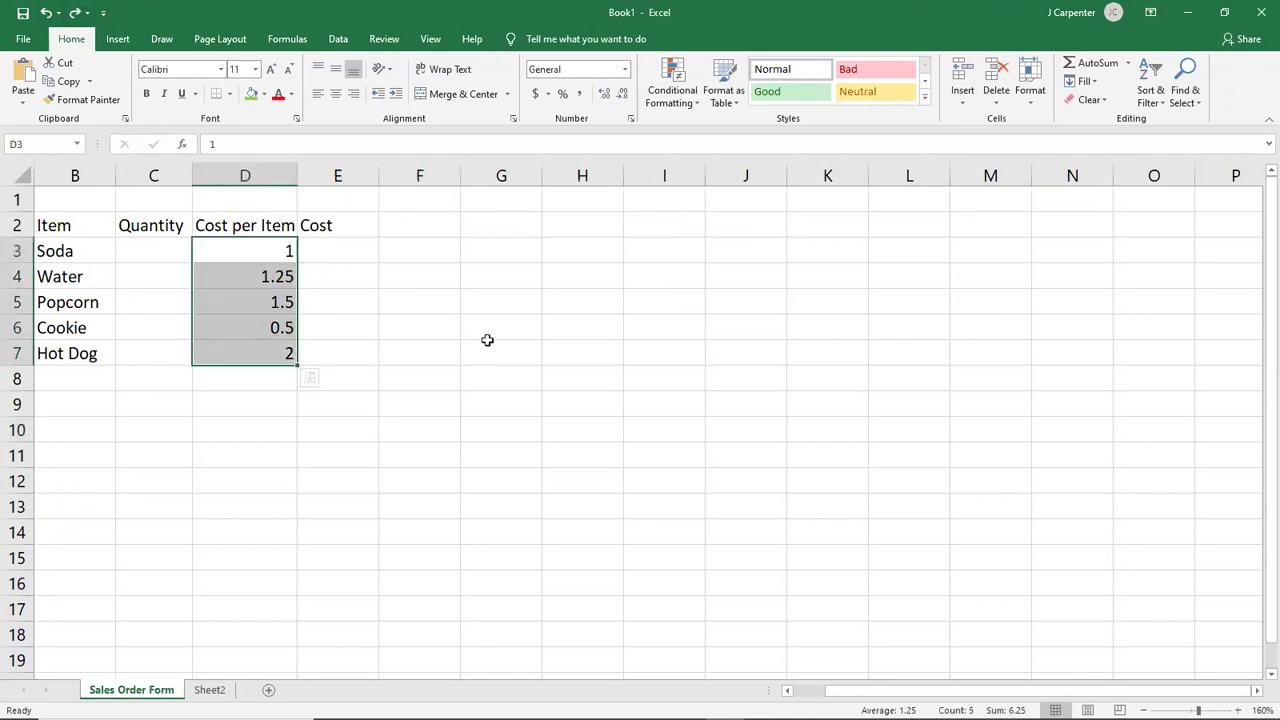
pyautogui.click(535, 94)
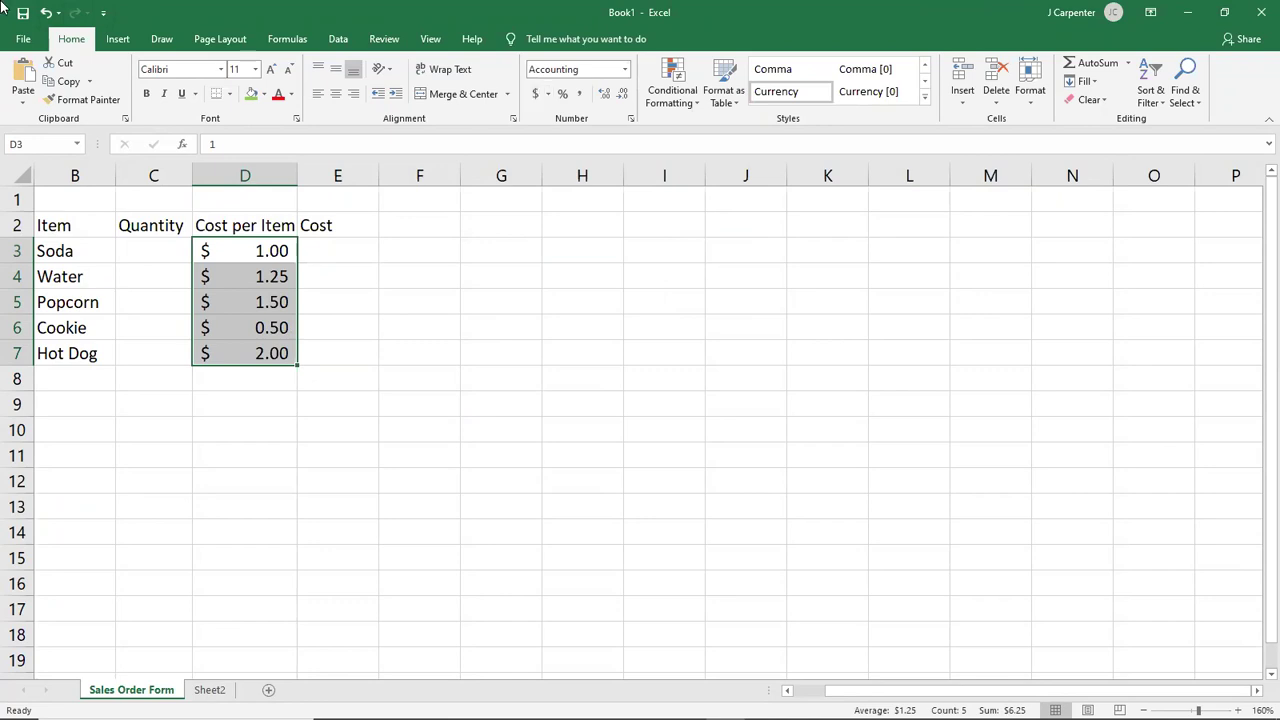
pyautogui.click(47, 13)
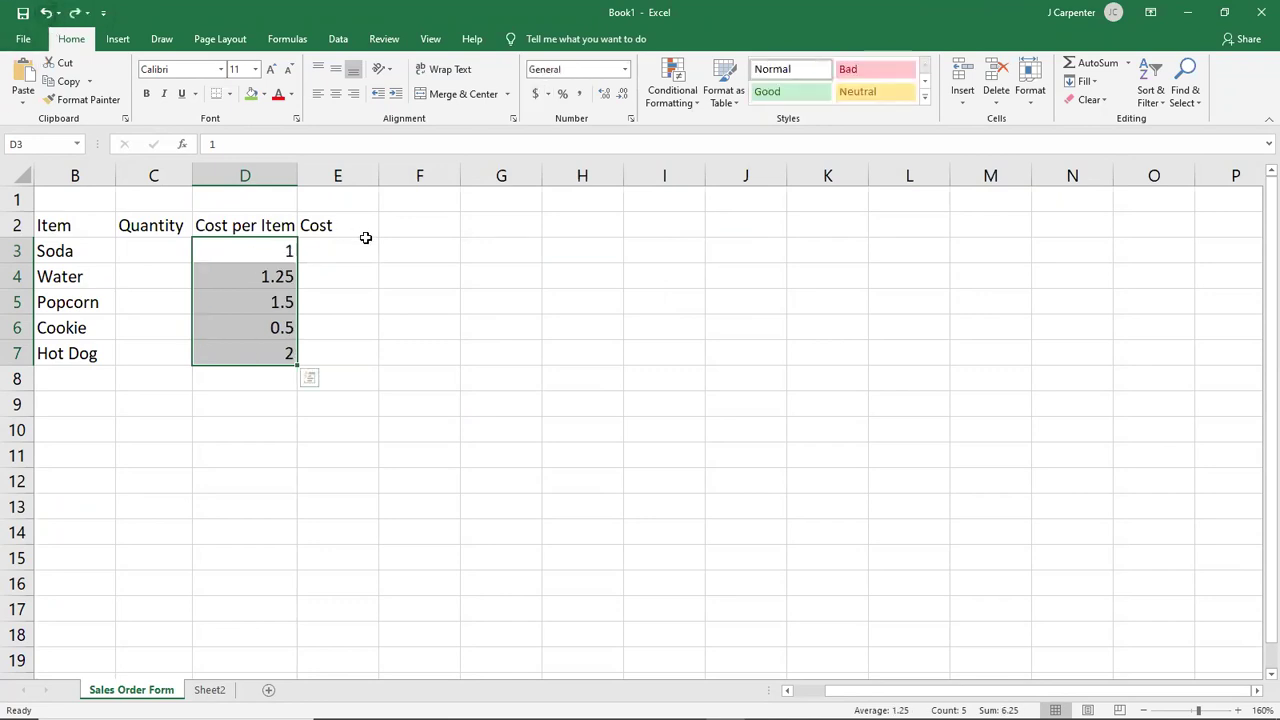
# Step: Highlight the cells under each header in turn: prices D3:D7, costs E3:E7, quantities C3:C7, and costs E3:E7 again
pyautogui.click(463, 266)
pyautogui.press('Up')
pyautogui.press('Left')
pyautogui.press('Left')
pyautogui.moveTo(254, 256); pyautogui.dragTo(280, 355)
pyautogui.moveTo(366, 252); pyautogui.dragTo(357, 354)
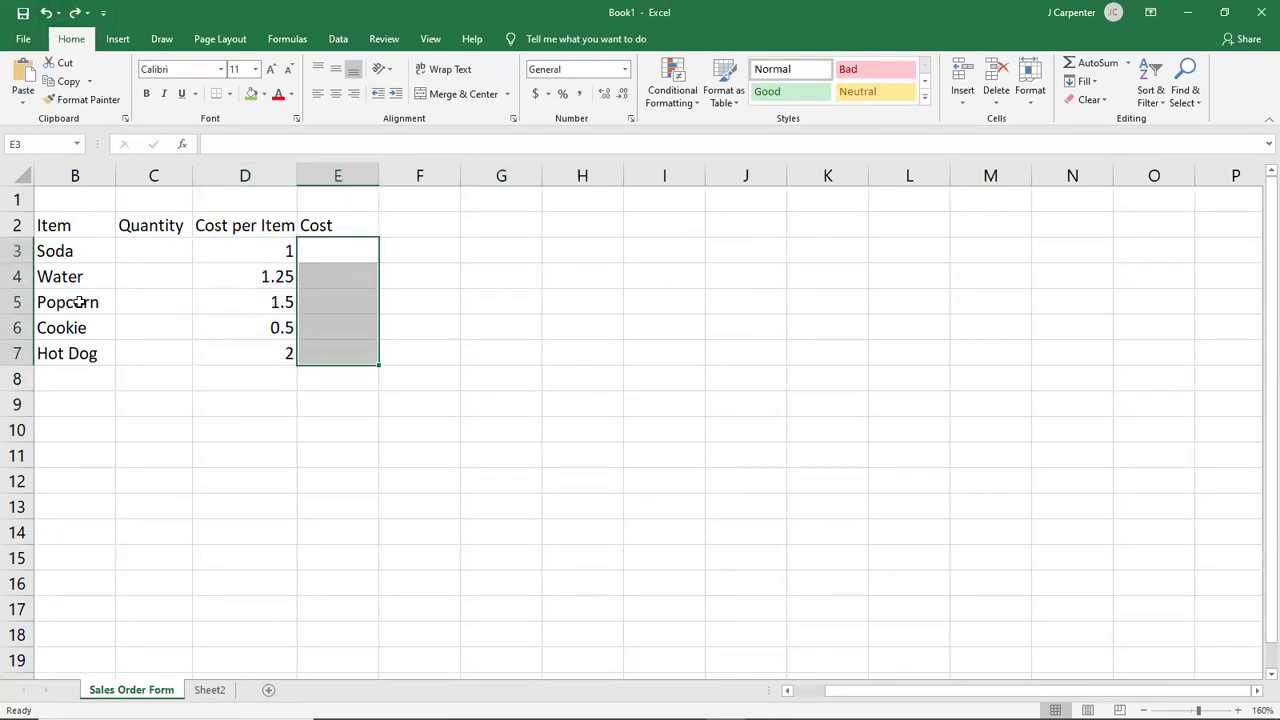
pyautogui.moveTo(154, 248); pyautogui.dragTo(173, 340)
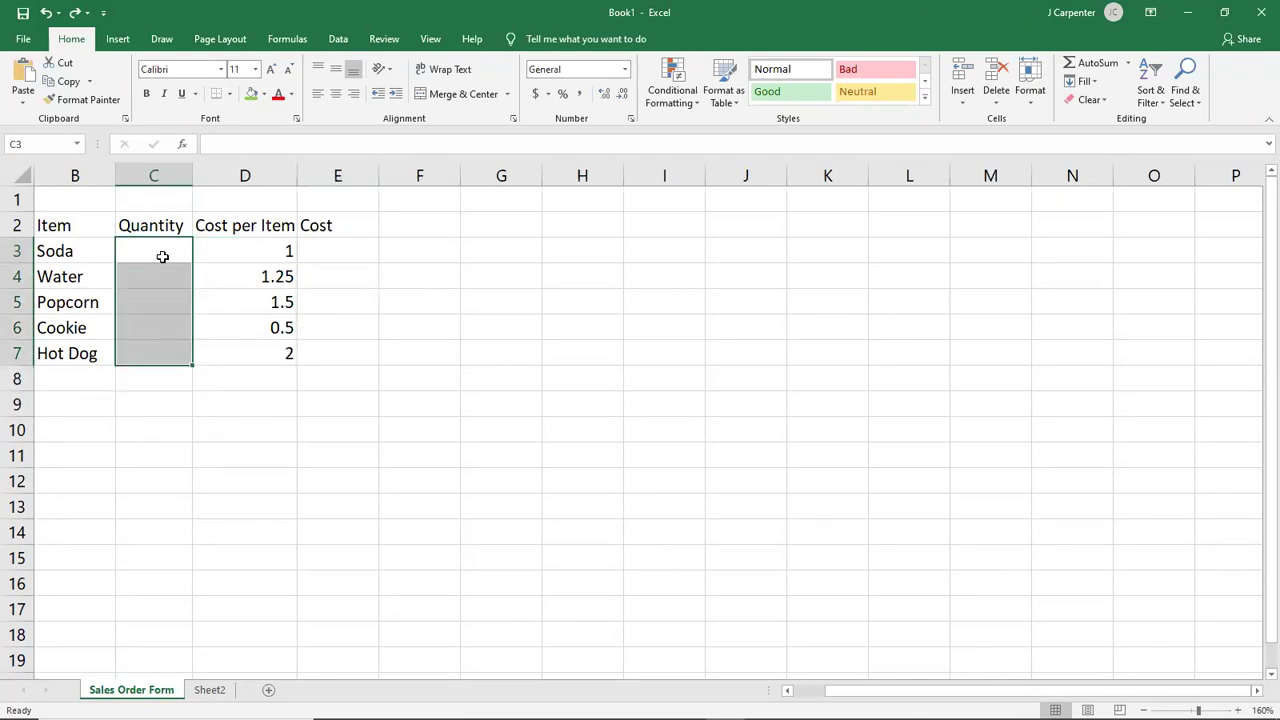
pyautogui.moveTo(331, 250); pyautogui.dragTo(323, 357)
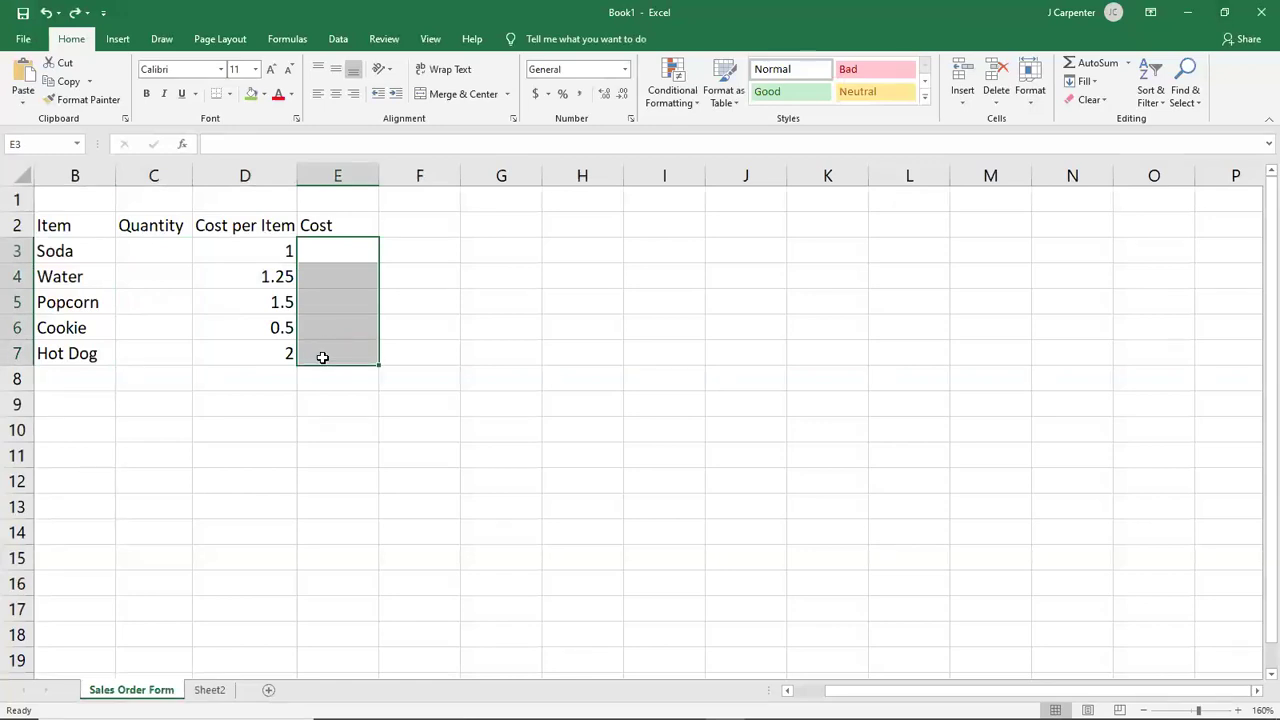
# Step: Apply the dollar Accounting format to the whole price range D3:D7 at once
pyautogui.click(301, 412)
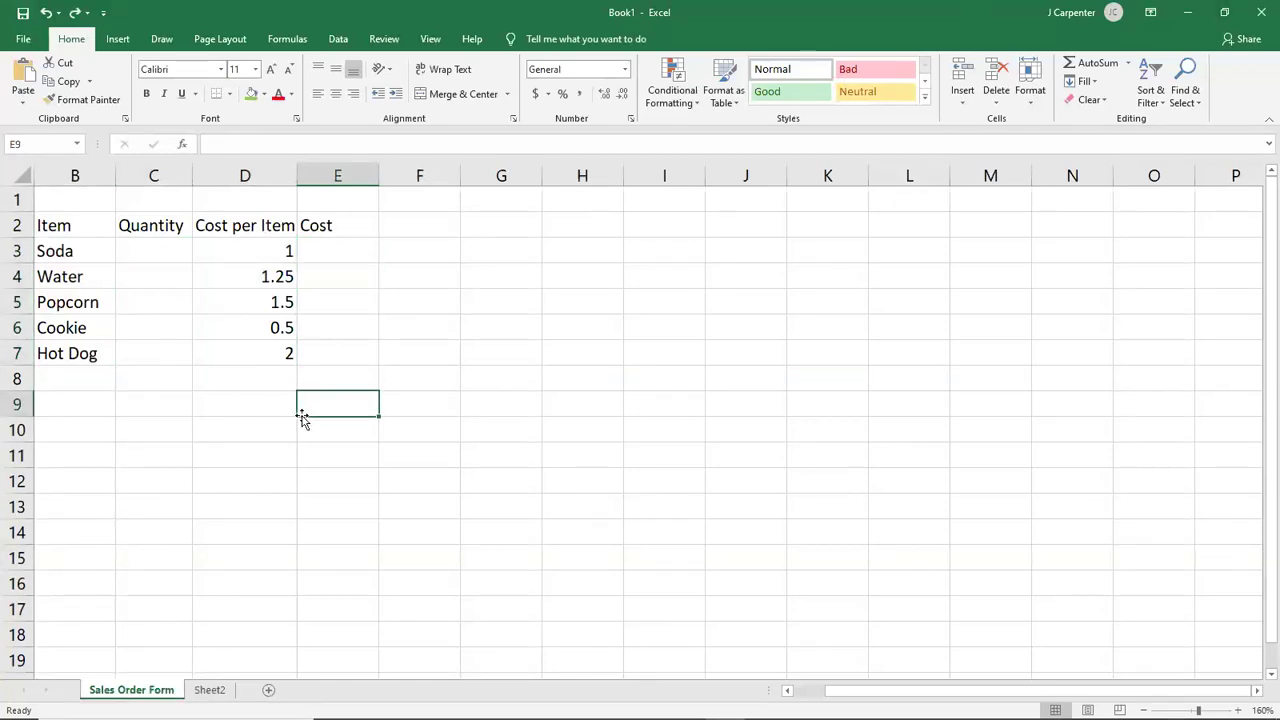
pyautogui.moveTo(257, 258); pyautogui.dragTo(252, 352)
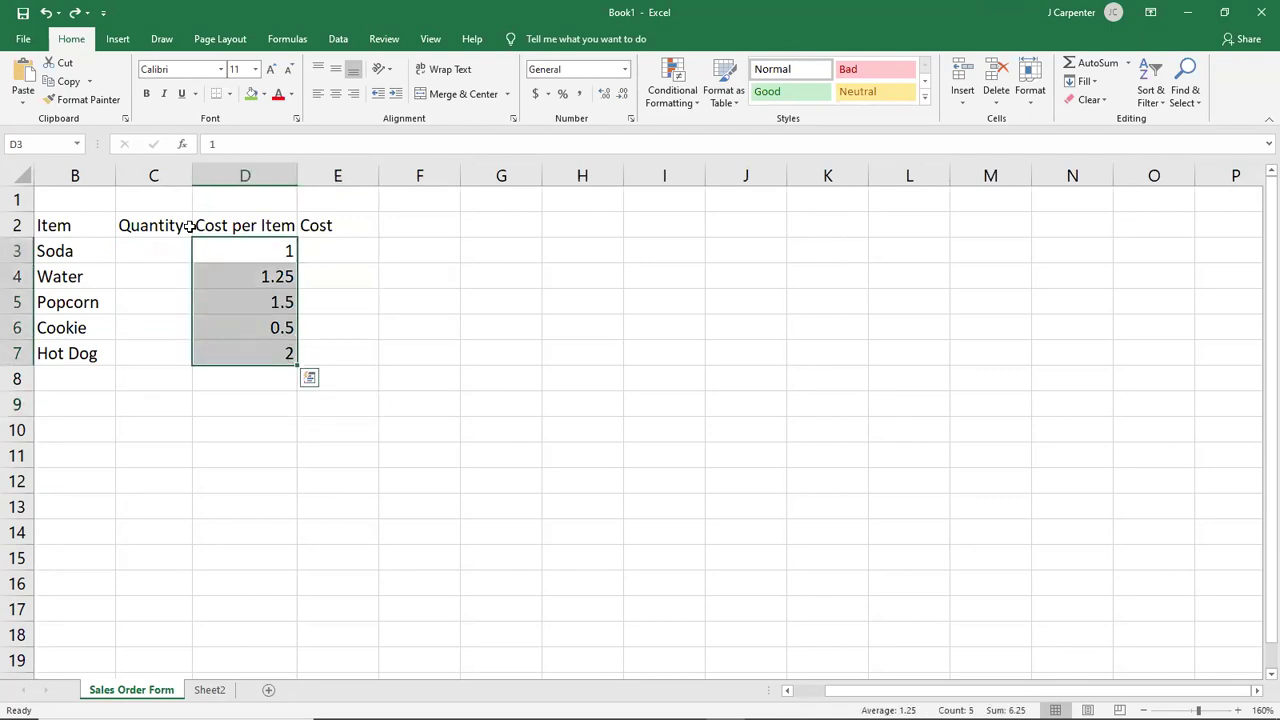
pyautogui.click(536, 94)
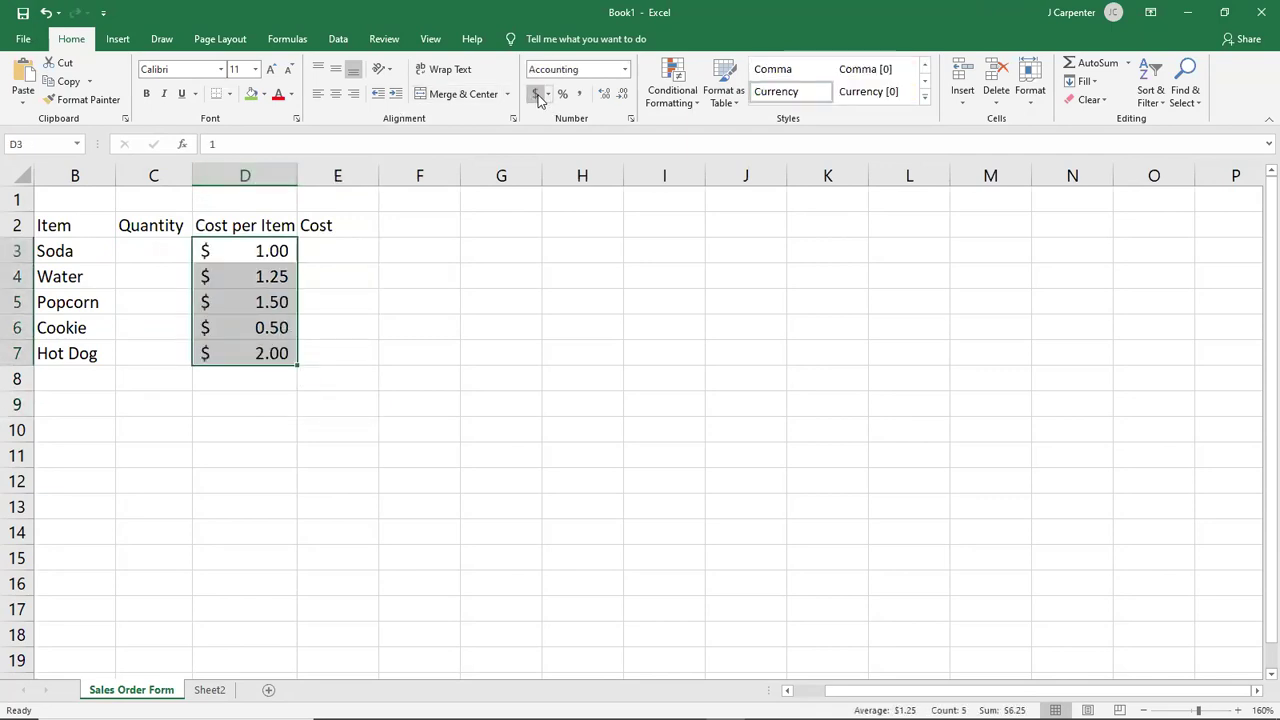
# Step: Place the workbook beside the eText and highlight the passage about entering Subtotal, Tax @ 8% and Total
pyautogui.doubleClick(729, 17)
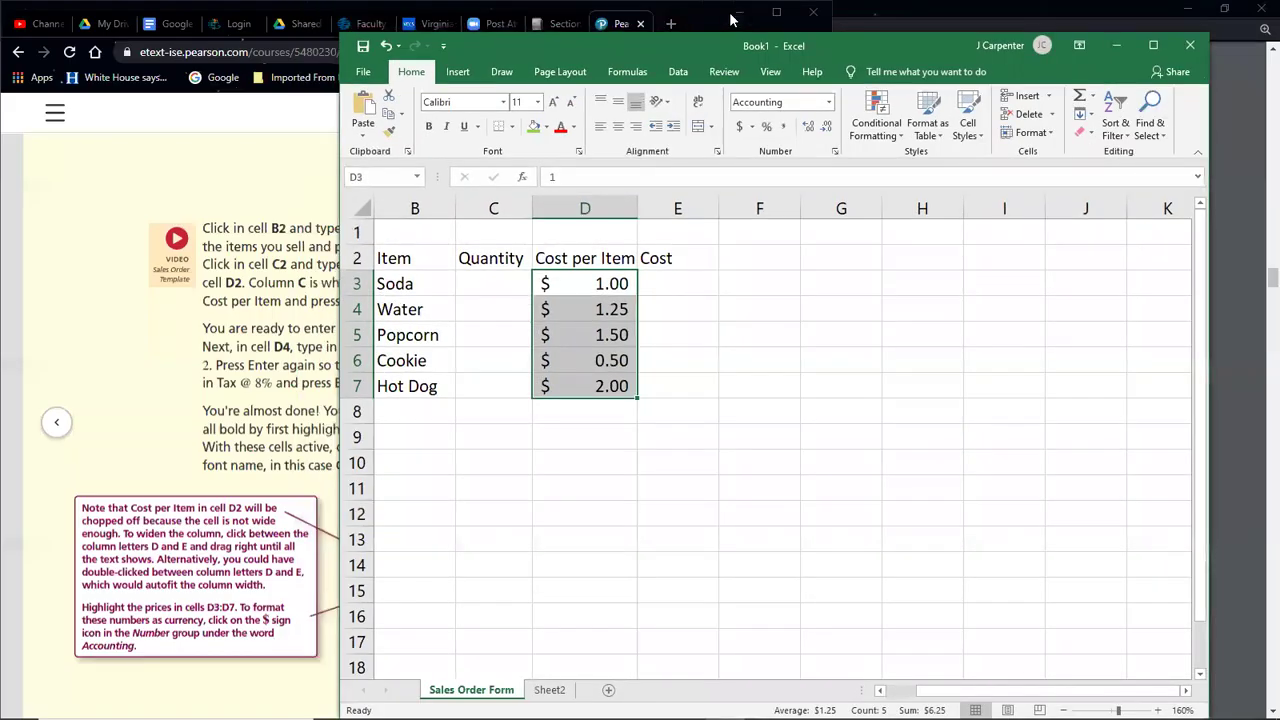
pyautogui.press('super+Right')
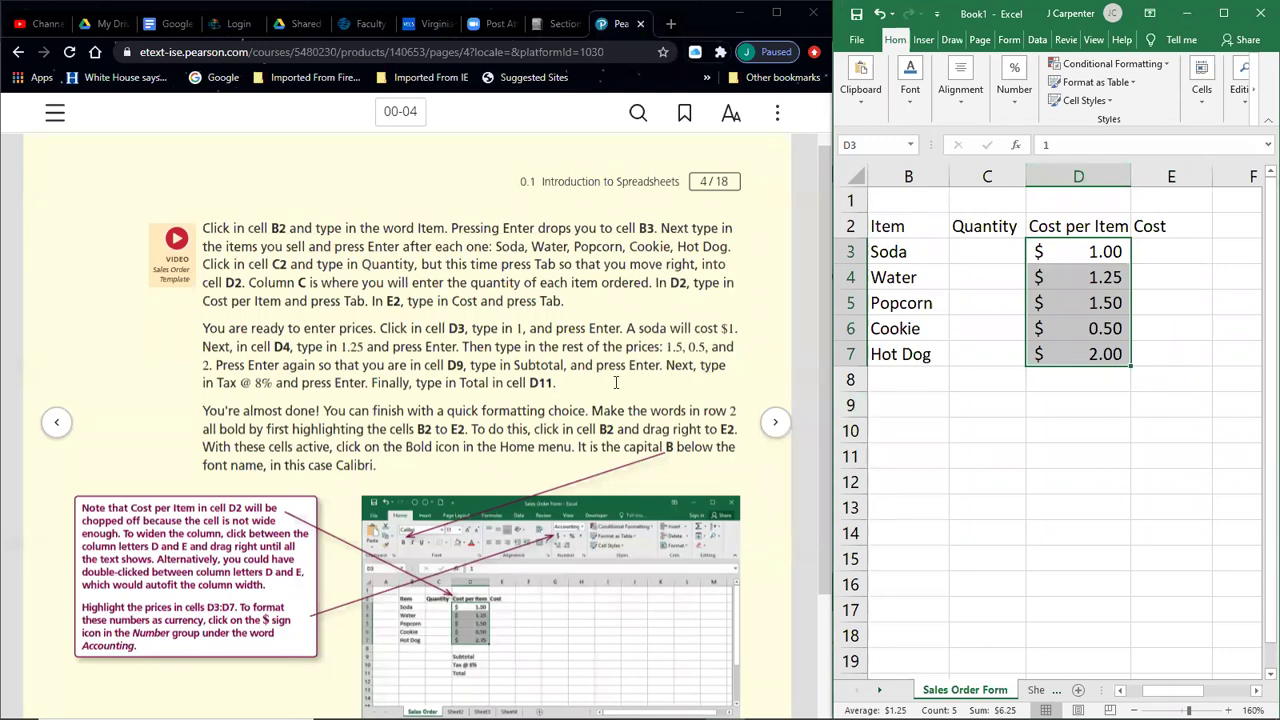
pyautogui.click(588, 358)
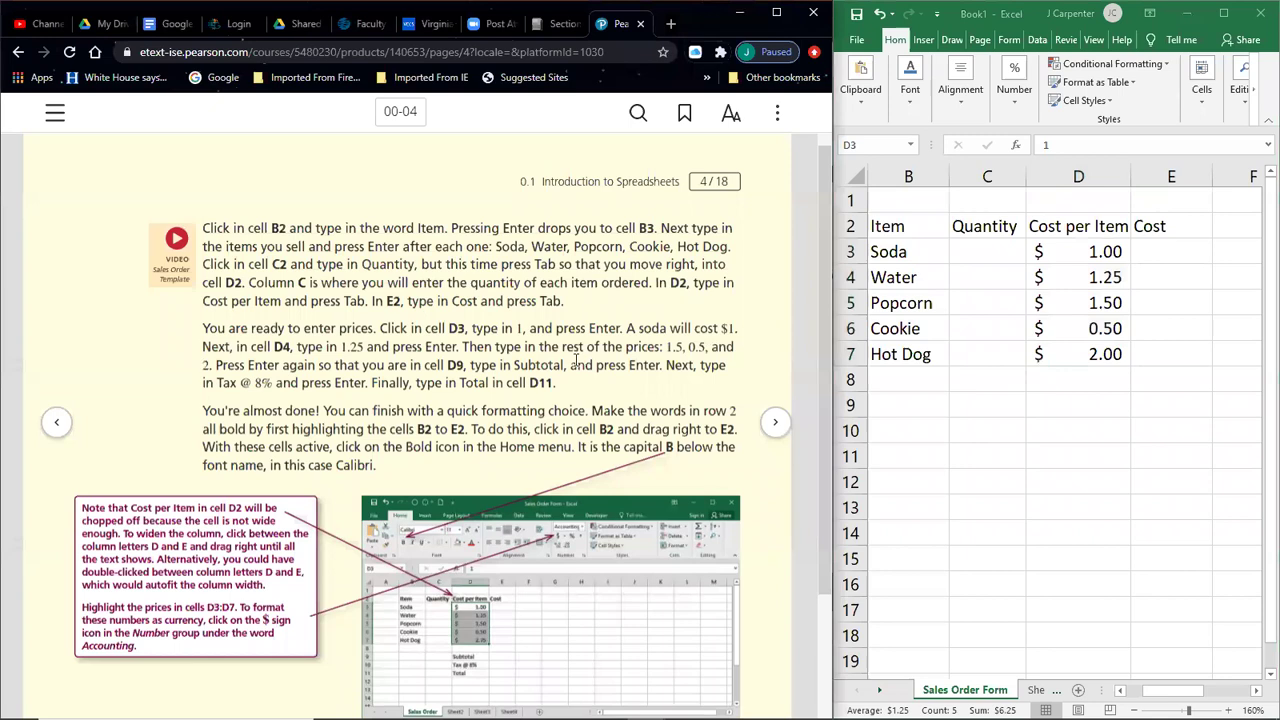
pyautogui.moveTo(215, 362); pyautogui.dragTo(556, 385)
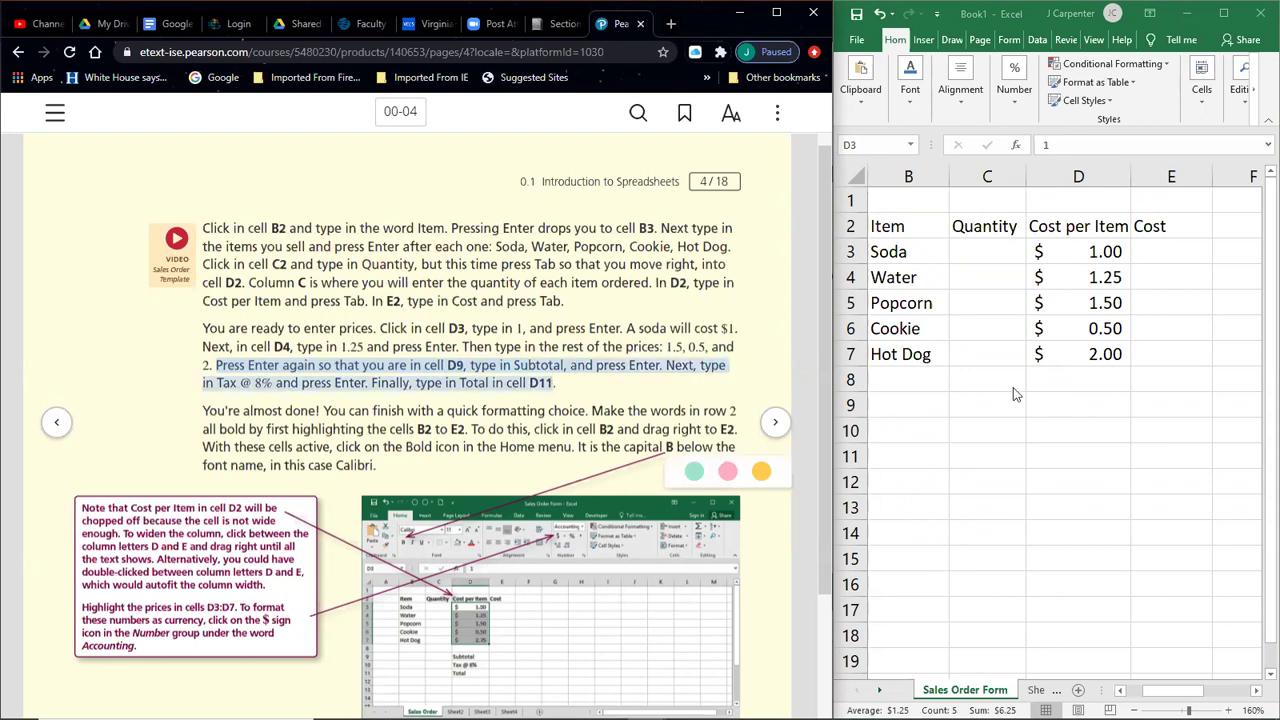
# Step: Enter the labels Subtotal in D9, Tax @8% in D10 and Total in D11
pyautogui.click(1047, 406)
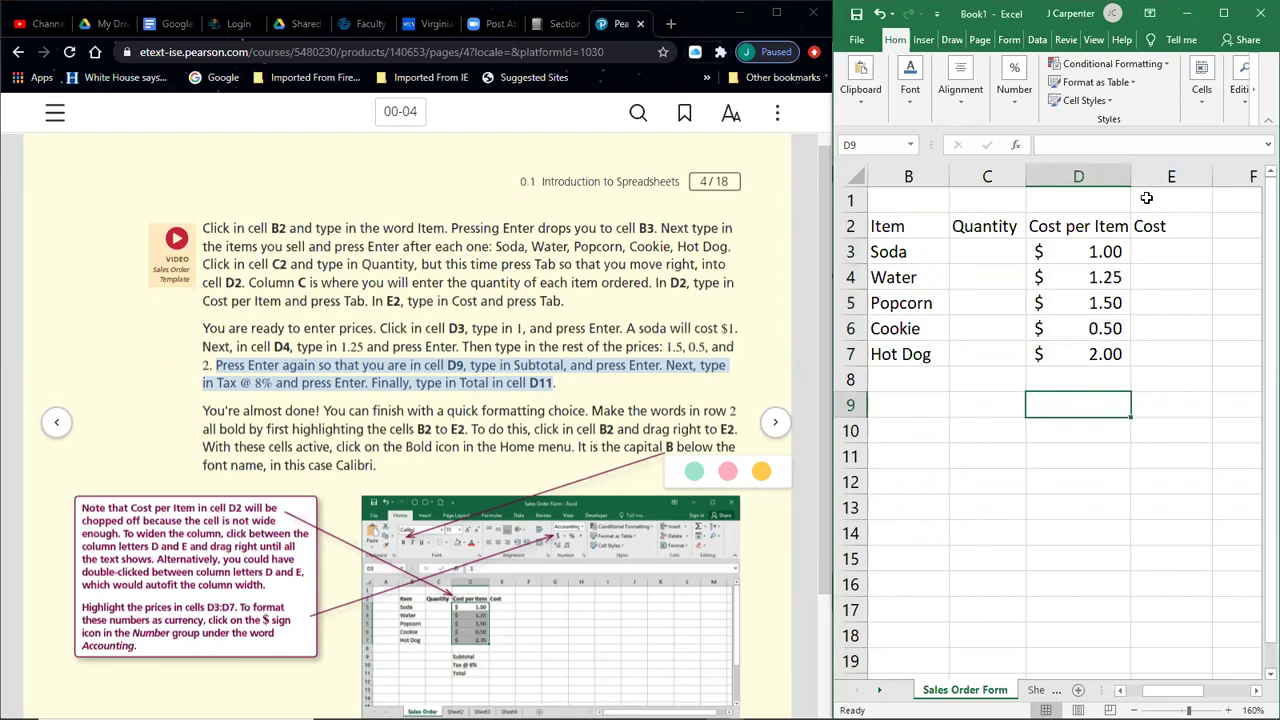
pyautogui.write('Subtotal')
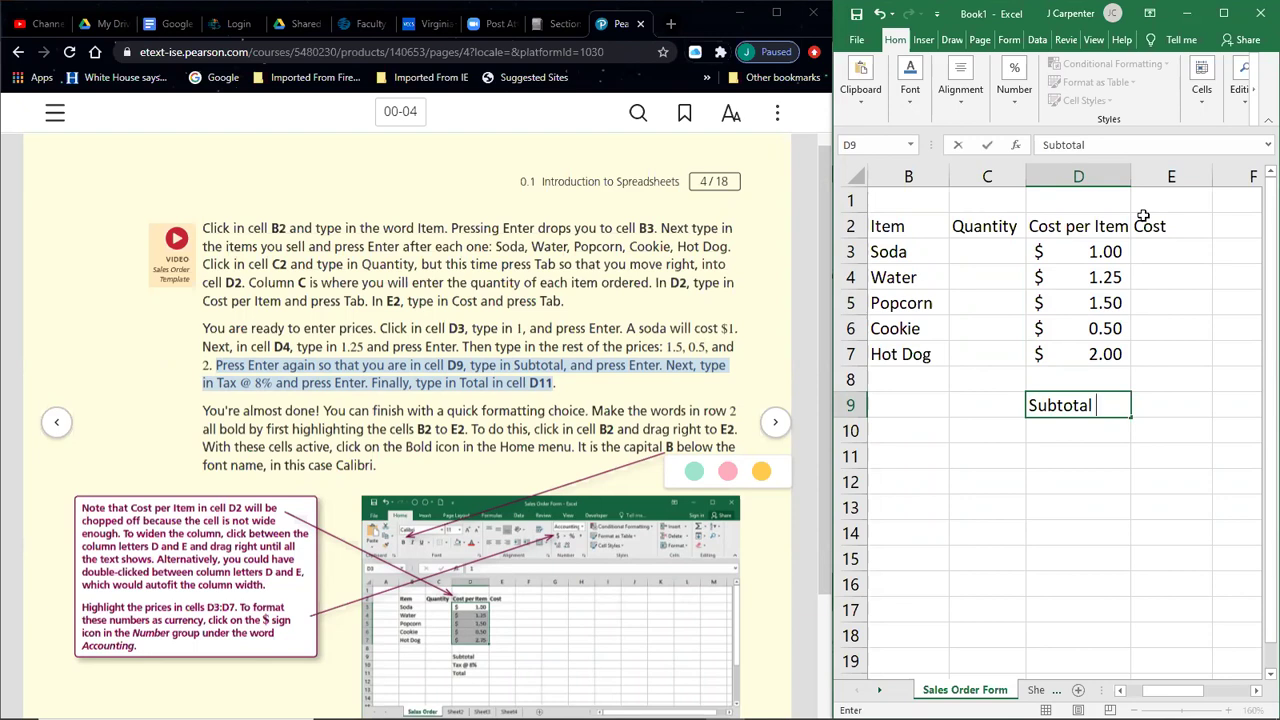
pyautogui.press('Return')
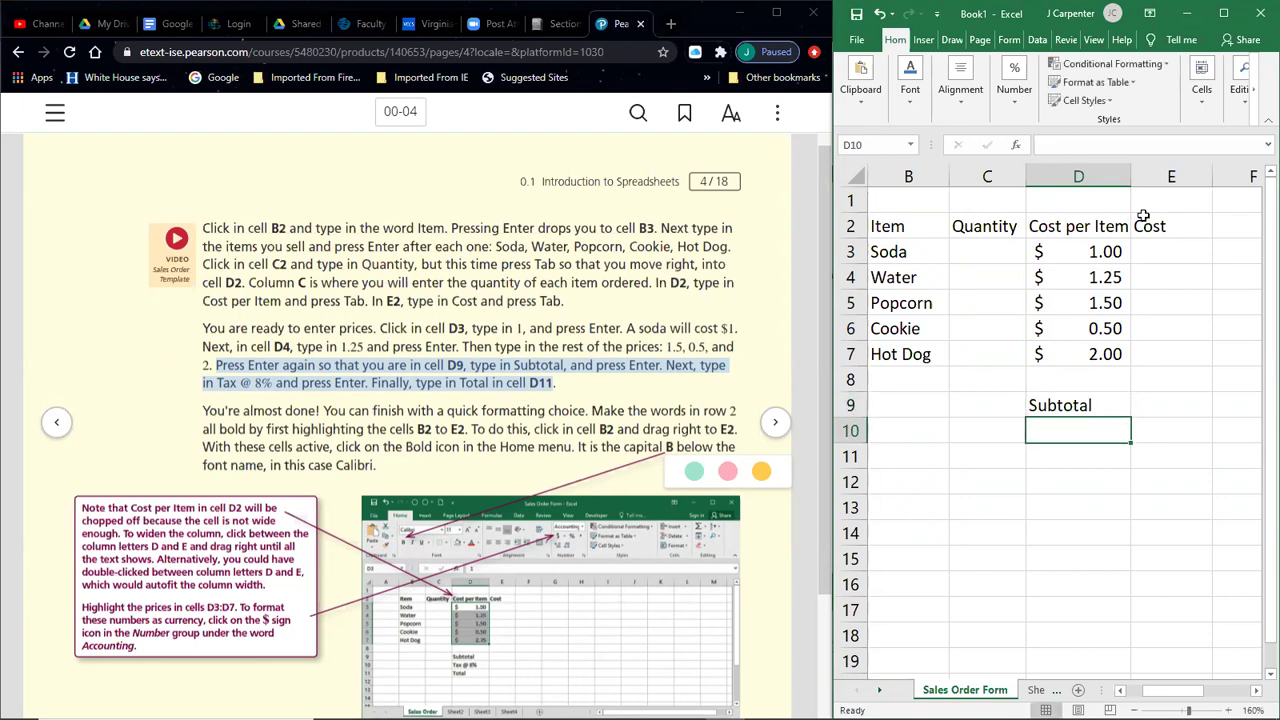
pyautogui.write('Tax')
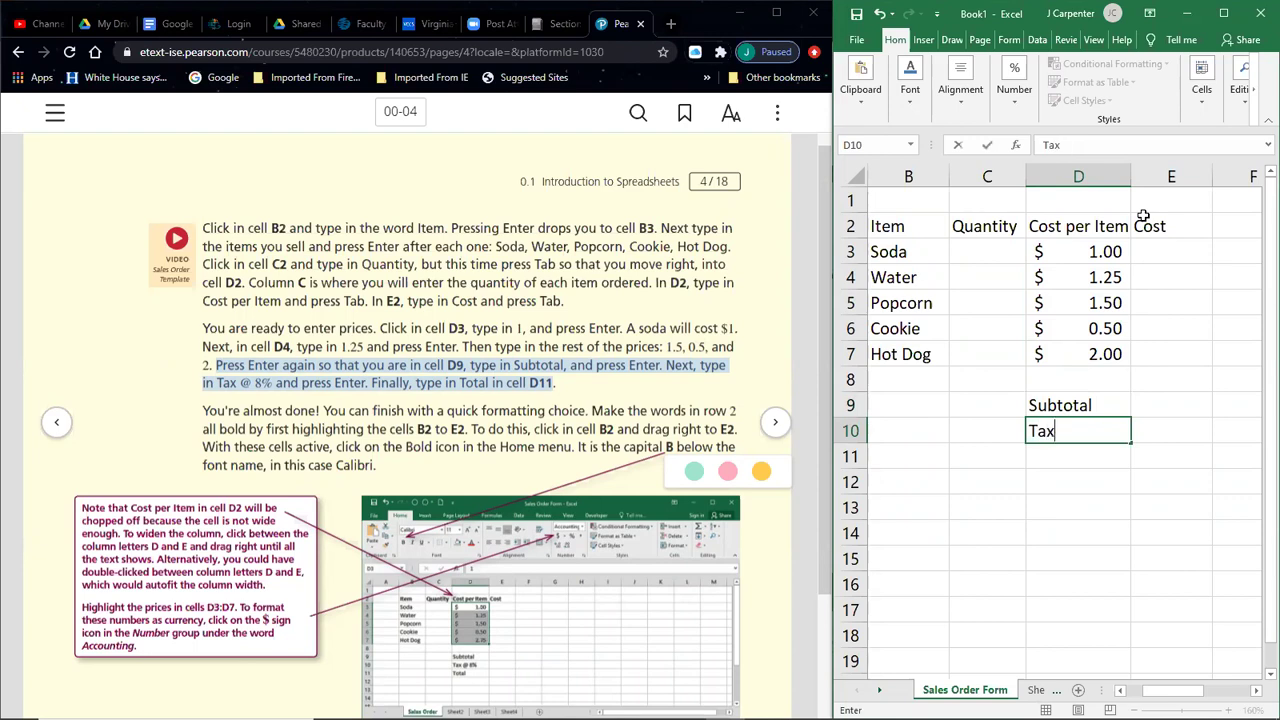
pyautogui.write(' @8%')
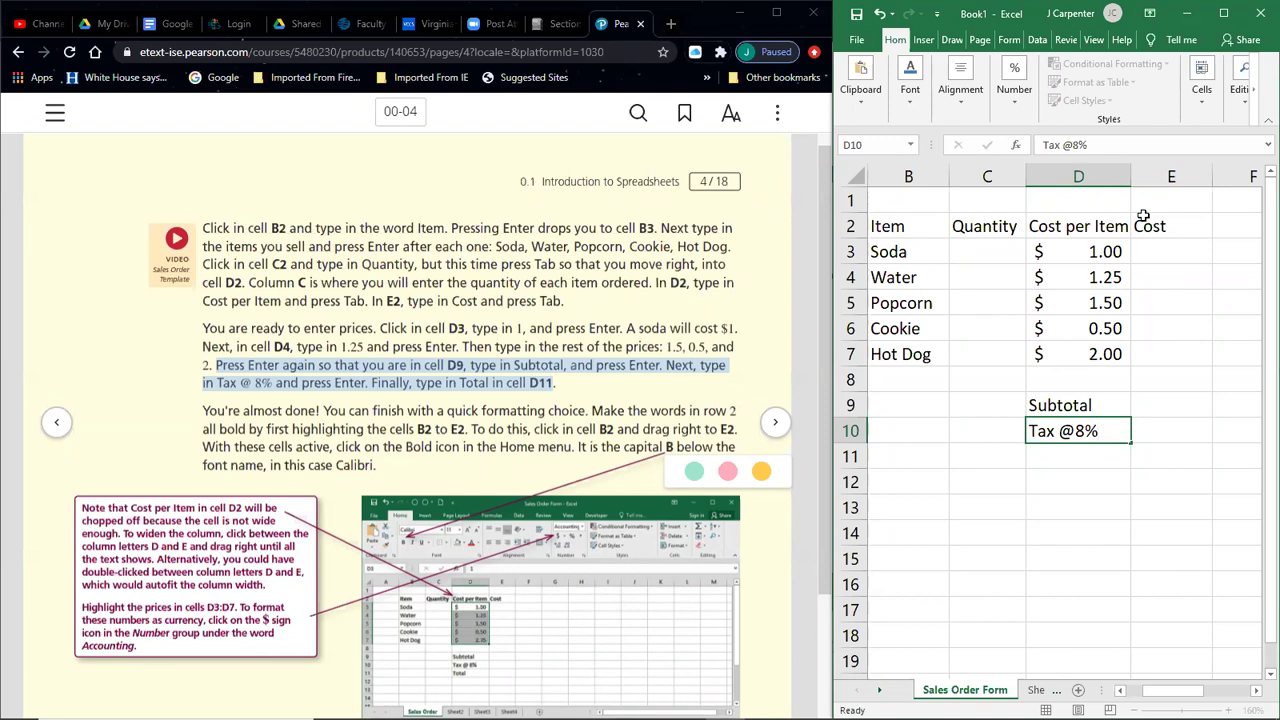
pyautogui.press('Return')
pyautogui.write('Total')
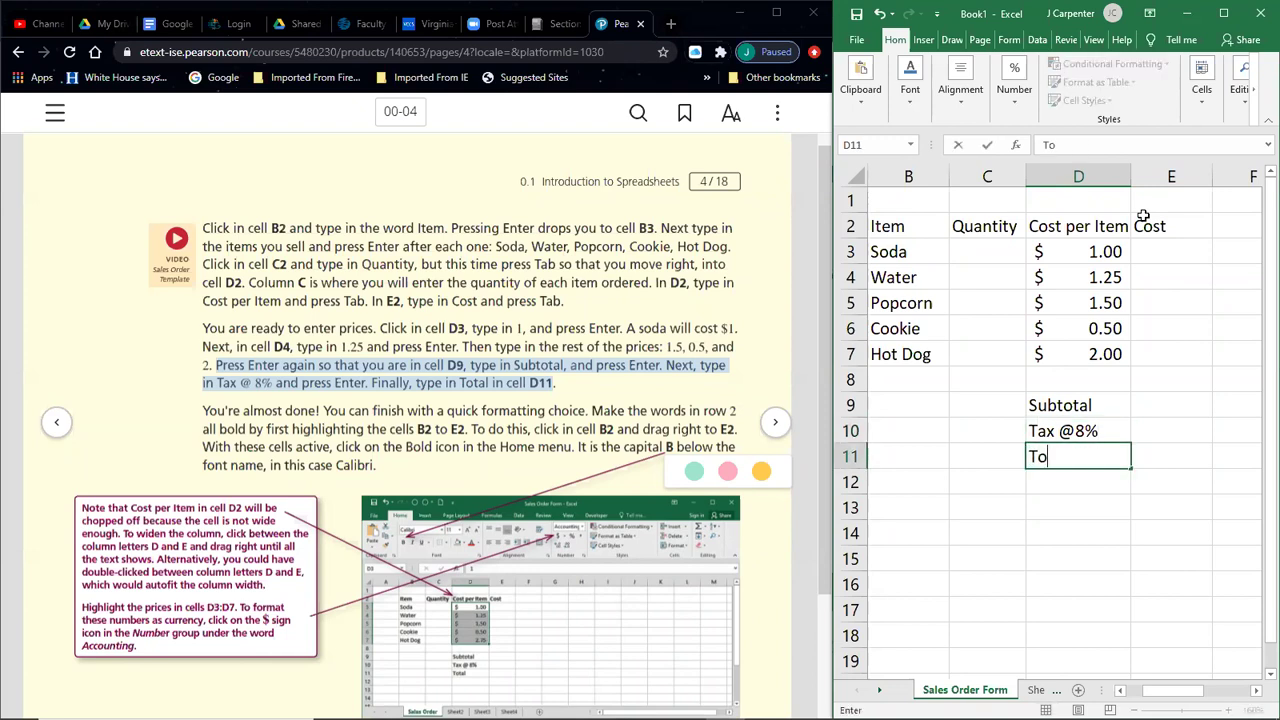
pyautogui.press('Return')
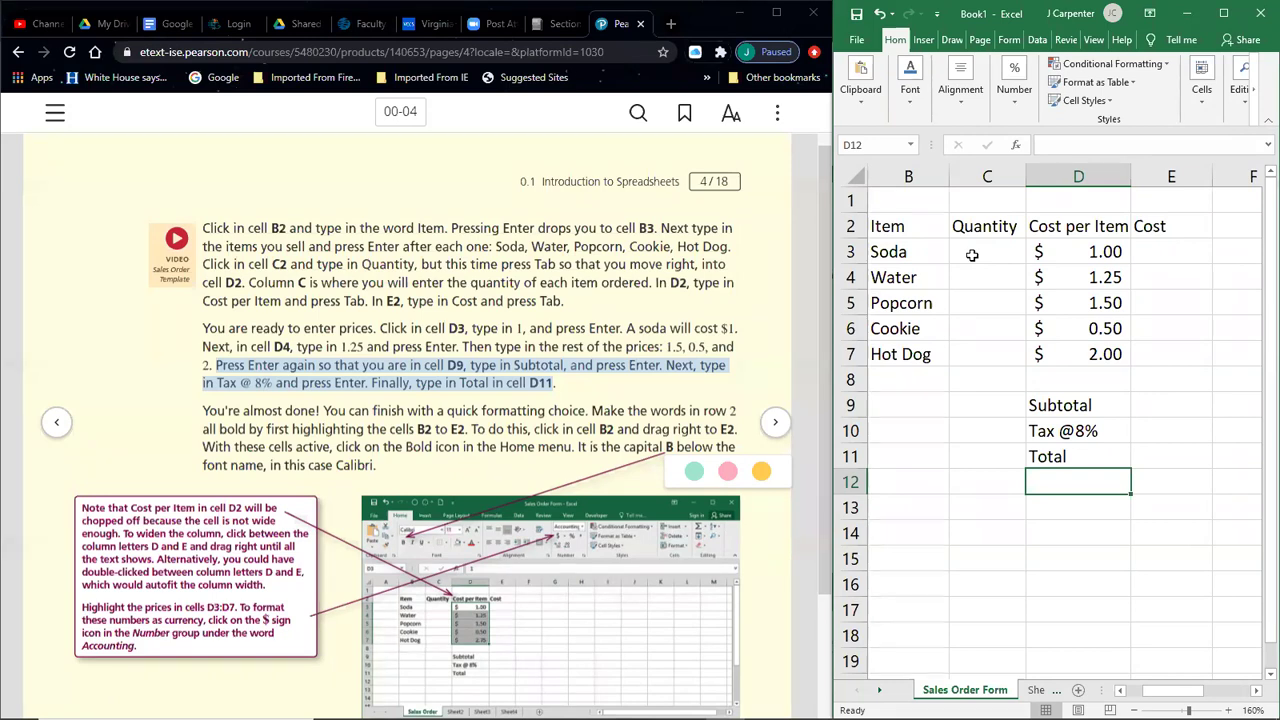
# Step: Point out the empty quantity cells C3:C7, cost cells E3:E7, and the subtotal, tax and total cells E9 to E11
pyautogui.moveTo(971, 255); pyautogui.dragTo(985, 356)
pyautogui.moveTo(1166, 255); pyautogui.dragTo(1164, 357)
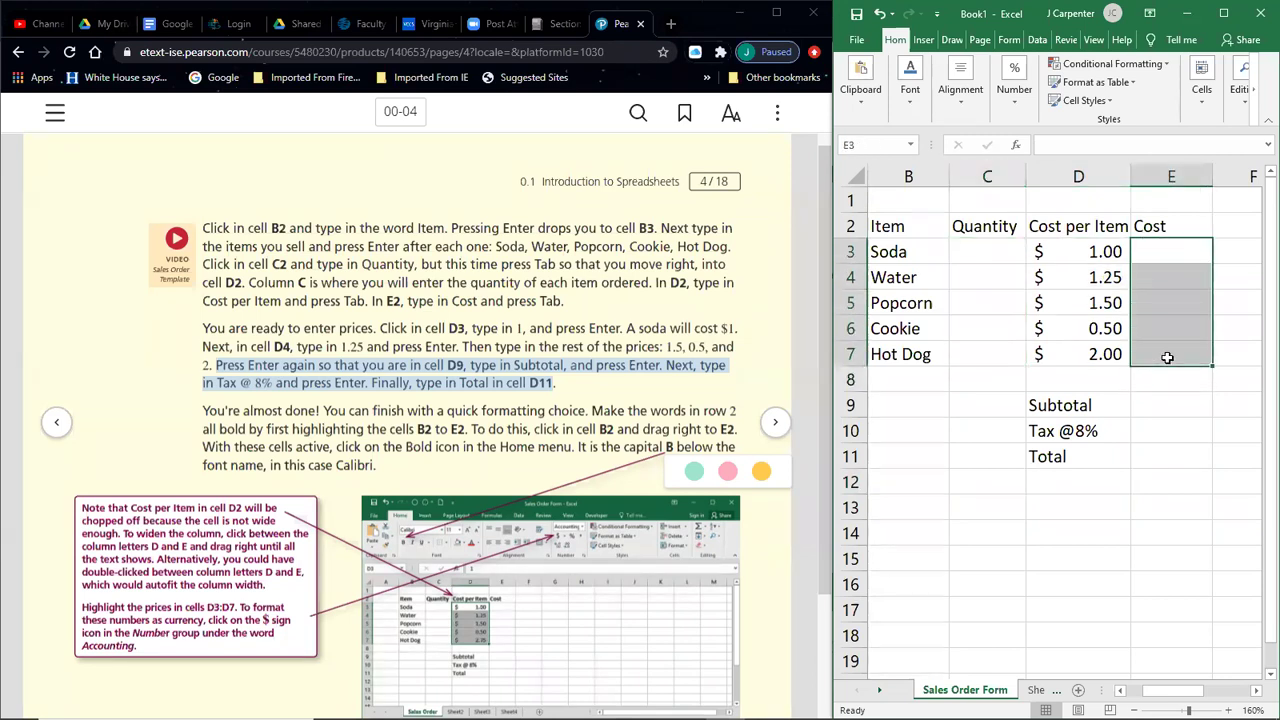
pyautogui.click(981, 251)
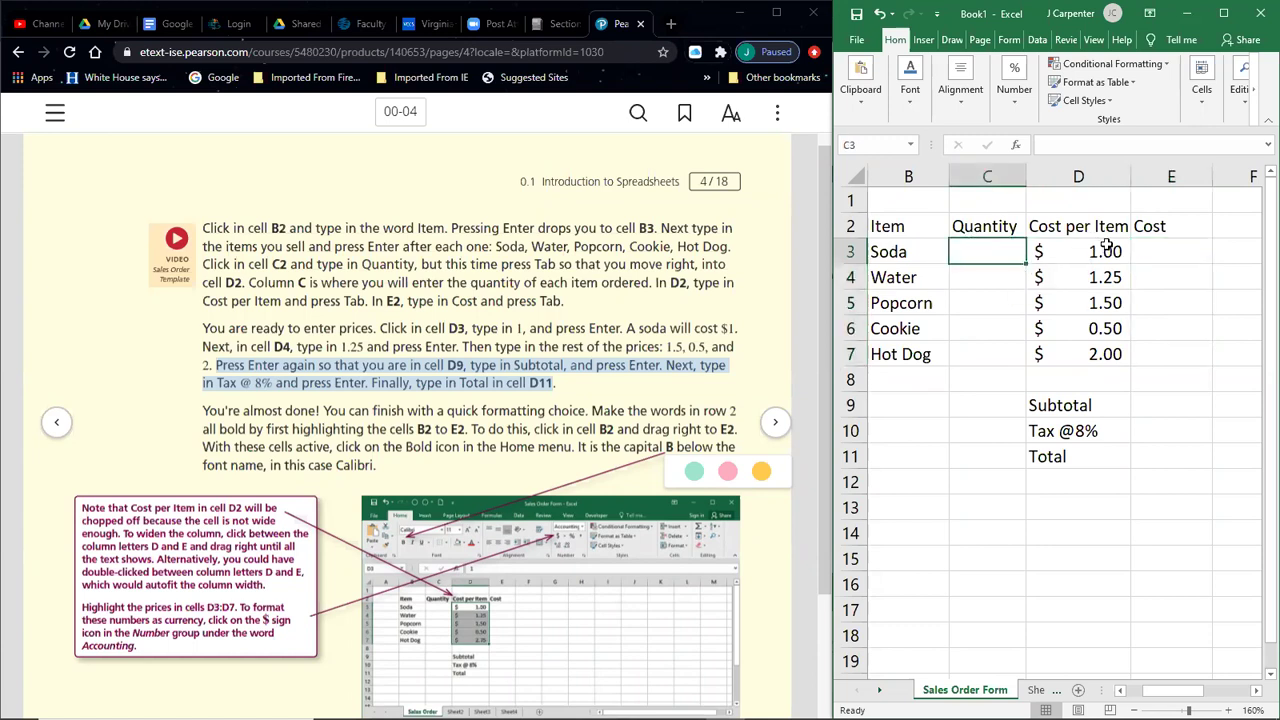
pyautogui.click(1167, 252)
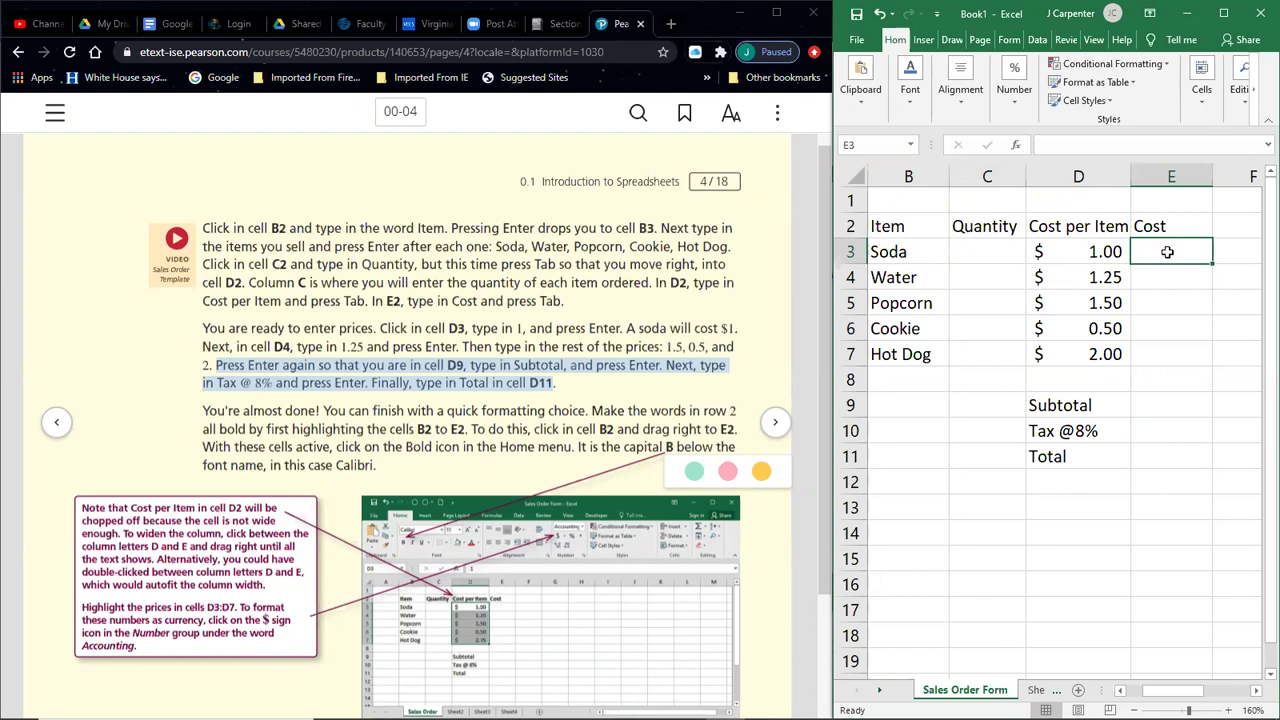
pyautogui.click(1160, 430)
pyautogui.click(1083, 430)
pyautogui.click(1169, 433)
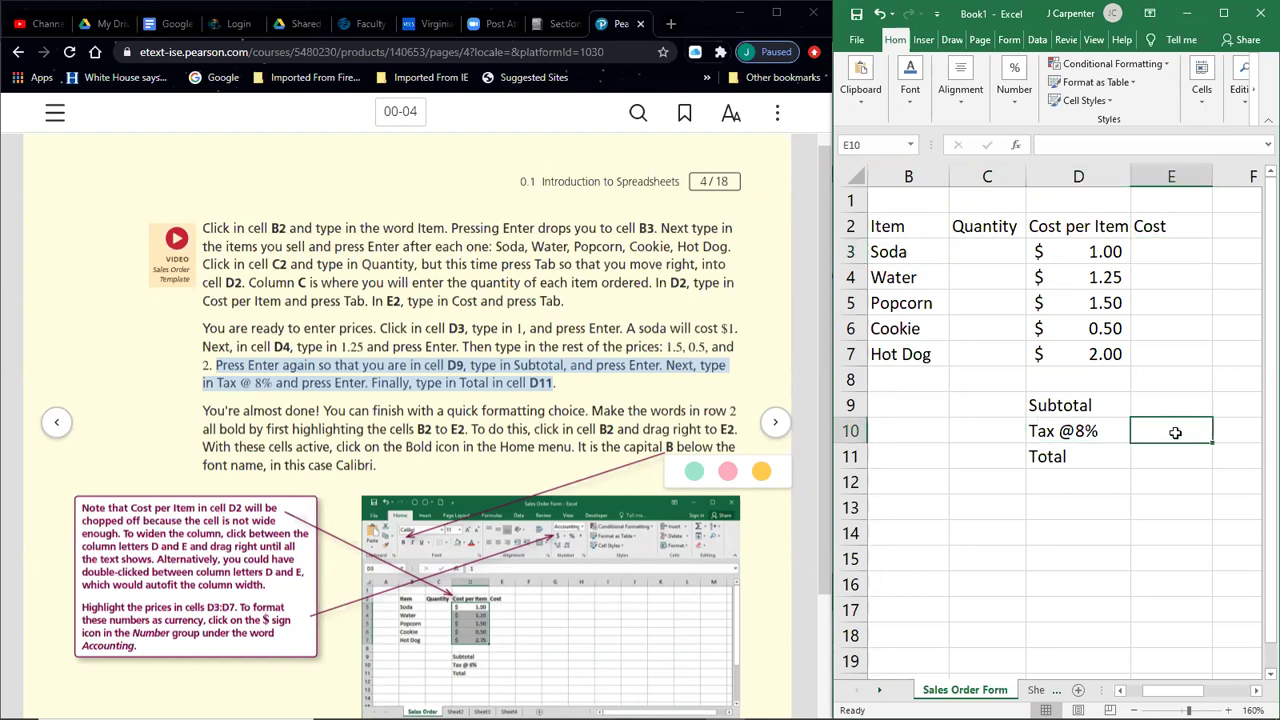
pyautogui.click(1170, 401)
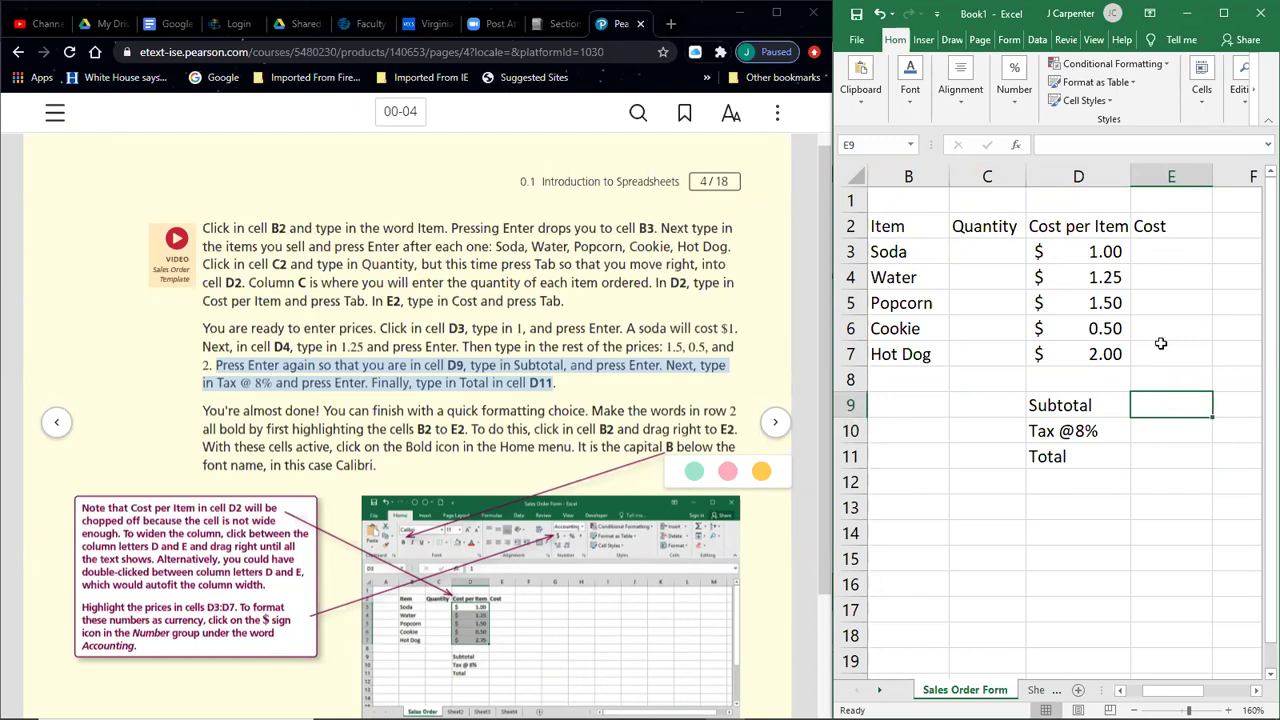
pyautogui.click(1152, 460)
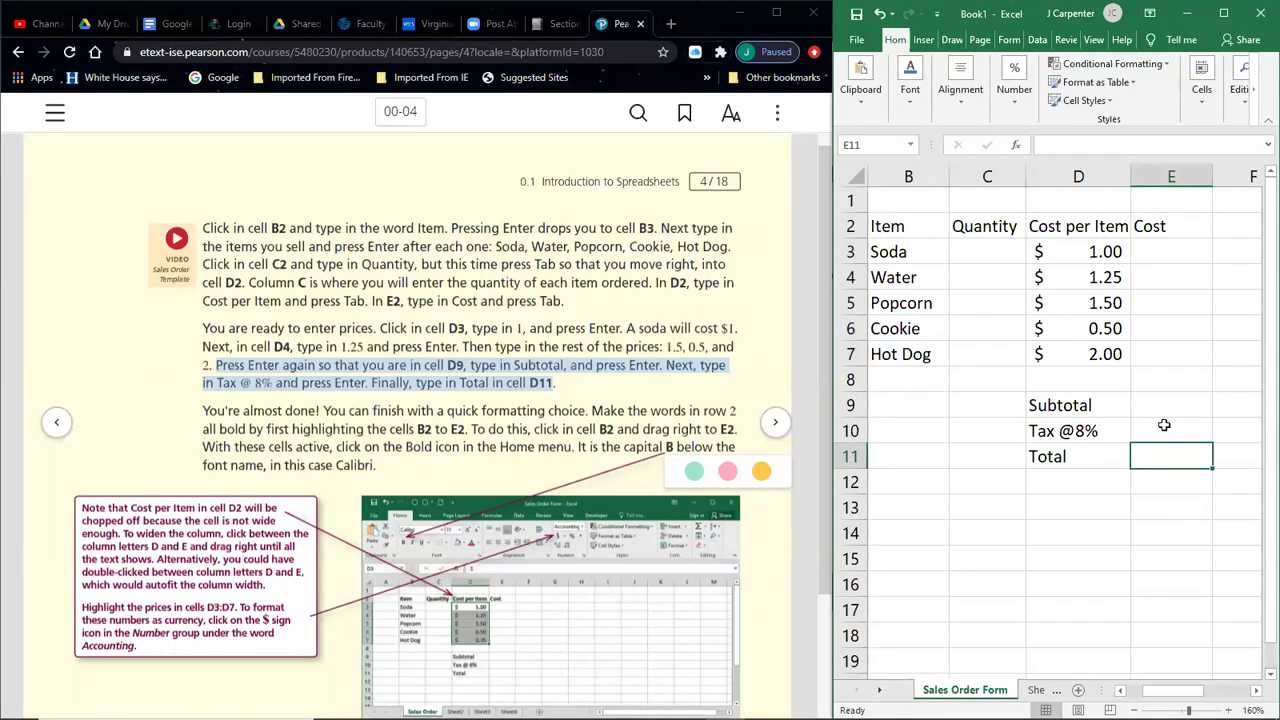
pyautogui.click(1184, 410)
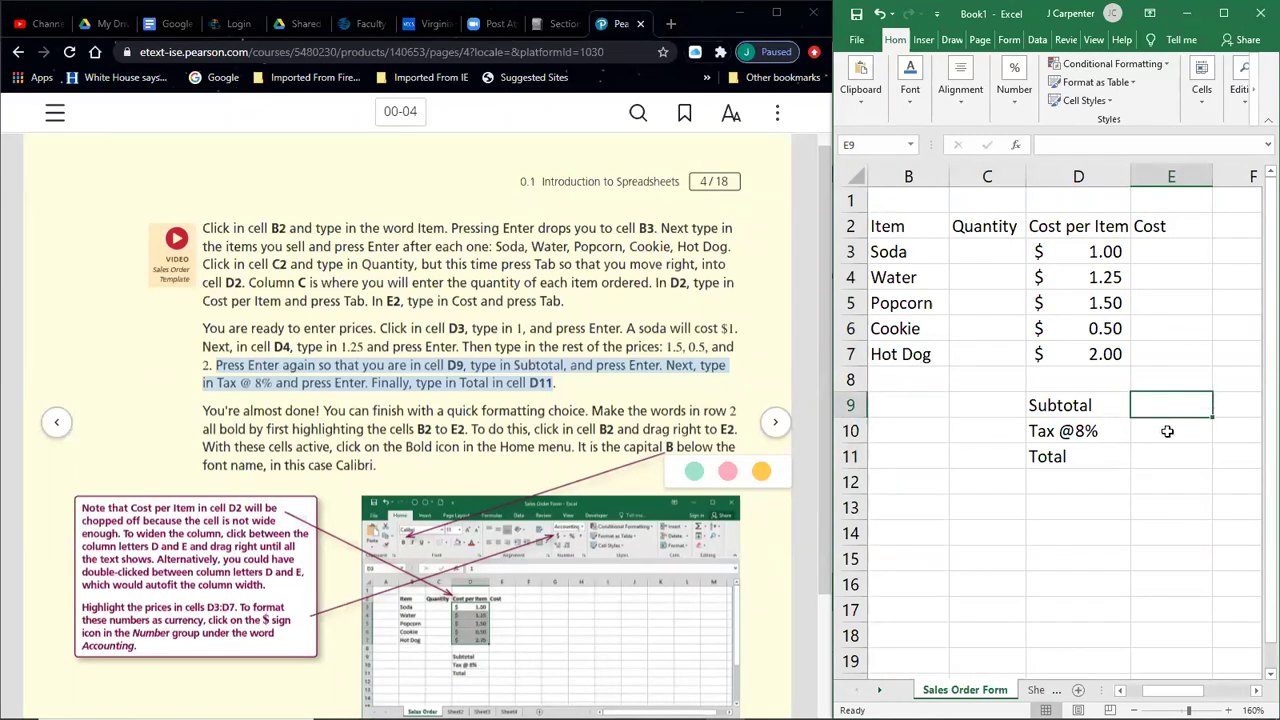
pyautogui.click(1167, 431)
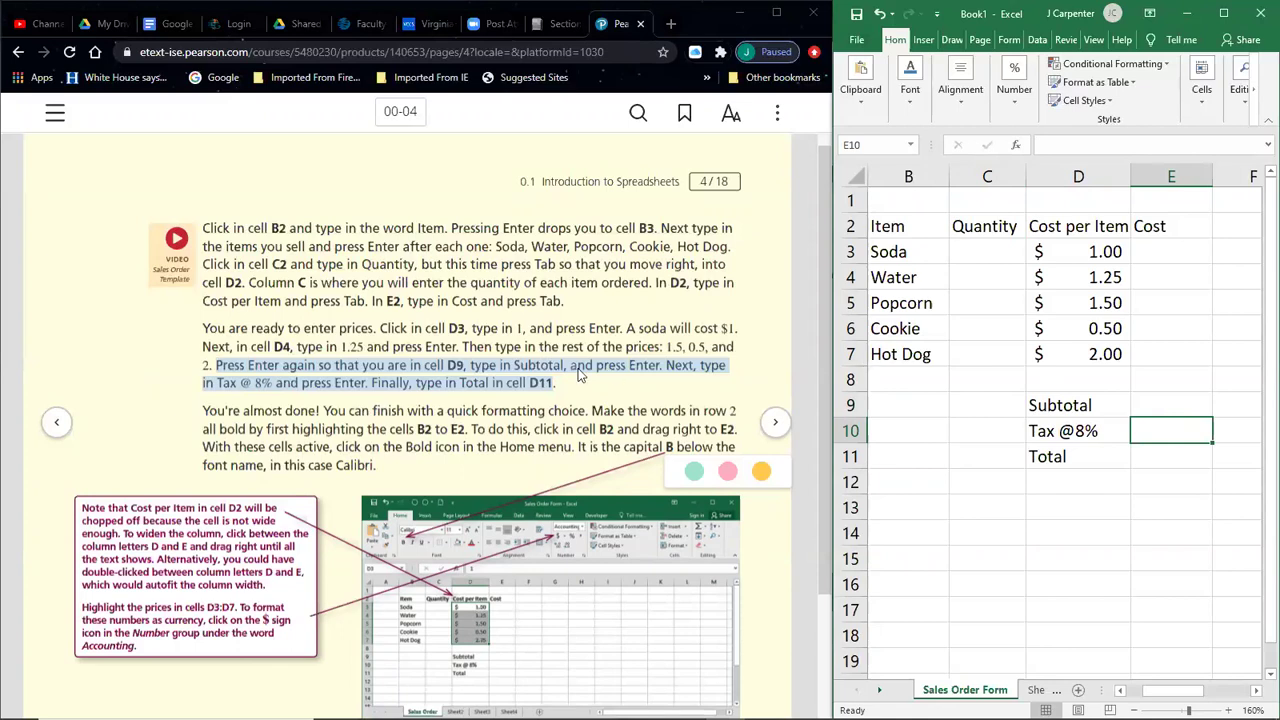
# Step: Highlight the eText's instructions on bolding row 2 and point out the header cells B2:E2 in the sheet
pyautogui.click(505, 390)
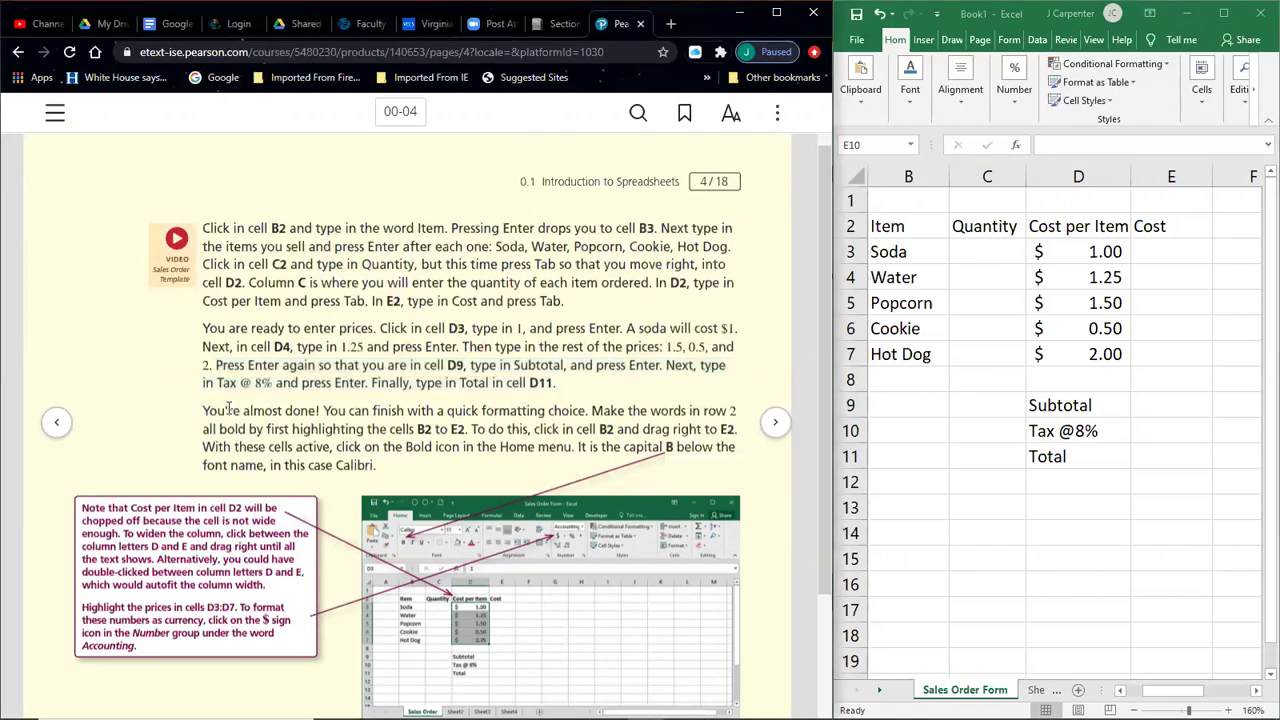
pyautogui.moveTo(204, 410); pyautogui.dragTo(427, 467)
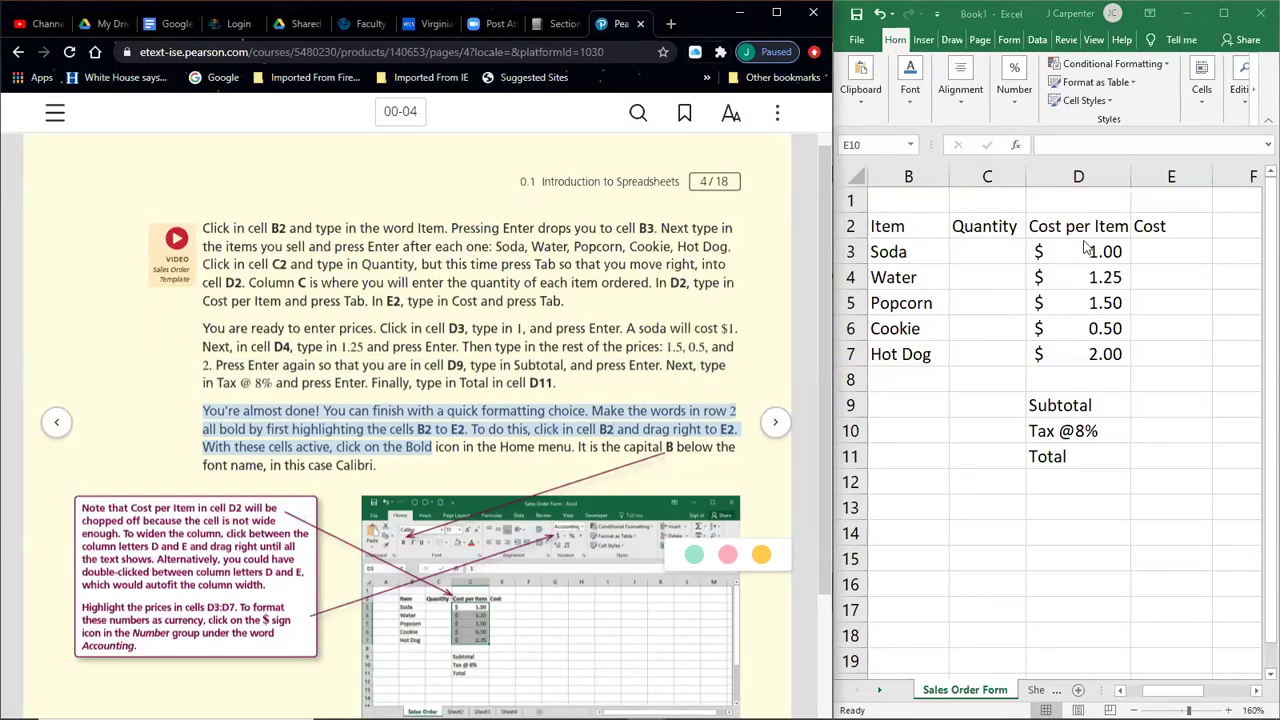
pyautogui.click(1050, 272)
pyautogui.moveTo(1158, 229)
pyautogui.mouseDown()
pyautogui.moveTo(880, 223)
pyautogui.moveTo(1150, 226)
pyautogui.mouseUp()
pyautogui.click(975, 302)
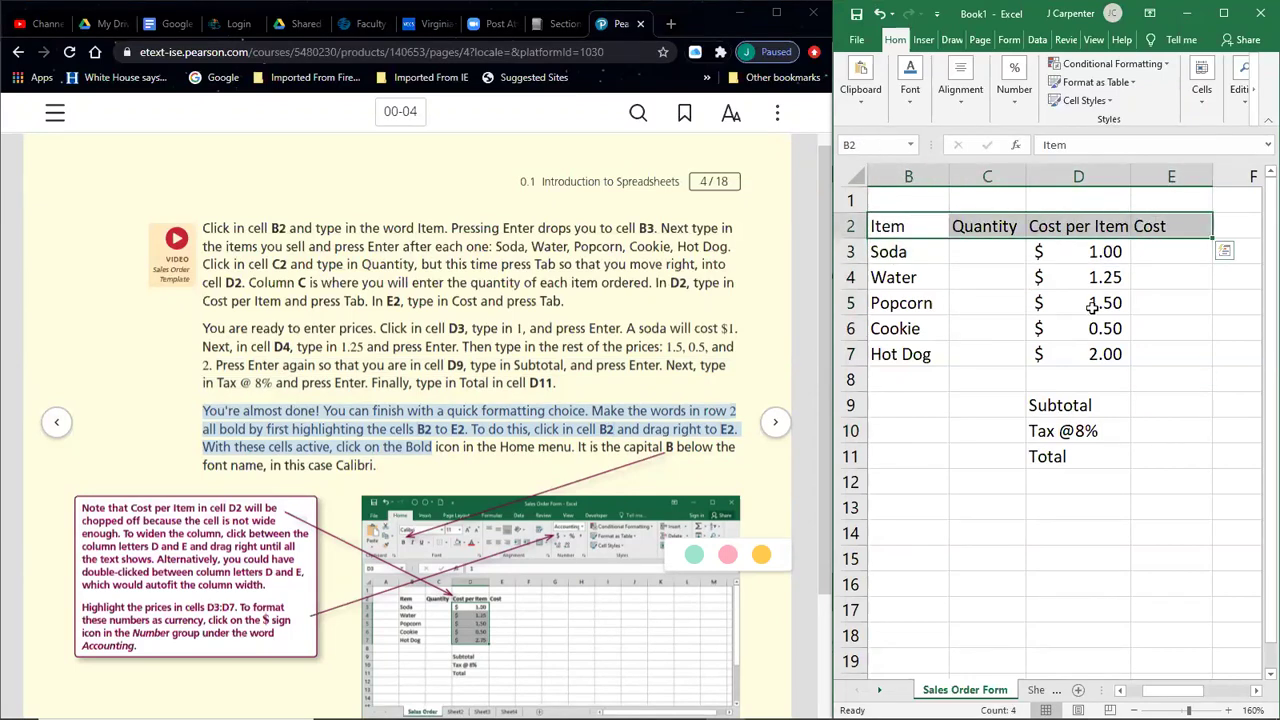
pyautogui.click(1031, 381)
# Step: Make the row 2 headers in B2:E2 bold with the workbook at full size
pyautogui.click(908, 230)
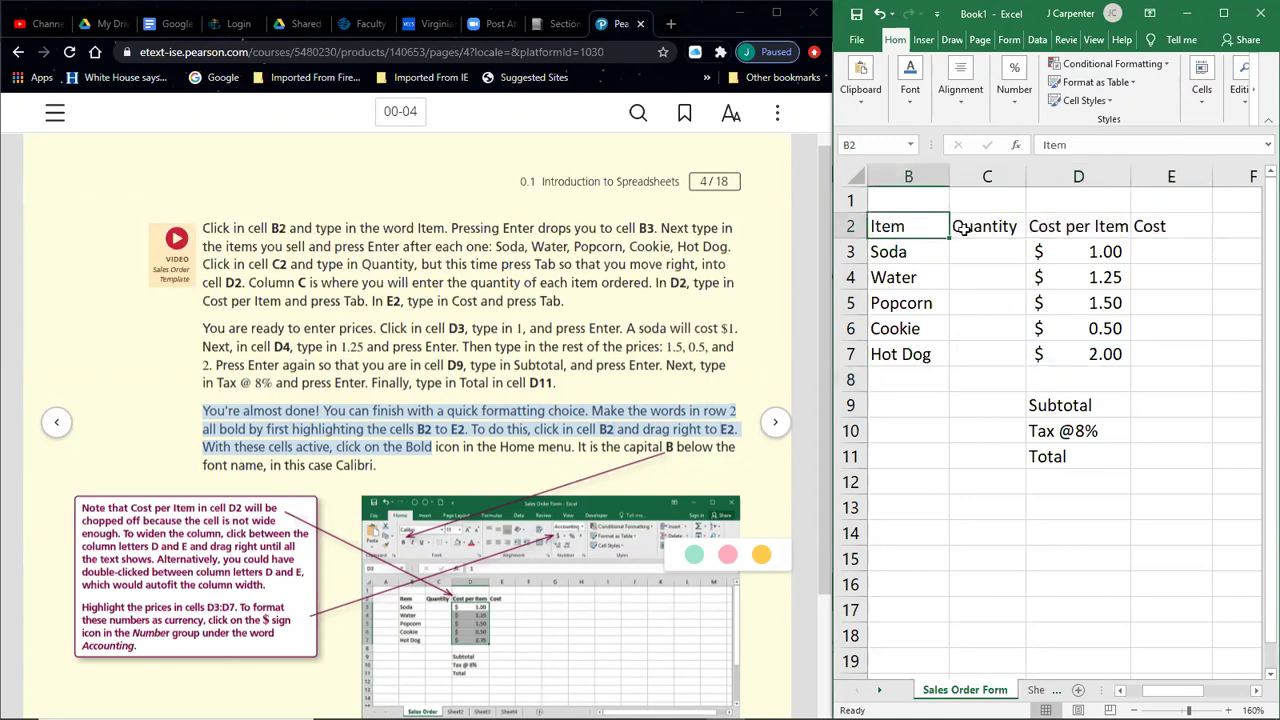
pyautogui.click(1003, 230)
pyautogui.click(1046, 228)
pyautogui.click(1155, 229)
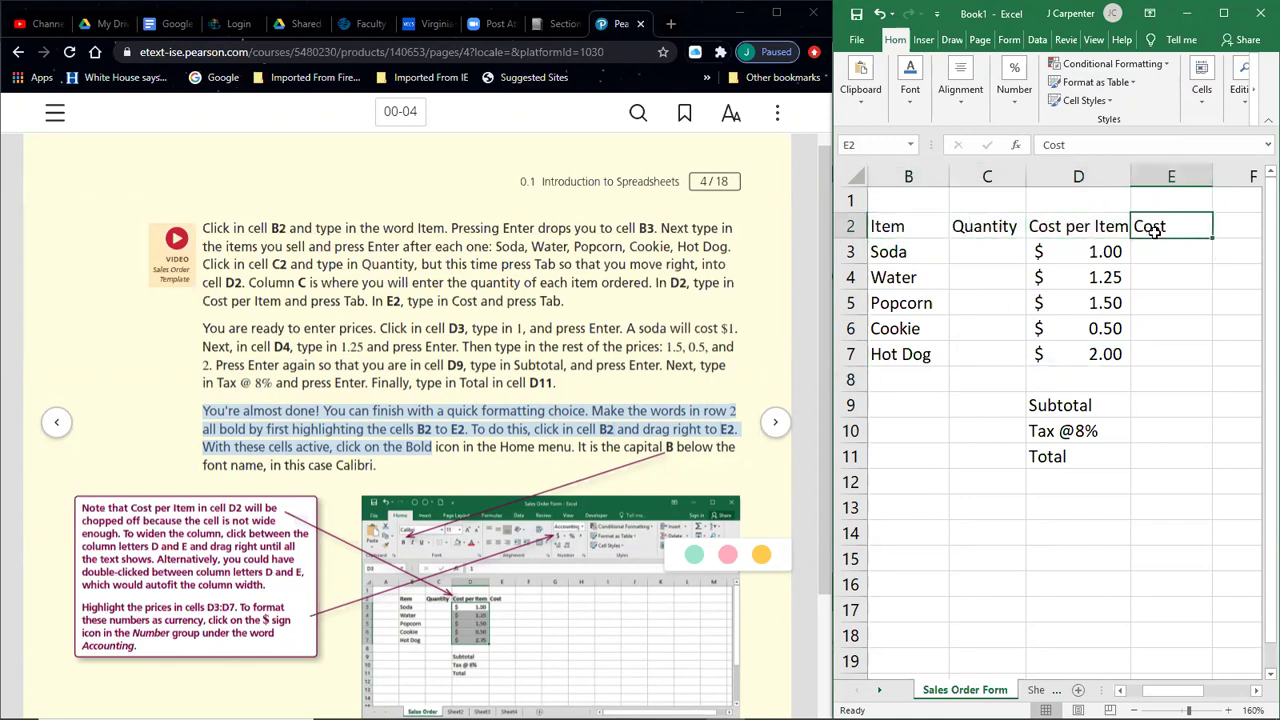
pyautogui.moveTo(905, 228); pyautogui.dragTo(1165, 230)
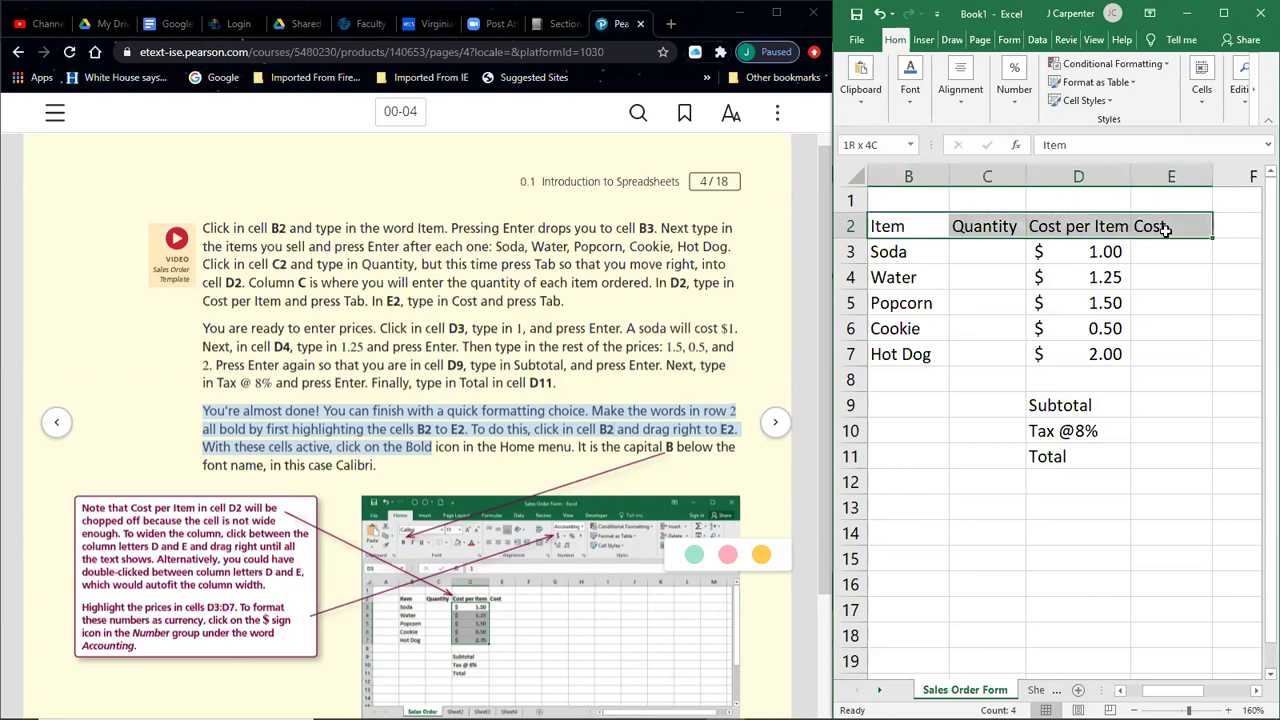
pyautogui.click(1223, 13)
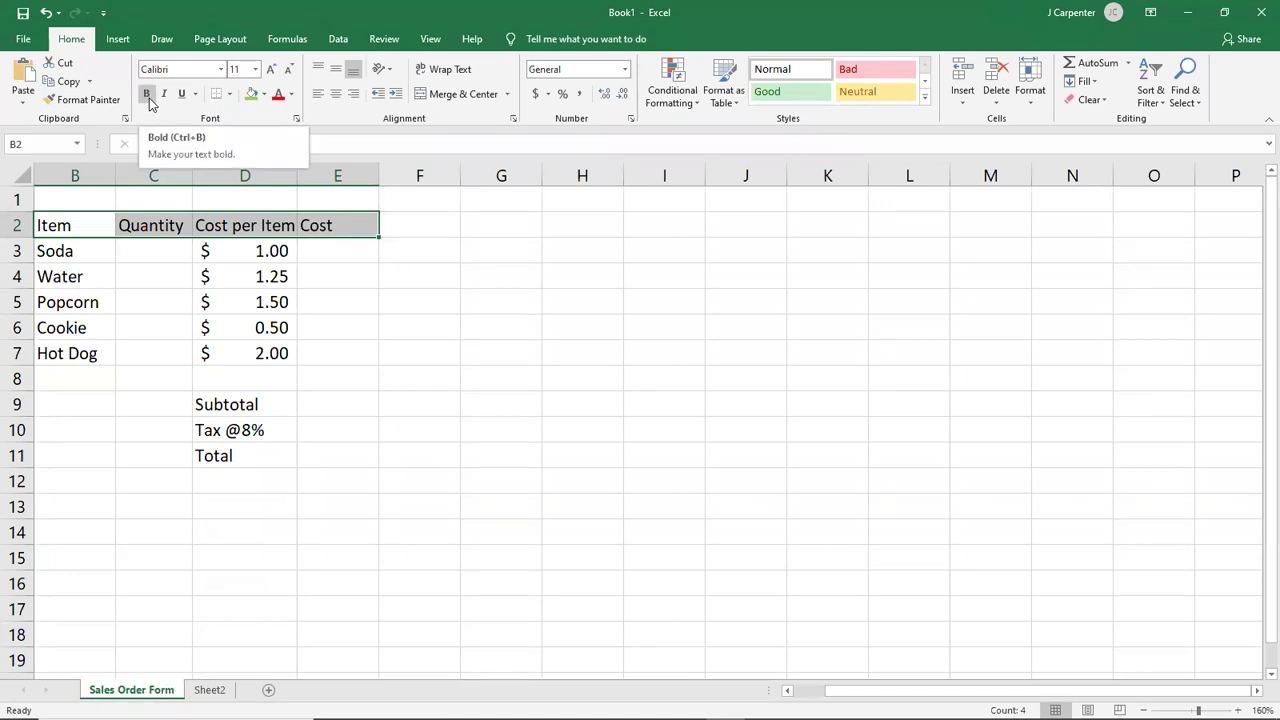
pyautogui.click(147, 94)
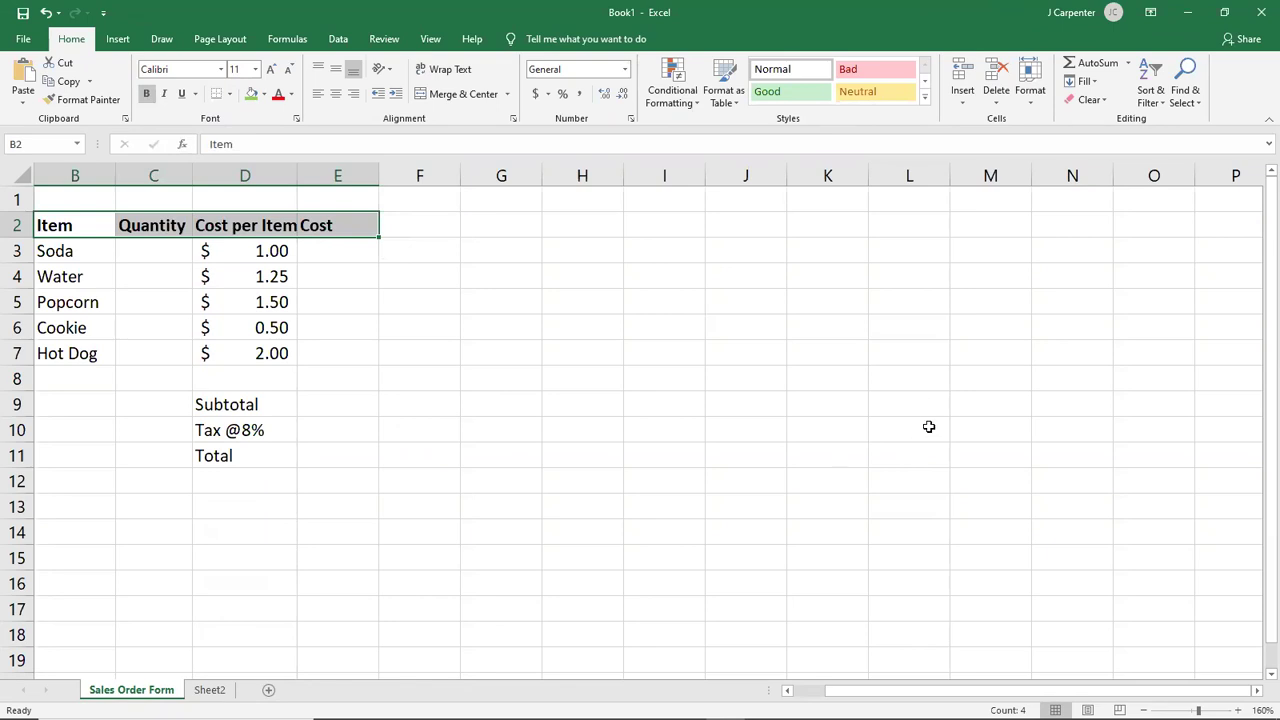
# Step: Toggle bold off and on again several times for the headers in B2:E2
pyautogui.hotkey('ctrl', 'b')
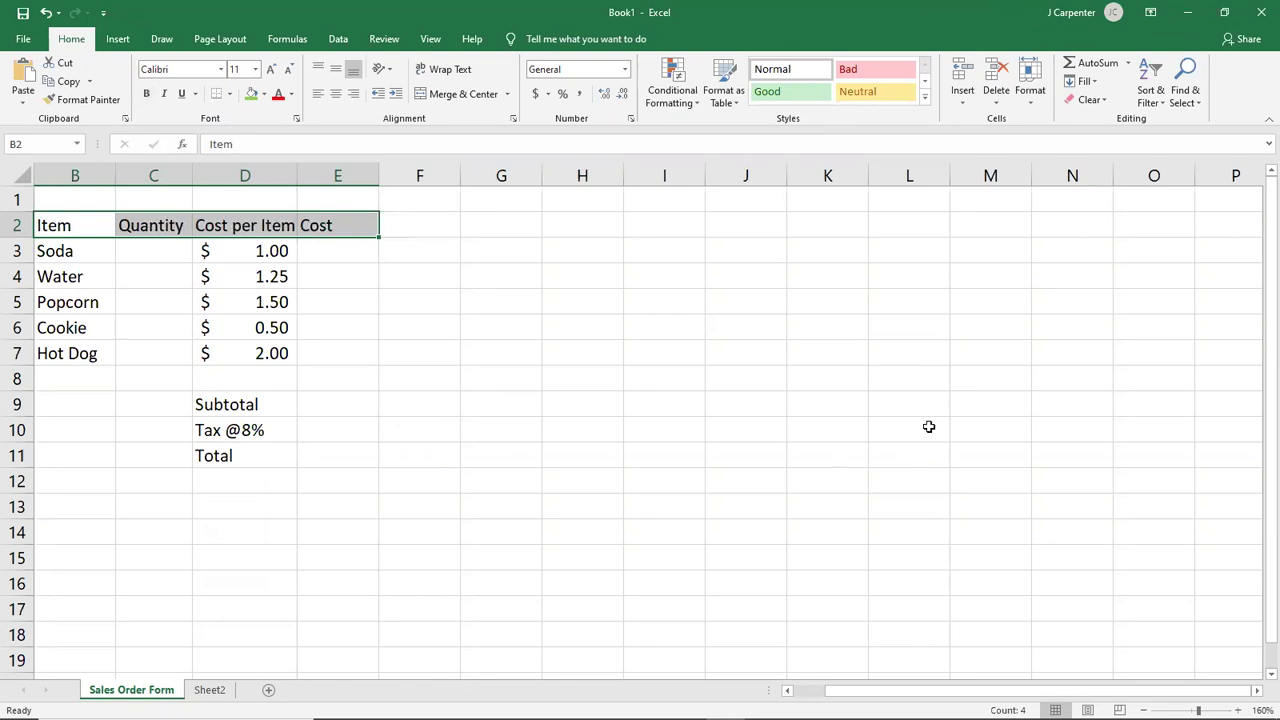
pyautogui.hotkey('ctrl', 'b')
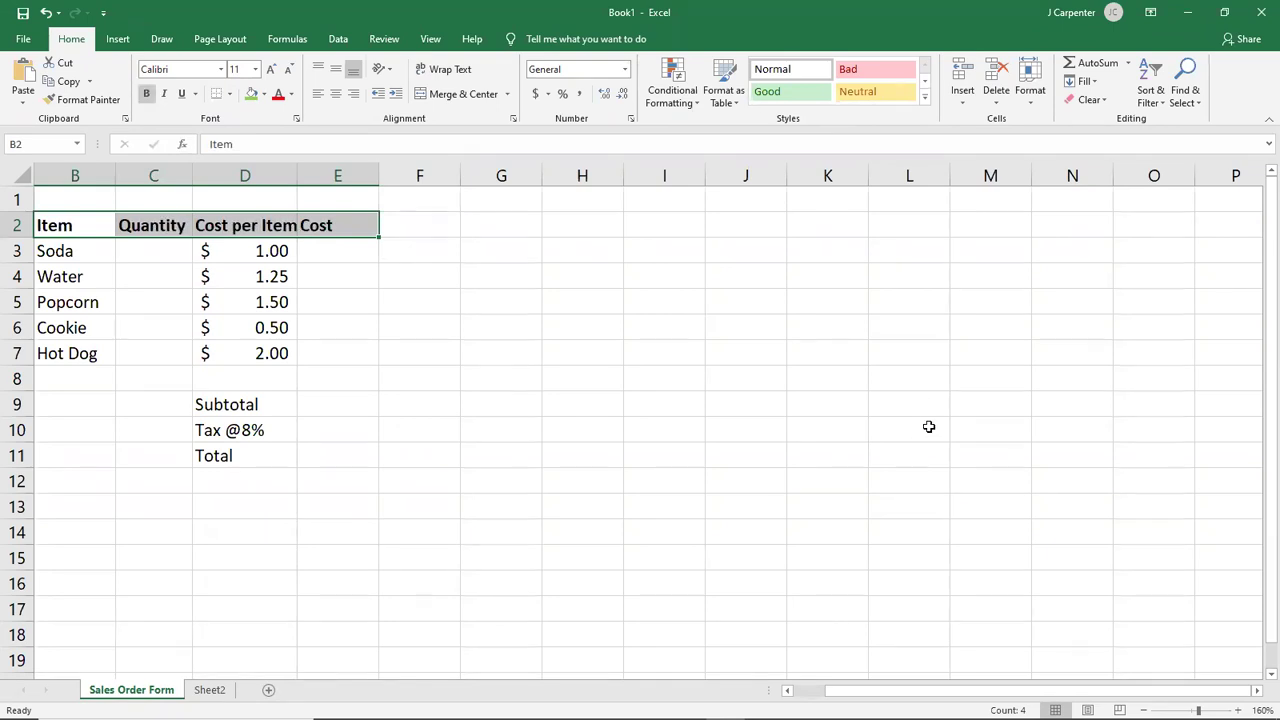
pyautogui.click(146, 94)
pyautogui.click(146, 94)
pyautogui.click(146, 94)
pyautogui.click(146, 94)
# Step: Place the workbook beside the eText again and advance the eText to page 5
pyautogui.doubleClick(659, 18)
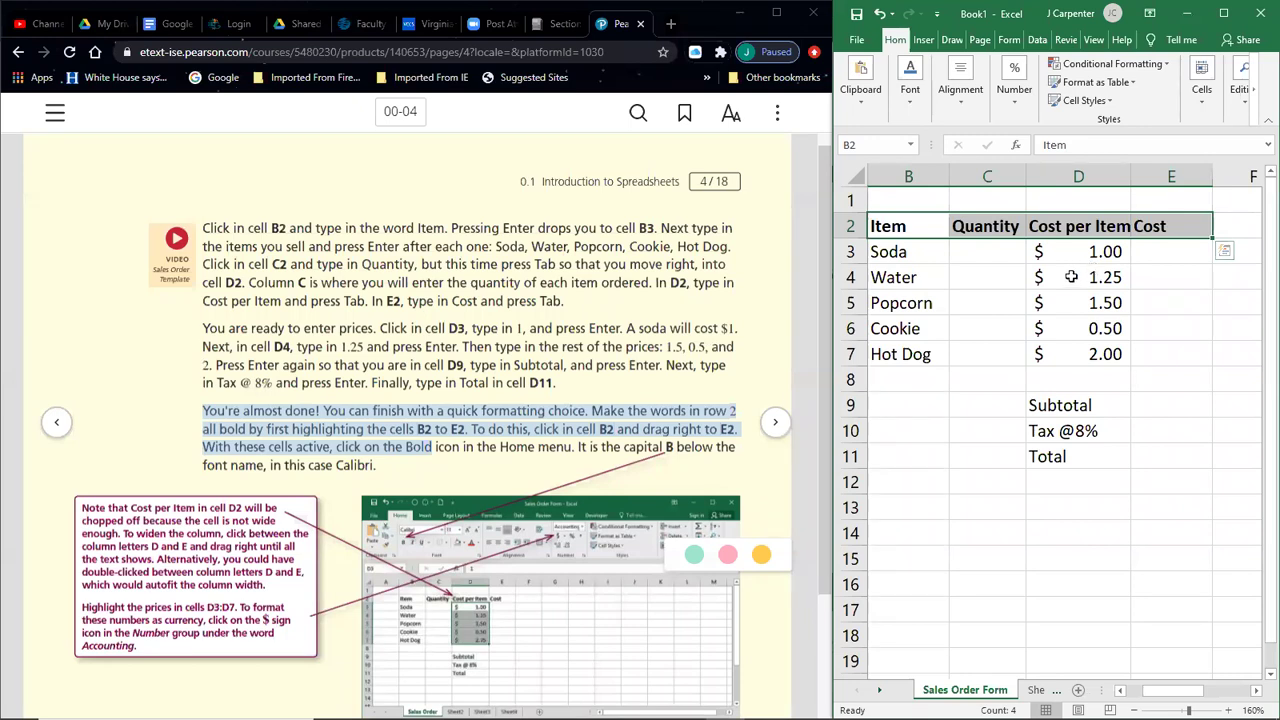
pyautogui.scroll(-1, 445, 456)
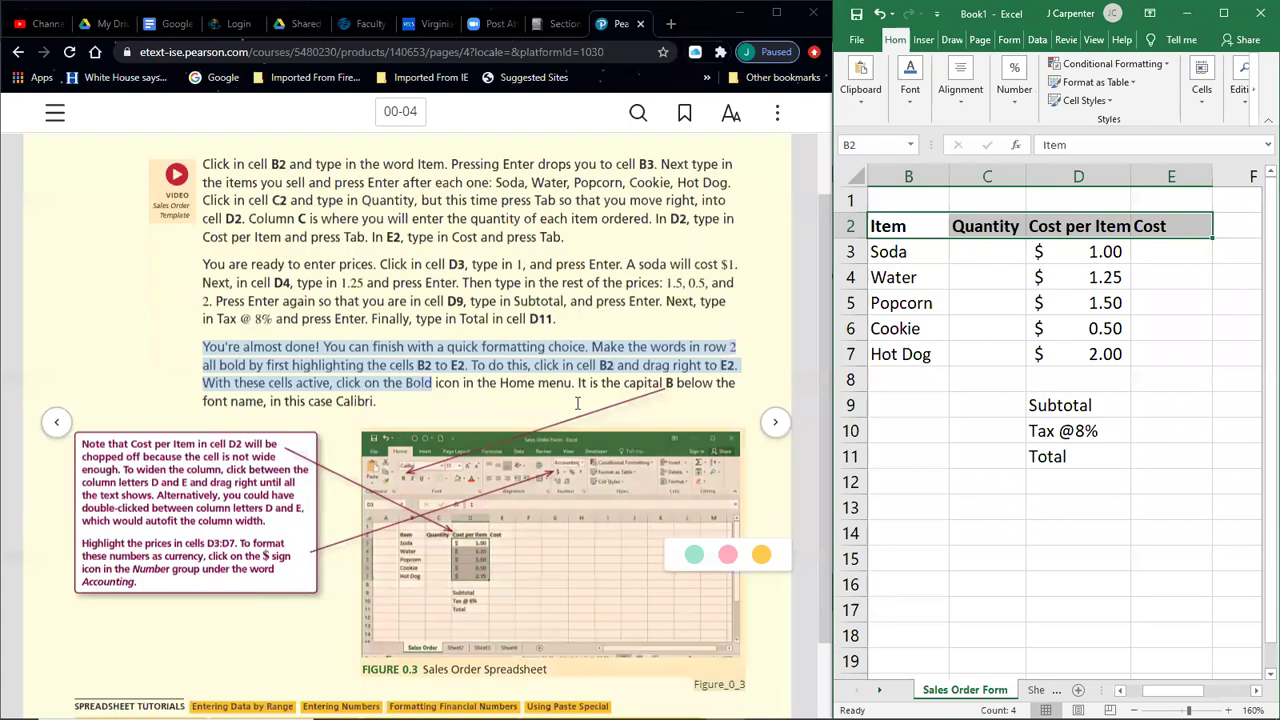
pyautogui.click(775, 422)
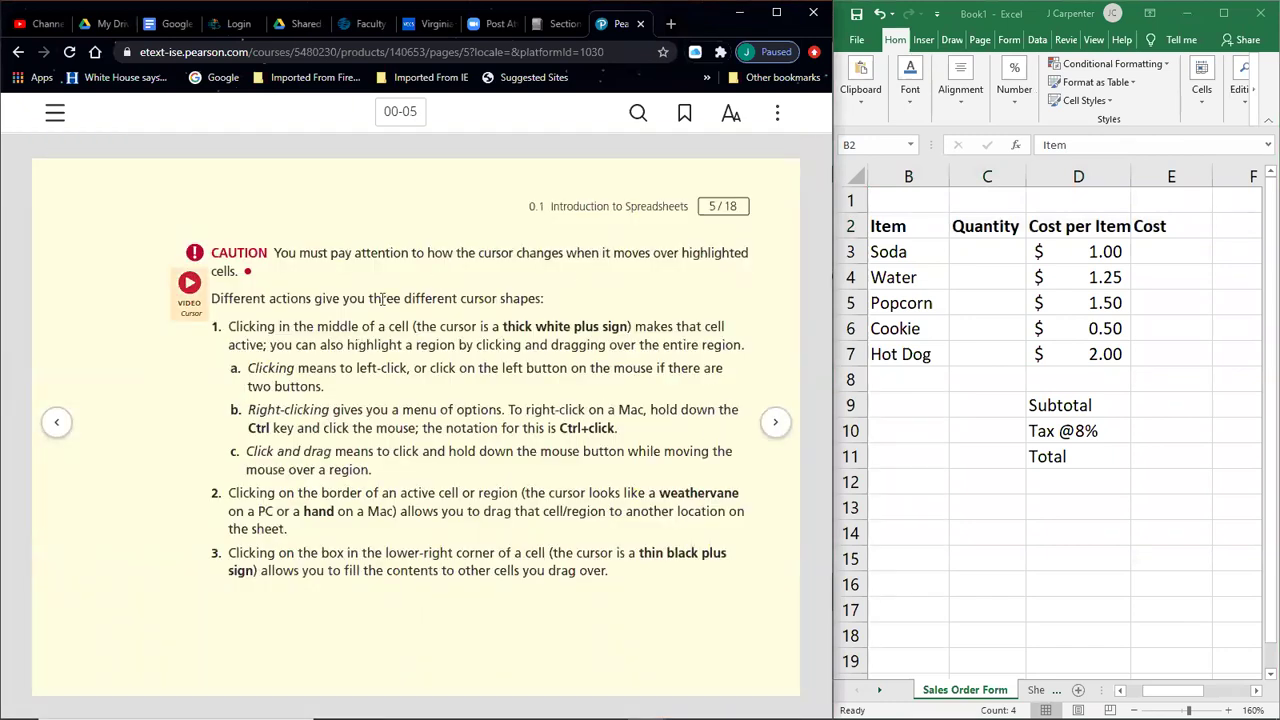
# Step: Highlight the eText's list of three cursor shapes, then its first item on making a cell active
pyautogui.moveTo(215, 326)
pyautogui.mouseDown()
pyautogui.moveTo(619, 570)
pyautogui.moveTo(225, 490)
pyautogui.moveTo(222, 327)
pyautogui.mouseUp()
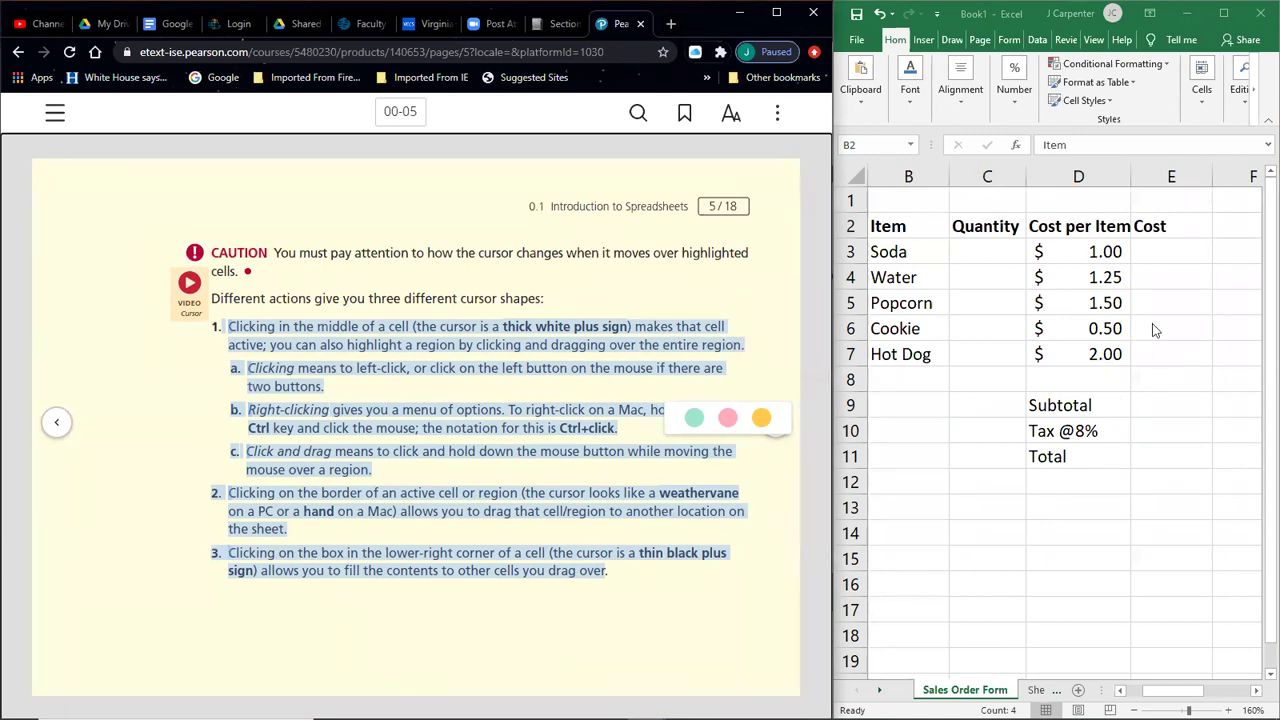
pyautogui.click(958, 436)
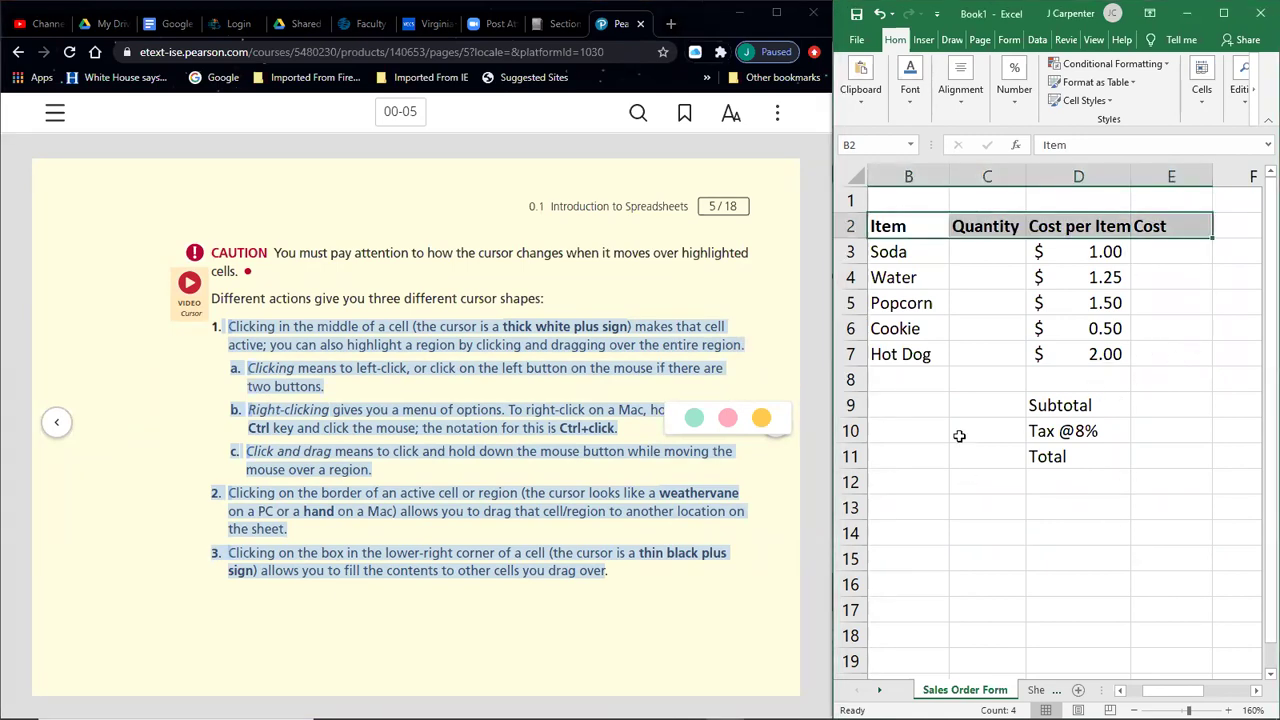
pyautogui.click(1183, 446)
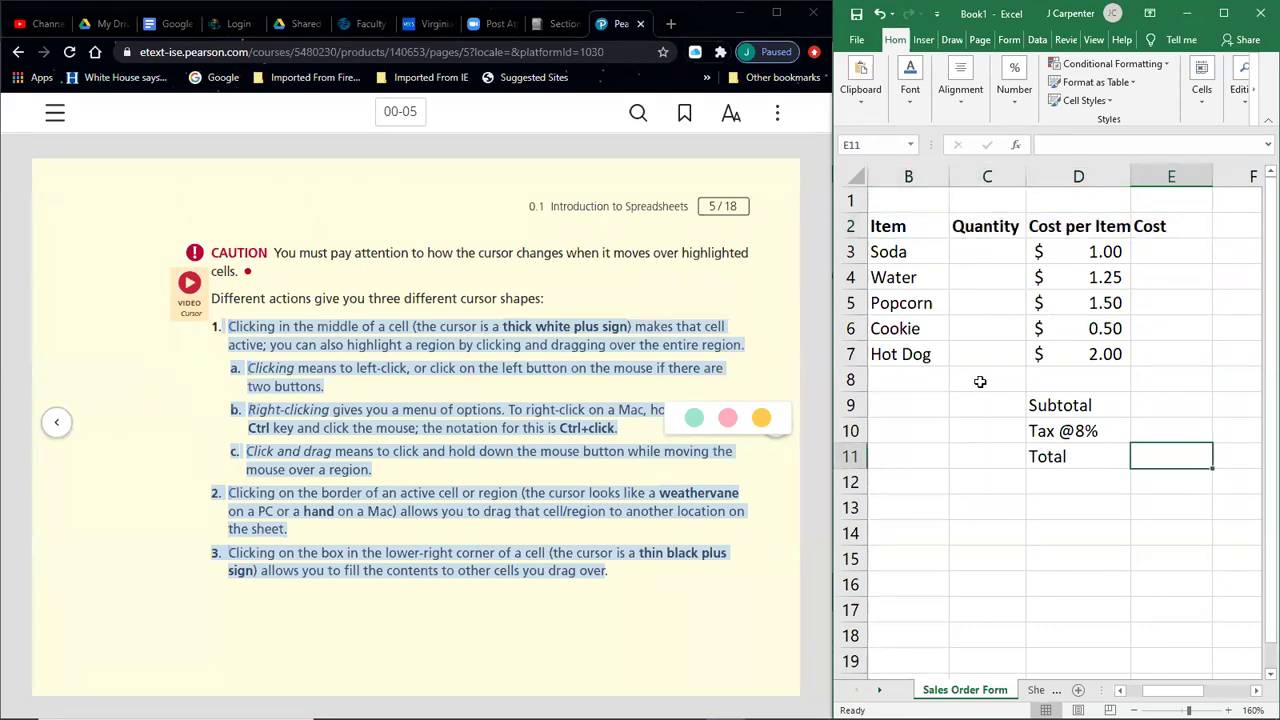
pyautogui.click(305, 386)
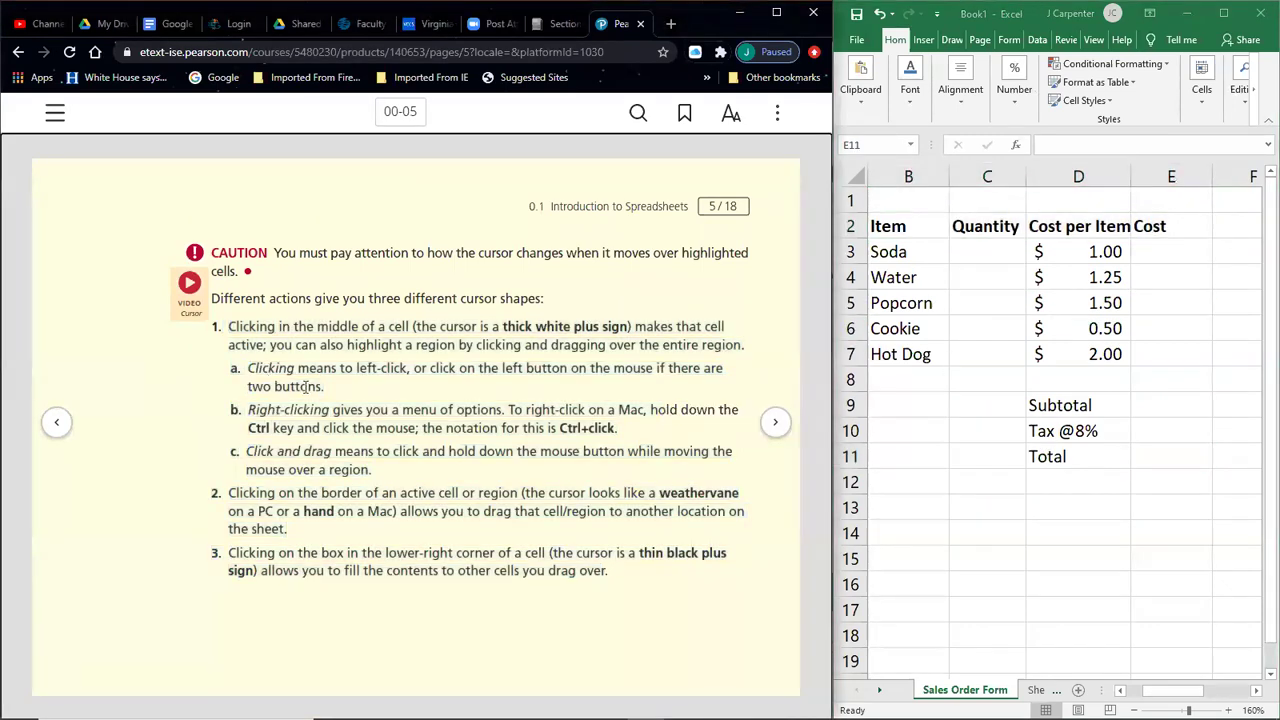
pyautogui.moveTo(229, 325)
pyautogui.mouseDown()
pyautogui.moveTo(488, 350)
pyautogui.moveTo(698, 334)
pyautogui.moveTo(752, 344)
pyautogui.mouseUp()
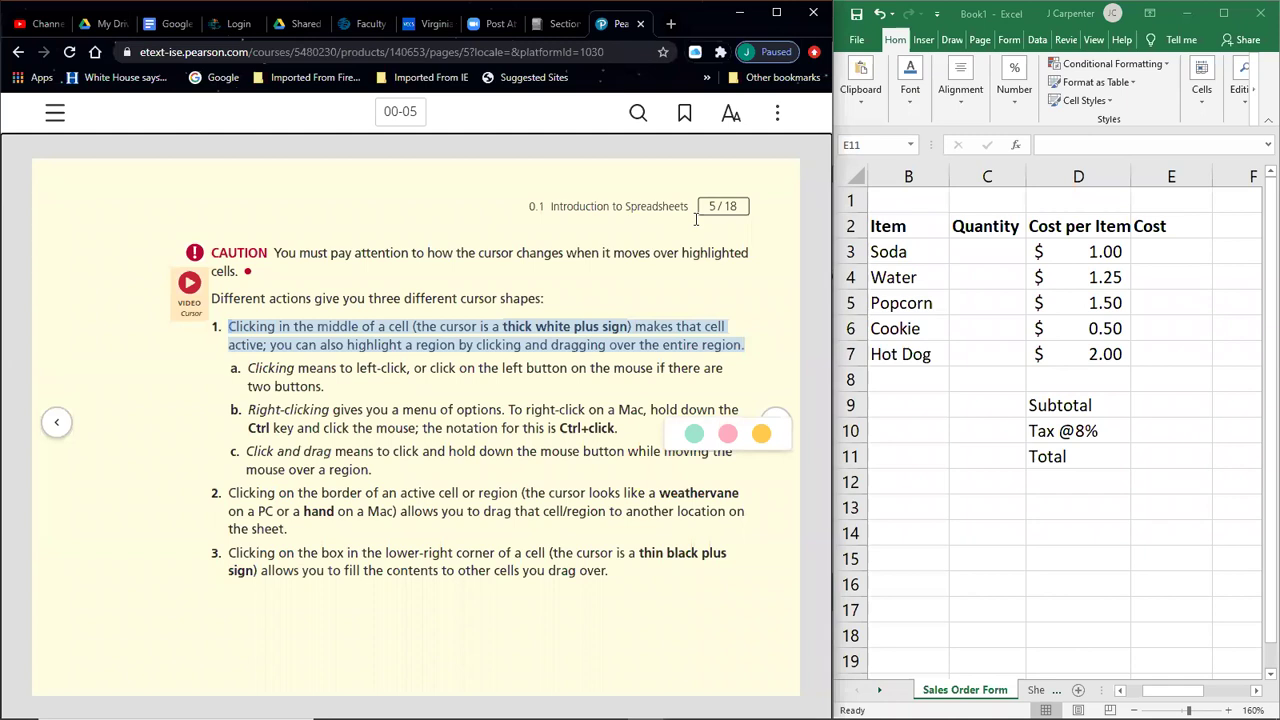
# Step: Make single cells active one after another in the sheet, including B9, E13 and E4
pyautogui.click(1078, 460)
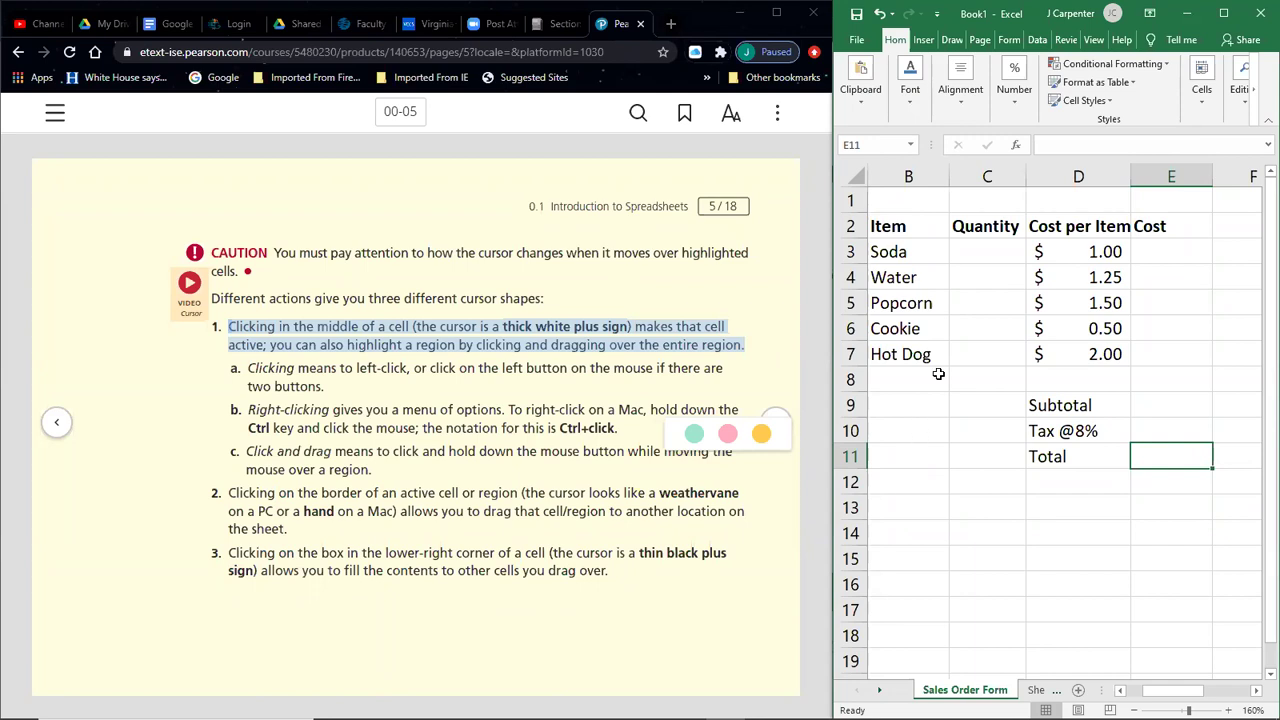
pyautogui.click(905, 403)
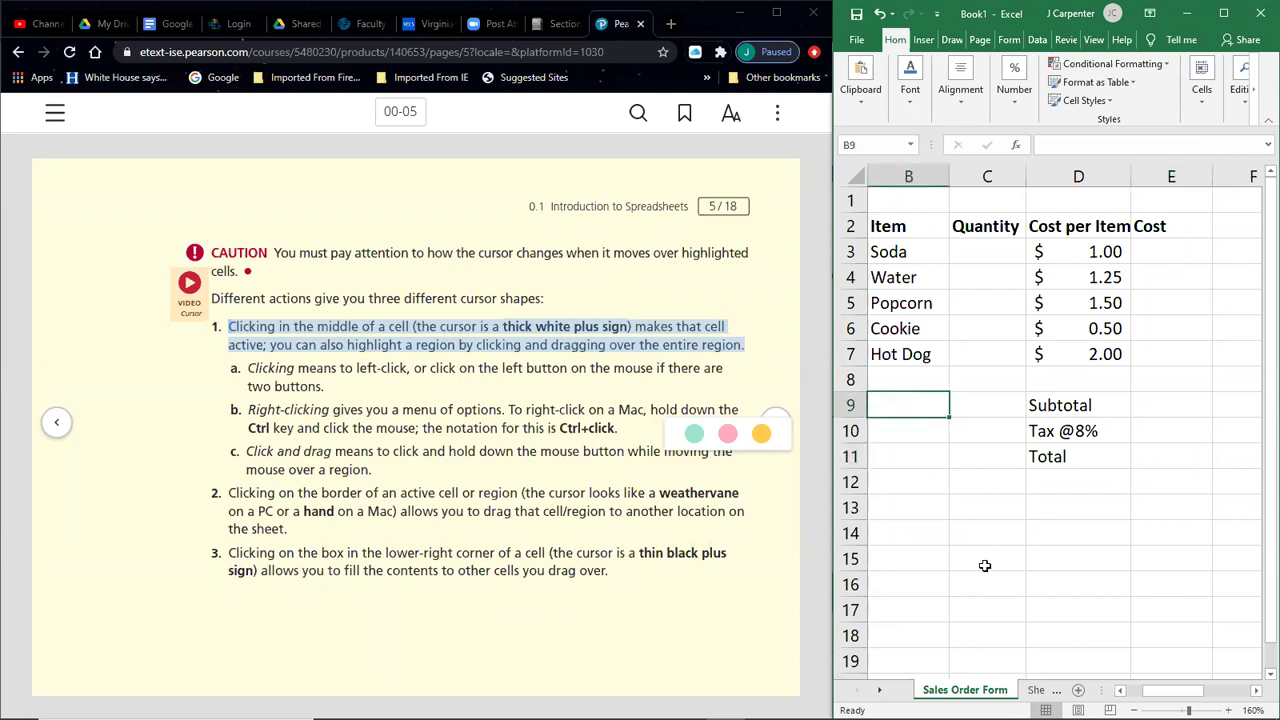
pyautogui.click(1150, 507)
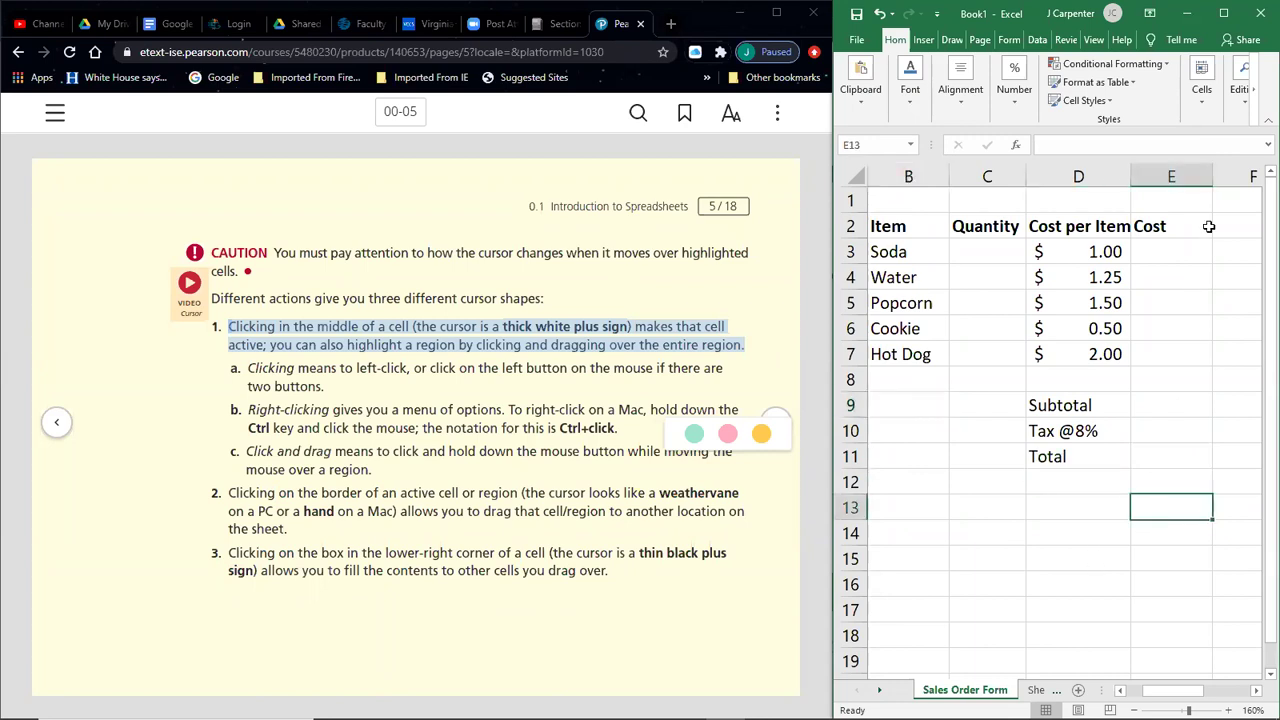
pyautogui.click(903, 404)
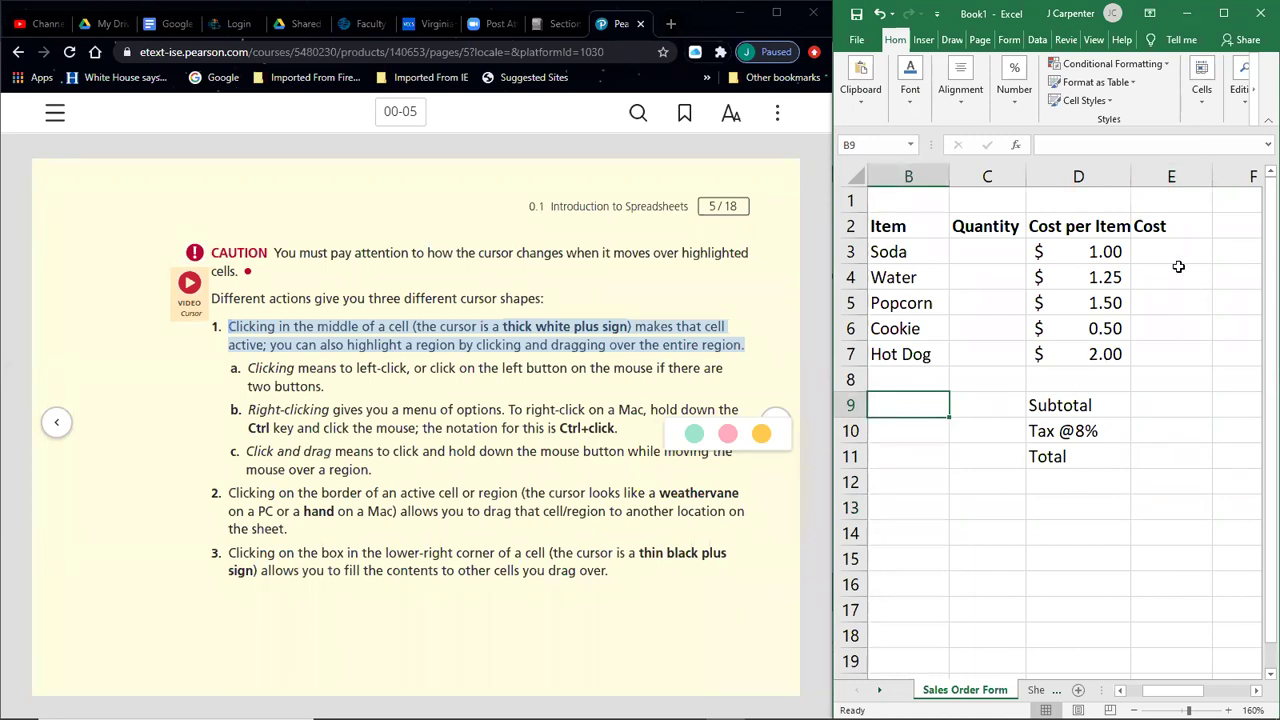
pyautogui.click(1179, 267)
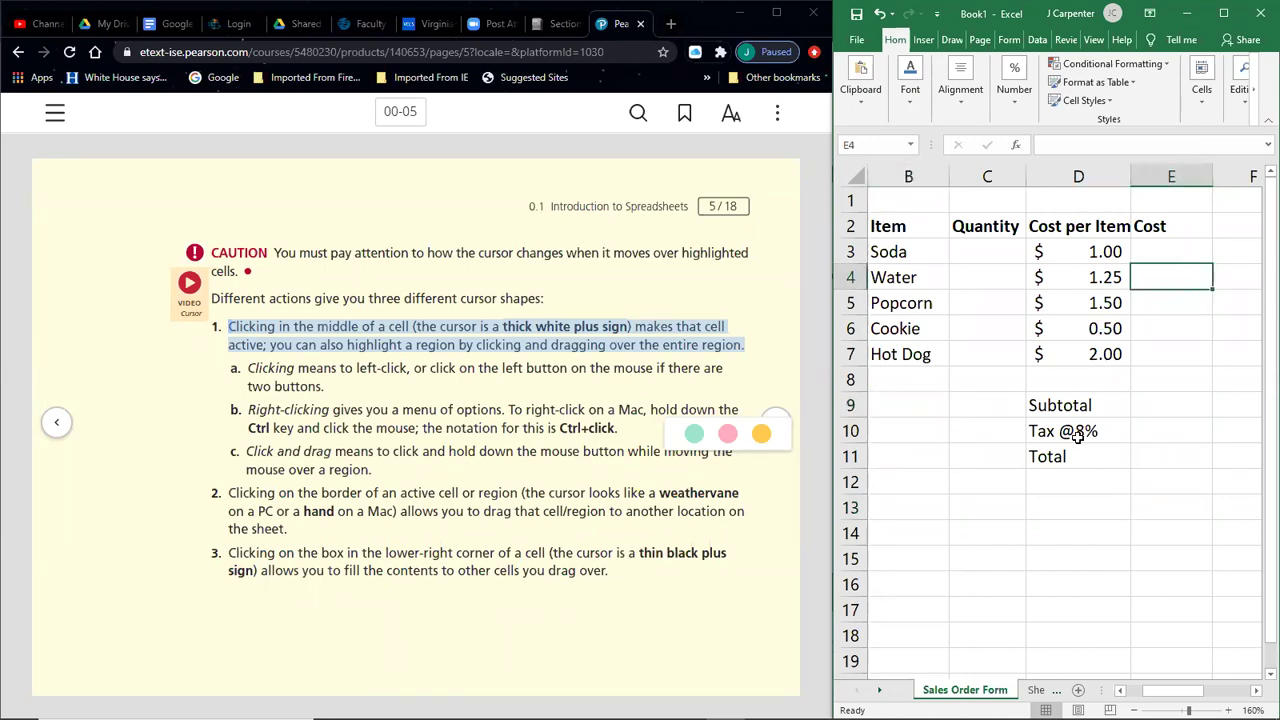
# Step: Select rectangular regions of the order form, including B3:D7 and the headers B2:E2, and finish on cell C11
pyautogui.moveTo(908, 251); pyautogui.dragTo(1108, 354)
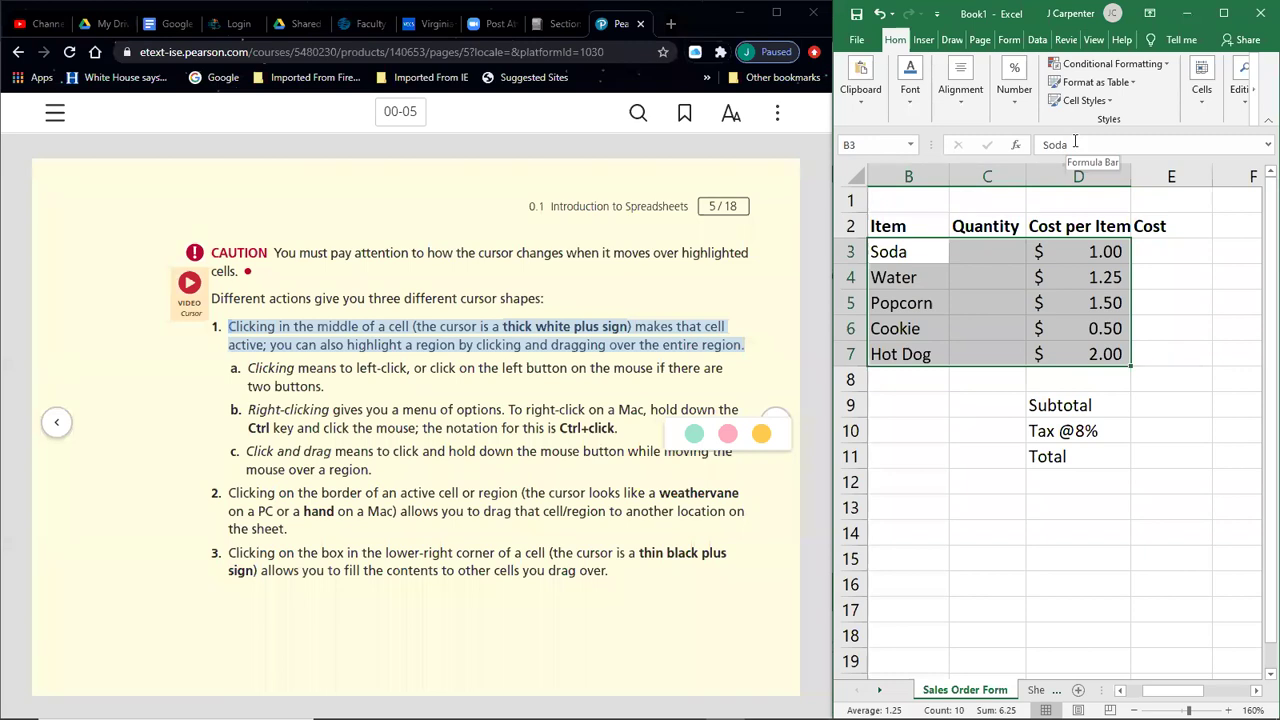
pyautogui.click(934, 466)
pyautogui.moveTo(929, 250); pyautogui.dragTo(1074, 304)
pyautogui.moveTo(903, 224); pyautogui.dragTo(1133, 226)
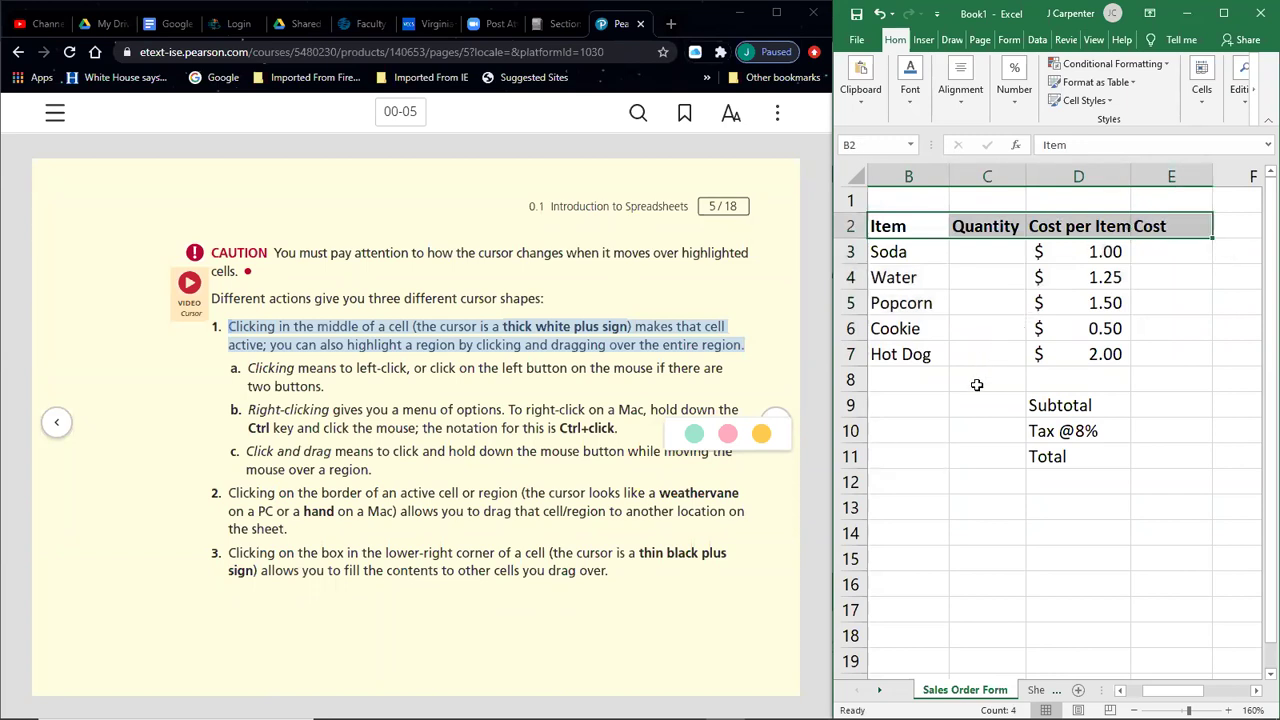
pyautogui.click(978, 446)
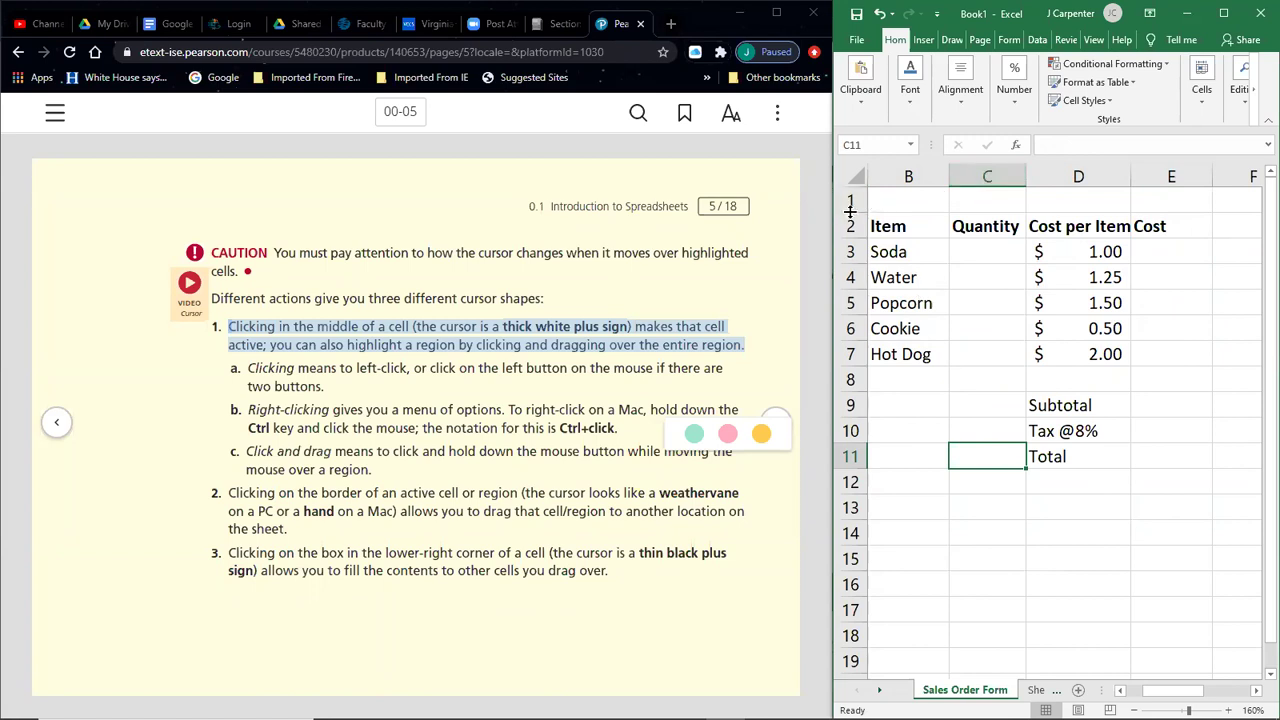
# Step: Try making row 1 taller and column C wider, undoing each resize
pyautogui.moveTo(851, 210); pyautogui.dragTo(851, 278)
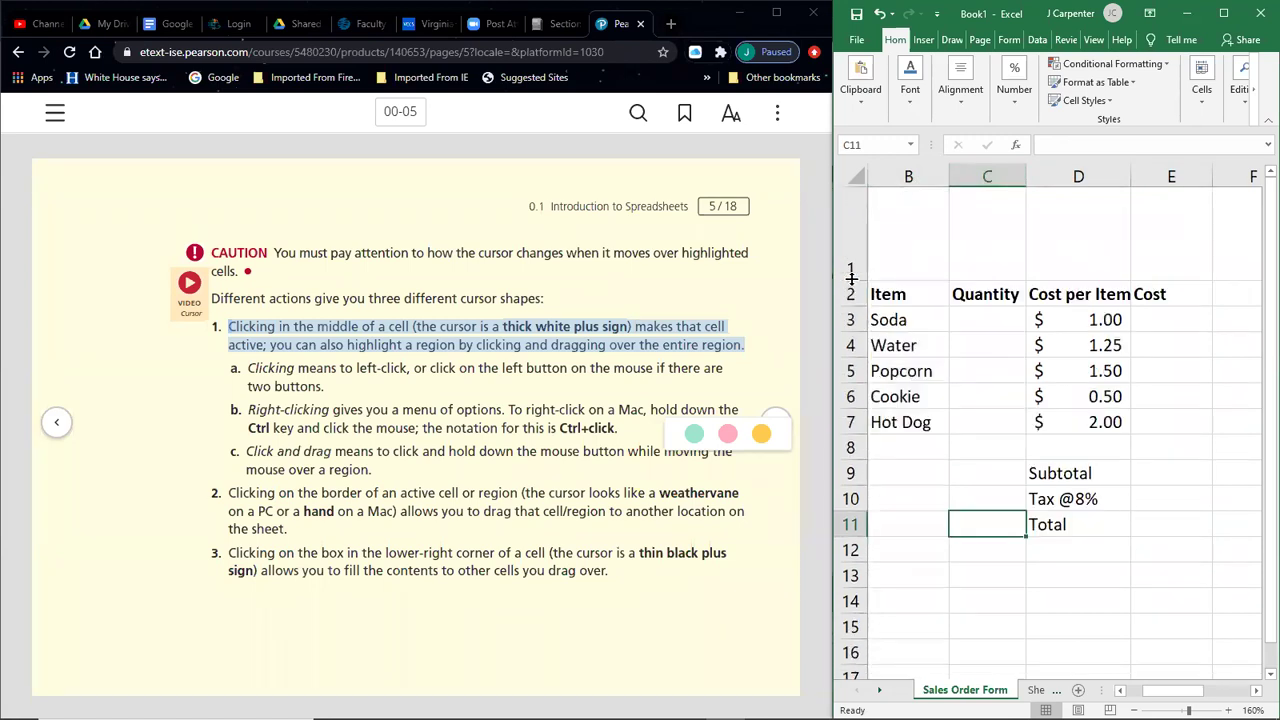
pyautogui.click(879, 13)
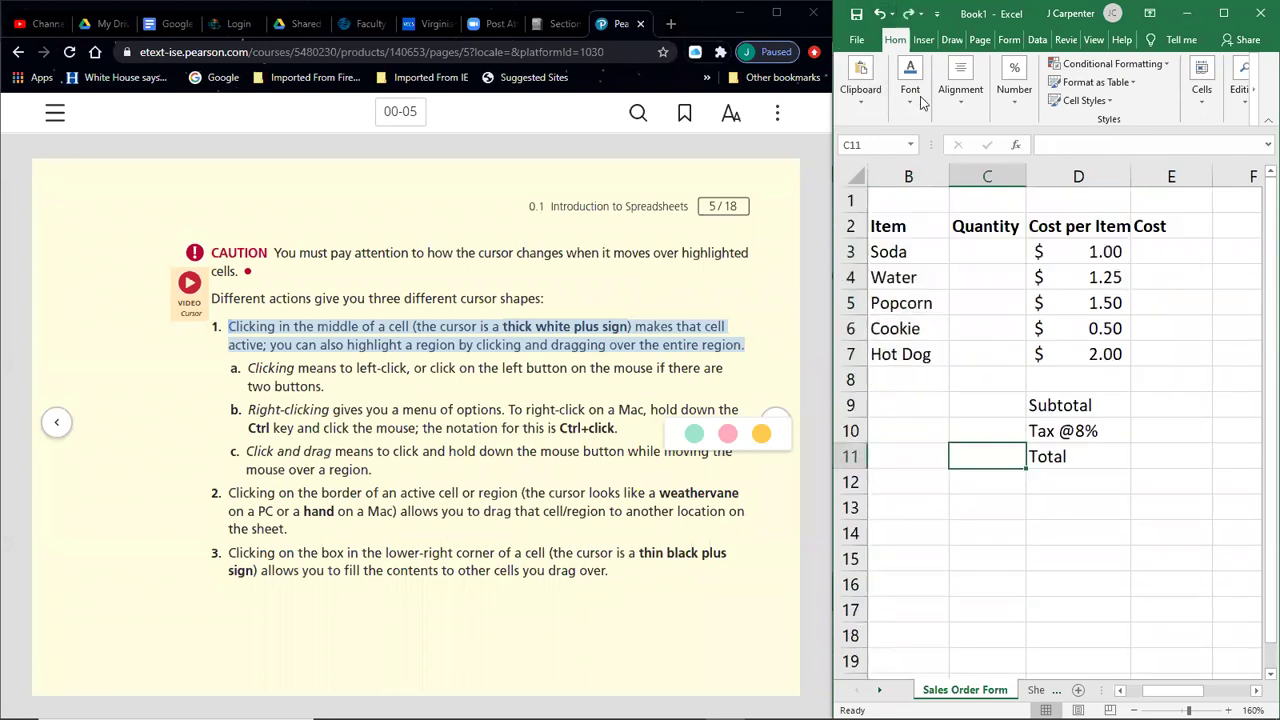
pyautogui.moveTo(1026, 177); pyautogui.dragTo(1110, 175)
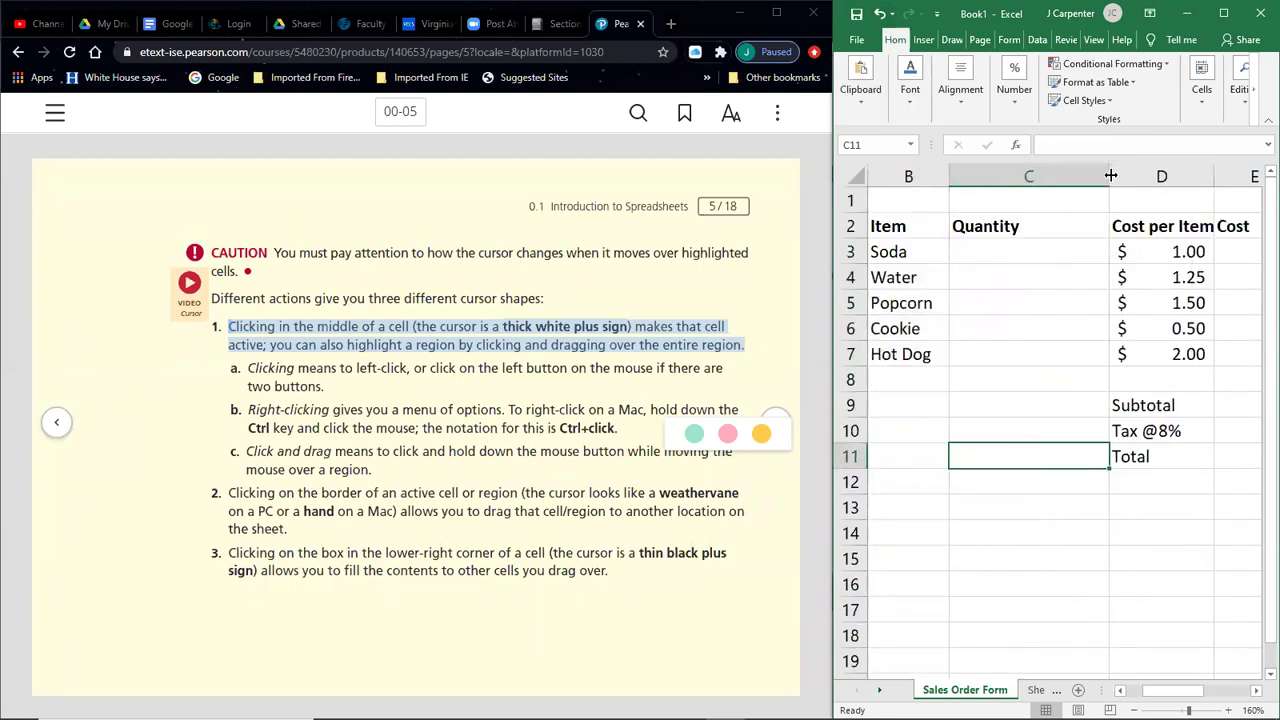
pyautogui.click(880, 13)
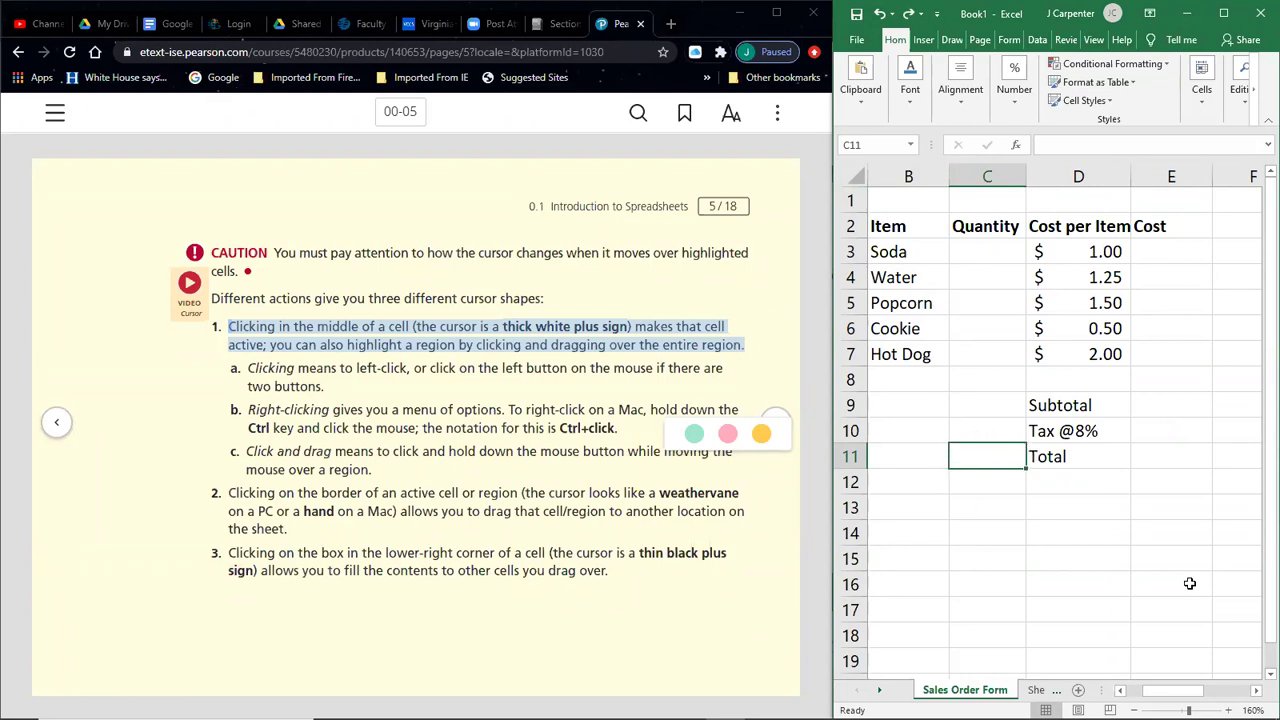
# Step: Select cell C8 and region B10:E14, and highlight the eText's second item about moving cells by their border
pyautogui.click(1225, 566)
pyautogui.click(968, 382)
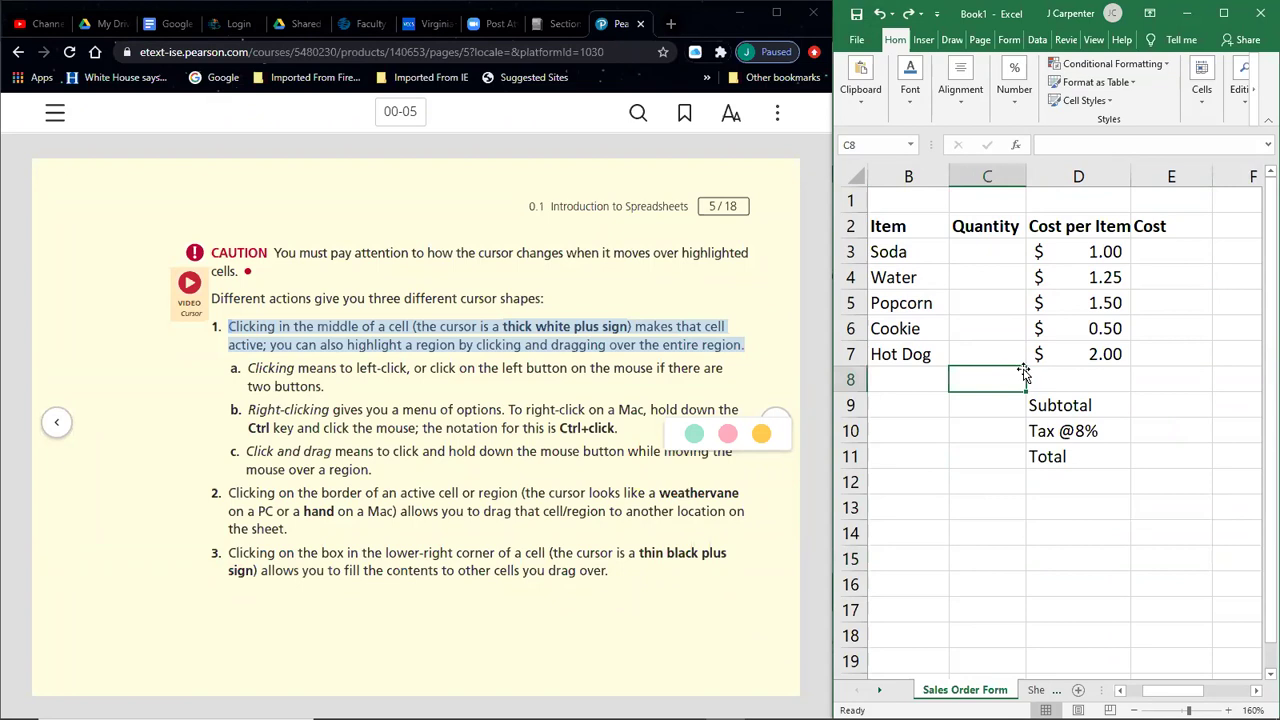
pyautogui.moveTo(929, 434); pyautogui.dragTo(1191, 549)
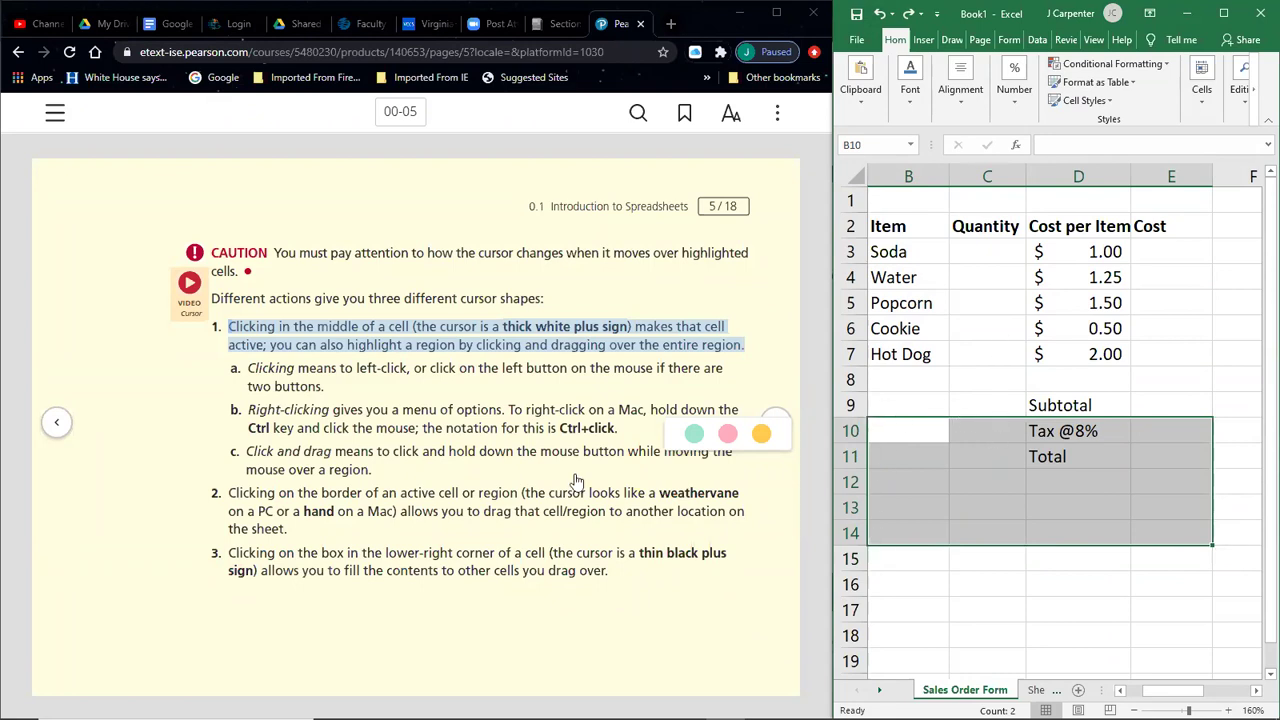
pyautogui.click(238, 500)
pyautogui.moveTo(230, 492)
pyautogui.mouseDown()
pyautogui.moveTo(297, 526)
pyautogui.moveTo(300, 511)
pyautogui.moveTo(232, 494)
pyautogui.mouseUp()
# Step: Practise selecting many different cell regions across the sheet, including B3:C11, C13:E18, C7:E12, C4:E12 and B7:D11
pyautogui.click(1005, 385)
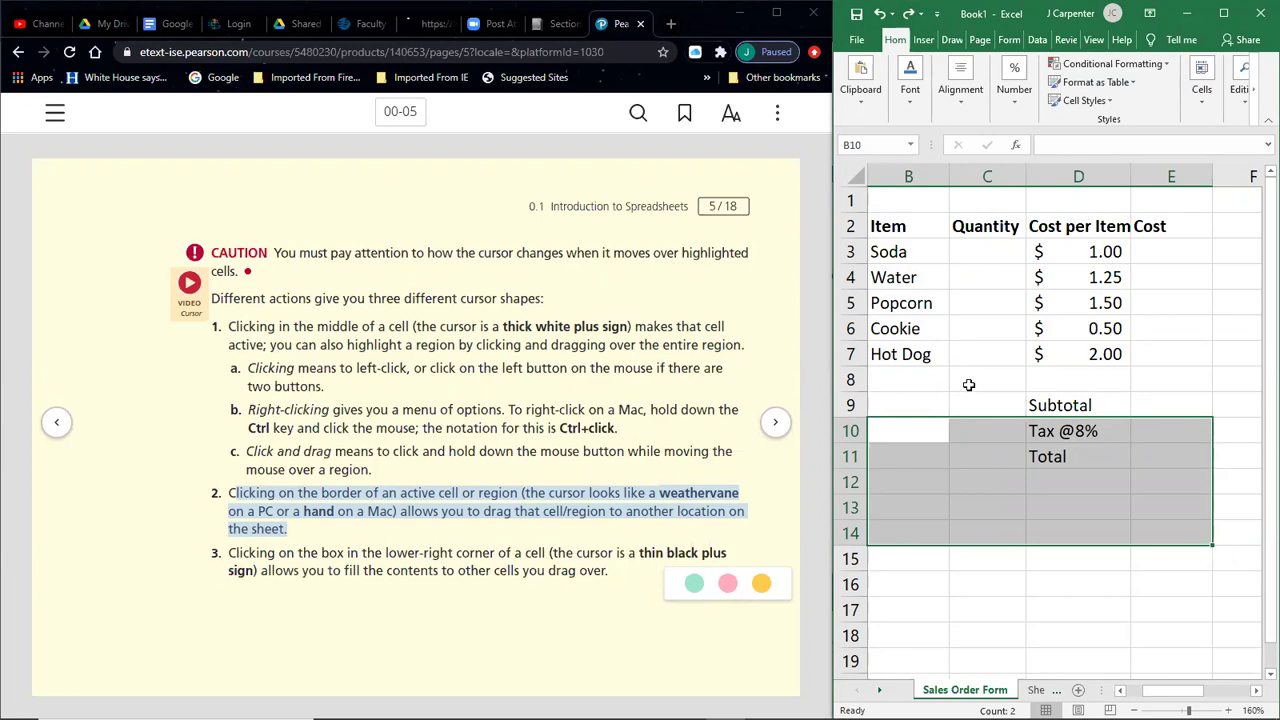
pyautogui.click(915, 400)
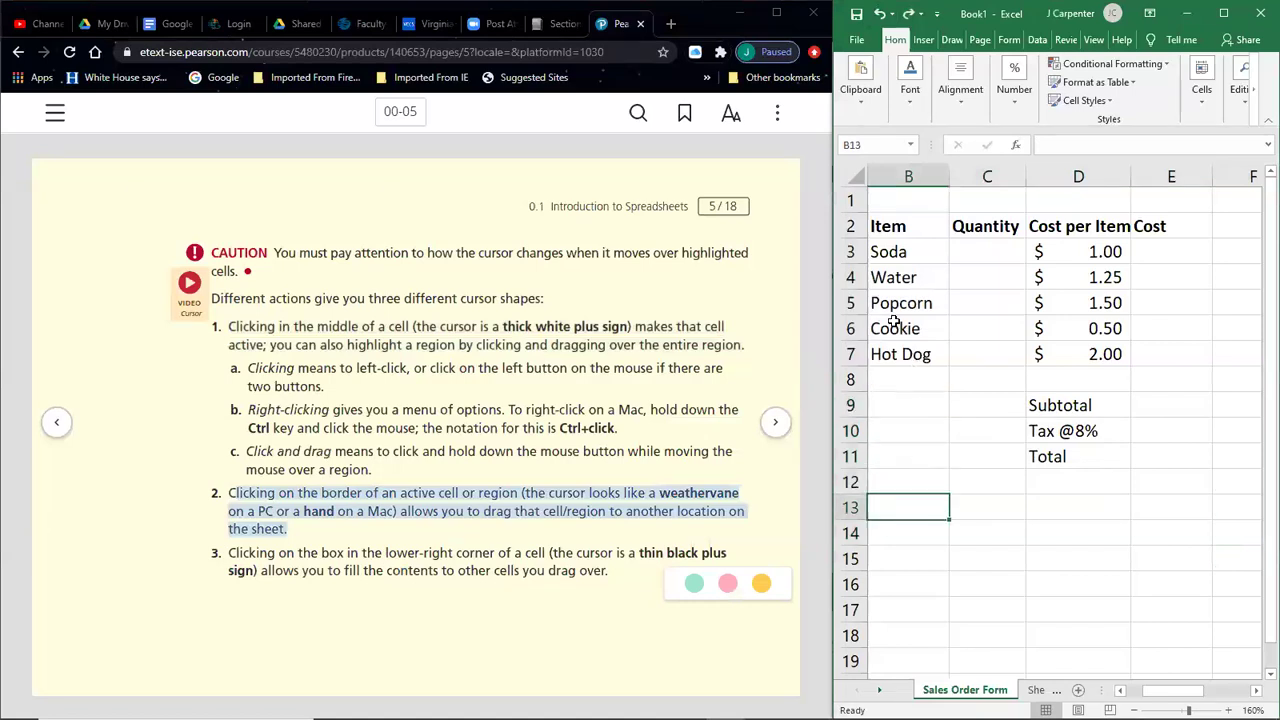
pyautogui.moveTo(890, 252); pyautogui.dragTo(987, 303)
pyautogui.moveTo(977, 405); pyautogui.dragTo(987, 456)
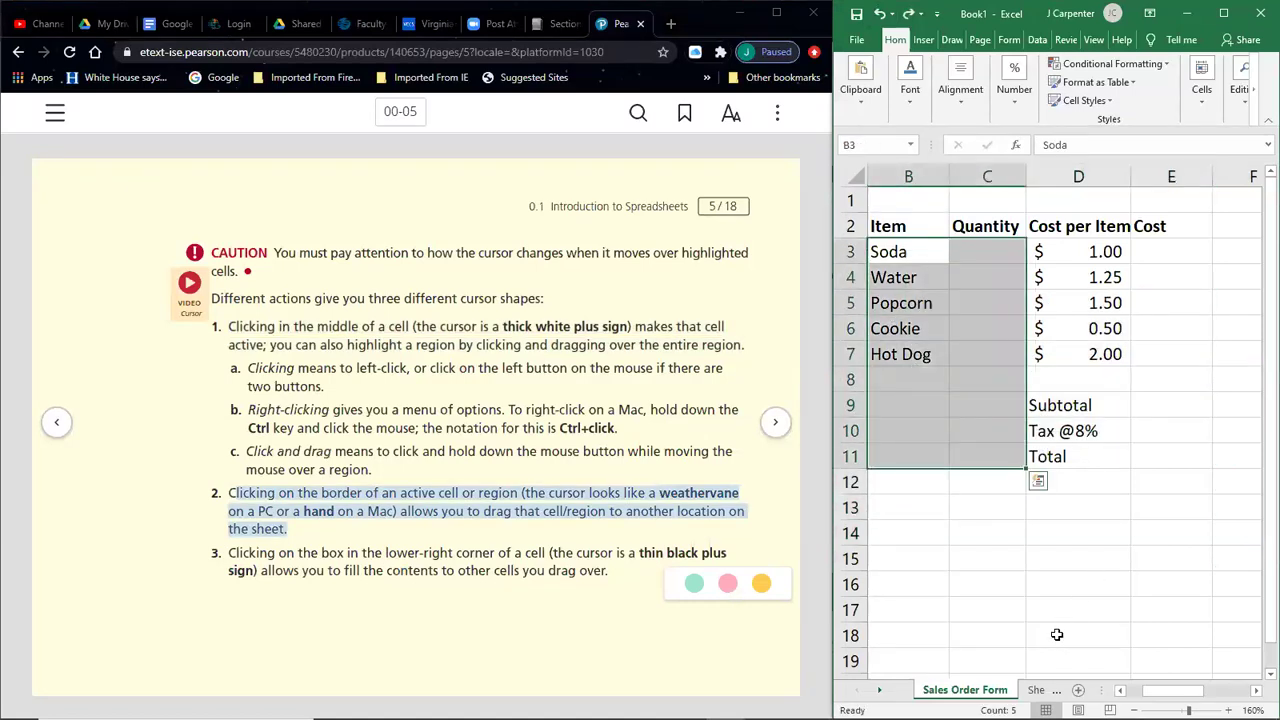
pyautogui.moveTo(1081, 613); pyautogui.dragTo(948, 508)
pyautogui.moveTo(936, 286); pyautogui.dragTo(1103, 356)
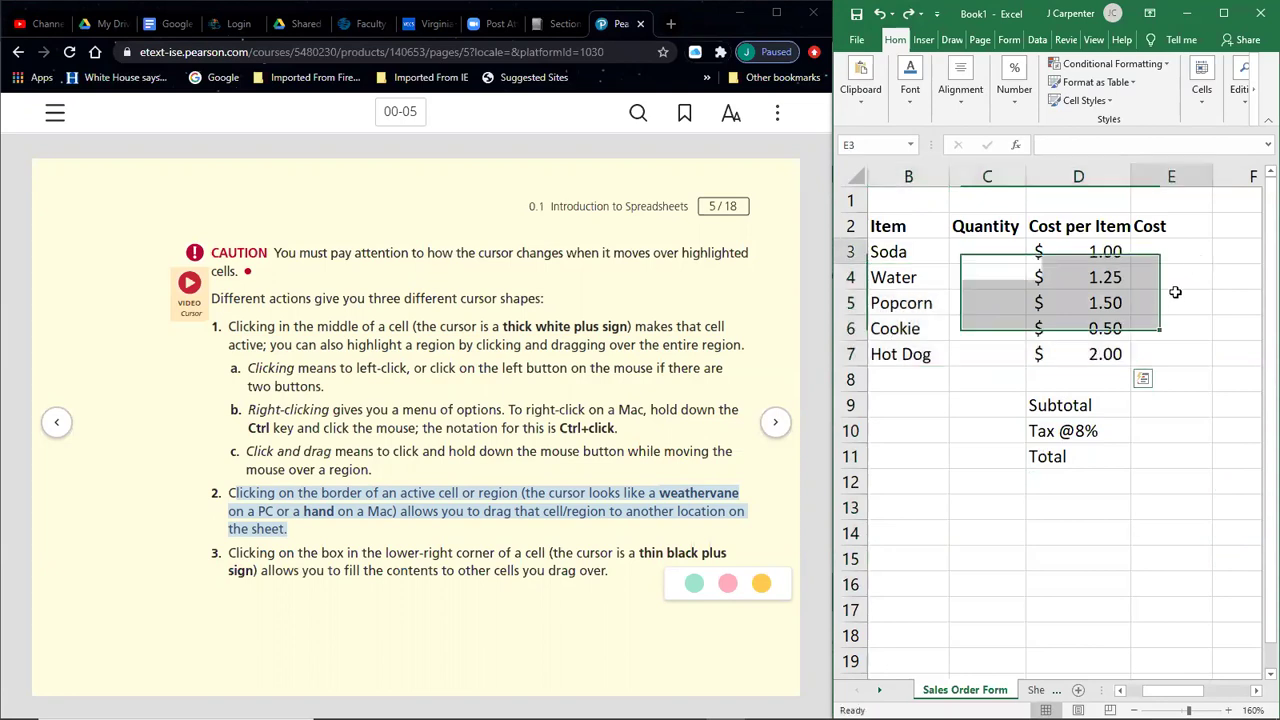
pyautogui.moveTo(1190, 262); pyautogui.dragTo(1040, 430)
pyautogui.moveTo(991, 503); pyautogui.dragTo(1205, 642)
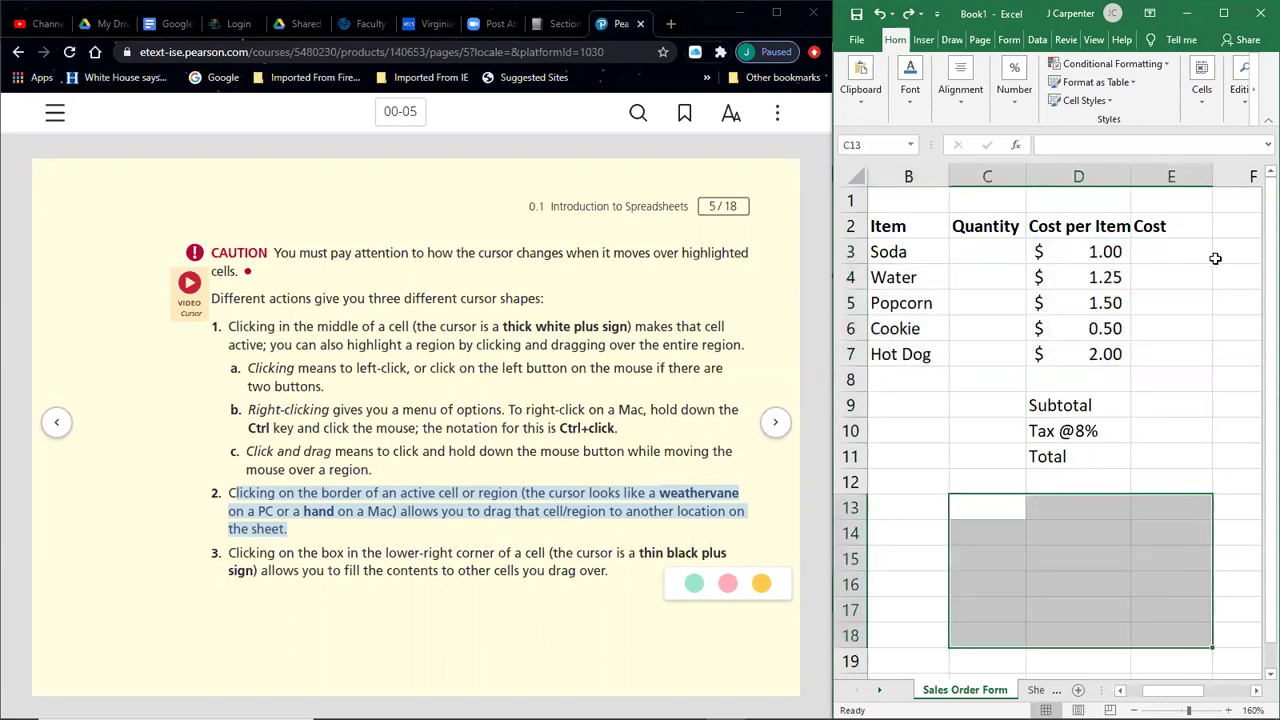
pyautogui.moveTo(1228, 248); pyautogui.dragTo(1103, 347)
pyautogui.moveTo(1100, 303); pyautogui.dragTo(1060, 431)
pyautogui.moveTo(990, 280); pyautogui.dragTo(963, 294)
pyautogui.moveTo(959, 373); pyautogui.dragTo(1210, 478)
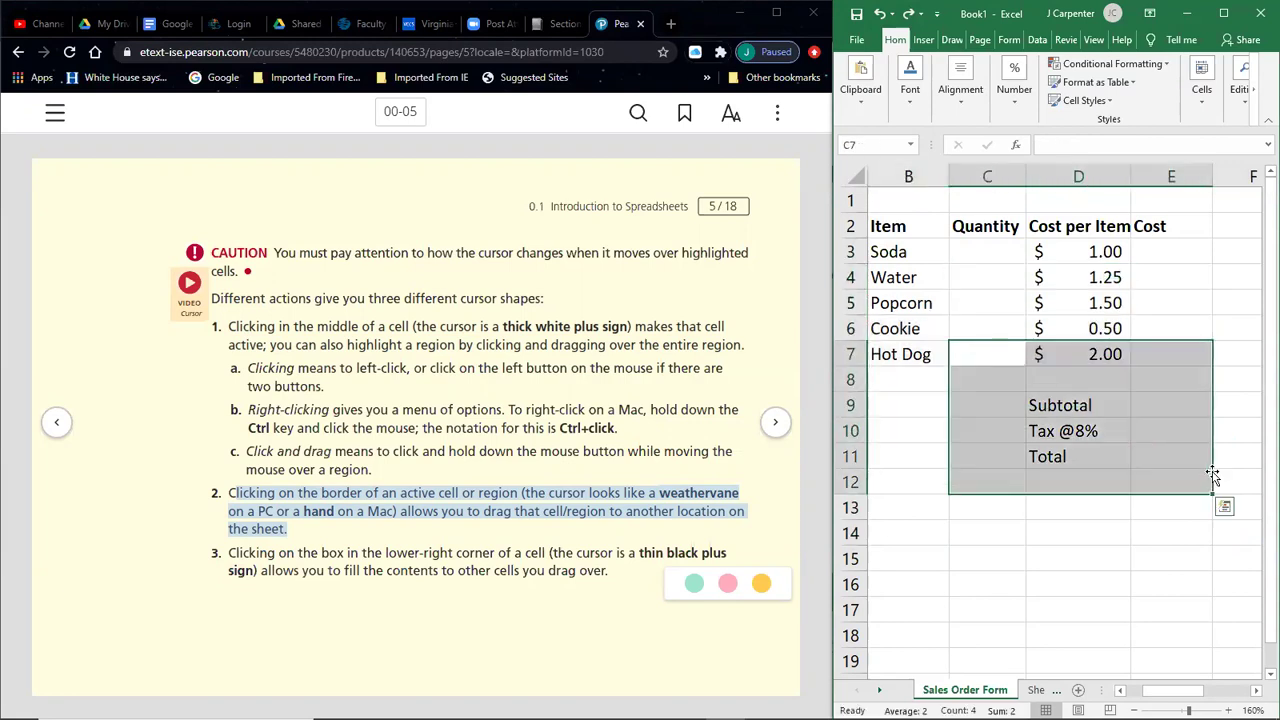
pyautogui.moveTo(1140, 280); pyautogui.dragTo(991, 482)
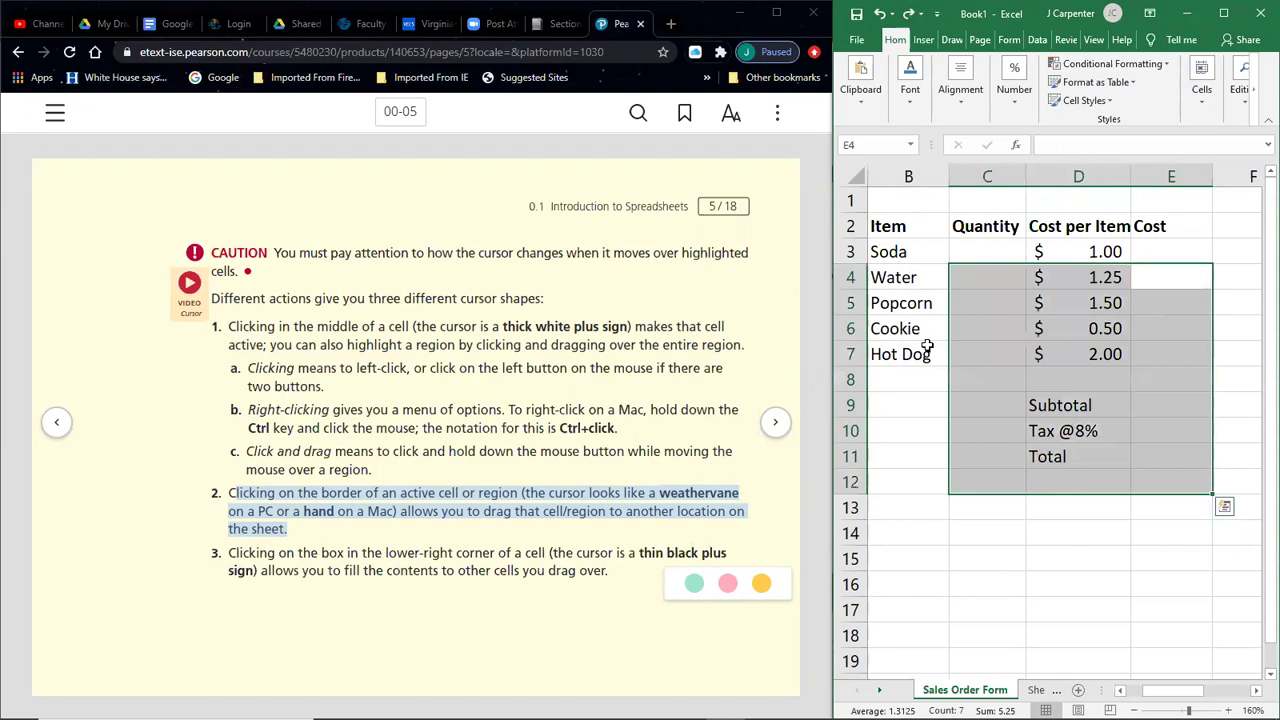
pyautogui.moveTo(929, 347); pyautogui.dragTo(1068, 455)
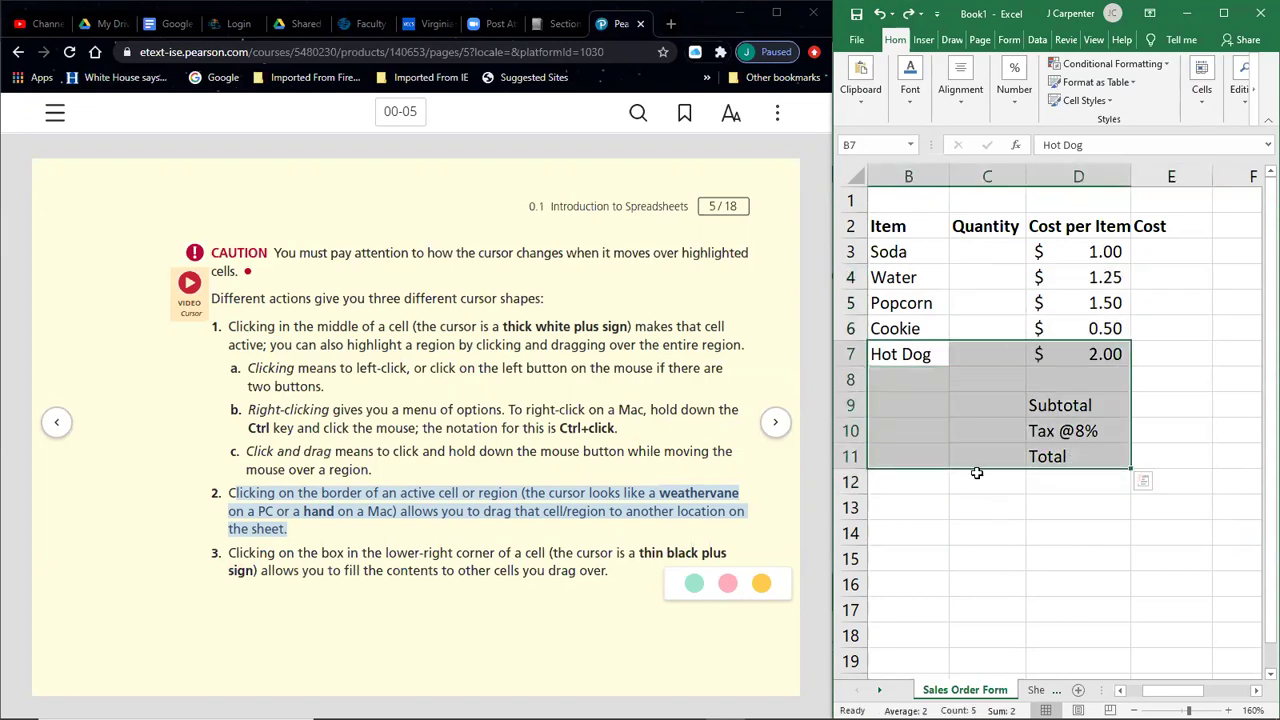
pyautogui.click(978, 480)
pyautogui.moveTo(905, 328); pyautogui.dragTo(1057, 380)
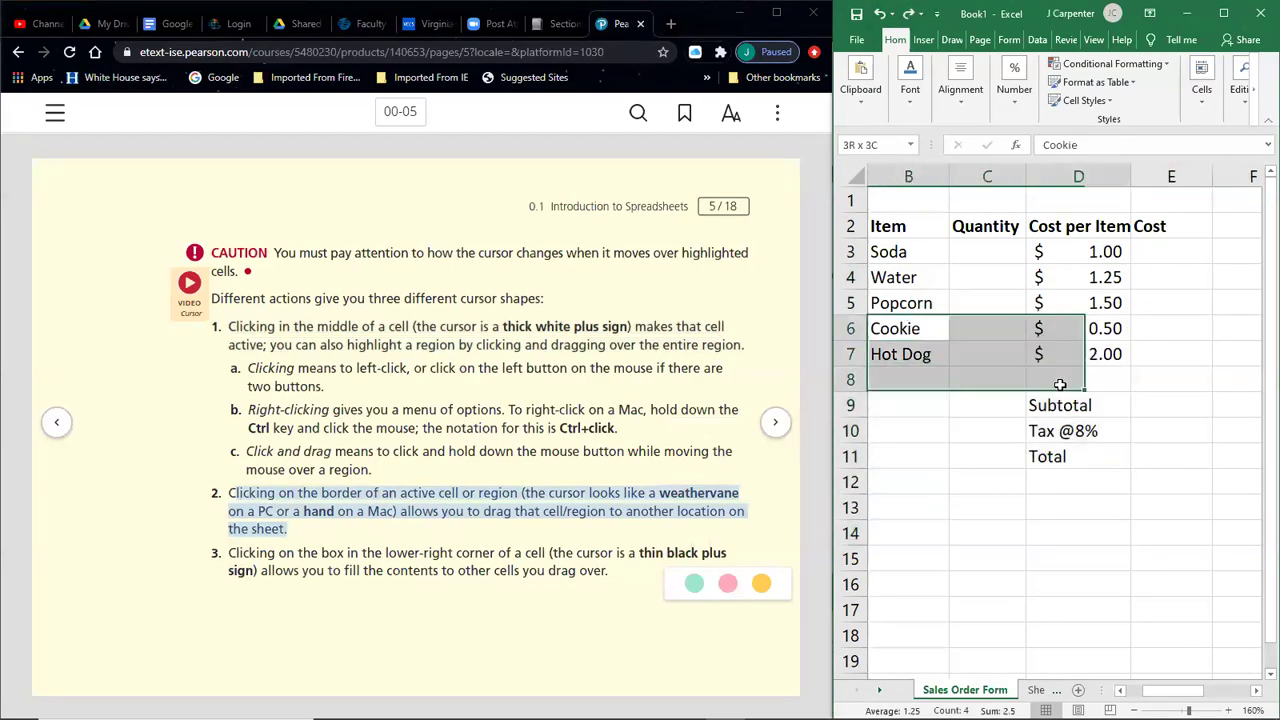
pyautogui.click(975, 422)
# Step: Move the Cookie entry from B6 to the empty cell C14
pyautogui.click(918, 330)
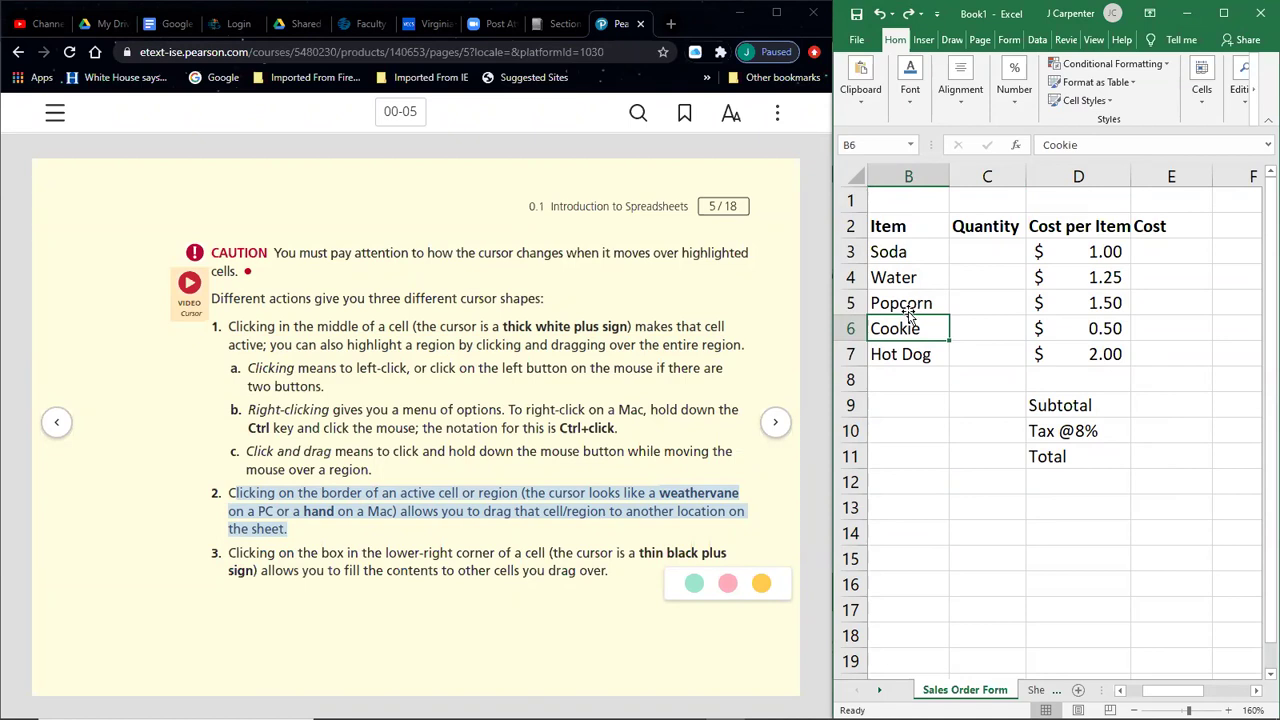
pyautogui.moveTo(913, 331); pyautogui.dragTo(982, 544)
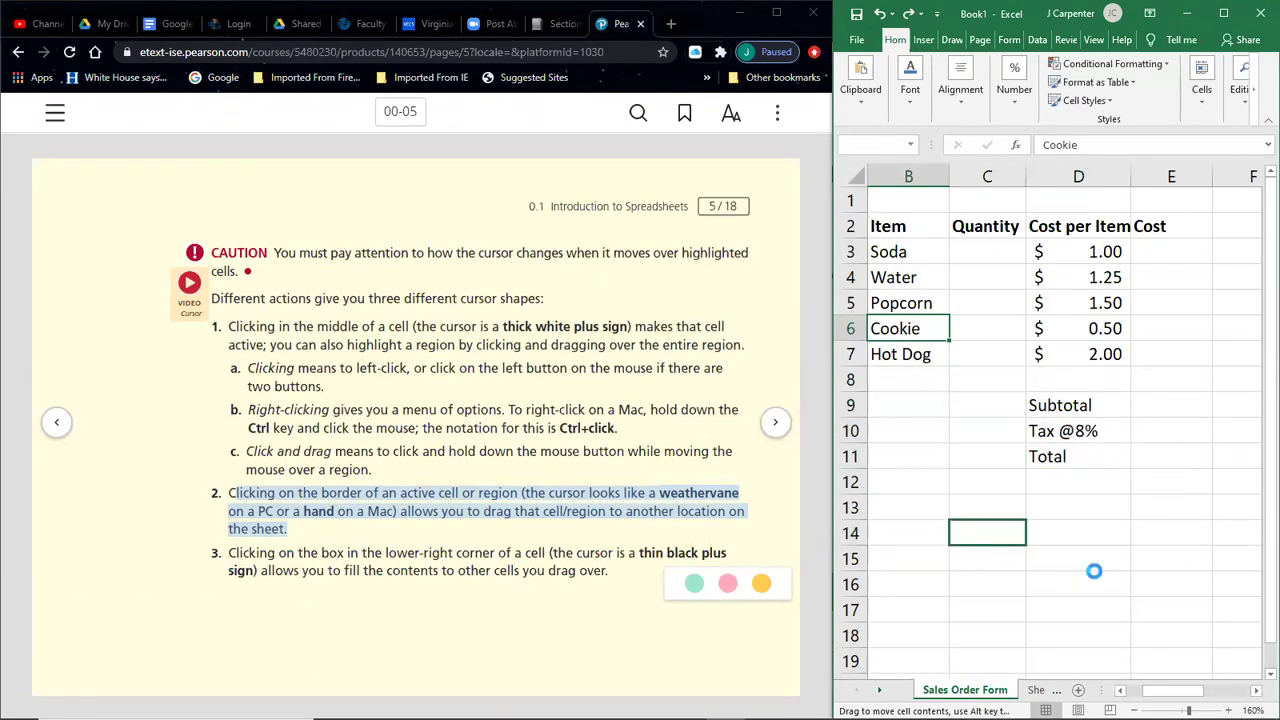
pyautogui.press('Return')
pyautogui.click(986, 530)
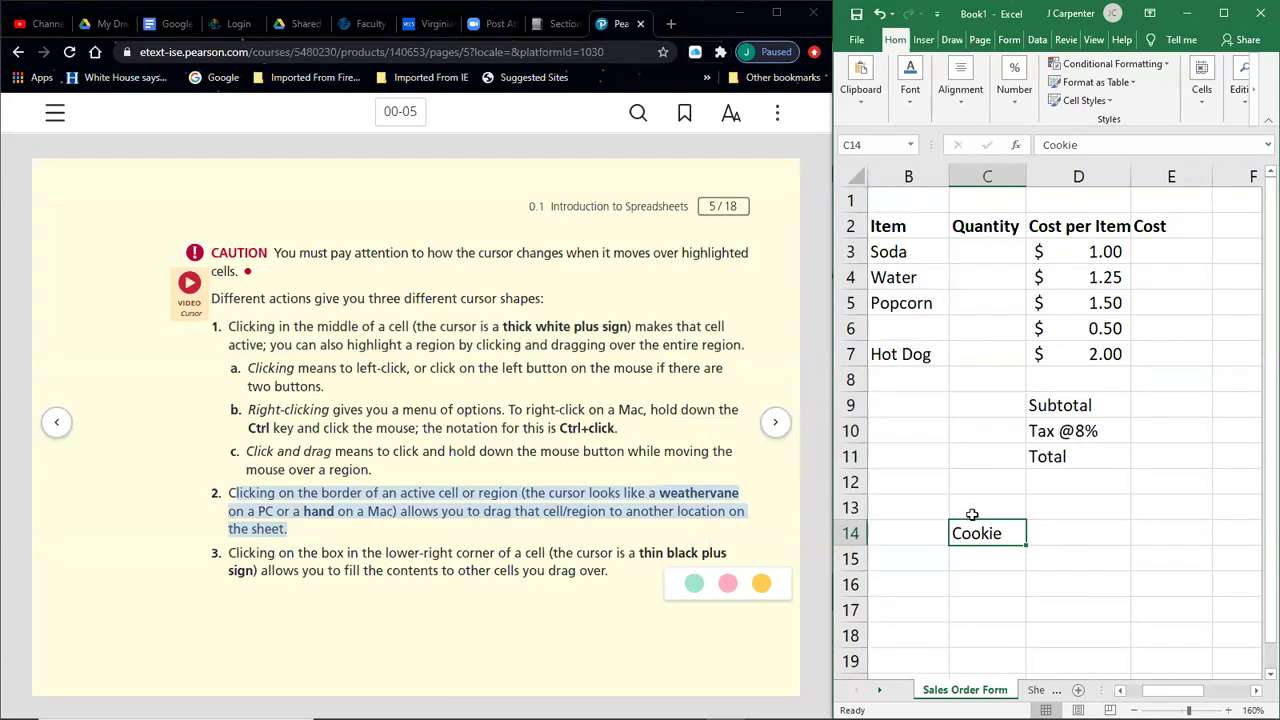
# Step: Move the Cookie entry from C14 back to B6 in the item list
pyautogui.click(1159, 503)
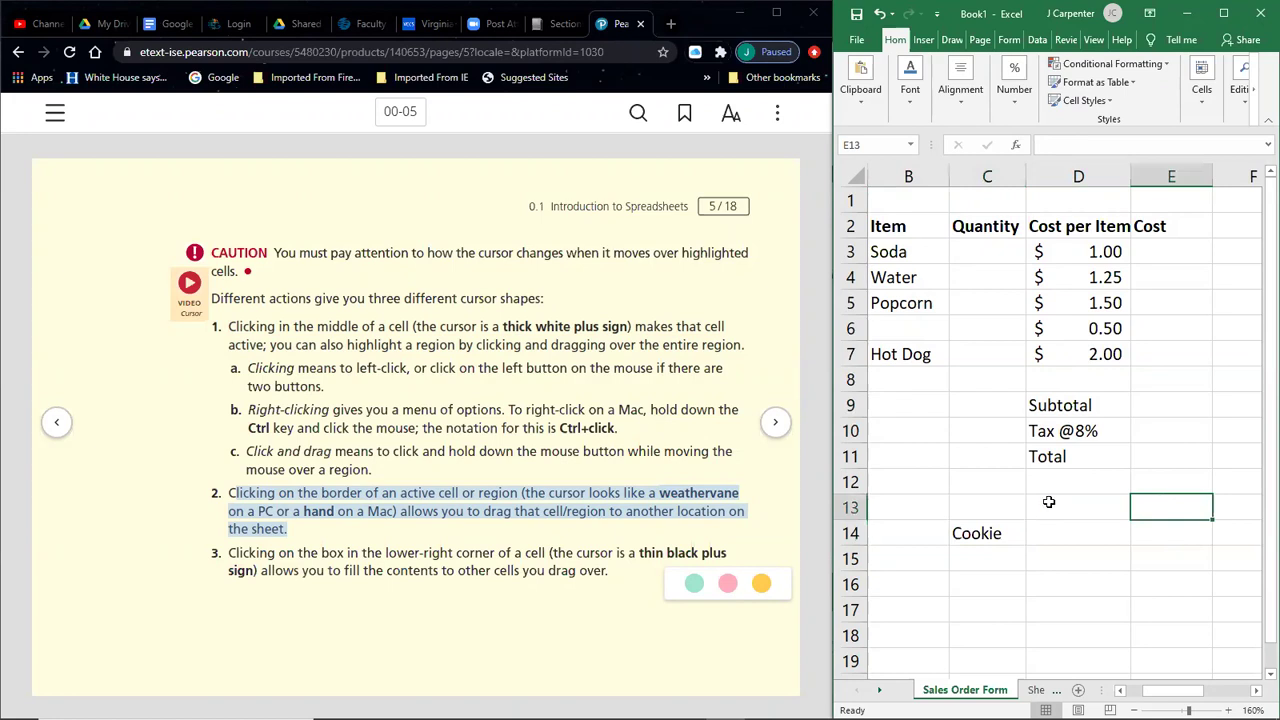
pyautogui.moveTo(976, 533); pyautogui.dragTo(897, 331)
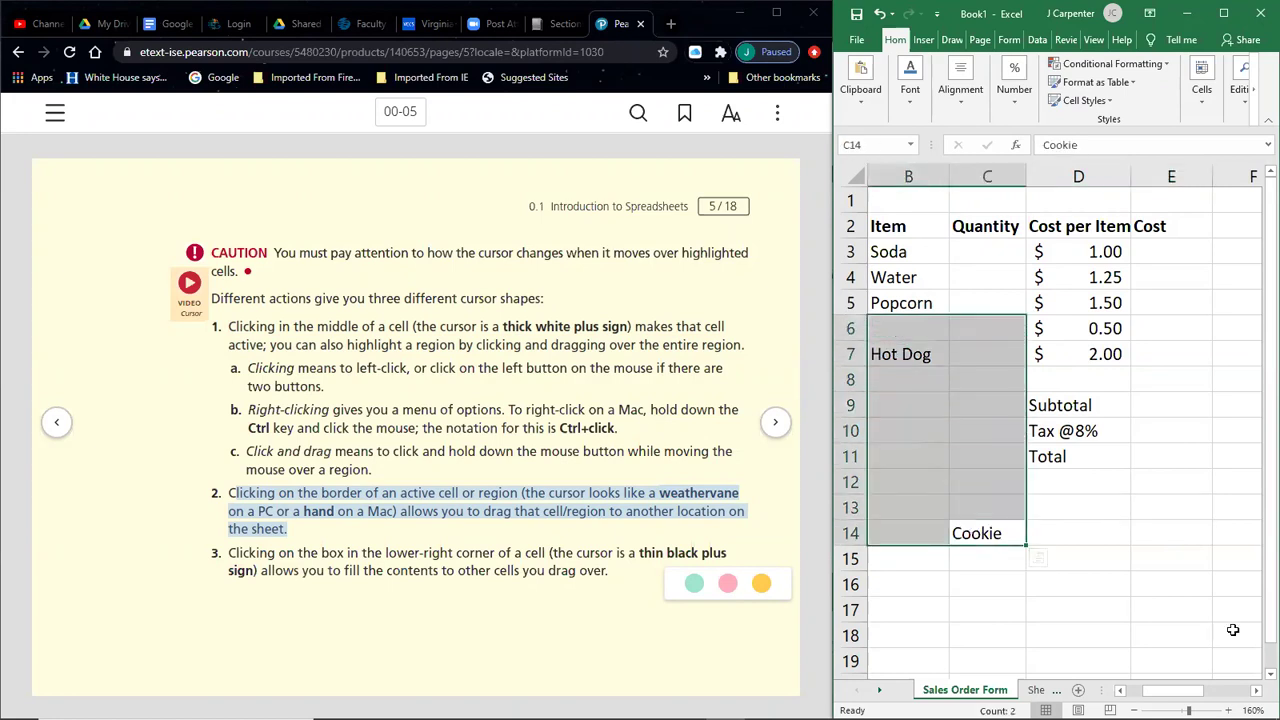
pyautogui.click(1165, 555)
pyautogui.click(976, 530)
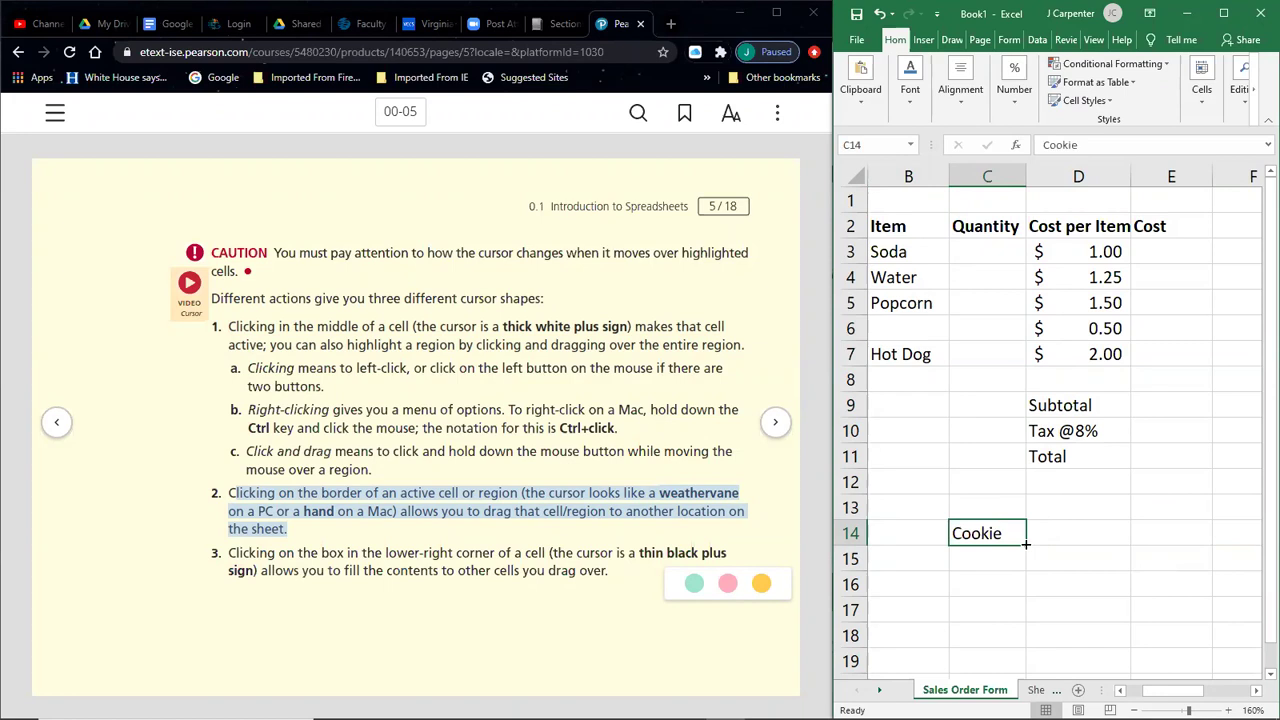
pyautogui.moveTo(993, 523); pyautogui.dragTo(912, 326)
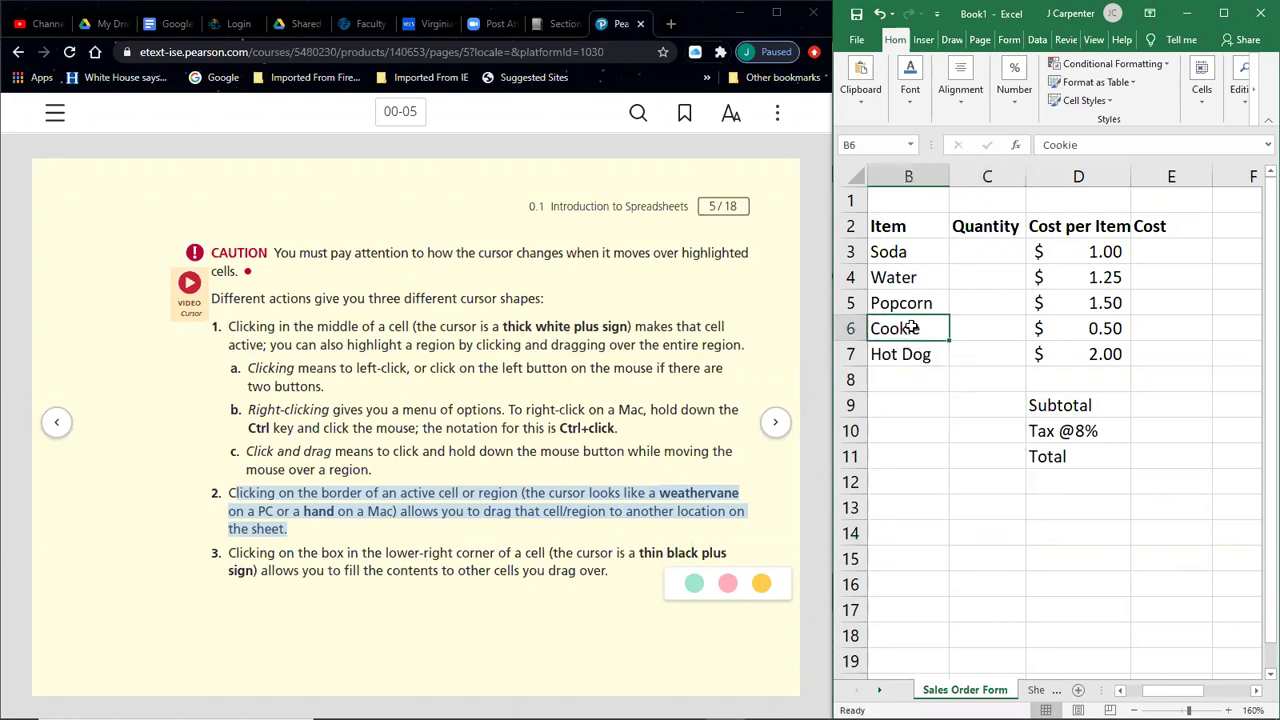
# Step: Move the item names from B3:B7 to D13:D17, and undo the move
pyautogui.click(933, 430)
pyautogui.moveTo(907, 245); pyautogui.dragTo(910, 355)
pyautogui.moveTo(949, 300); pyautogui.dragTo(1094, 567)
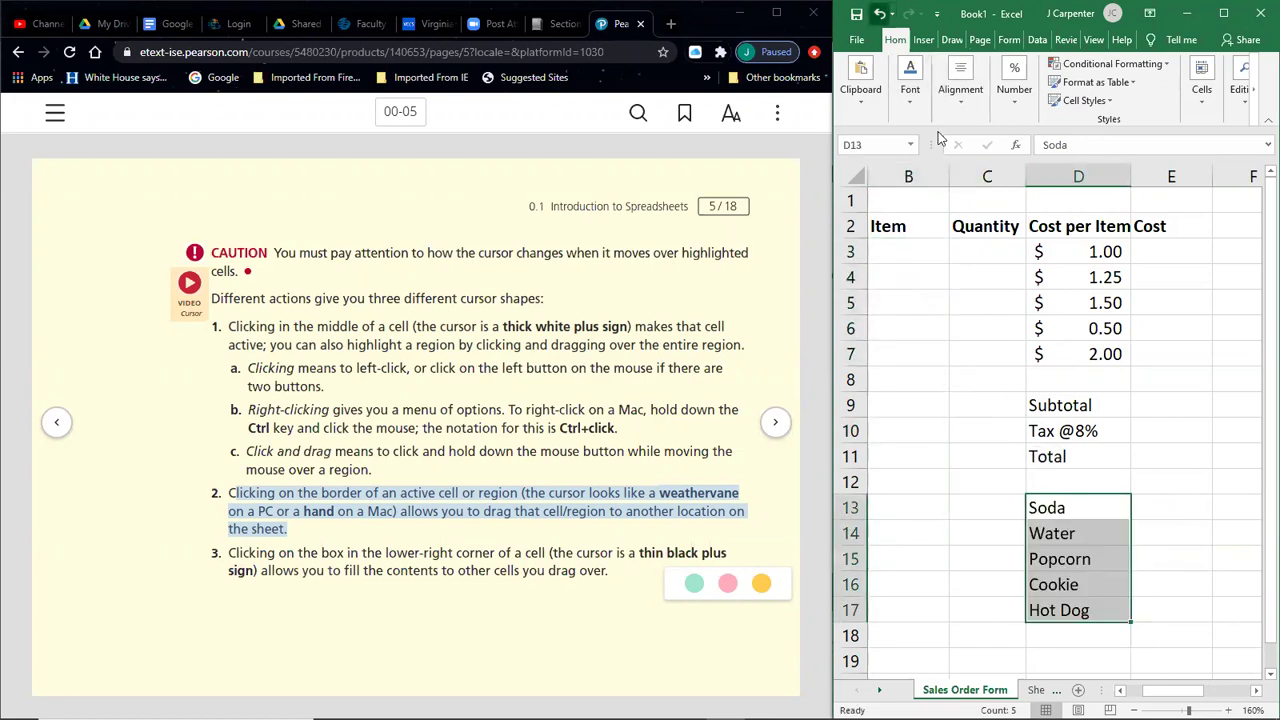
pyautogui.click(879, 13)
# Step: Move the whole order form region B1:E12 down so it starts at B9, and undo the move
pyautogui.moveTo(911, 197); pyautogui.dragTo(1200, 488)
pyautogui.moveTo(1211, 210); pyautogui.dragTo(1207, 418)
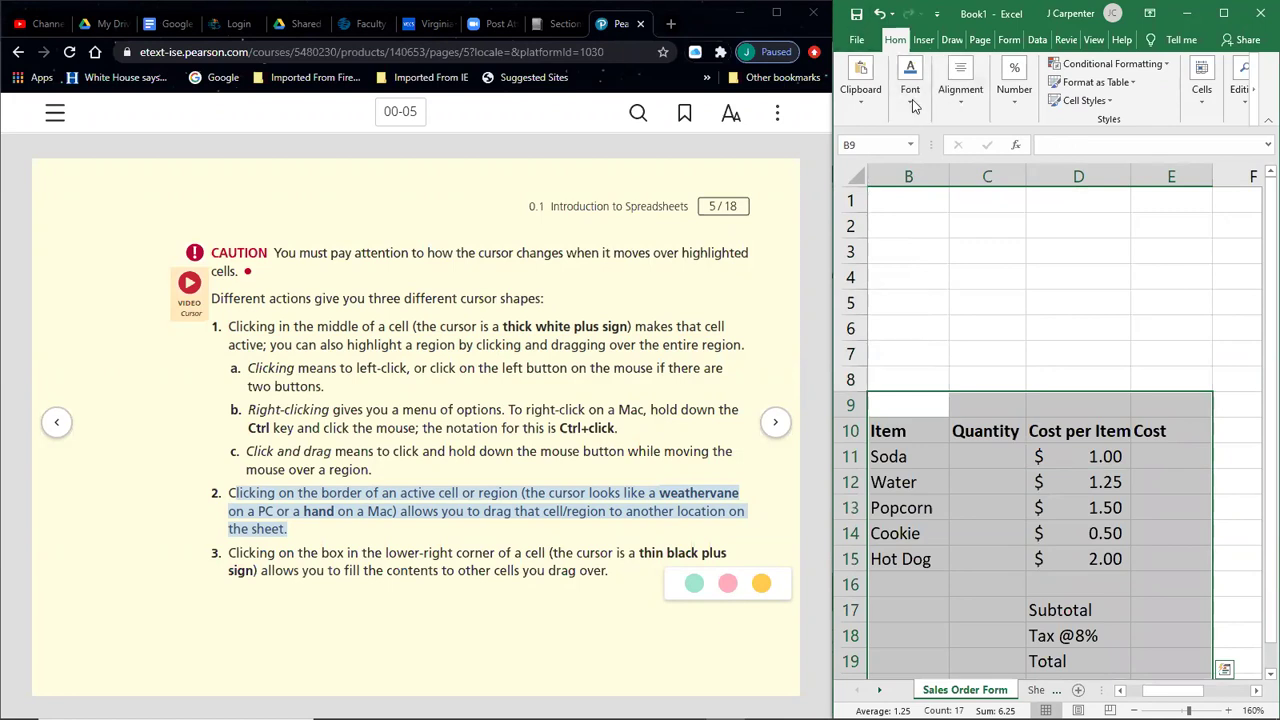
pyautogui.hotkey('ctrl', 'z')
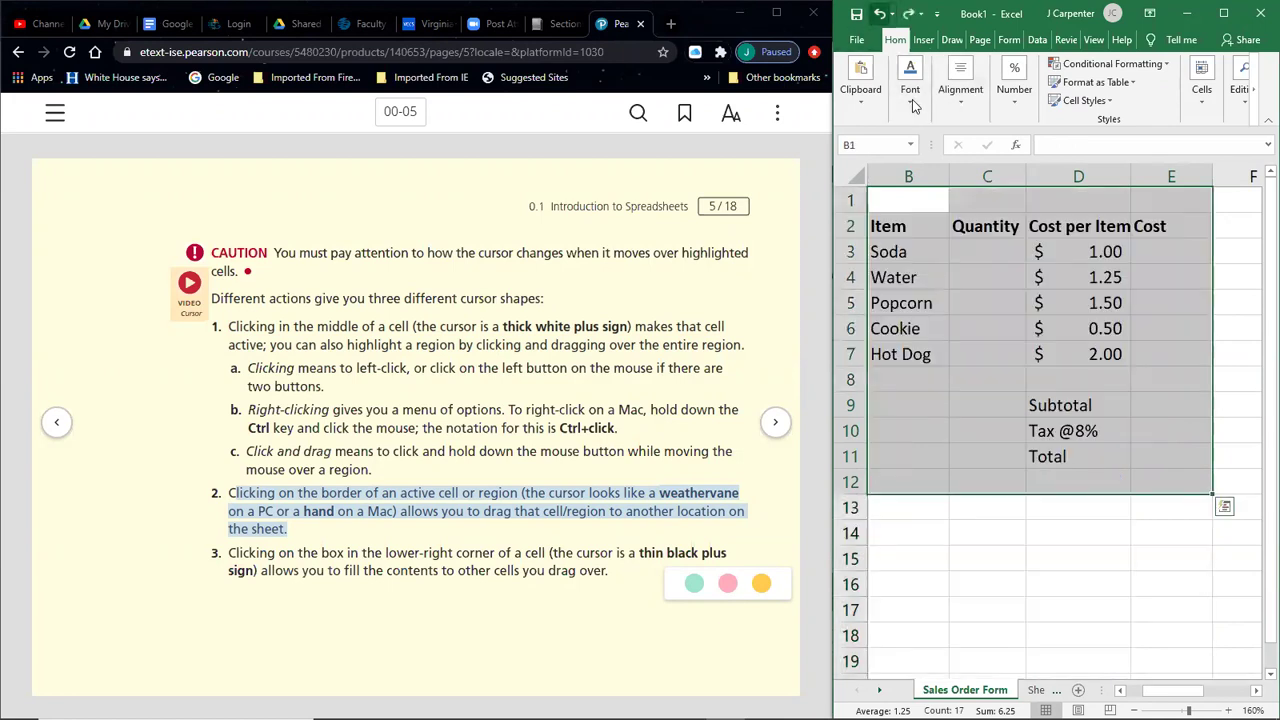
pyautogui.click(975, 551)
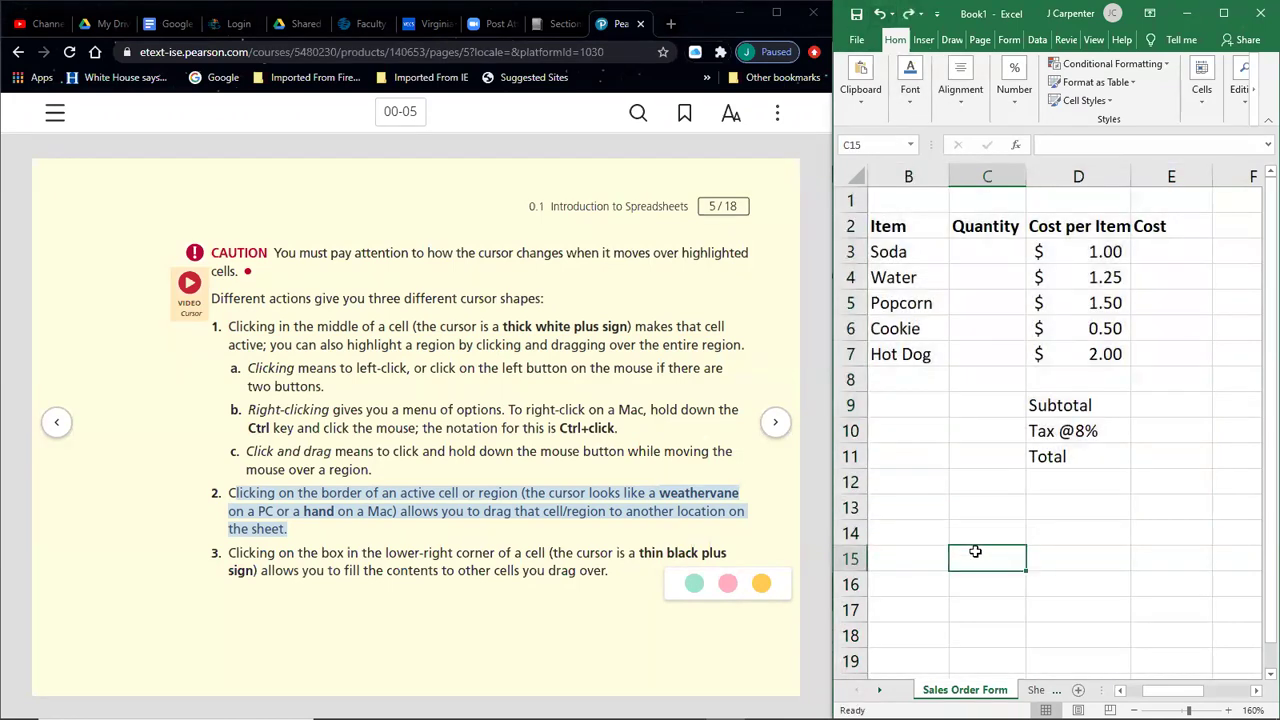
# Step: Select cell C12, and highlight the eText's third item about filling contents from a cell's lower-right corner
pyautogui.click(975, 482)
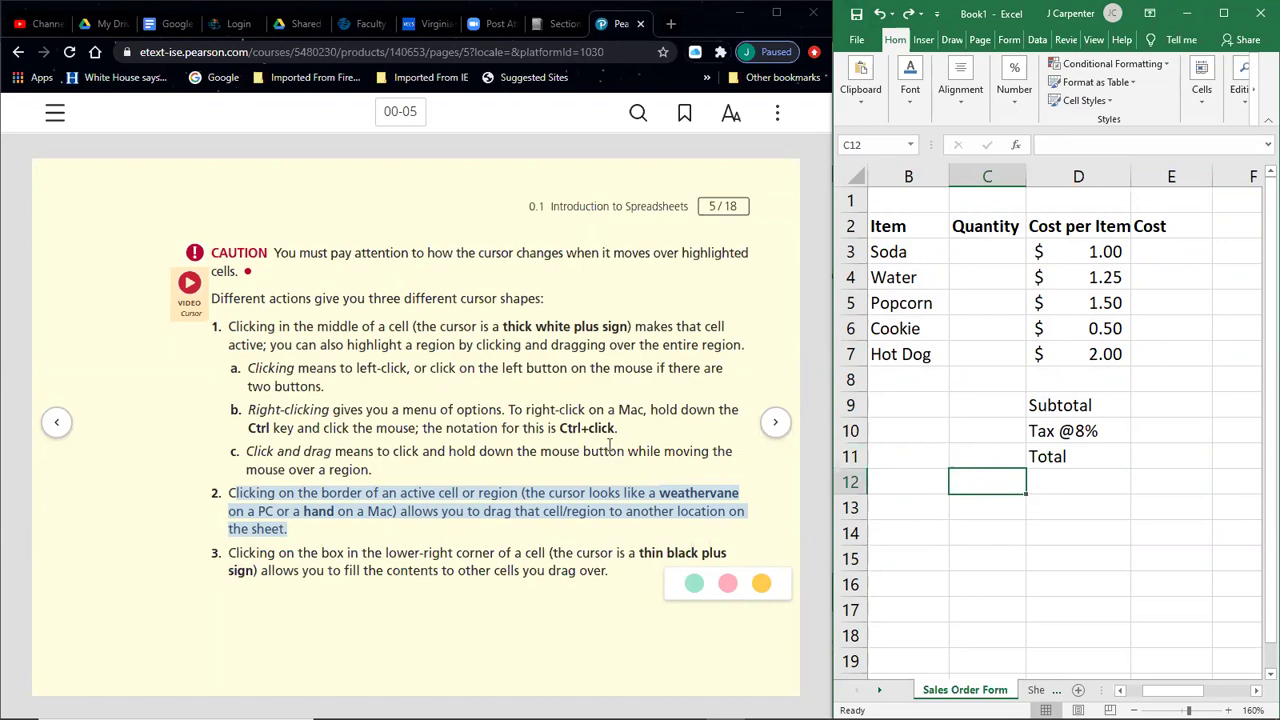
pyautogui.click(548, 469)
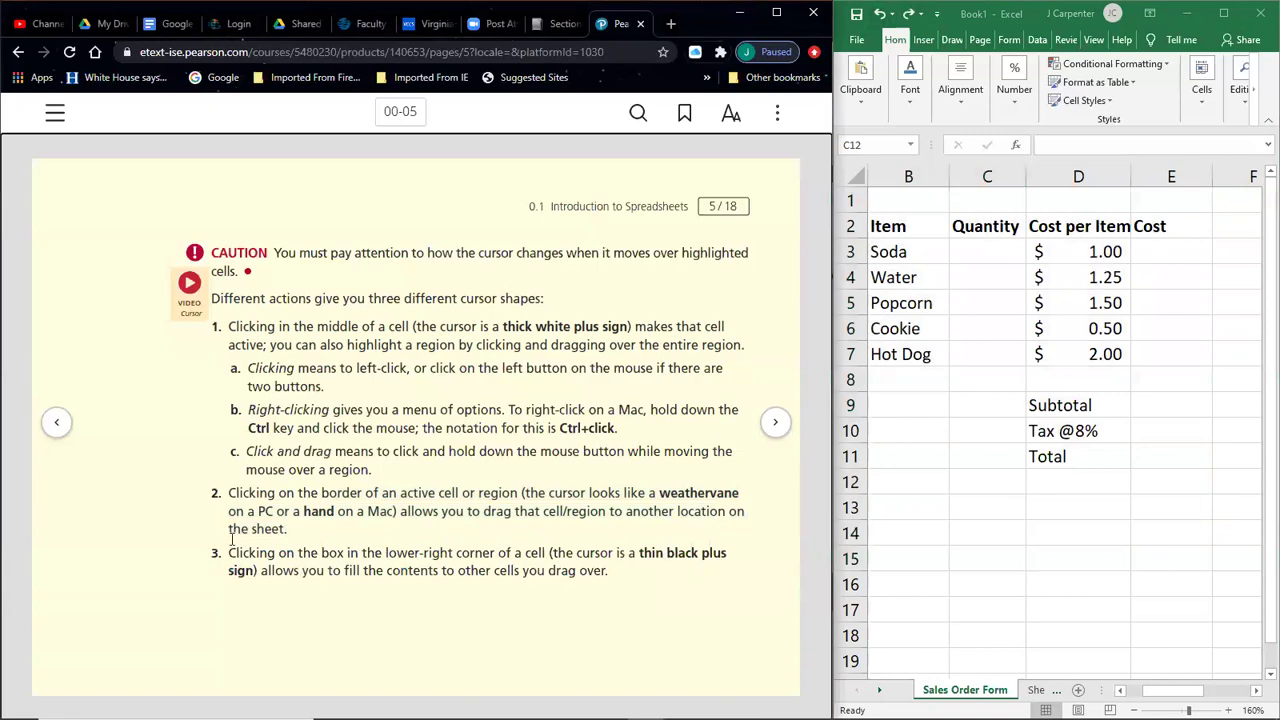
pyautogui.moveTo(269, 551); pyautogui.dragTo(628, 572)
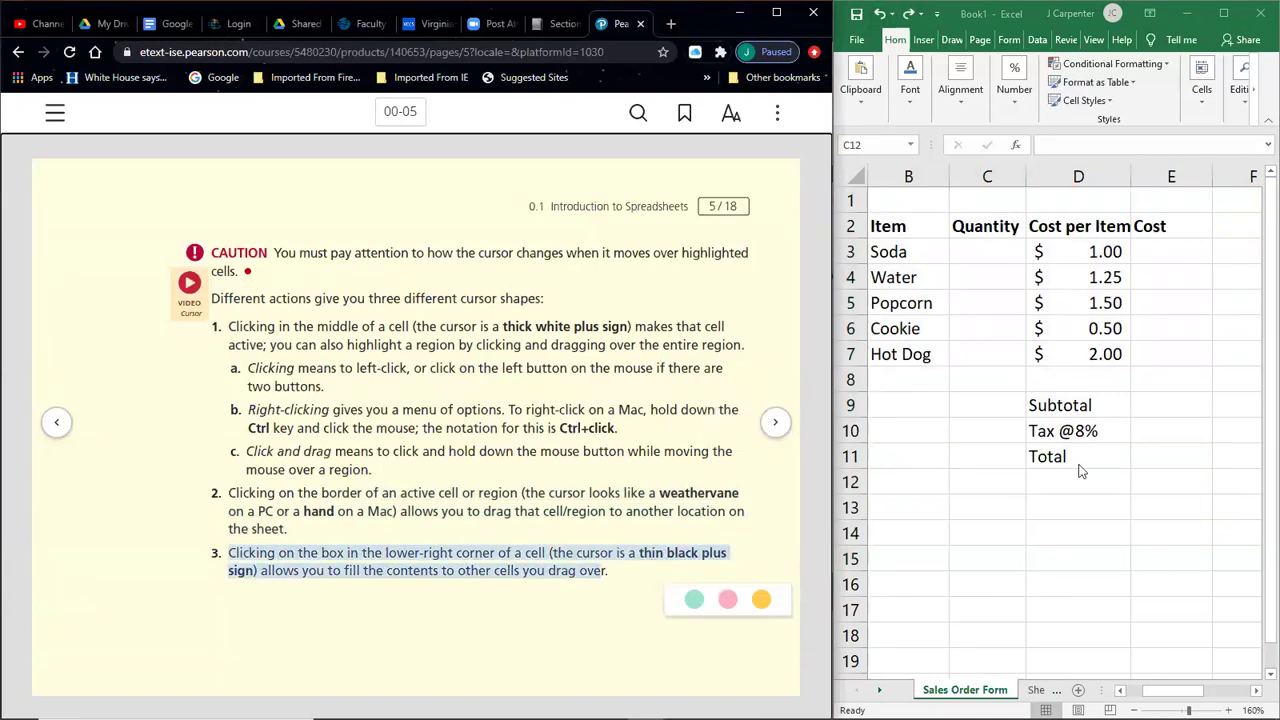
# Step: Fill the empty contents of cell B9 across the region B9:J15, over the Subtotal, Tax and Total labels
pyautogui.click(944, 421)
pyautogui.click(909, 401)
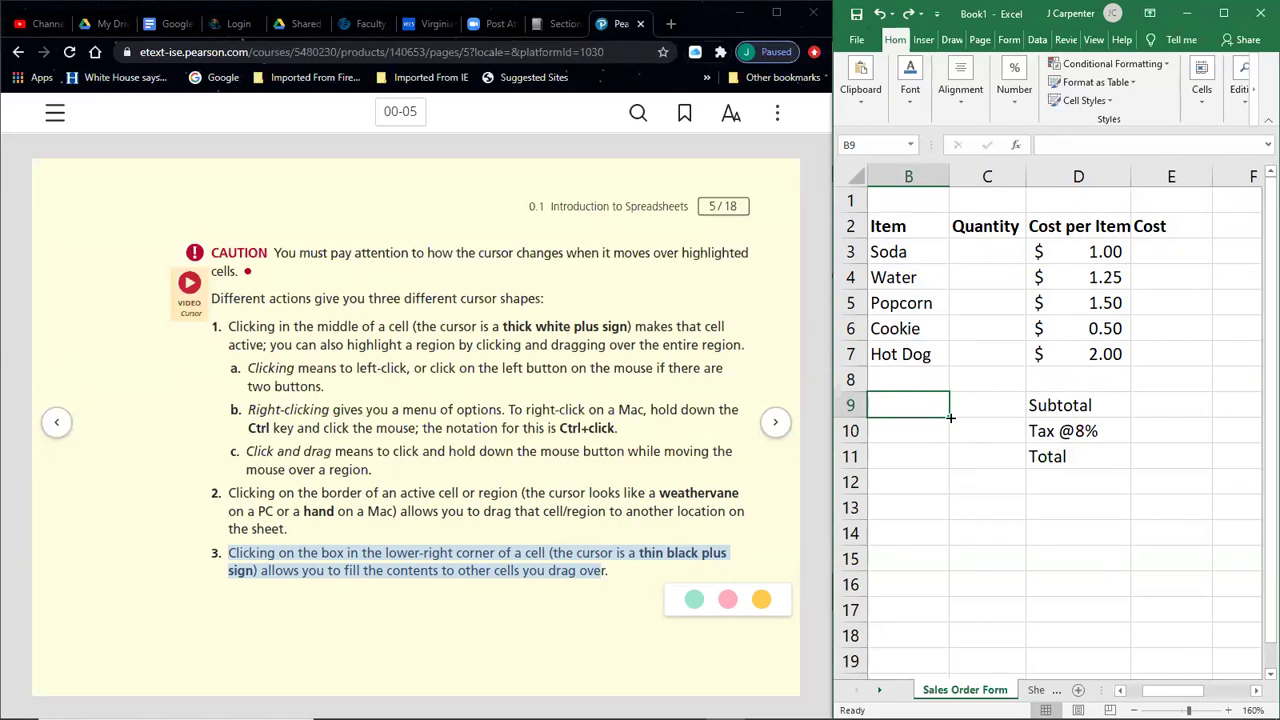
pyautogui.moveTo(949, 415); pyautogui.dragTo(1069, 556)
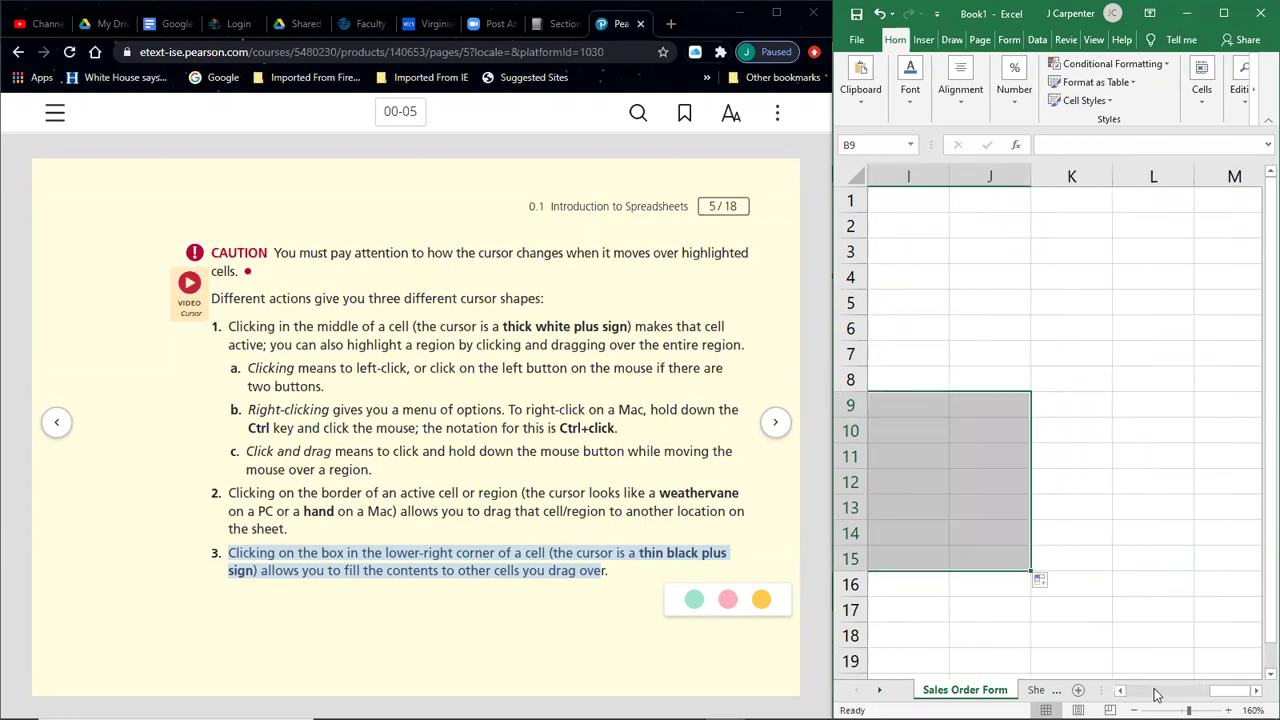
pyautogui.moveTo(1212, 696); pyautogui.dragTo(1157, 697)
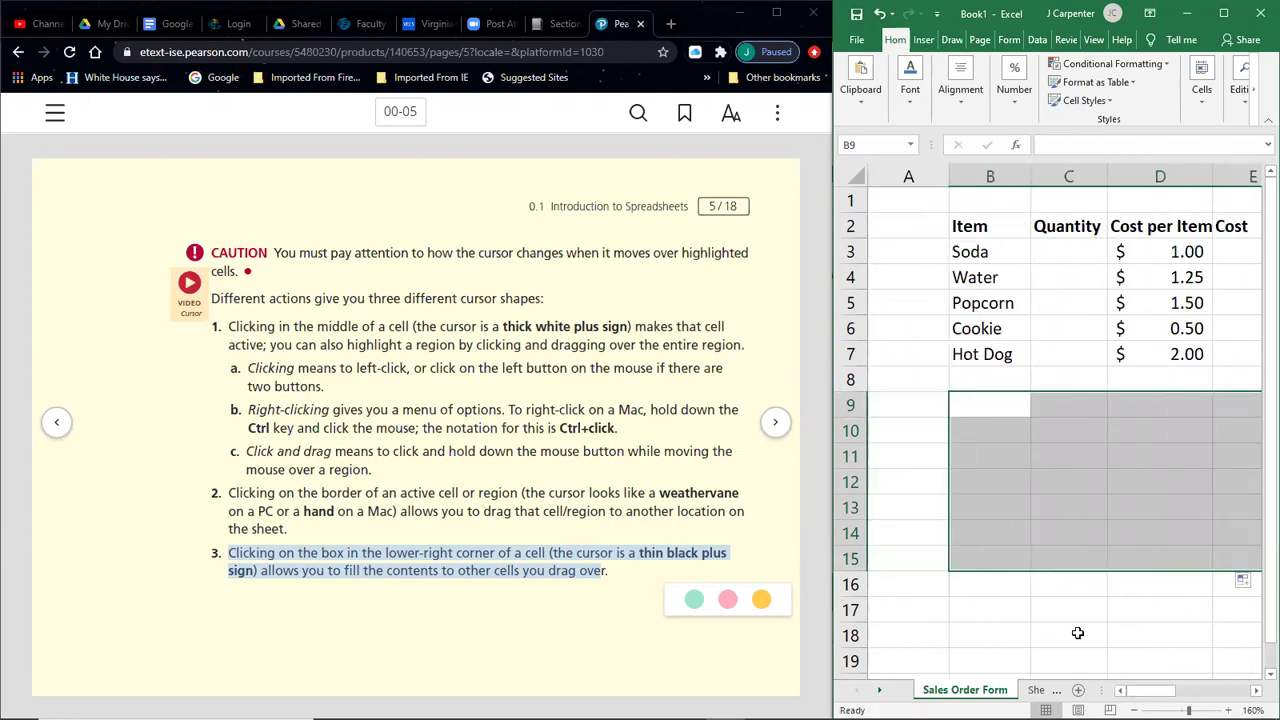
pyautogui.click(1257, 690)
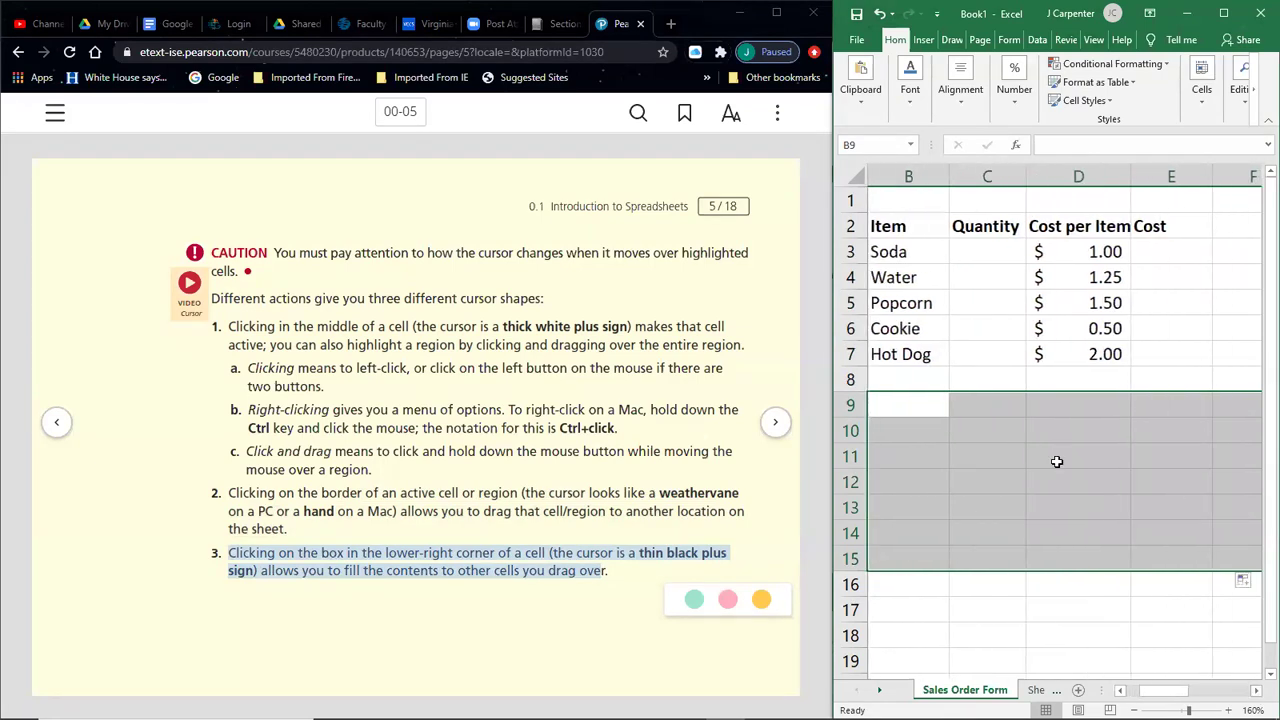
pyautogui.click(1037, 588)
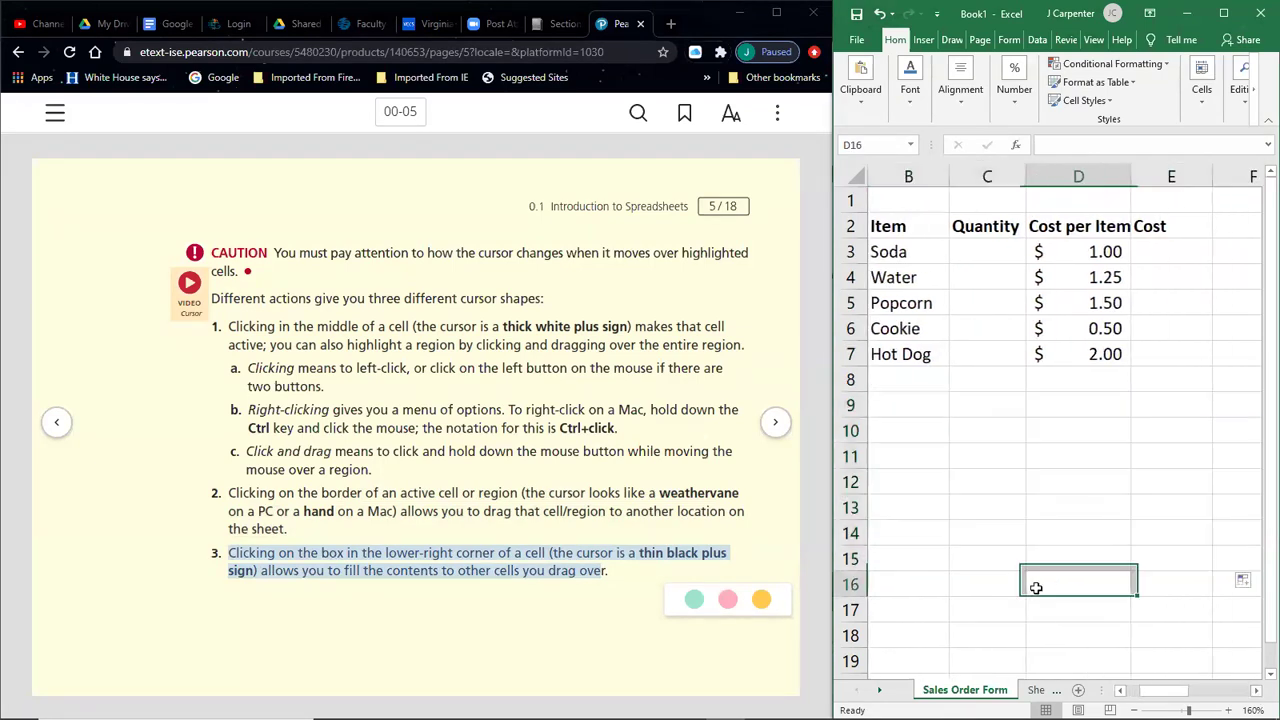
# Step: Undo the fill over the Subtotal, Tax and Total labels, and select the empty cell B9 again
pyautogui.click(879, 13)
pyautogui.click(972, 406)
pyautogui.click(905, 407)
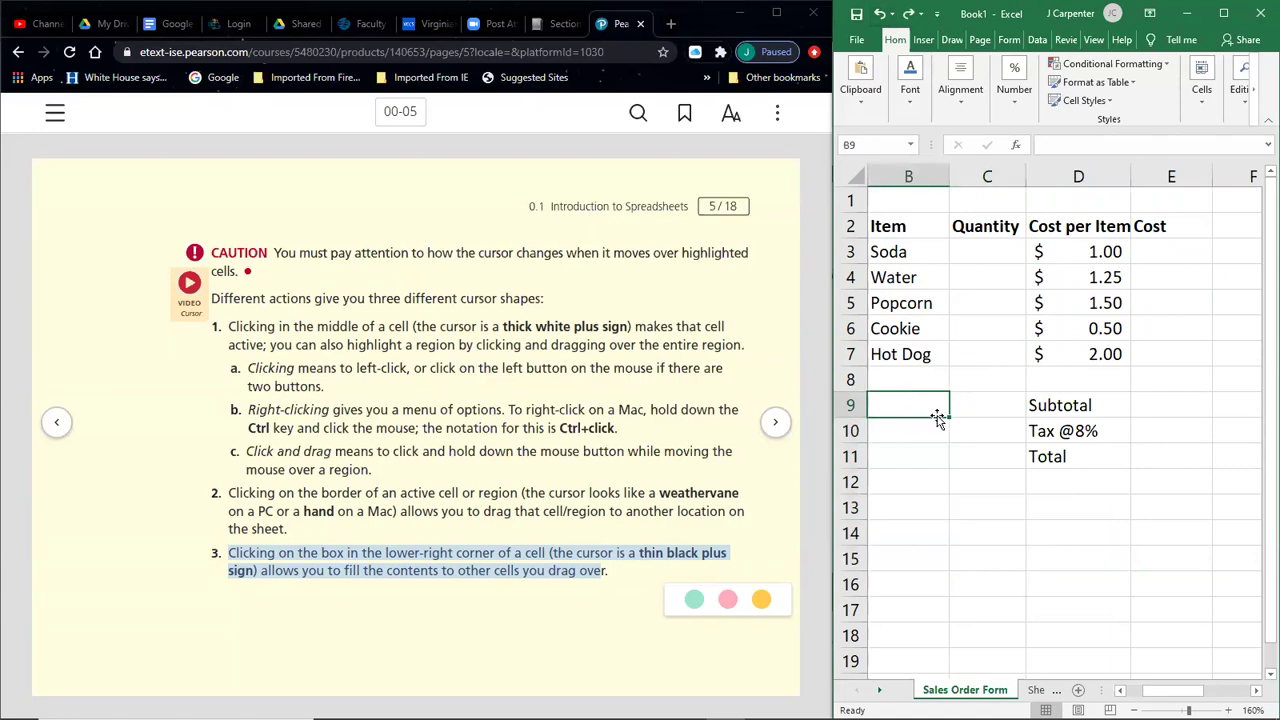
# Step: Fill the empty cell B9 across to D9 twice and undo both fills
pyautogui.moveTo(949, 416); pyautogui.dragTo(1108, 407)
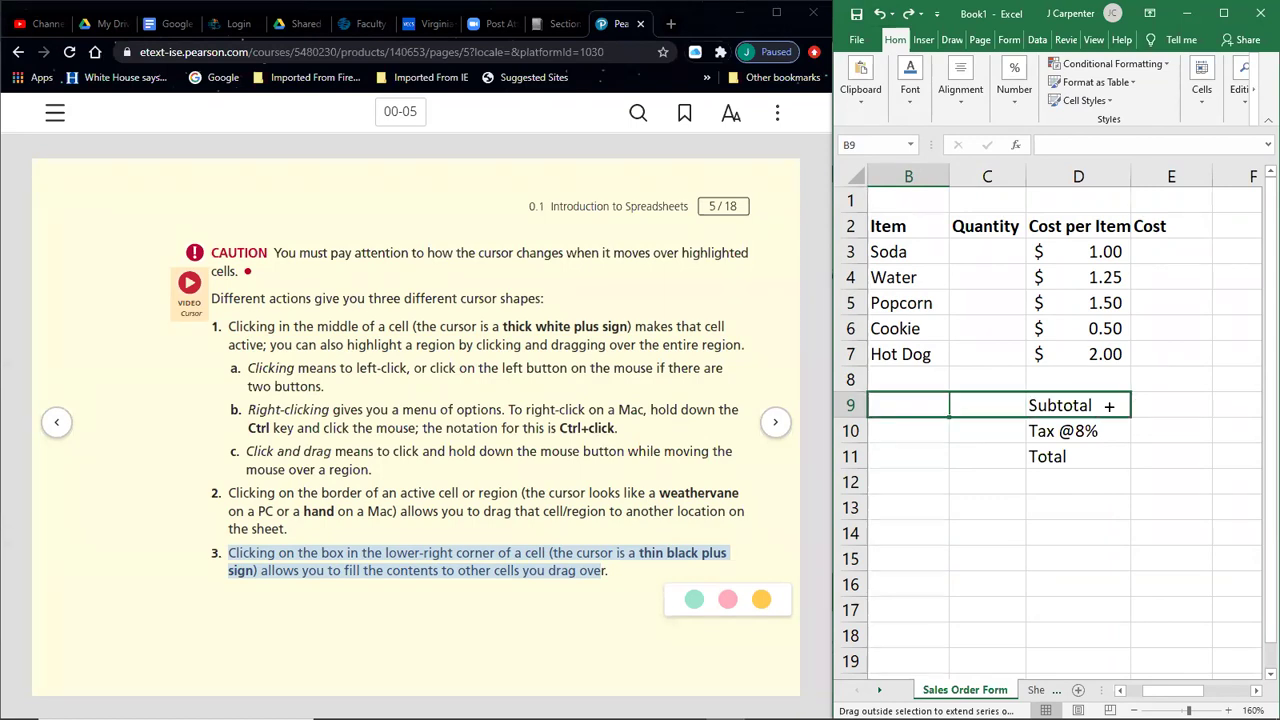
pyautogui.moveTo(1108, 405); pyautogui.dragTo(1106, 403)
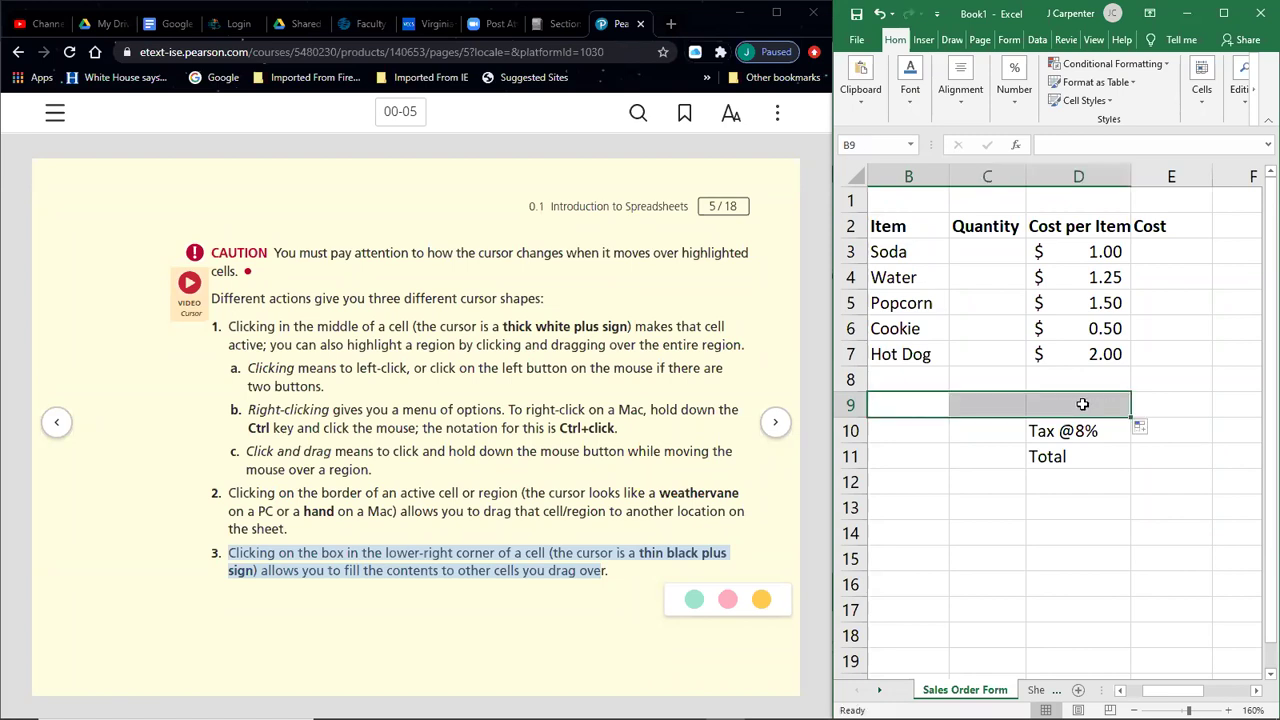
pyautogui.click(915, 438)
pyautogui.click(922, 398)
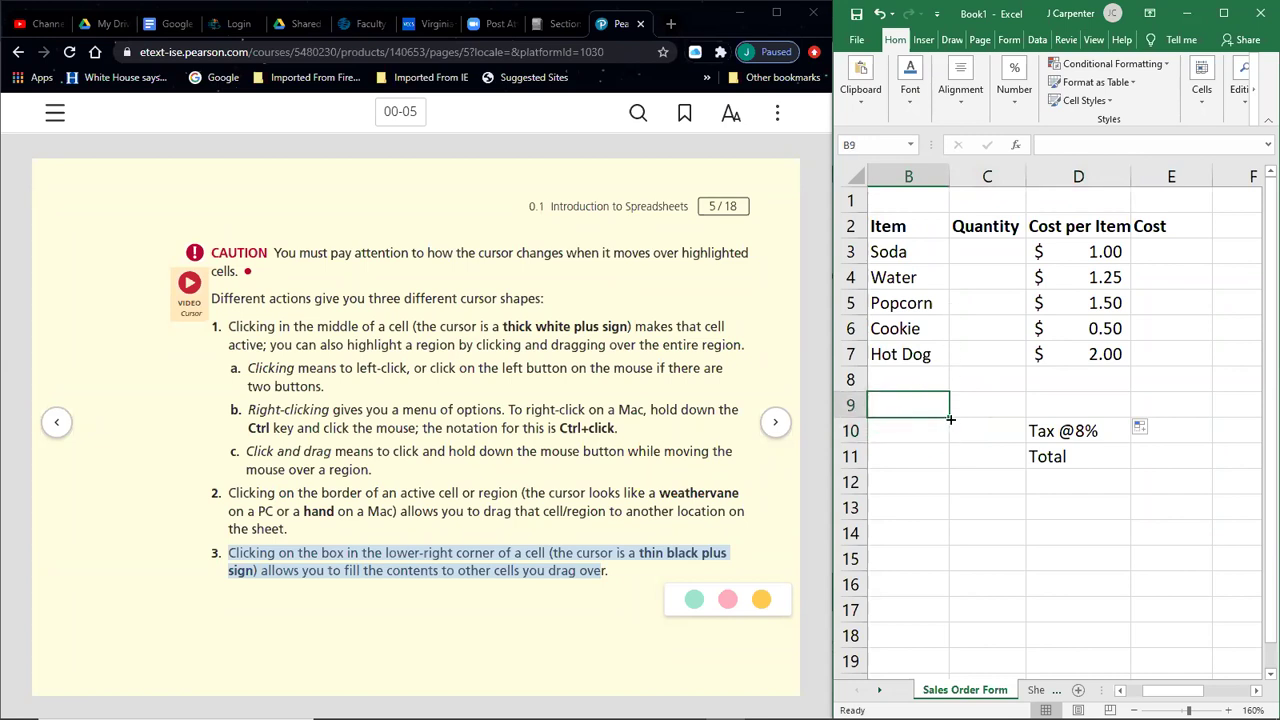
pyautogui.moveTo(951, 416); pyautogui.dragTo(1107, 407)
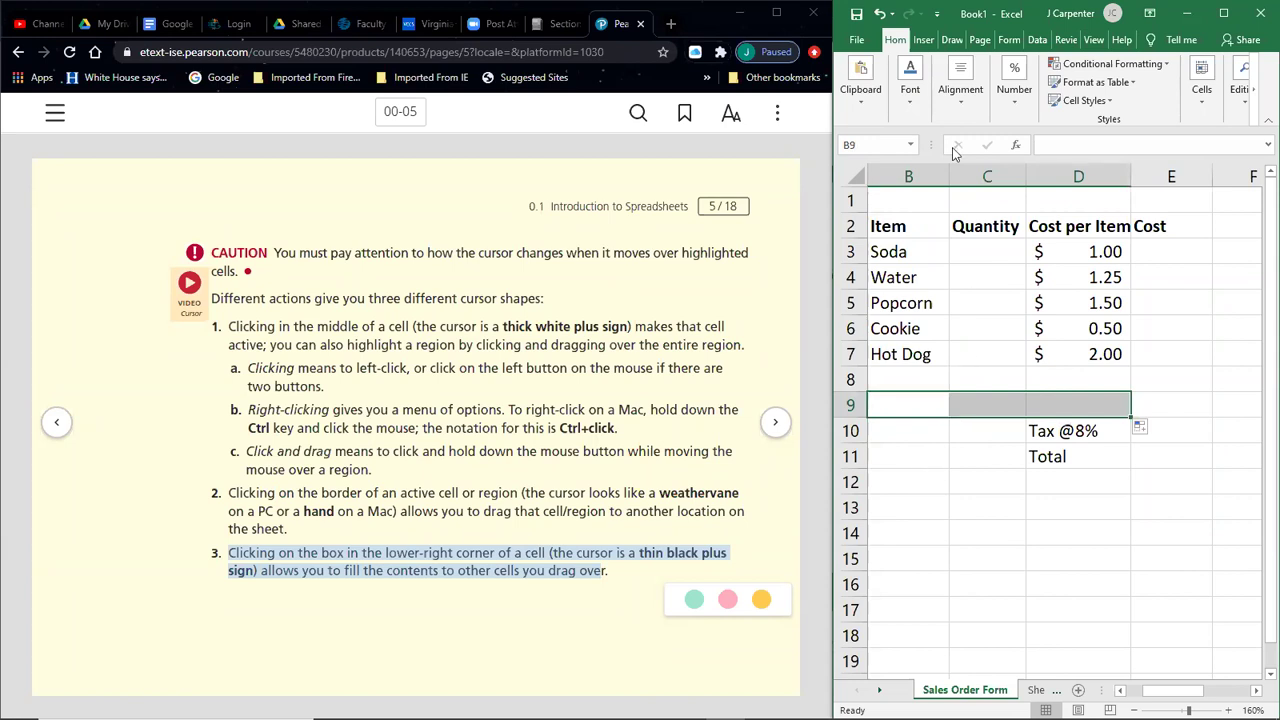
pyautogui.click(879, 13)
pyautogui.click(879, 13)
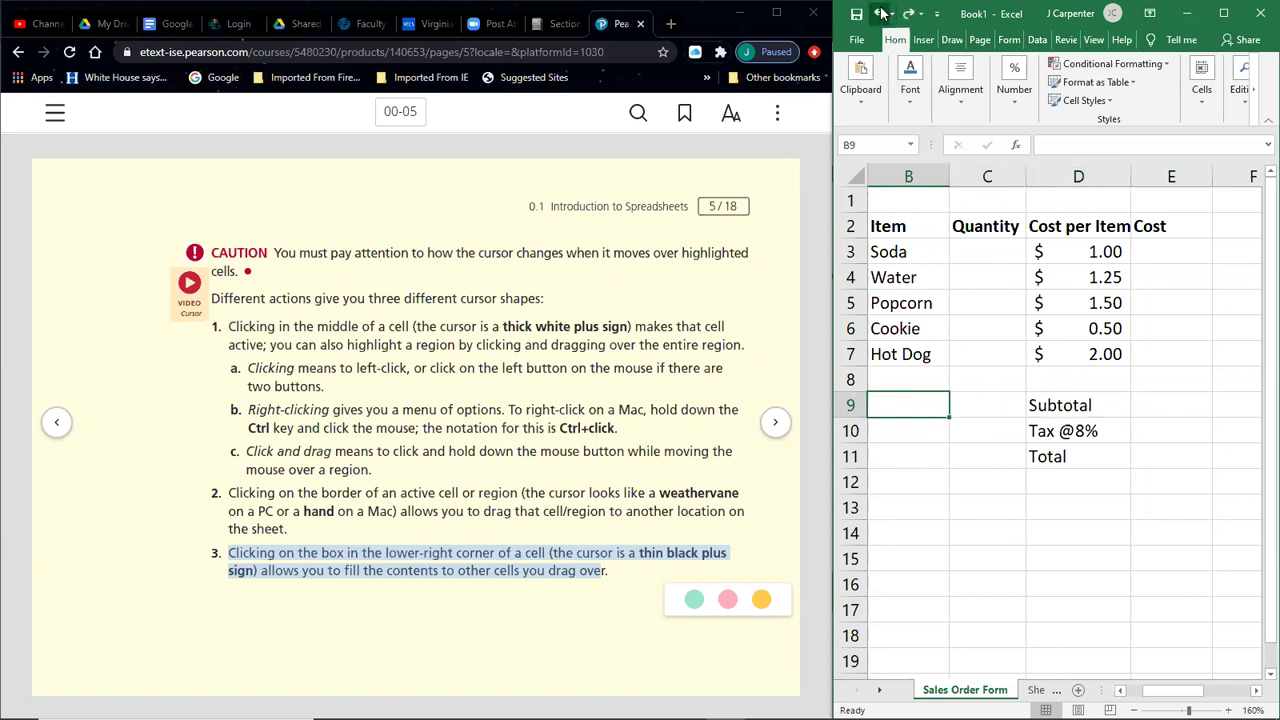
# Step: Enter 7 in B9, fill it down through B16, and undo both the fill and the entry
pyautogui.click(912, 456)
pyautogui.click(914, 408)
pyautogui.write('7')
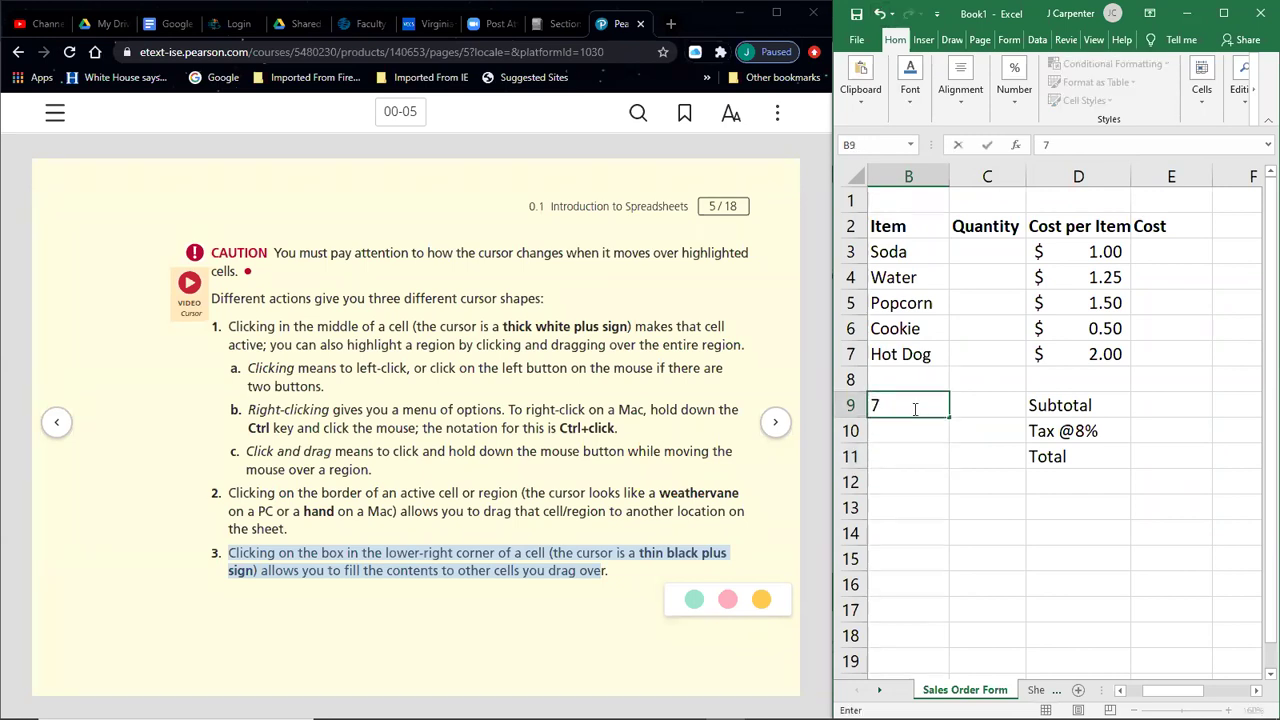
pyautogui.press('Return')
pyautogui.click(910, 400)
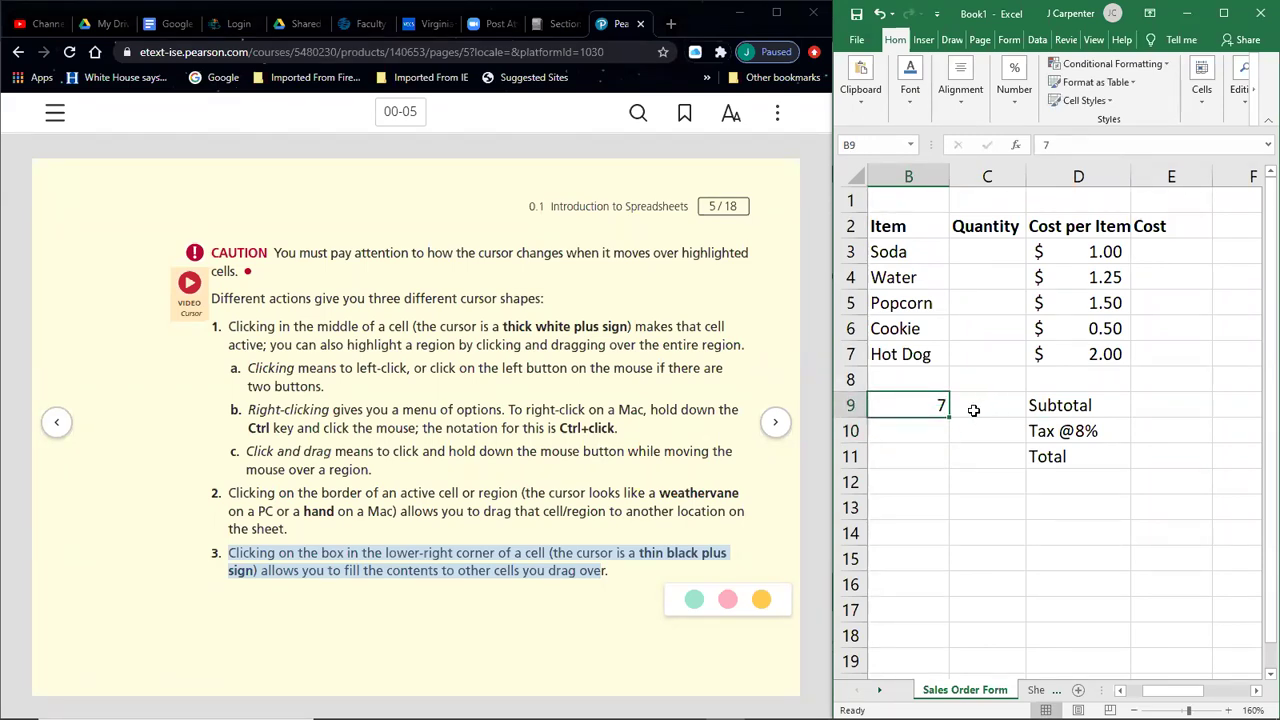
pyautogui.moveTo(948, 418); pyautogui.dragTo(950, 588)
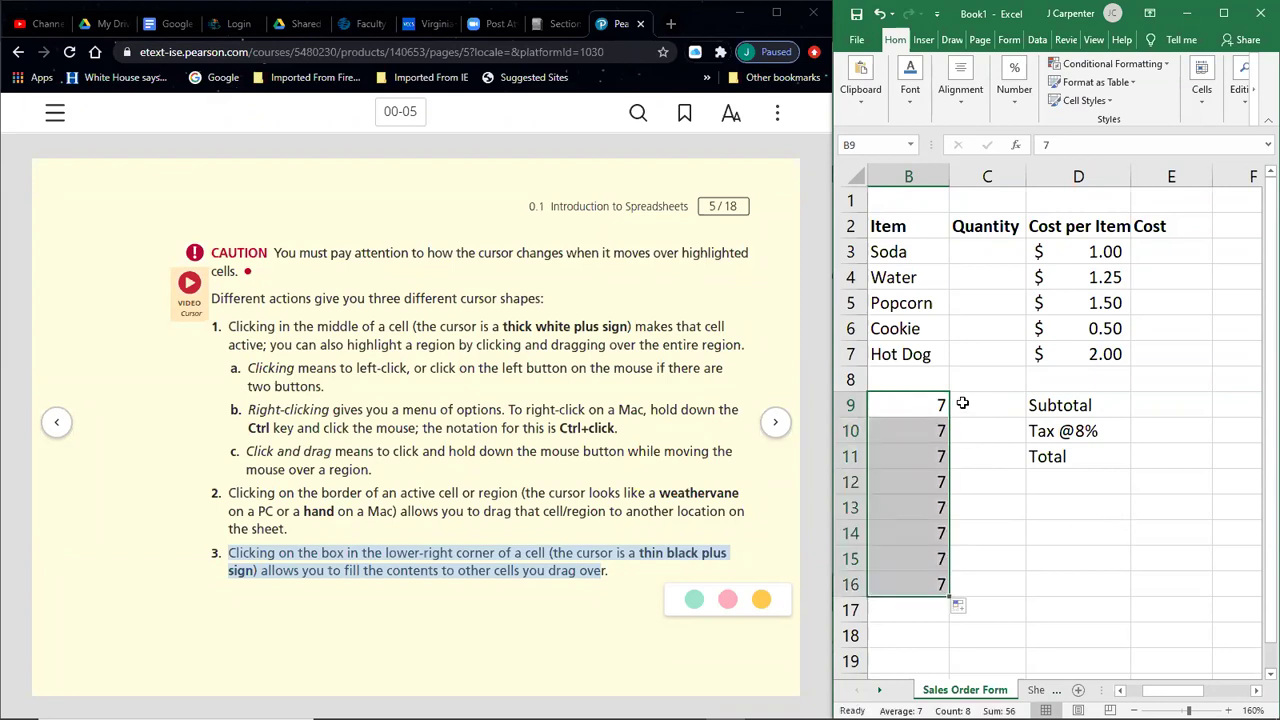
pyautogui.click(879, 13)
pyautogui.click(879, 13)
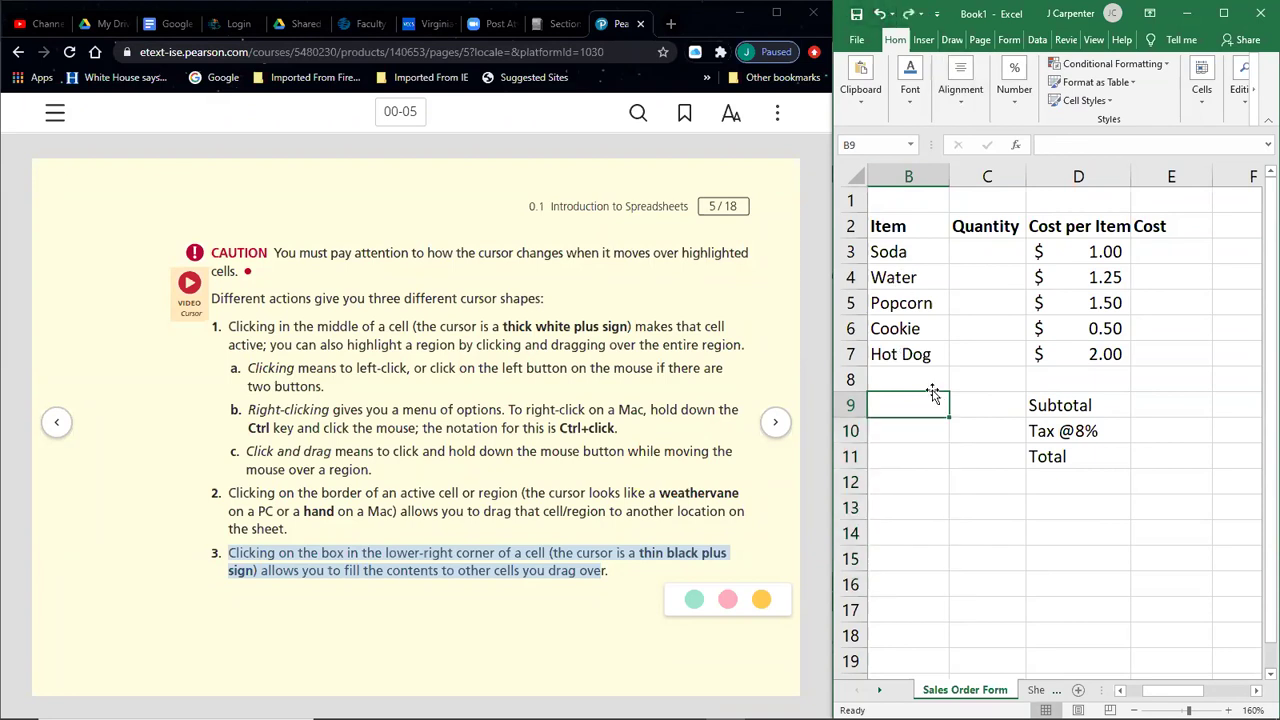
# Step: Fill the Hot Dog cell B7 down through B15 and undo the fill
pyautogui.click(904, 350)
pyautogui.moveTo(949, 367); pyautogui.dragTo(962, 578)
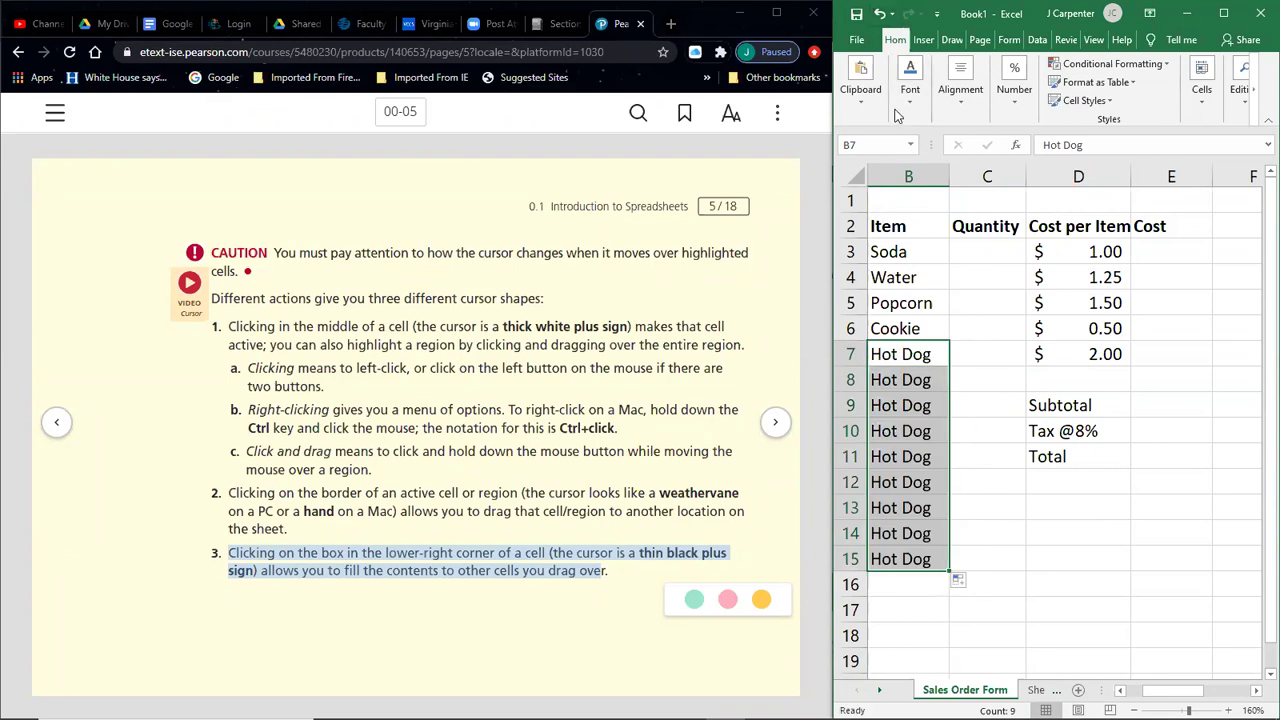
pyautogui.hotkey('ctrl', 'z')
pyautogui.click(963, 423)
pyautogui.click(923, 357)
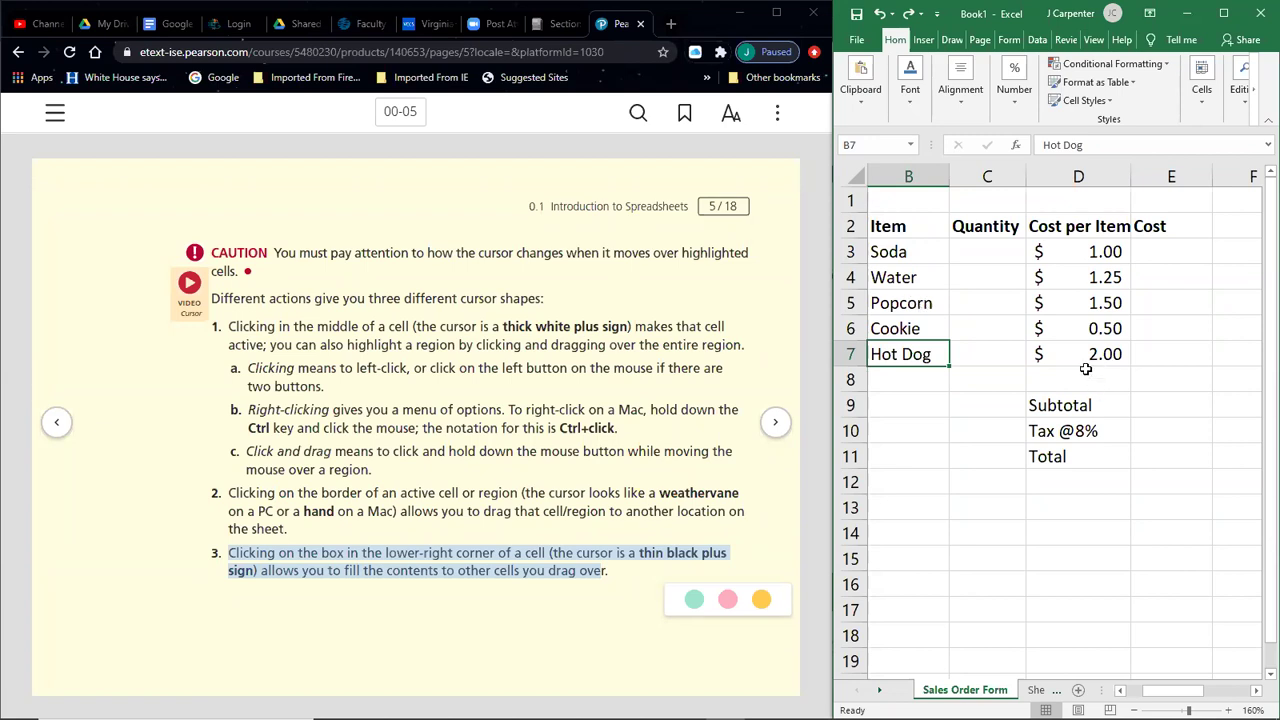
# Step: Enter 7 in B9, copy it down through B16, and undo only the fill
pyautogui.click(955, 385)
pyautogui.click(929, 391)
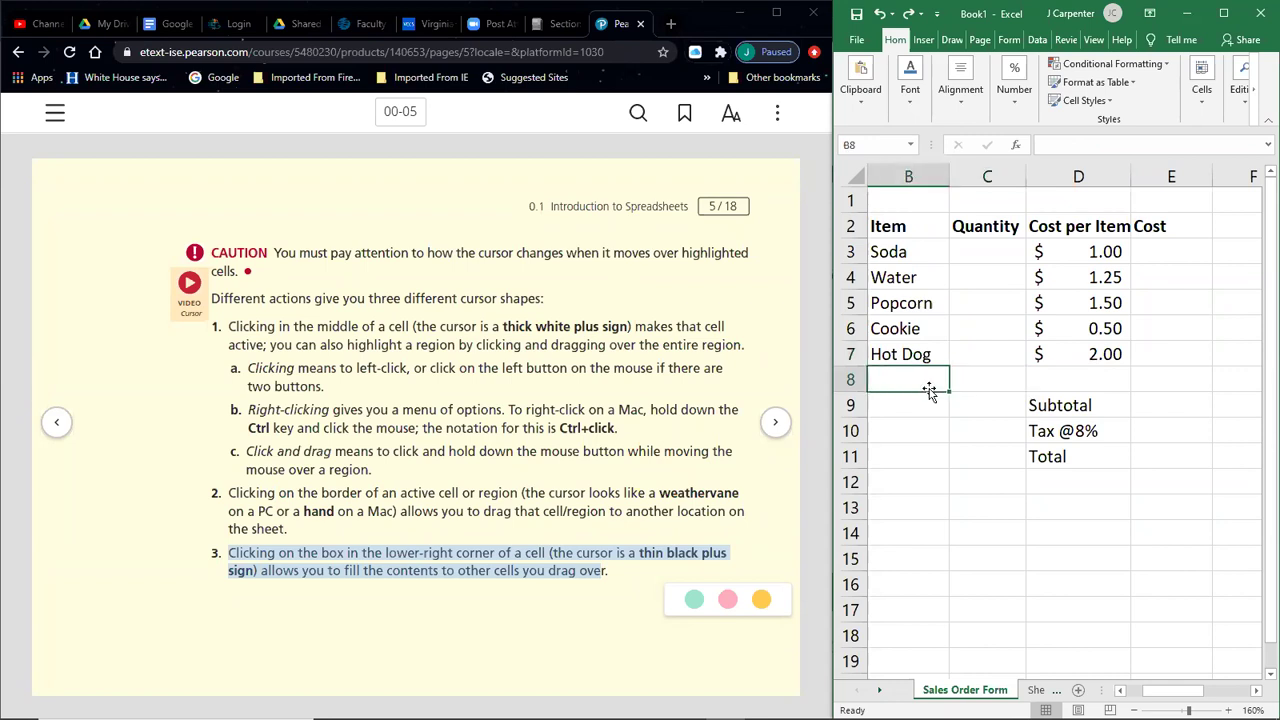
pyautogui.click(917, 409)
pyautogui.write('7')
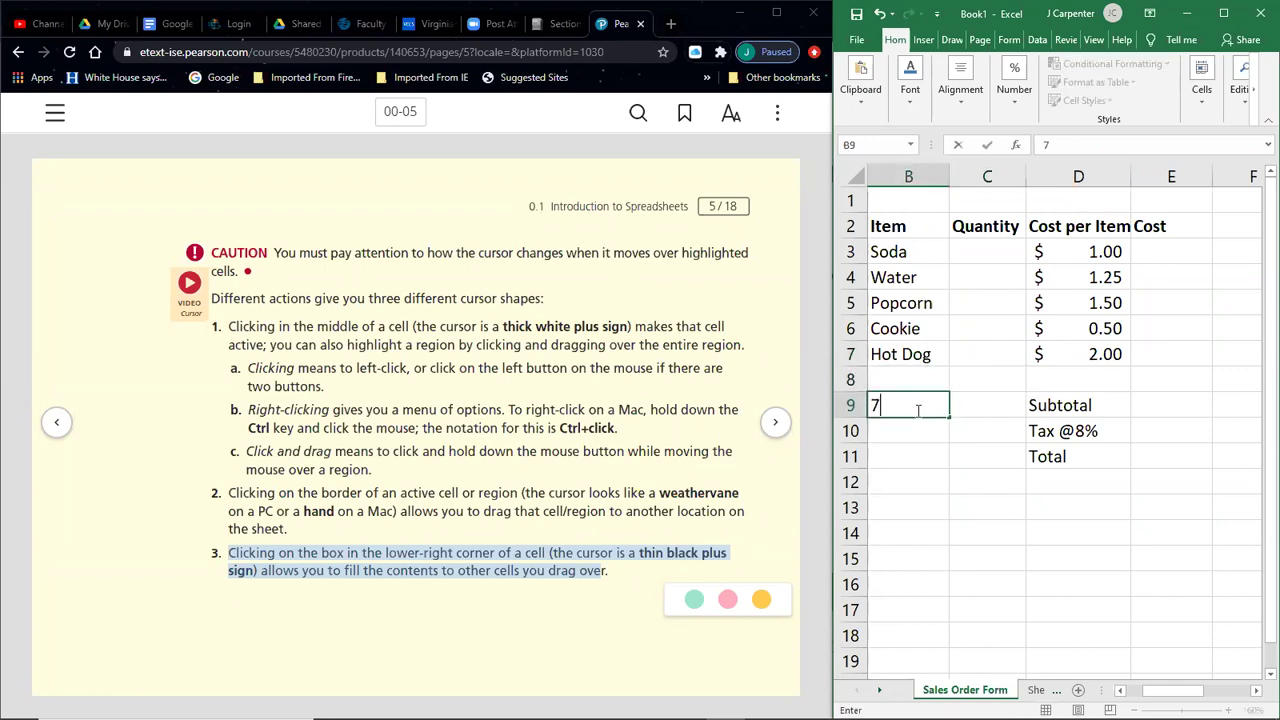
pyautogui.press('Return')
pyautogui.click(938, 404)
pyautogui.moveTo(947, 415); pyautogui.dragTo(949, 594)
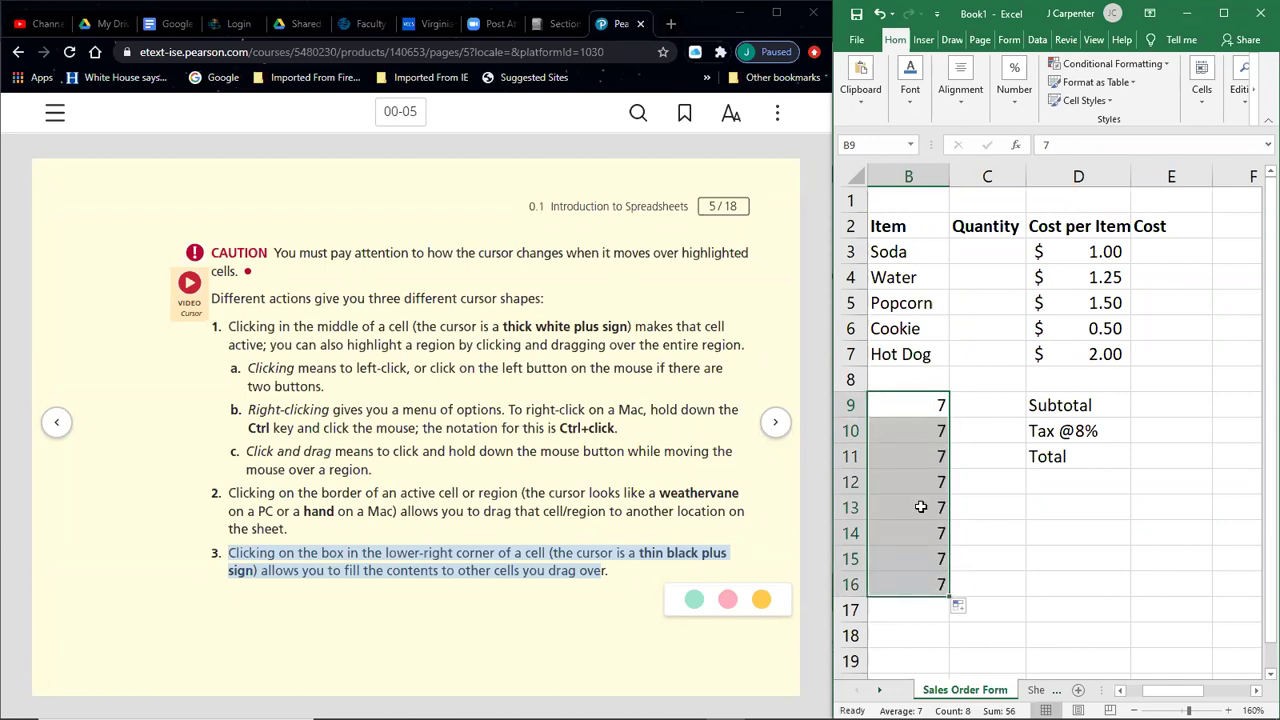
pyautogui.click(880, 13)
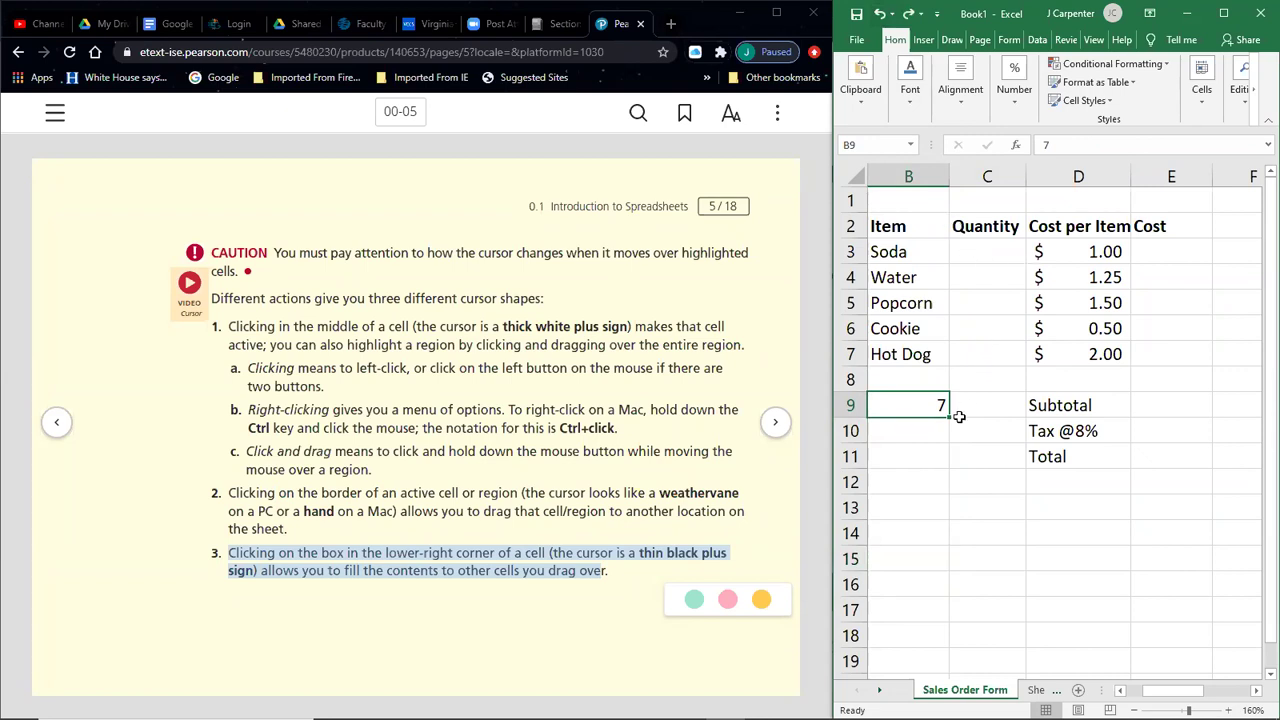
# Step: Fill B9 down through B16 as a series increasing by one, from 7 to 14
pyautogui.moveTo(947, 415); pyautogui.dragTo(947, 414)
pyautogui.press('ctrl')
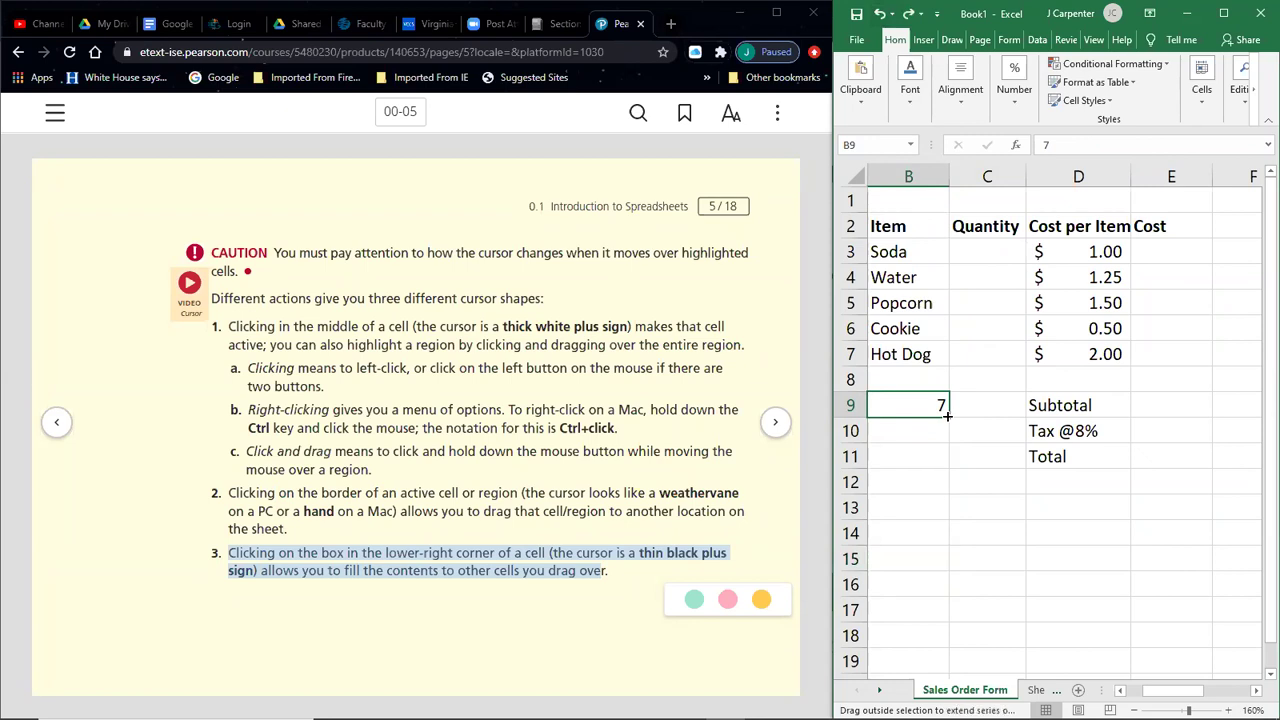
pyautogui.press('ctrl')
pyautogui.moveTo(949, 438); pyautogui.dragTo(946, 602)
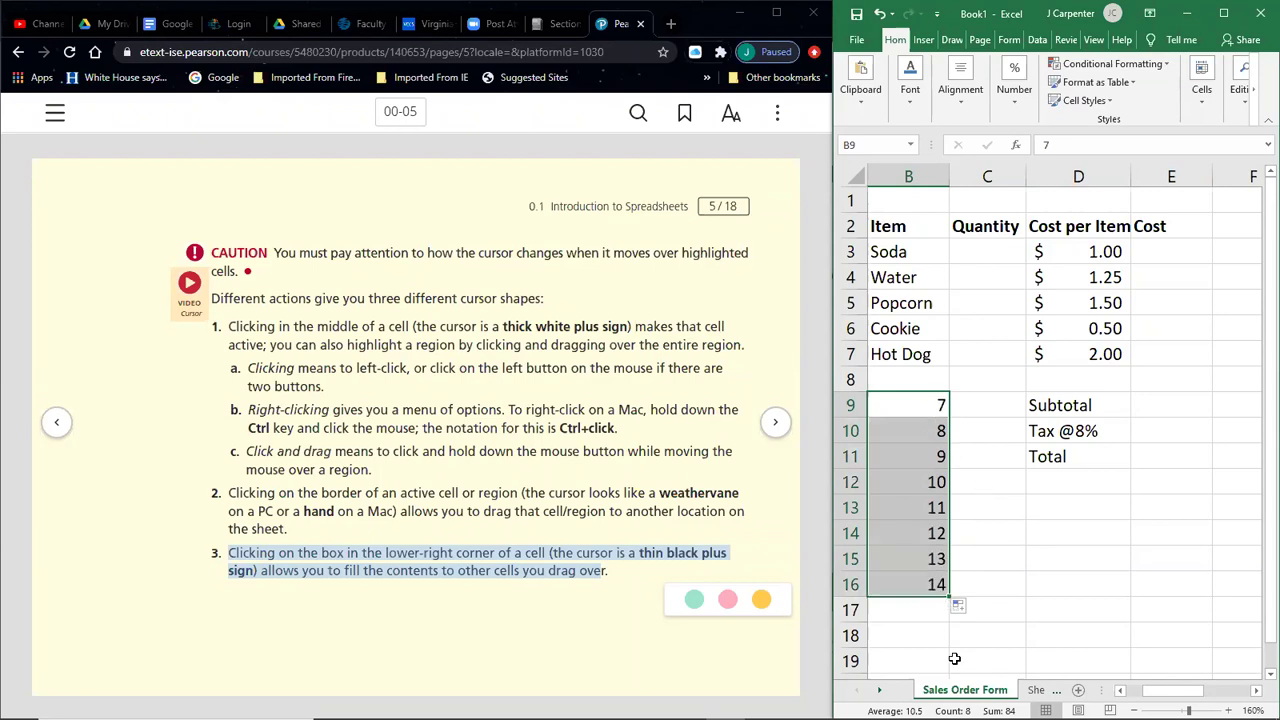
# Step: Set B9 to 1 and clear the contents of B10 through B17
pyautogui.click(955, 505)
pyautogui.click(918, 400)
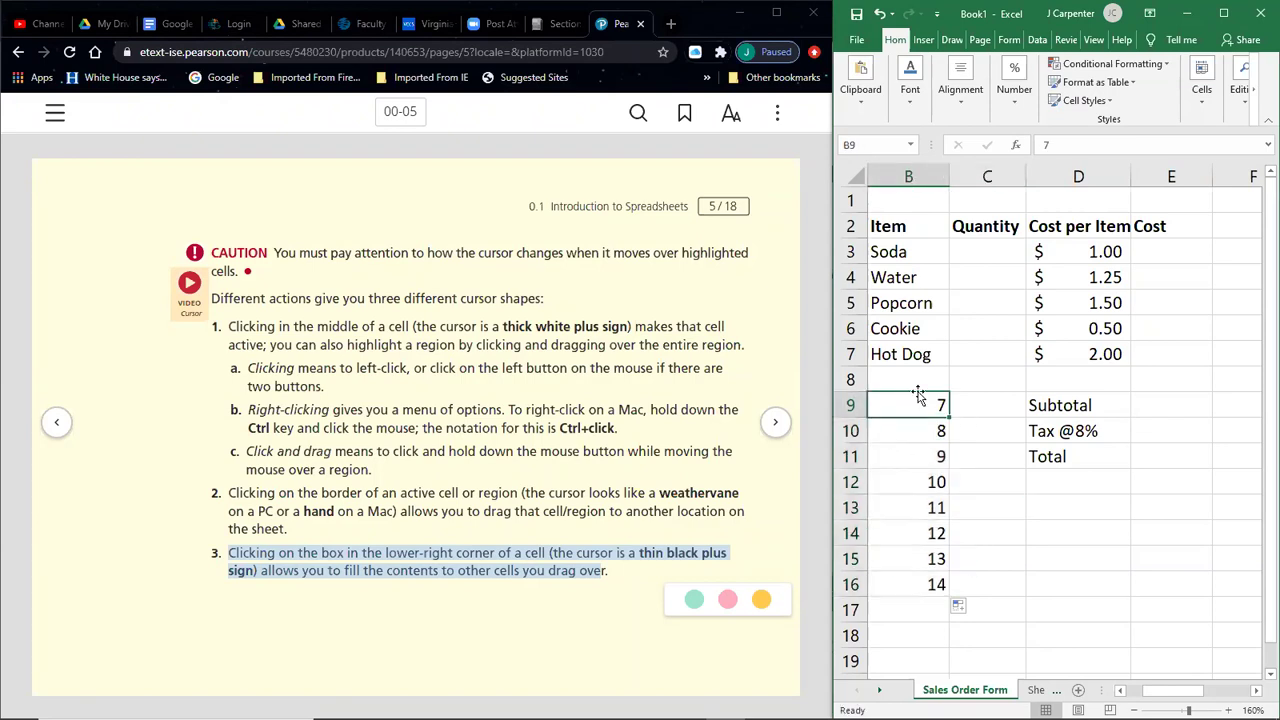
pyautogui.write('1')
pyautogui.moveTo(924, 430); pyautogui.dragTo(928, 603)
pyautogui.press('Delete')
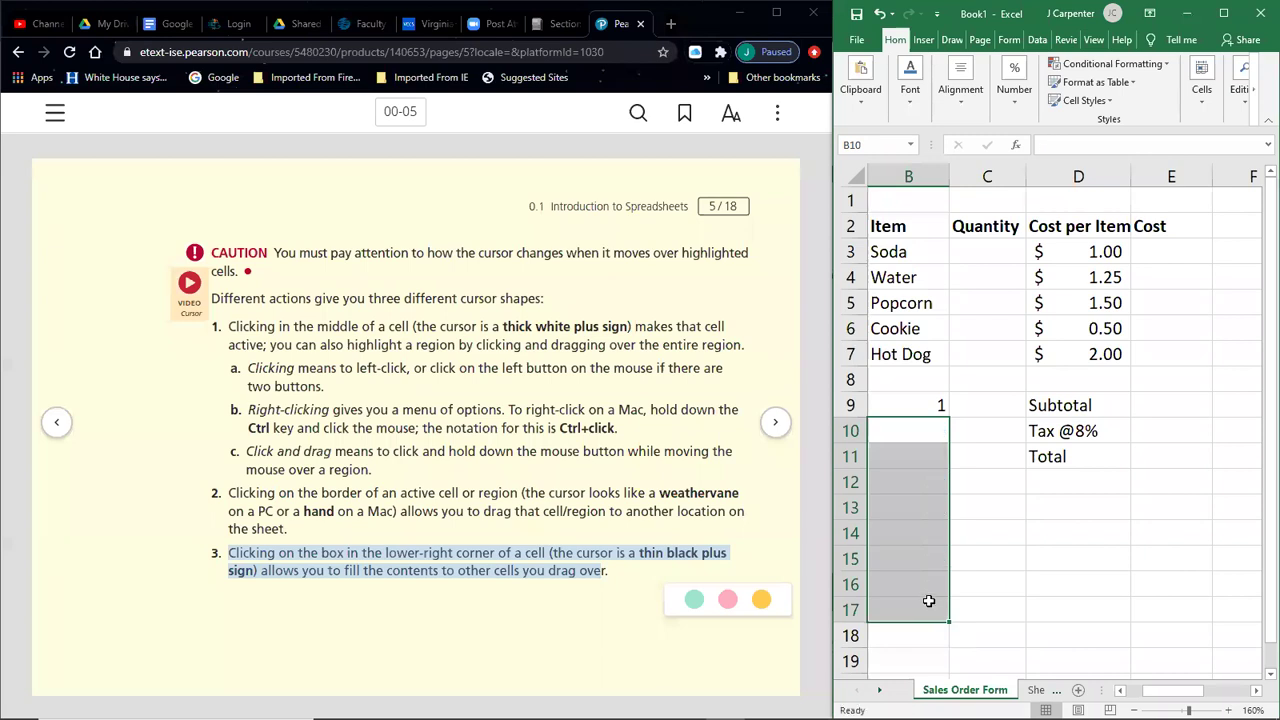
# Step: Fill B9 down through B328 as a series from 1 to 320 and undo the fill
pyautogui.click(975, 480)
pyautogui.click(934, 403)
pyautogui.moveTo(950, 413); pyautogui.dragTo(920, 597)
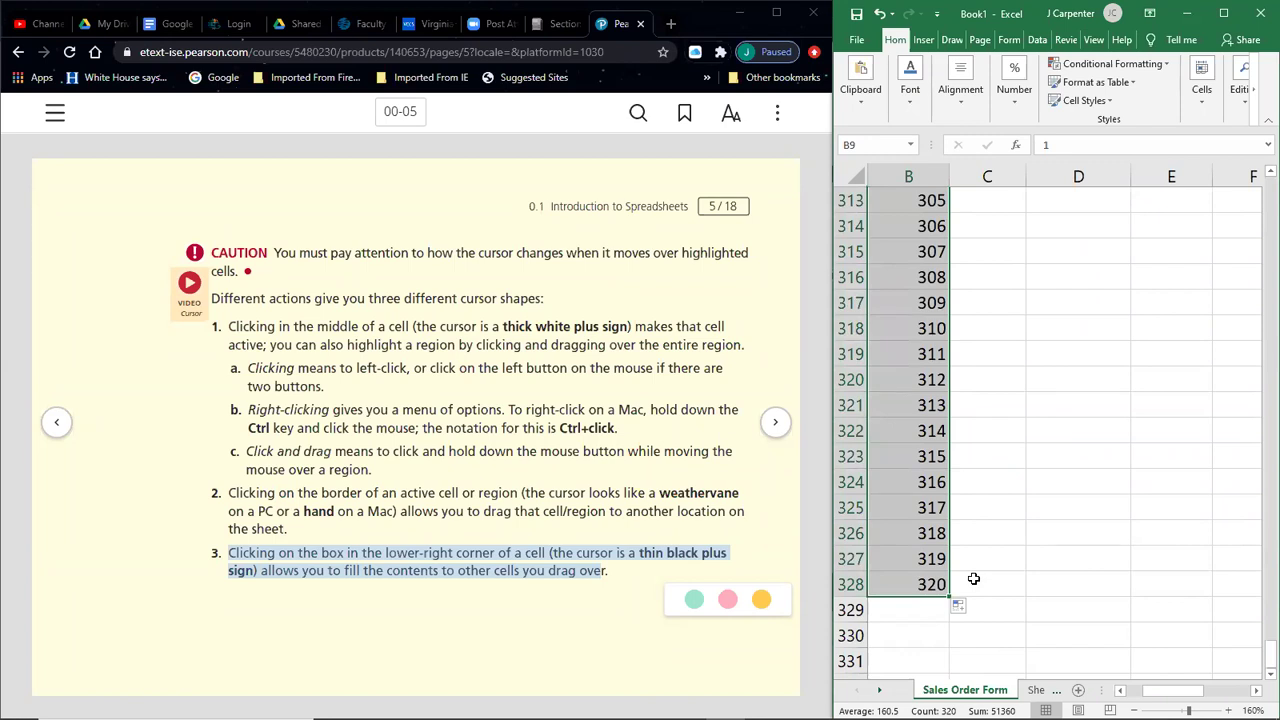
pyautogui.click(879, 13)
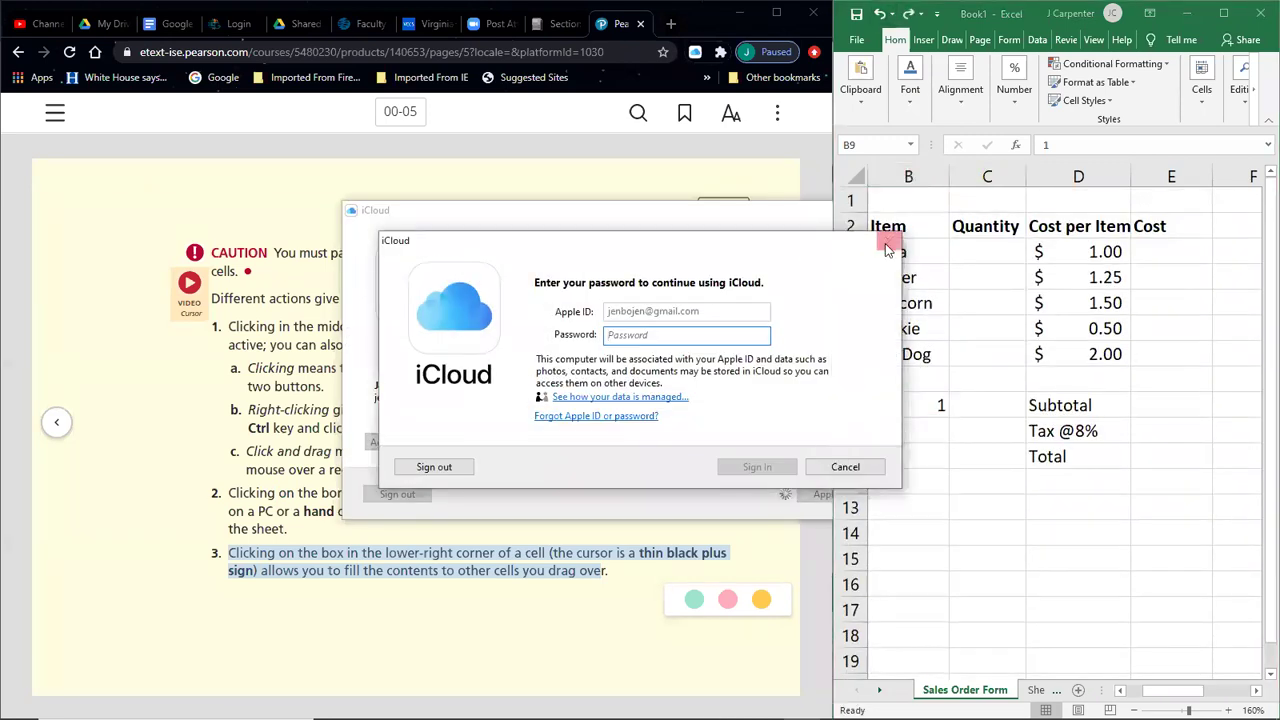
# Step: Dismiss the iCloud sign-in prompt and clear the contents of cell B9
pyautogui.click(886, 246)
pyautogui.click(935, 446)
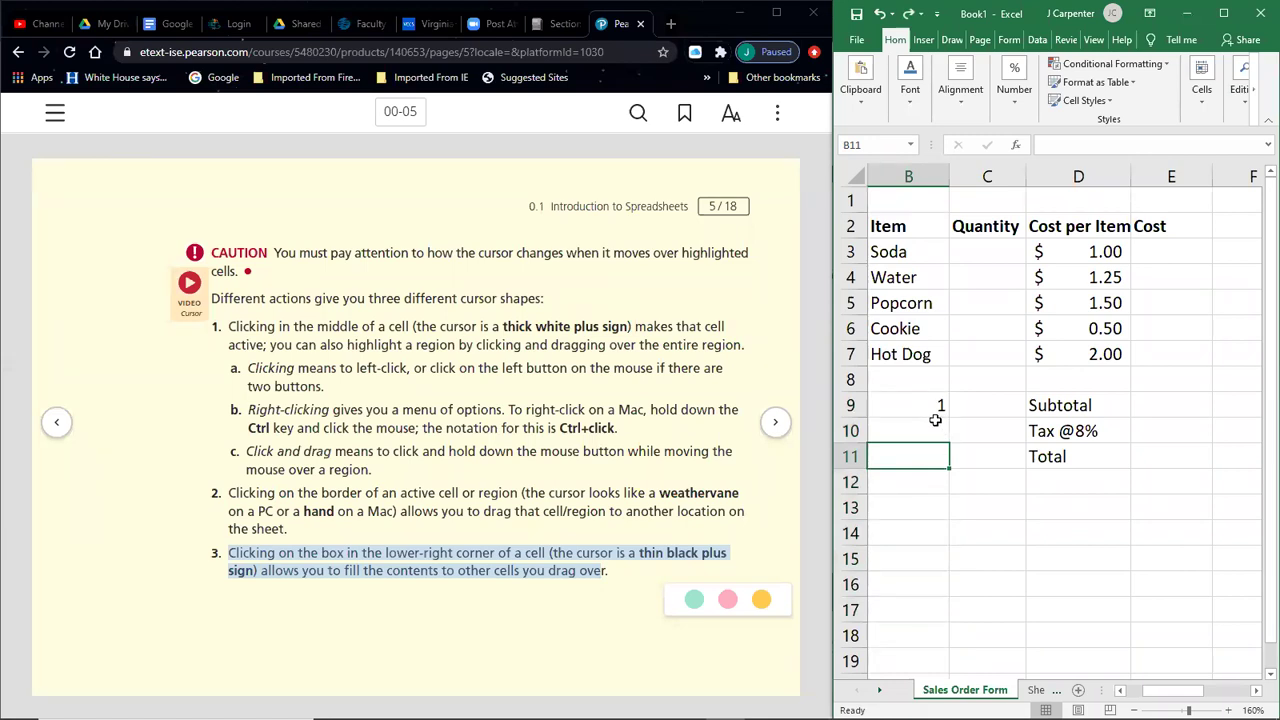
pyautogui.click(942, 482)
pyautogui.click(940, 404)
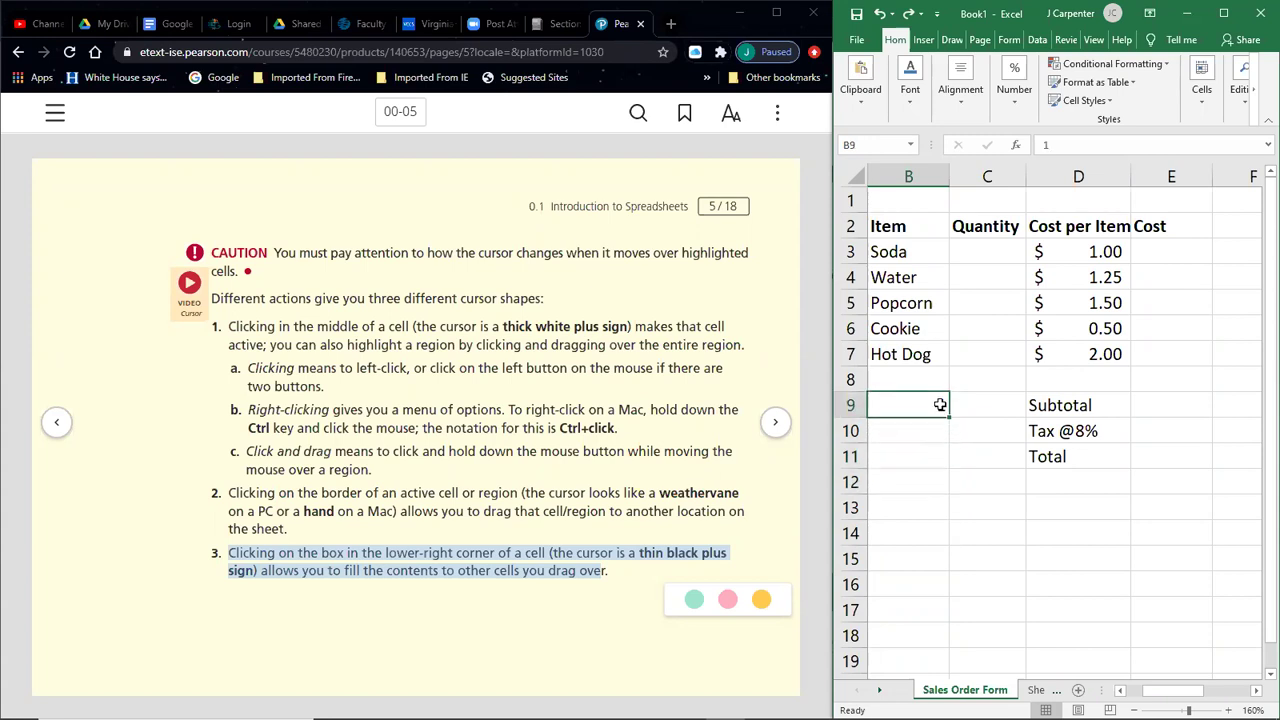
pyautogui.click(583, 444)
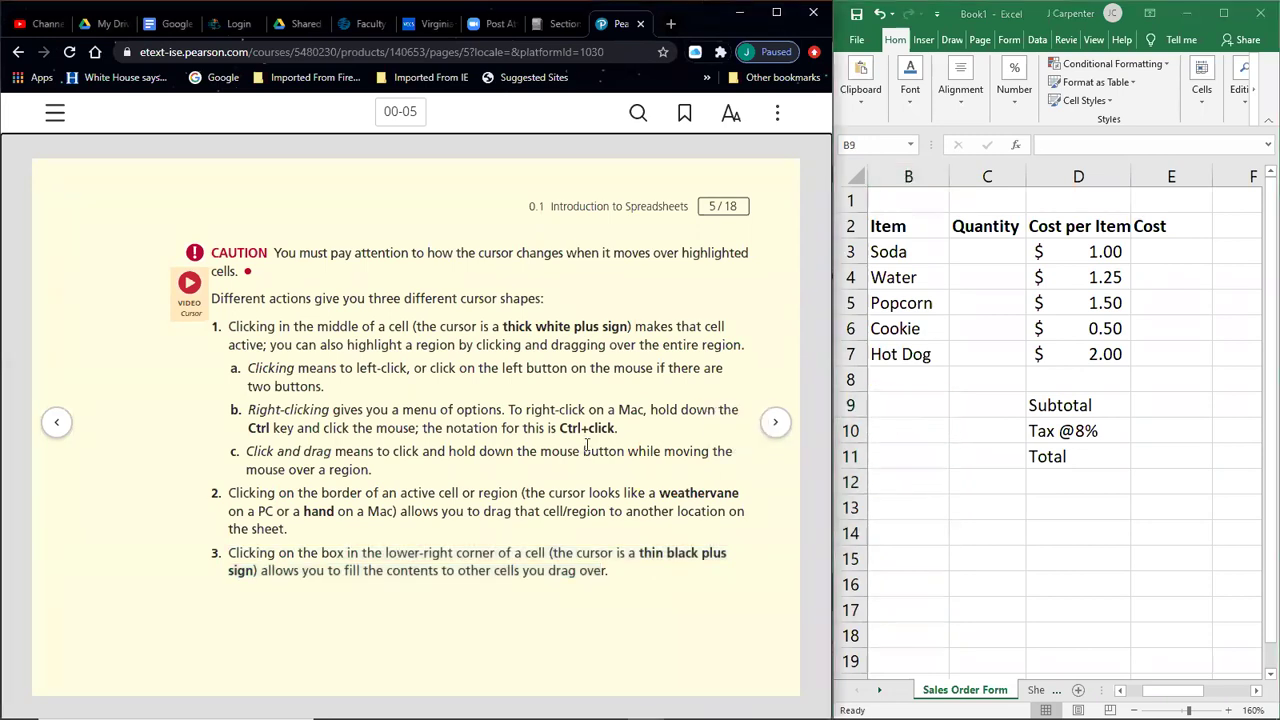
pyautogui.click(1023, 382)
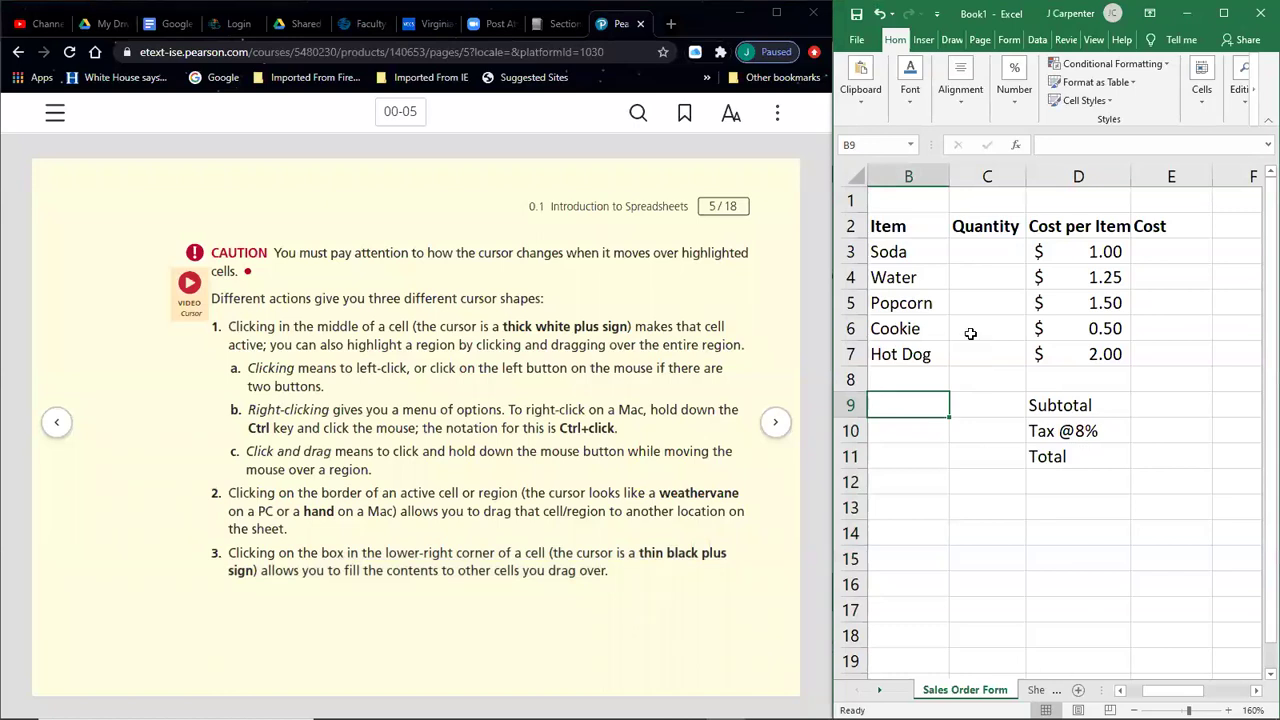
pyautogui.moveTo(905, 258); pyautogui.dragTo(1129, 494)
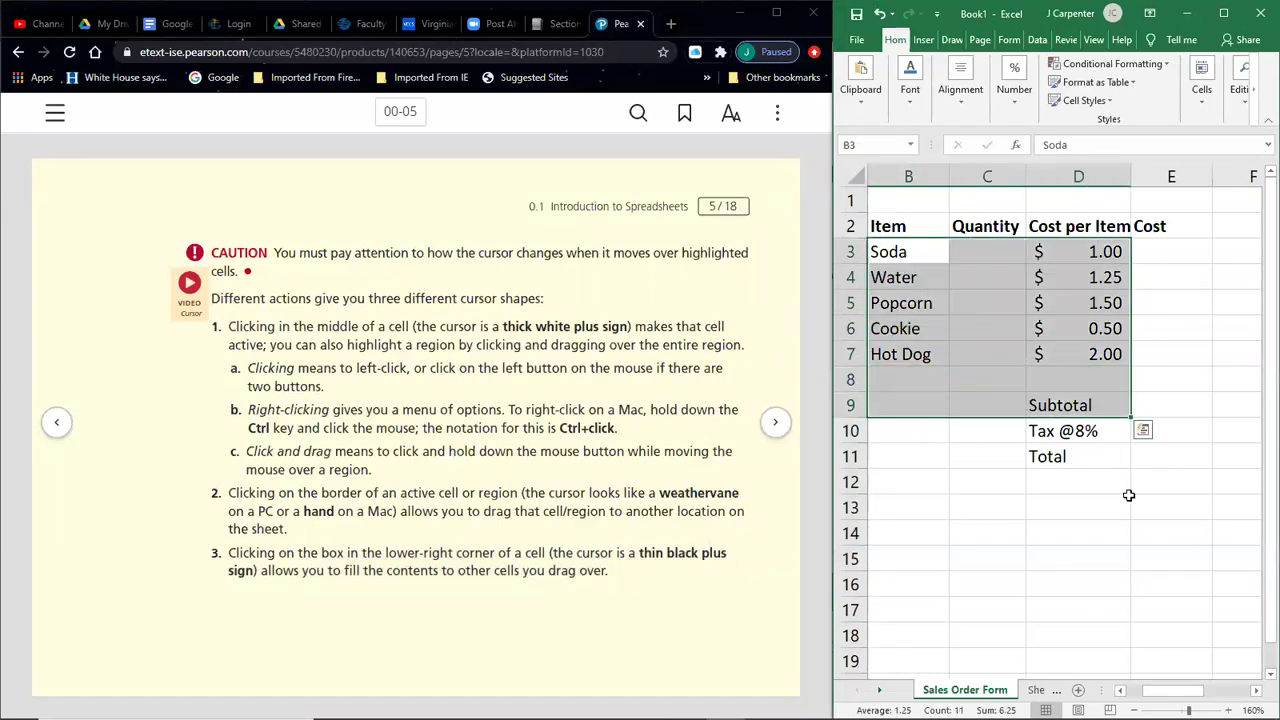
pyautogui.click(1128, 498)
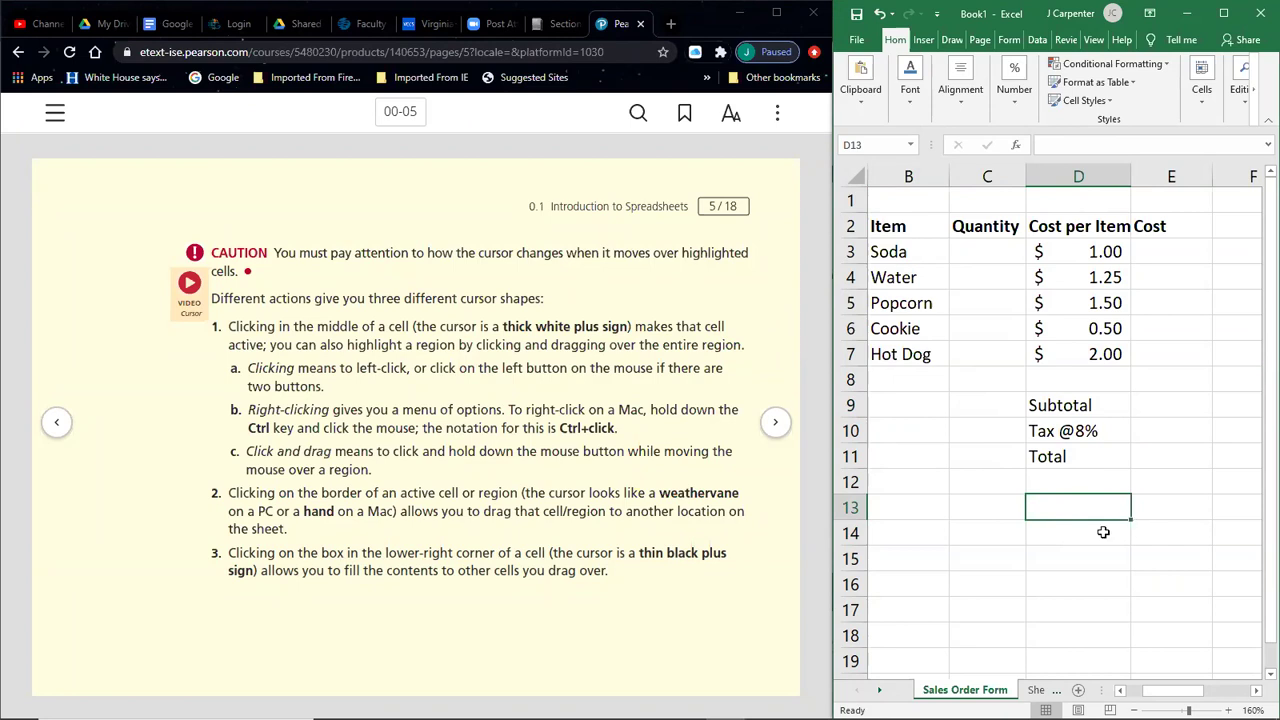
# Step: Switch to the Word notes in Document2, review the lines on cell labels, navigation and cursor shapes, and minimize the document
pyautogui.moveTo(764, 712)
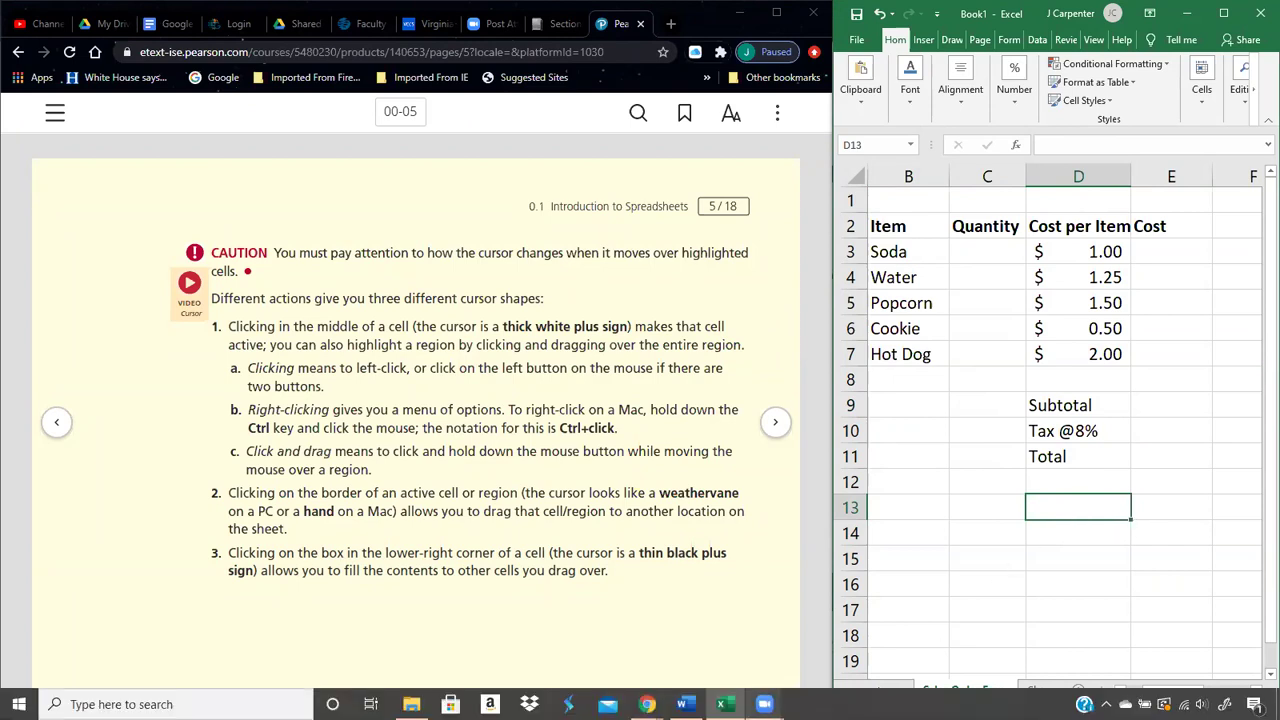
pyautogui.moveTo(684, 704)
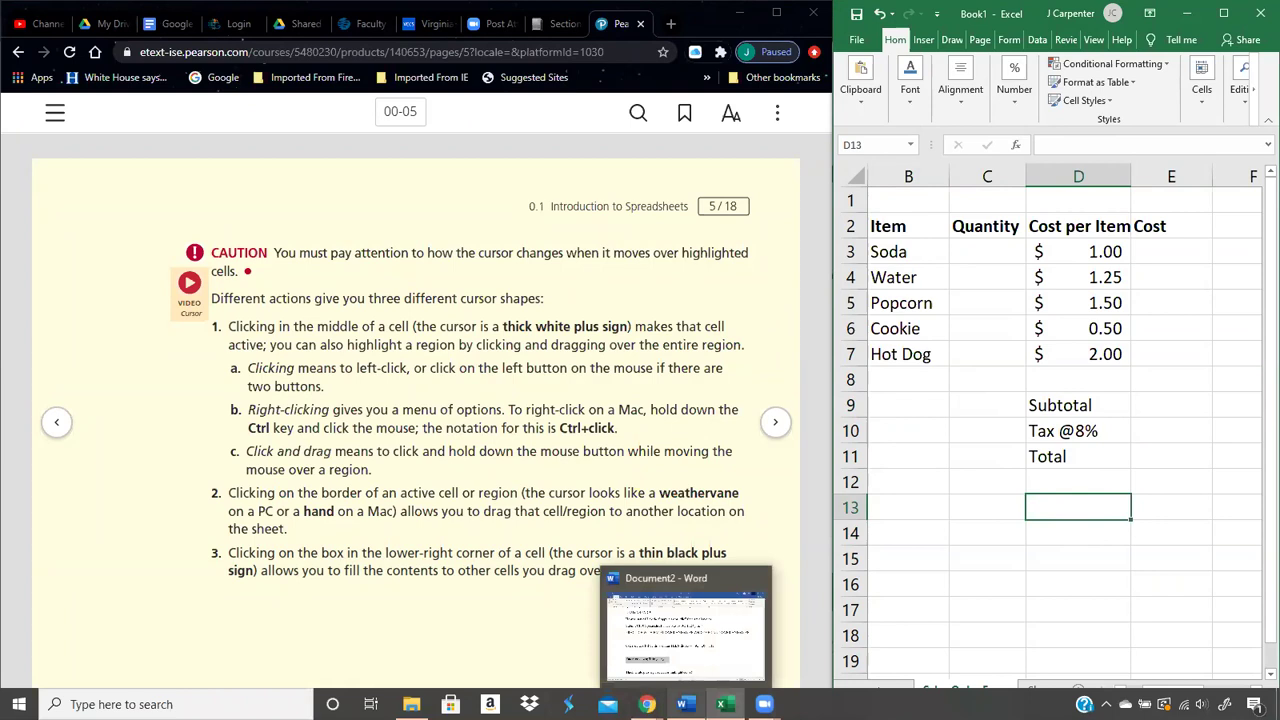
pyautogui.click(693, 661)
pyautogui.scroll(-3, 719, 548)
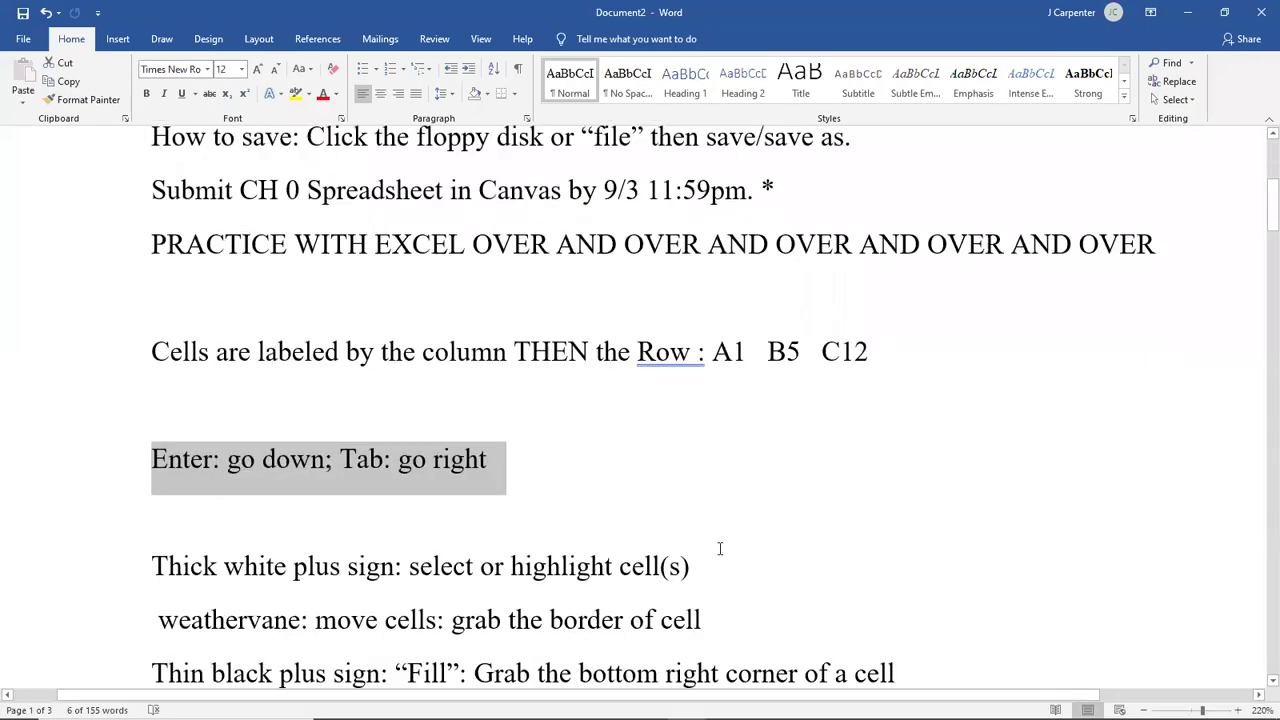
pyautogui.click(762, 549)
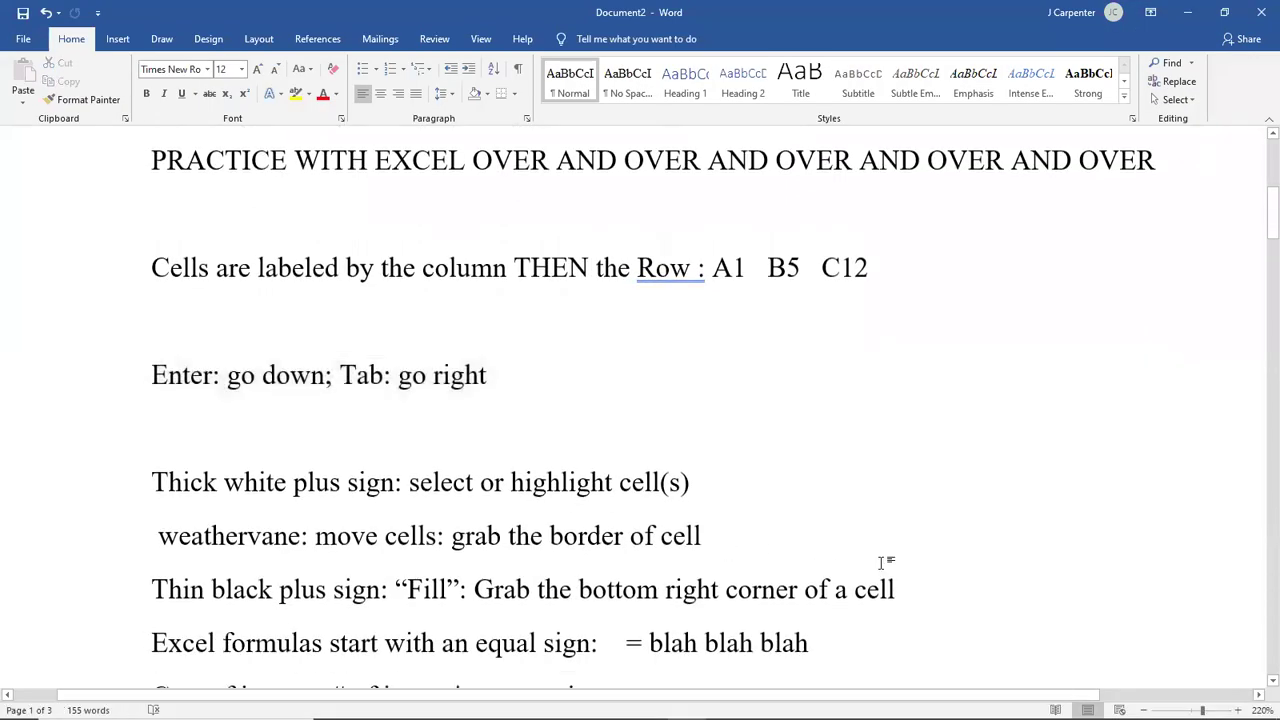
pyautogui.scroll(1, 882, 563)
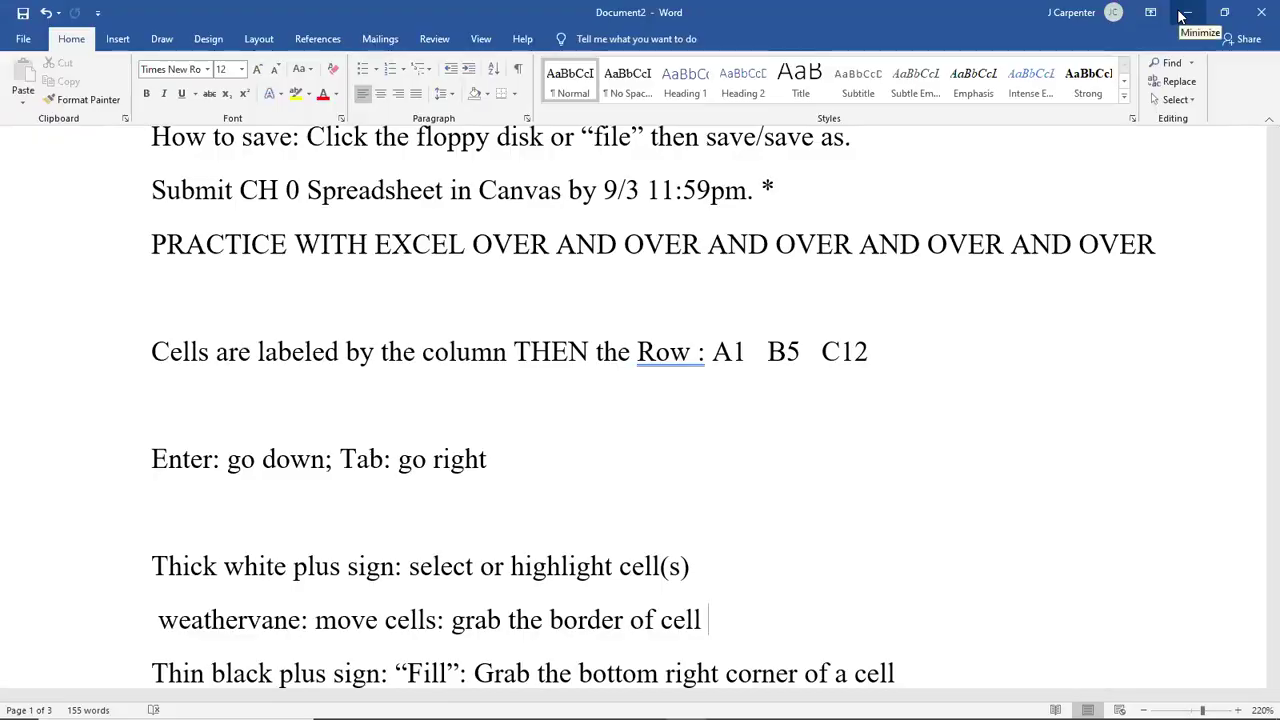
pyautogui.click(1184, 13)
# Step: Compare the shaded areas in the e-textbook's Figure 0.4 with the form by highlighting C3:C7, E3:E7 and E9:E11
pyautogui.click(771, 443)
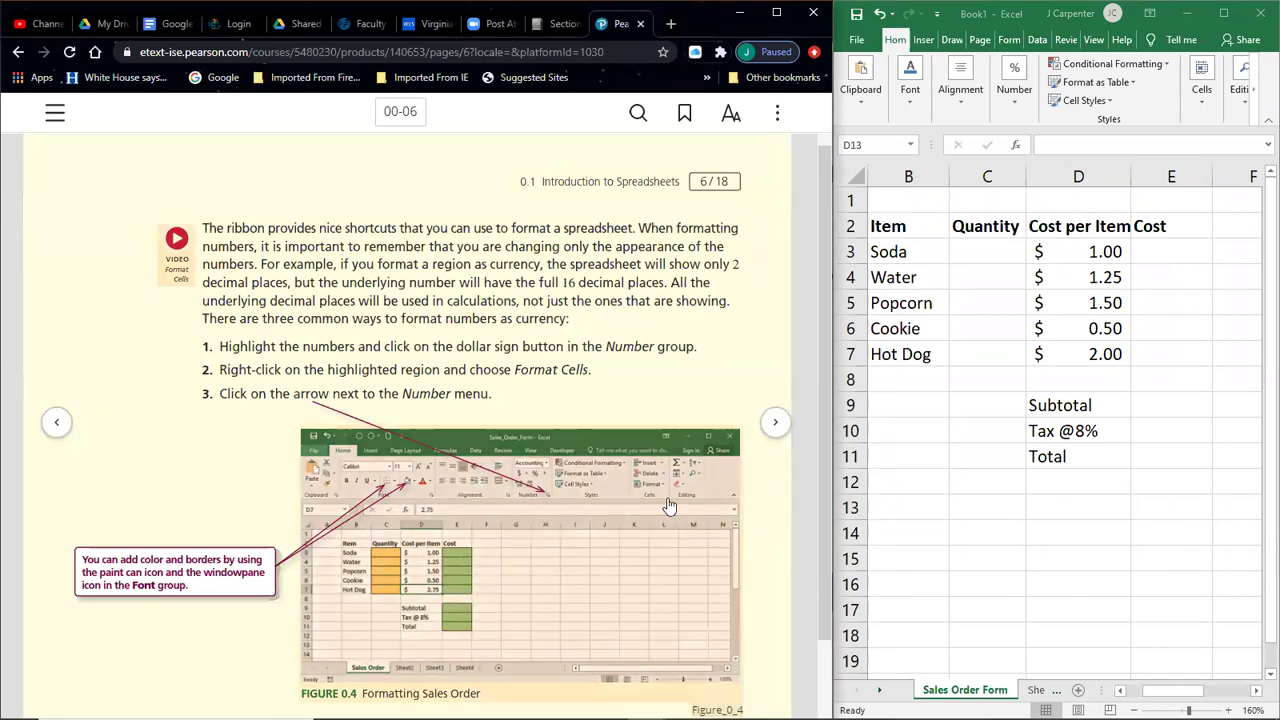
pyautogui.click(985, 250)
pyautogui.moveTo(985, 244); pyautogui.dragTo(977, 354)
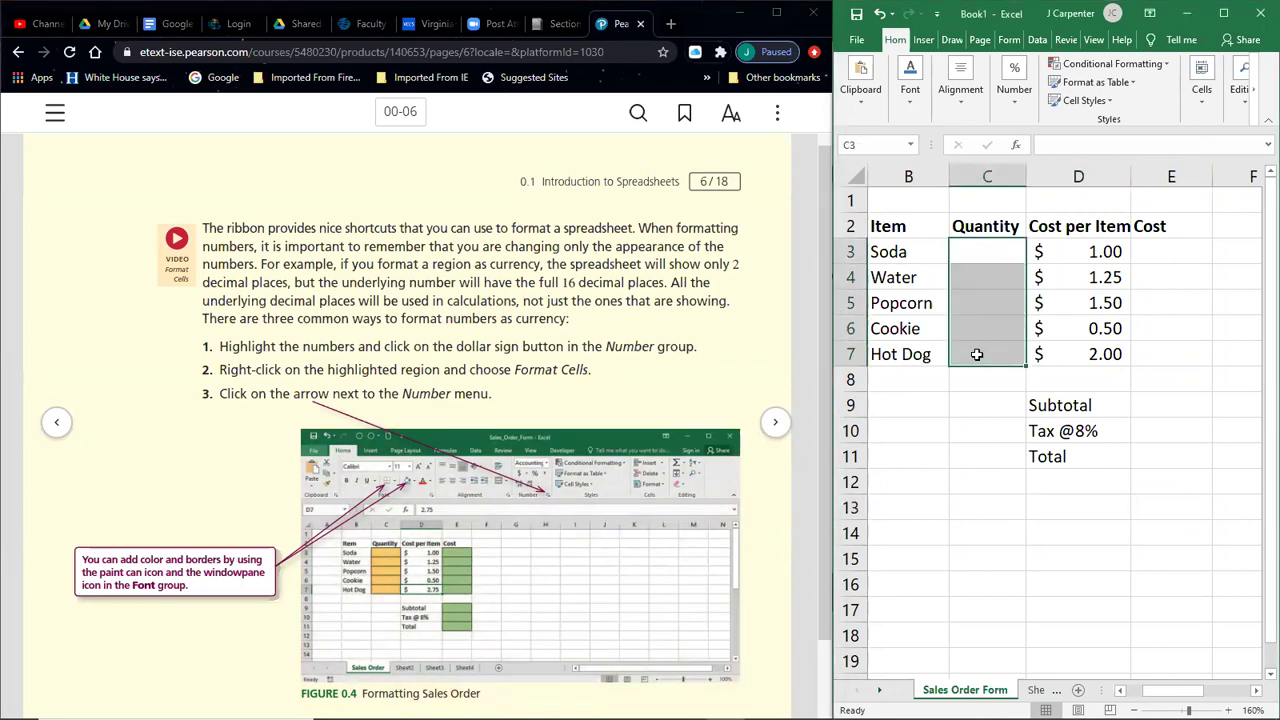
pyautogui.click(990, 405)
pyautogui.moveTo(994, 245); pyautogui.dragTo(991, 354)
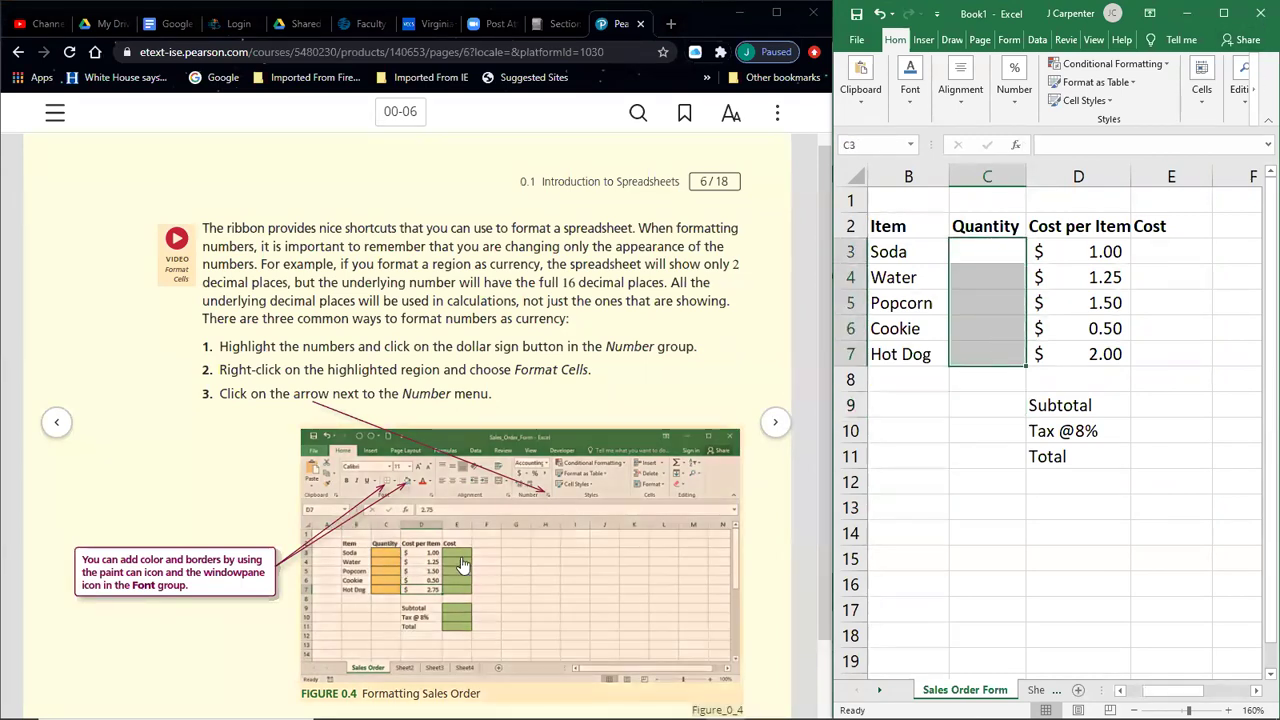
pyautogui.moveTo(1170, 250); pyautogui.dragTo(1163, 363)
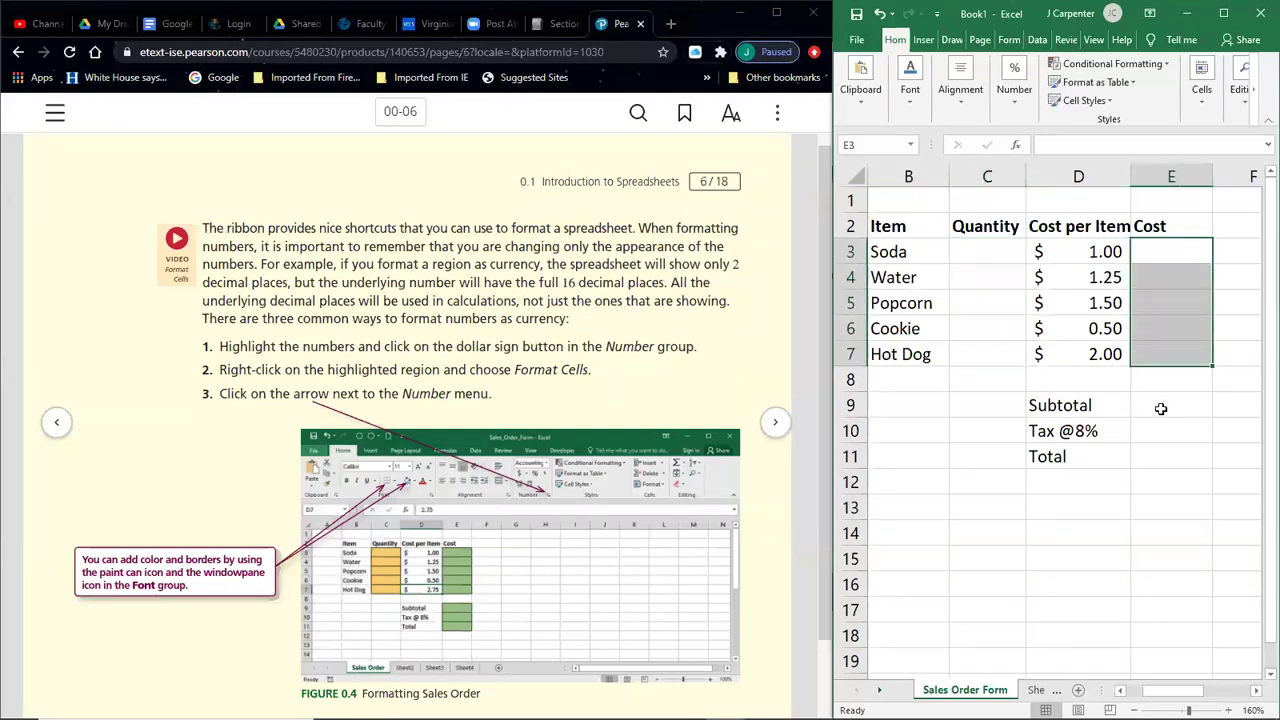
pyautogui.moveTo(1160, 408); pyautogui.dragTo(1162, 452)
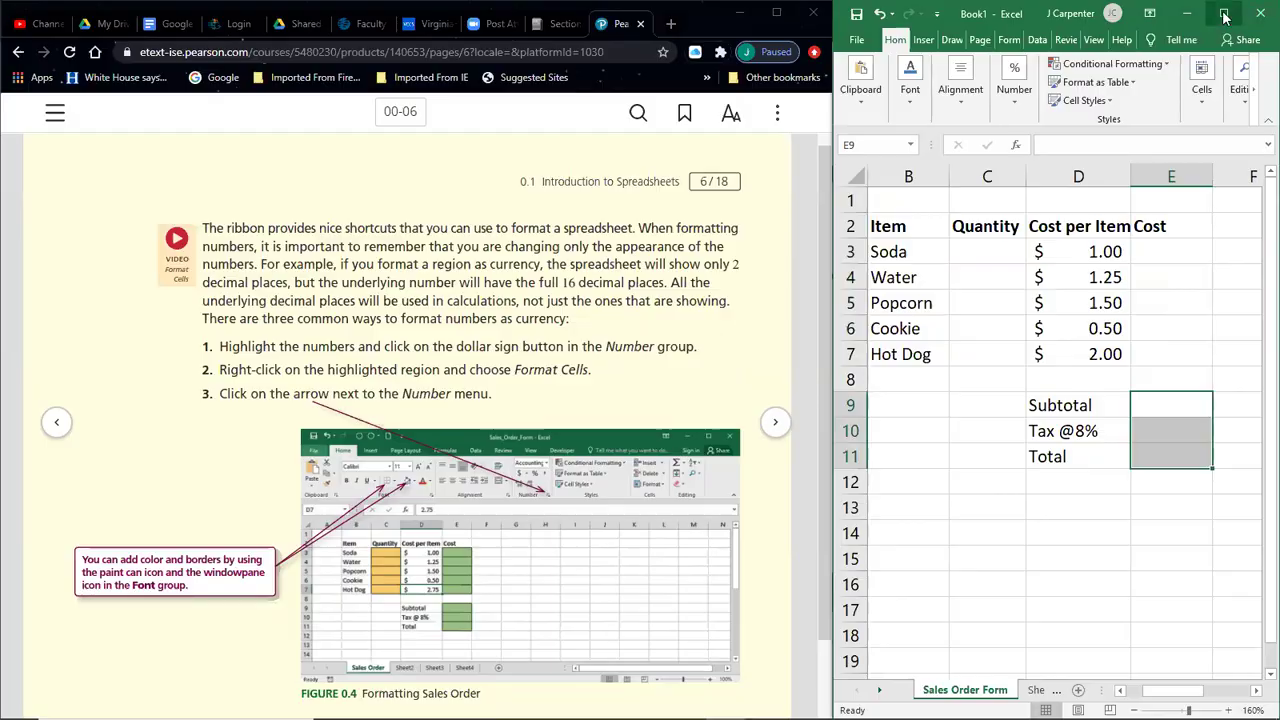
# Step: Shade the Quantity cells C3:C7 with the standard orange fill in the maximized workbook, and undo the fill
pyautogui.click(1224, 14)
pyautogui.moveTo(125, 251); pyautogui.dragTo(183, 353)
pyautogui.click(264, 94)
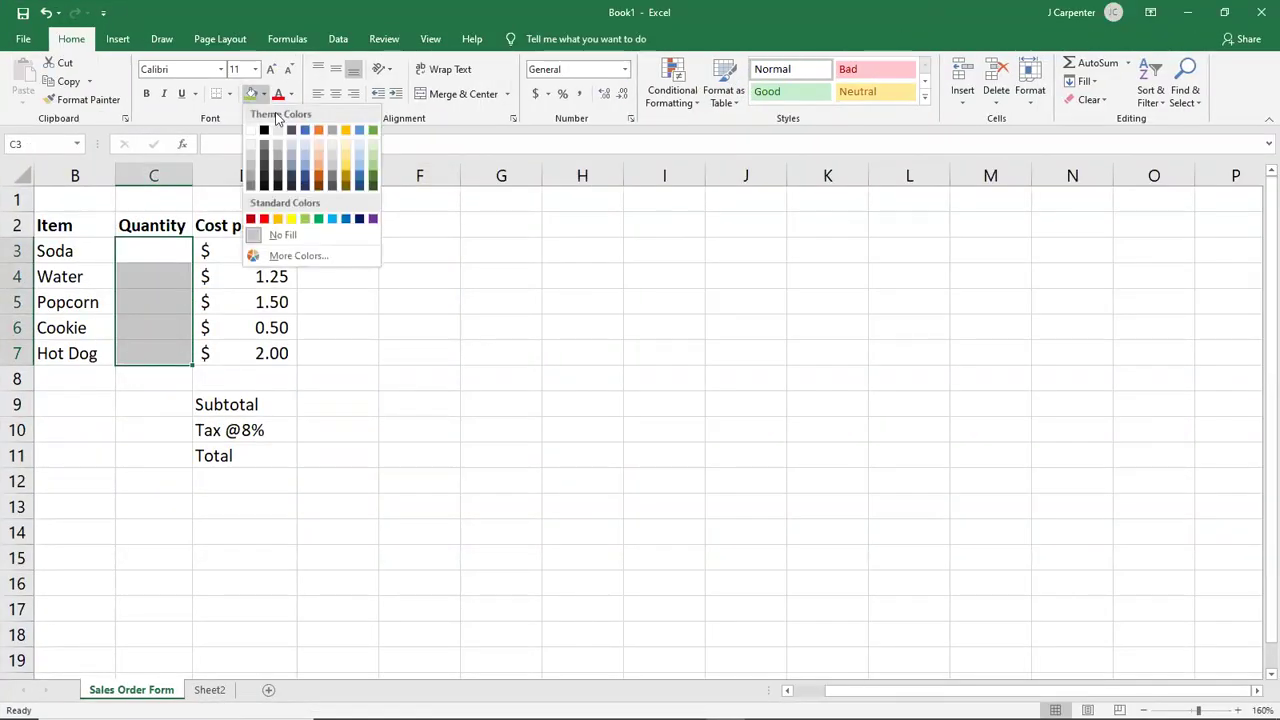
pyautogui.click(277, 218)
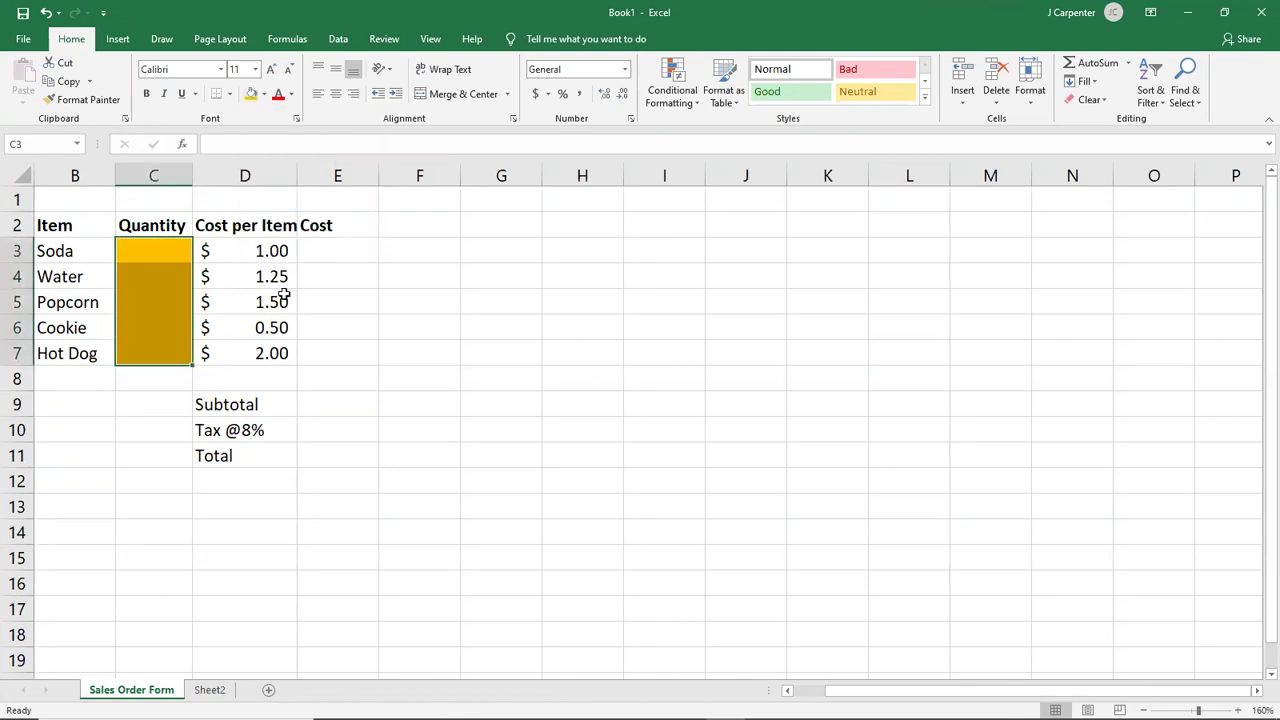
pyautogui.moveTo(330, 325); pyautogui.dragTo(377, 349)
pyautogui.click(410, 353)
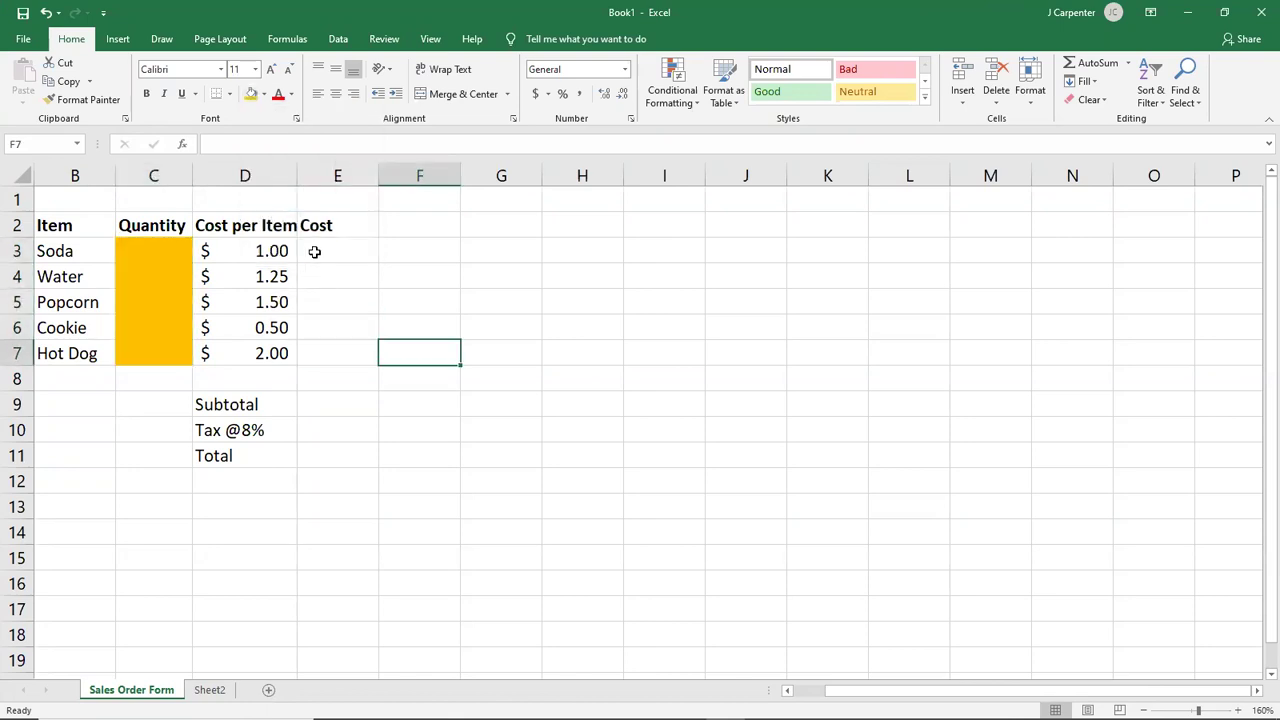
pyautogui.click(266, 95)
pyautogui.click(266, 95)
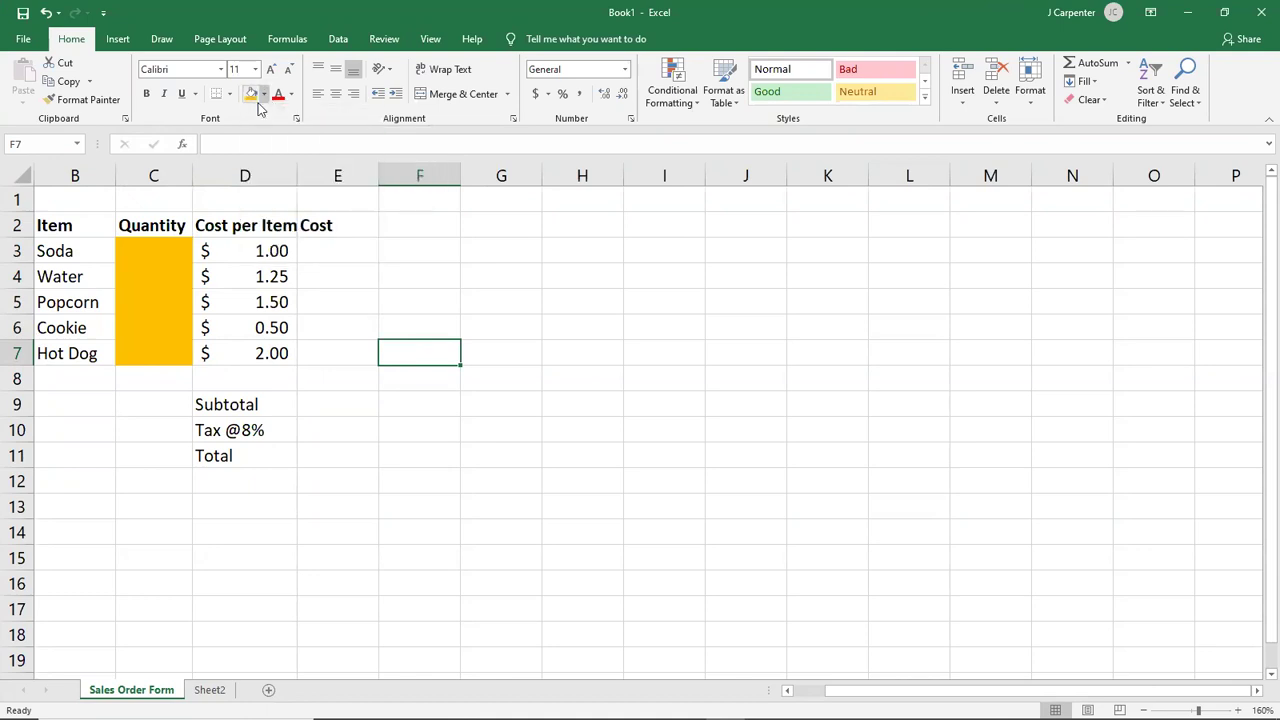
pyautogui.click(46, 12)
# Step: Apply the standard orange fill color to the Quantity cells C3:C7
pyautogui.click(309, 254)
pyautogui.moveTo(152, 254); pyautogui.dragTo(157, 349)
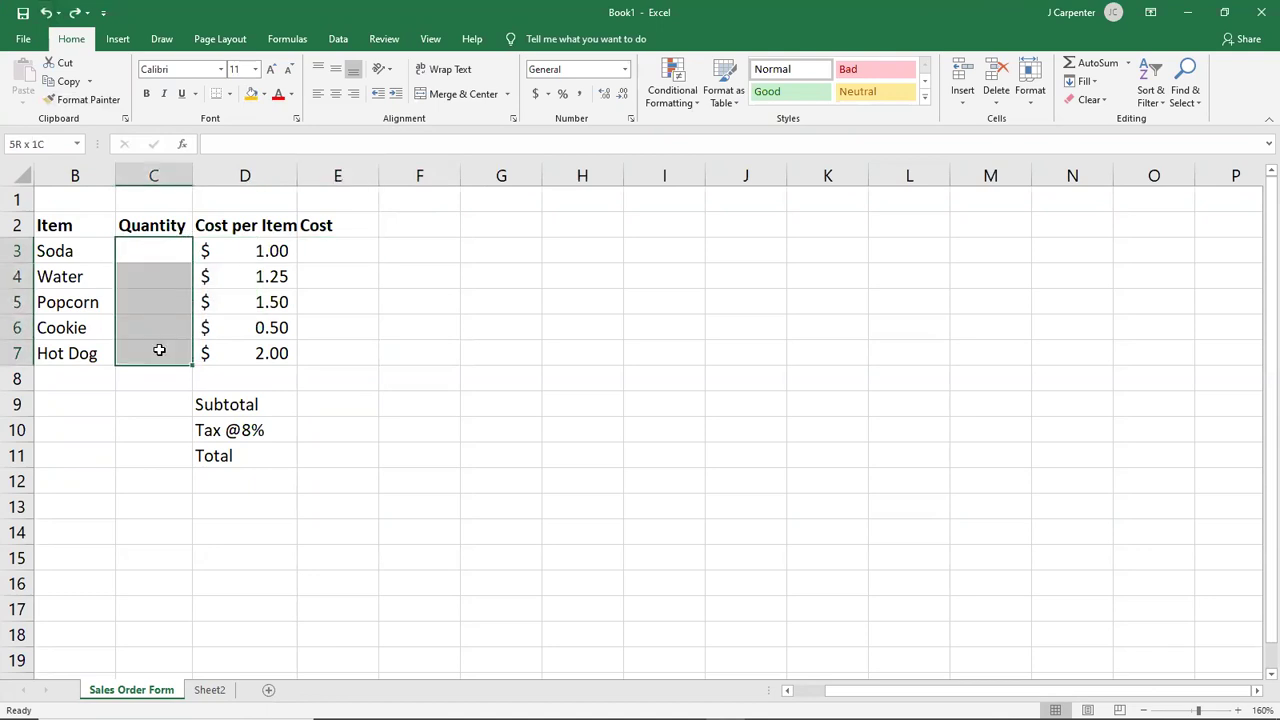
pyautogui.click(264, 94)
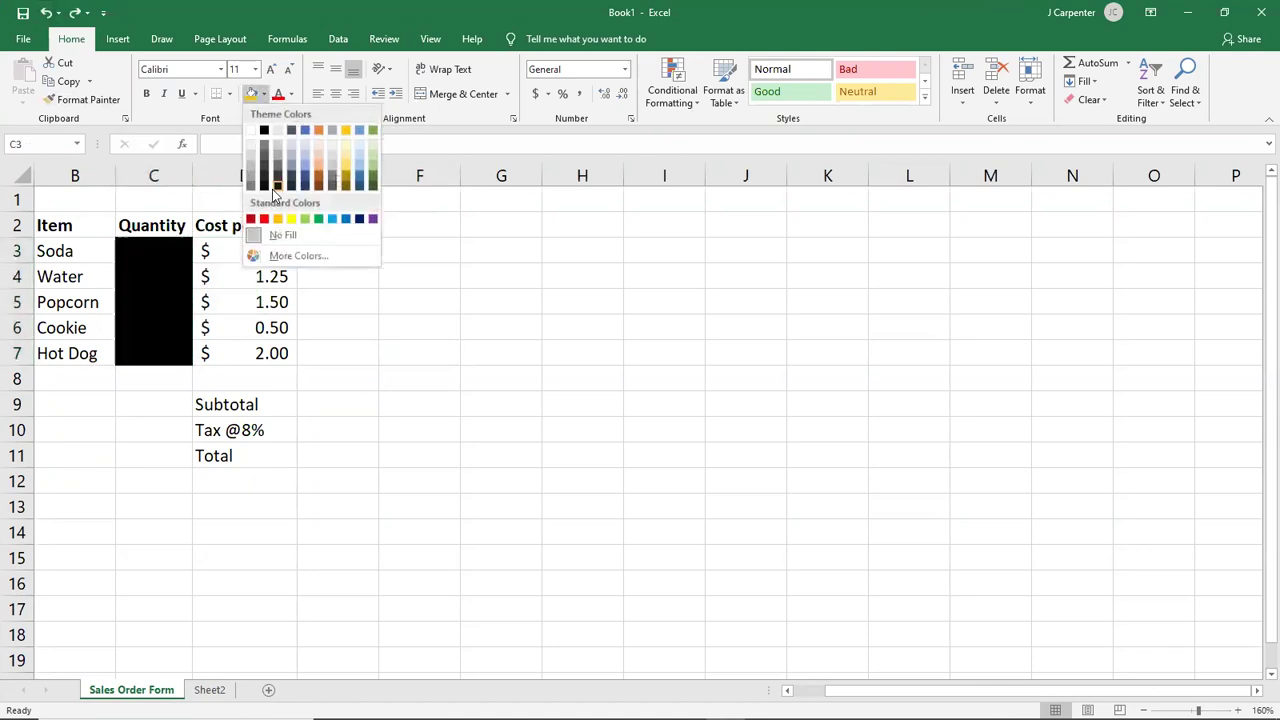
pyautogui.click(278, 219)
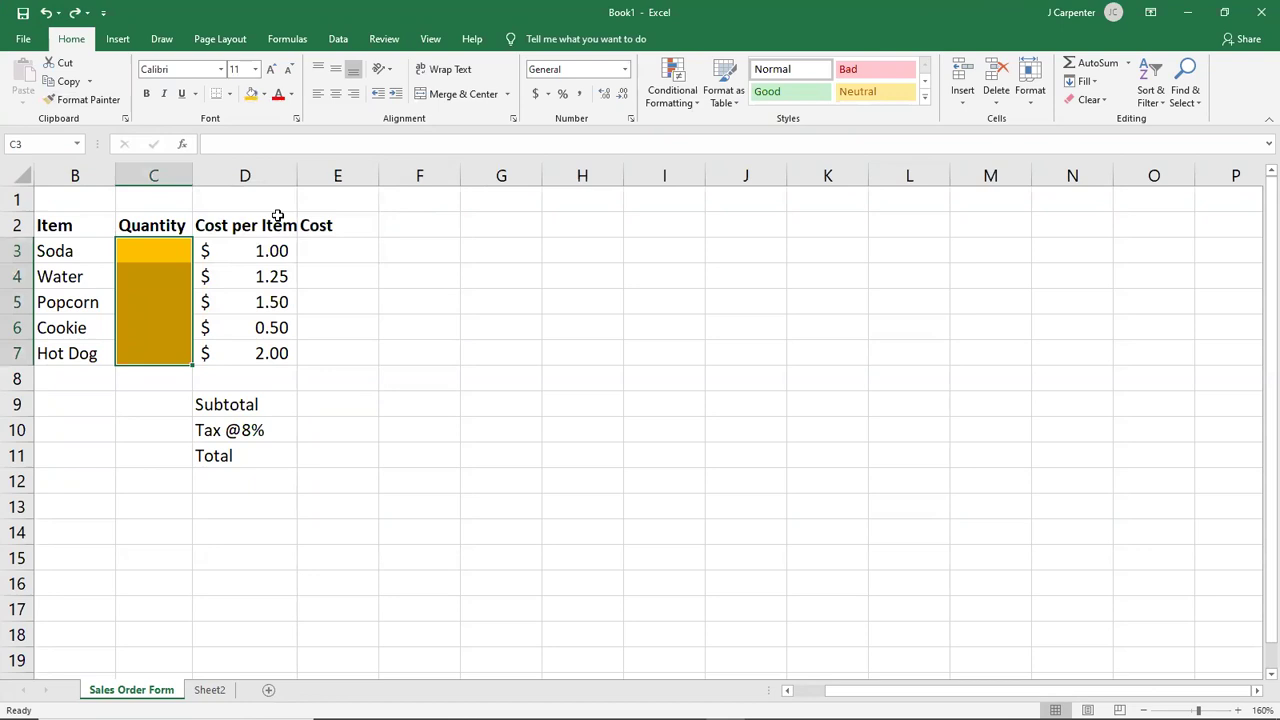
pyautogui.click(430, 273)
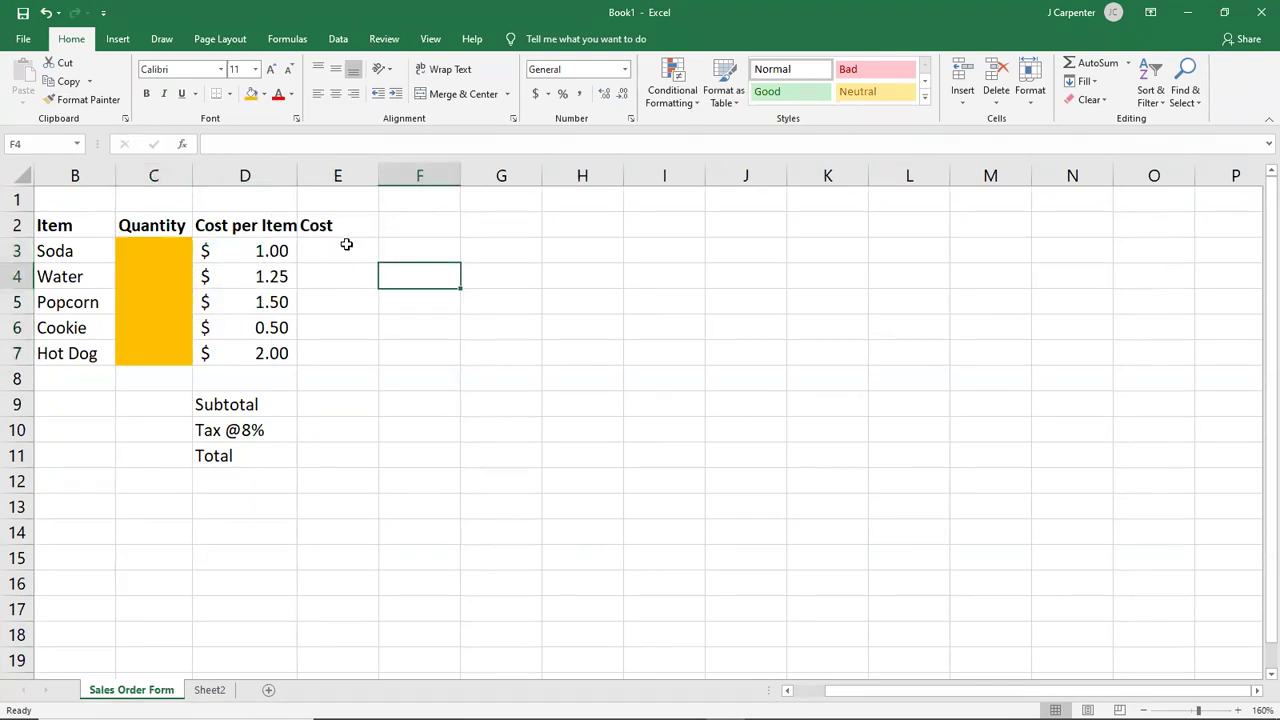
# Step: Apply the standard light green fill color to the Cost cells E3:E7
pyautogui.moveTo(346, 244); pyautogui.dragTo(346, 354)
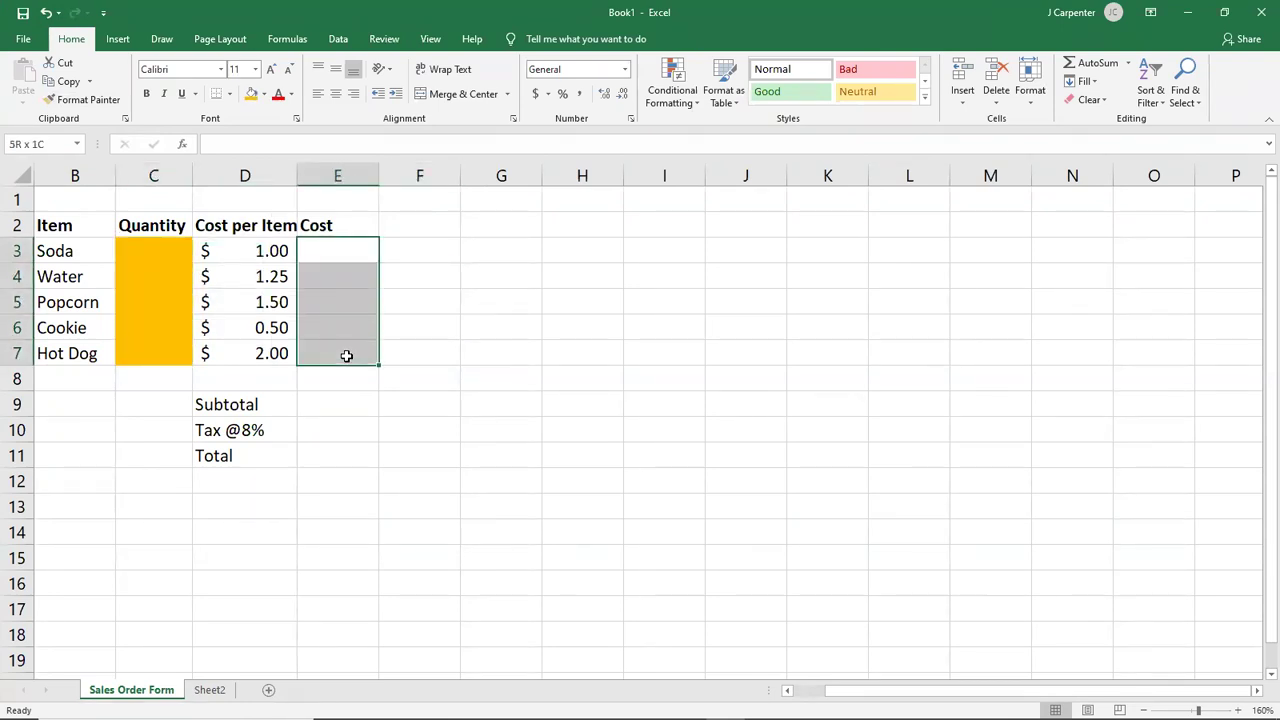
pyautogui.click(264, 96)
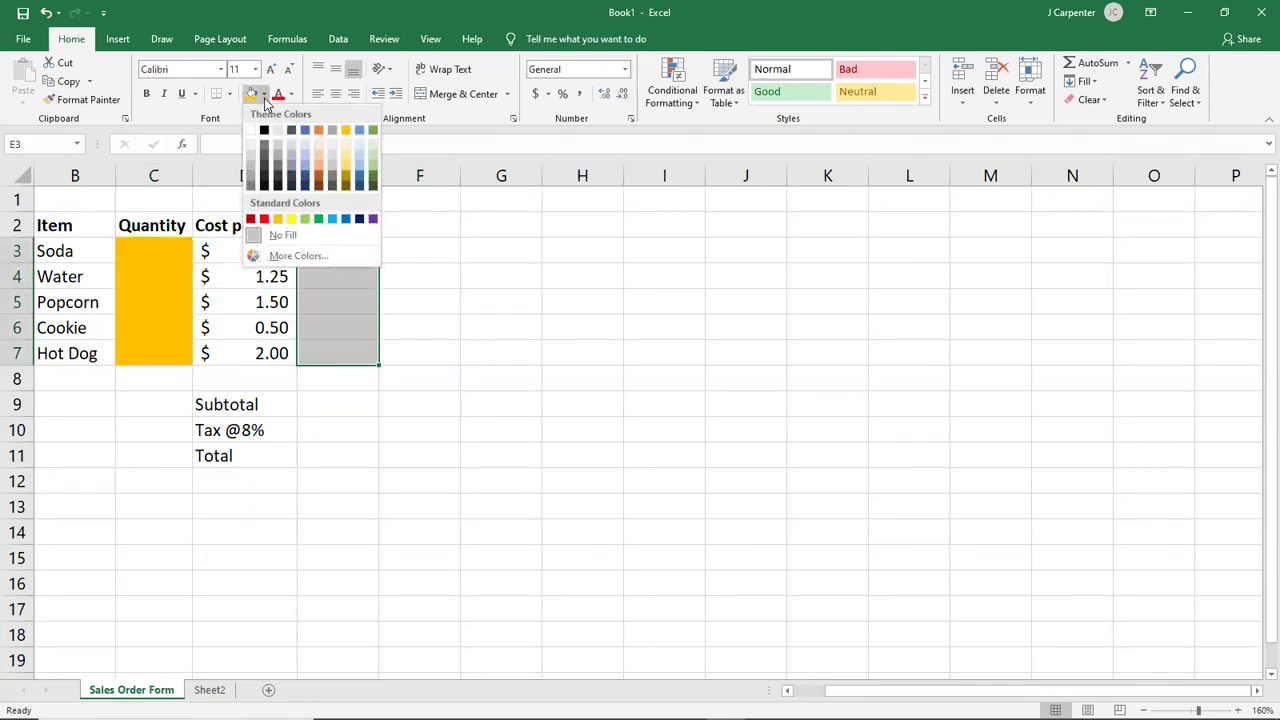
pyautogui.click(305, 219)
pyautogui.click(544, 276)
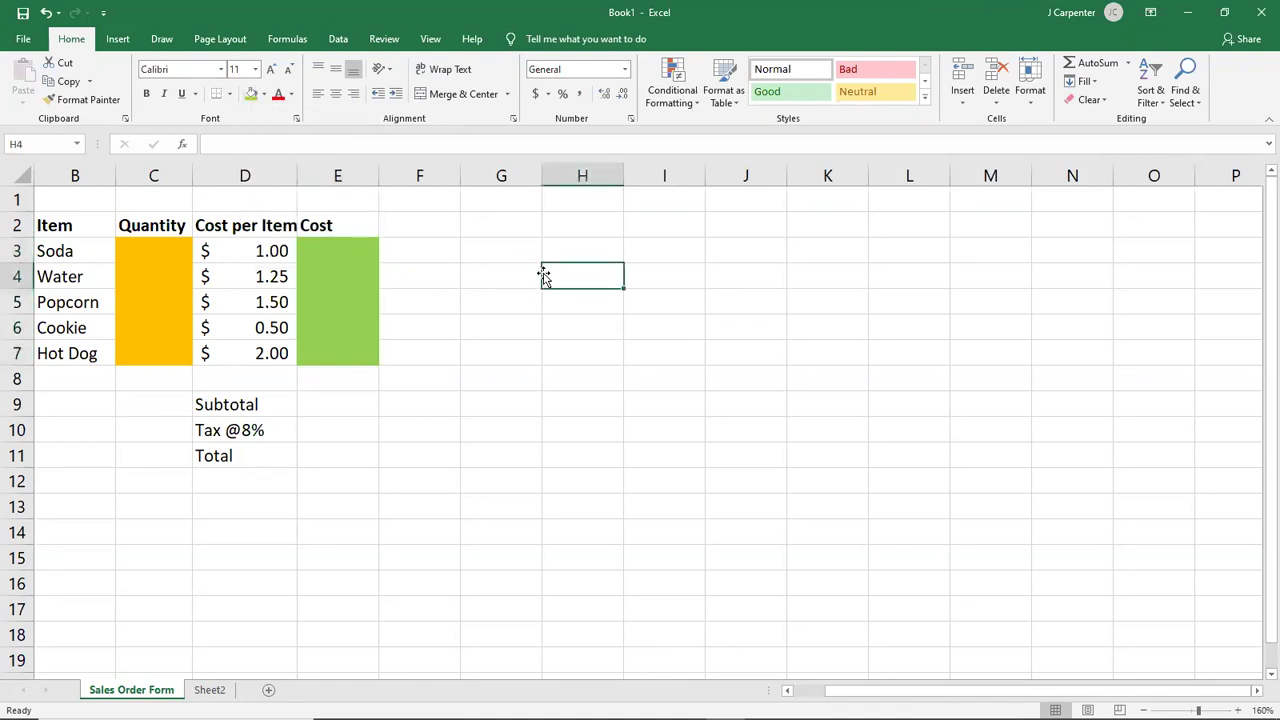
# Step: Apply the same light green fill to cells E9:E11 beside Subtotal, Tax and Total
pyautogui.moveTo(316, 410); pyautogui.dragTo(317, 449)
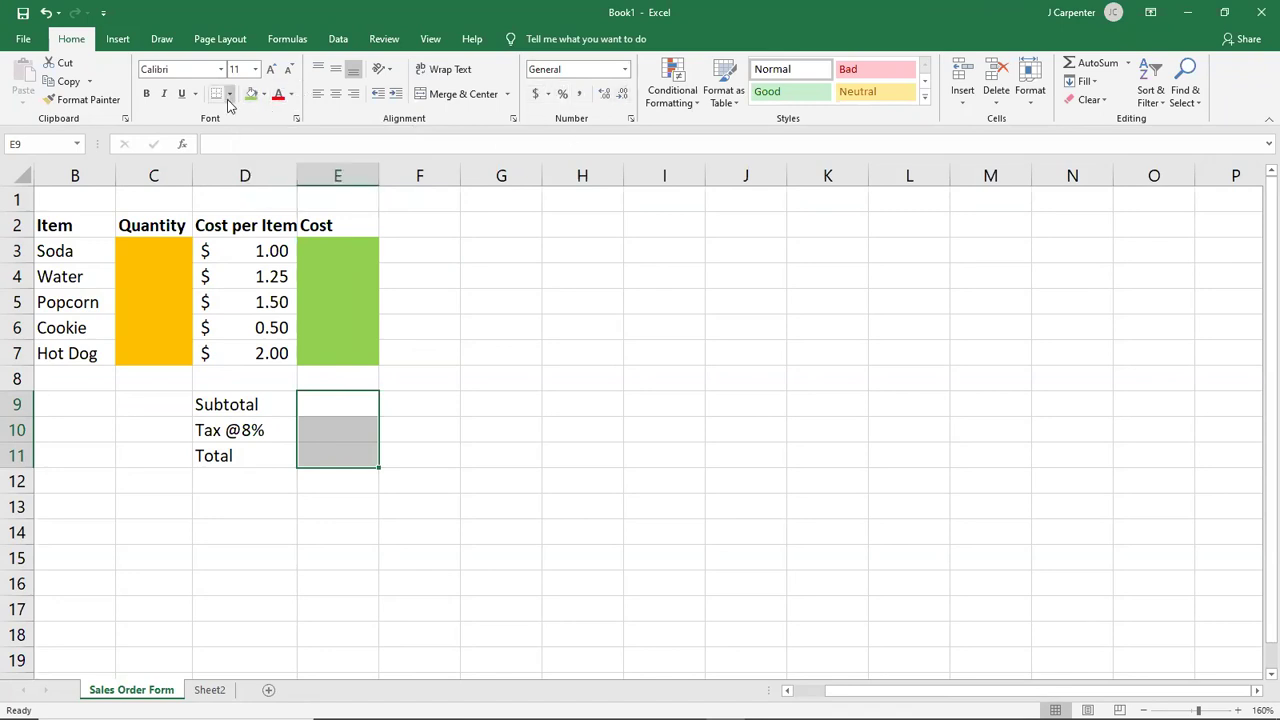
pyautogui.click(266, 94)
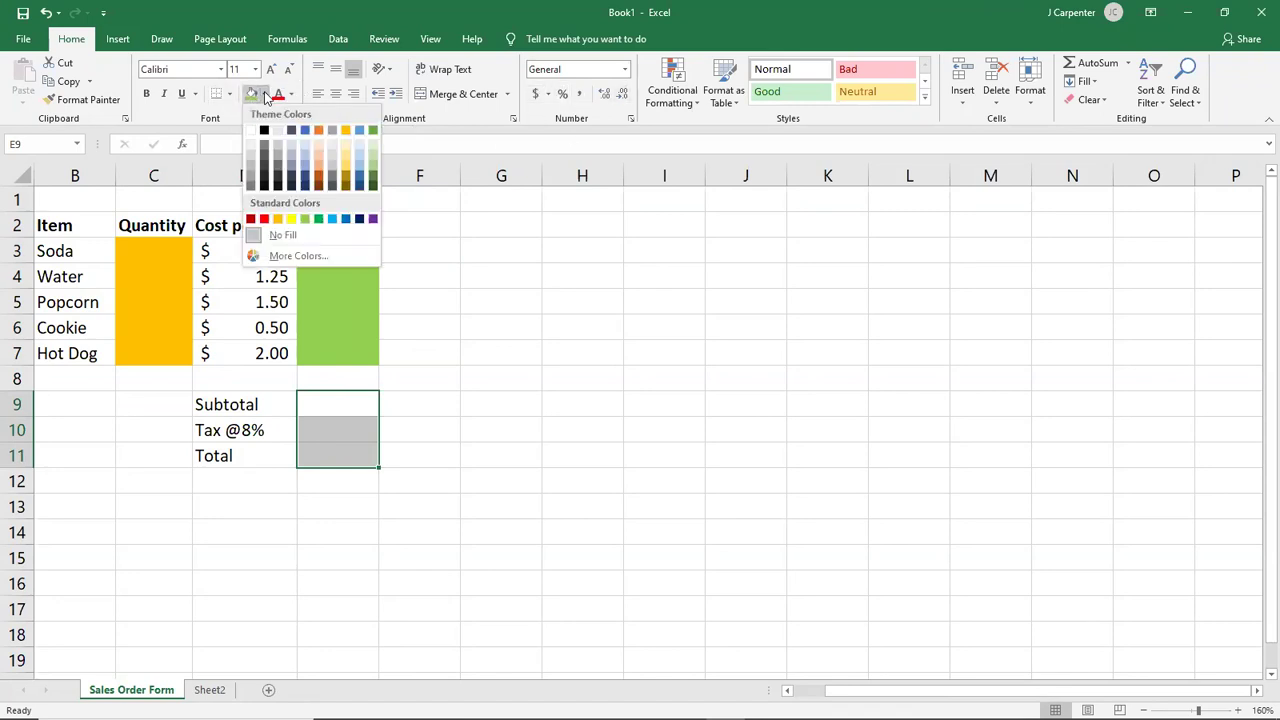
pyautogui.click(266, 94)
pyautogui.click(251, 94)
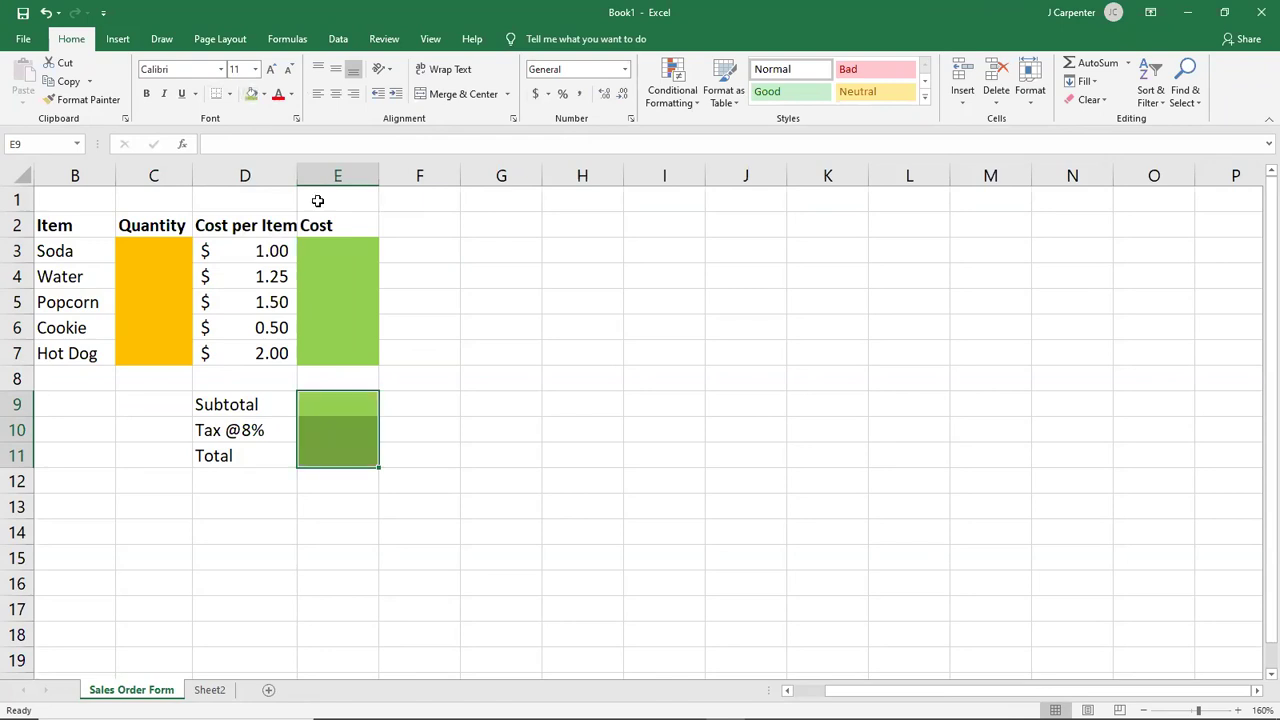
pyautogui.click(473, 371)
pyautogui.moveTo(337, 404); pyautogui.dragTo(334, 457)
pyautogui.click(530, 461)
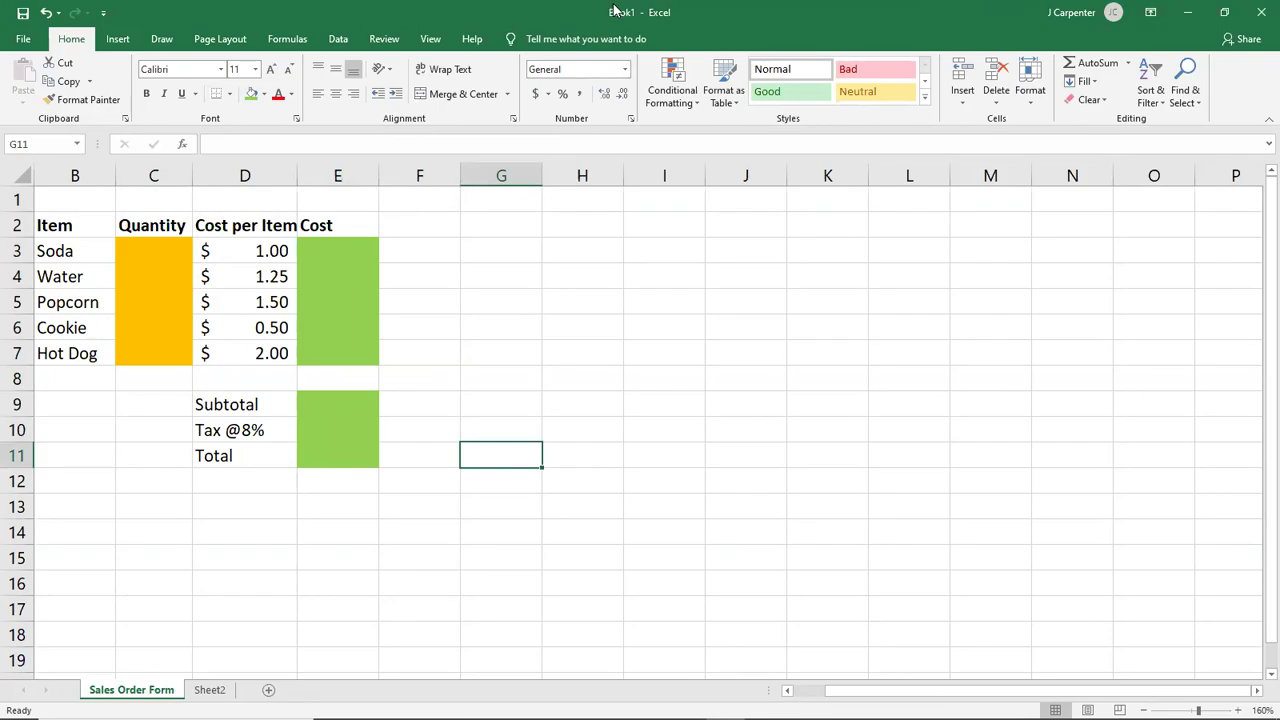
# Step: Place the workbook beside the e-textbook, compare the cell borders with Figure 0.4, and maximize the workbook again
pyautogui.press('super+Right')
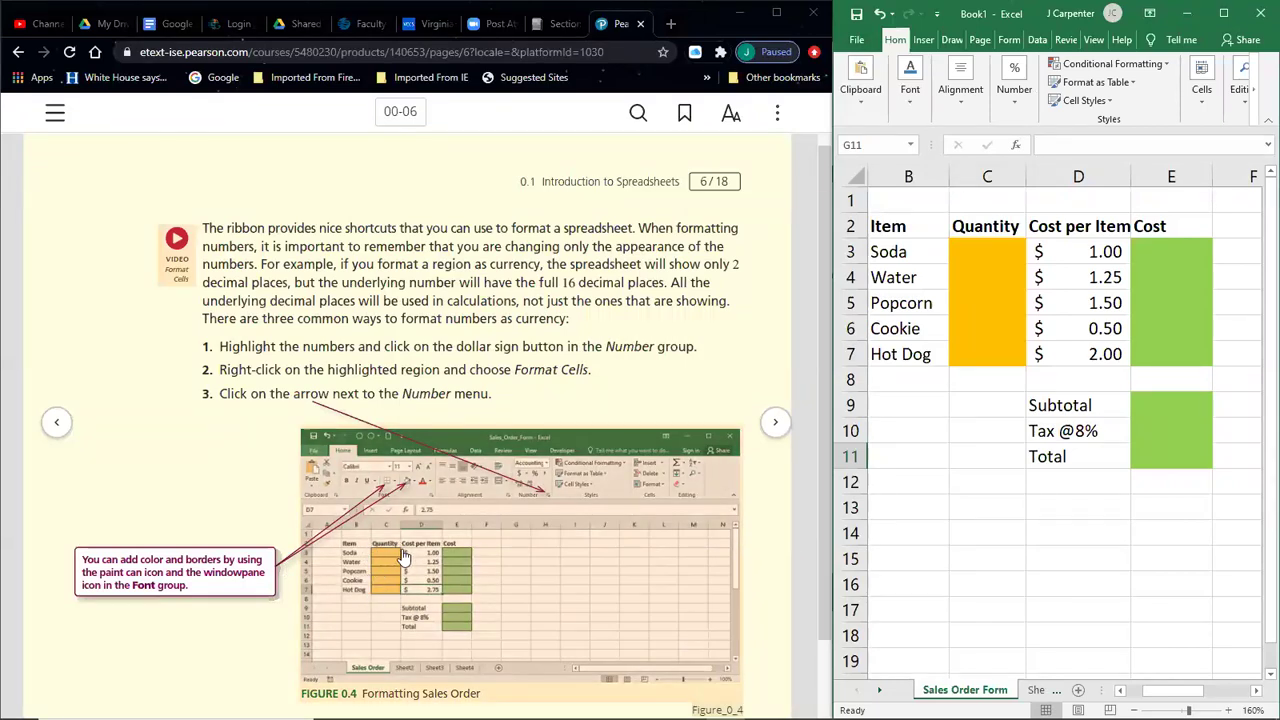
pyautogui.click(1007, 270)
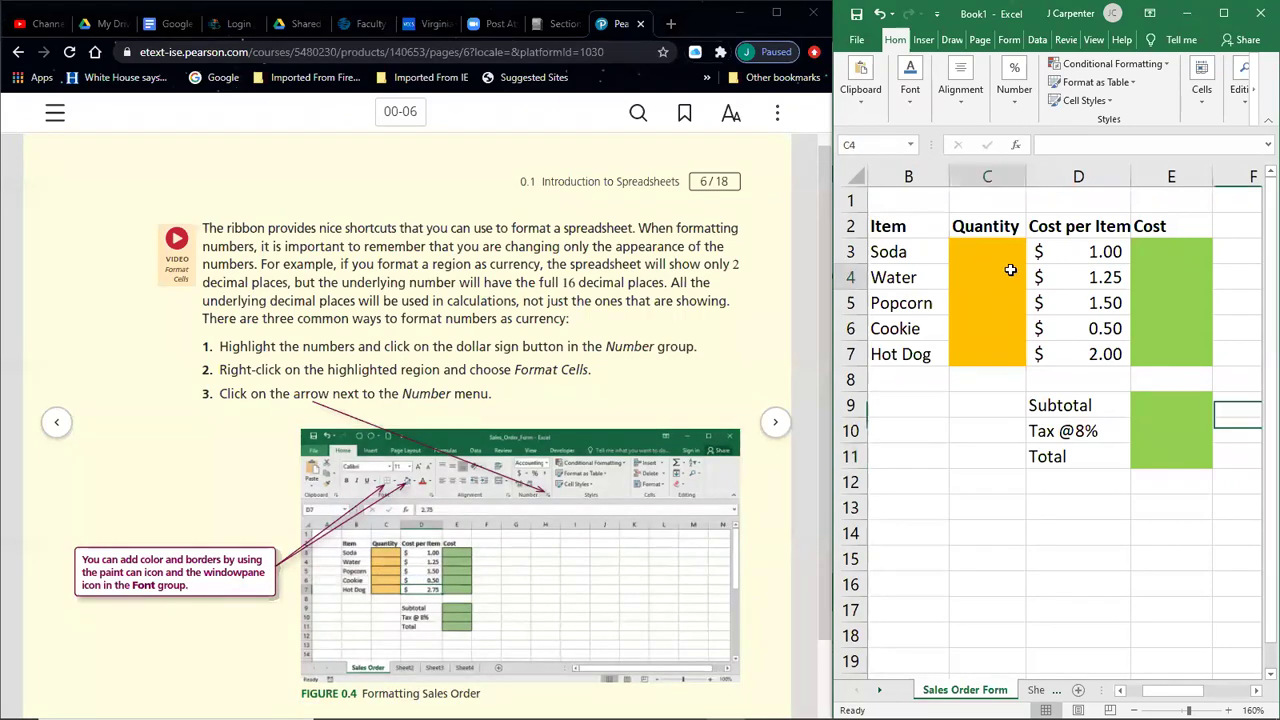
pyautogui.click(1030, 474)
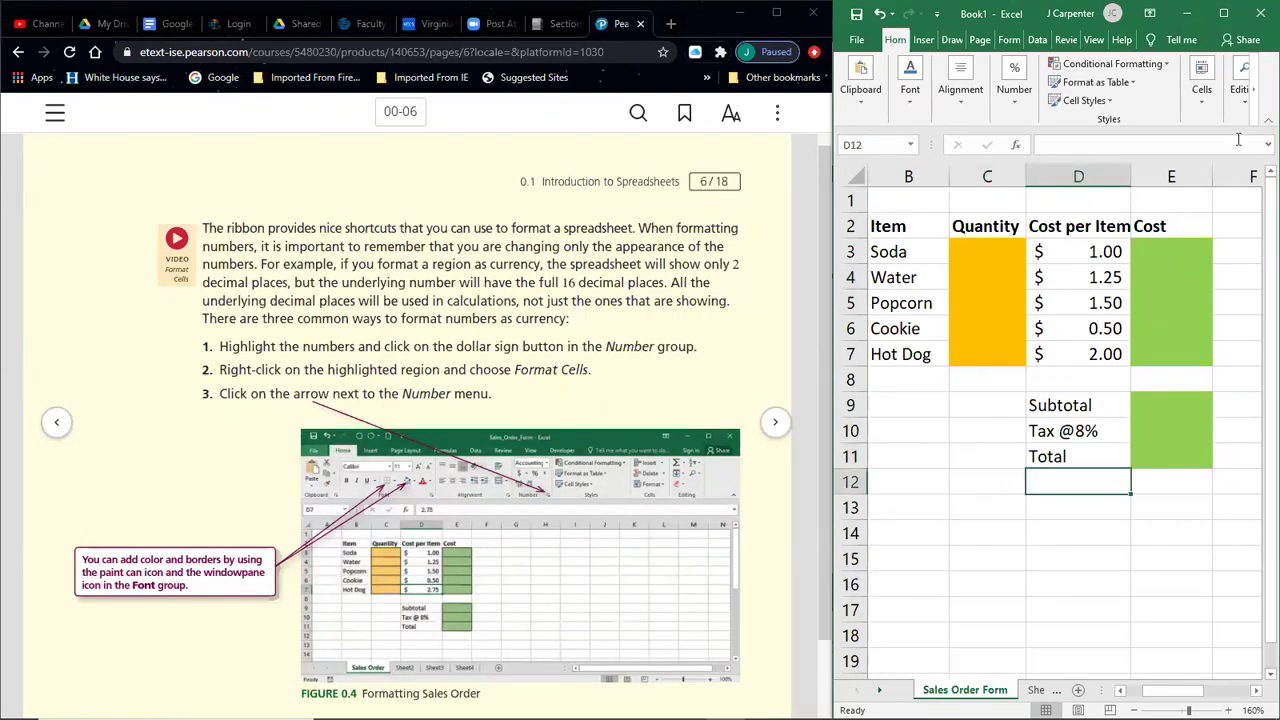
pyautogui.click(1223, 13)
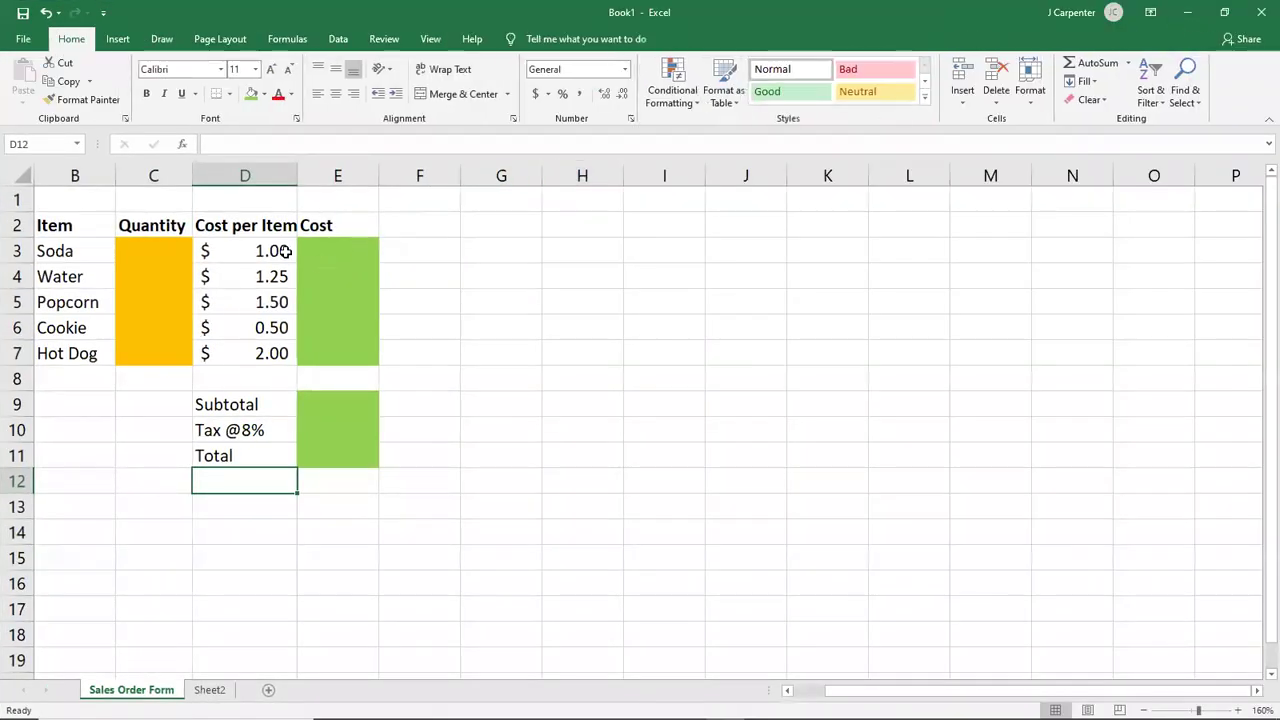
# Step: Apply All Borders to the Quantity cells C3:C7
pyautogui.moveTo(129, 243); pyautogui.dragTo(160, 351)
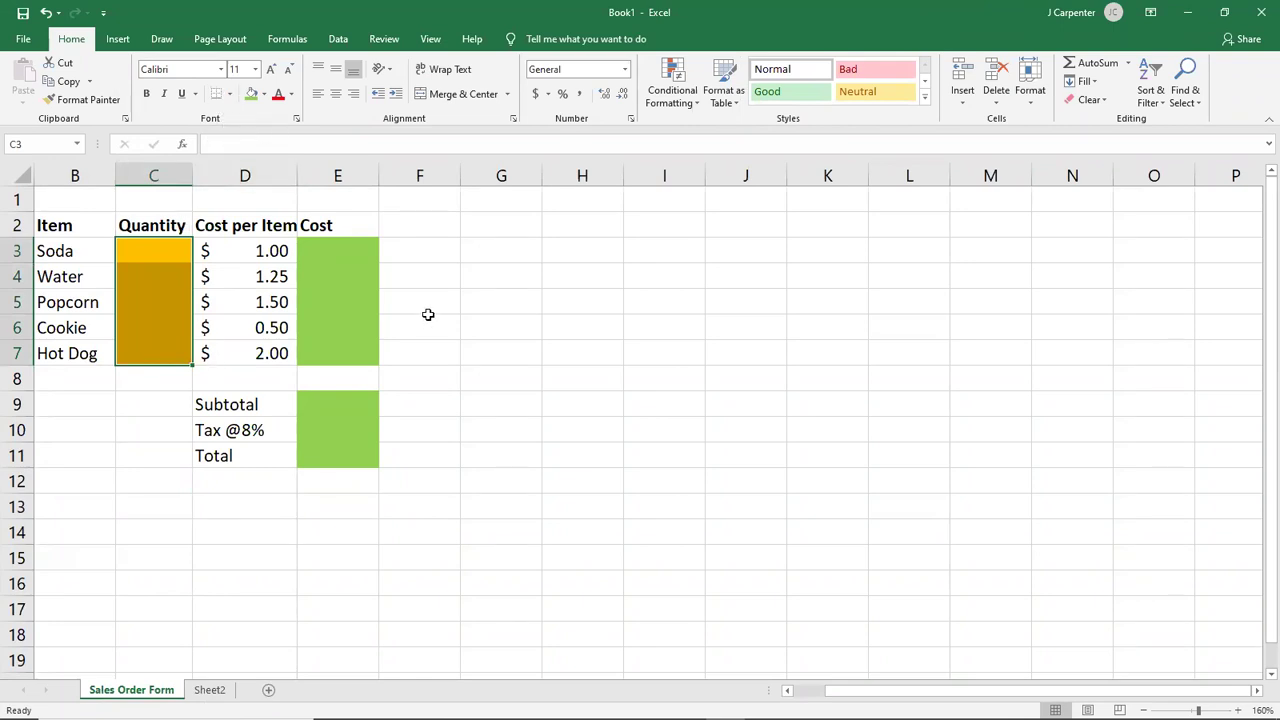
pyautogui.click(153, 396)
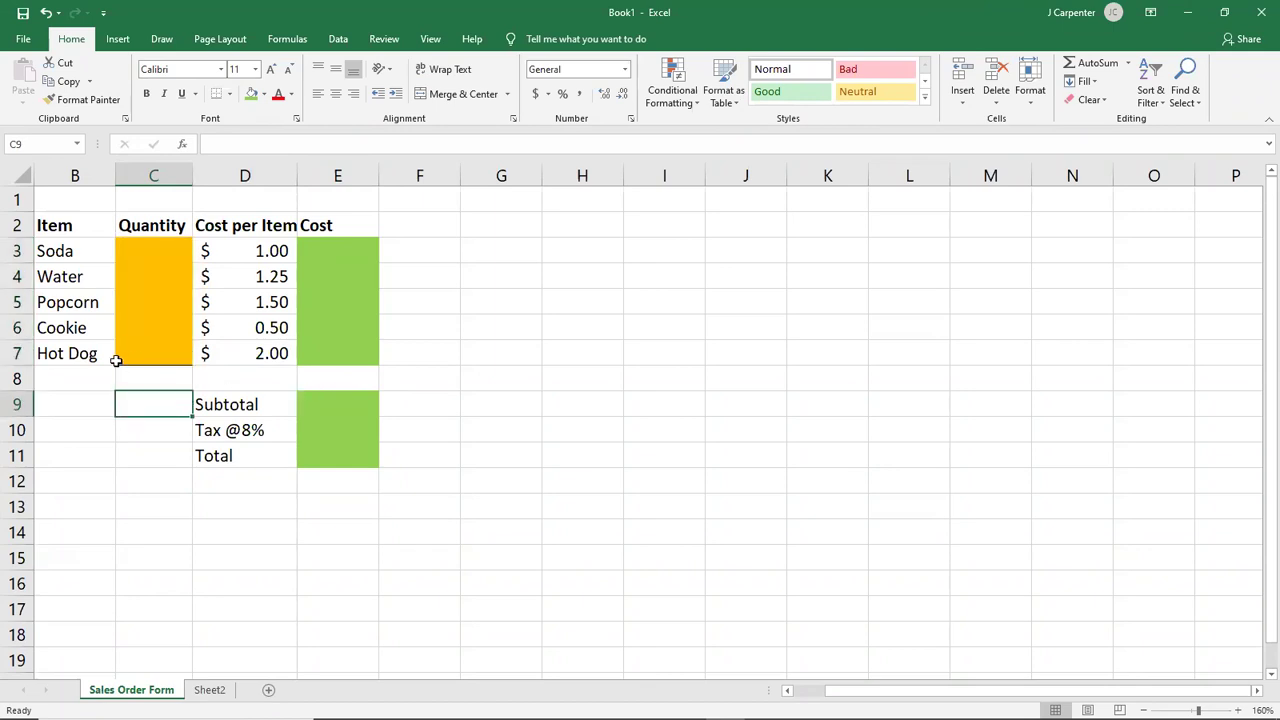
pyautogui.moveTo(149, 243); pyautogui.dragTo(163, 351)
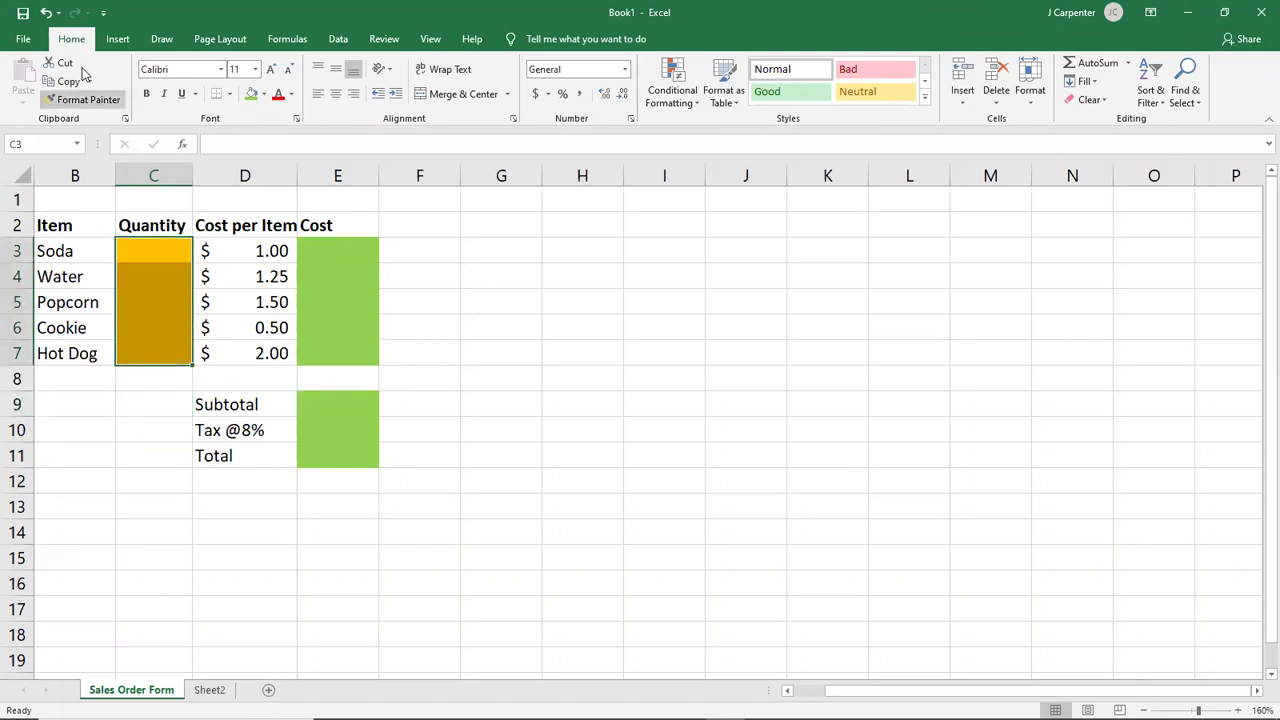
pyautogui.click(229, 94)
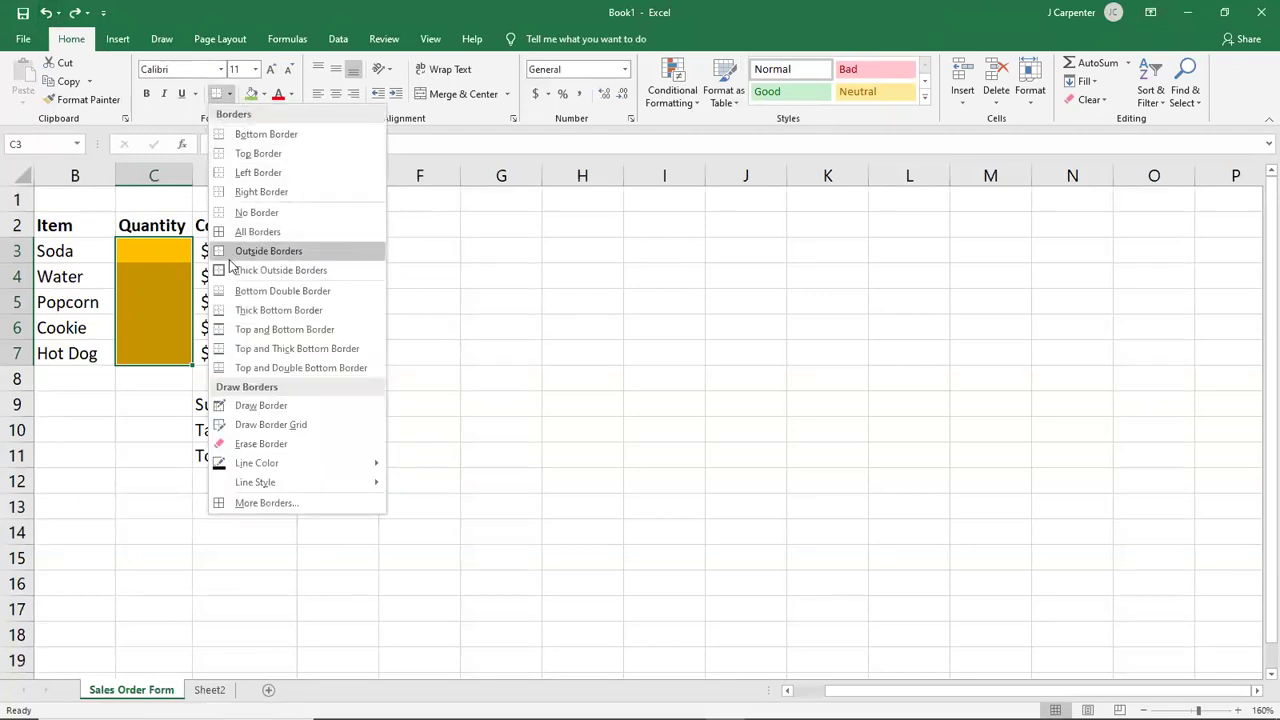
pyautogui.click(224, 236)
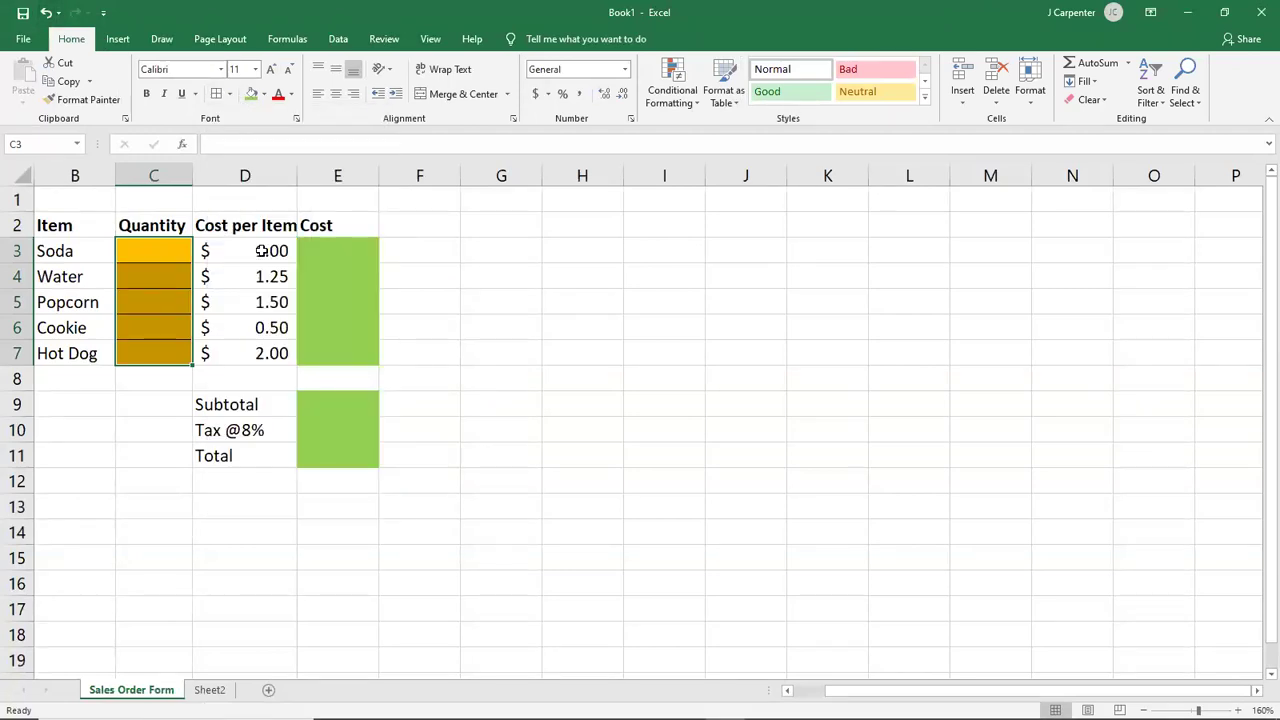
pyautogui.click(412, 284)
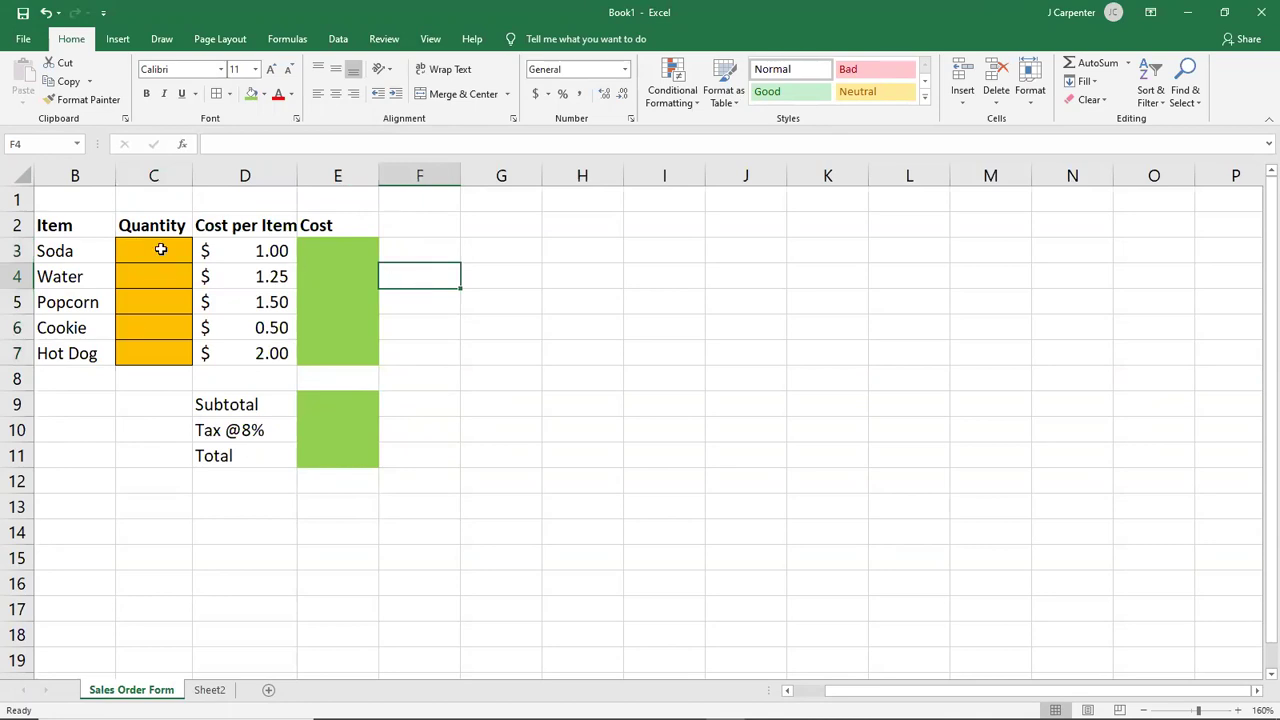
# Step: Apply All Borders to the green Cost cells E3:E7
pyautogui.click(229, 93)
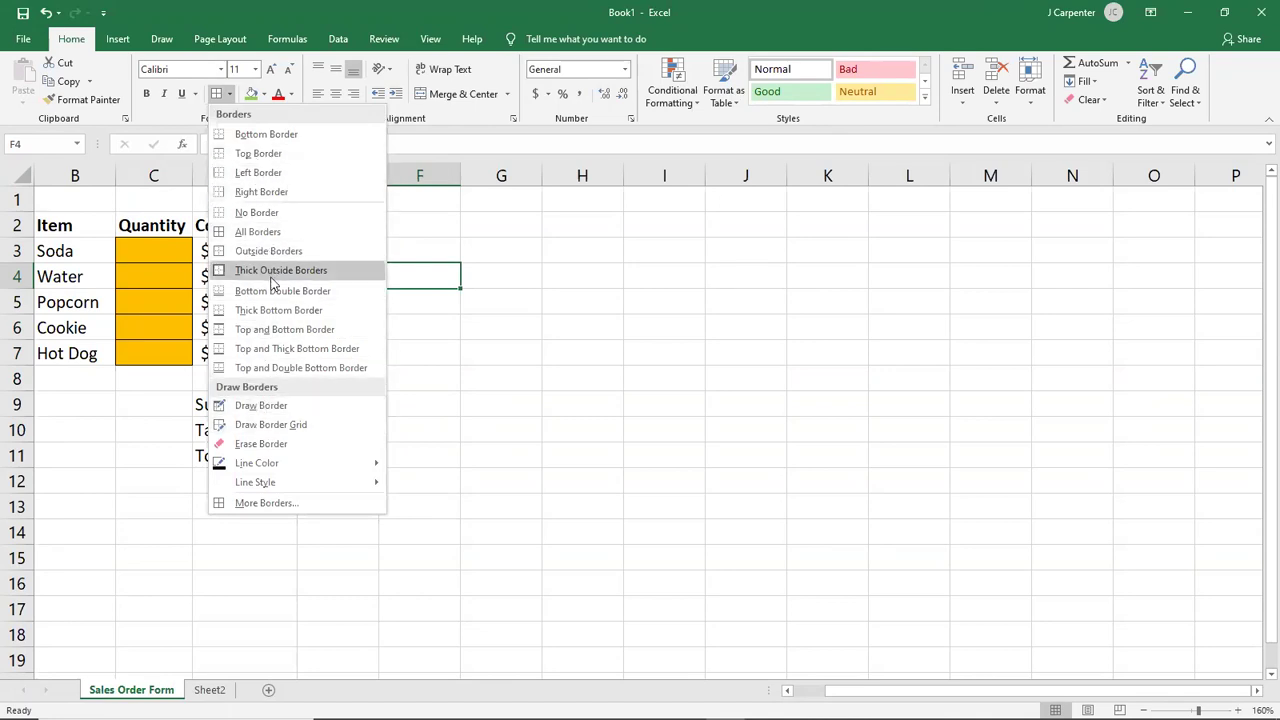
pyautogui.click(248, 233)
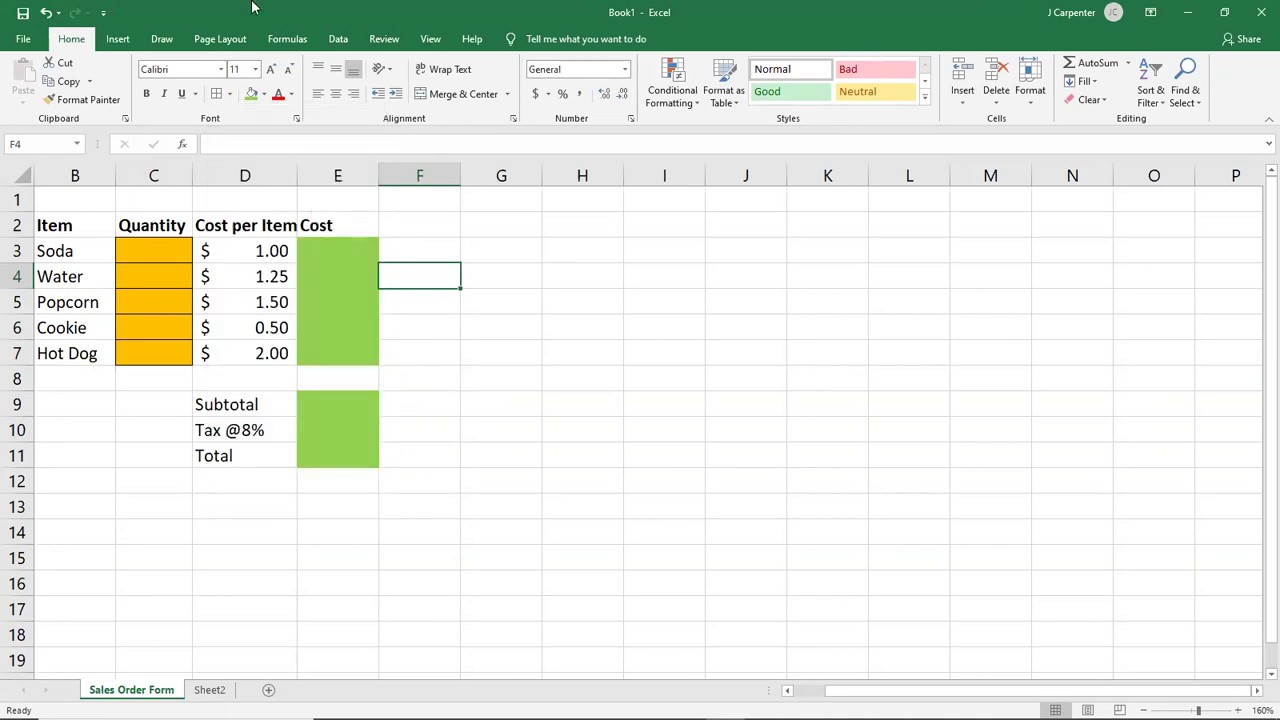
pyautogui.moveTo(308, 243); pyautogui.dragTo(317, 354)
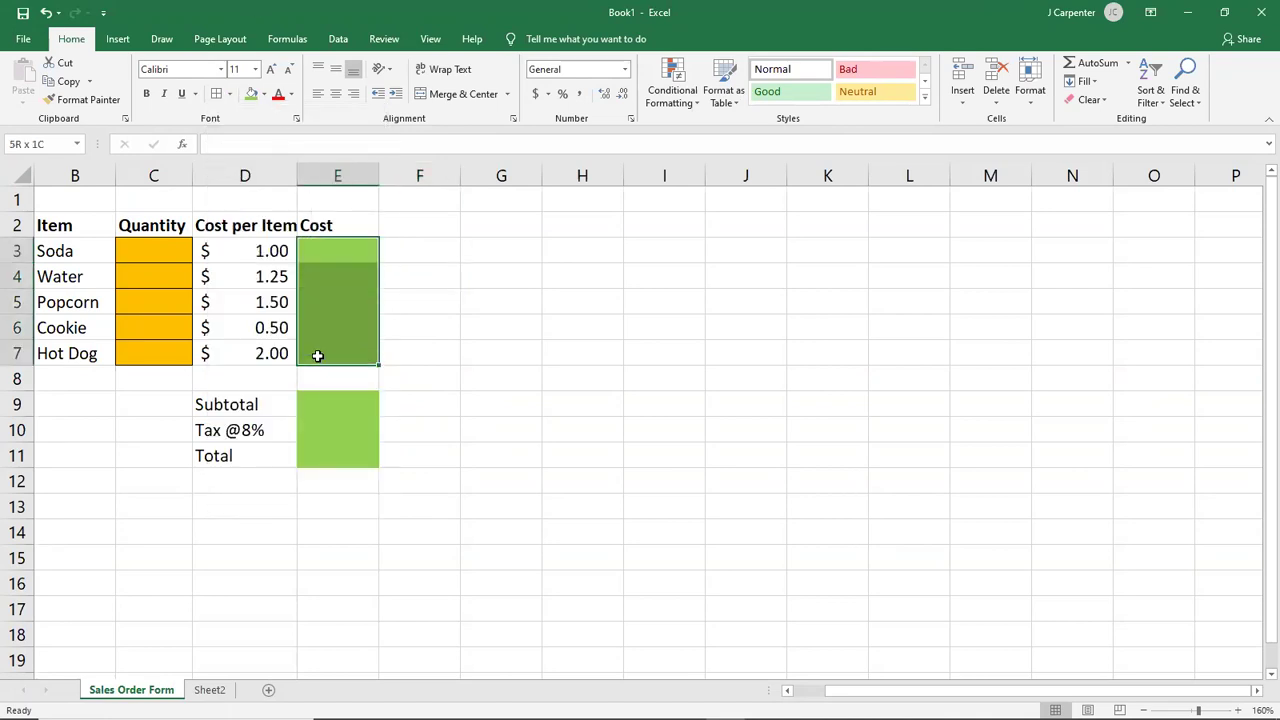
pyautogui.click(216, 94)
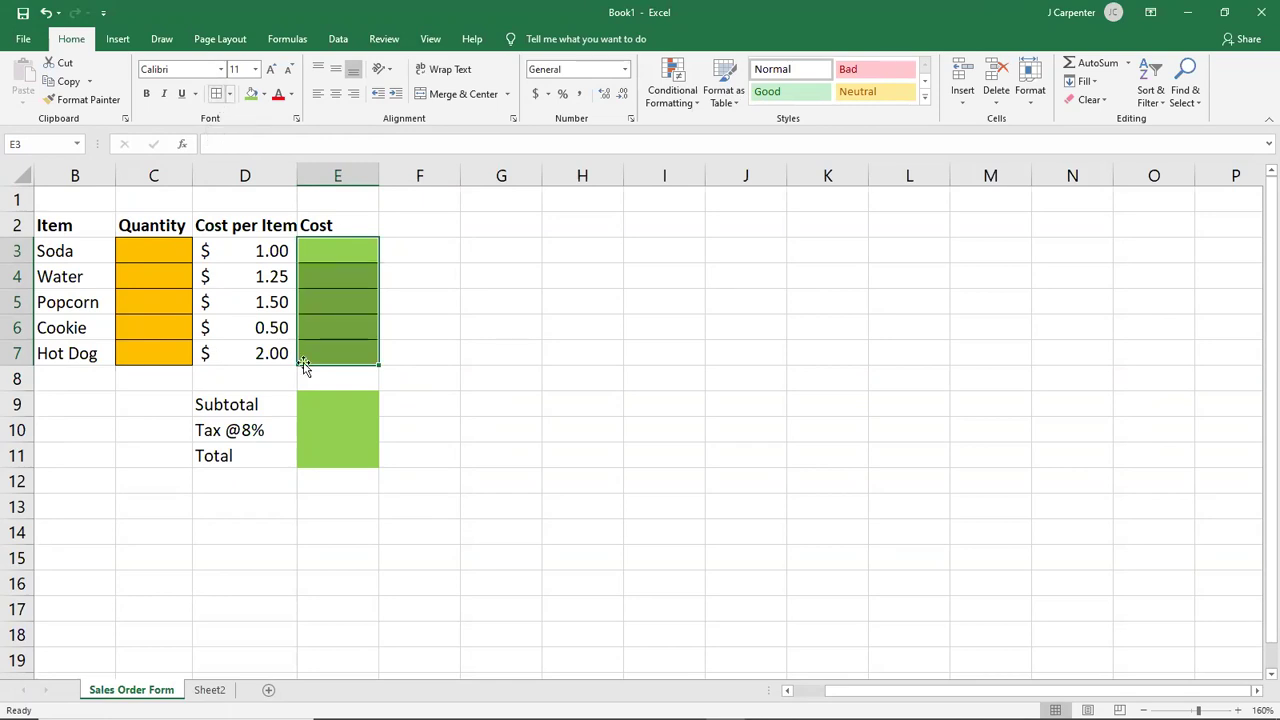
# Step: Apply All Borders to the green cells E9:E11 beside Subtotal, Tax and Total
pyautogui.moveTo(314, 395); pyautogui.dragTo(330, 460)
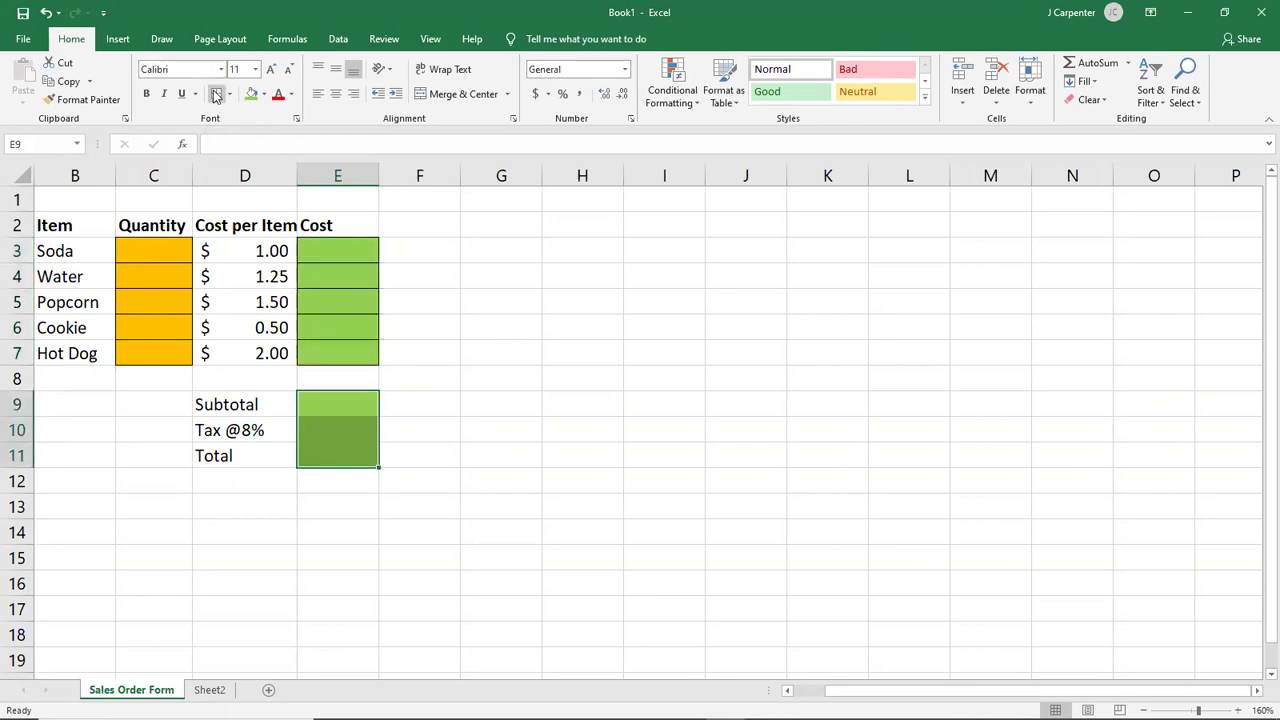
pyautogui.click(216, 94)
pyautogui.click(473, 238)
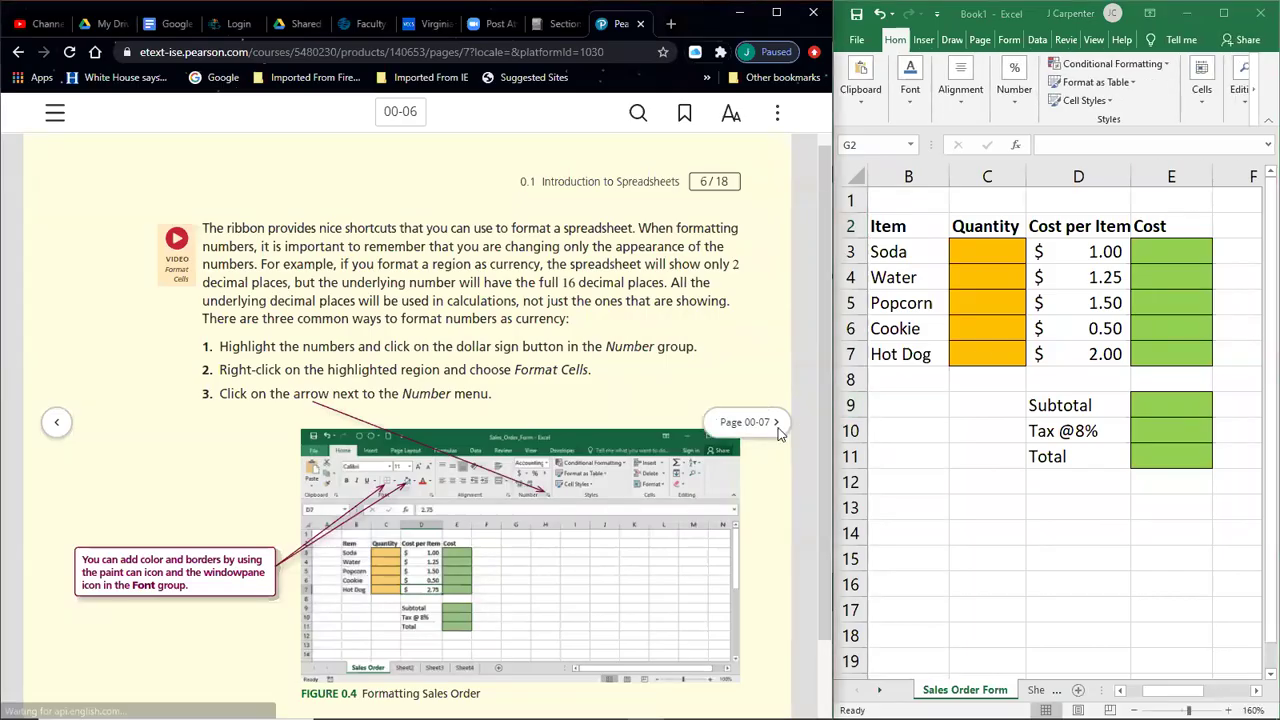
# Step: Switch to the e-textbook beside the workbook and advance to page 00-07 on entering formulas
pyautogui.click(779, 434)
pyautogui.scroll(-1, 659, 258)
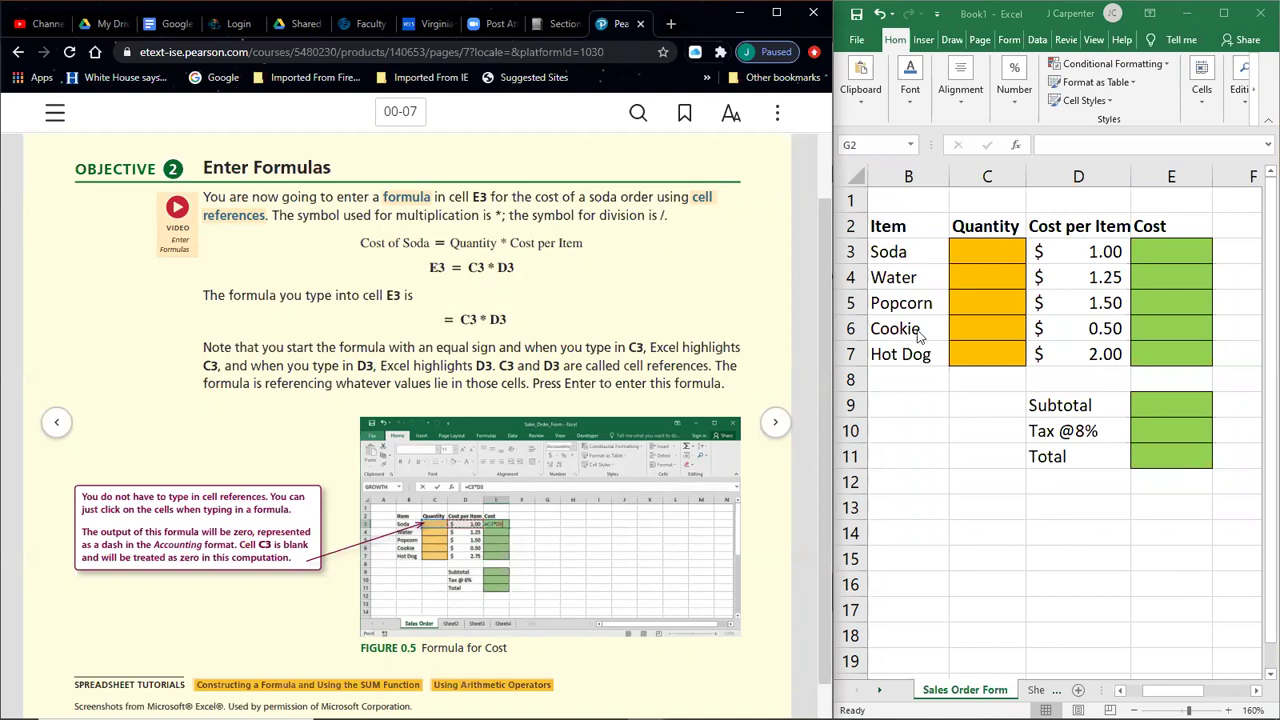
# Step: Enter 7 as the Soda quantity in C3 and 7 as its cost in E3
pyautogui.click(985, 245)
pyautogui.click(1015, 257)
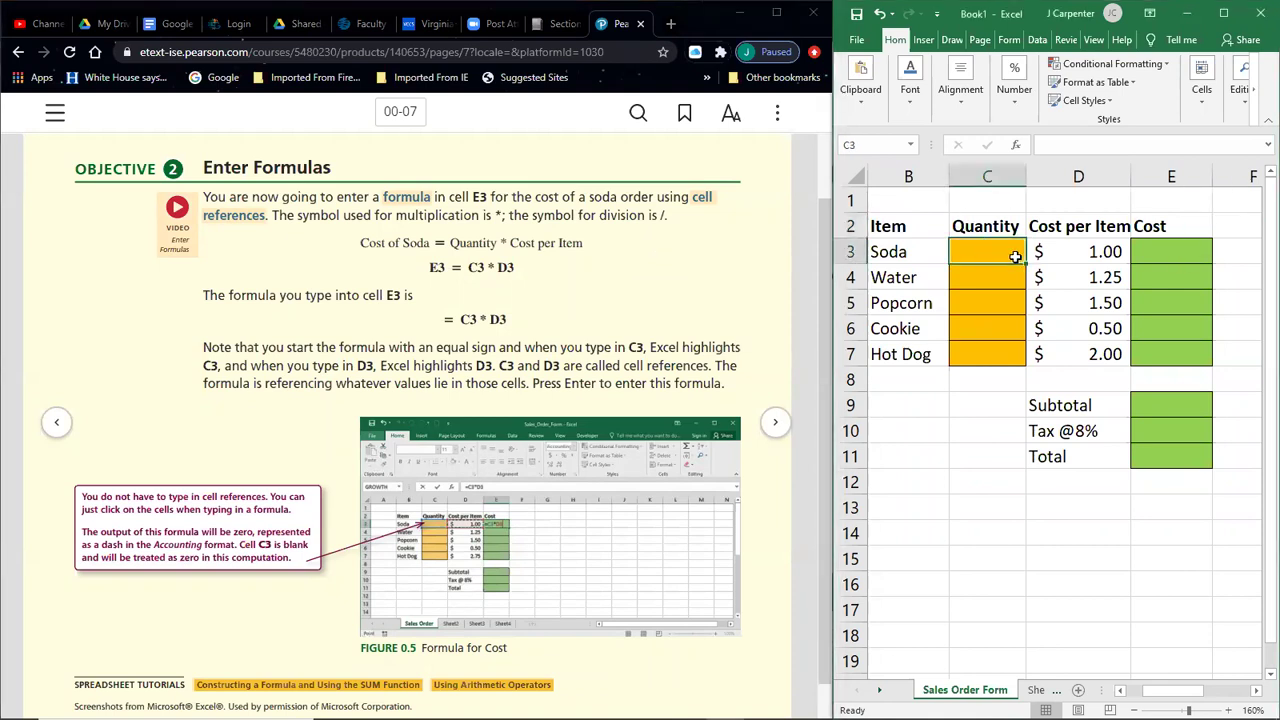
pyautogui.write('7')
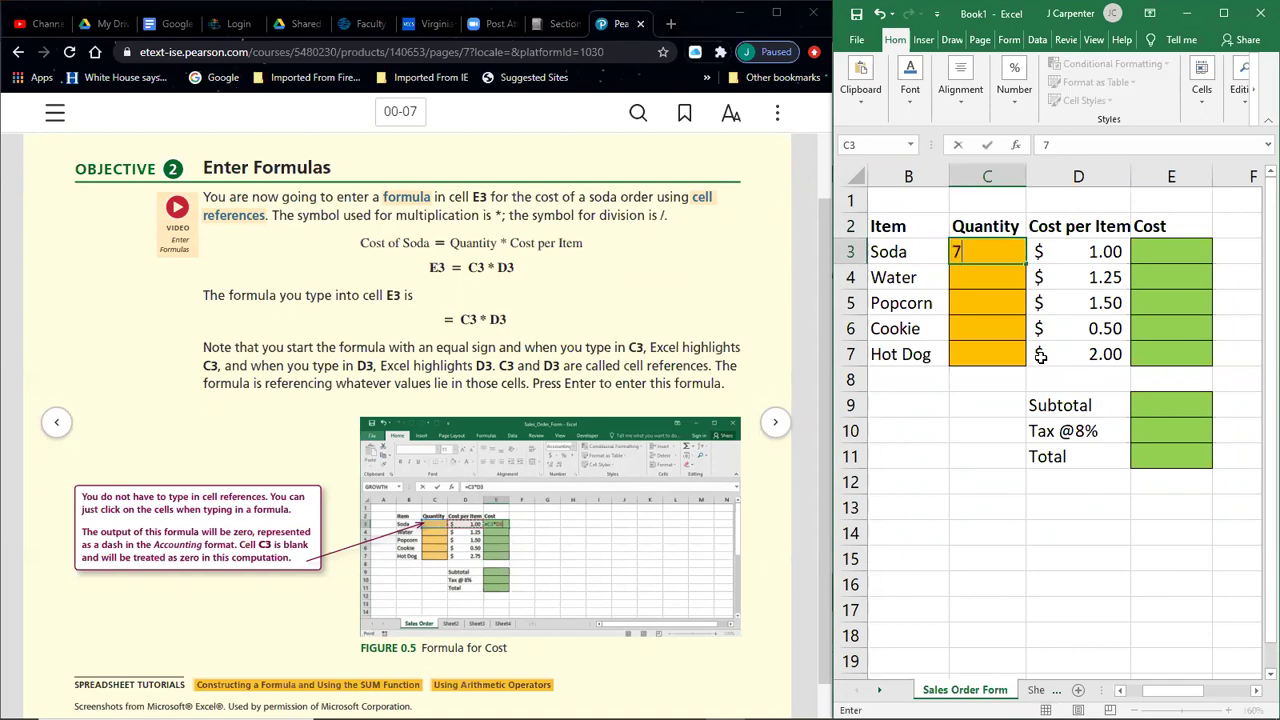
pyautogui.click(1143, 250)
pyautogui.write('7')
pyautogui.press('Return')
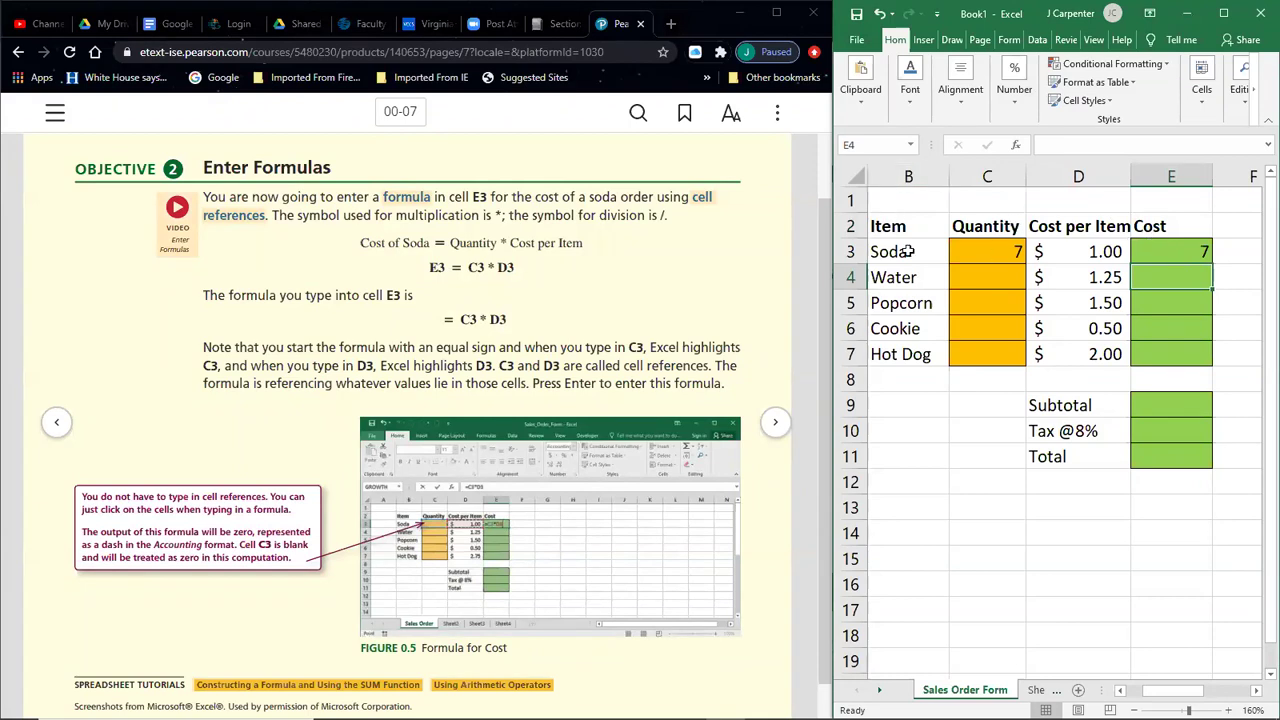
# Step: Change both the Soda quantity in C3 and the Soda cost in E3 to 5
pyautogui.click(990, 251)
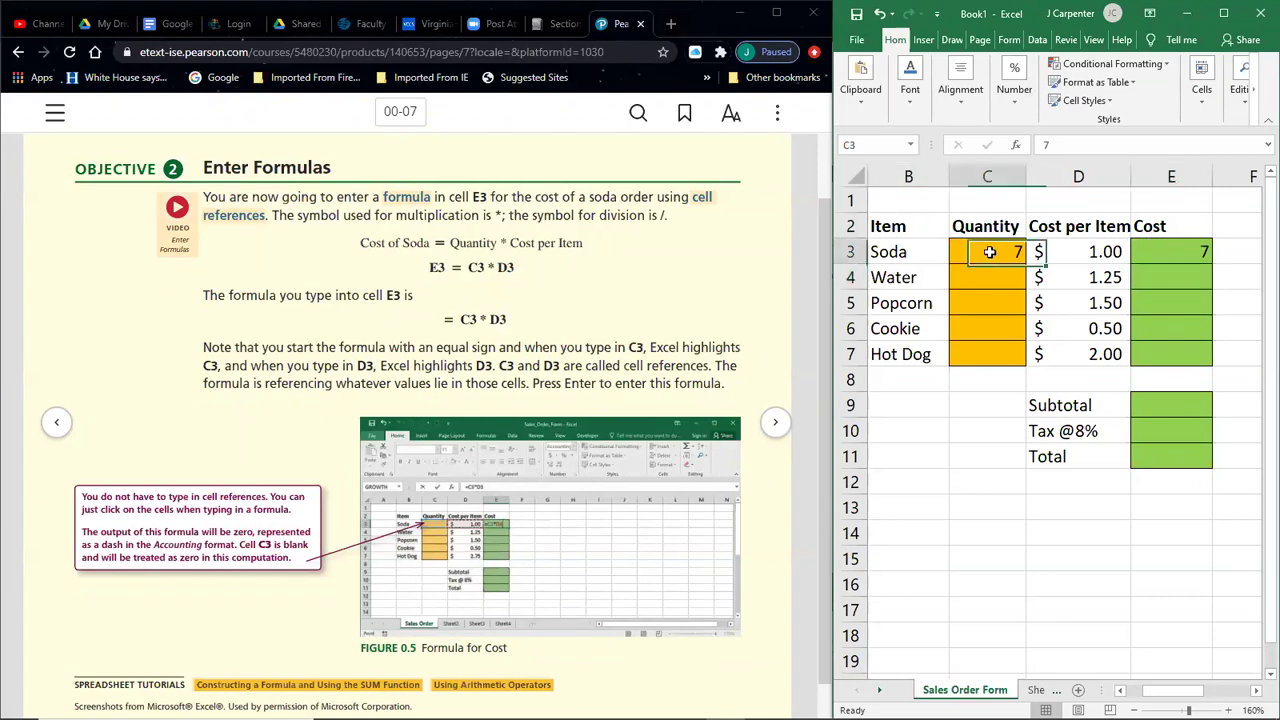
pyautogui.write('5')
pyautogui.click(1198, 250)
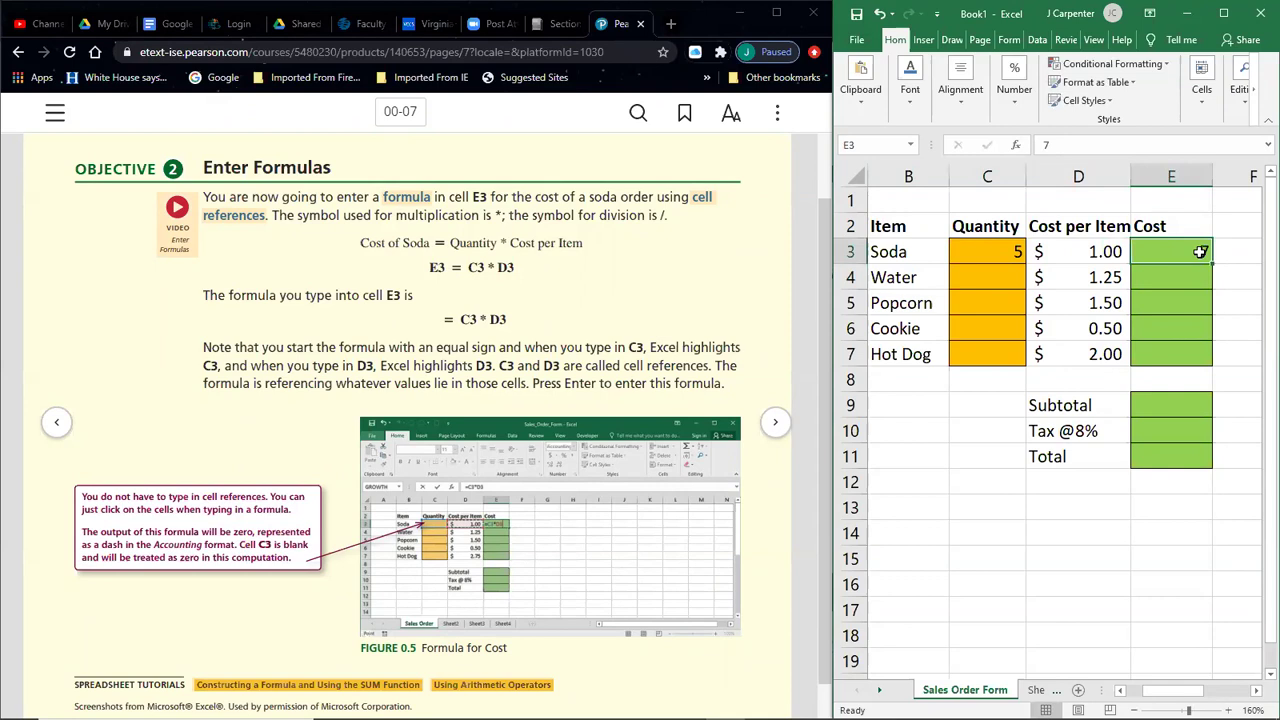
pyautogui.write('5')
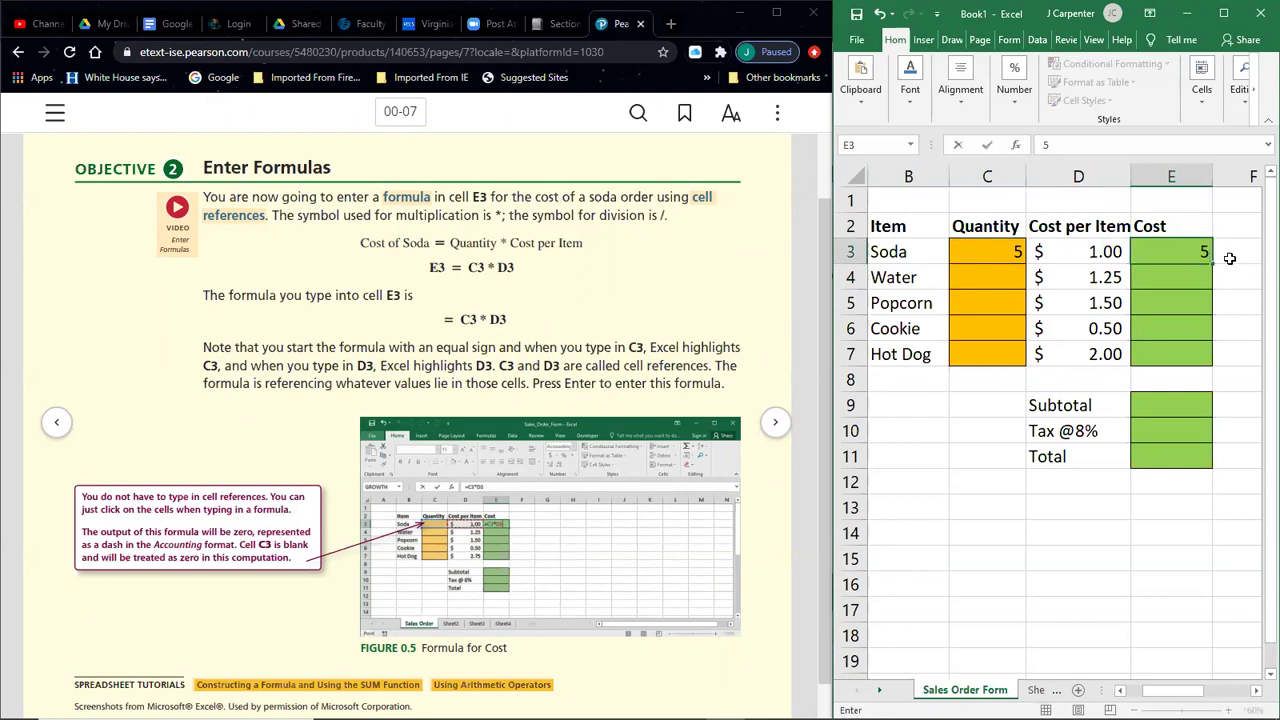
pyautogui.press('Return')
# Step: Change both the Soda quantity in C3 and the Soda cost in E3 to 100
pyautogui.click(1000, 252)
pyautogui.write('100')
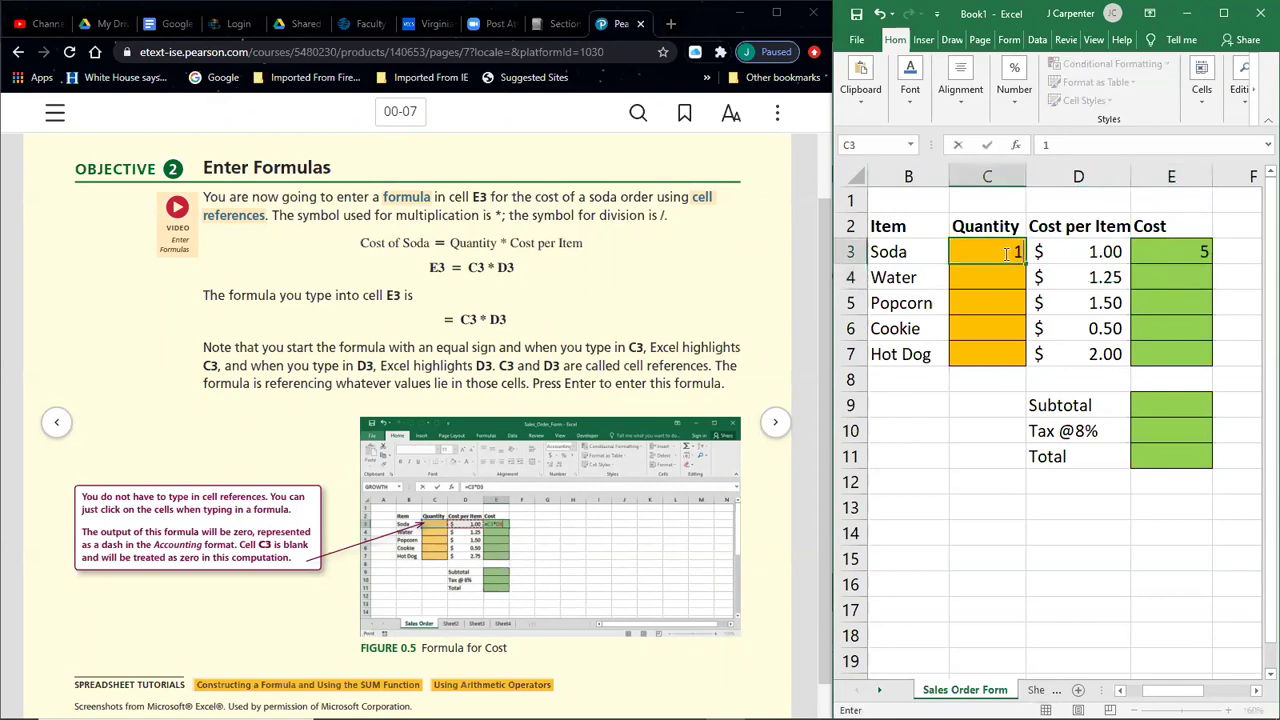
pyautogui.click(1154, 257)
pyautogui.write('100')
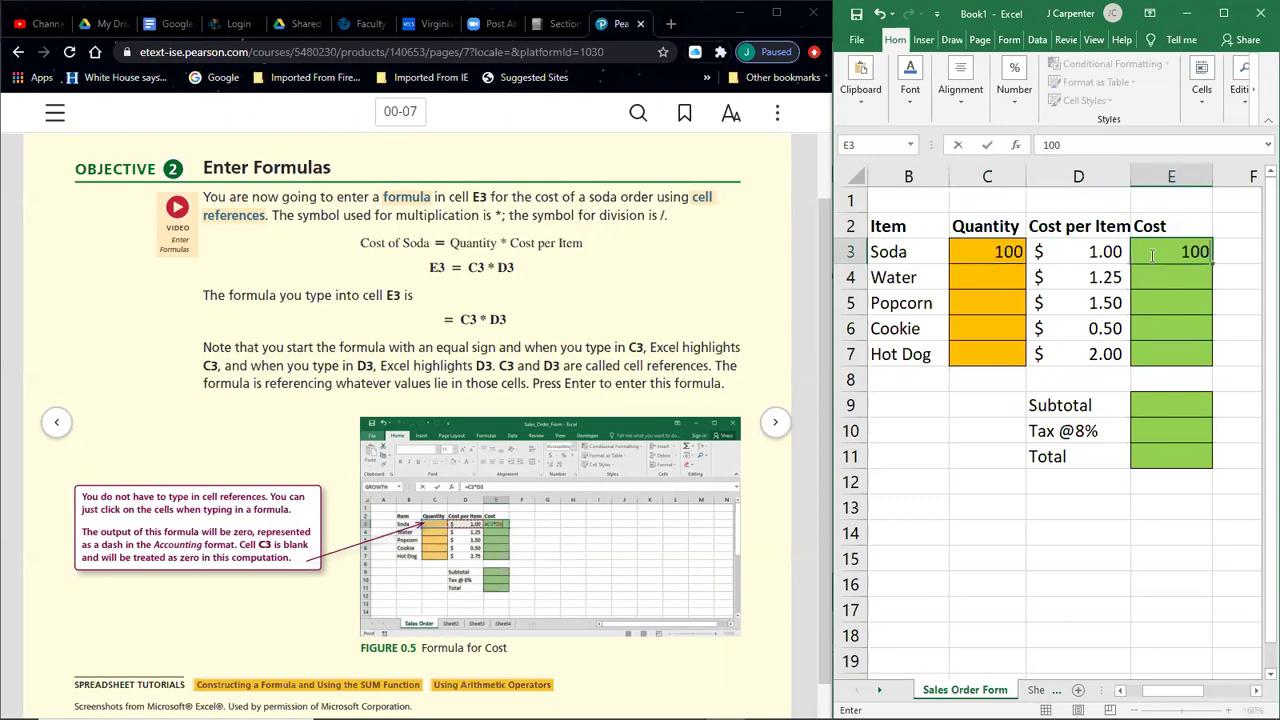
pyautogui.press('Return')
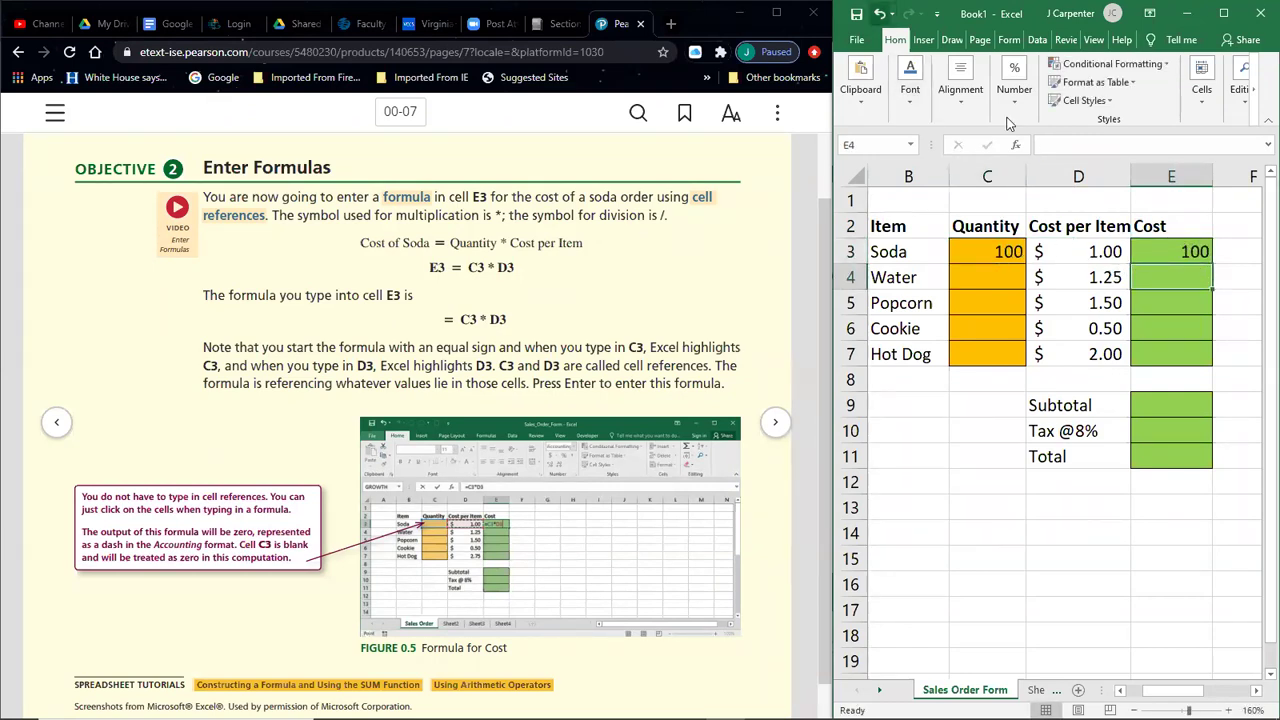
# Step: Clear the trial values from the Soda quantity cell C3 and the Soda cost cell E3
pyautogui.click(991, 249)
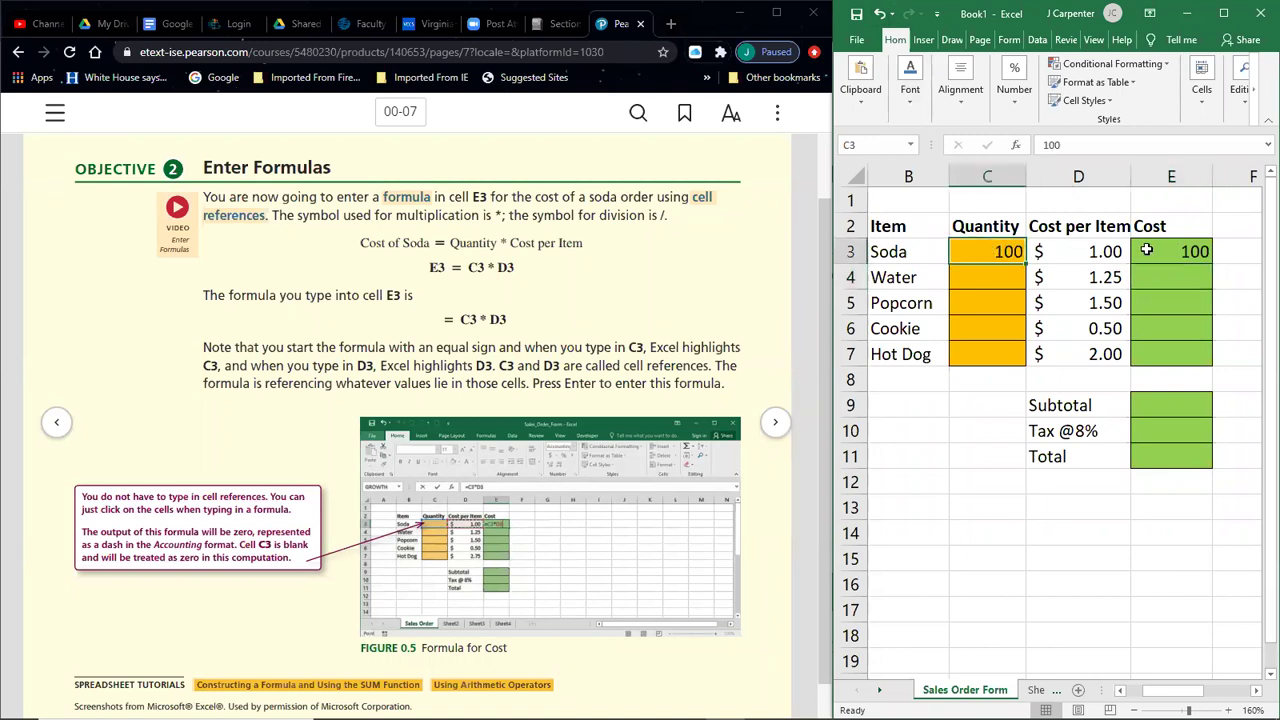
pyautogui.press('Delete')
pyautogui.click(1164, 253)
pyautogui.press('Delete')
# Step: Enter 5 as a trial Soda quantity in C3, select E3, and erase the quantity again
pyautogui.click(975, 249)
pyautogui.write('5')
pyautogui.click(1150, 251)
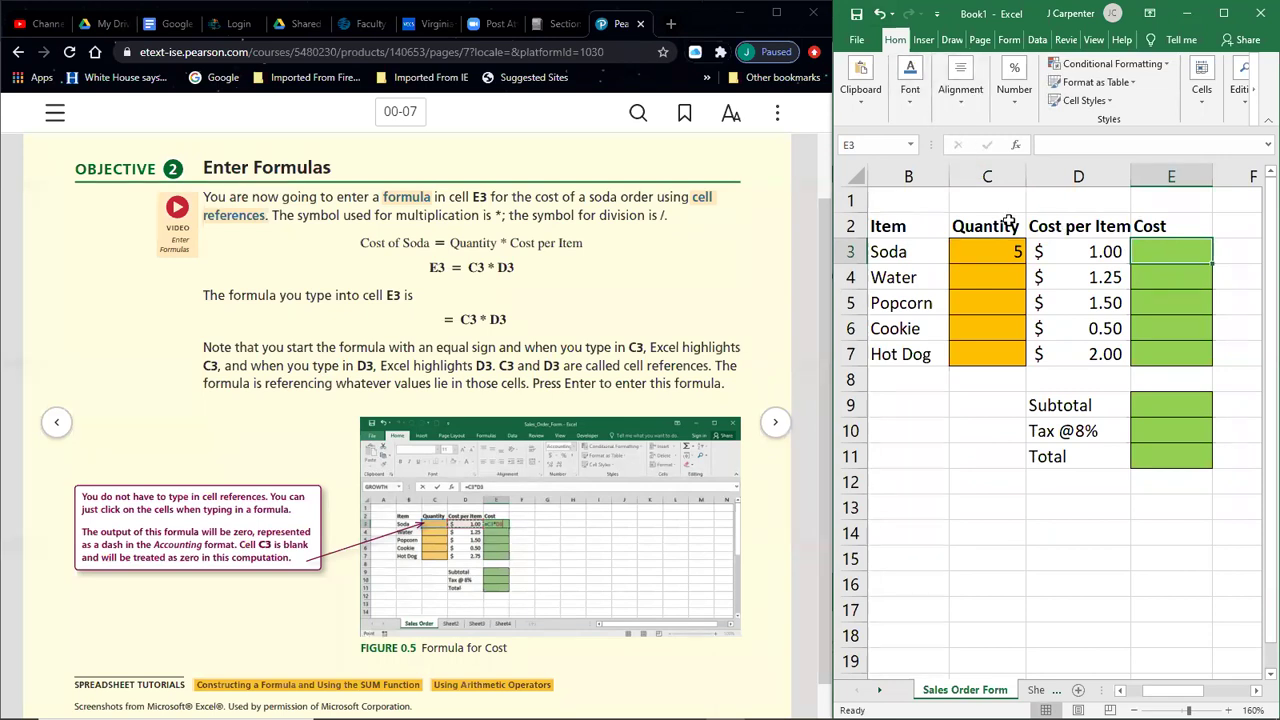
pyautogui.click(995, 253)
pyautogui.press('BackSpace')
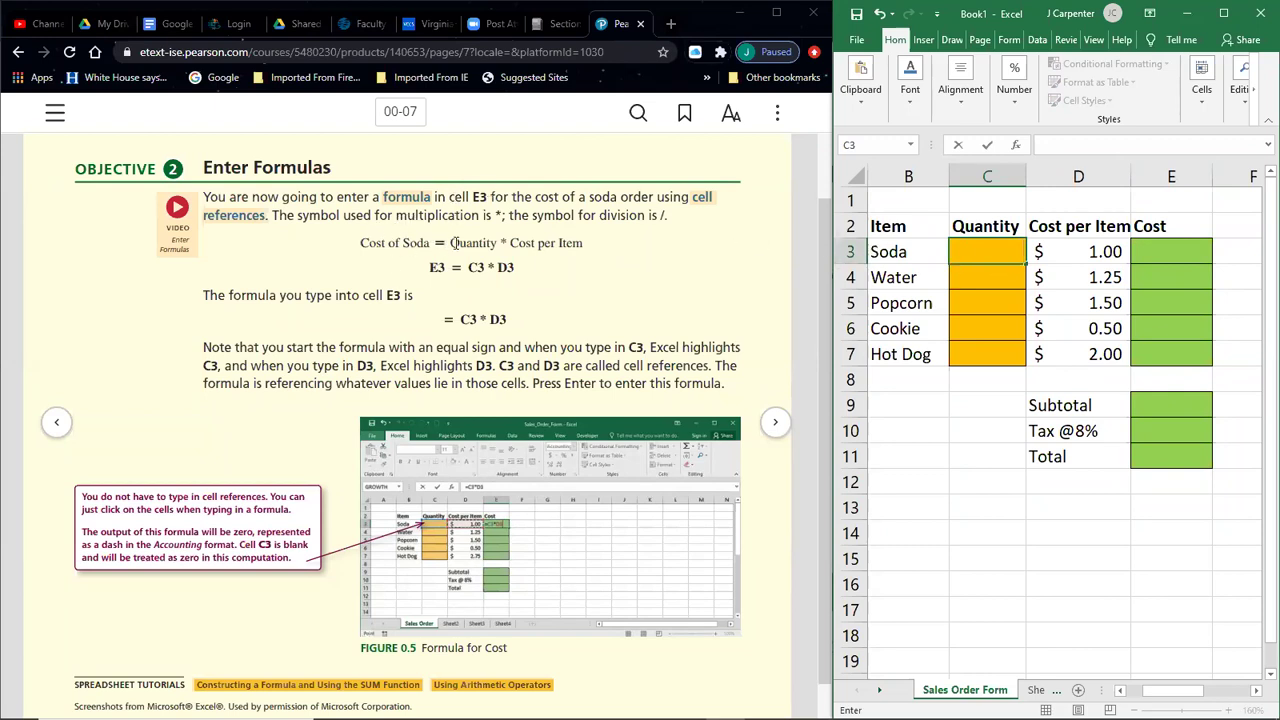
# Step: Highlight the equation "Cost of Soda = Quantity * Cost per Item" in the e-textbook to examine it, and deselect it
pyautogui.moveTo(451, 243); pyautogui.dragTo(582, 245)
pyautogui.click(587, 244)
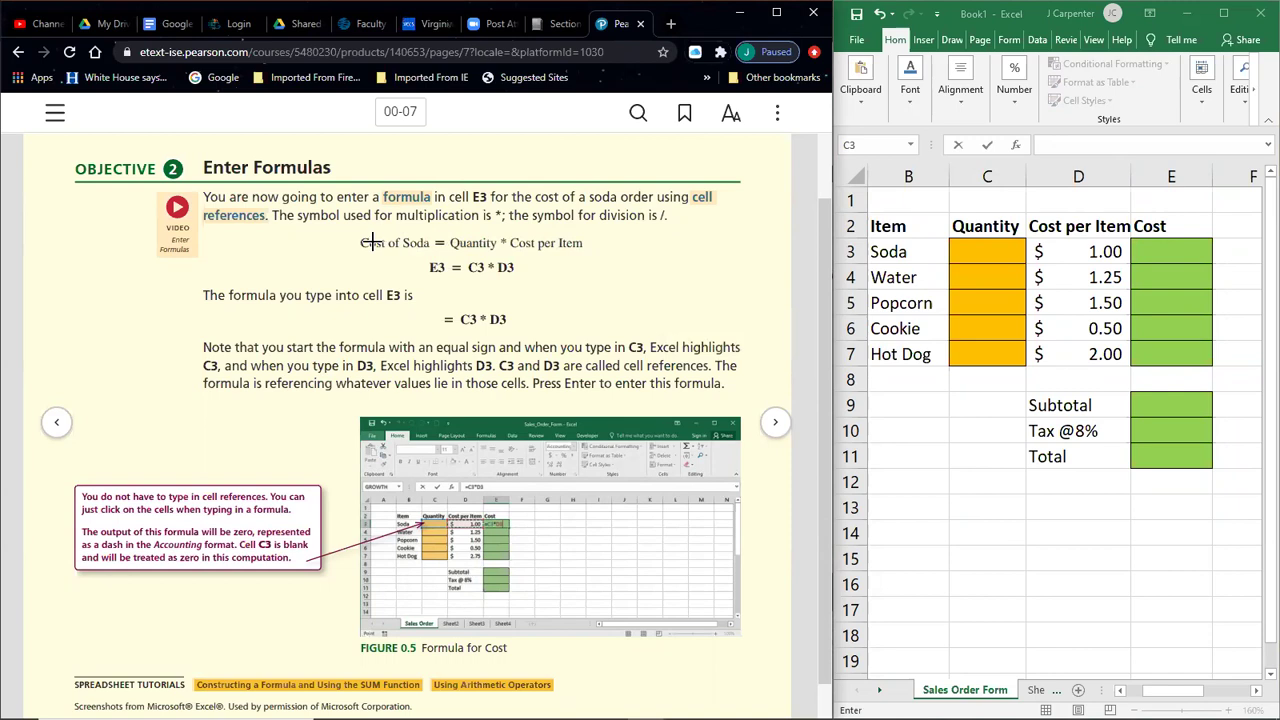
pyautogui.moveTo(360, 243); pyautogui.dragTo(587, 243)
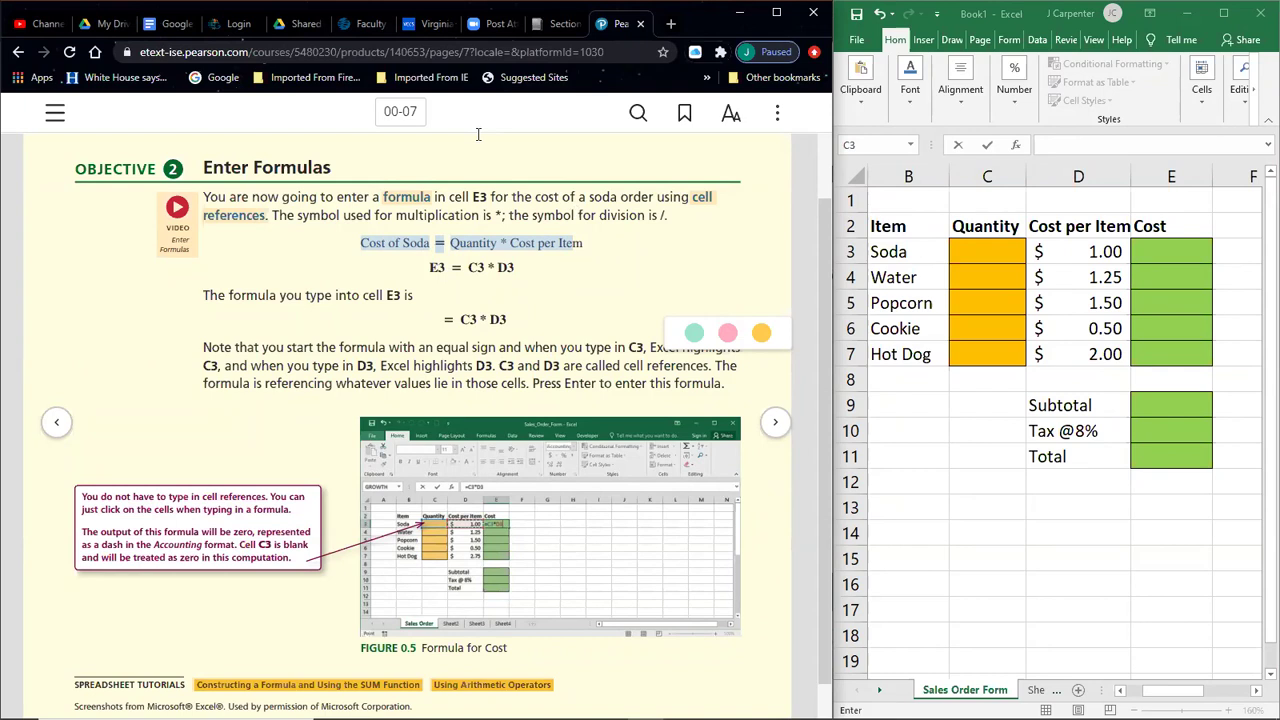
pyautogui.click(467, 224)
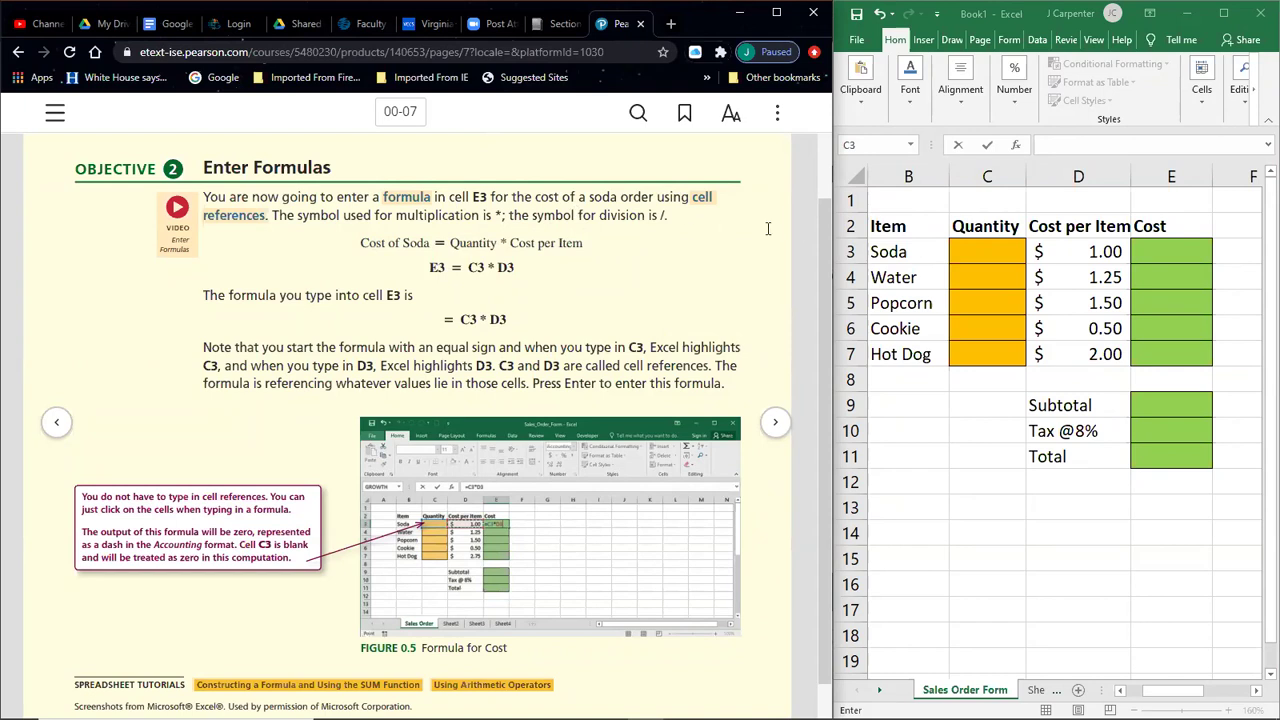
# Step: Go through the Quantity and Cost per Item cells row by row from Soda to Cookie to examine the multiplication pairs
pyautogui.click(978, 248)
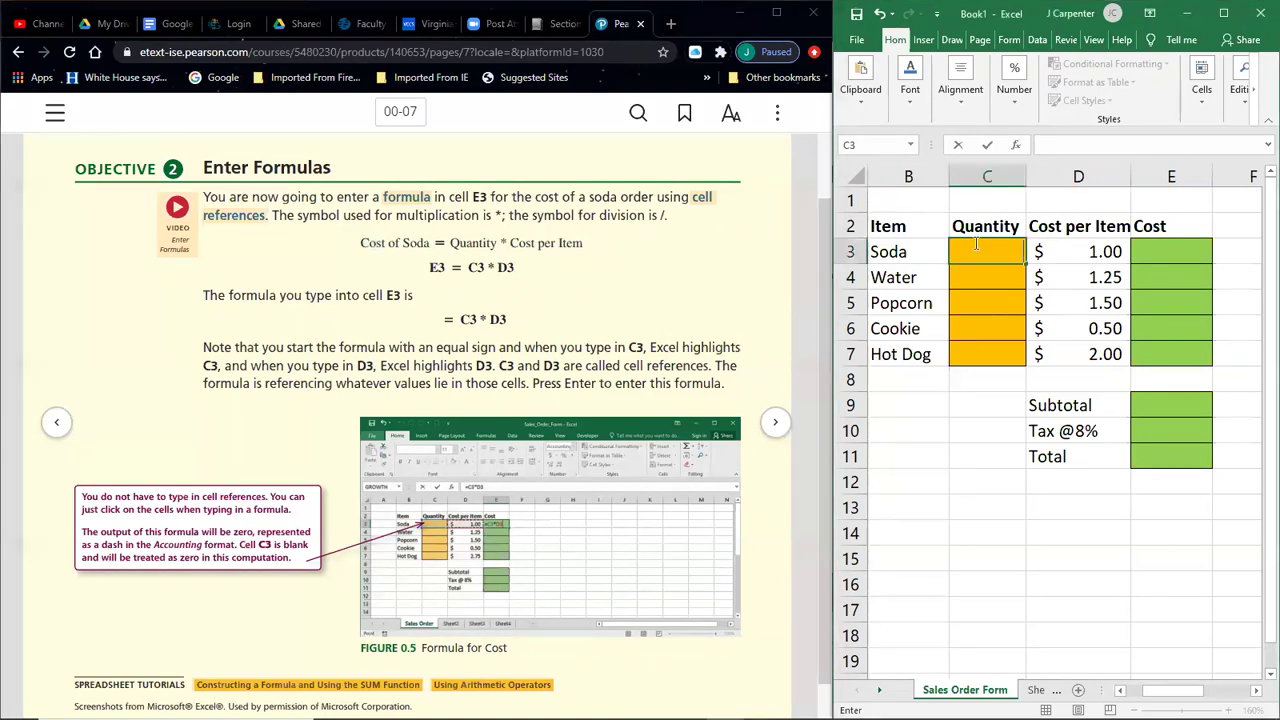
pyautogui.click(1088, 251)
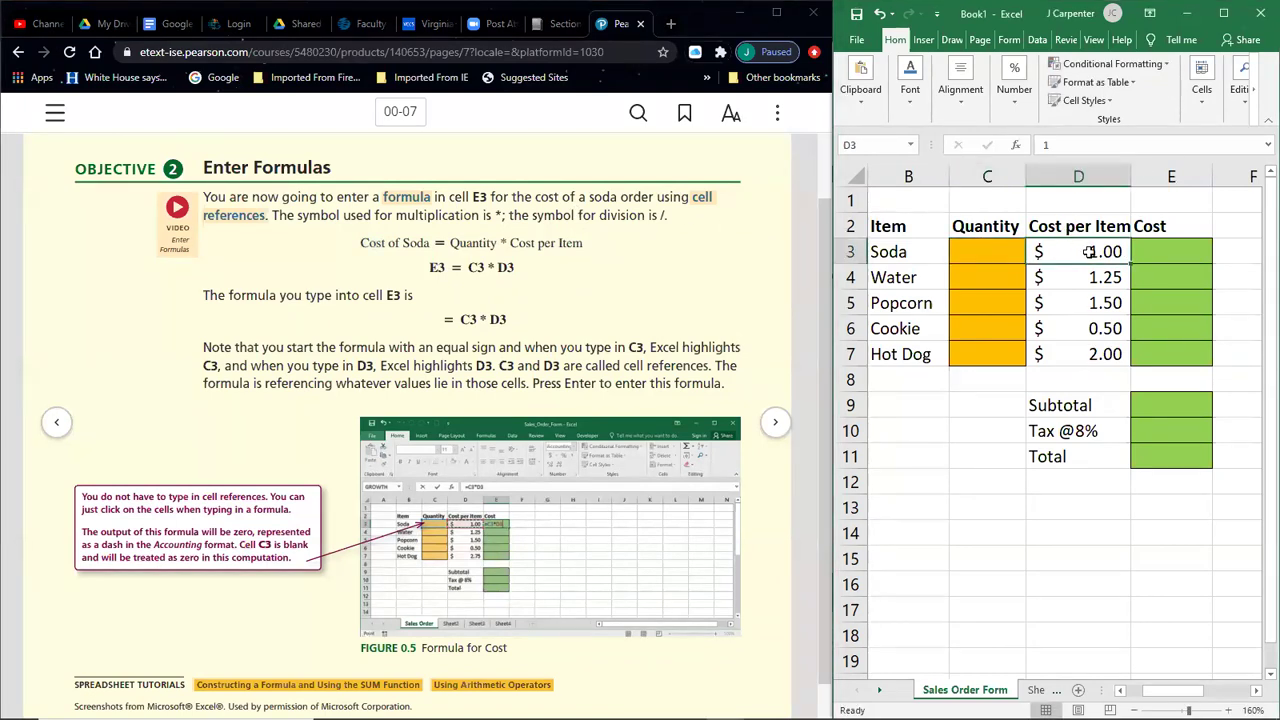
pyautogui.click(983, 277)
pyautogui.click(1086, 278)
pyautogui.click(991, 307)
pyautogui.click(1060, 306)
pyautogui.click(990, 328)
pyautogui.click(1065, 329)
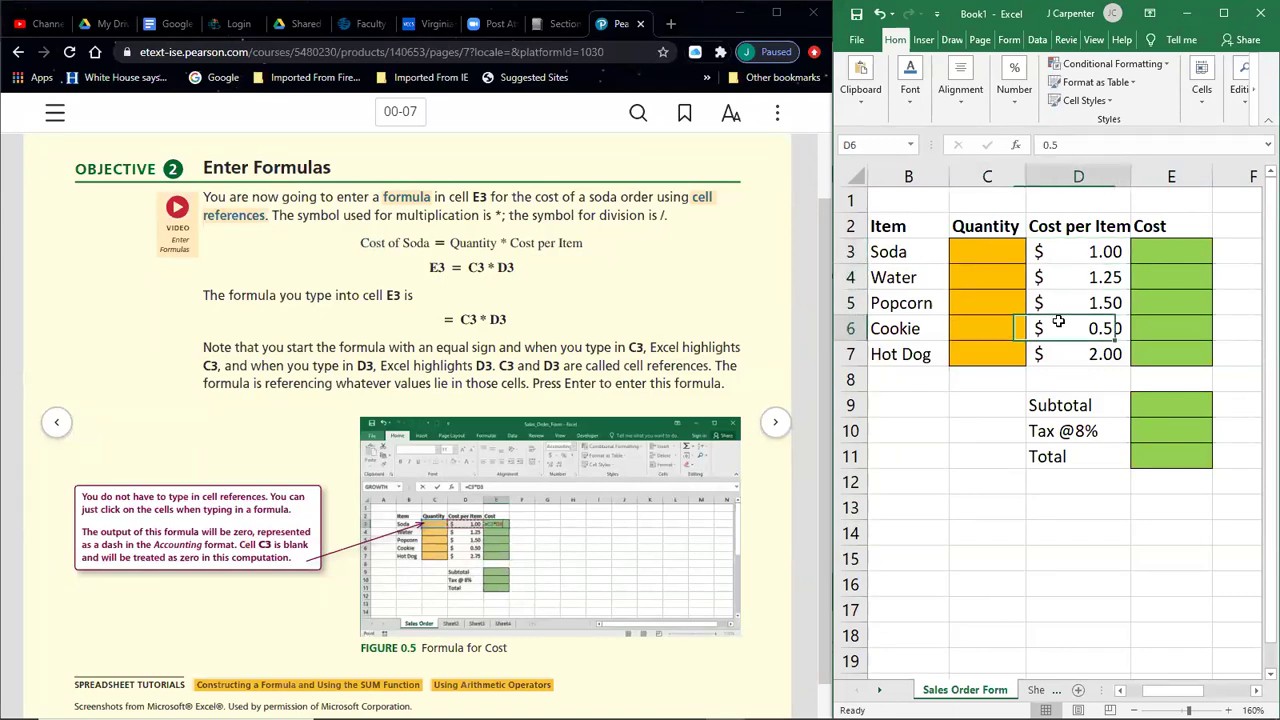
# Step: Enter 2 as the Water quantity in C4 and the formula =C4*D4 as its cost in E4
pyautogui.click(994, 277)
pyautogui.write('2')
pyautogui.press('Return')
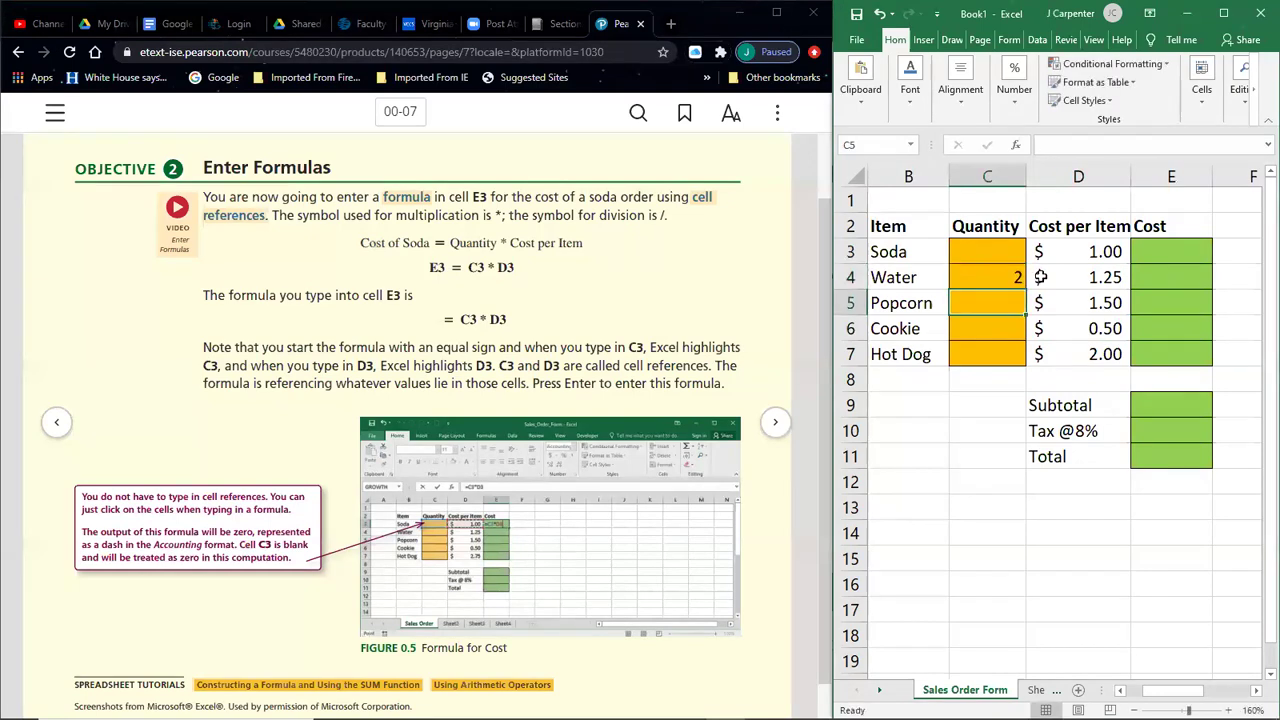
pyautogui.click(1149, 283)
pyautogui.write('=C4*D4')
pyautogui.press('Return')
# Step: Erase the trial entries from the Water cost cell E4 and the Water quantity cell C4
pyautogui.click(1148, 283)
pyautogui.press('BackSpace')
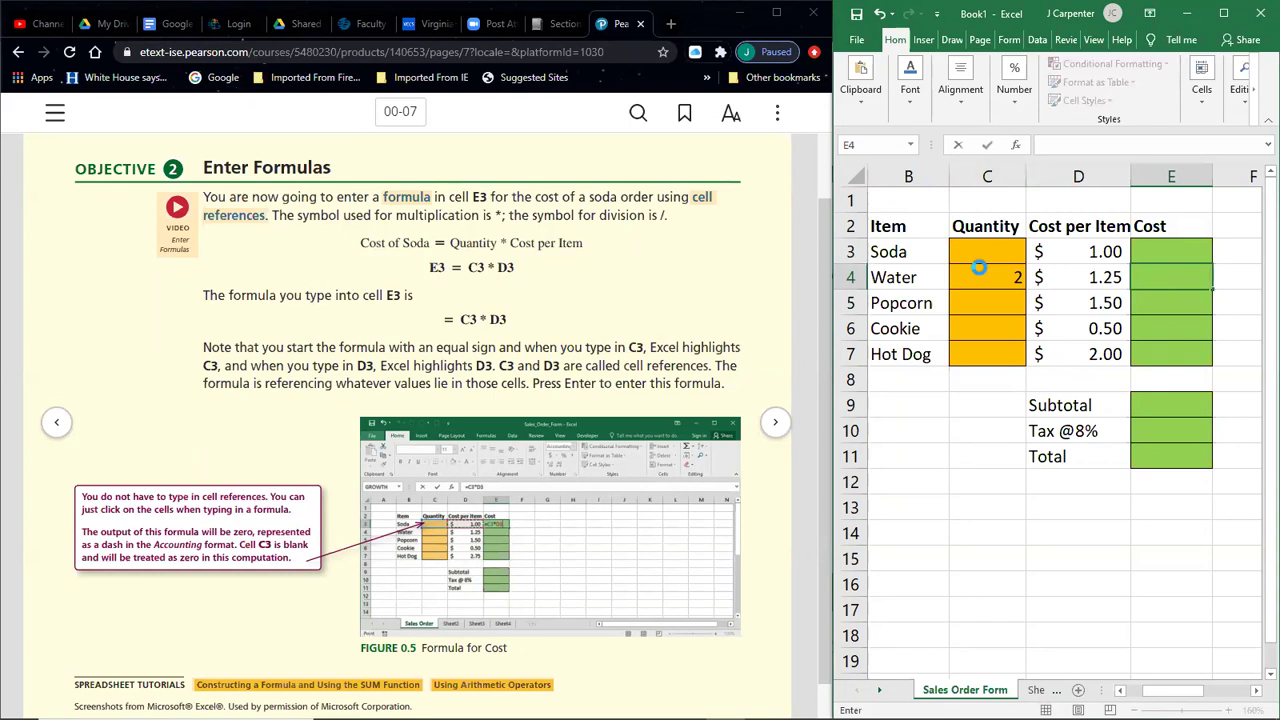
pyautogui.click(979, 268)
pyautogui.press('BackSpace')
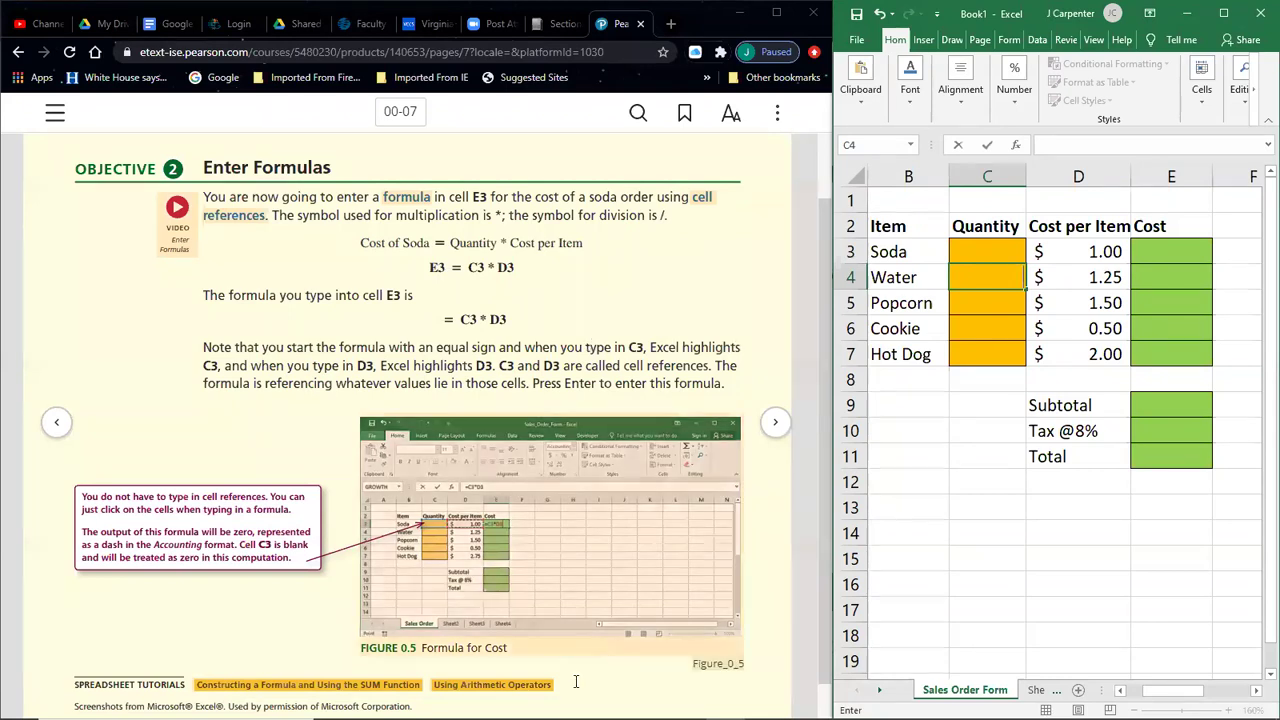
# Step: Switch to the Word notes and highlight the line "Excel formulas start with an equal sign: = blah blah blah"
pyautogui.moveTo(610, 712)
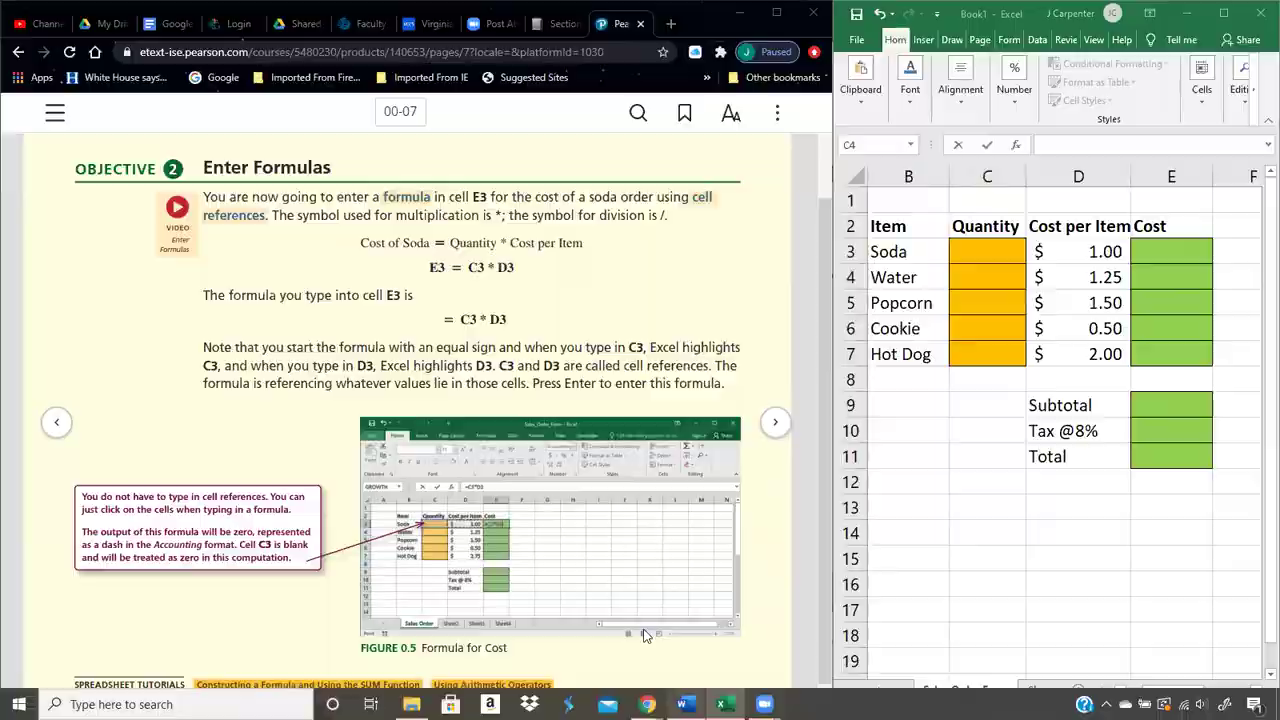
pyautogui.click(684, 704)
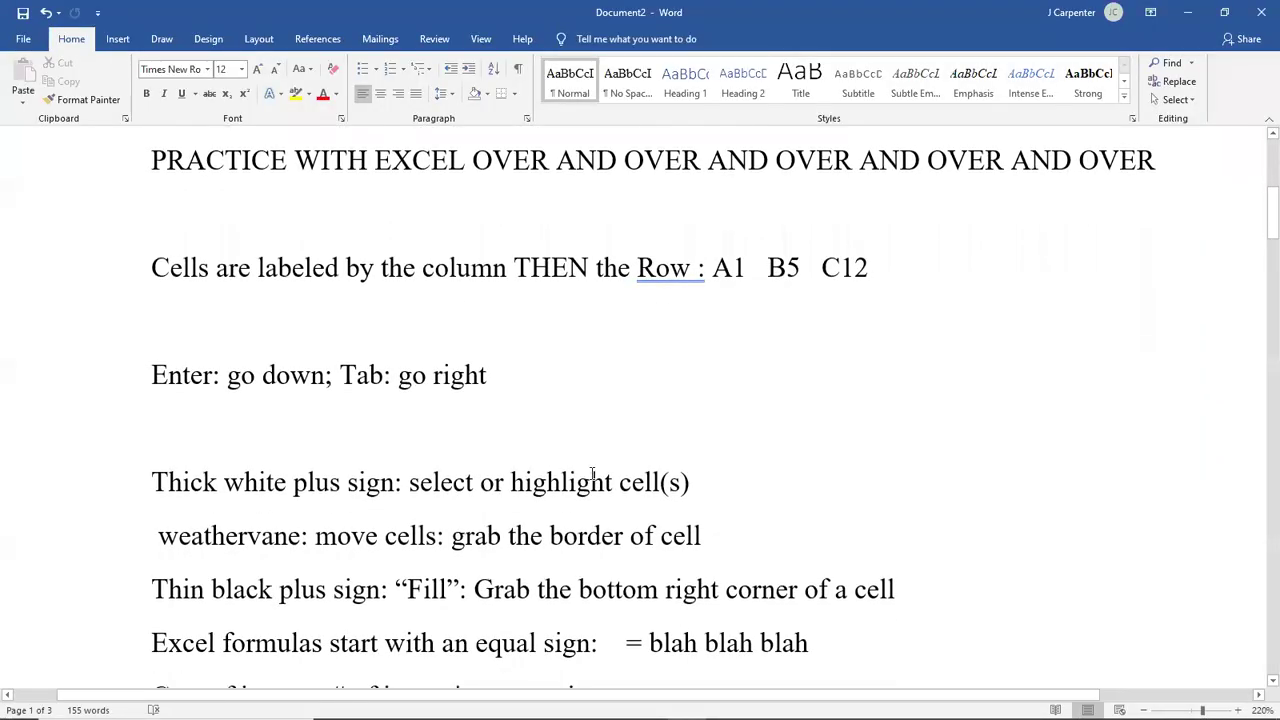
pyautogui.moveTo(155, 641); pyautogui.dragTo(842, 637)
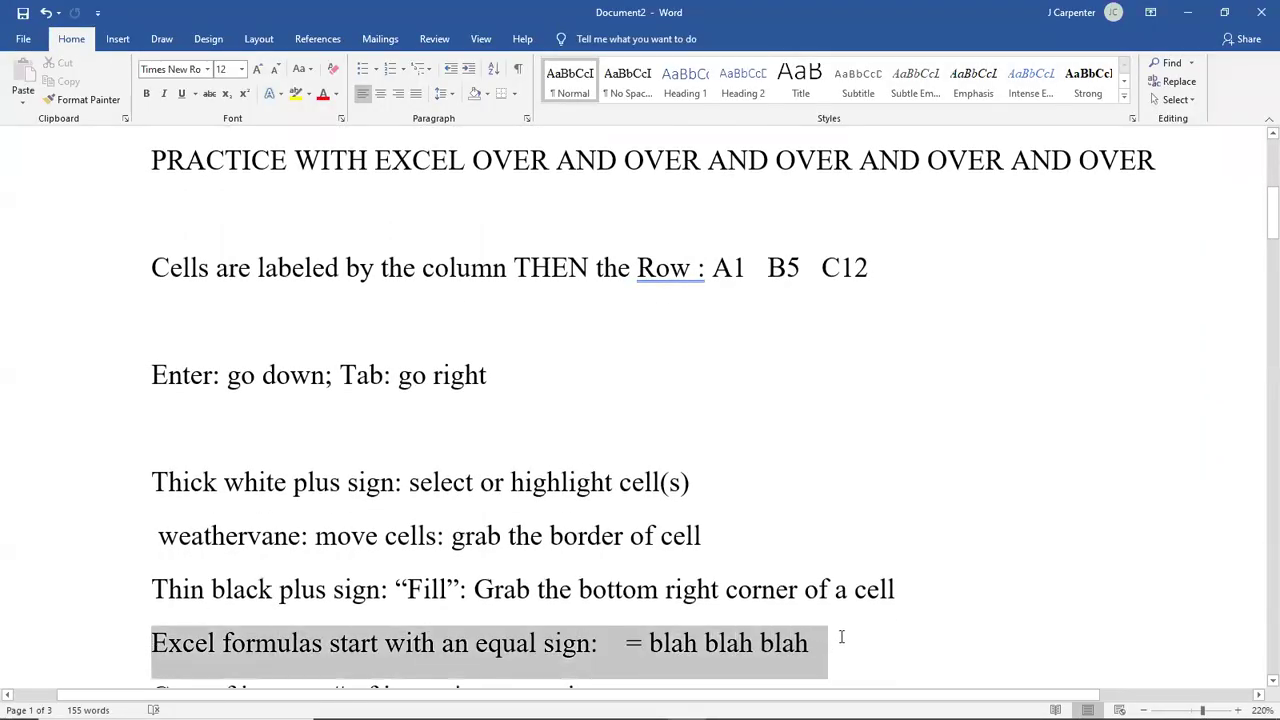
pyautogui.scroll(-1, 838, 635)
pyautogui.scroll(1, 836, 523)
pyautogui.scroll(-1, 836, 520)
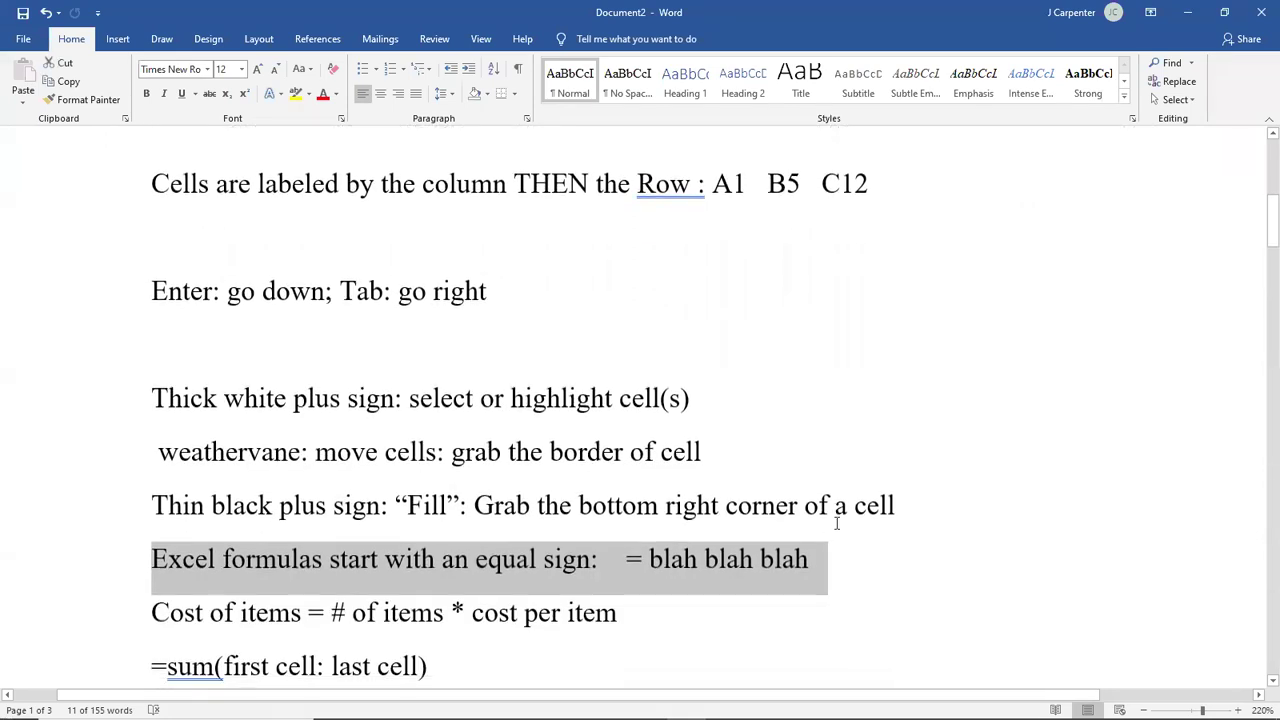
# Step: Insert blank space after the line "Cost of items = # of items * cost per item" and point out "blah blah blah" above it
pyautogui.click(640, 614)
pyautogui.press('Return')
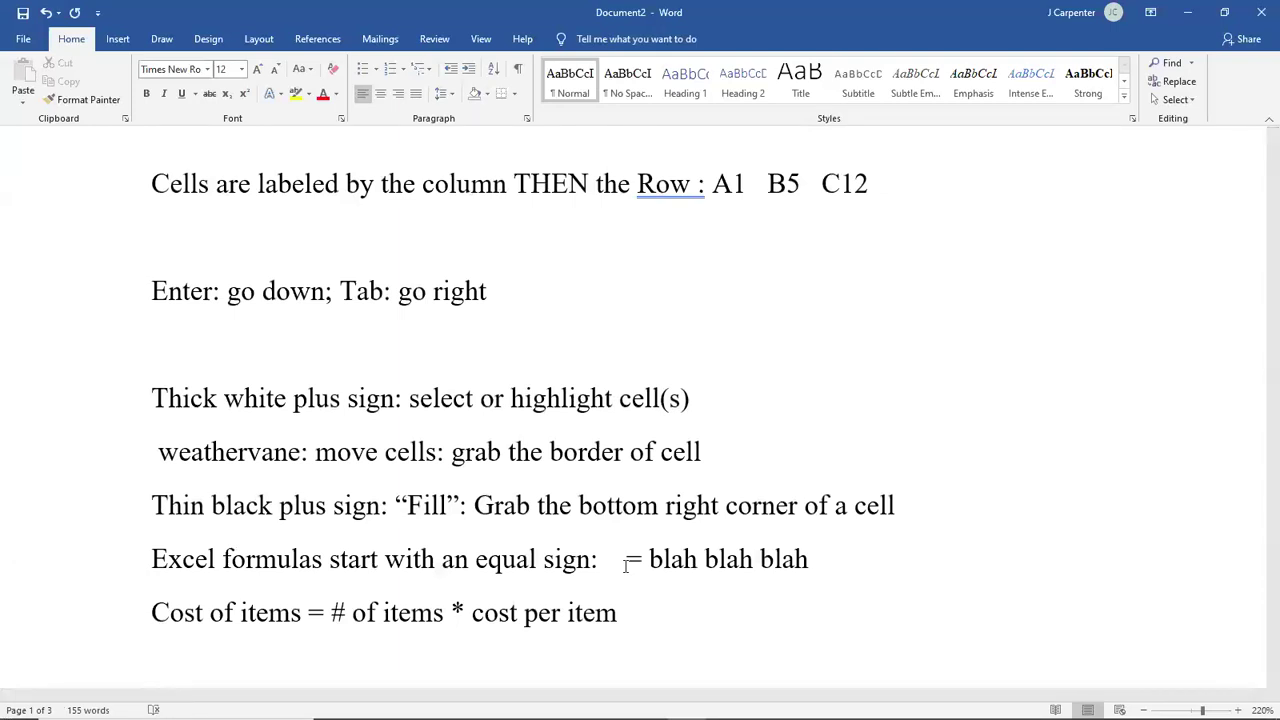
pyautogui.moveTo(648, 558); pyautogui.dragTo(829, 583)
pyautogui.click(750, 557)
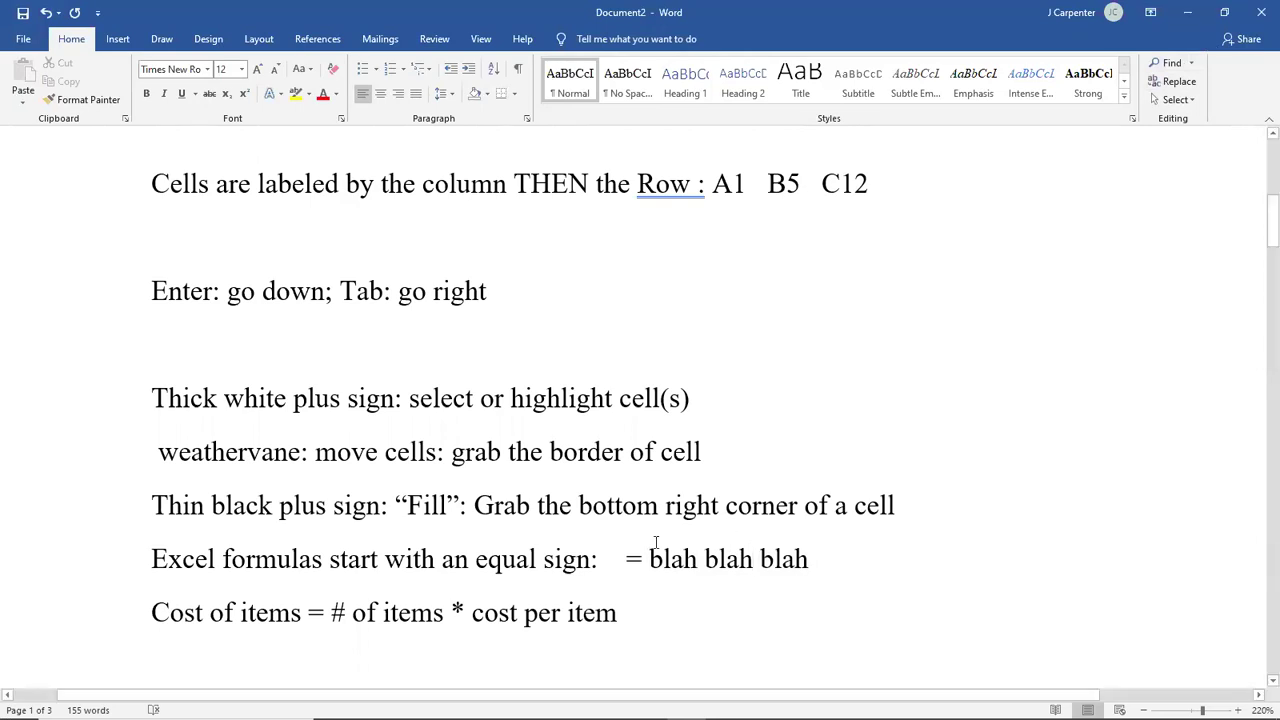
# Step: Return to the Excel workbook and select the Soda cost cell E3, followed by the Soda quantity cell C3
pyautogui.click(1190, 20)
pyautogui.click(1171, 256)
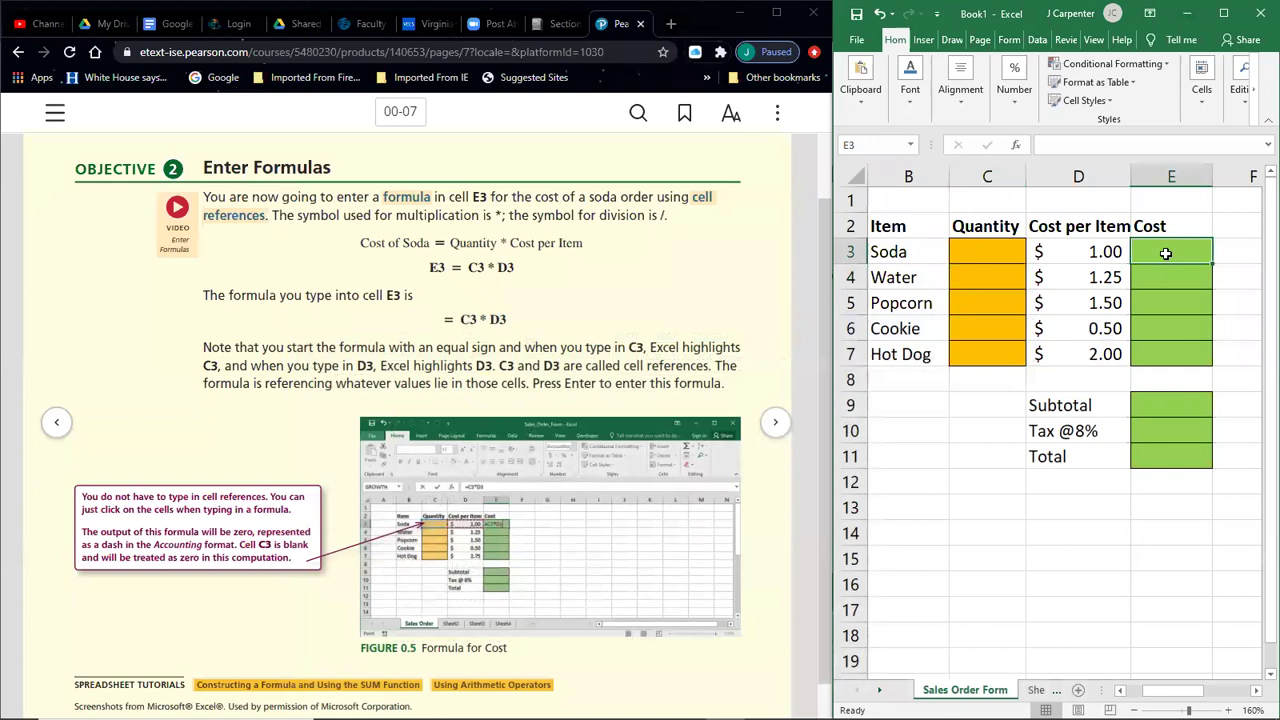
pyautogui.click(985, 253)
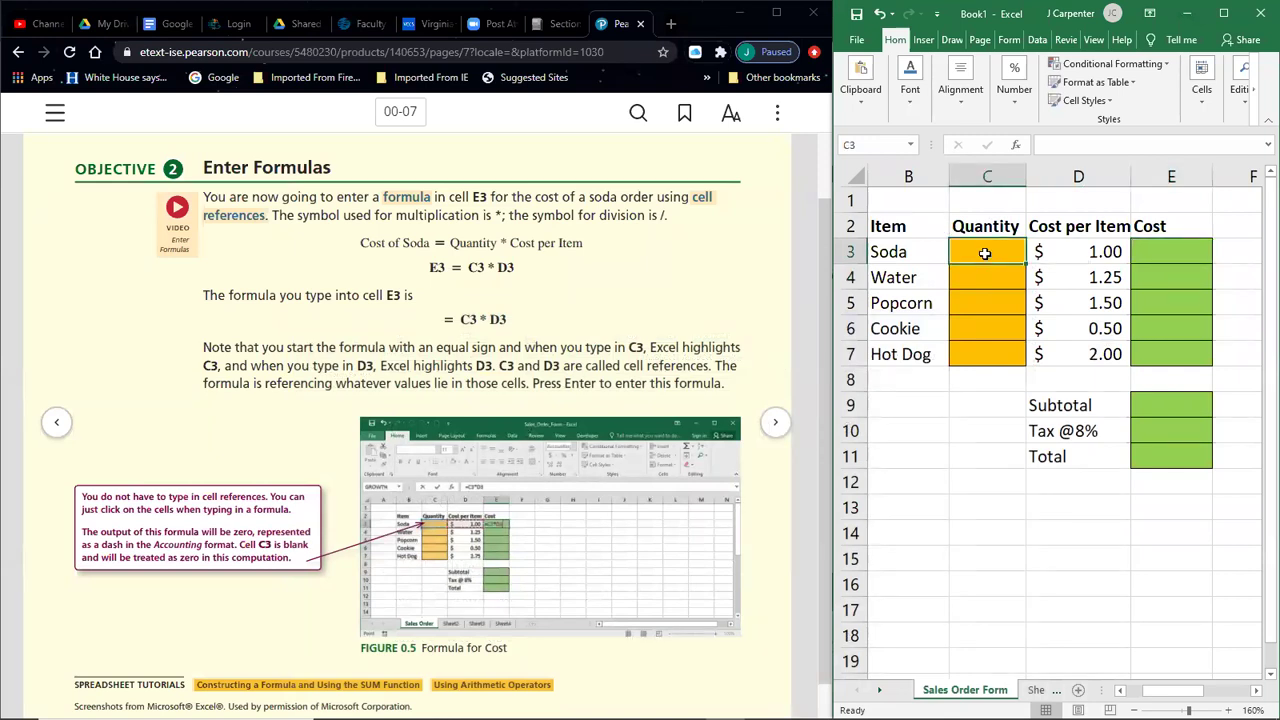
# Step: Page the e-textbook ahead from 00-07 to page 00-10 on Built-In Functions
pyautogui.click(775, 435)
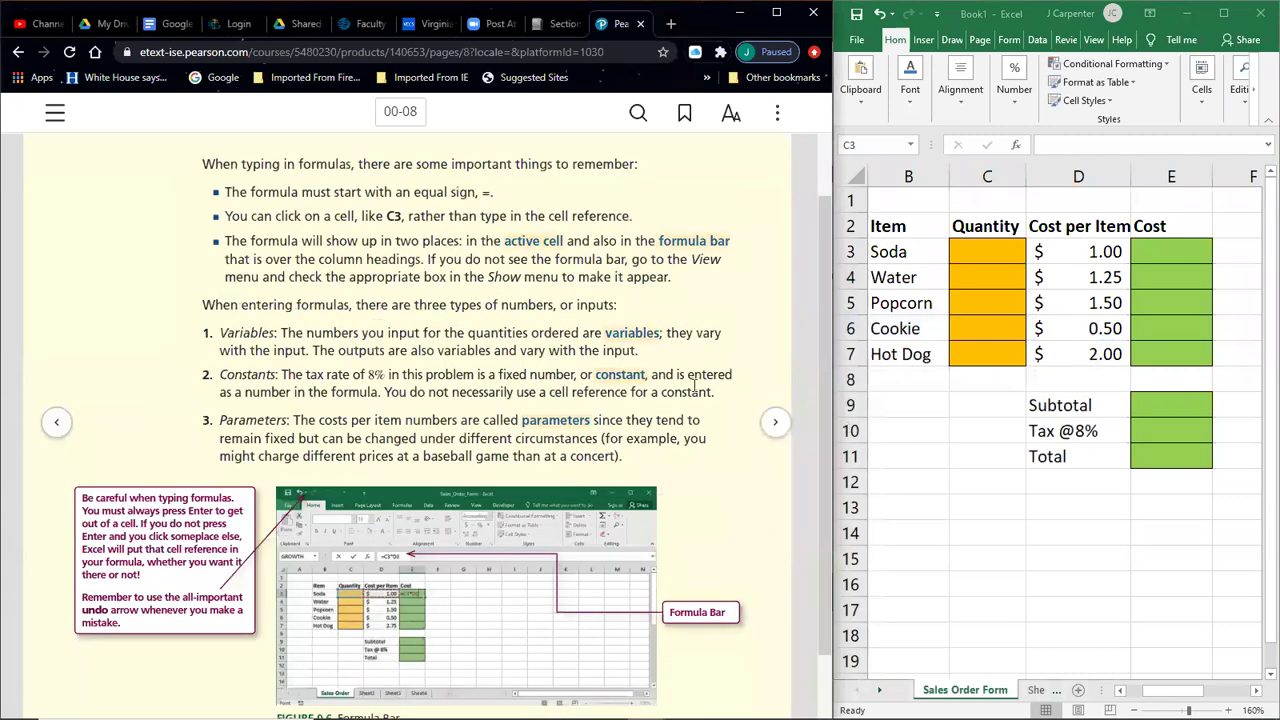
pyautogui.click(781, 421)
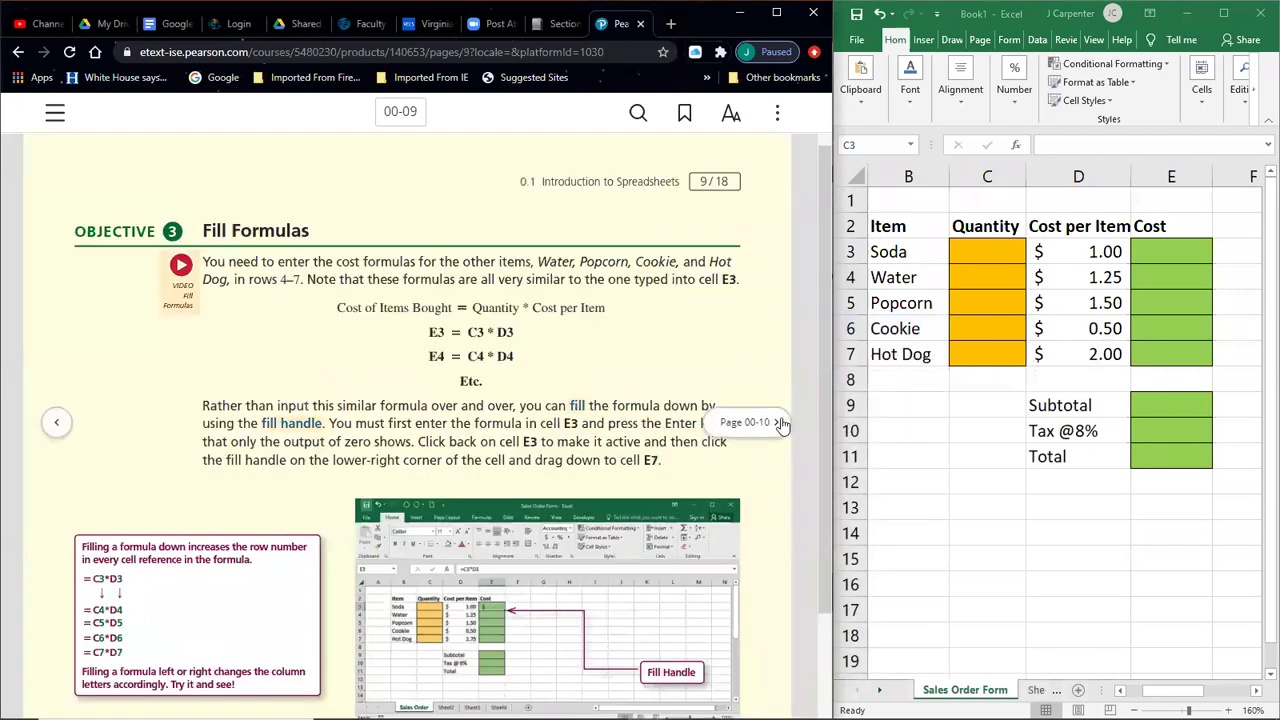
pyautogui.click(781, 423)
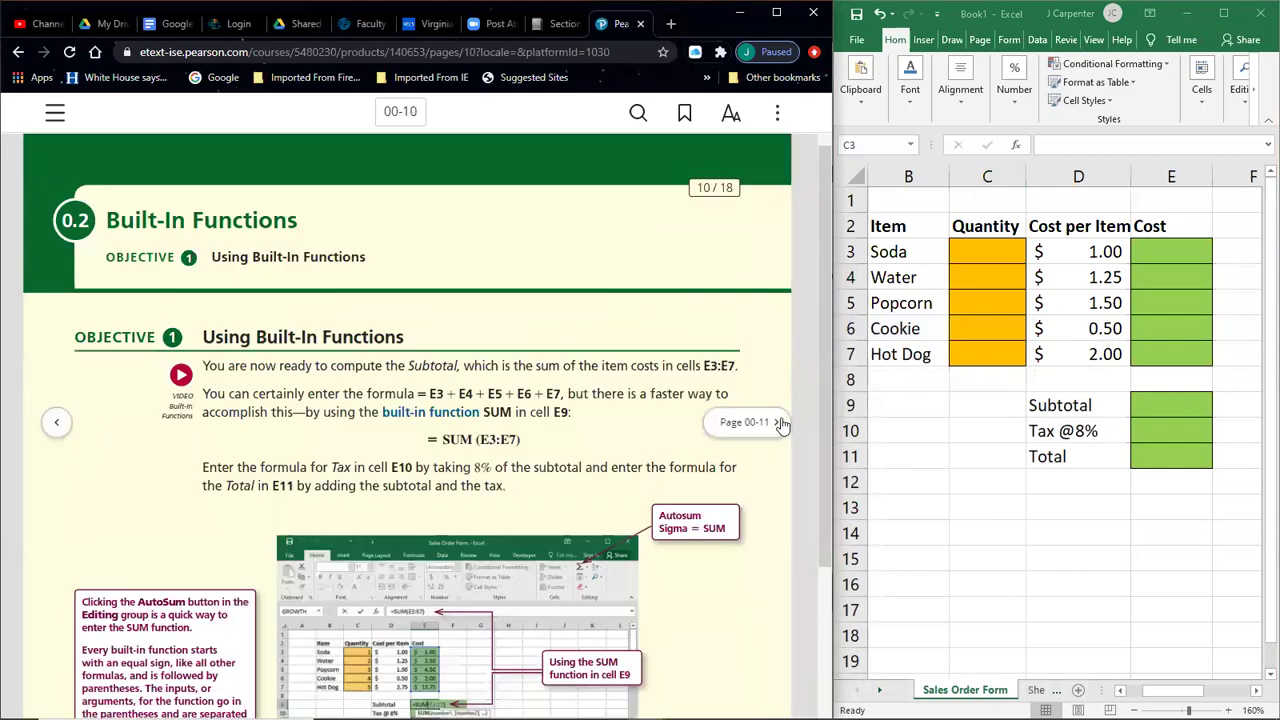
# Step: Page the e-textbook back from 00-10 to page 00-07 on Enter Formulas
pyautogui.click(56, 422)
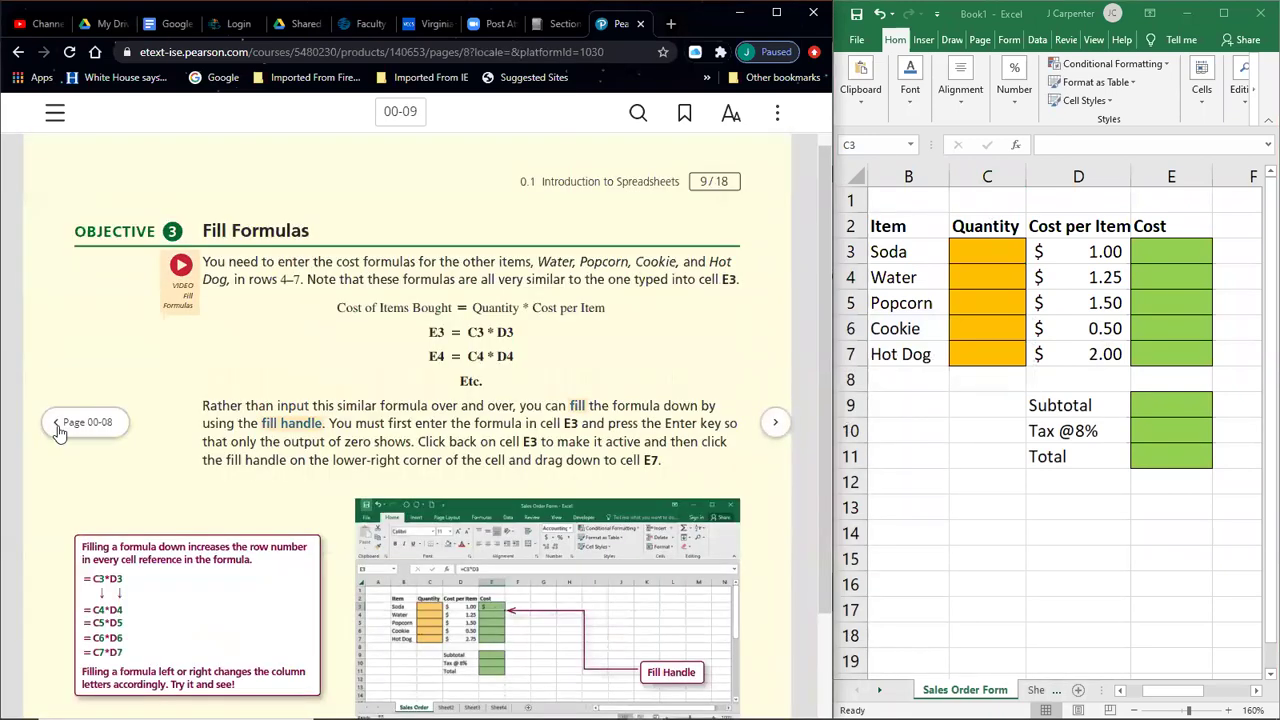
pyautogui.click(58, 428)
pyautogui.click(58, 428)
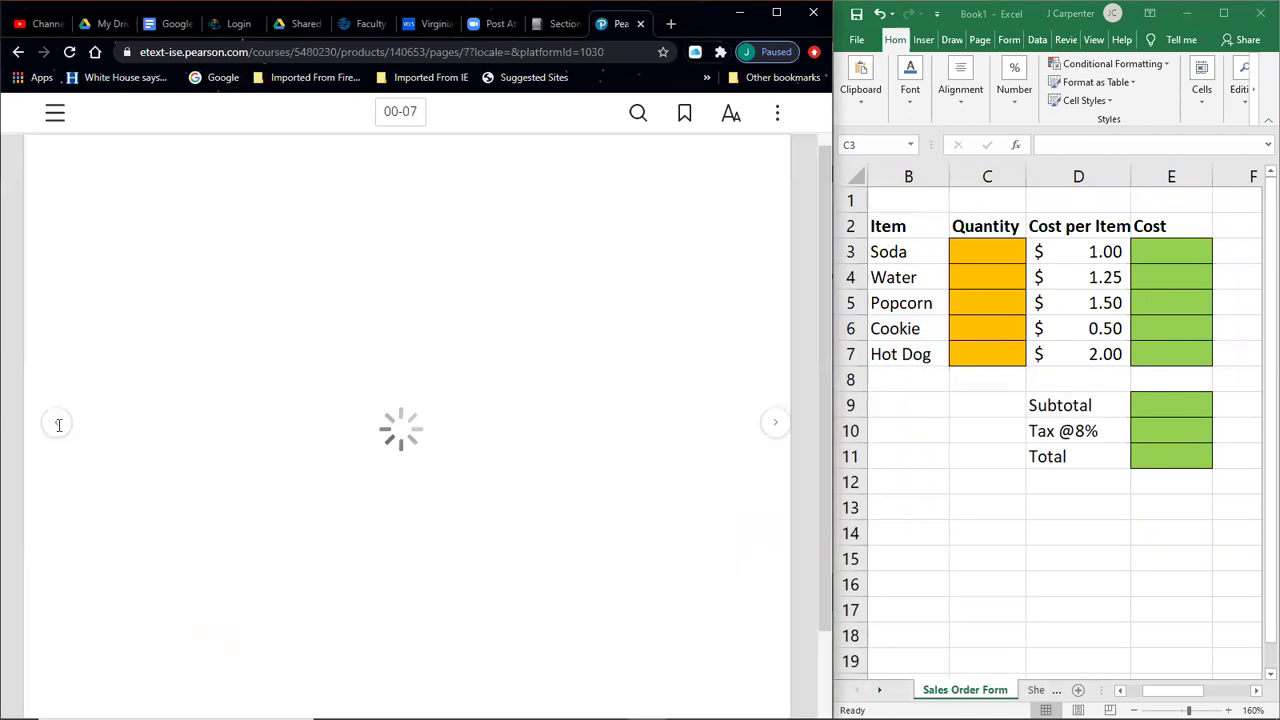
# Step: Return to the Excel workbook and enter 1 as the Soda quantity in cell C3
pyautogui.click(982, 395)
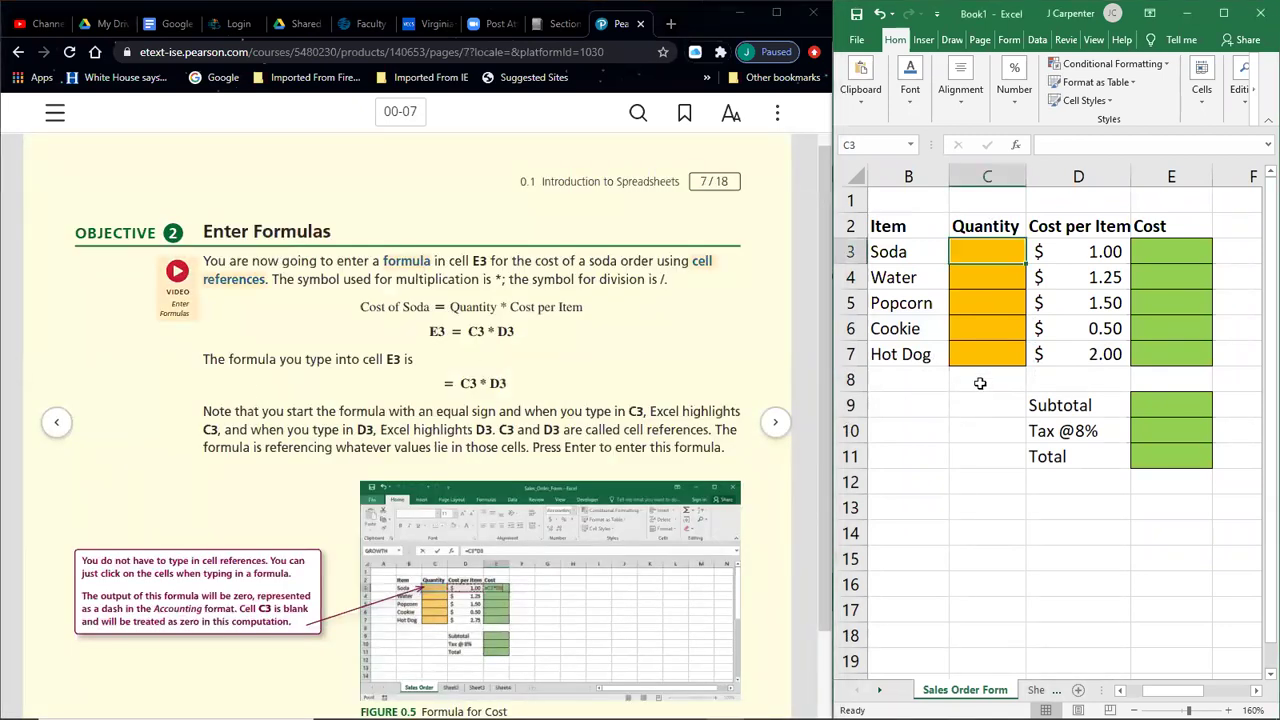
pyautogui.write('1')
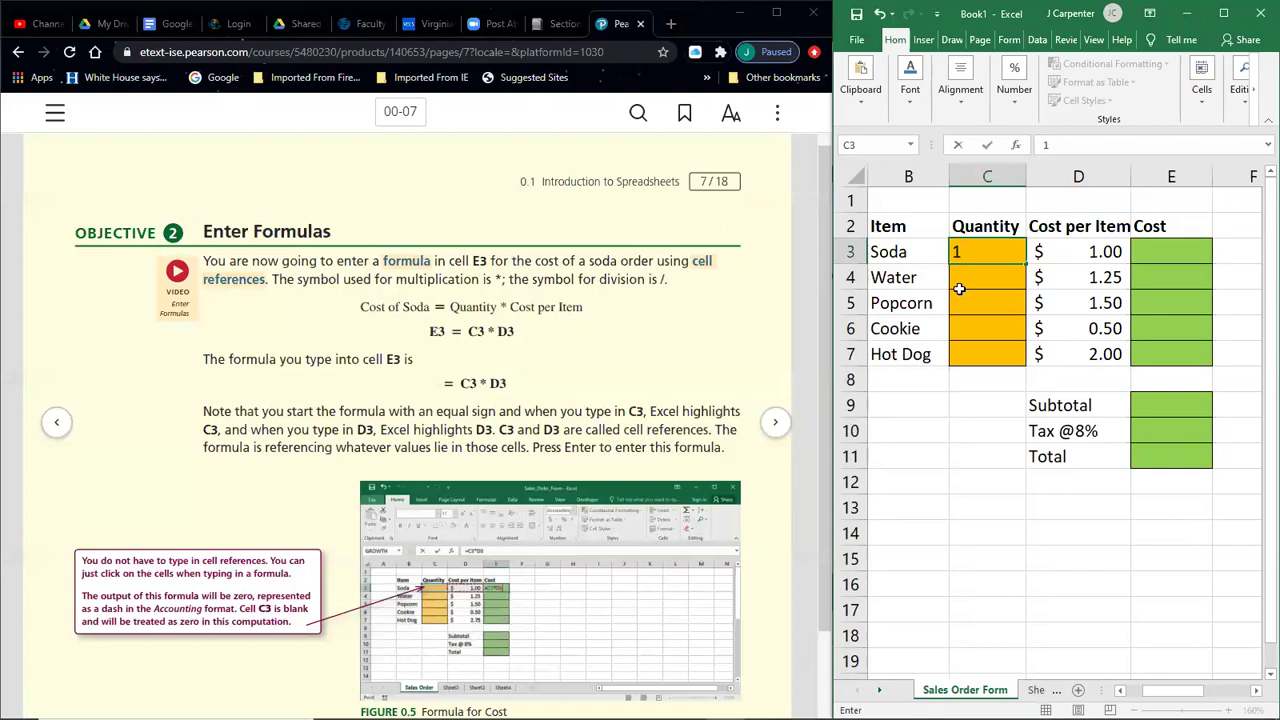
pyautogui.press('Return')
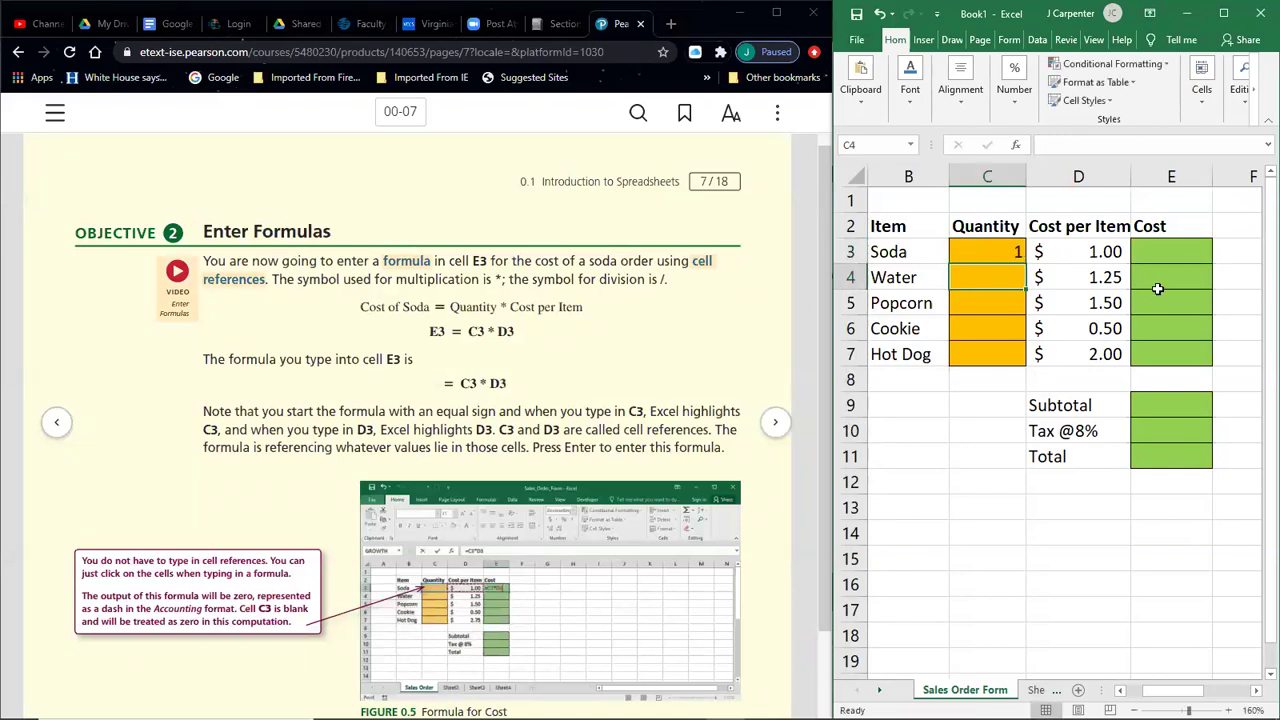
# Step: Enter 1*1 without an equal sign in the Soda cost cell E3, and replace it with 4*7
pyautogui.click(1148, 255)
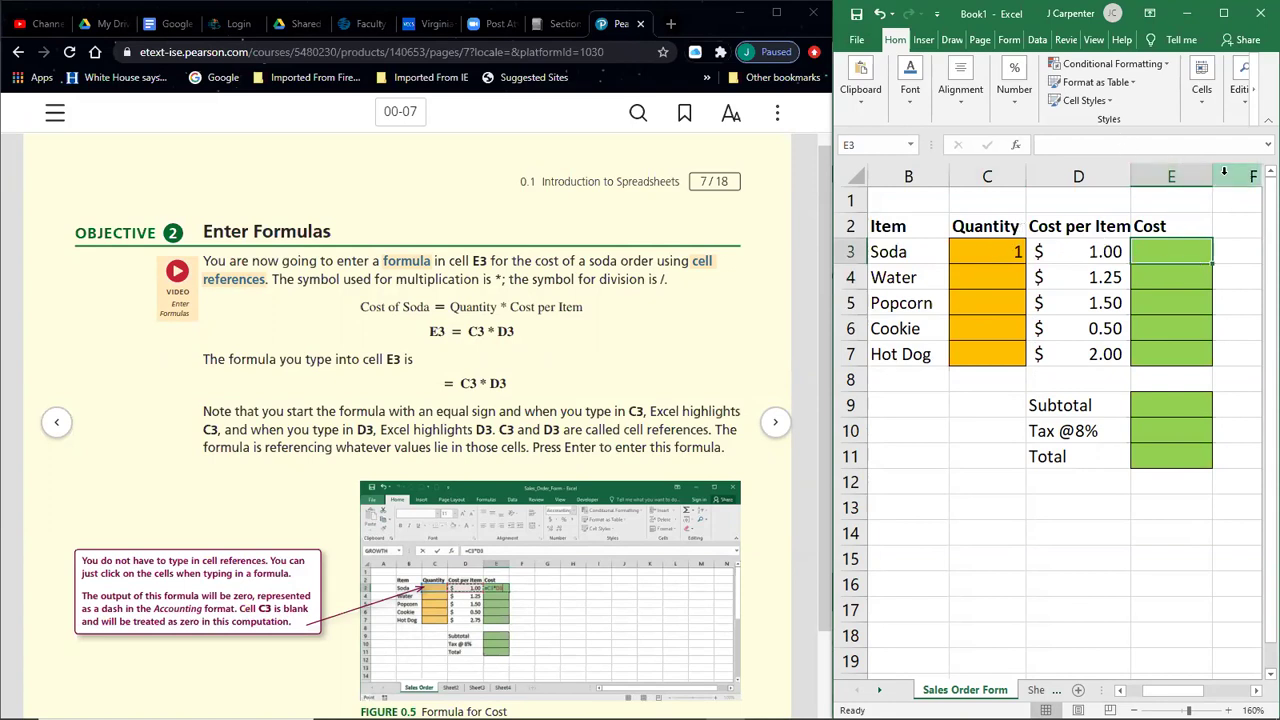
pyautogui.write('1*1')
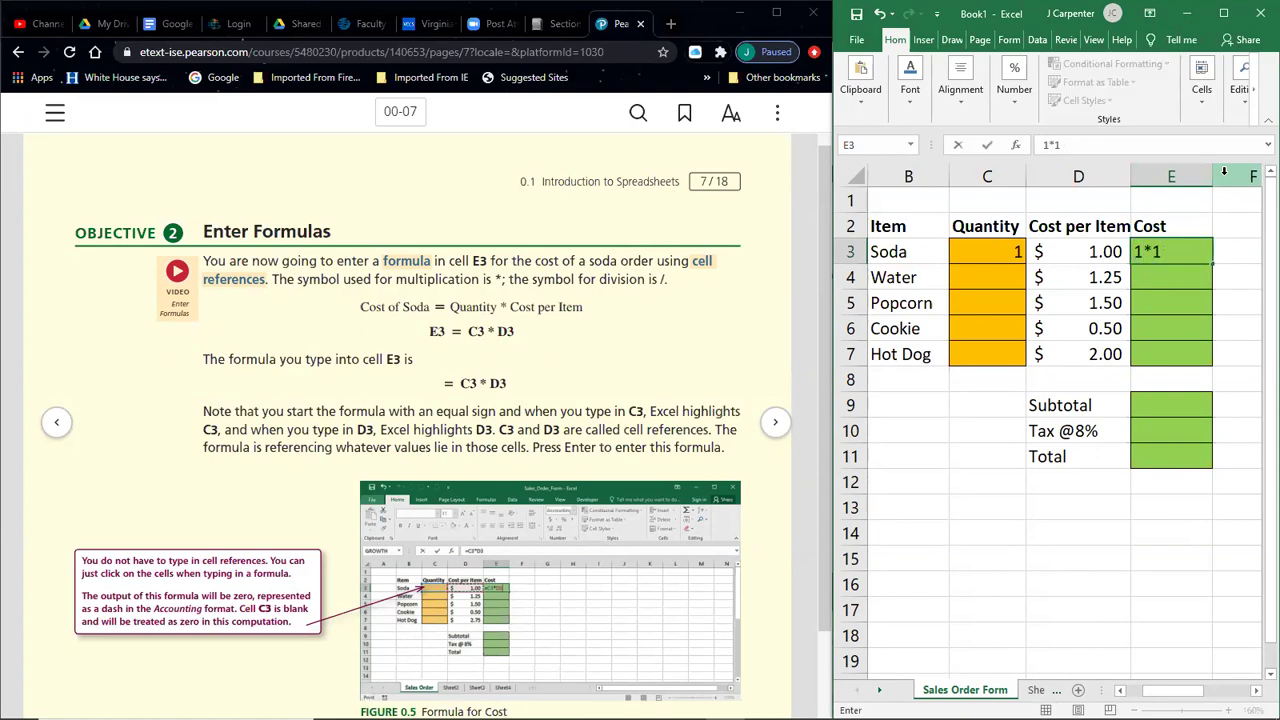
pyautogui.press('Return')
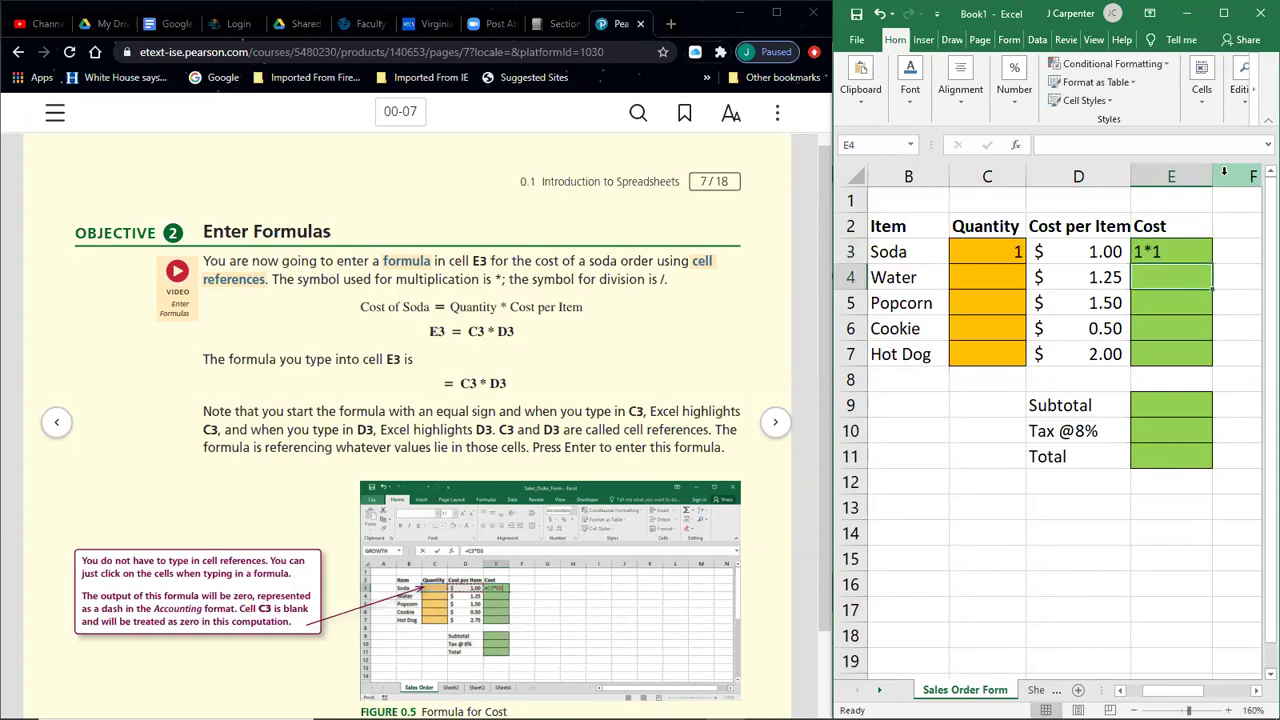
pyautogui.press('Up')
pyautogui.write('4*7')
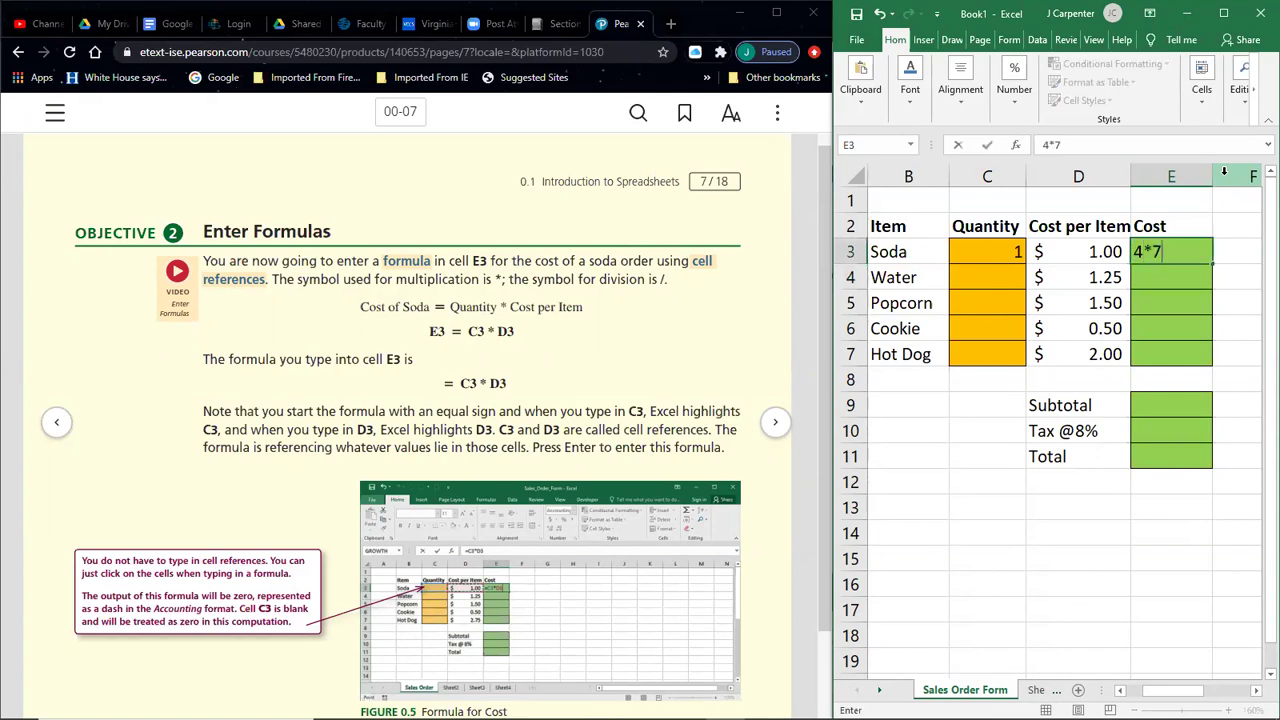
pyautogui.press('Return')
# Step: Replace the text in the Soda cost cell E3 with the formula =4*7
pyautogui.press('Up')
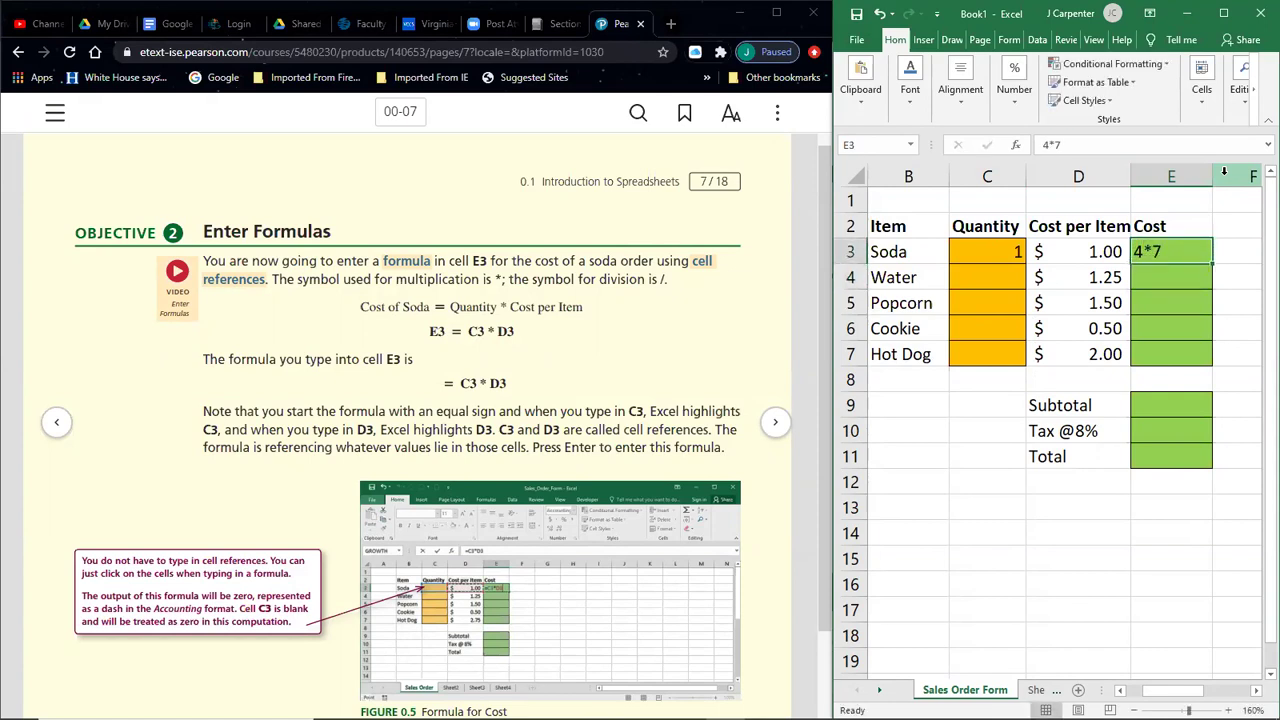
pyautogui.press('BackSpace')
pyautogui.write('=')
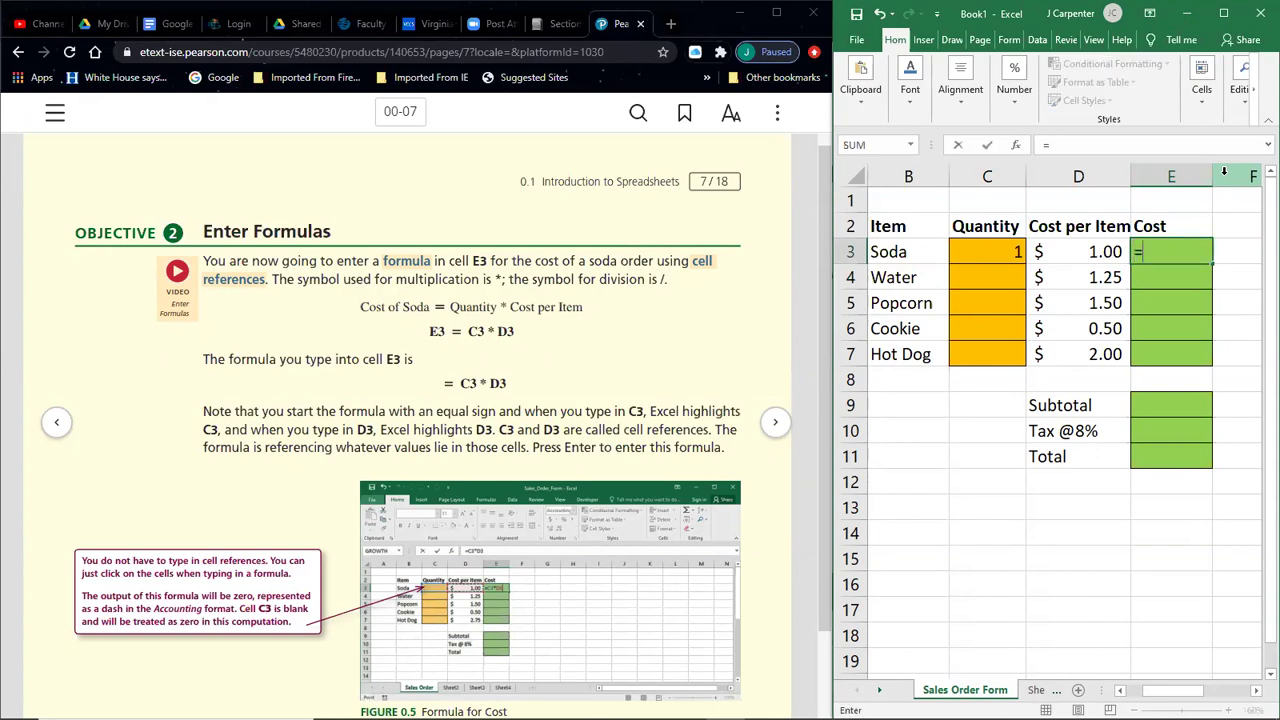
pyautogui.write('4*7')
pyautogui.press('Return')
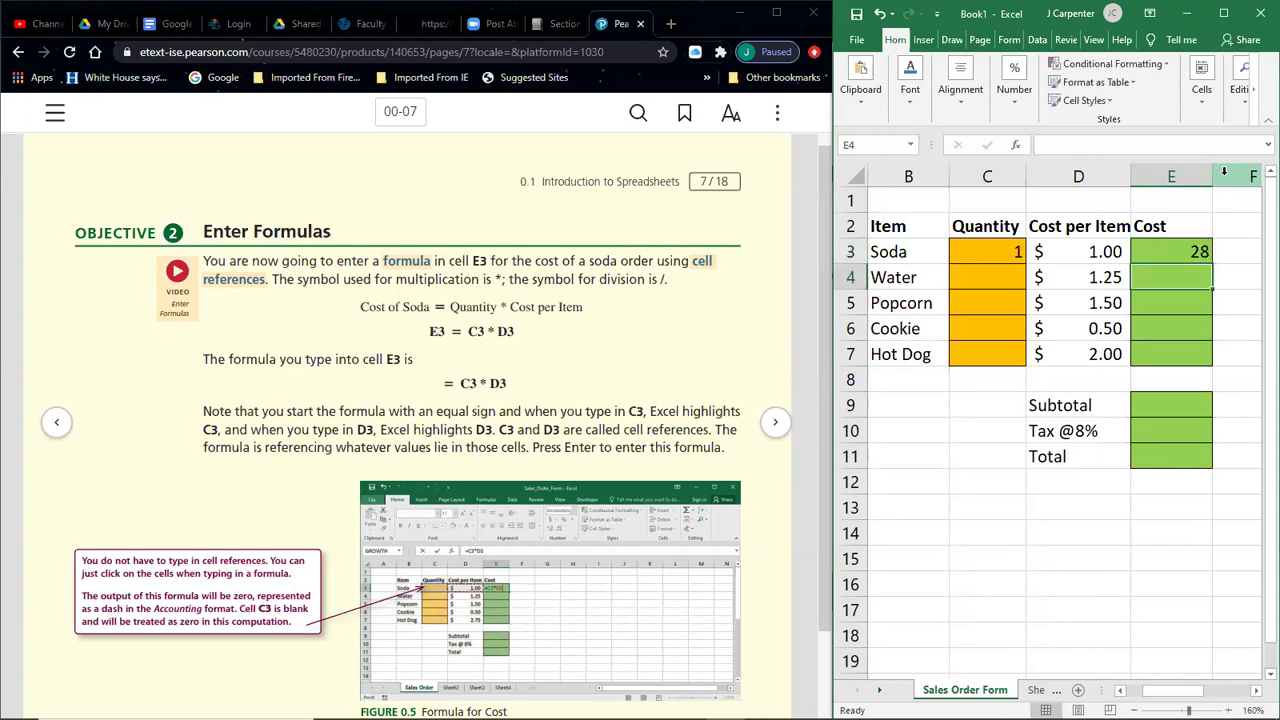
# Step: Inspect the formula behind the Soda cost cell E3 with the Excel window enlarged to full screen
pyautogui.click(1163, 246)
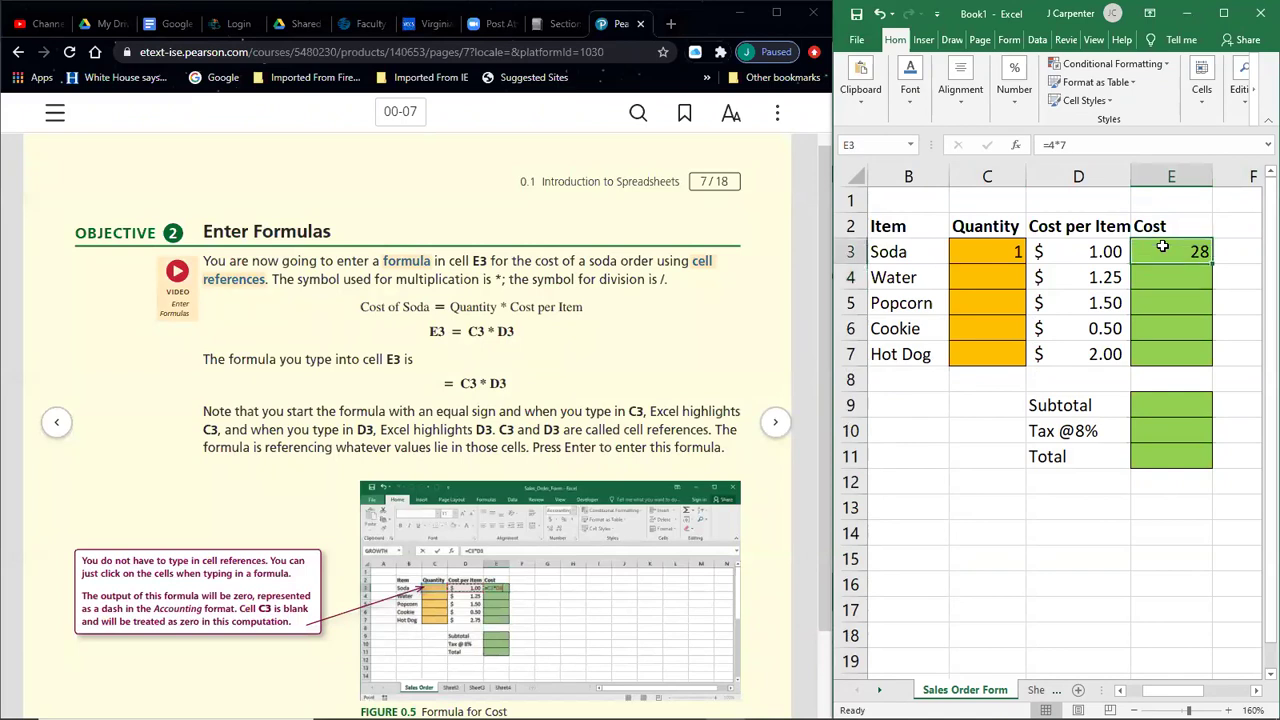
pyautogui.click(1081, 143)
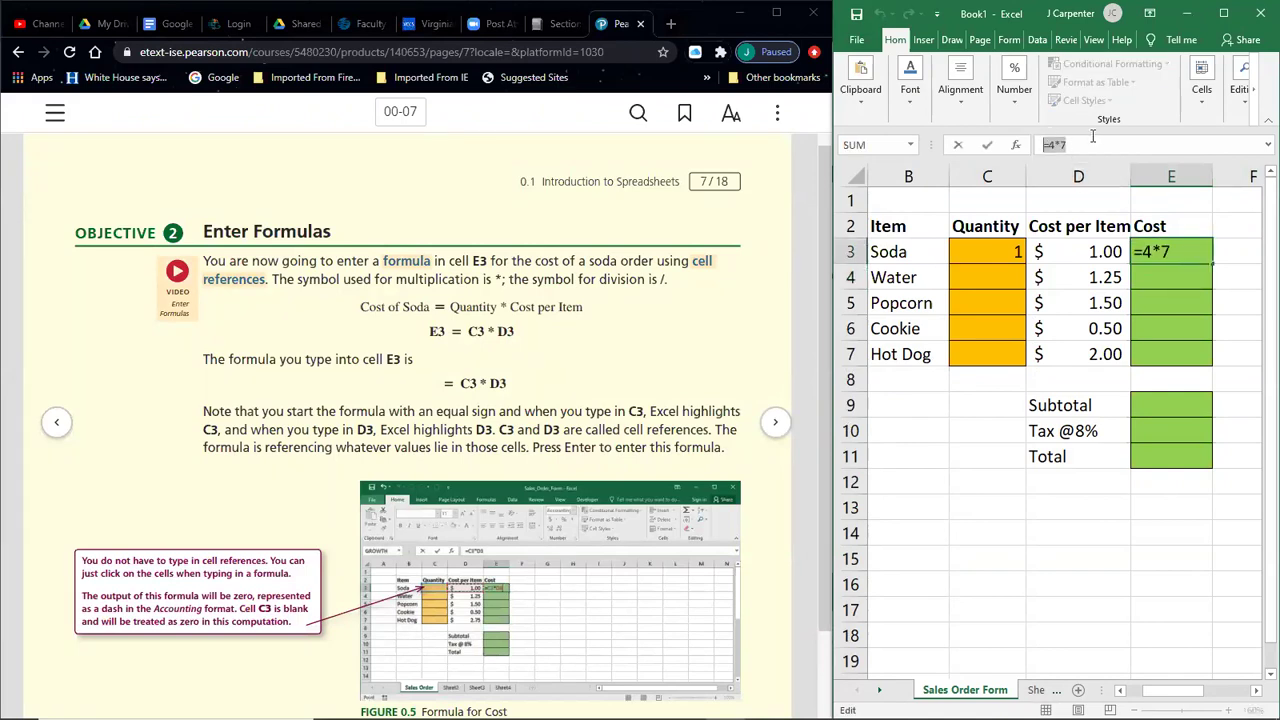
pyautogui.click(1225, 16)
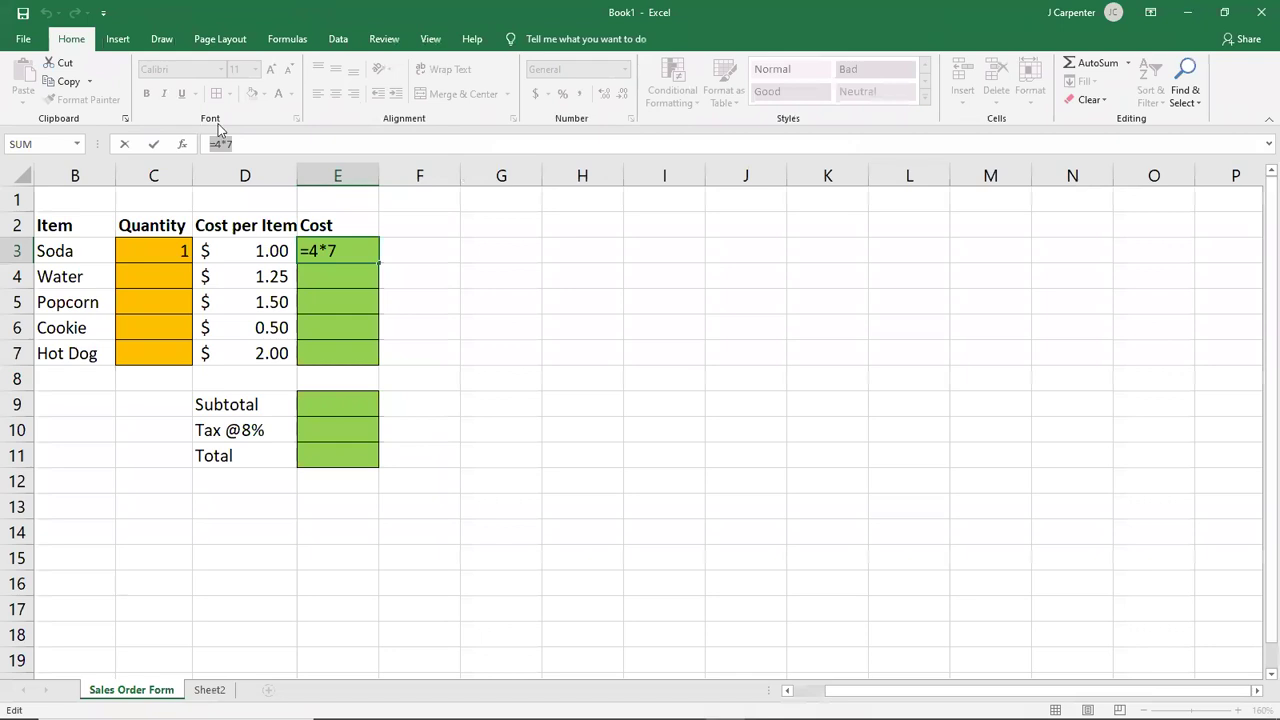
pyautogui.click(241, 143)
pyautogui.press('Return')
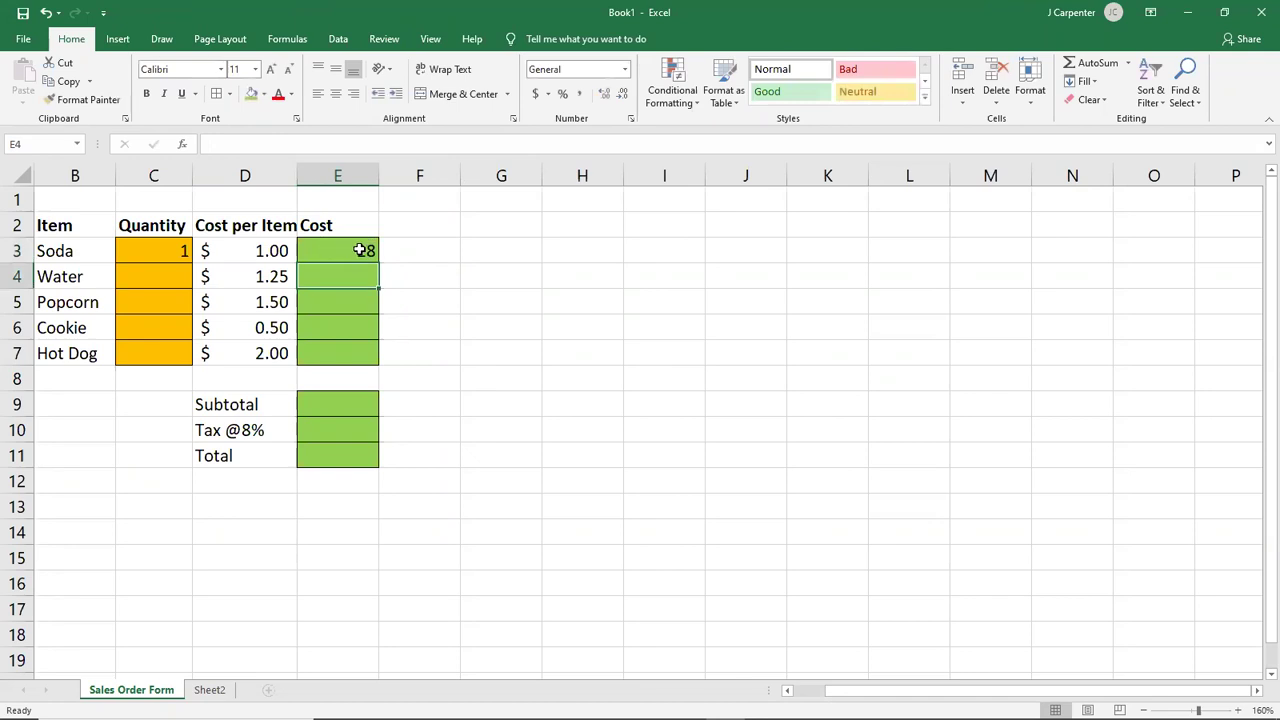
# Step: Edit the Soda cost formula in cell E3 to =4*5
pyautogui.click(354, 250)
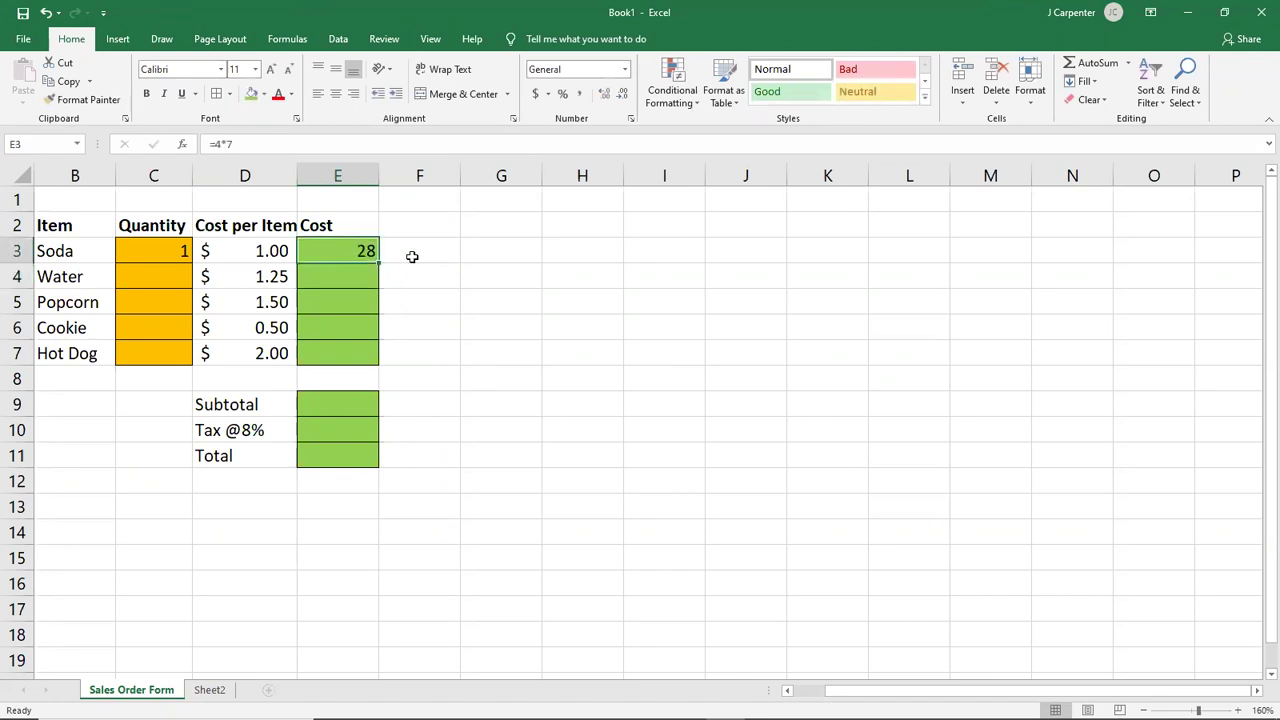
pyautogui.doubleClick(340, 250)
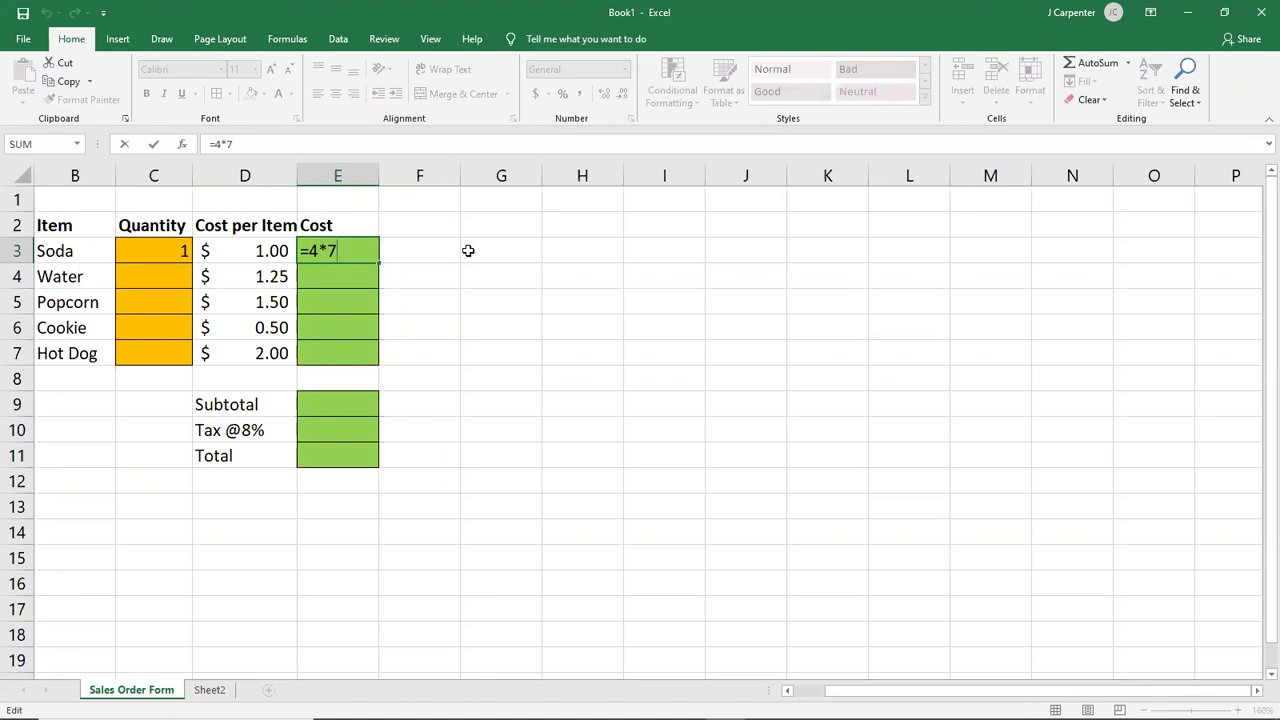
pyautogui.press('BackSpace')
pyautogui.write('5')
pyautogui.press('Return')
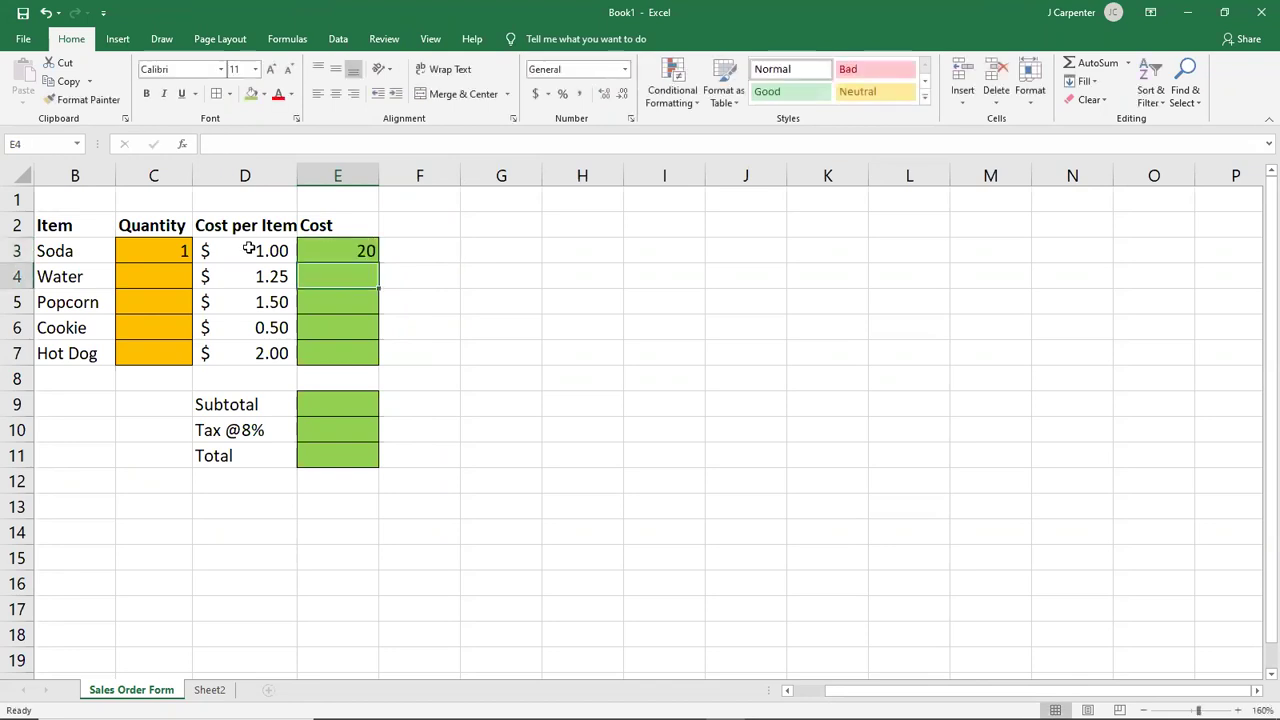
# Step: Change the operator in the Soda cost formula in E3 to subtraction, giving =4-5
pyautogui.click(351, 250)
pyautogui.doubleClick(344, 250)
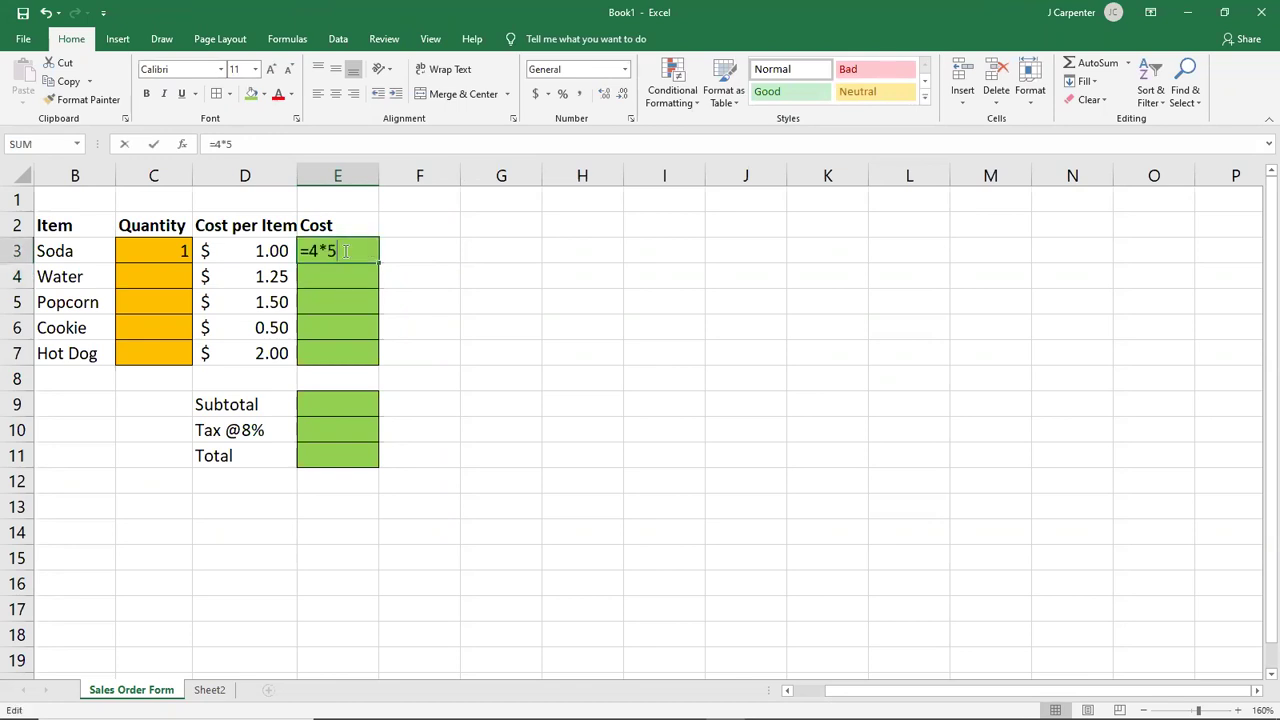
pyautogui.press('BackSpace')
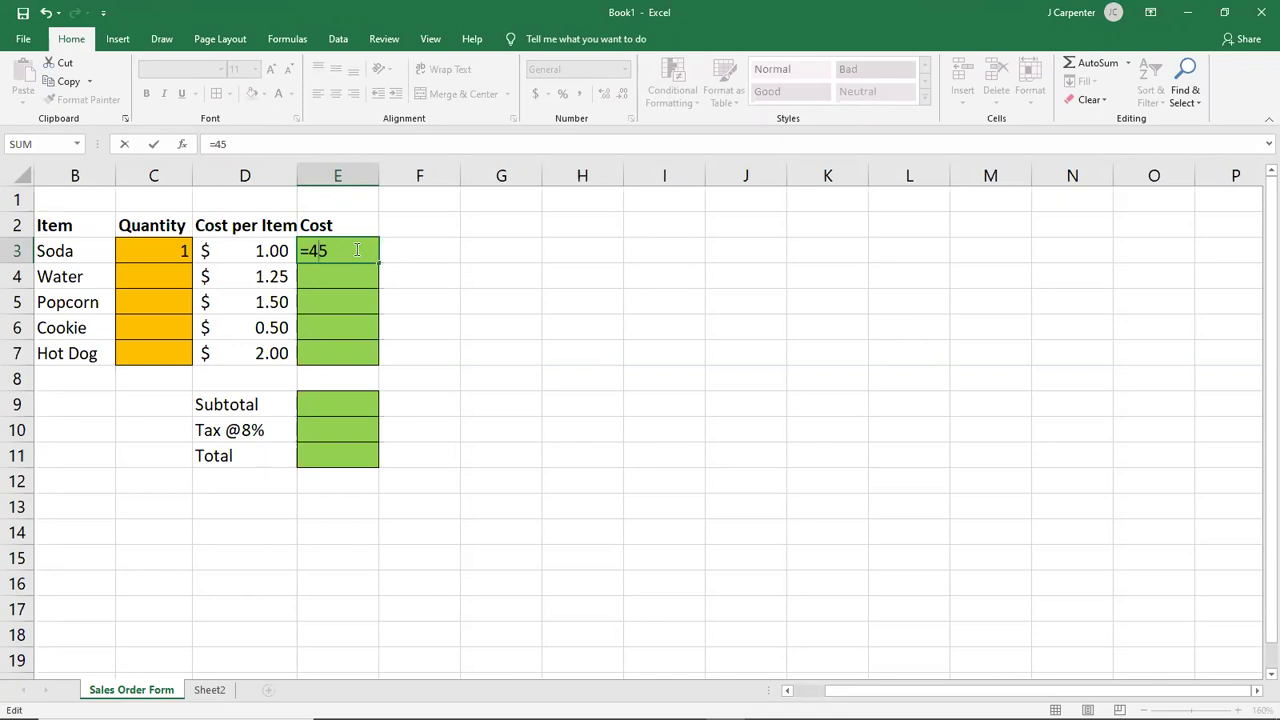
pyautogui.write('-')
pyautogui.press('Return')
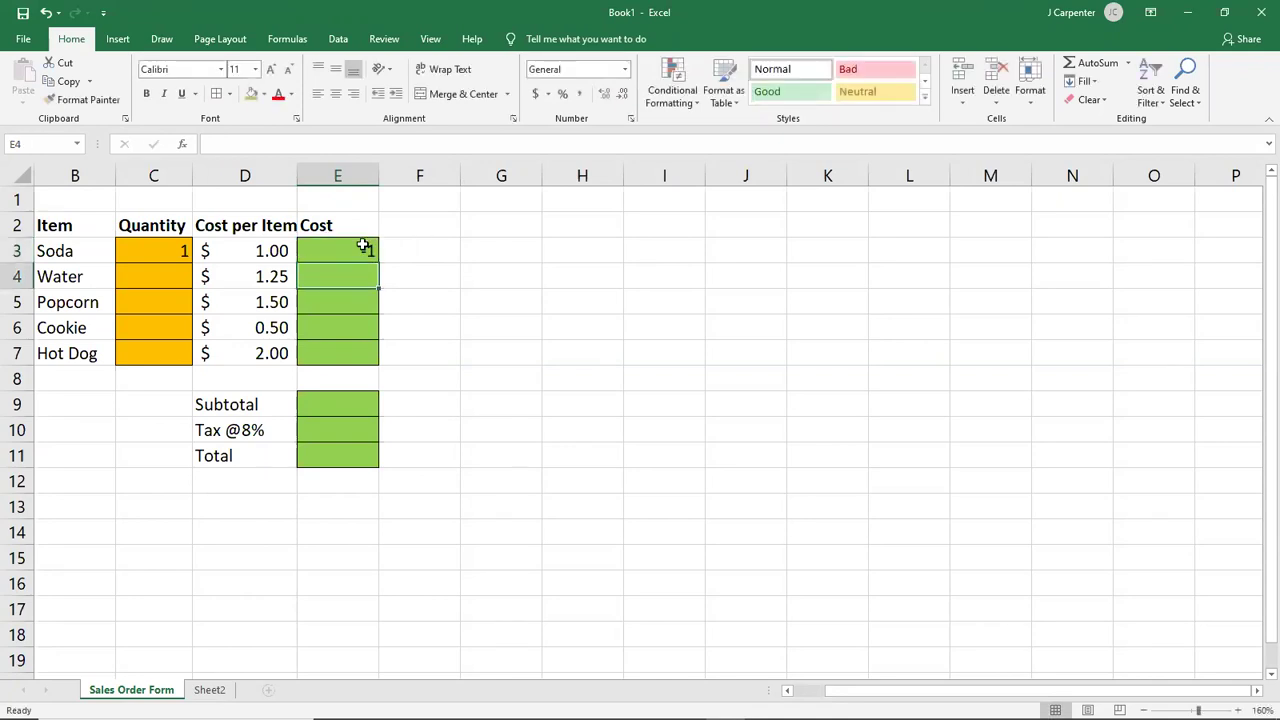
# Step: Clear the Soda cost cell E3 and enter the formula =1*1
pyautogui.click(330, 246)
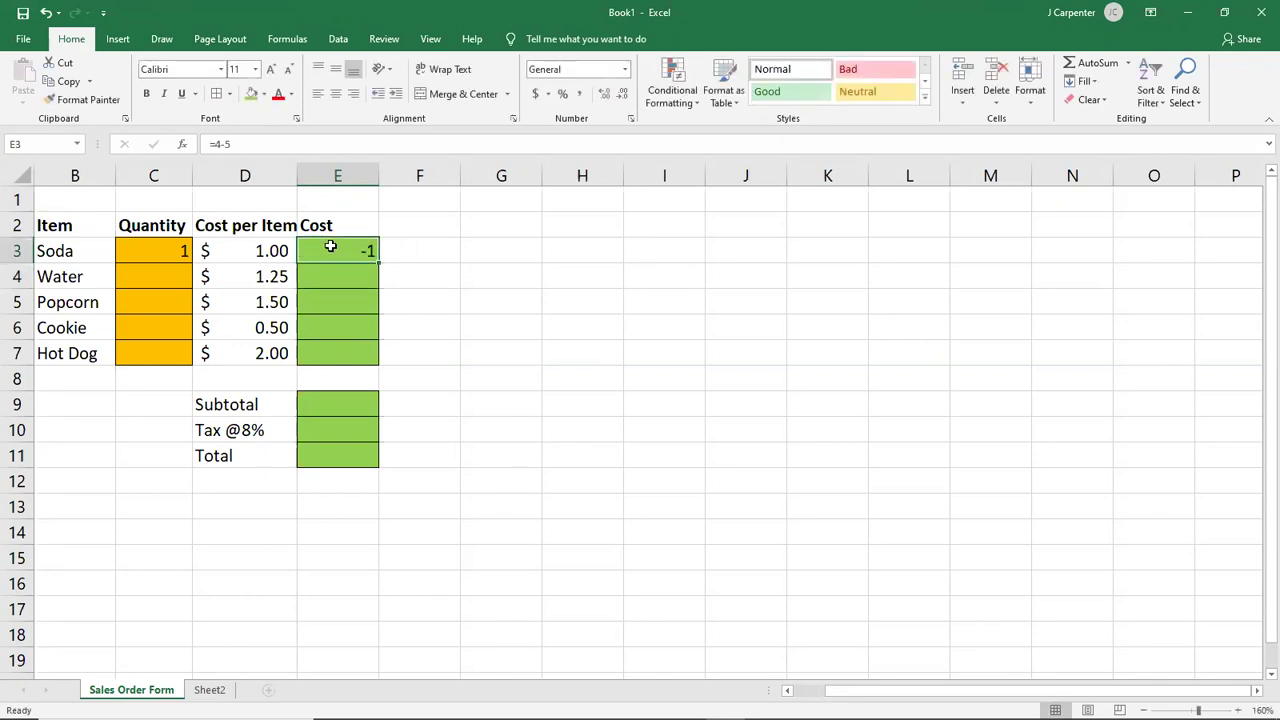
pyautogui.press('BackSpace')
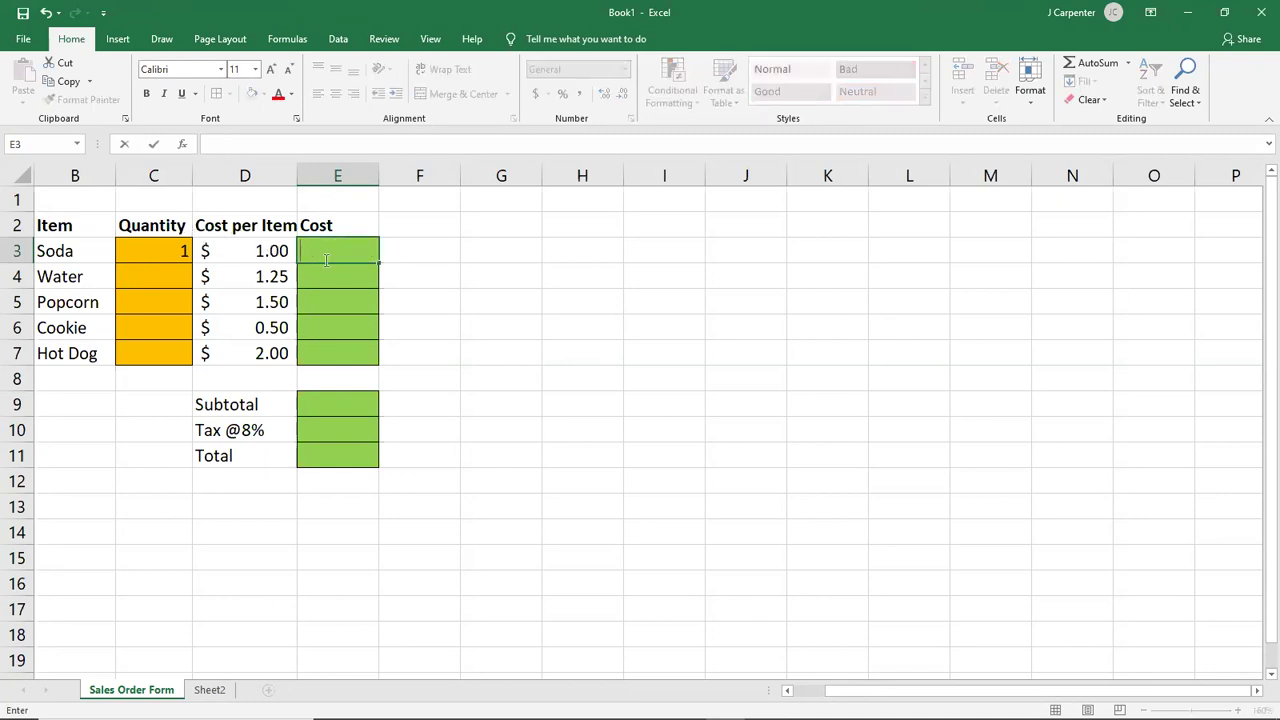
pyautogui.write('=1*1')
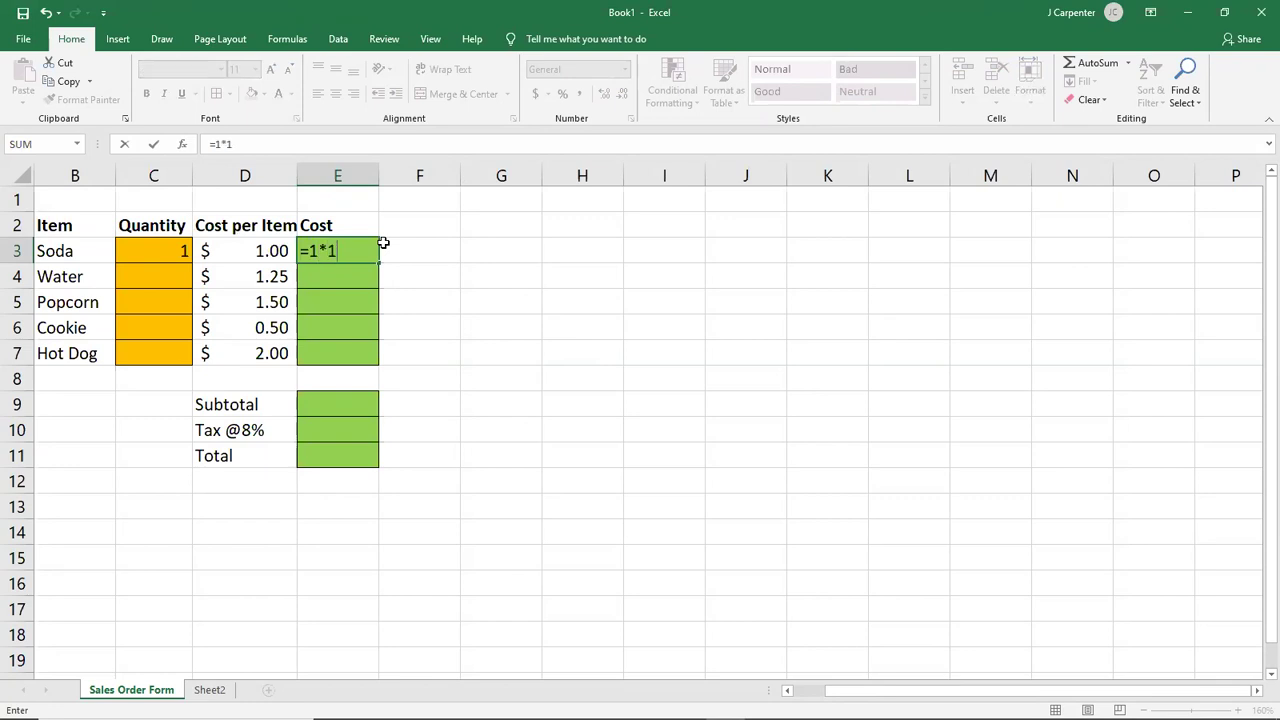
pyautogui.press('Return')
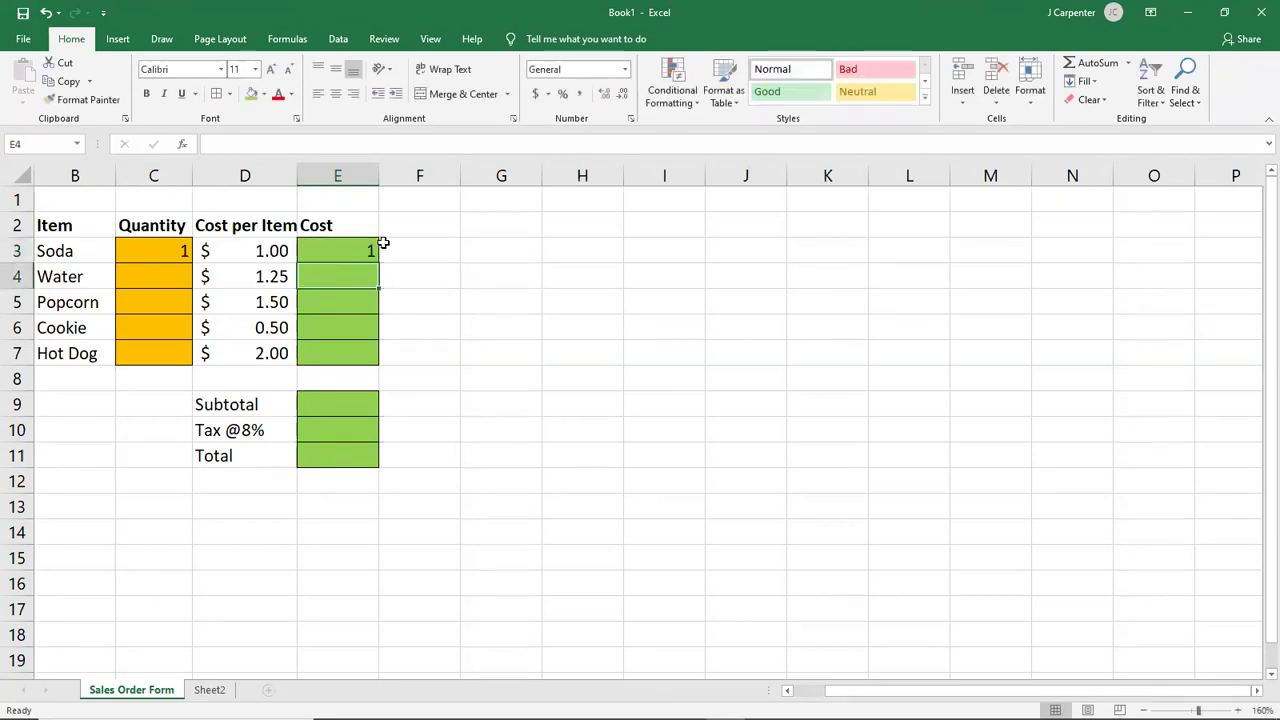
# Step: Set the Soda quantity in C3 to 5 to test the fixed-number cost formula, and undo that change
pyautogui.click(349, 250)
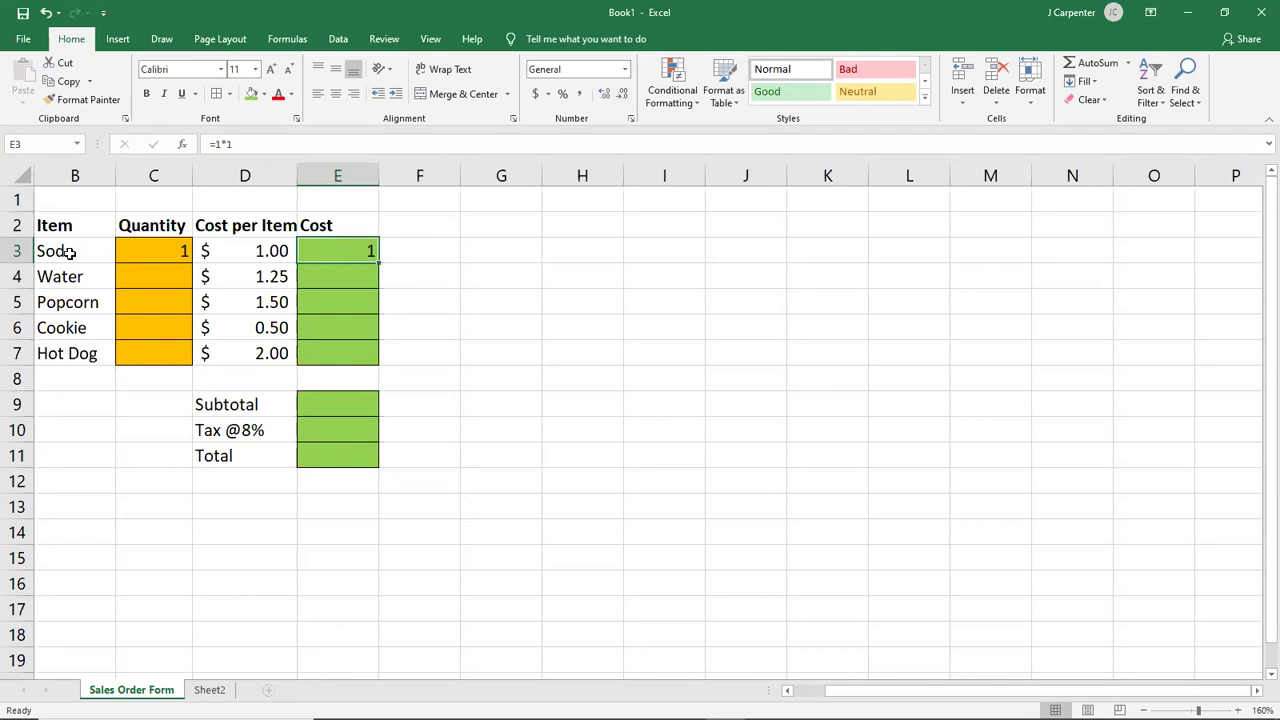
pyautogui.click(137, 250)
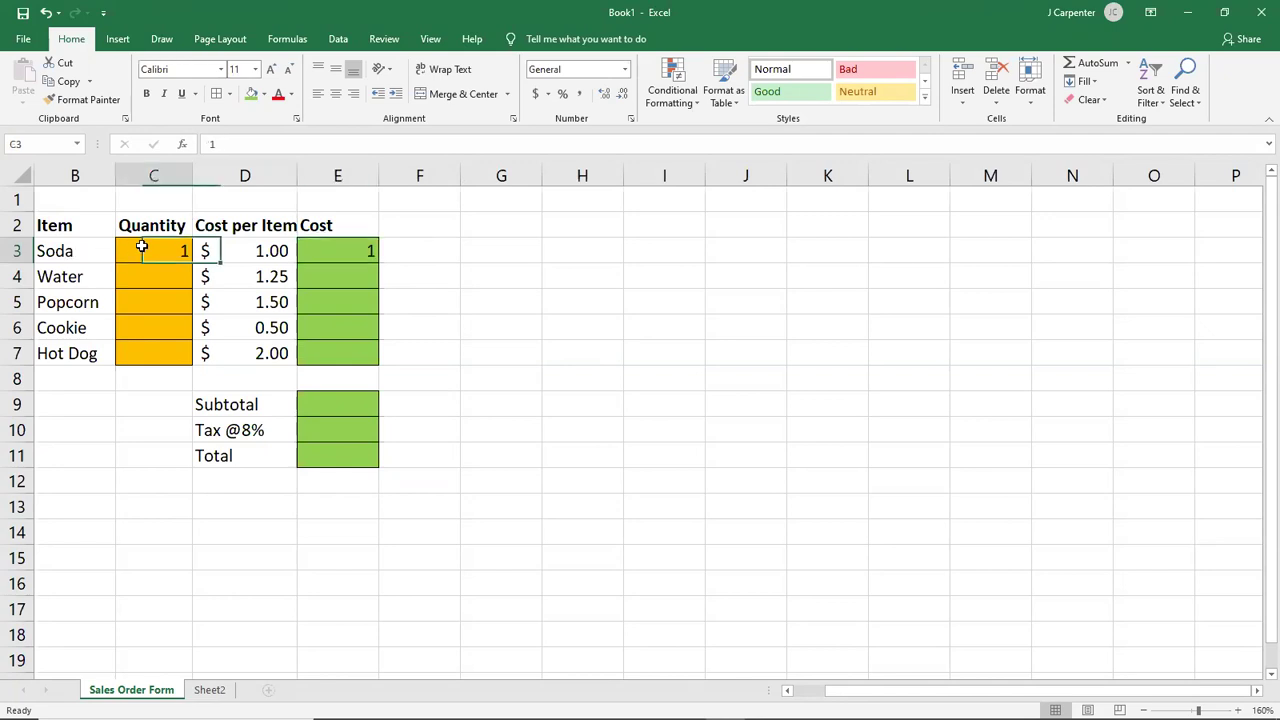
pyautogui.write('5')
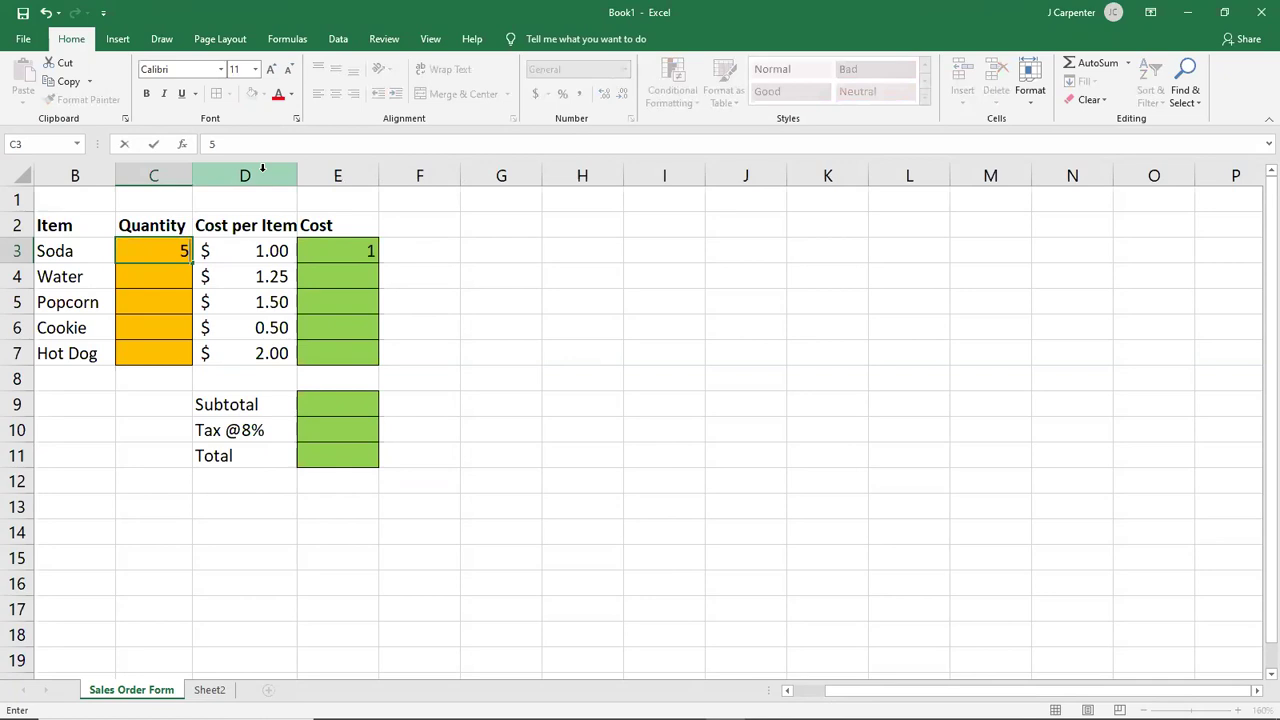
pyautogui.press('Return')
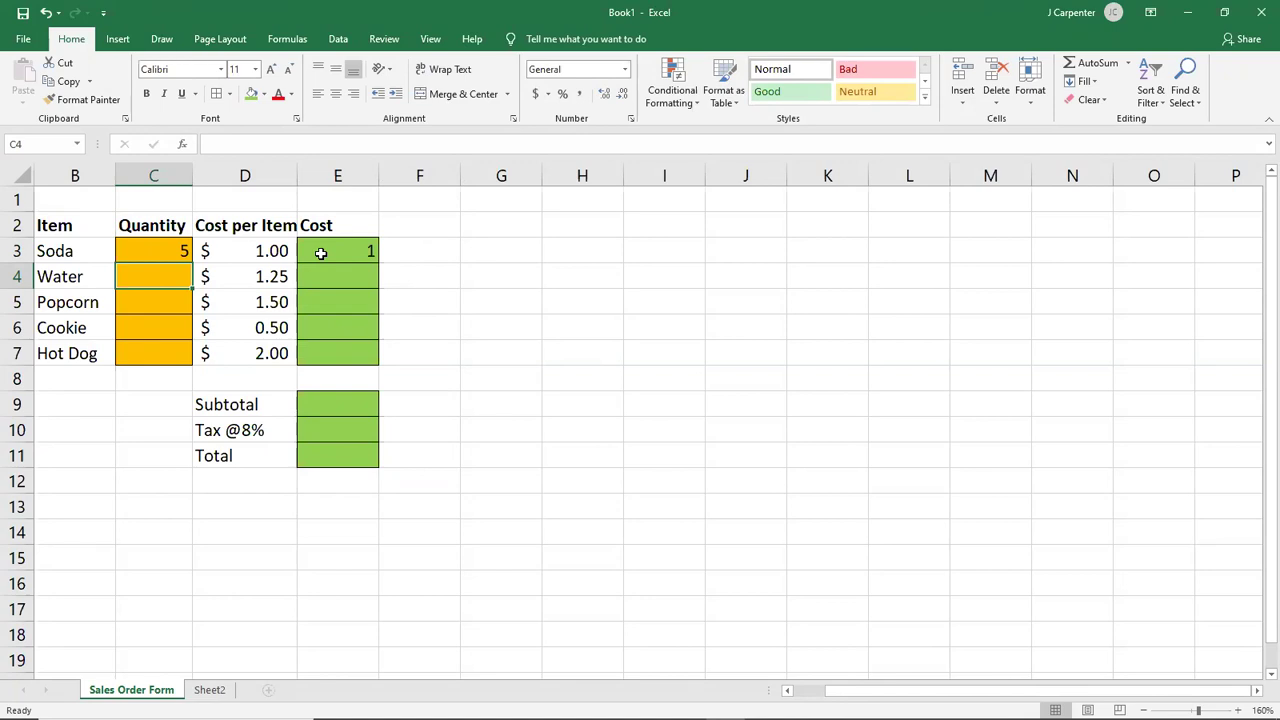
pyautogui.click(156, 250)
pyautogui.click(46, 12)
# Step: Highlight the formula =1*1 in E3 and begin replacing it with a reference to quantity cell C3
pyautogui.click(351, 254)
pyautogui.doubleClick(351, 252)
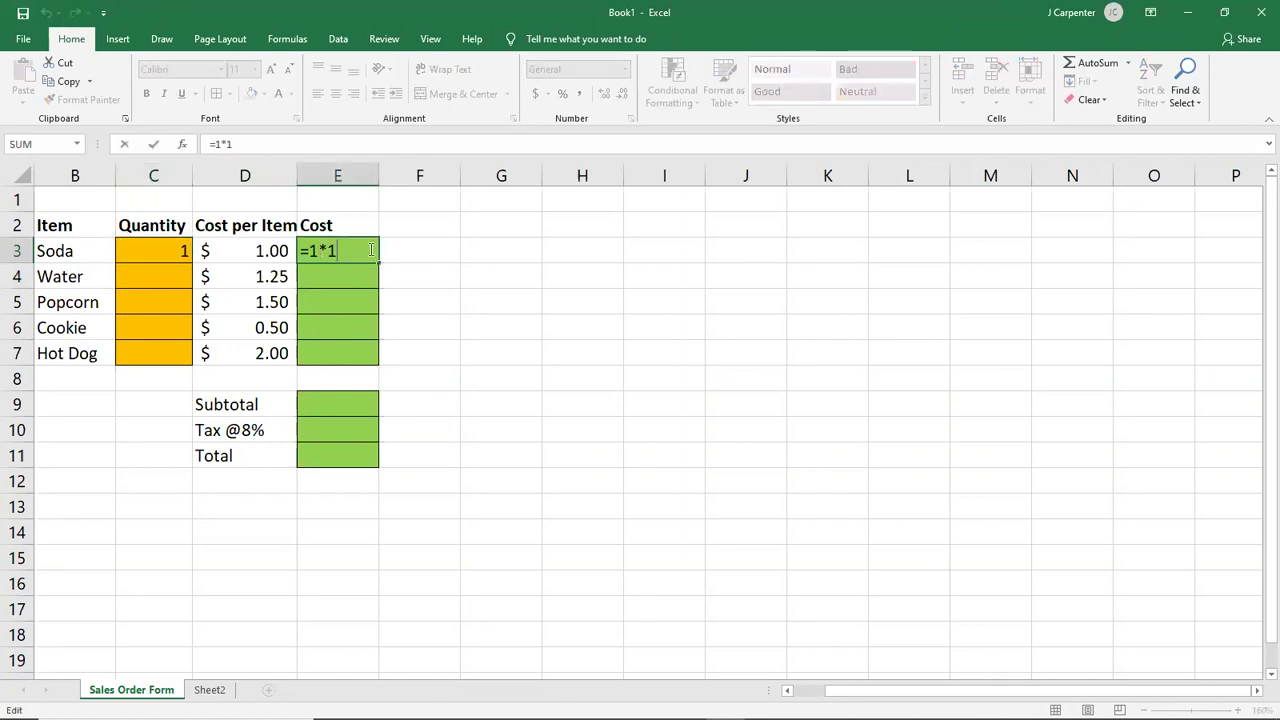
pyautogui.moveTo(337, 251); pyautogui.dragTo(297, 251)
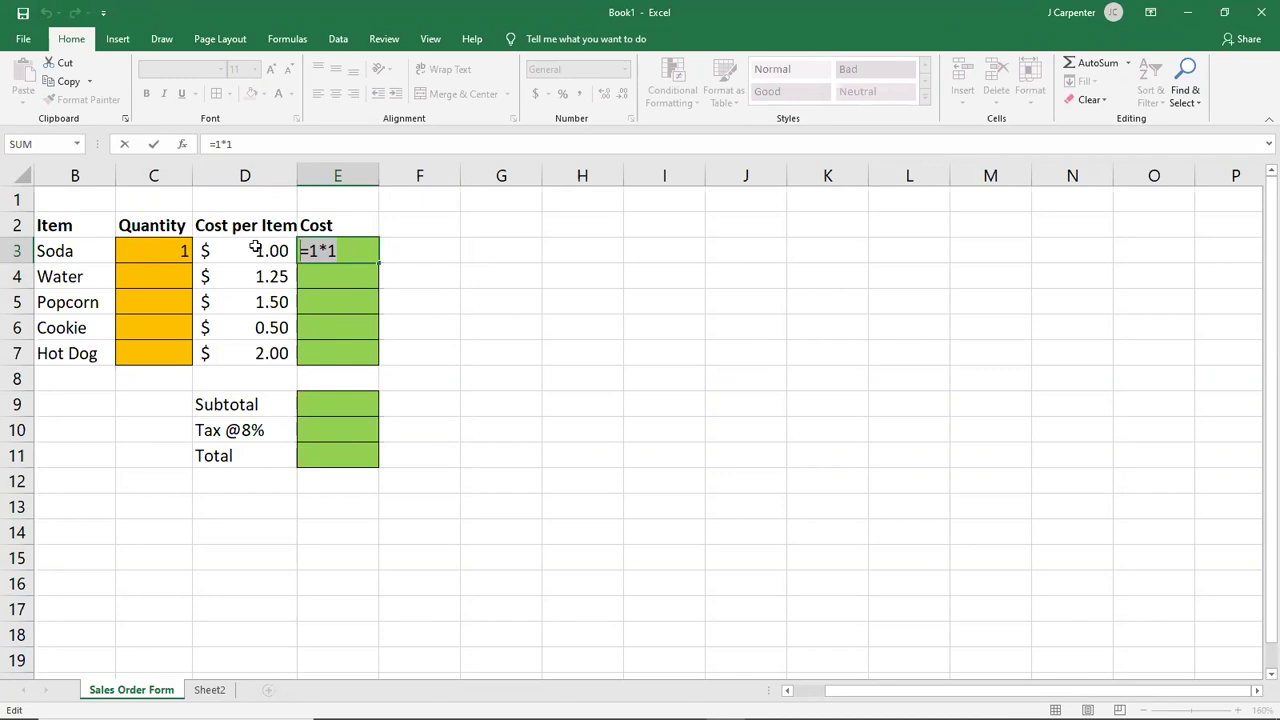
pyautogui.click(172, 253)
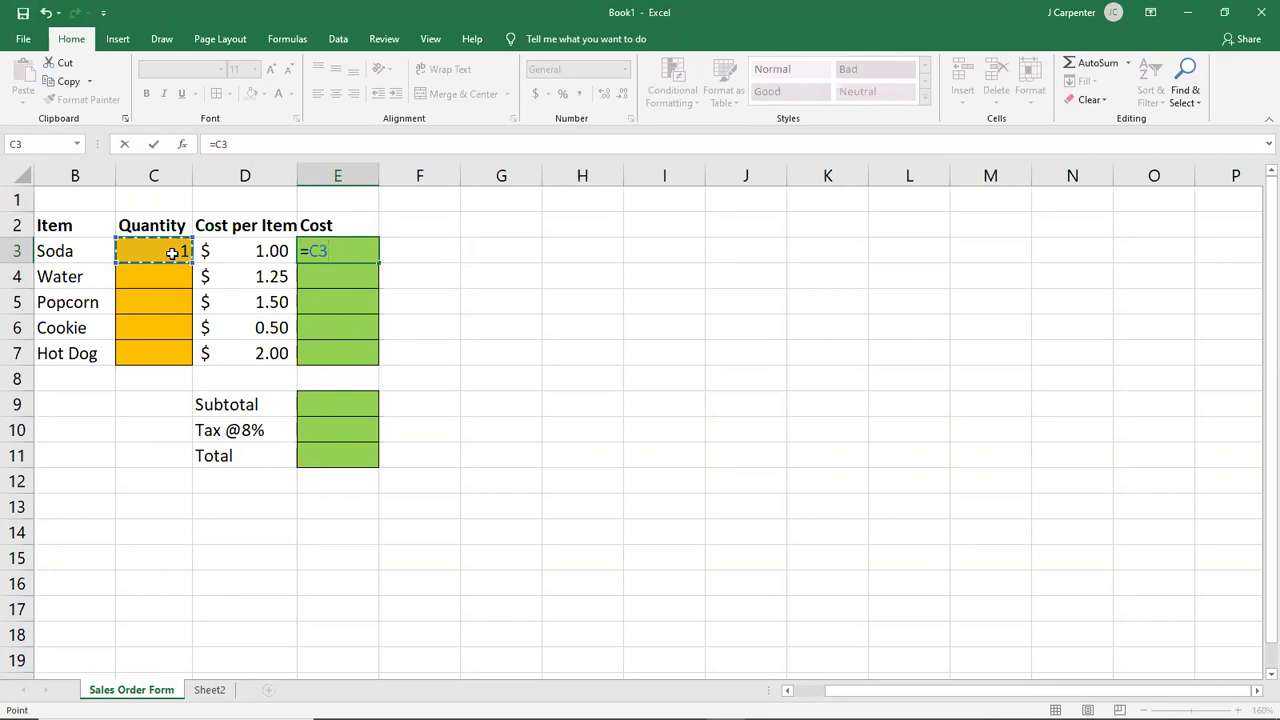
# Step: Undo the recent formula entries in the Soda cost cell E3 until the cell is empty
pyautogui.click(46, 13)
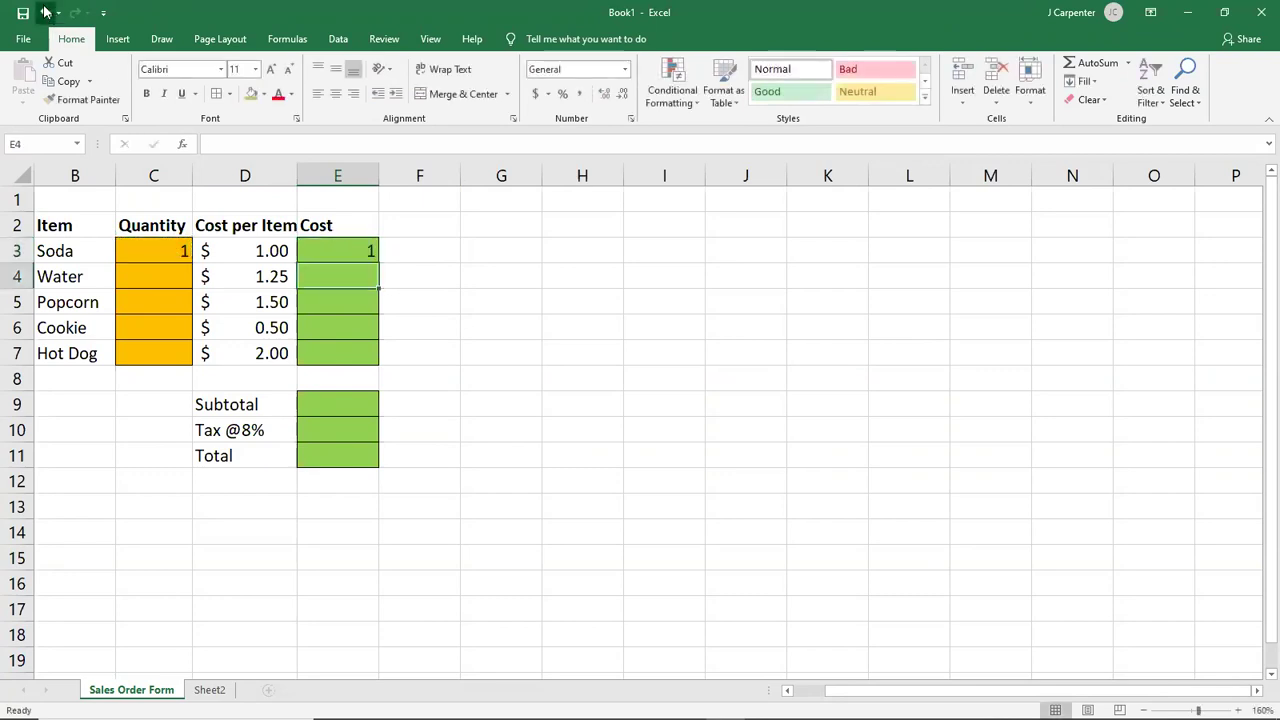
pyautogui.click(46, 13)
pyautogui.click(46, 13)
pyautogui.click(46, 13)
pyautogui.click(46, 13)
pyautogui.click(46, 13)
pyautogui.click(46, 13)
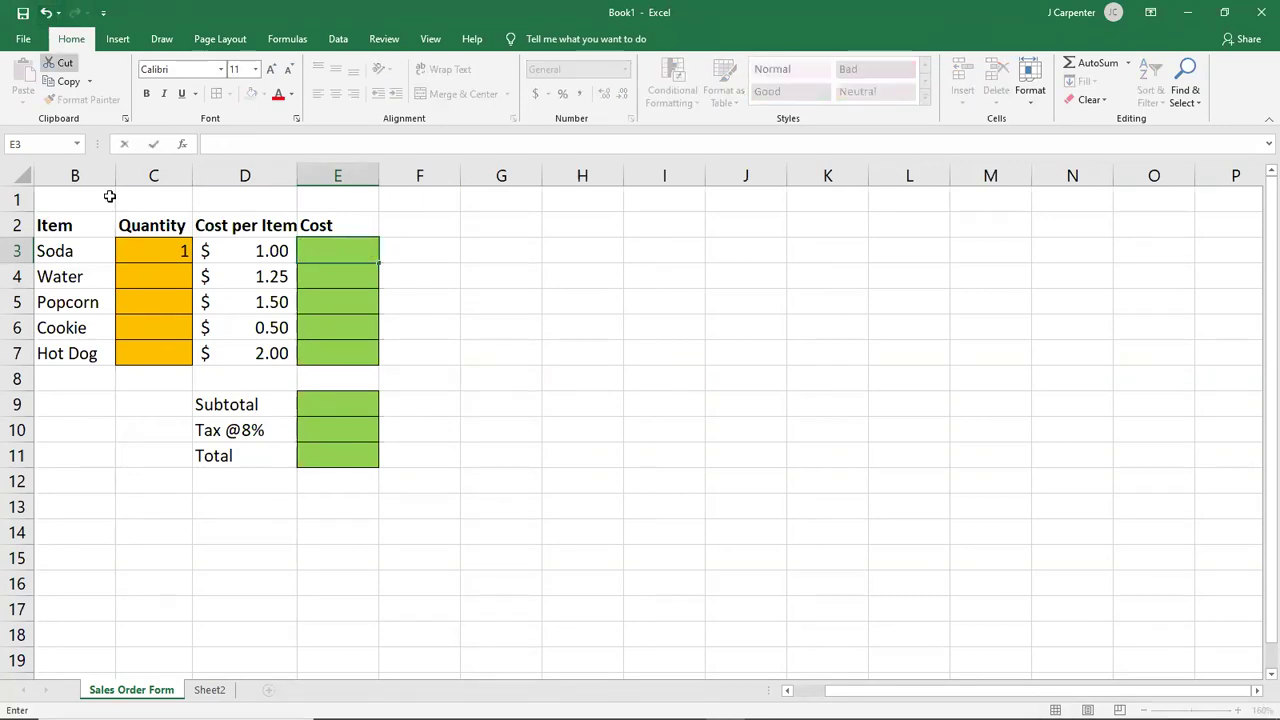
# Step: Check the Soda quantity cell C3 and unit cost cell D3, and start the cost formula in E3 with =C3
pyautogui.click(486, 297)
pyautogui.click(157, 233)
pyautogui.click(163, 250)
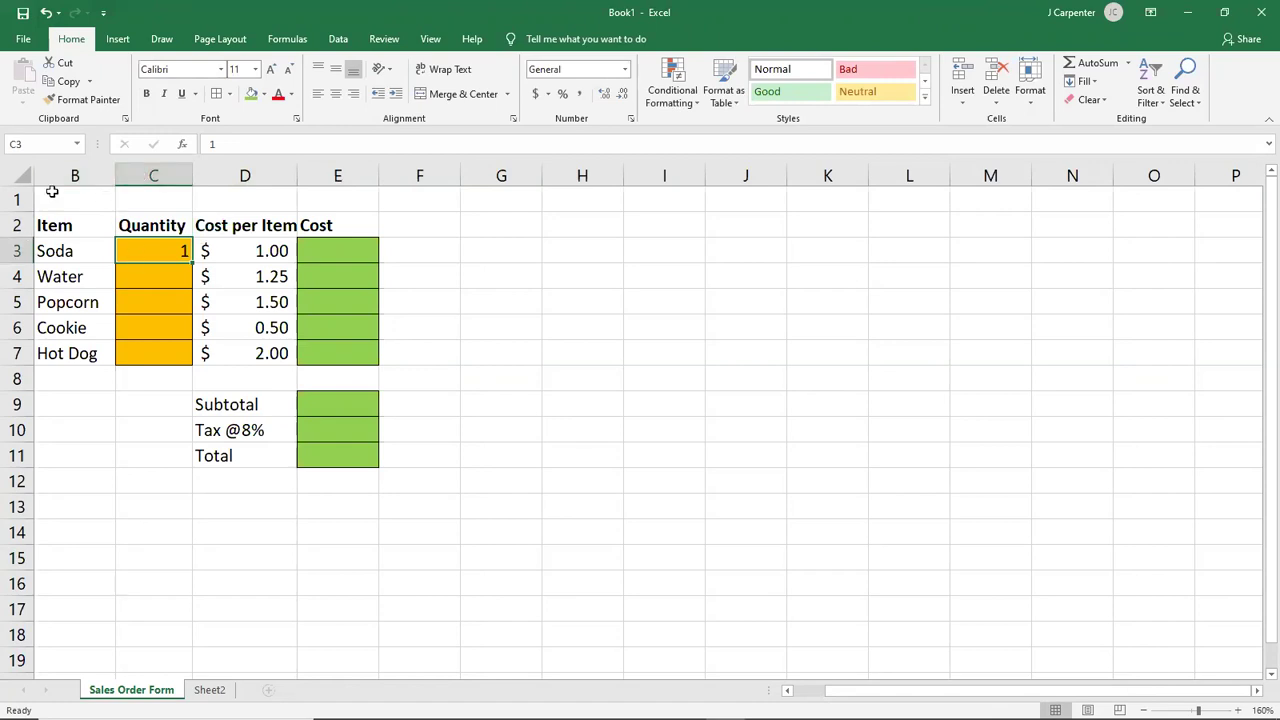
pyautogui.click(247, 249)
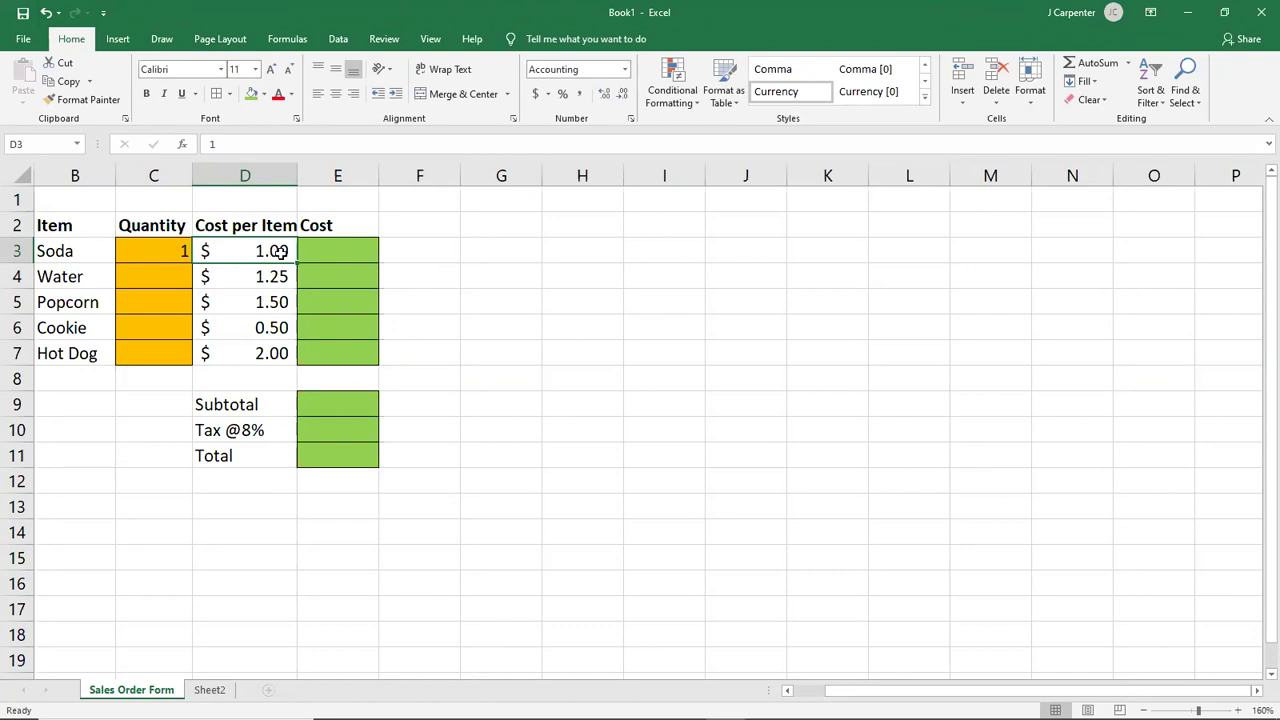
pyautogui.click(345, 250)
pyautogui.write('=C3')
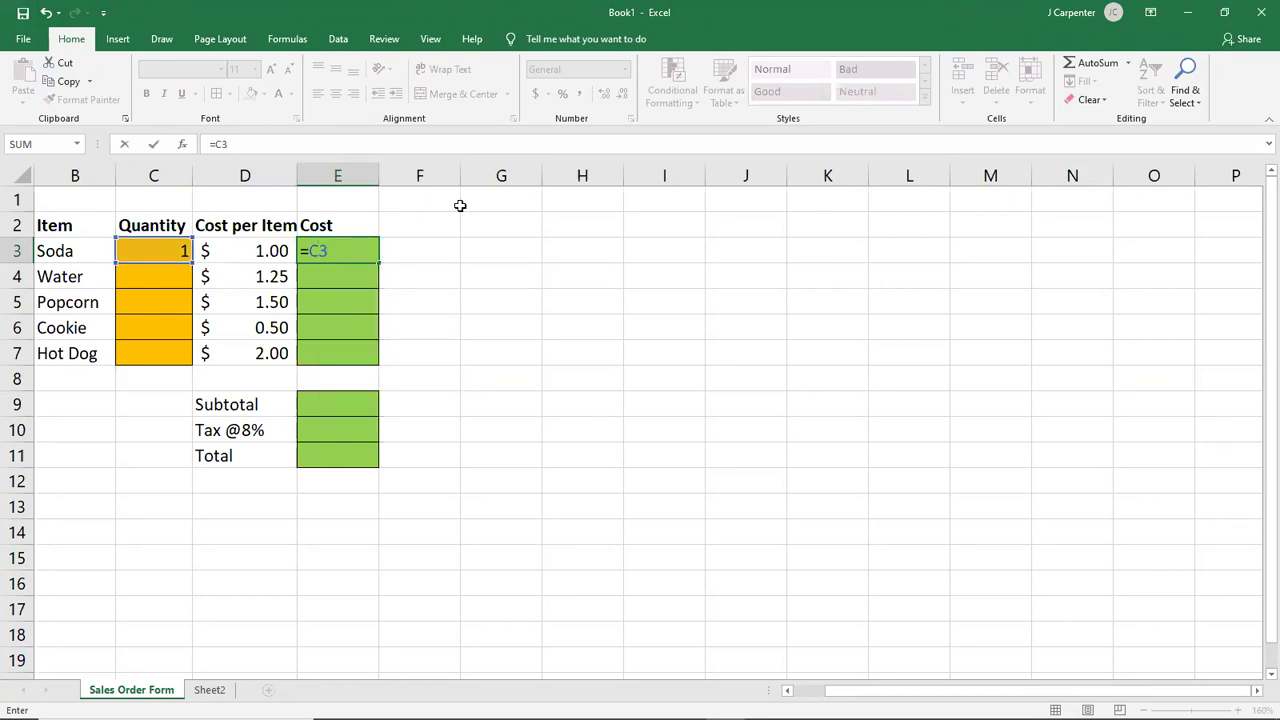
# Step: Retype the quantity reference in the E3 formula, trying C5 in place of C3 before restoring C3
pyautogui.press('BackSpace')
pyautogui.press('BackSpace')
pyautogui.write('C')
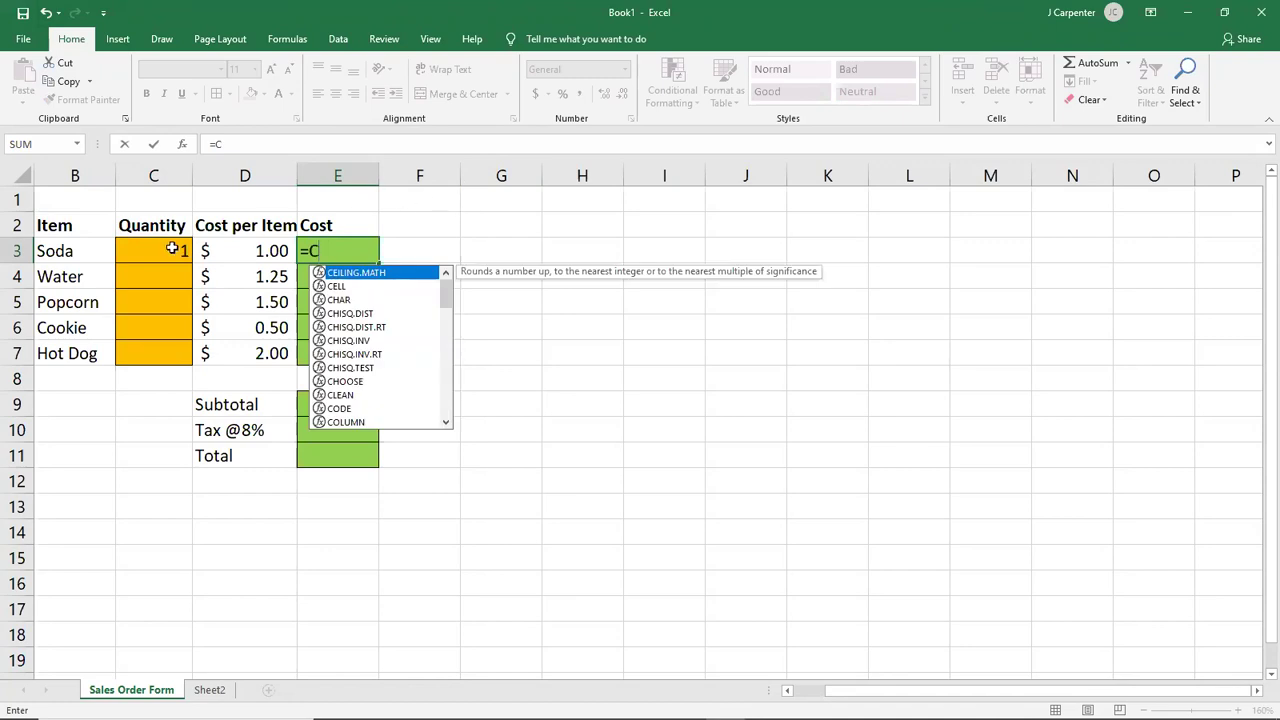
pyautogui.click(142, 246)
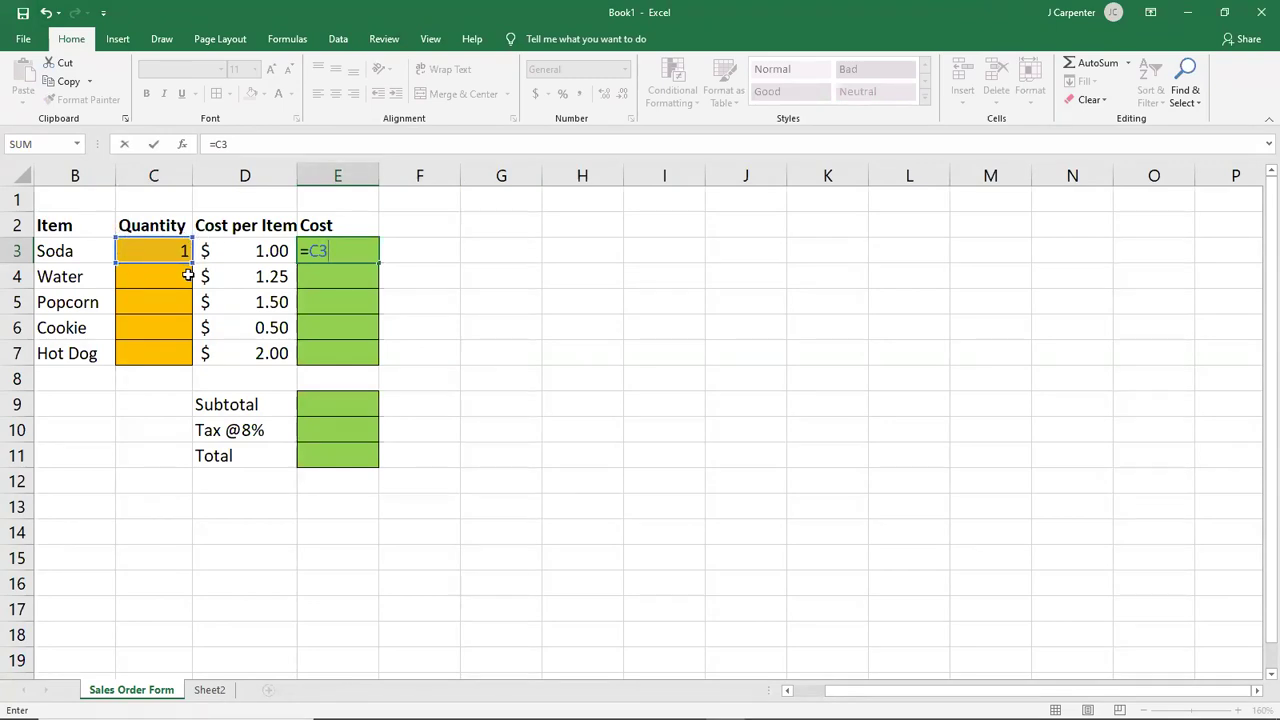
pyautogui.press('BackSpace')
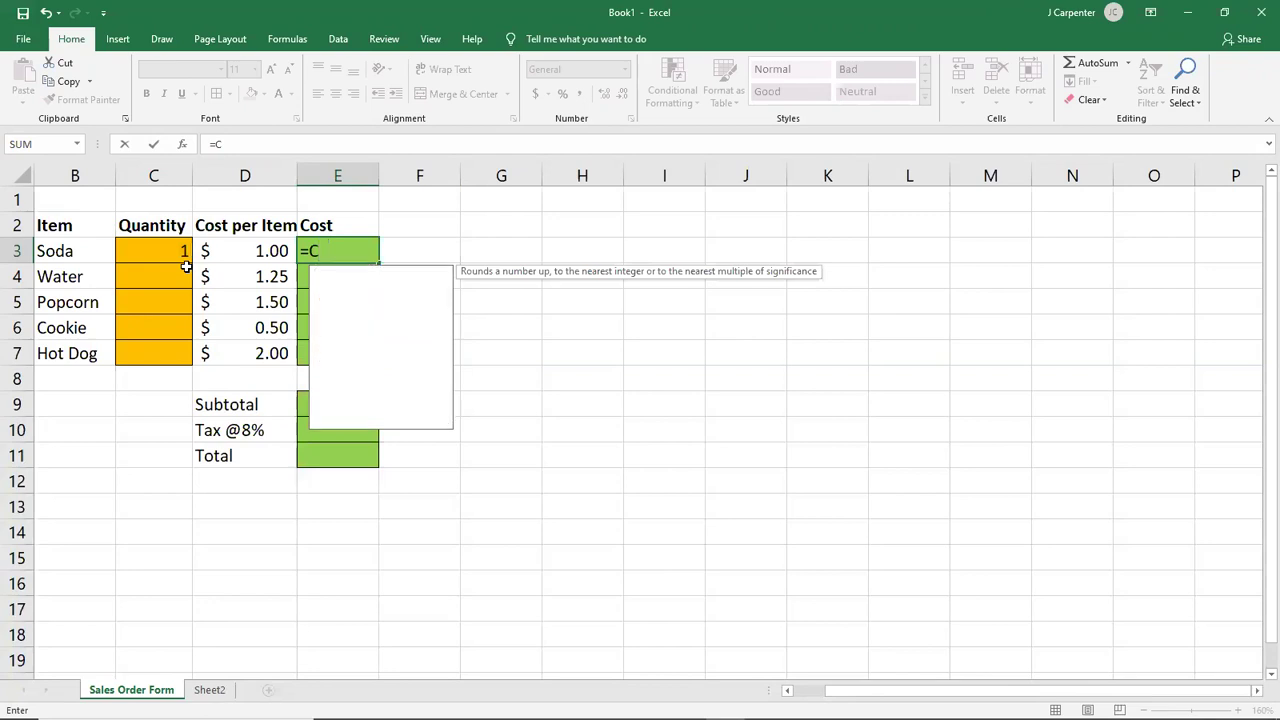
pyautogui.write('5')
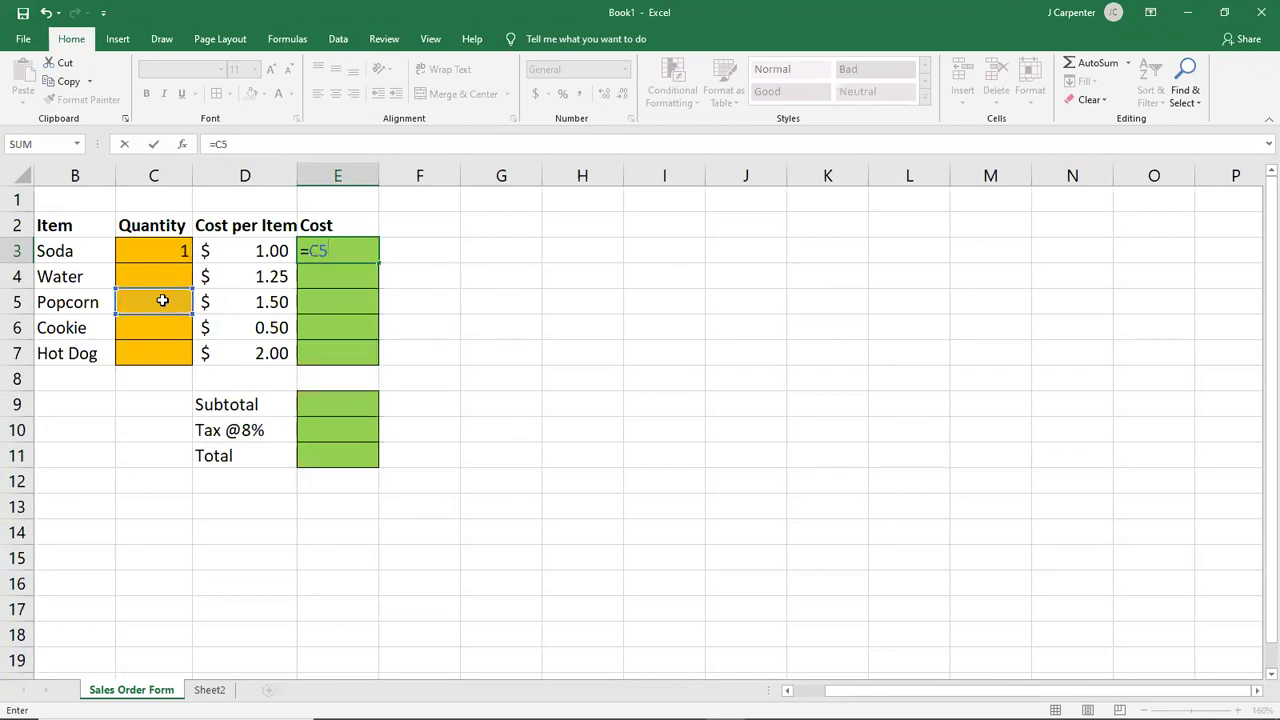
pyautogui.press('BackSpace')
pyautogui.write('3')
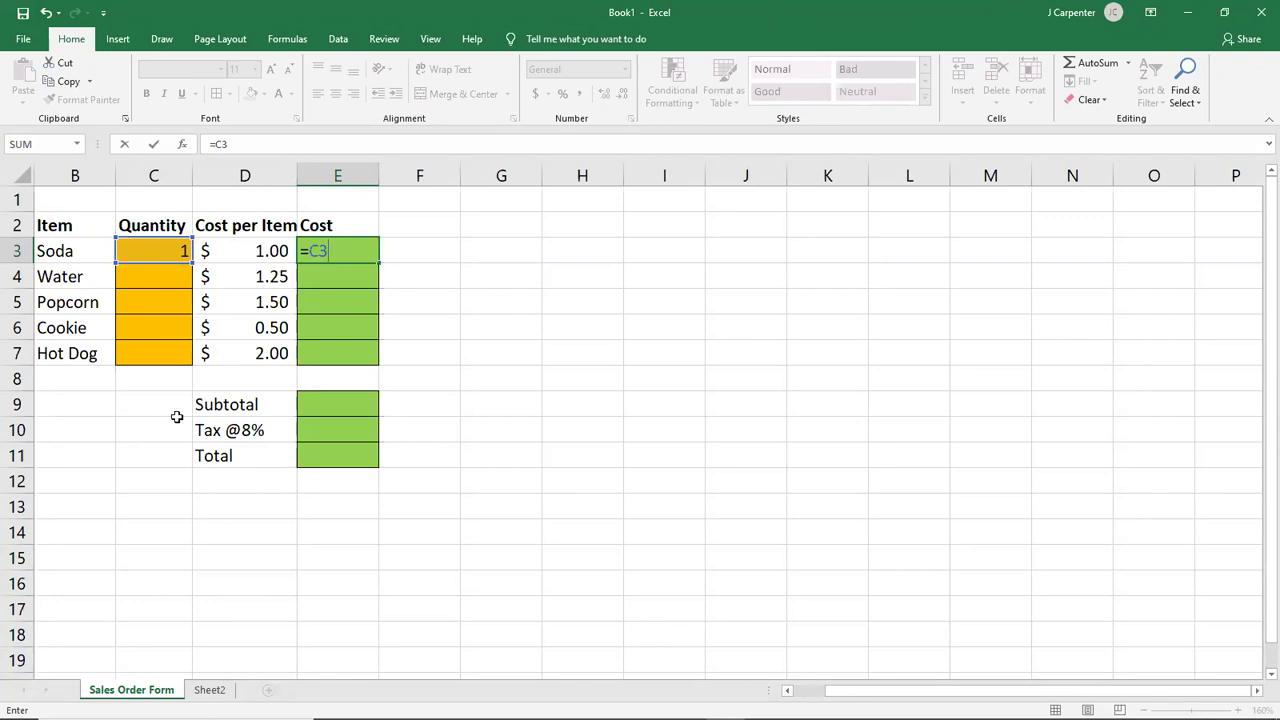
# Step: Complete the Soda cost formula in E3 as =C3*D3
pyautogui.write('*')
pyautogui.write('D')
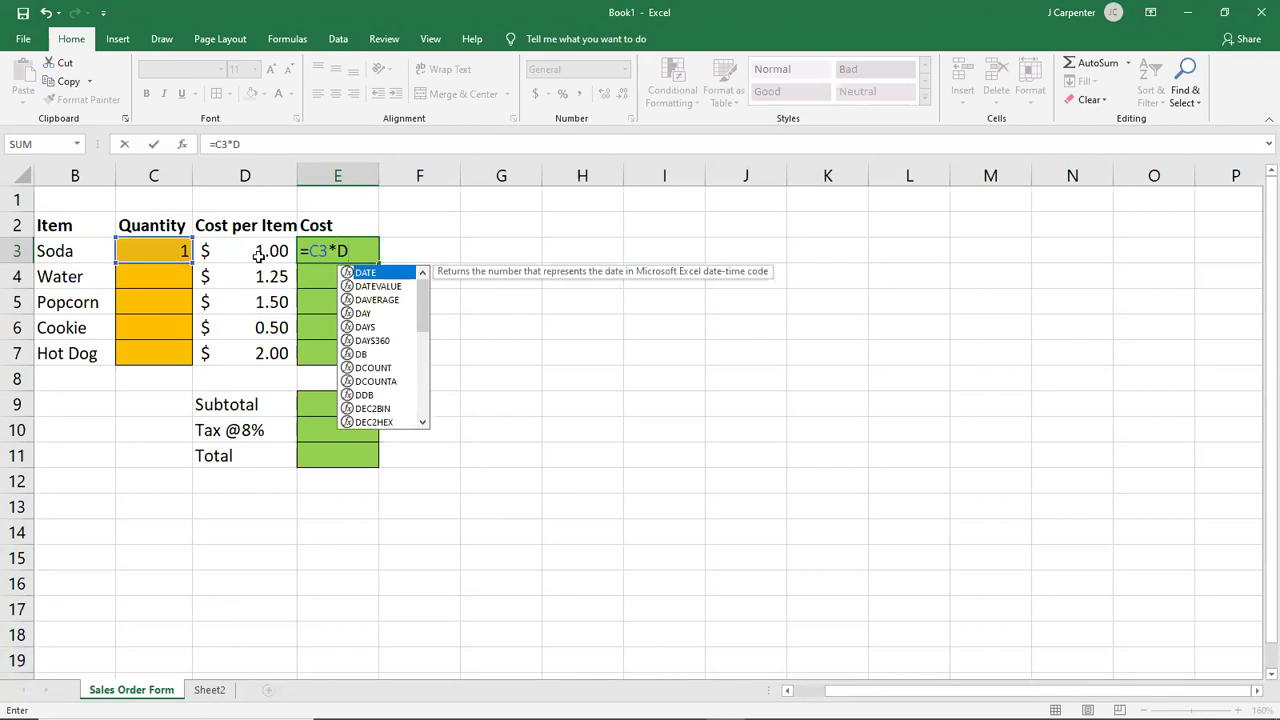
pyautogui.write('3')
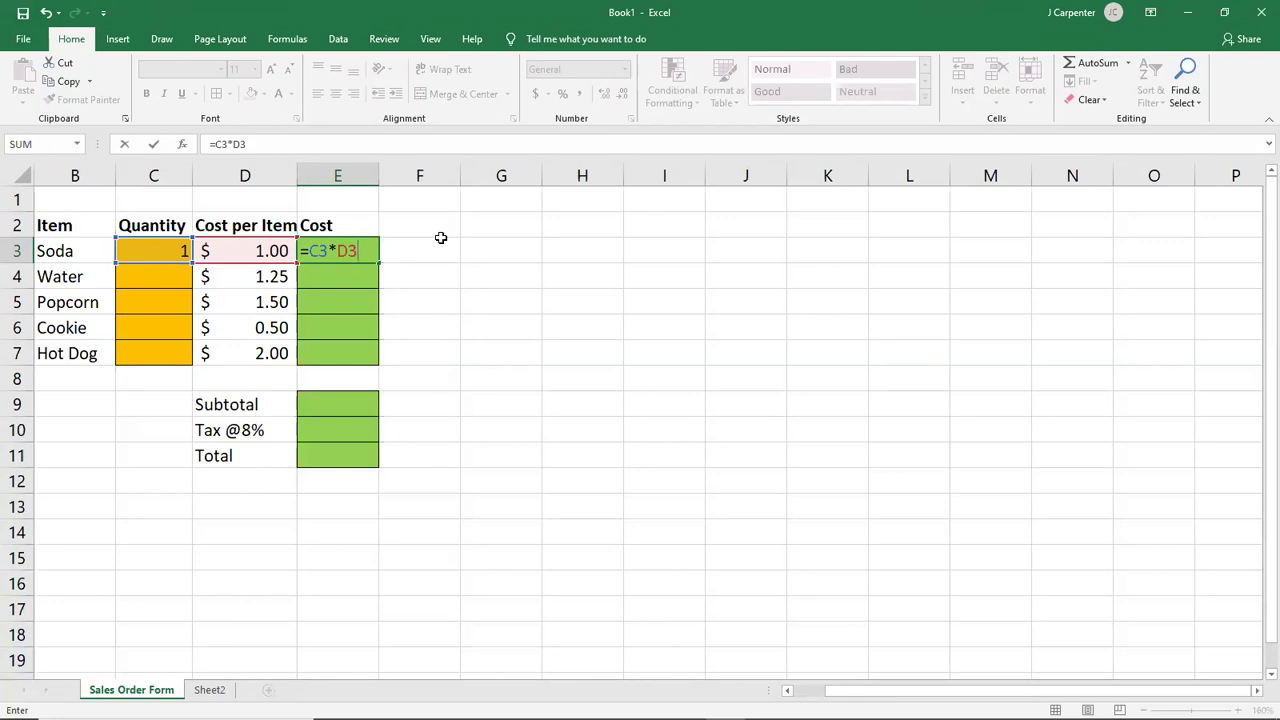
pyautogui.press('Return')
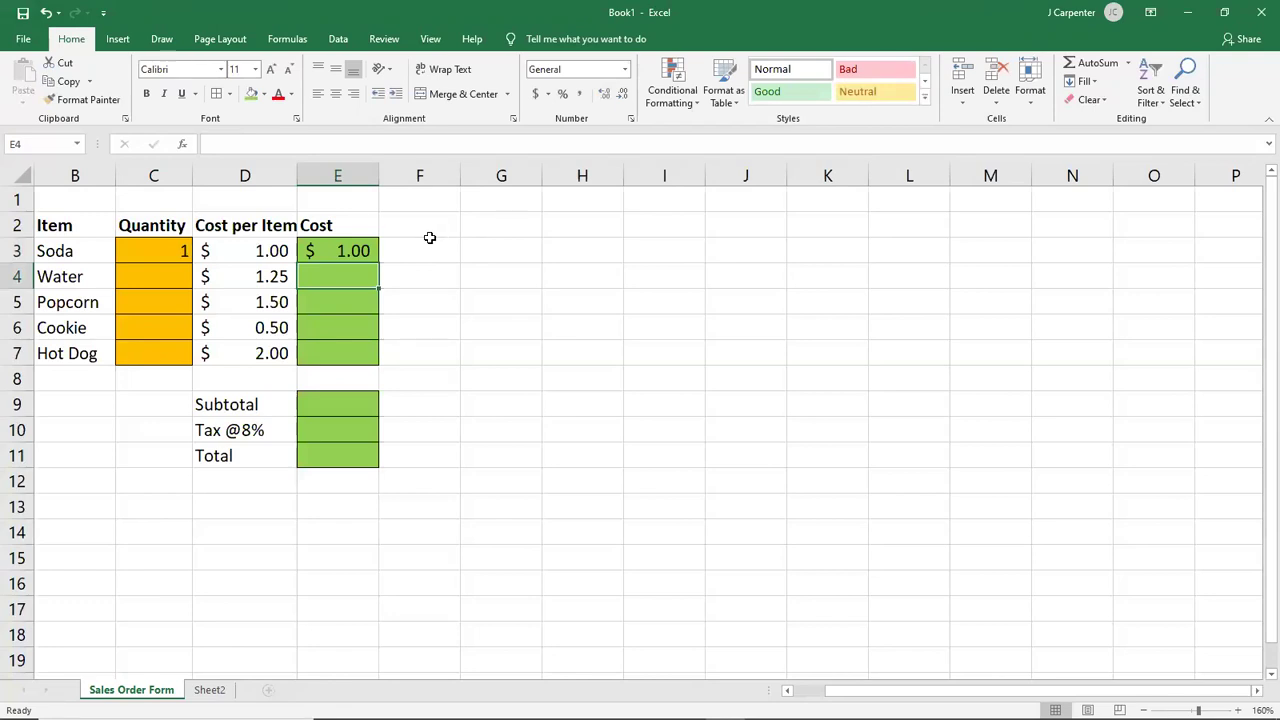
# Step: Set the Soda quantity in C3 to 5 and check the cost formula in E3
pyautogui.click(262, 251)
pyautogui.click(330, 246)
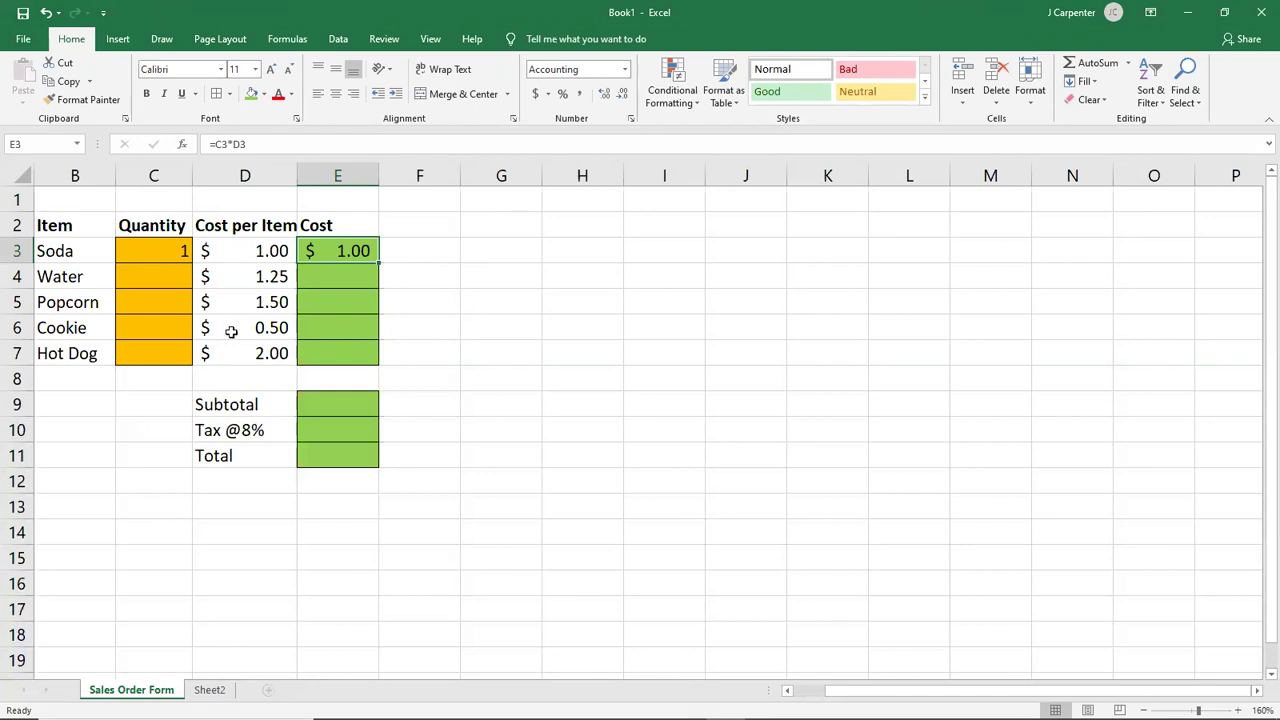
pyautogui.click(161, 246)
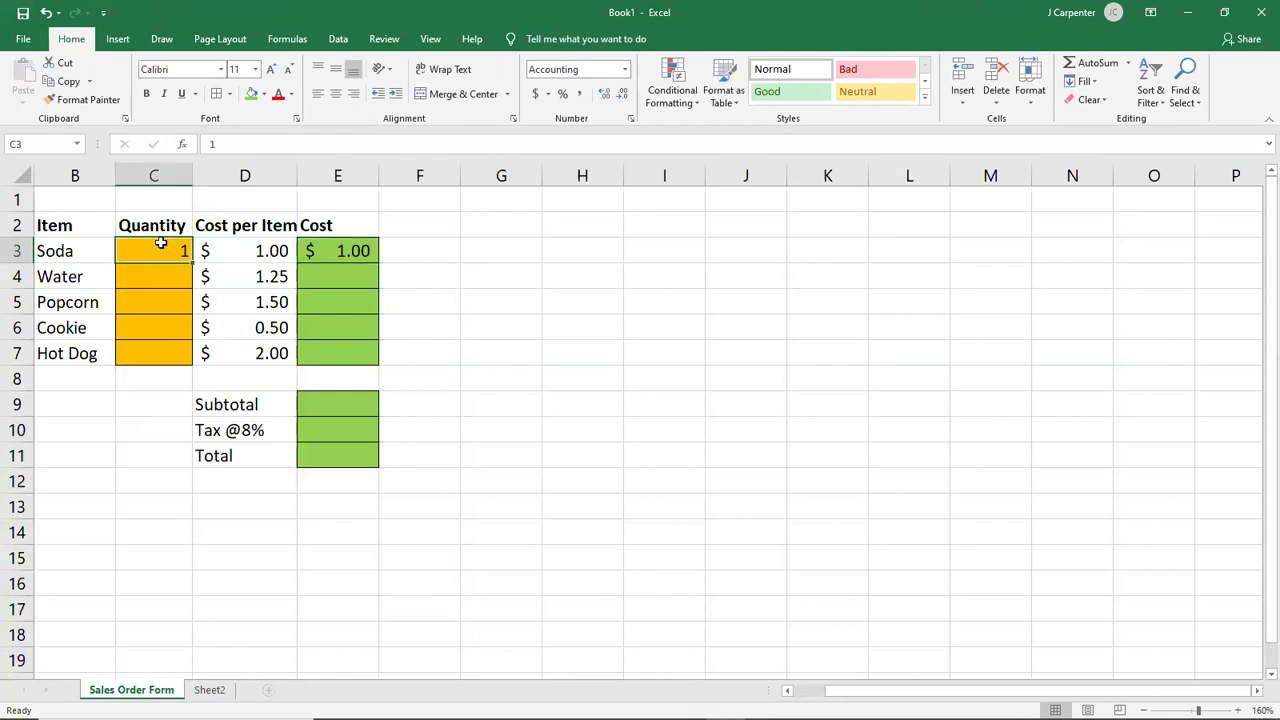
pyautogui.write('5')
pyautogui.press('Return')
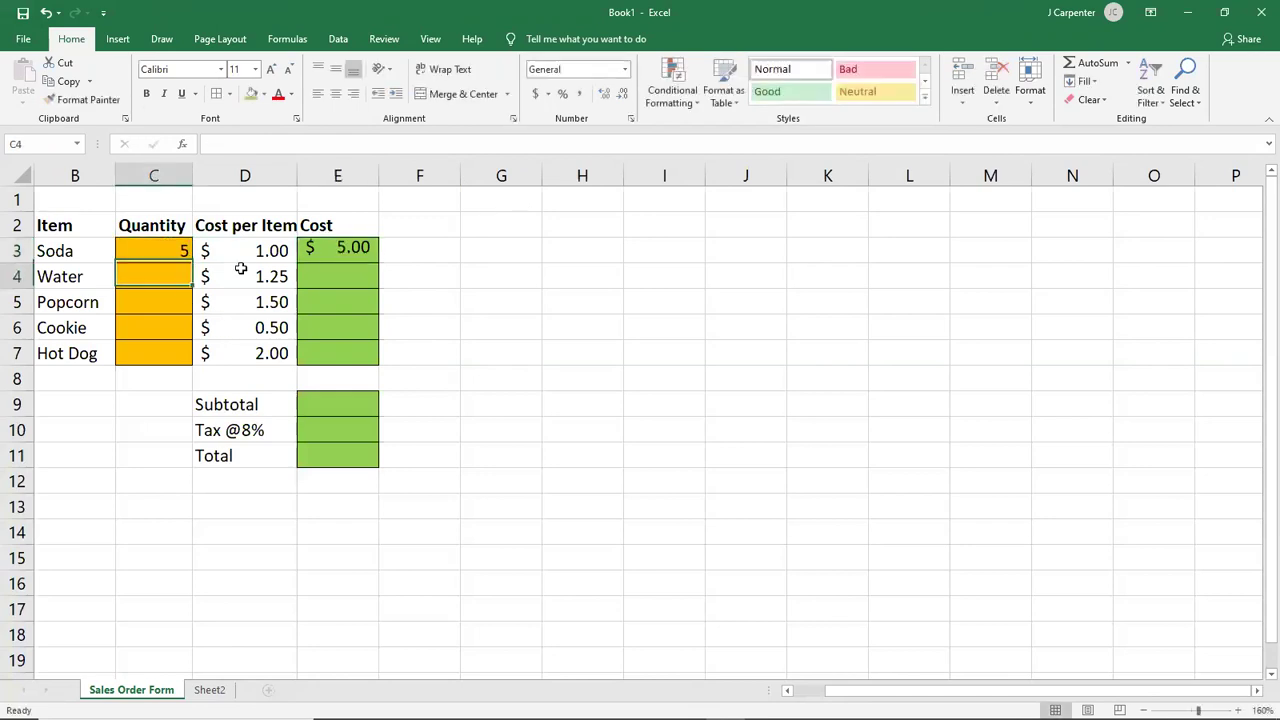
pyautogui.click(368, 252)
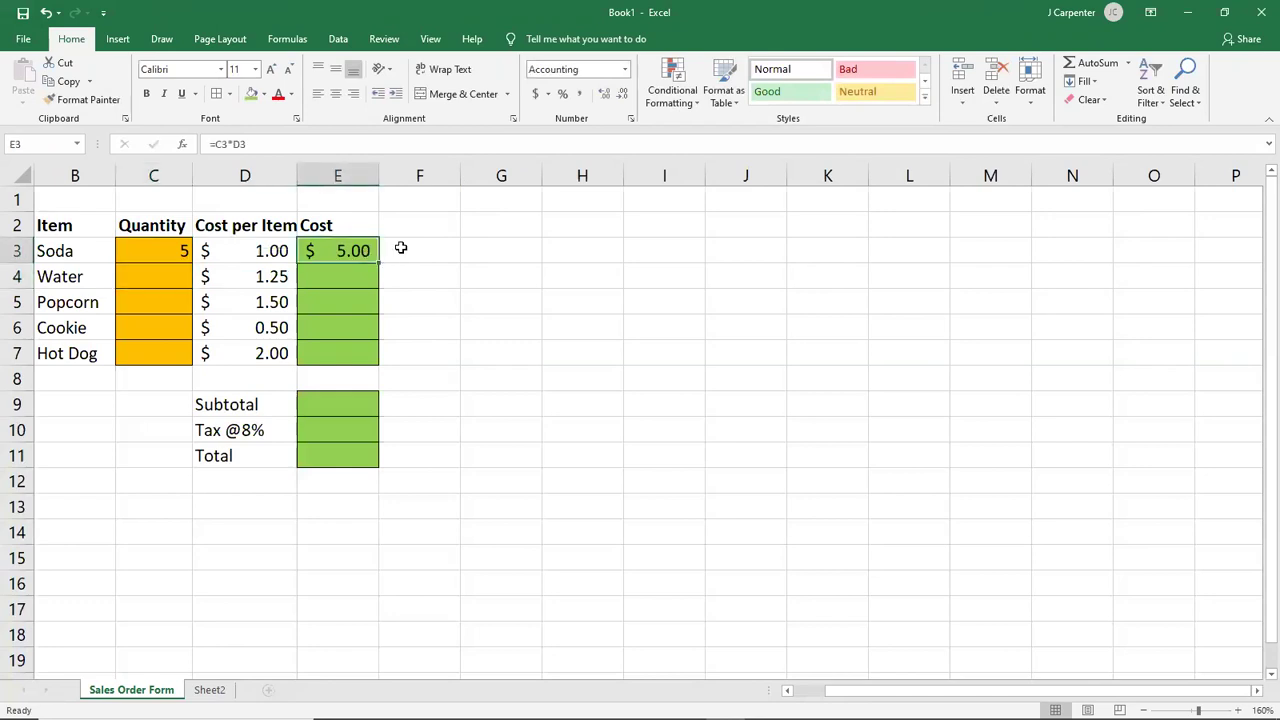
# Step: Test the Soda cost formula with quantities of 100 and 3.5 in C3
pyautogui.click(166, 248)
pyautogui.write('100')
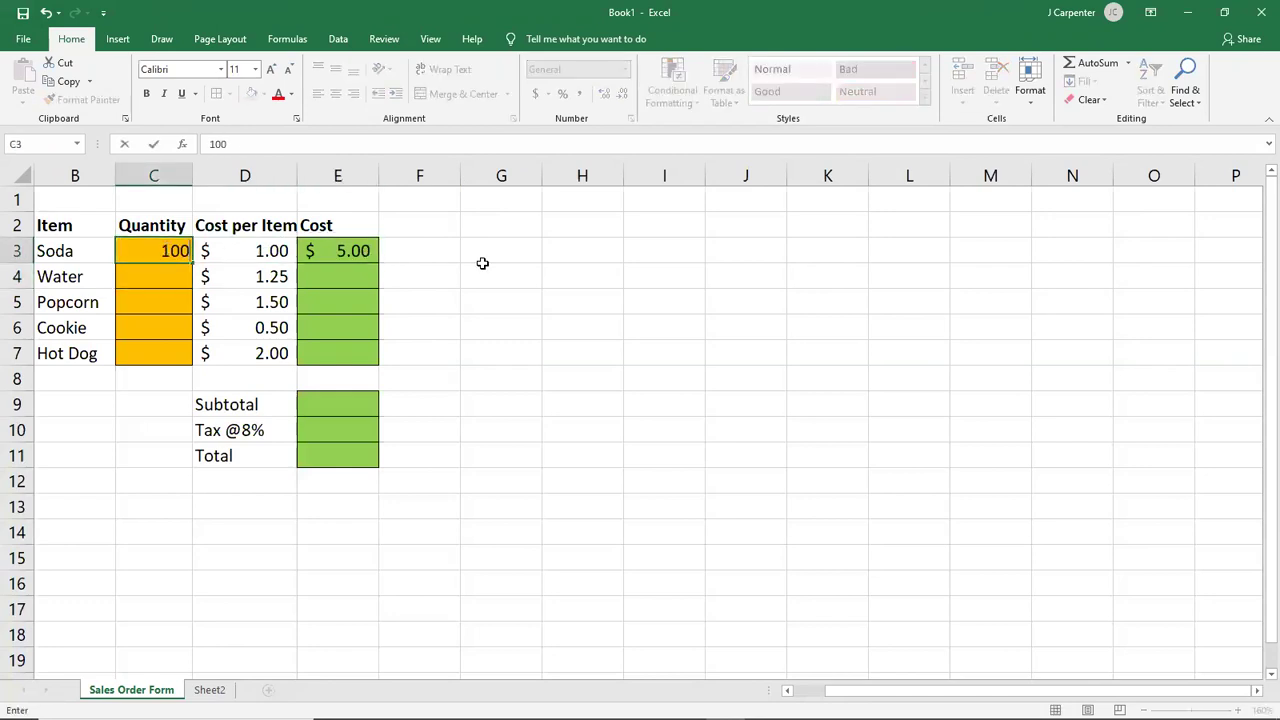
pyautogui.press('Return')
pyautogui.click(352, 252)
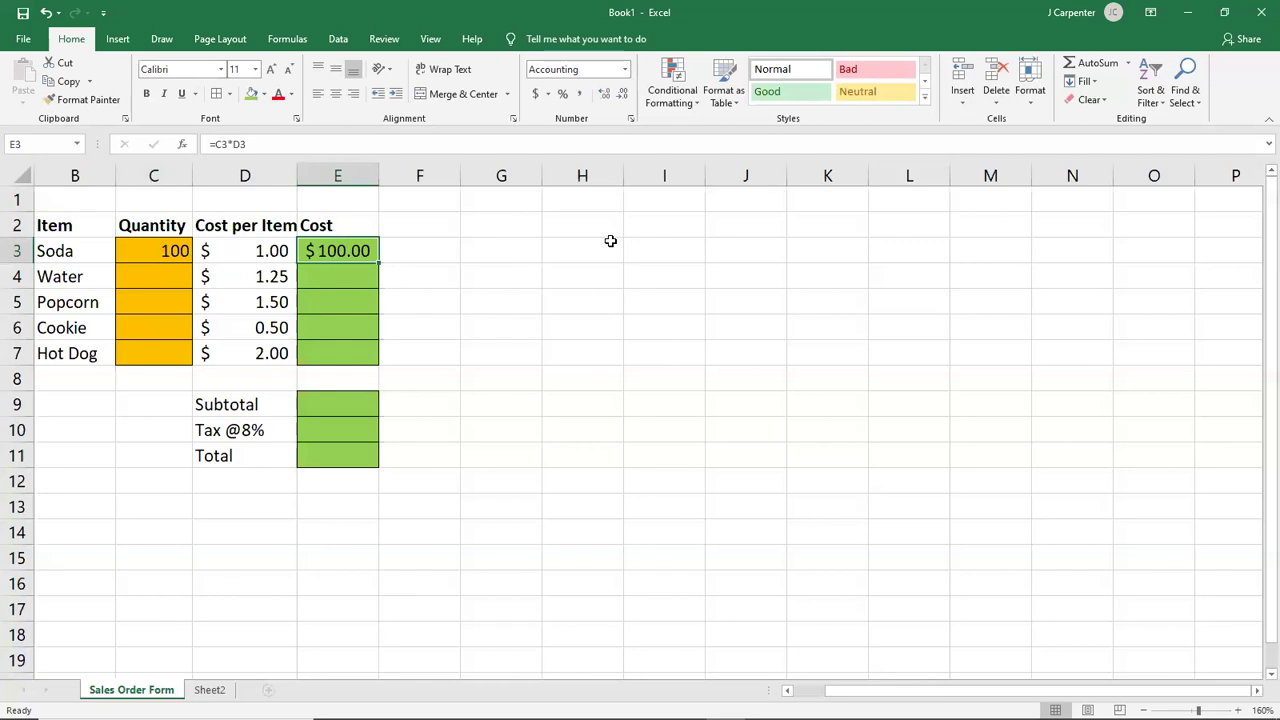
pyautogui.click(174, 248)
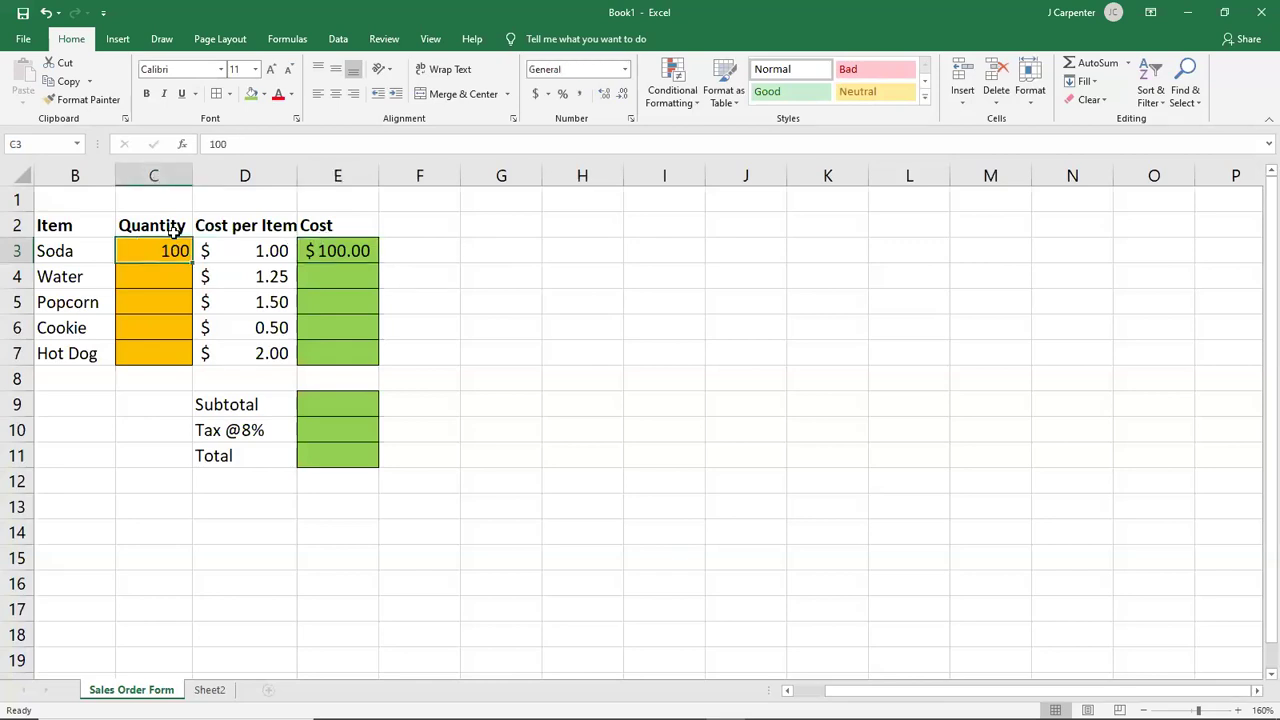
pyautogui.write('3.5')
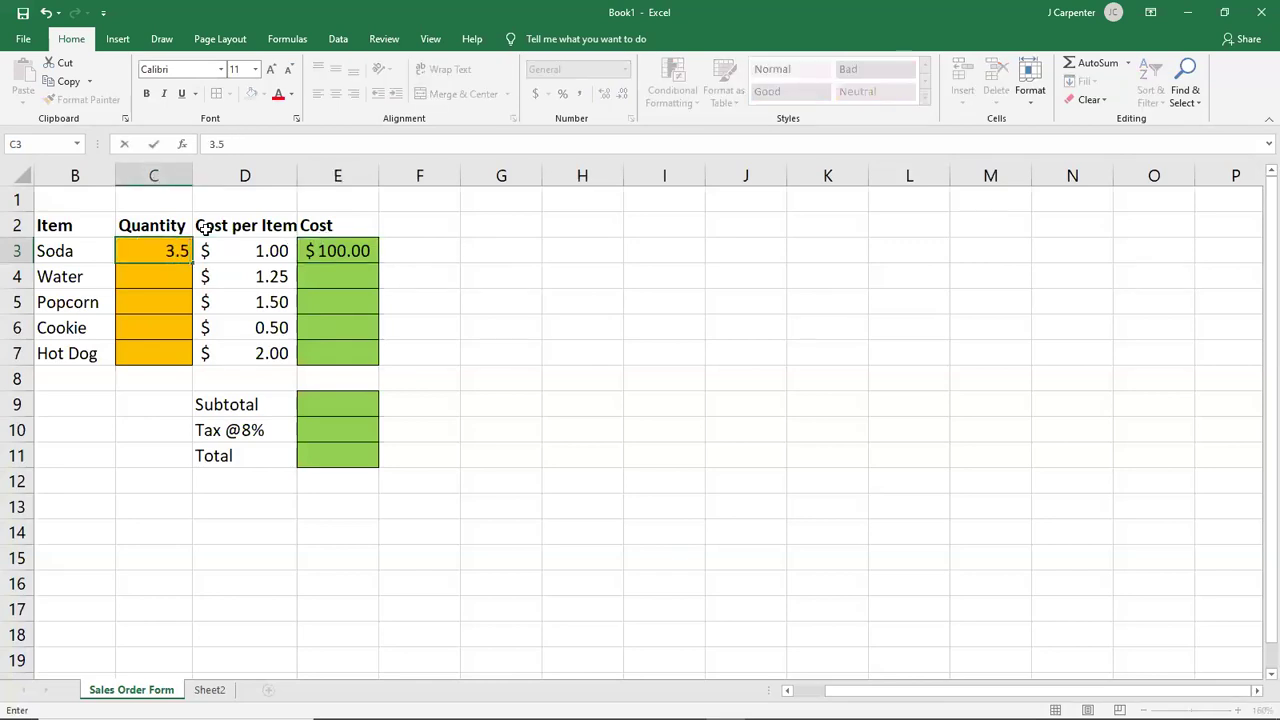
pyautogui.press('Return')
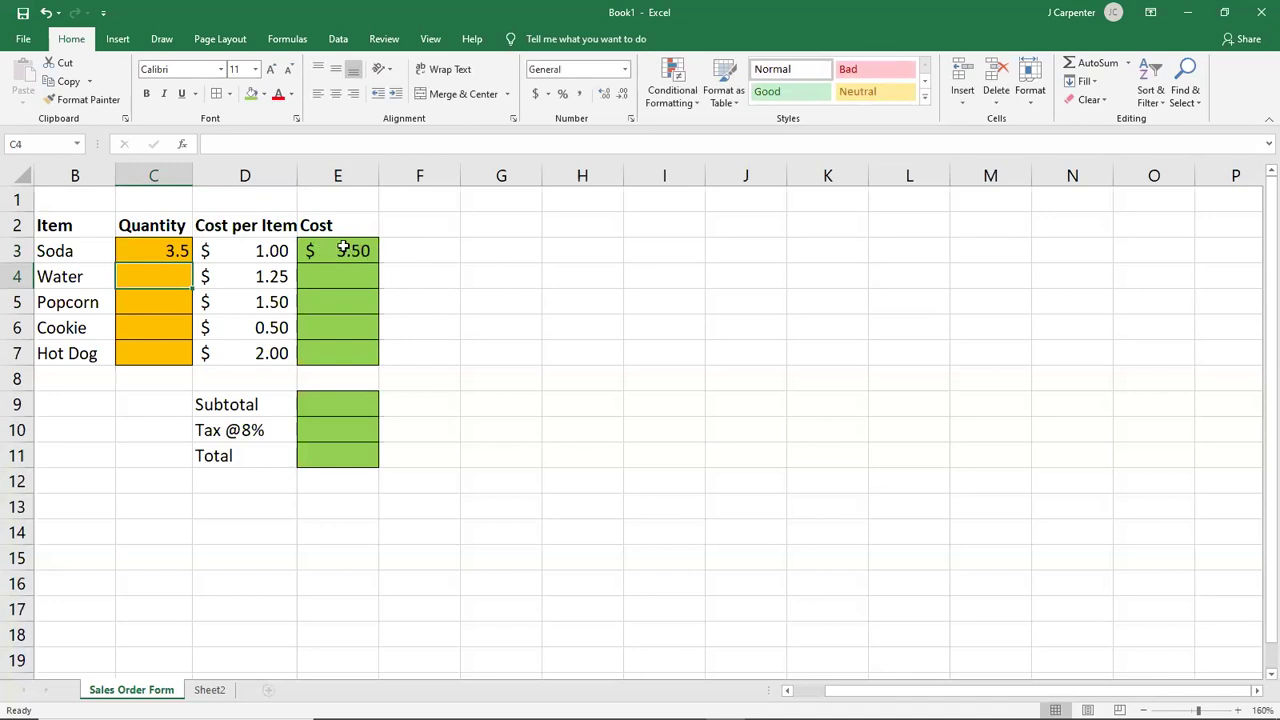
# Step: Set the Soda quantity in C3 to 1
pyautogui.click(153, 251)
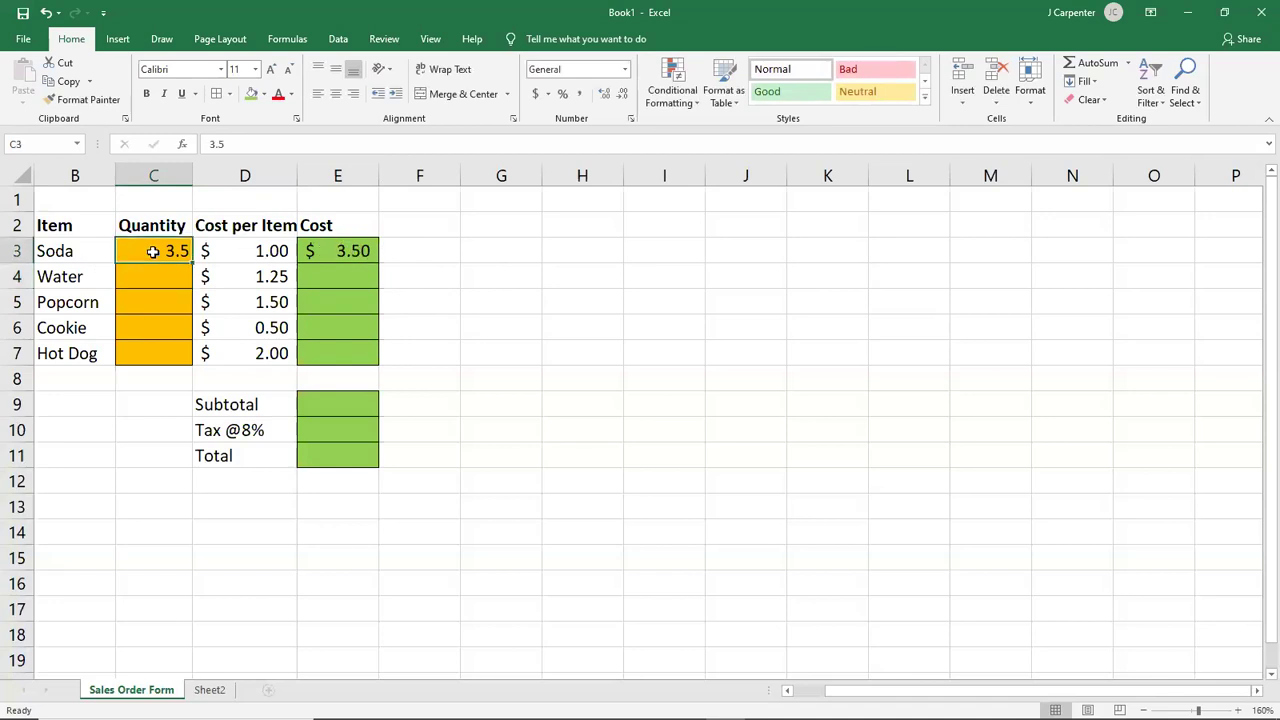
pyautogui.write('1')
pyautogui.press('Return')
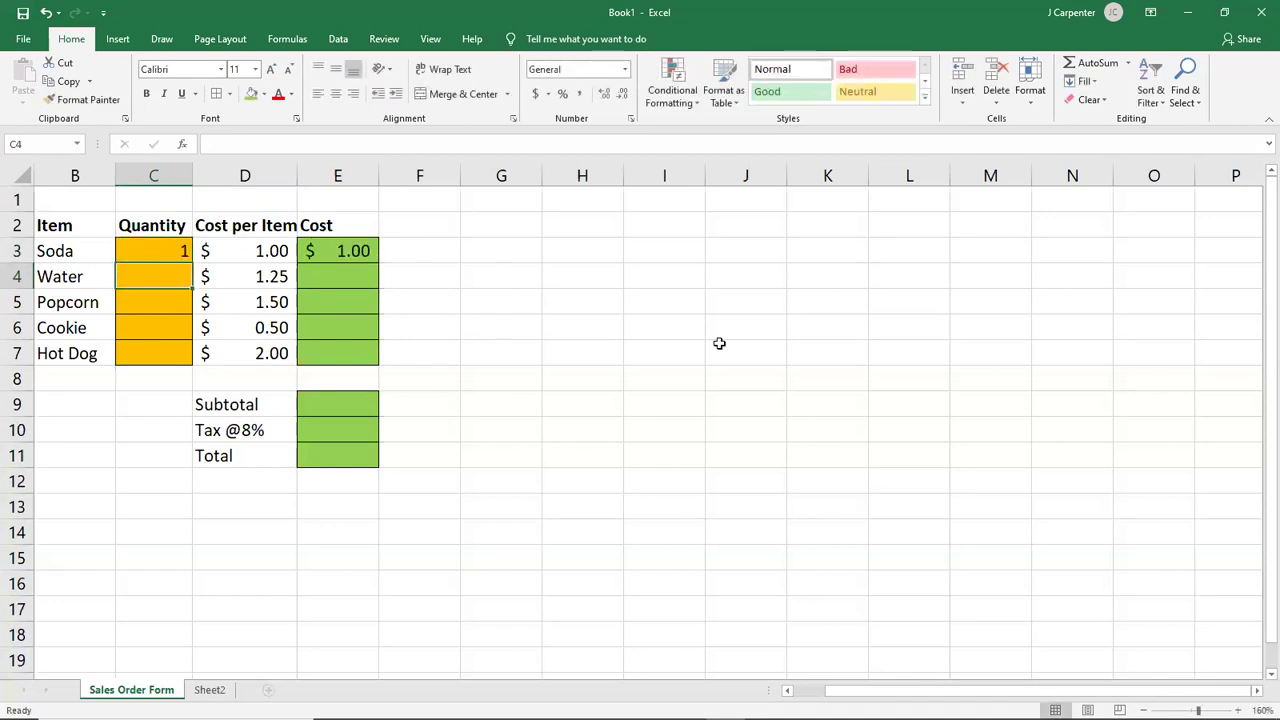
pyautogui.click(677, 326)
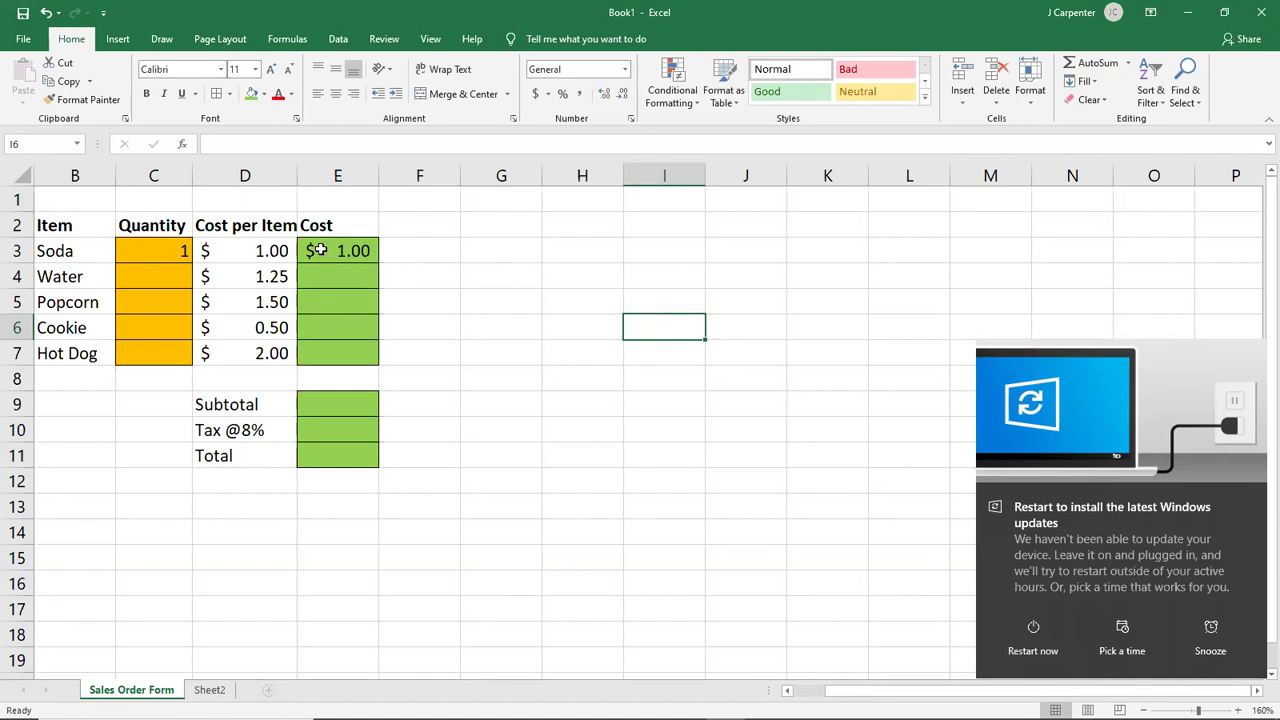
# Step: Review the cost formula on the e-textbook's Enter Formulas page beside the workbook, and return to the full-size worksheet
pyautogui.press('super+Down')
pyautogui.press('super+Right')
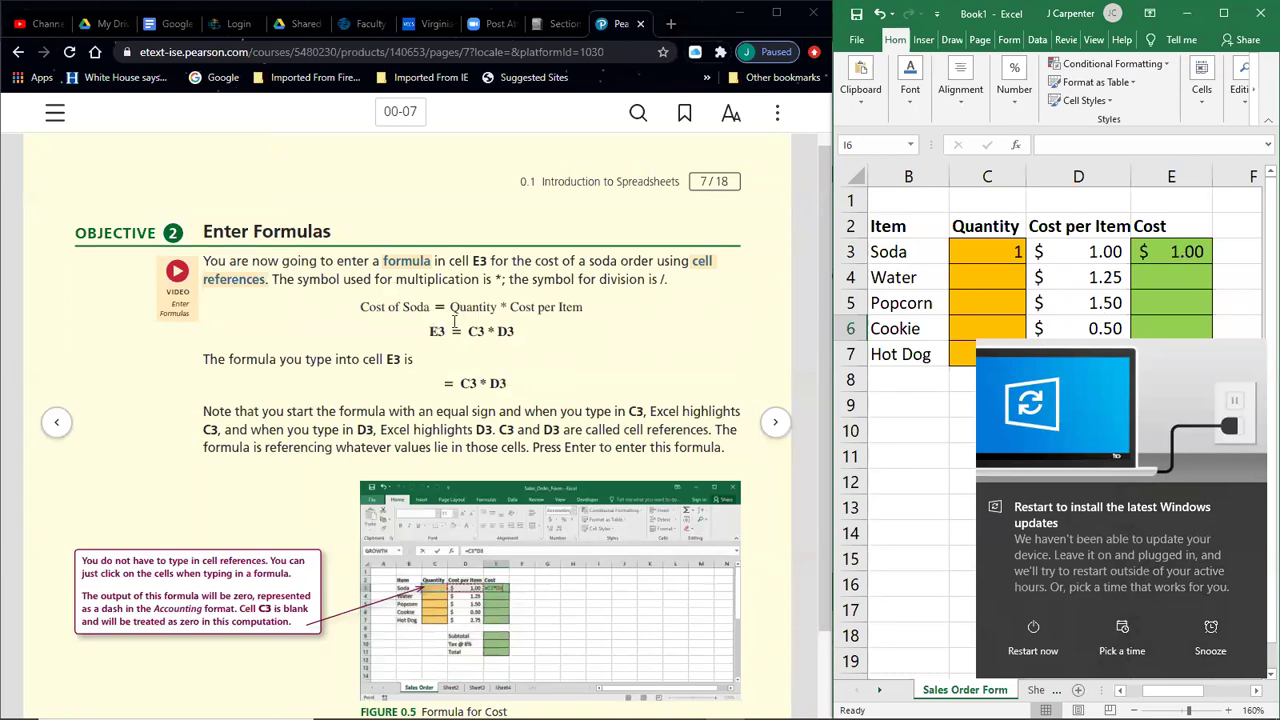
pyautogui.click(462, 383)
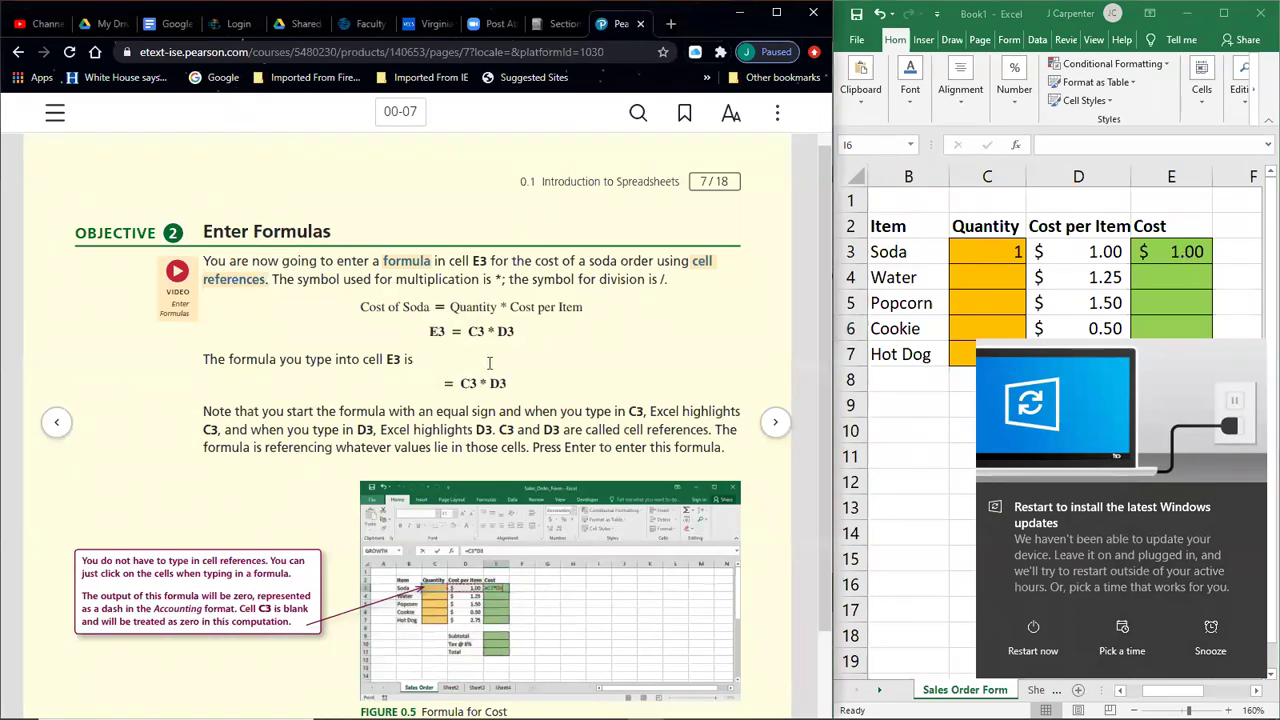
pyautogui.click(1228, 13)
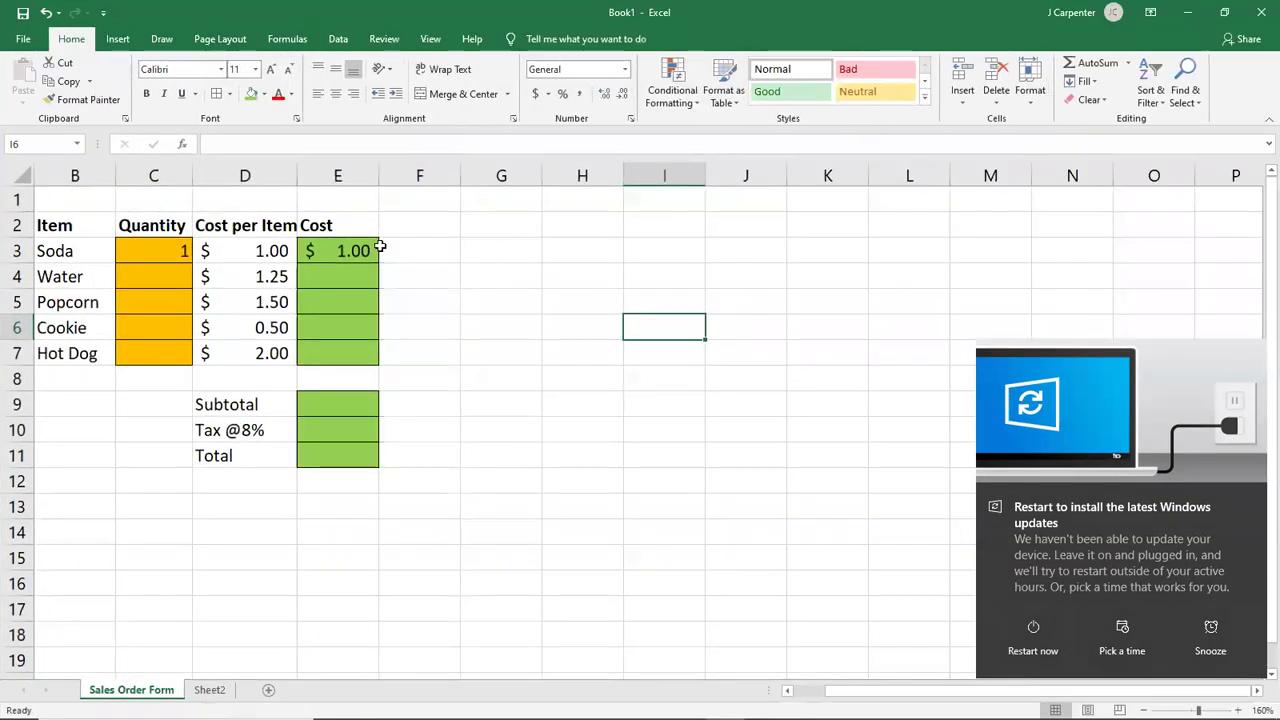
# Step: Clear the Soda cost cell E3 and enter C3*D3 without an equal sign
pyautogui.click(341, 254)
pyautogui.press('BackSpace')
pyautogui.click(456, 301)
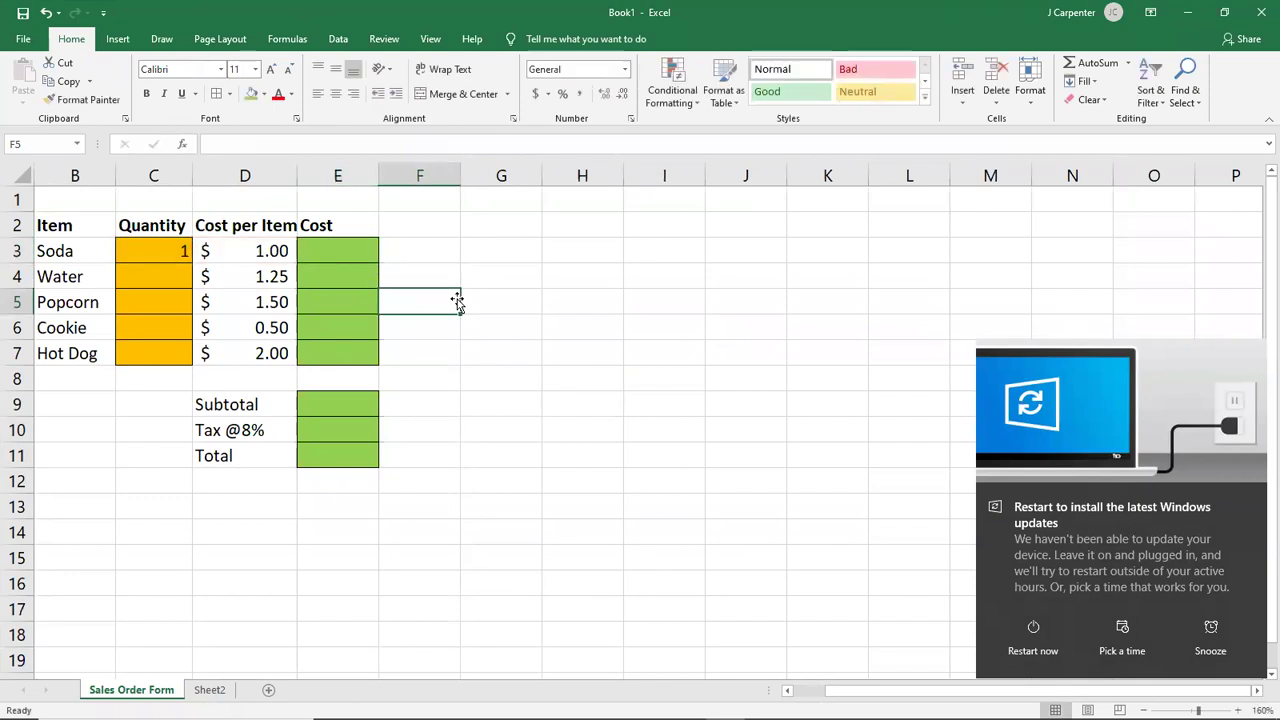
pyautogui.click(342, 251)
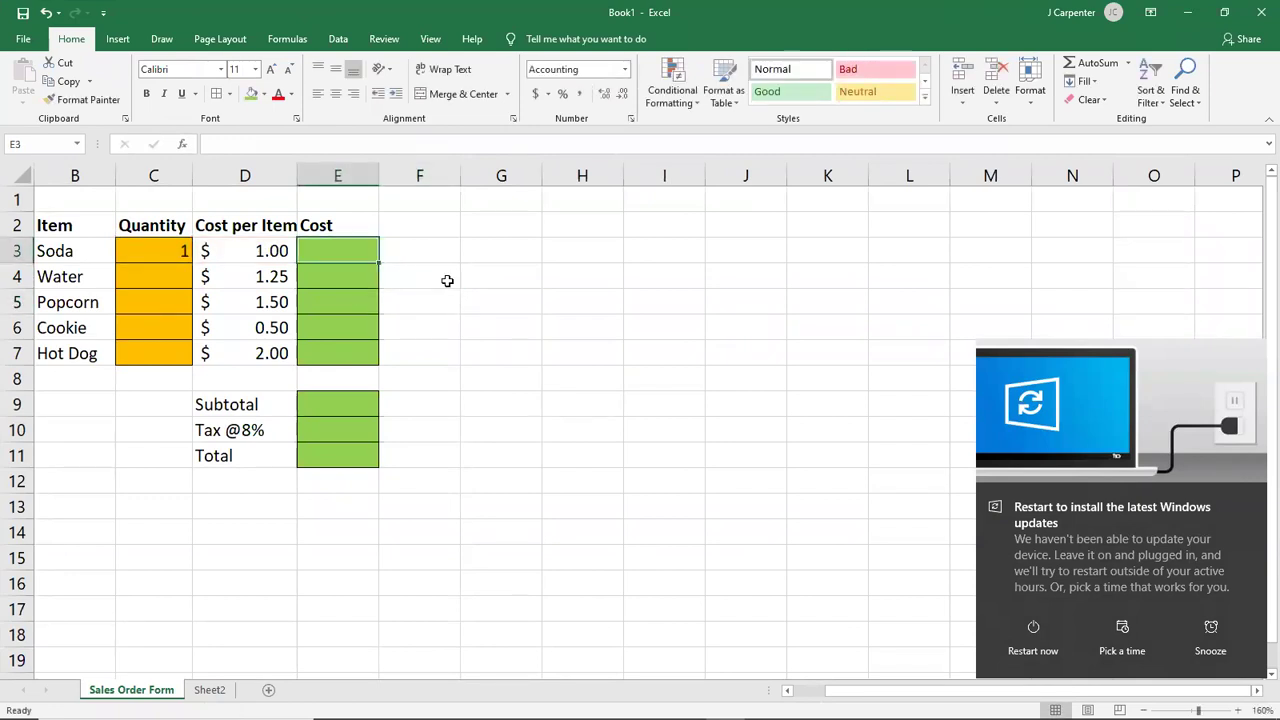
pyautogui.write('C3*D3')
pyautogui.press('Return')
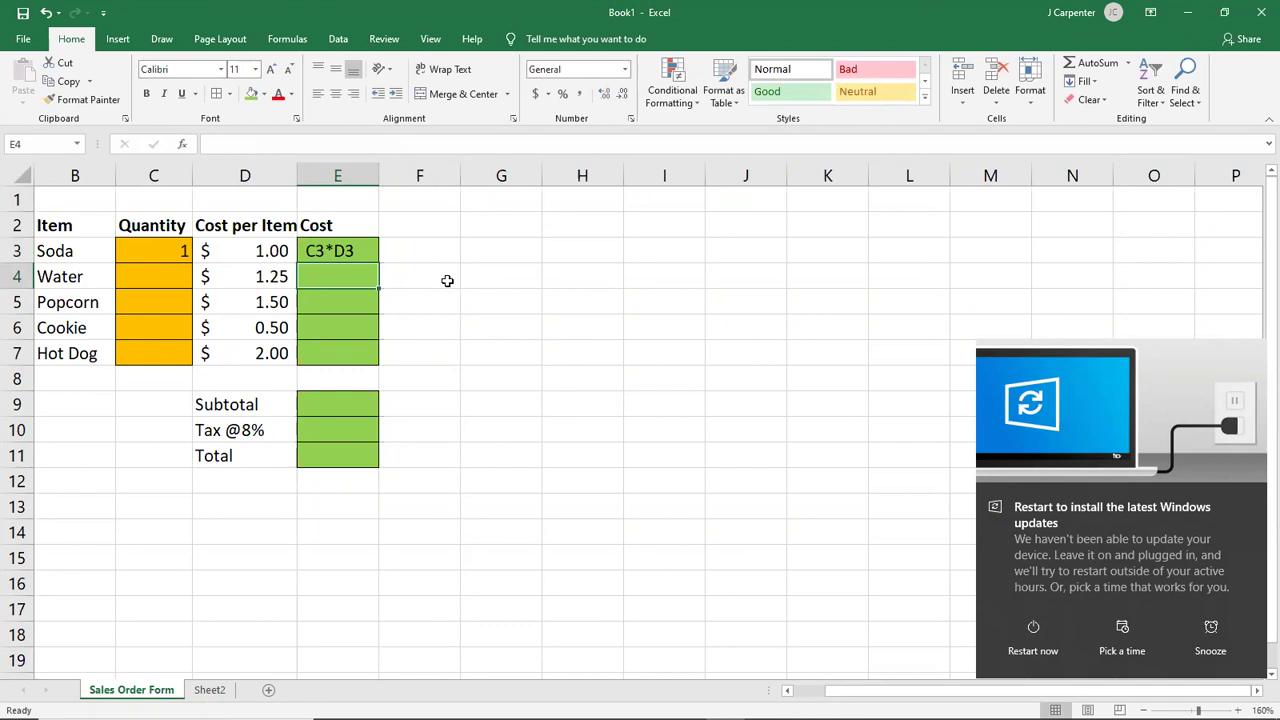
# Step: Correct the Soda cost entry in E3 by adding an equal sign in front of it, making the formula =C3*D3
pyautogui.click(359, 247)
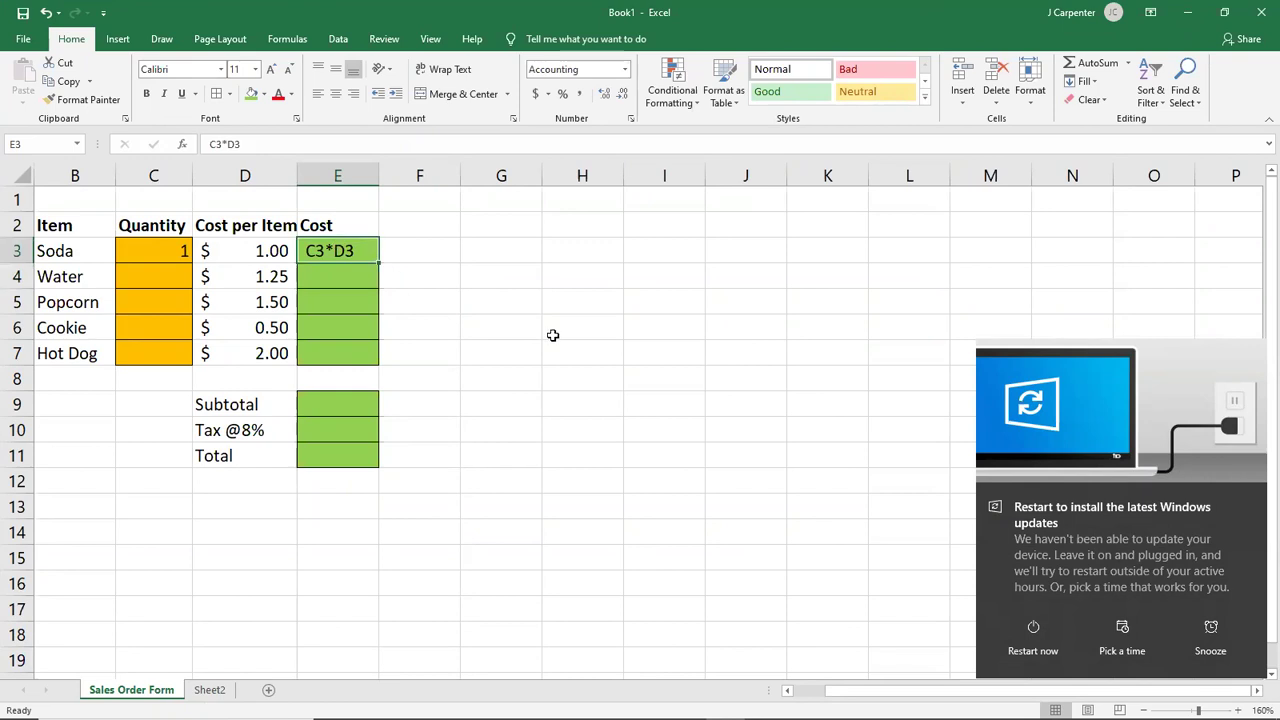
pyautogui.click(213, 146)
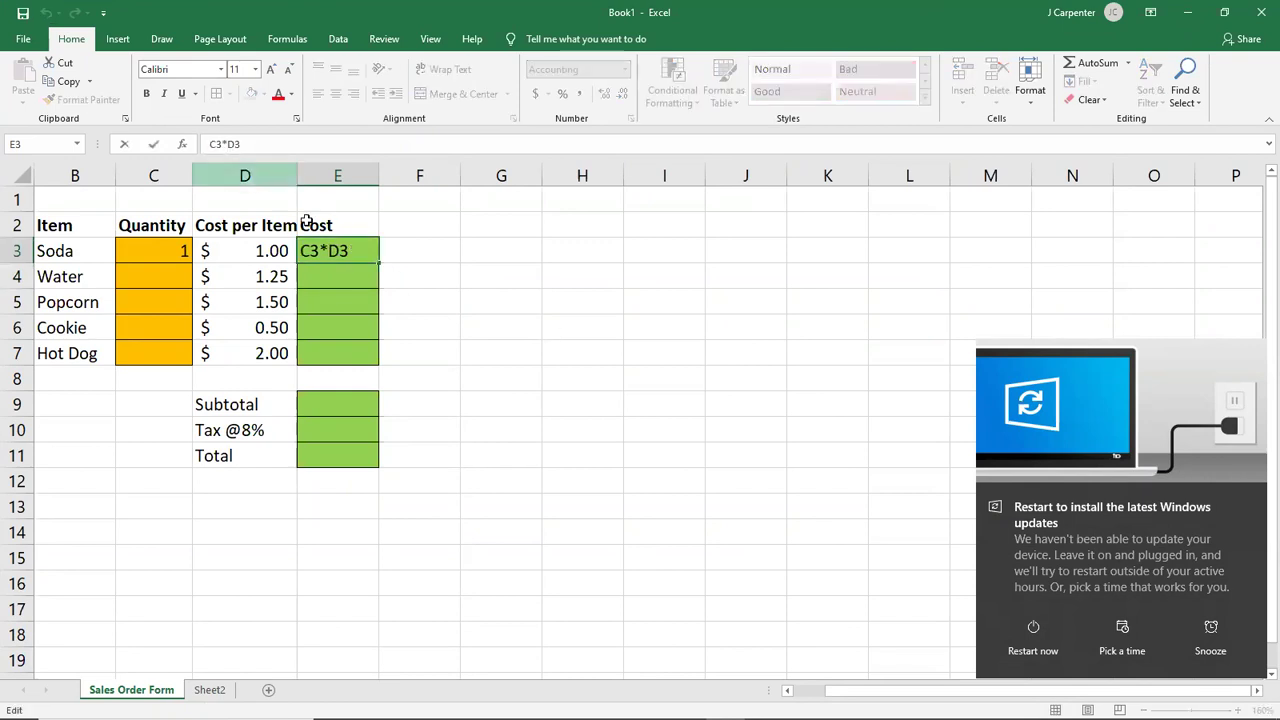
pyautogui.doubleClick(342, 257)
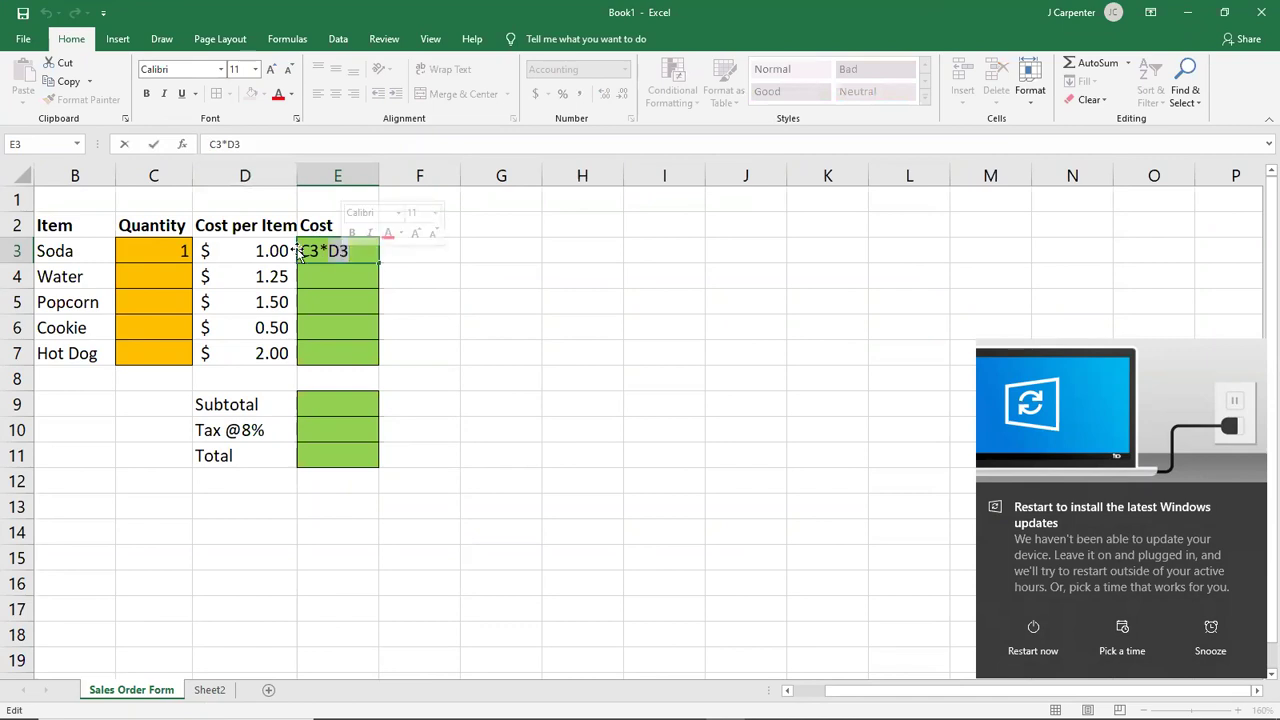
pyautogui.click(299, 251)
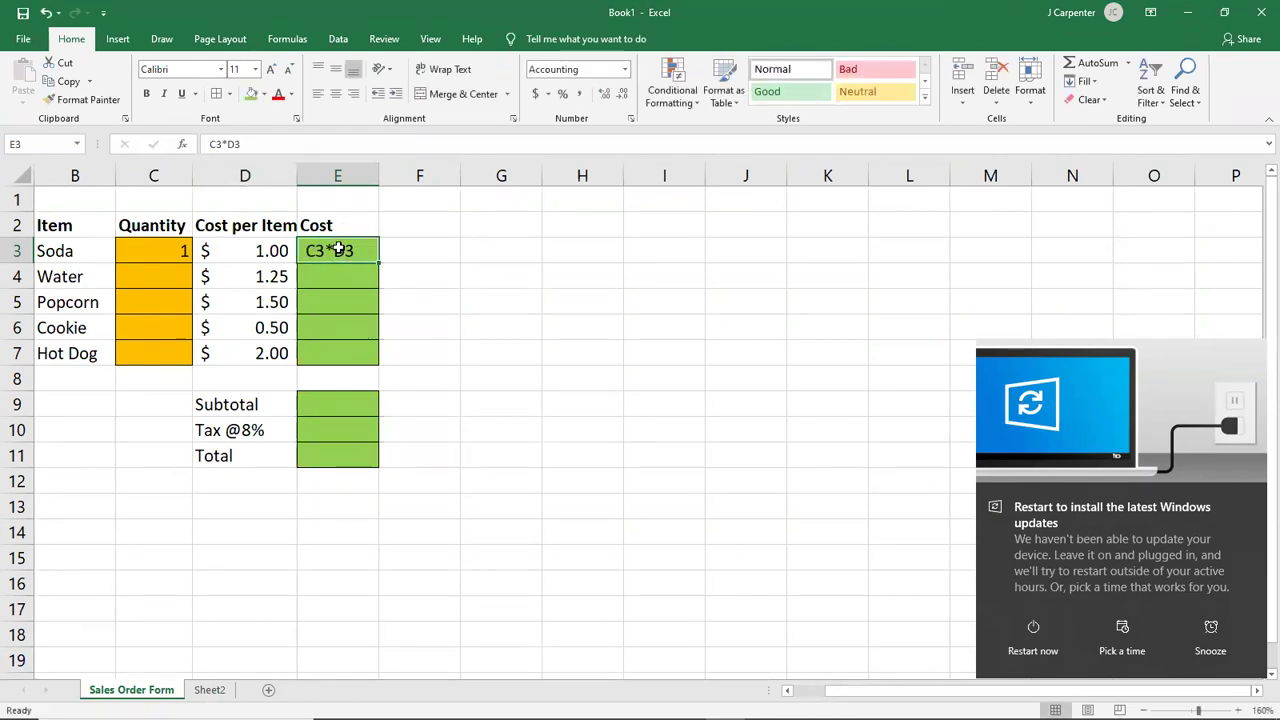
pyautogui.click(295, 251)
pyautogui.click(330, 248)
pyautogui.doubleClick(313, 251)
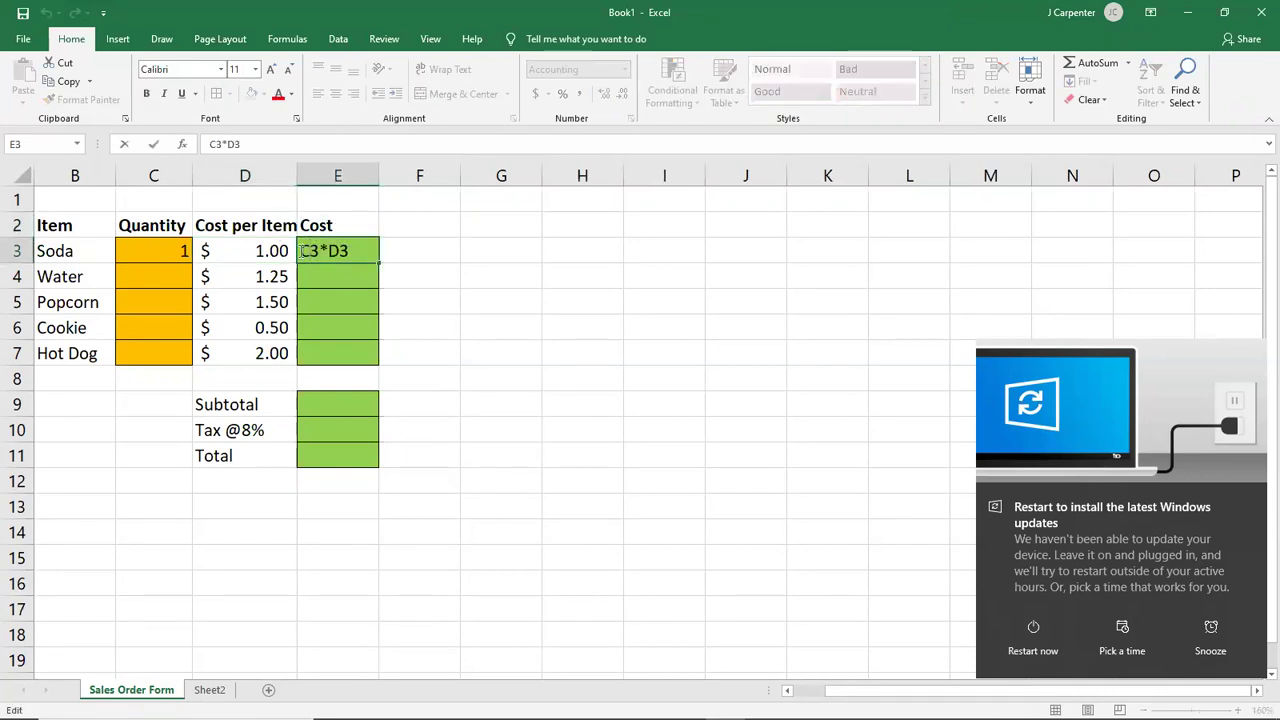
pyautogui.write('=')
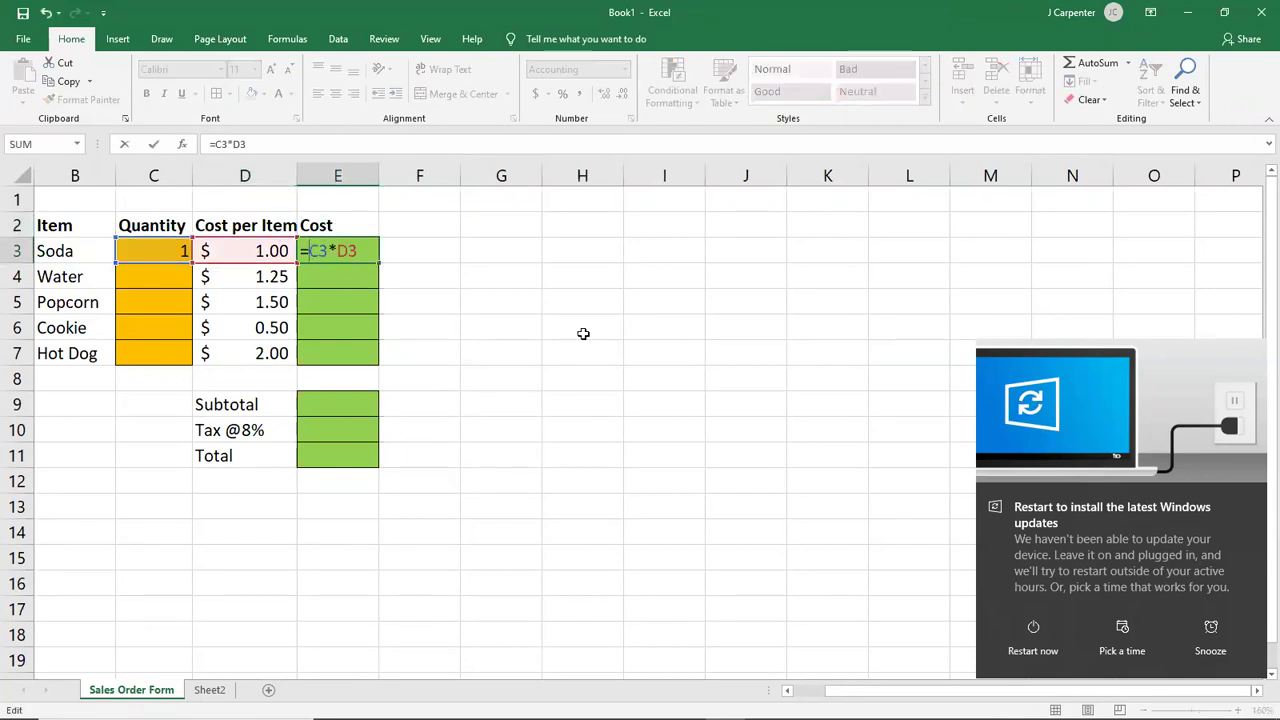
pyautogui.press('Return')
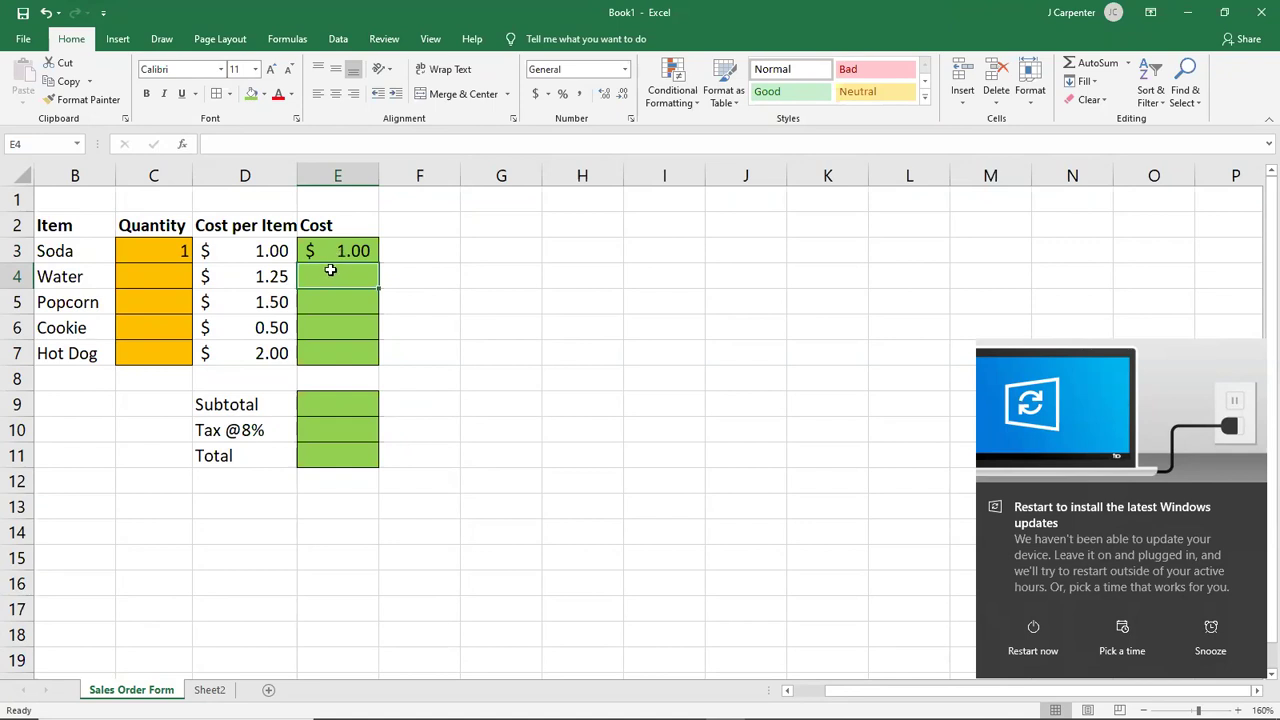
# Step: Try the formula =C4*D4 in the Water cost cell E4, and undo it together with the last Soda cost edit
pyautogui.click(134, 277)
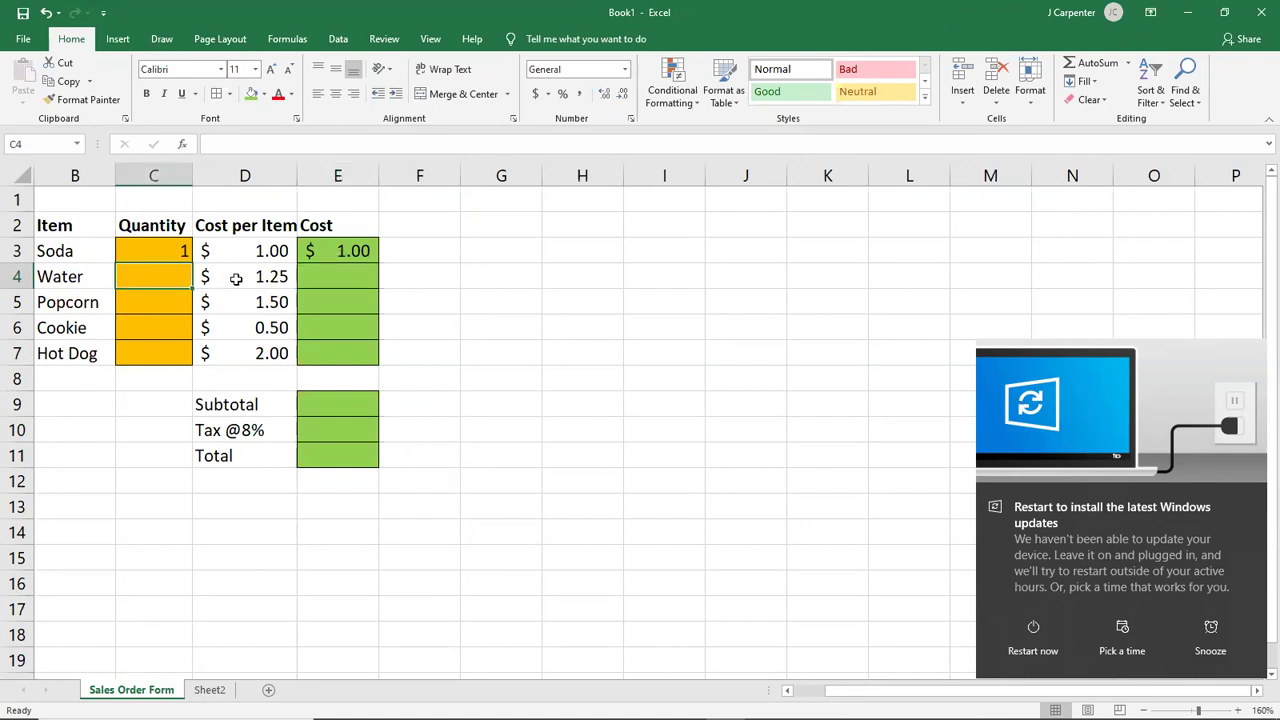
pyautogui.click(308, 267)
pyautogui.click(175, 276)
pyautogui.click(306, 281)
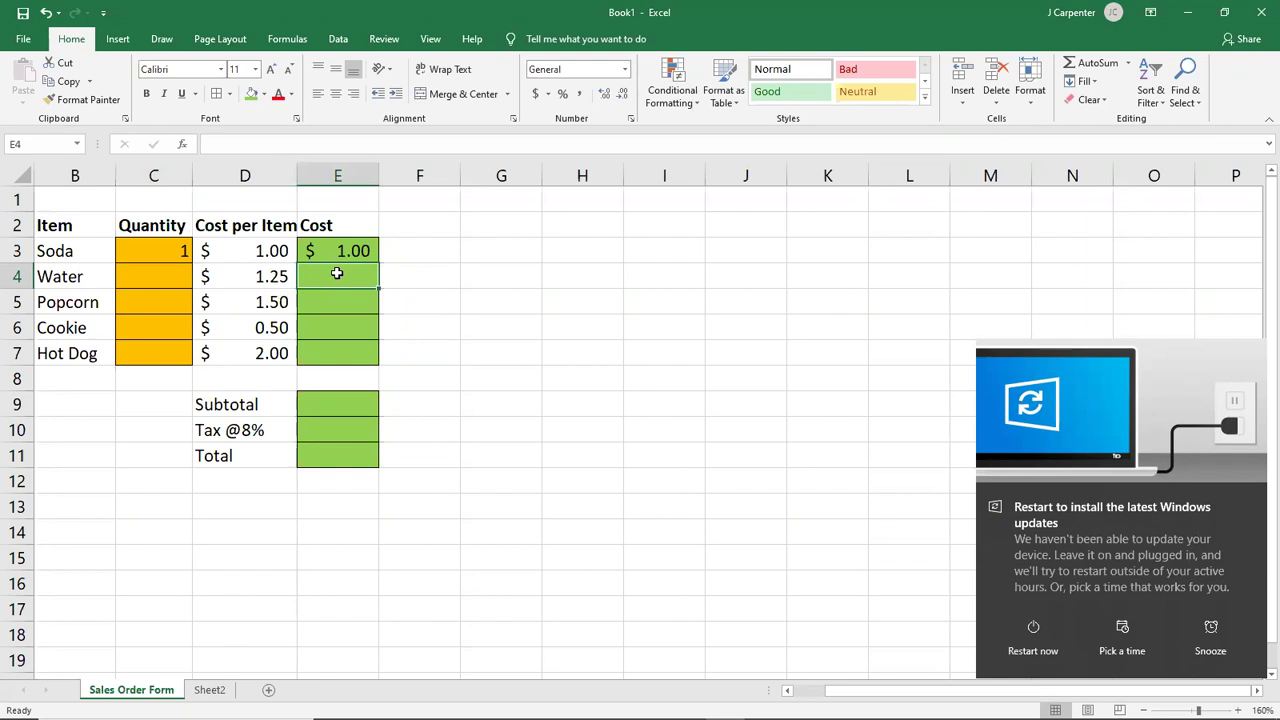
pyautogui.write('=')
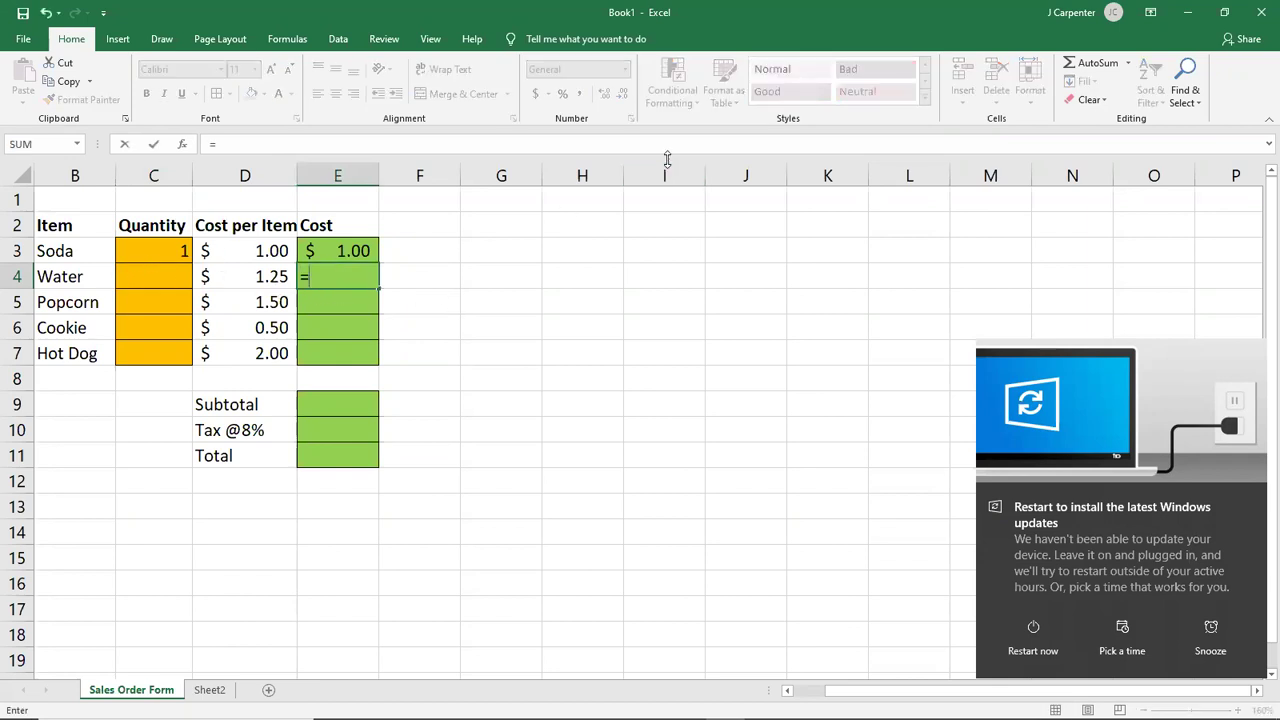
pyautogui.write('C4*')
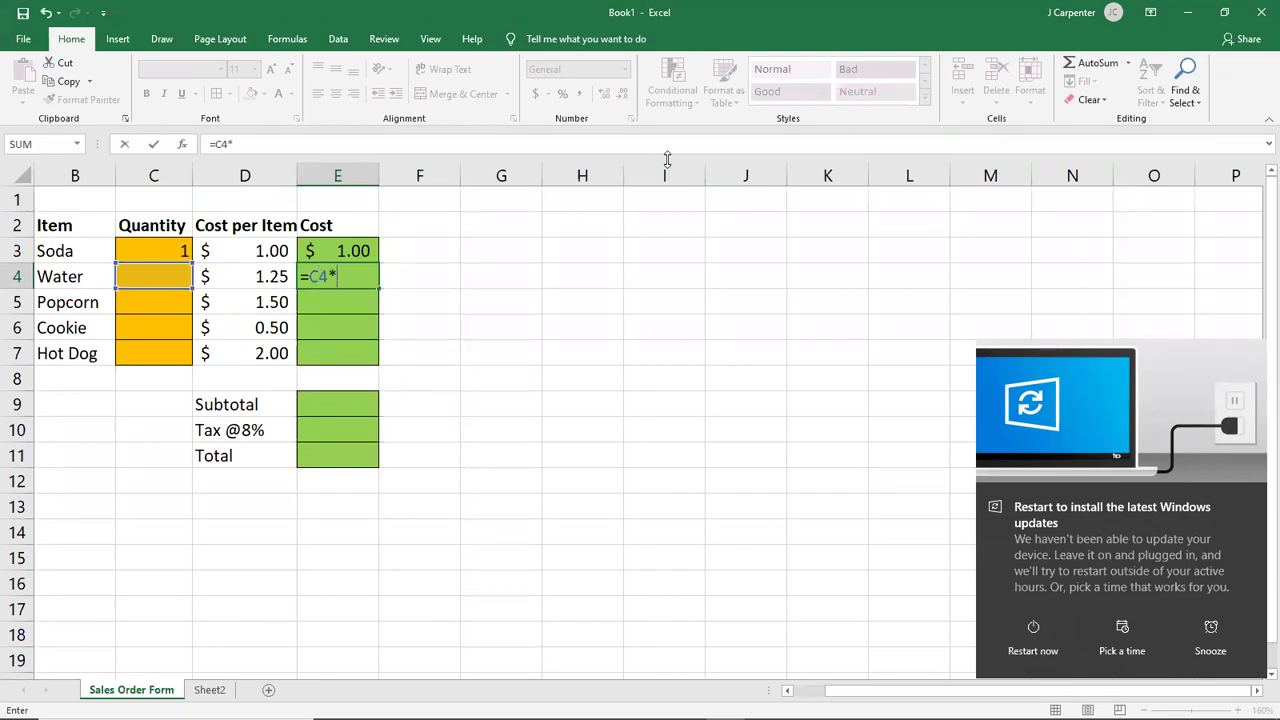
pyautogui.write('D4')
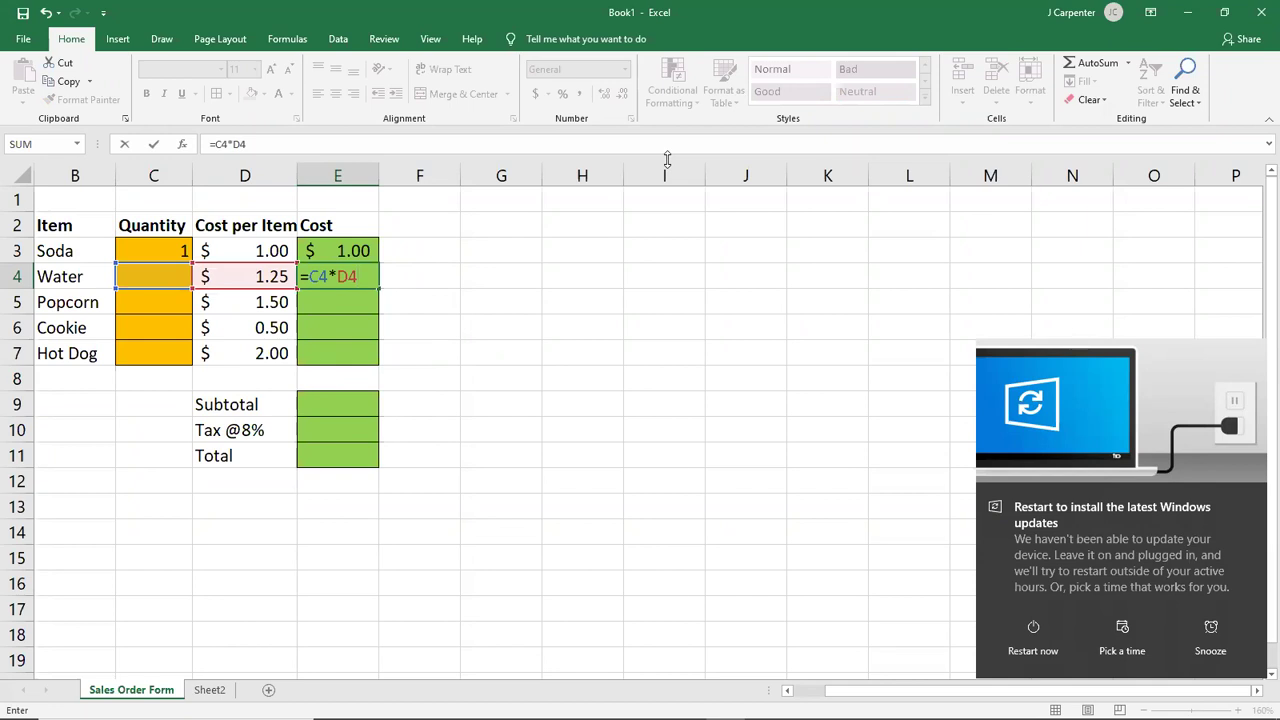
pyautogui.press('Return')
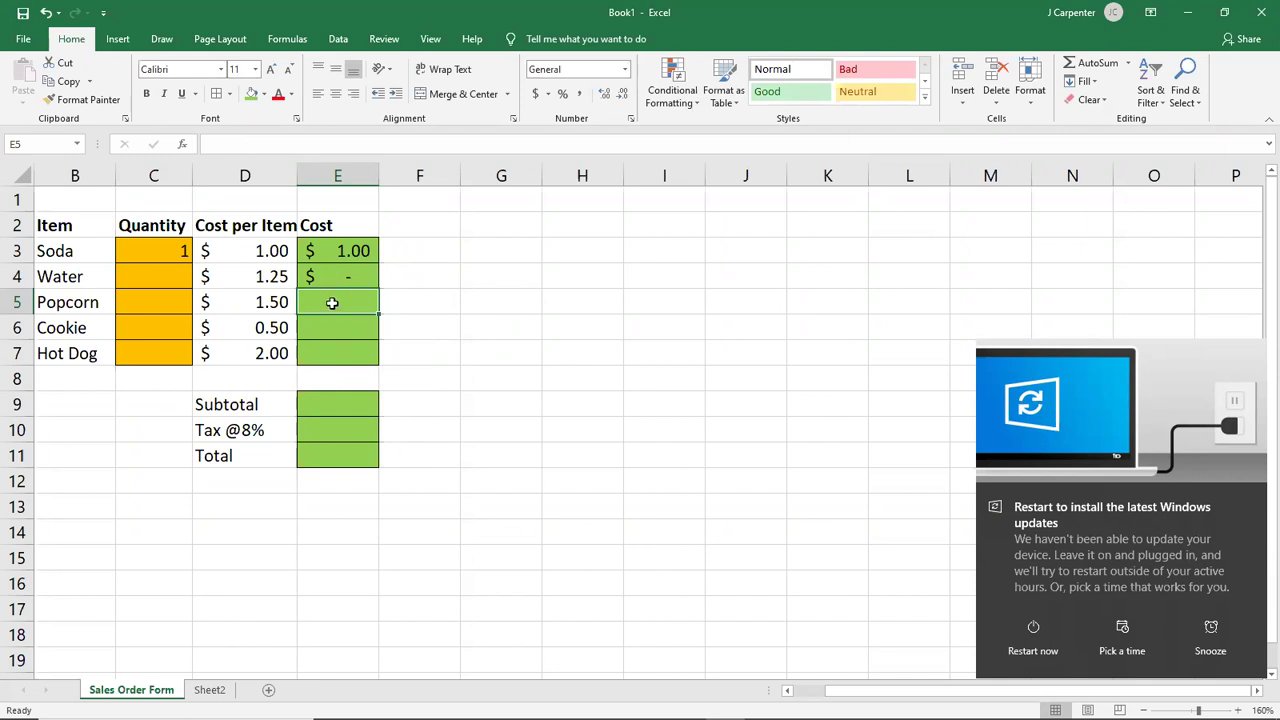
pyautogui.click(47, 12)
pyautogui.click(47, 12)
# Step: Clear the Soda cost cell E3 and build the formula =C3*D3 by picking its quantity and cost-per-item cells instead of typing the references
pyautogui.doubleClick(358, 243)
pyautogui.press('BackSpace')
pyautogui.press('BackSpace')
pyautogui.press('BackSpace')
pyautogui.press('BackSpace')
pyautogui.press('BackSpace')
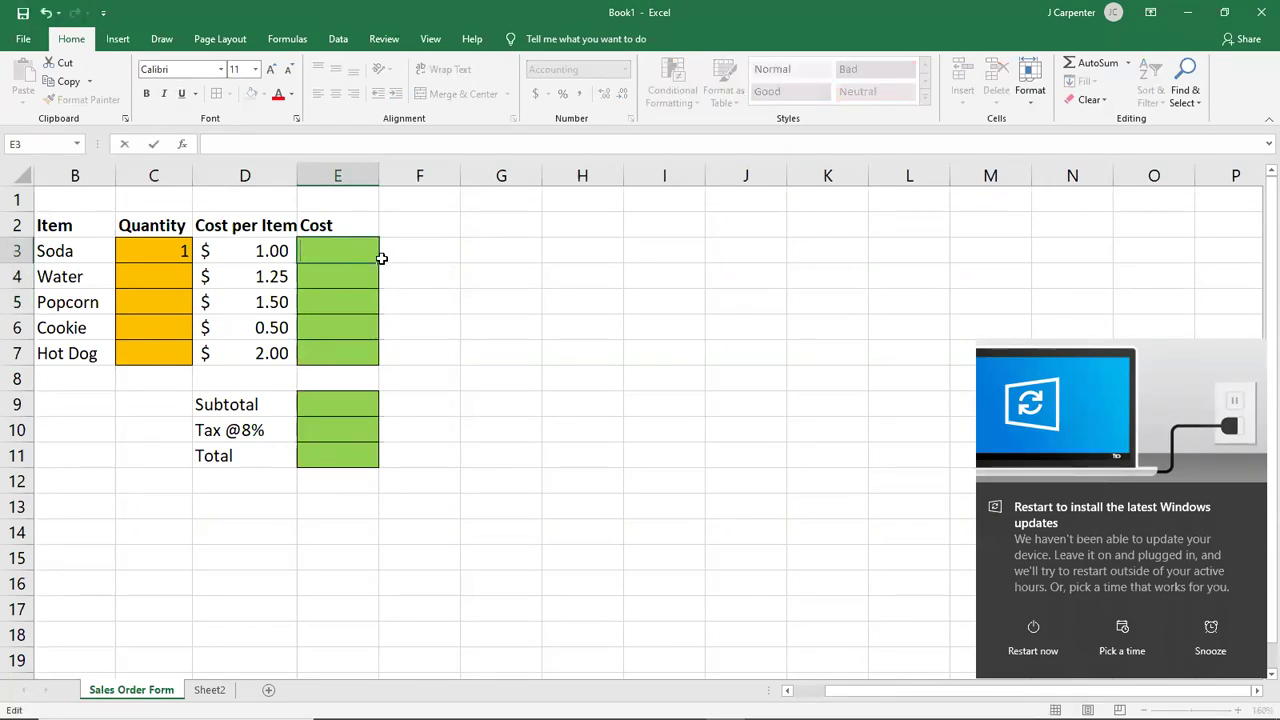
pyautogui.hotkey('ctrl', 'Return')
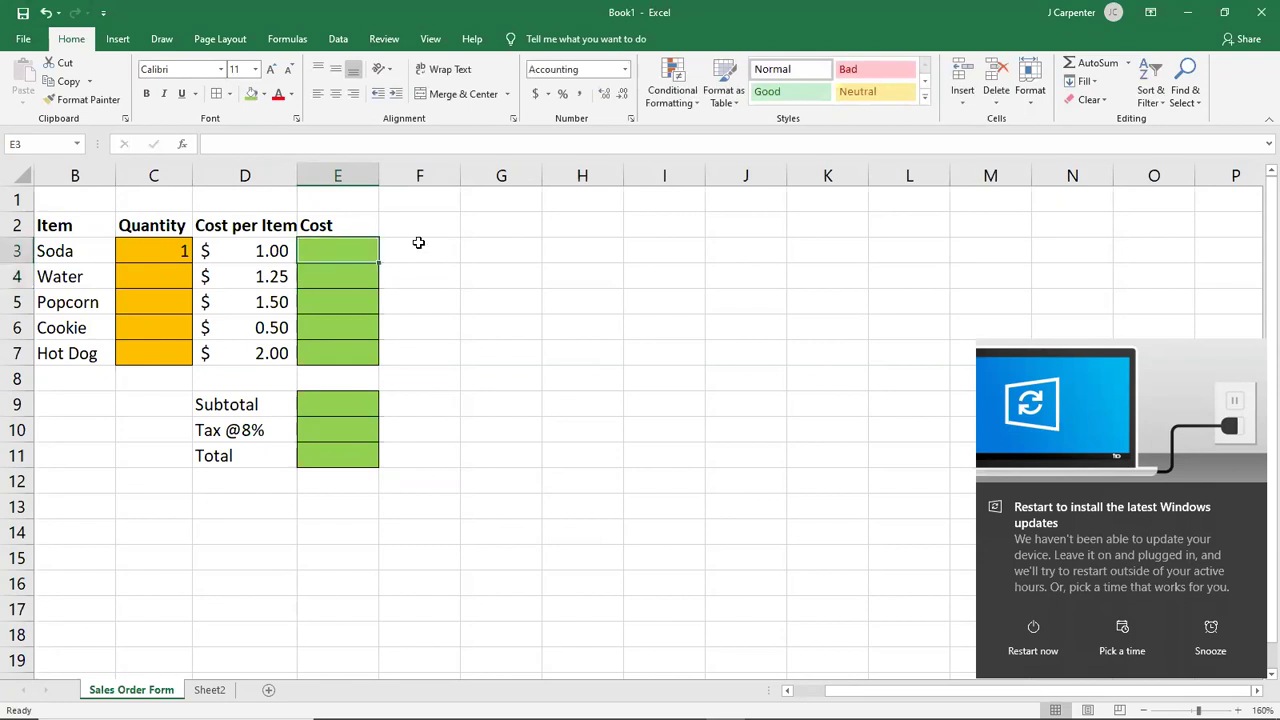
pyautogui.write('=')
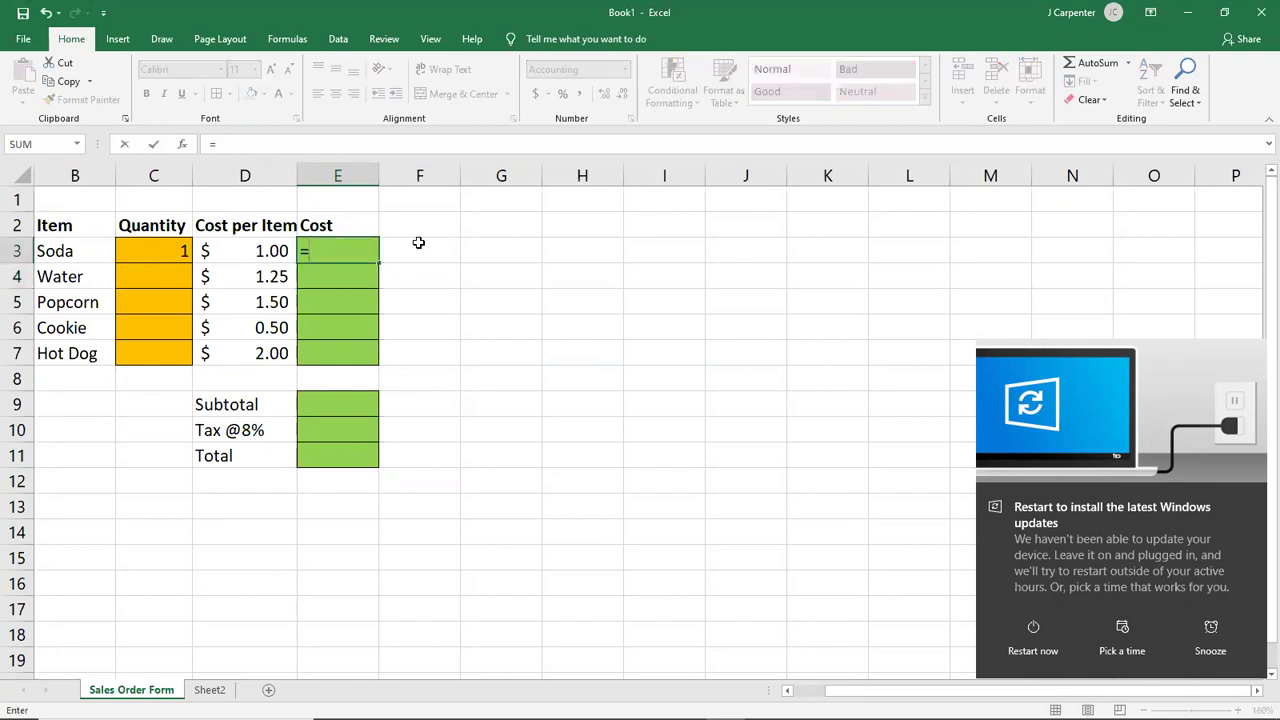
pyautogui.click(147, 251)
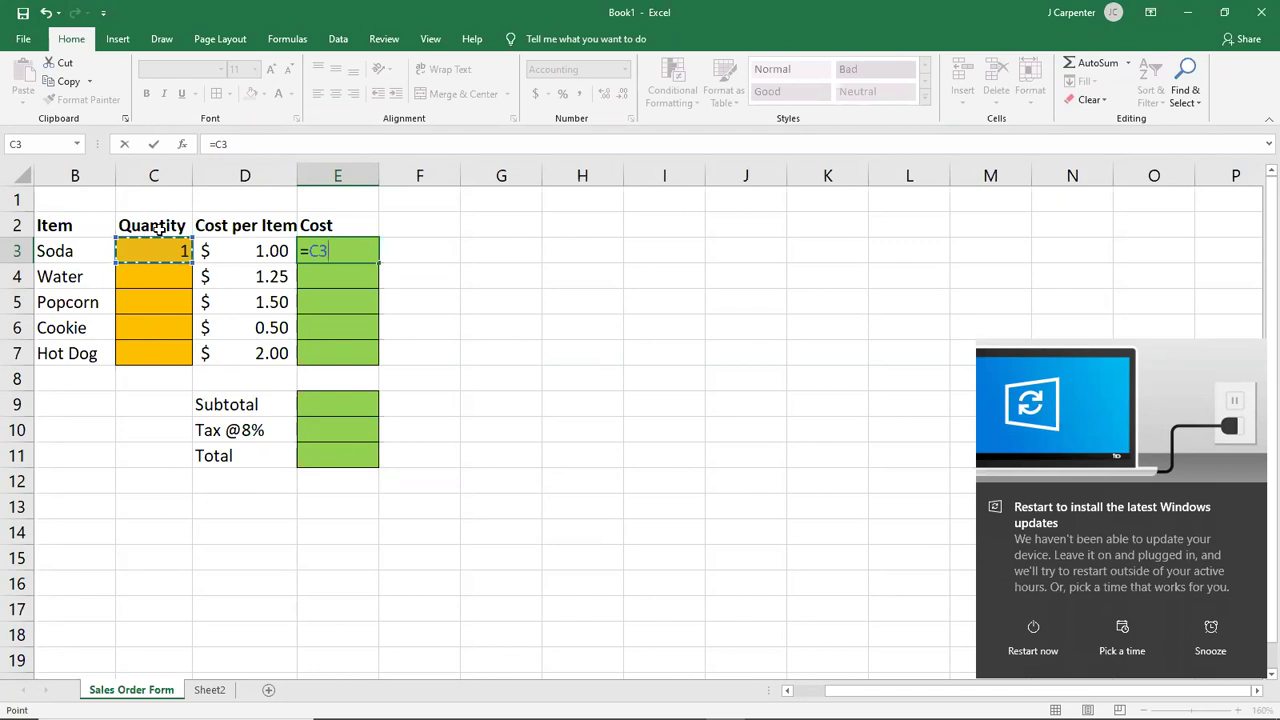
pyautogui.write('*')
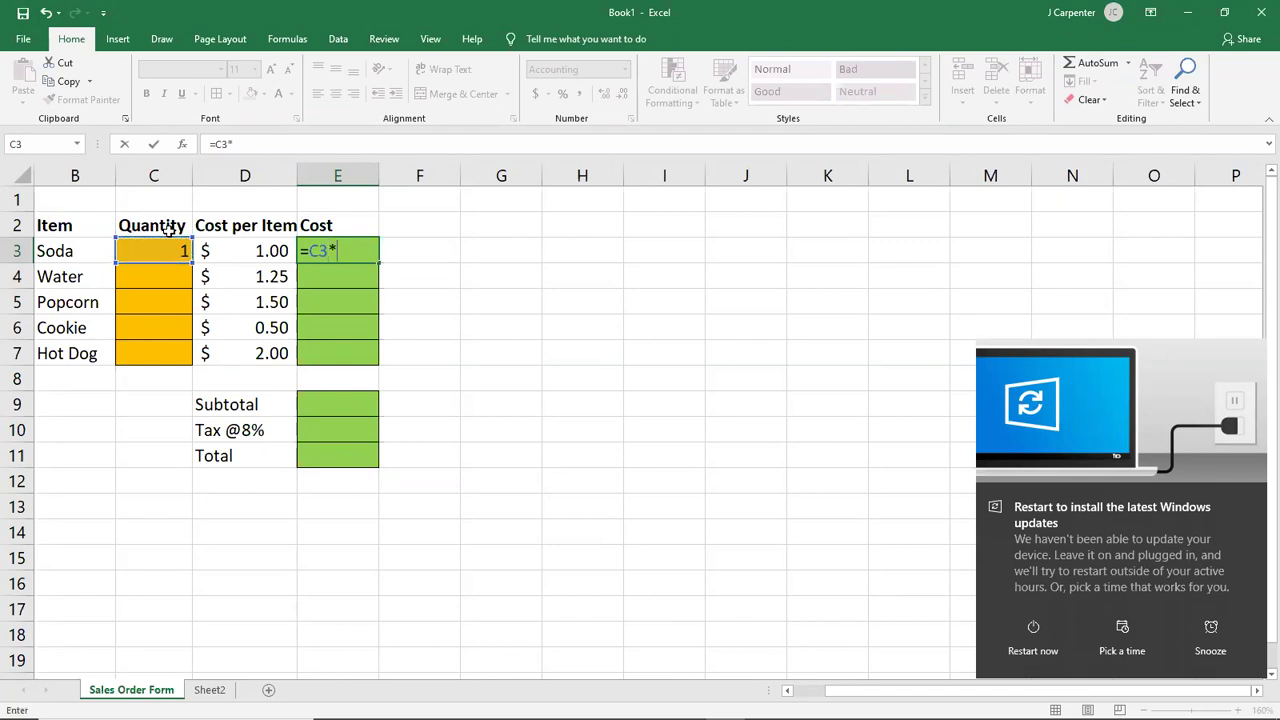
pyautogui.click(247, 251)
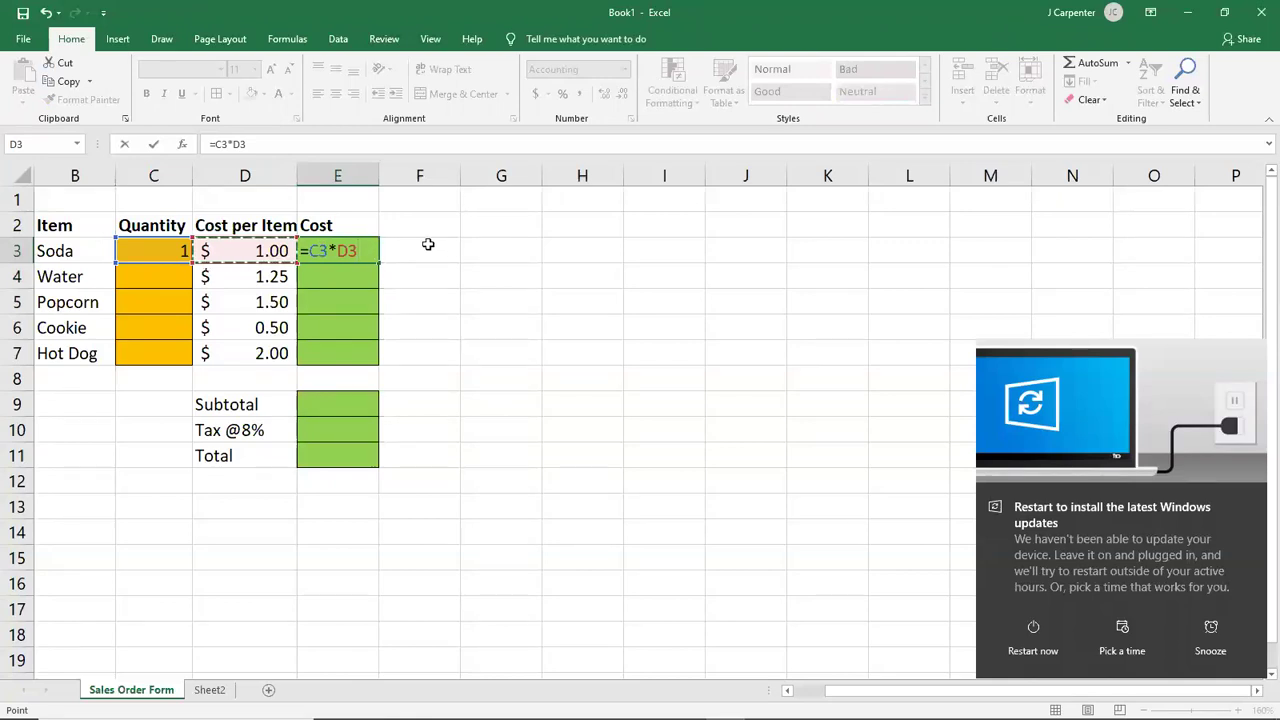
pyautogui.press('Return')
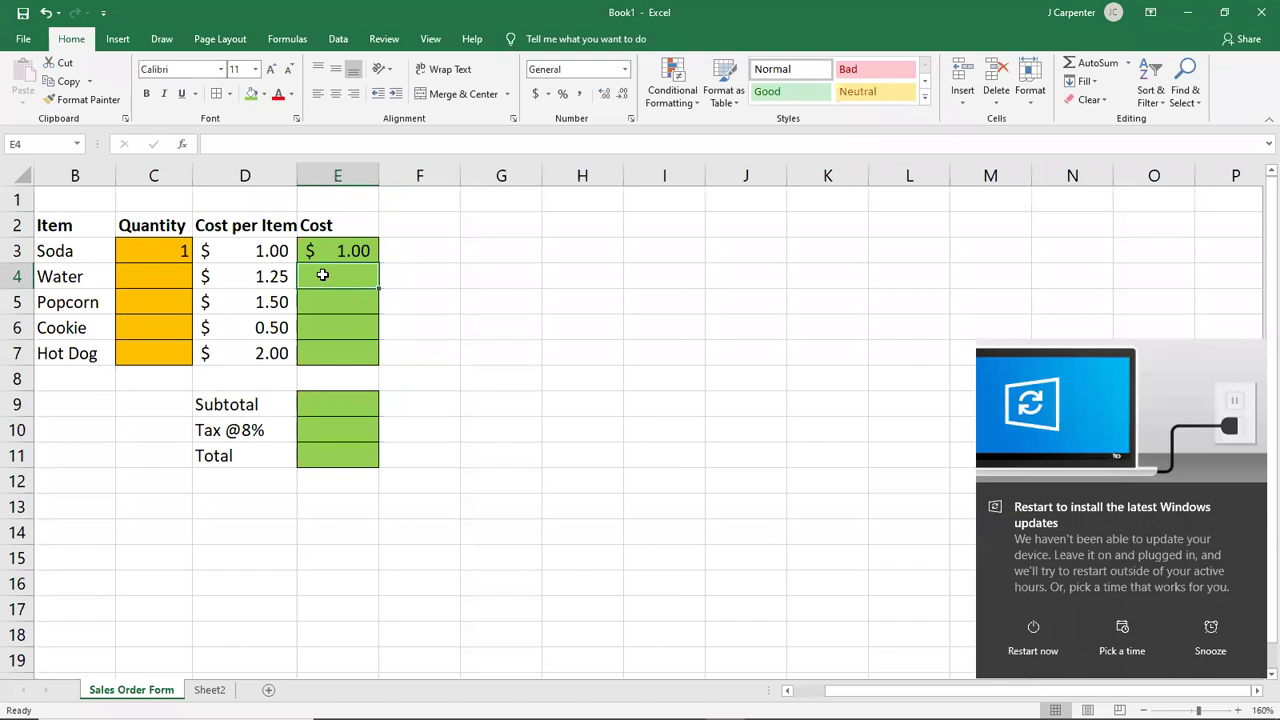
# Step: Build the formula =C4*D4 in the Water cost cell E4 from picked cell references, and undo it
pyautogui.write('=')
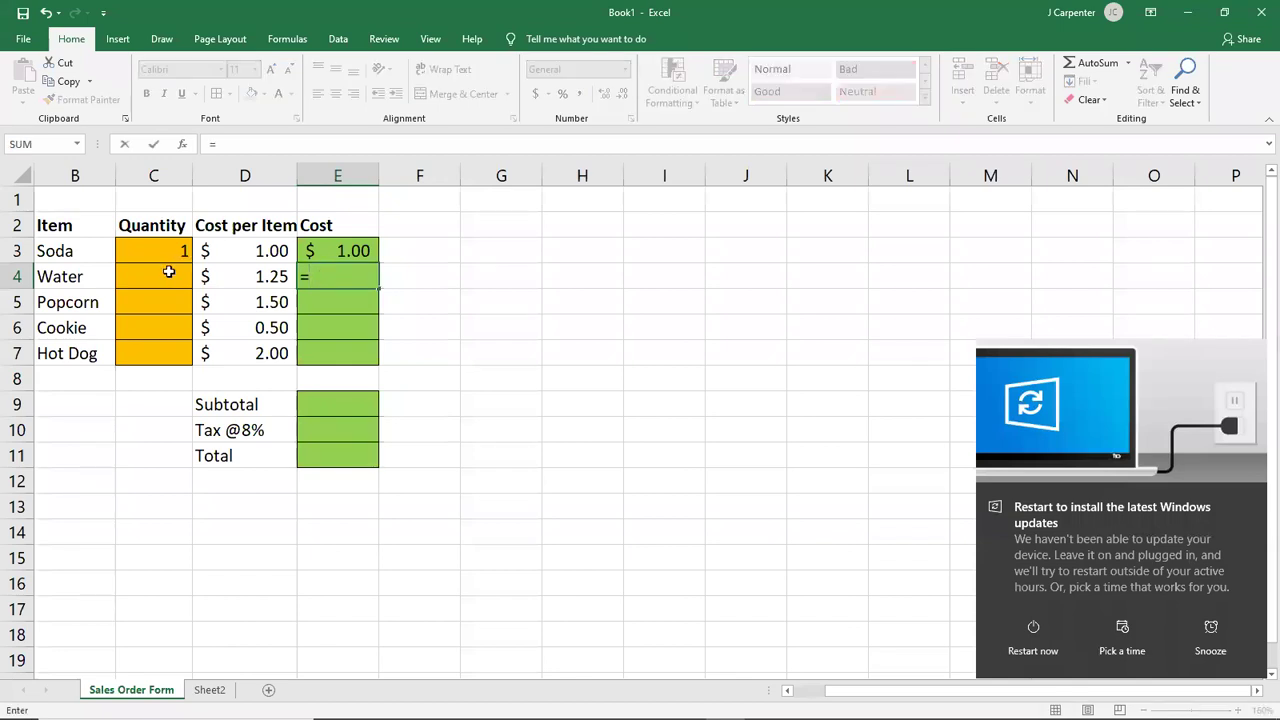
pyautogui.click(169, 272)
pyautogui.write('*')
pyautogui.click(252, 281)
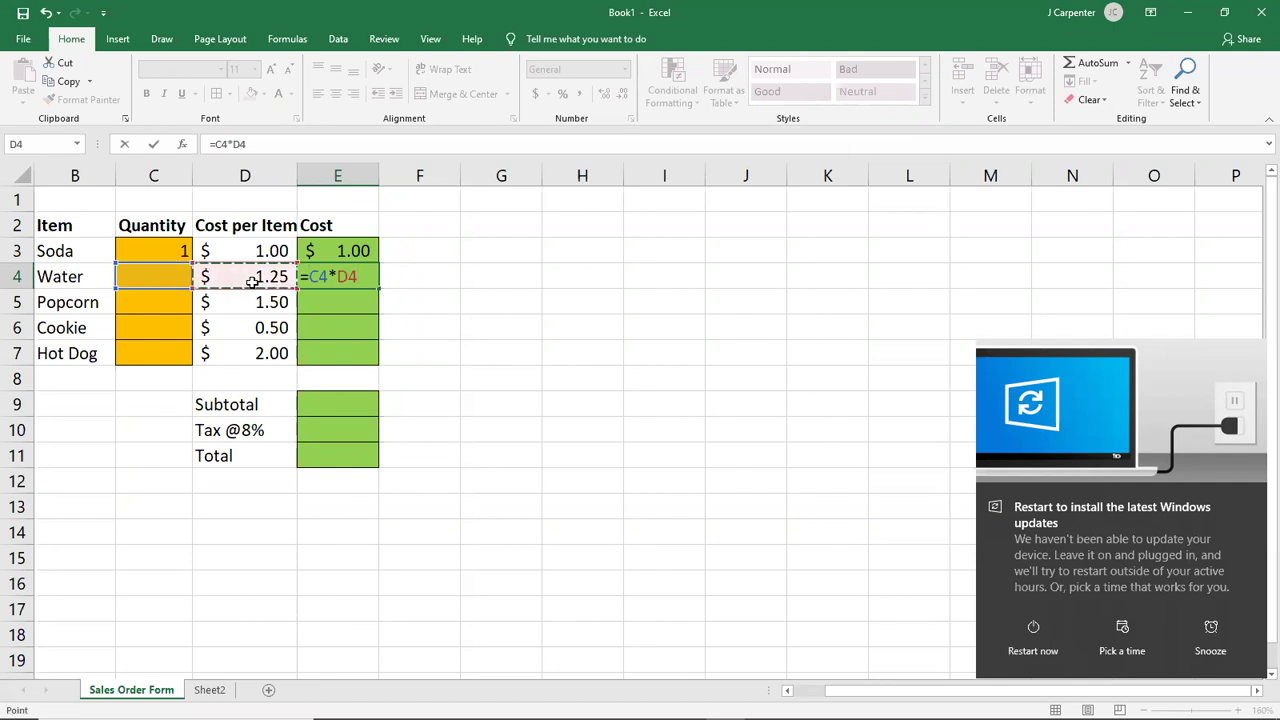
pyautogui.press('Return')
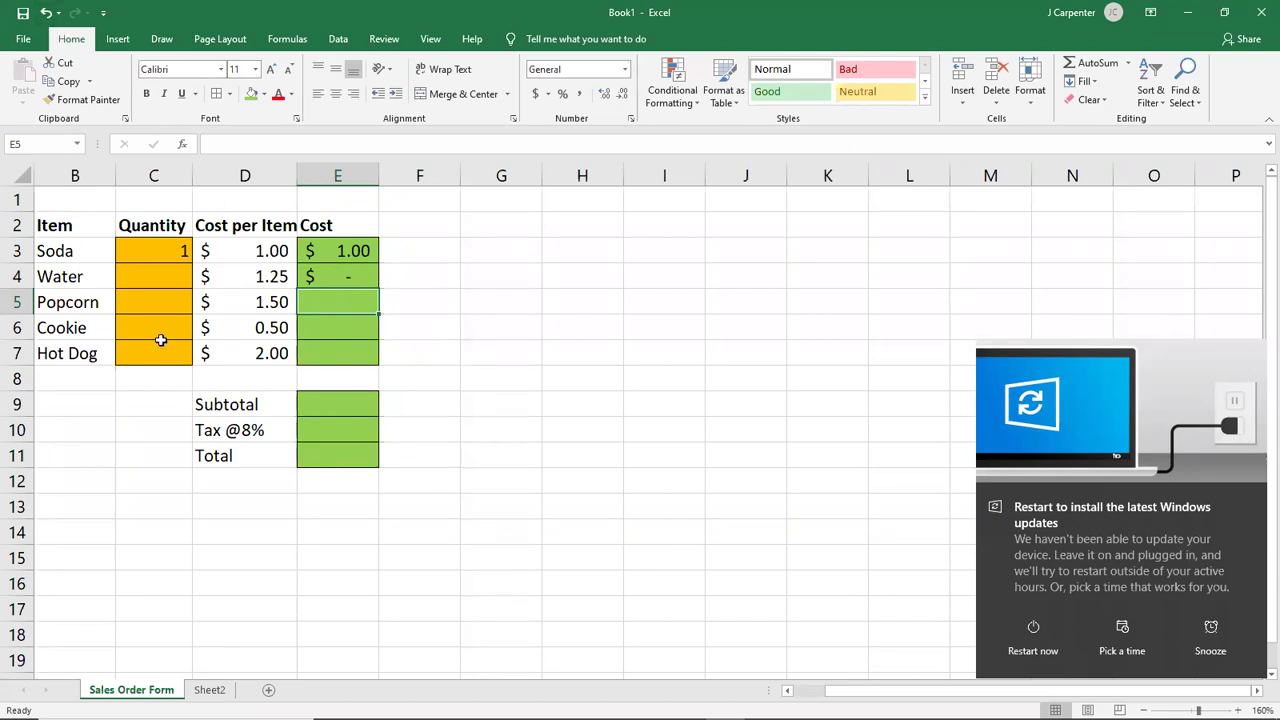
pyautogui.click(46, 13)
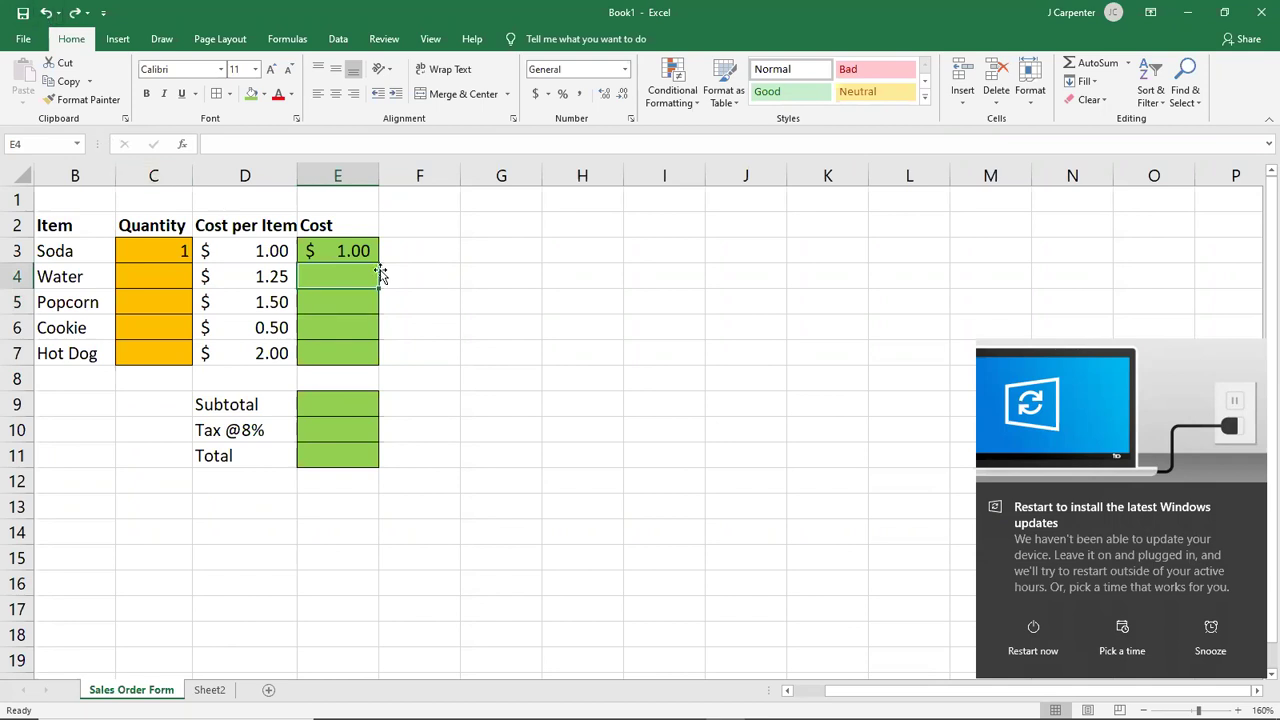
# Step: Switch to the e-textbook in Chrome, browse between the Enter Formulas and Fill Formulas pages, and return to the Excel worksheet
pyautogui.click(360, 250)
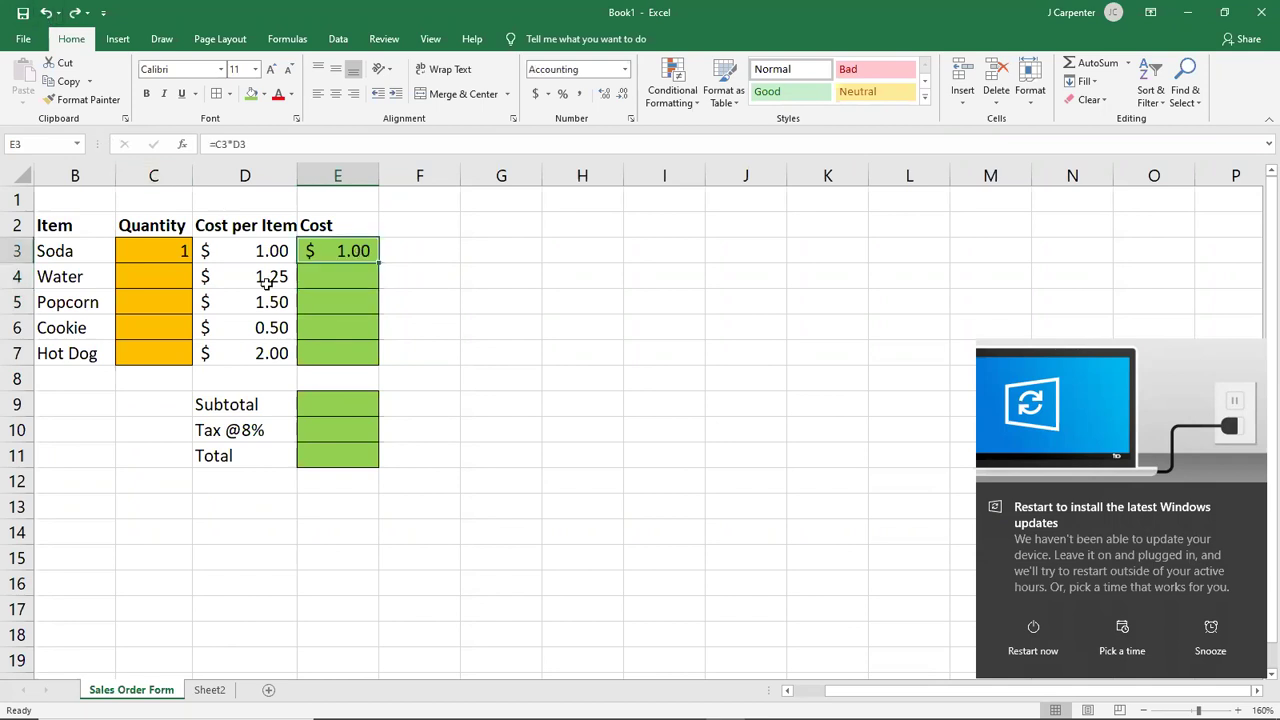
pyautogui.click(145, 260)
pyautogui.click(154, 305)
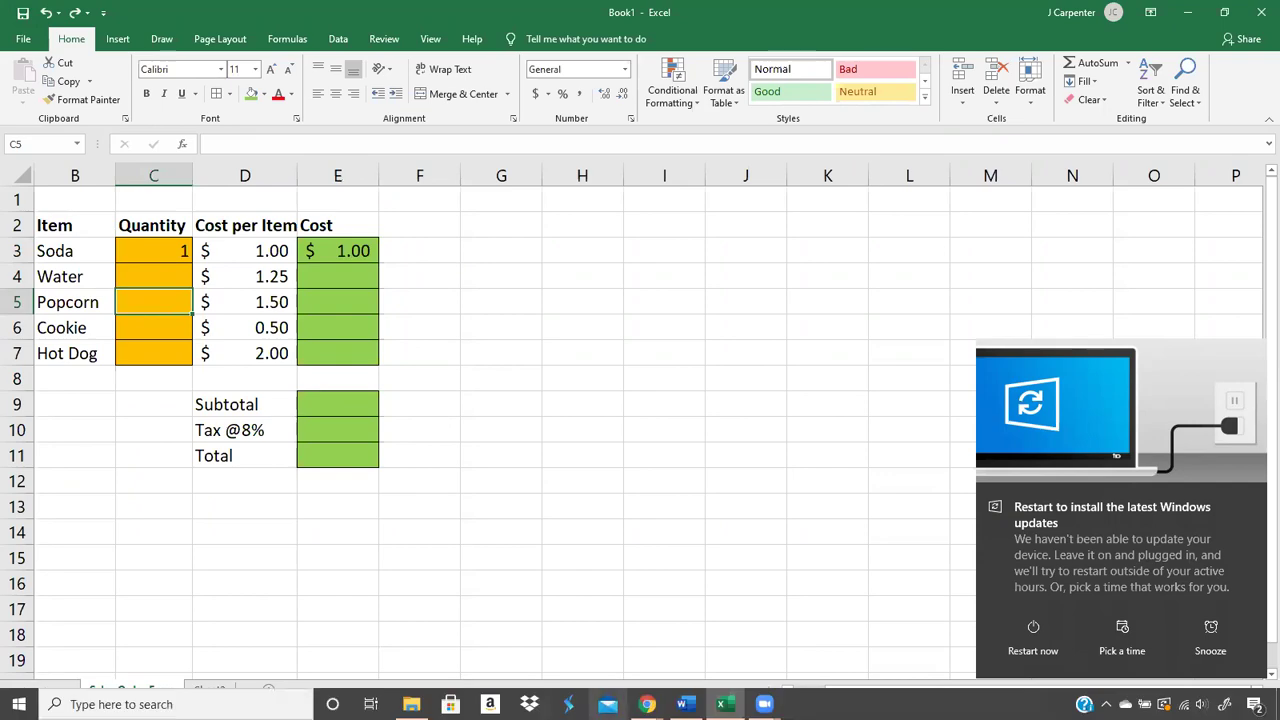
pyautogui.moveTo(648, 704)
pyautogui.click(572, 614)
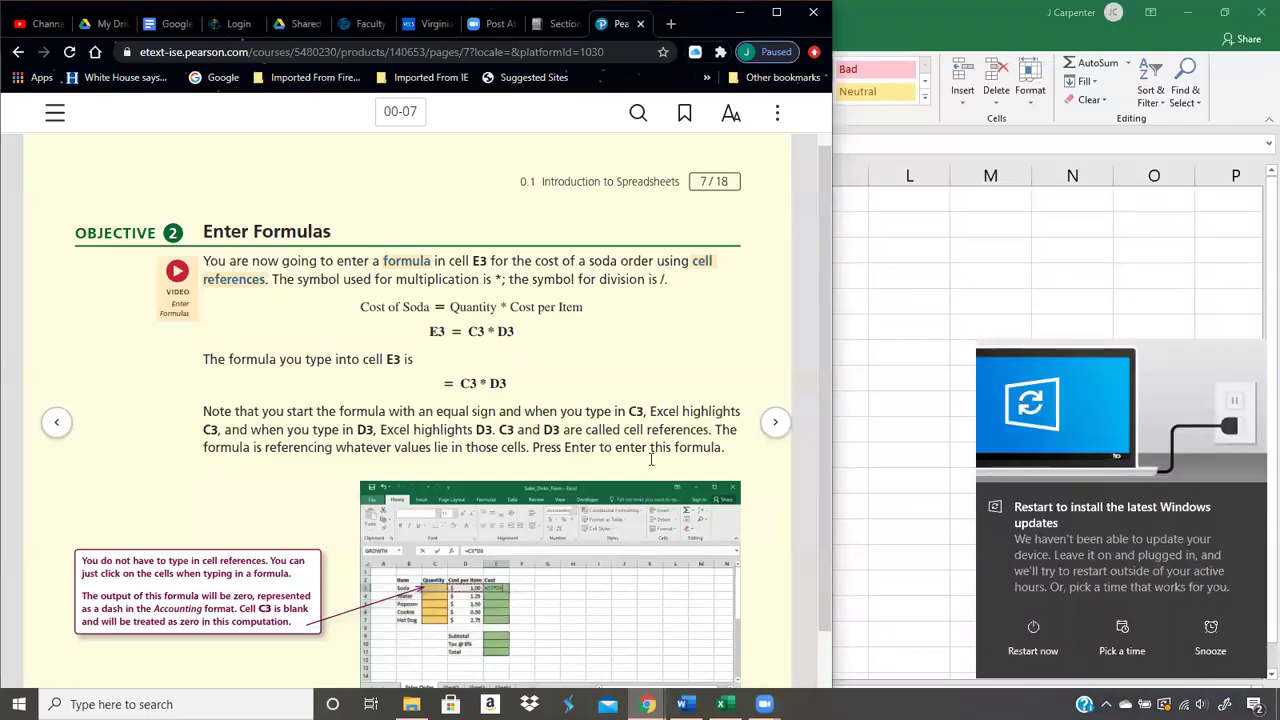
pyautogui.click(776, 435)
pyautogui.click(776, 435)
pyautogui.click(776, 435)
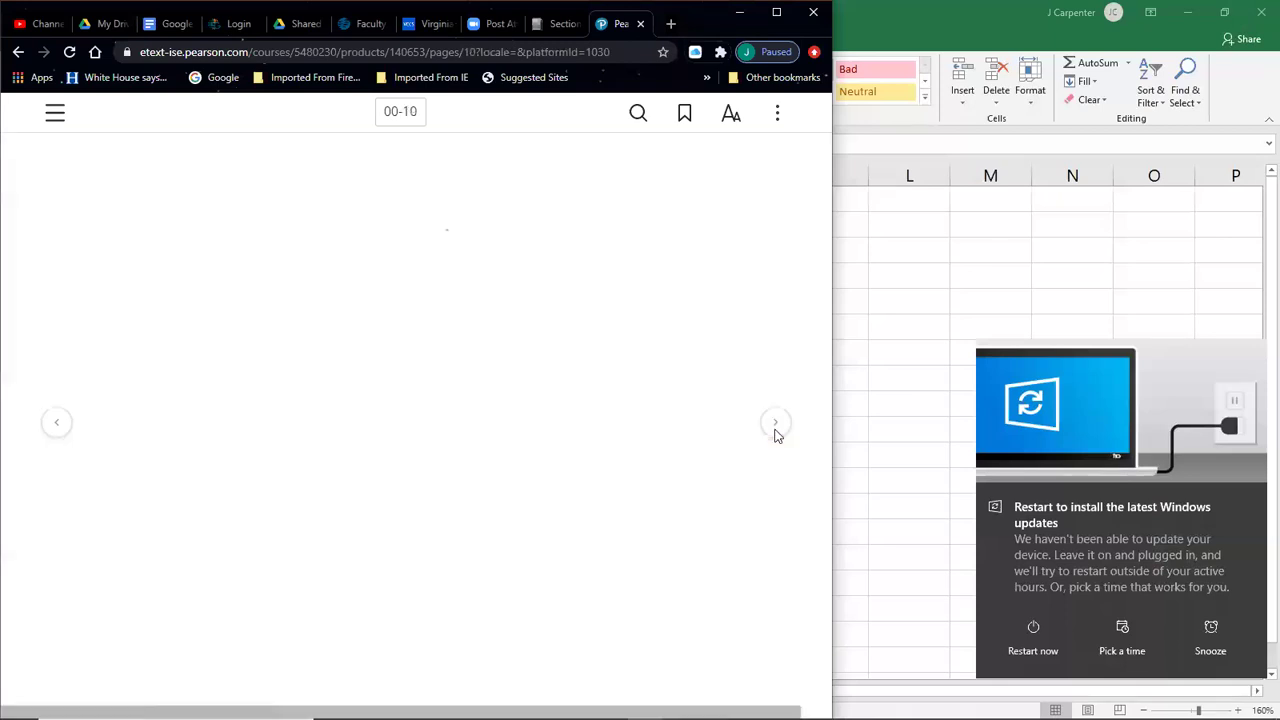
pyautogui.click(57, 423)
pyautogui.click(60, 426)
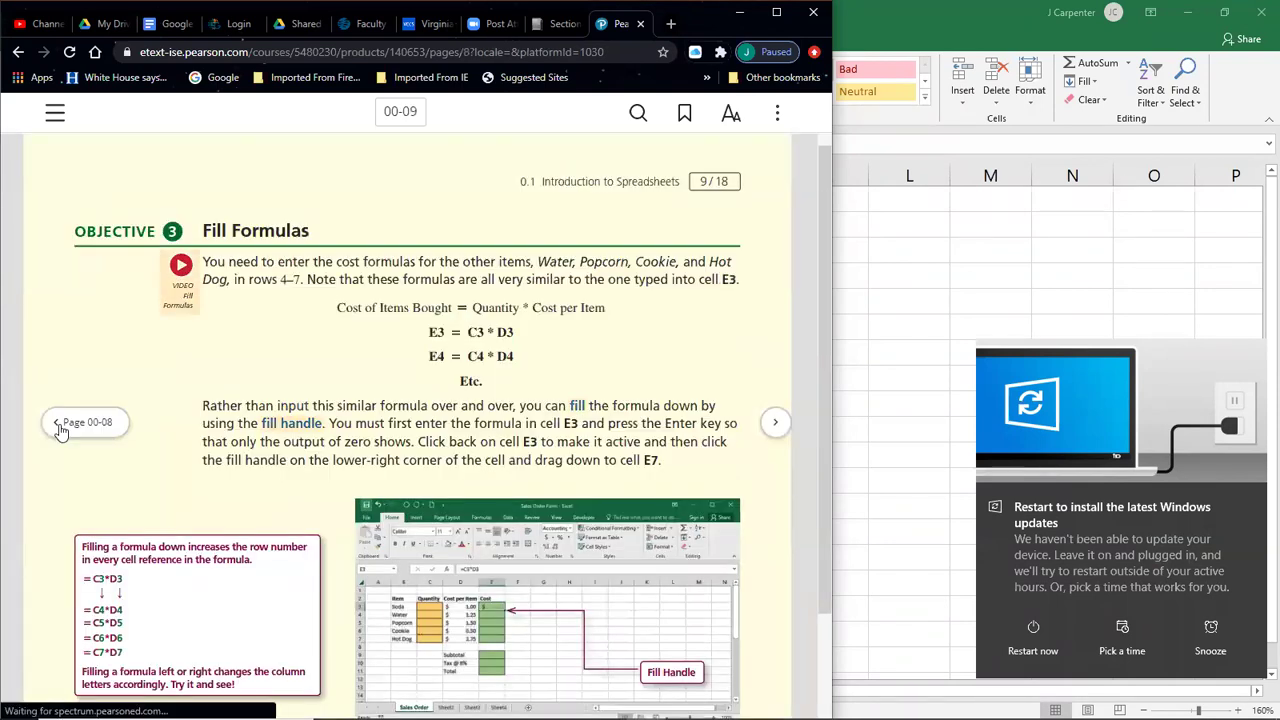
pyautogui.click(60, 426)
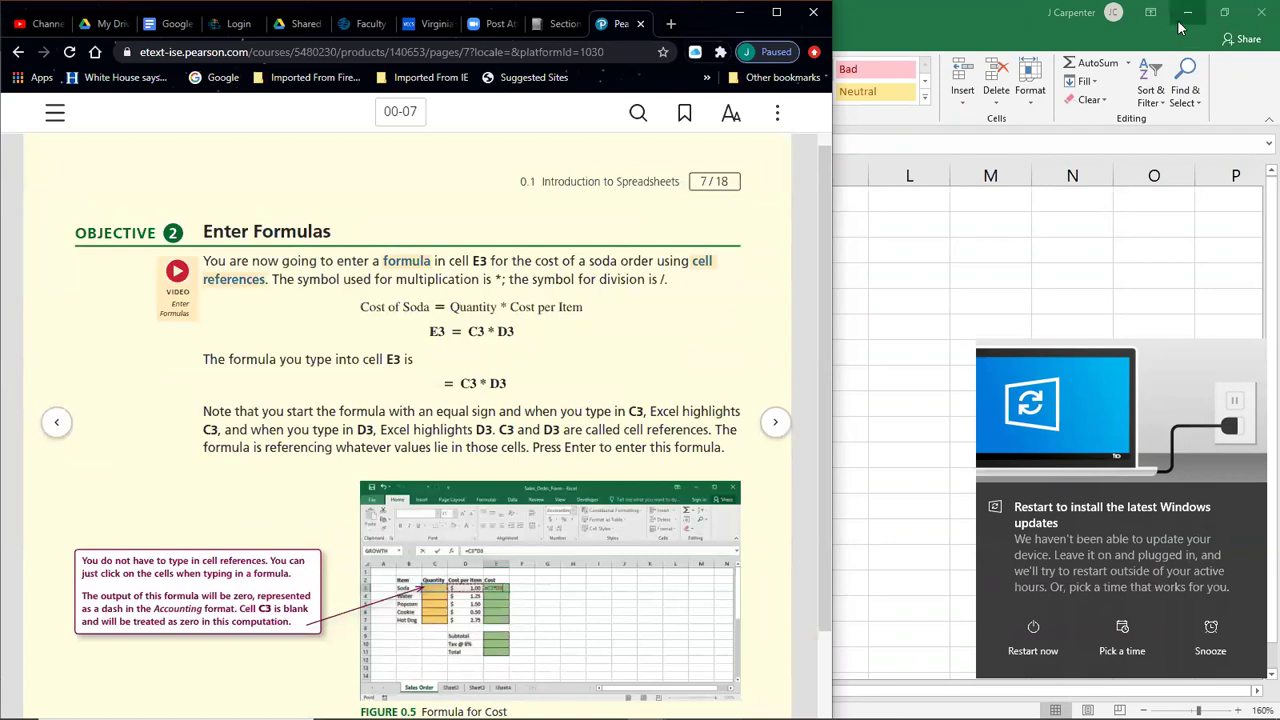
pyautogui.click(939, 6)
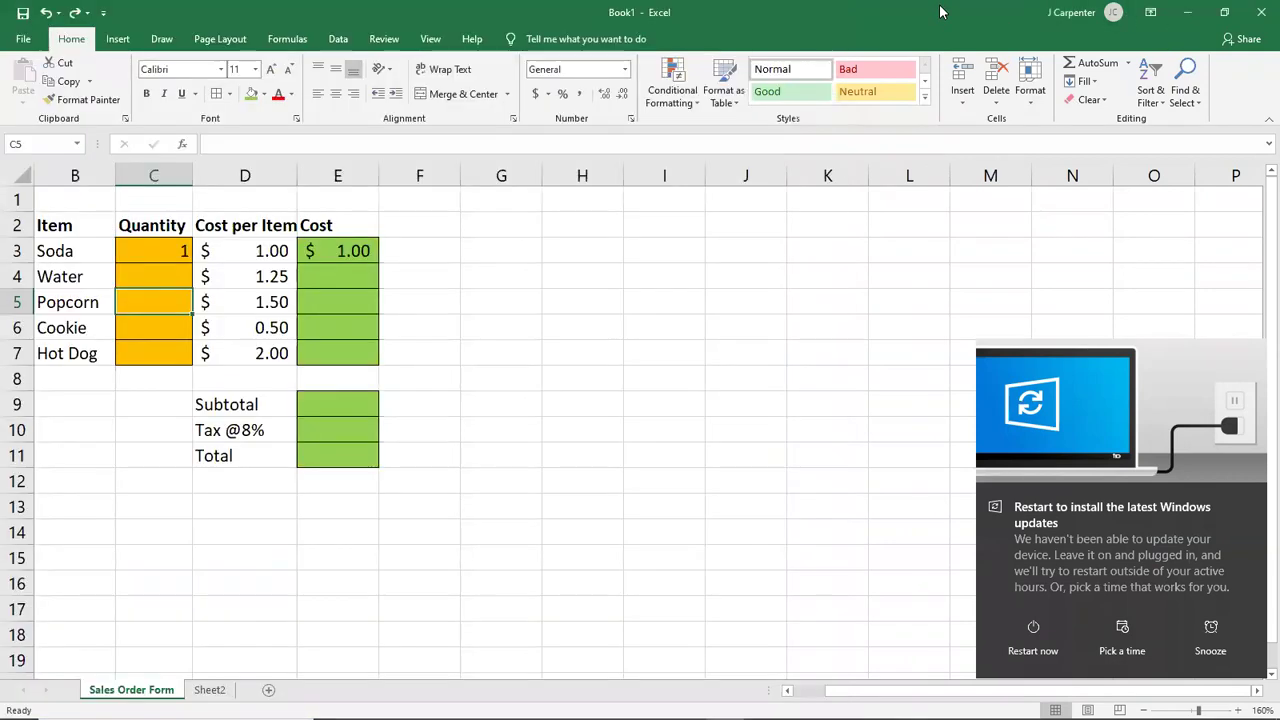
# Step: Enter the quantities 2, 3, 4 and 5 for Water, Popcorn, Cookie and Hot Dog in C4:C7
pyautogui.click(163, 280)
pyautogui.write('2')
pyautogui.press('Return')
pyautogui.write('3')
pyautogui.press('Return')
pyautogui.write('4')
pyautogui.press('Return')
pyautogui.write('5')
pyautogui.press('Return')
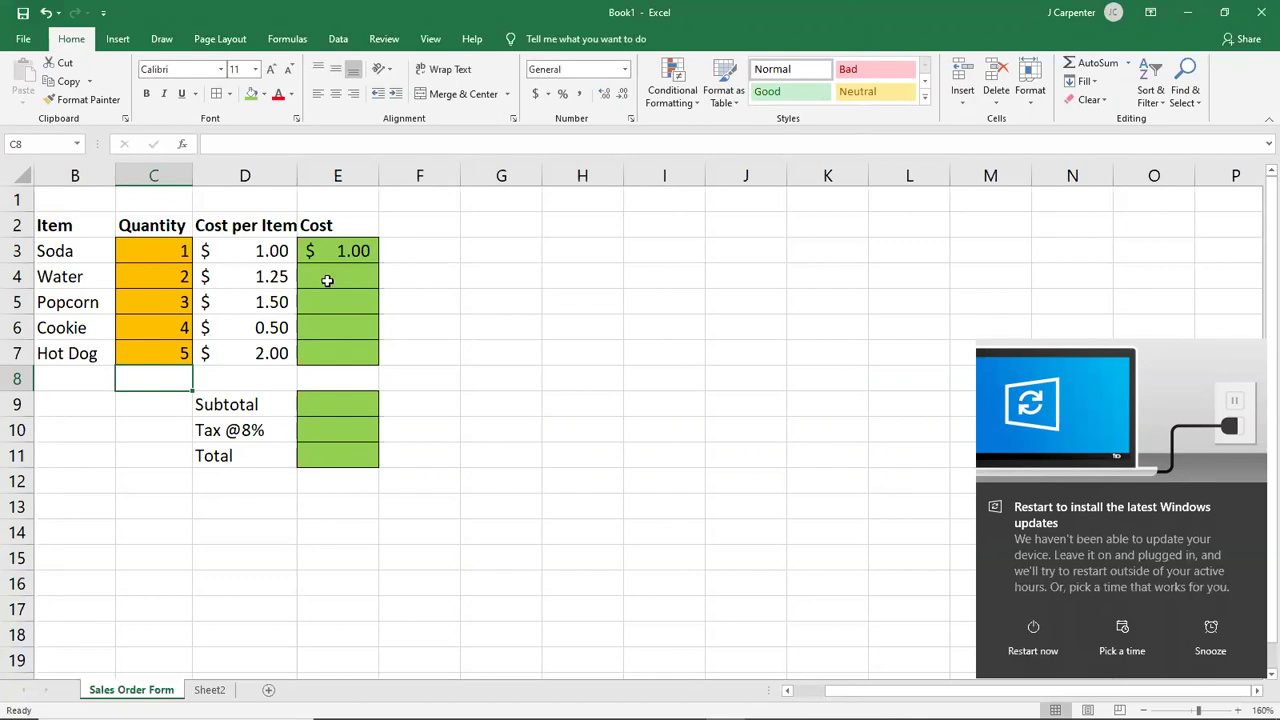
# Step: Move the Soda cost cell E3 to H4, and undo the move
pyautogui.click(328, 282)
pyautogui.moveTo(328, 282); pyautogui.dragTo(335, 347)
pyautogui.click(501, 343)
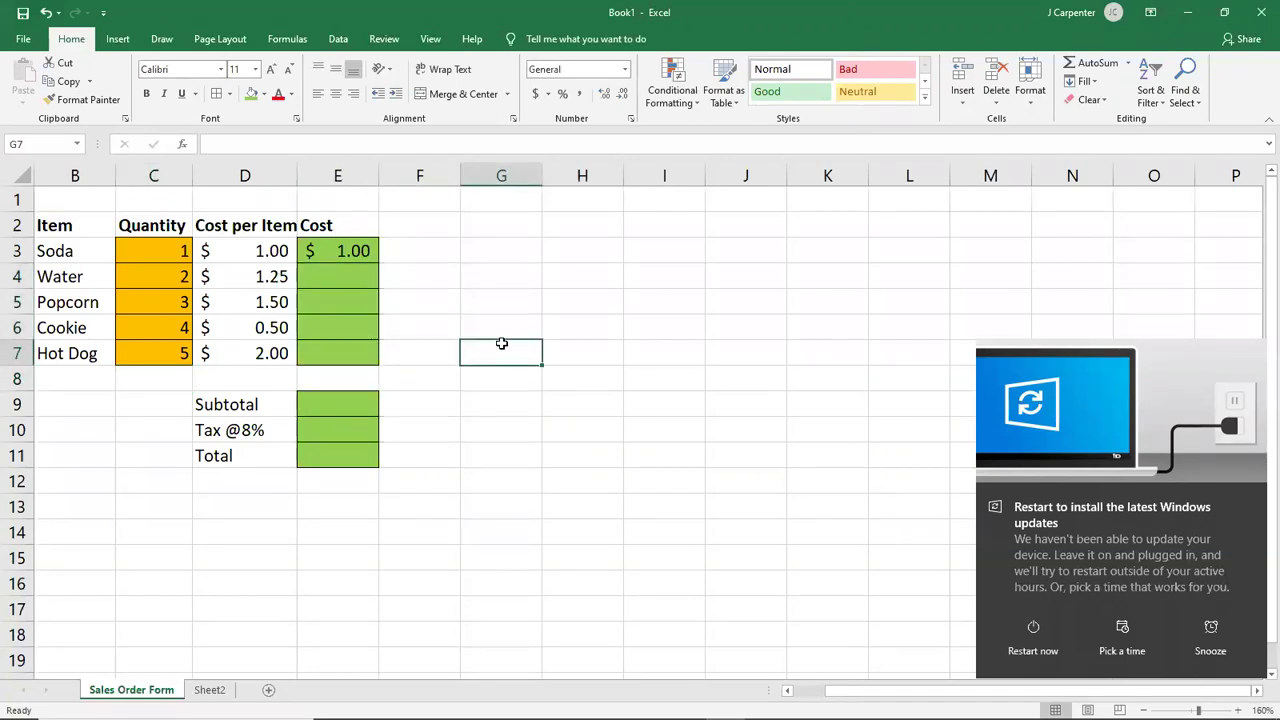
pyautogui.click(329, 272)
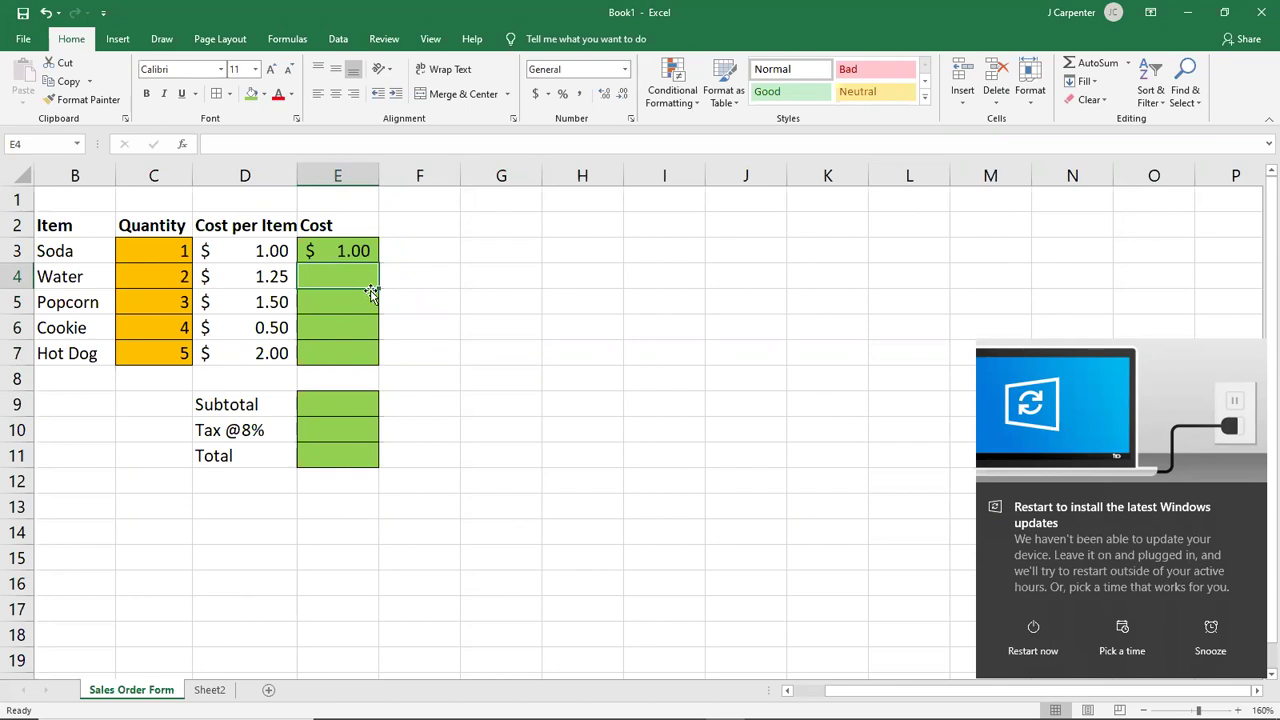
pyautogui.click(340, 250)
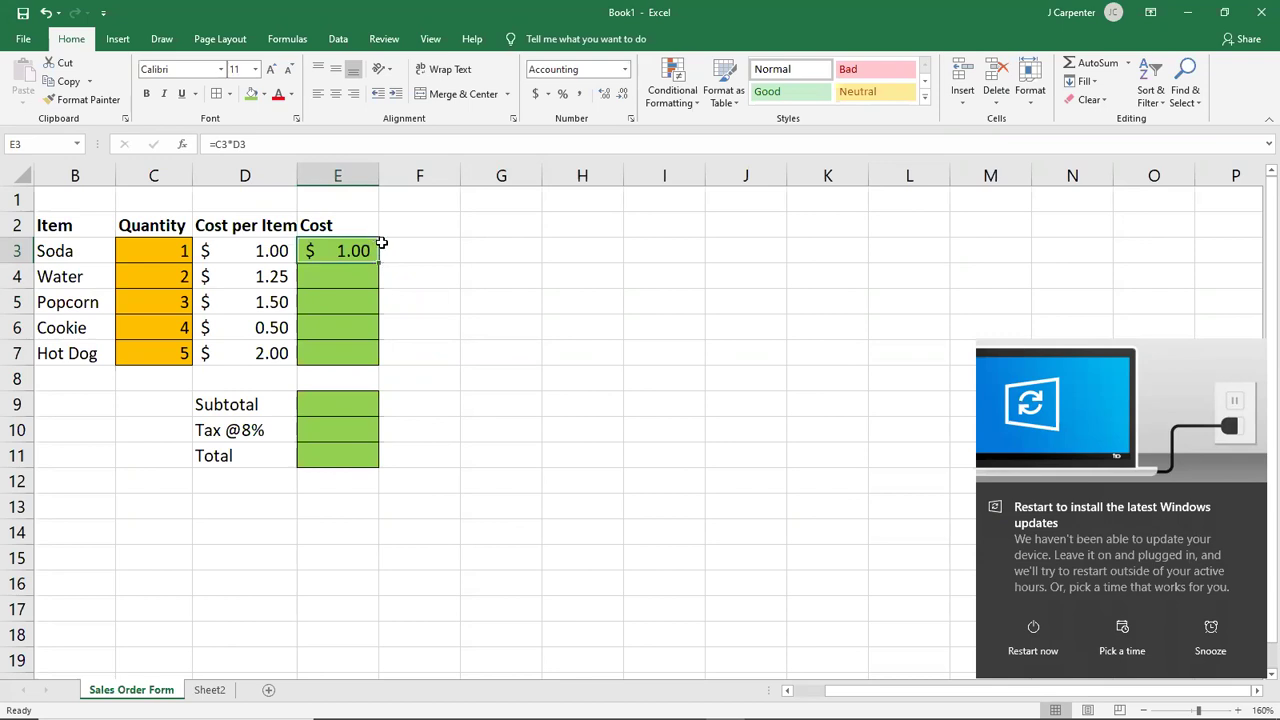
pyautogui.moveTo(447, 260); pyautogui.dragTo(554, 266)
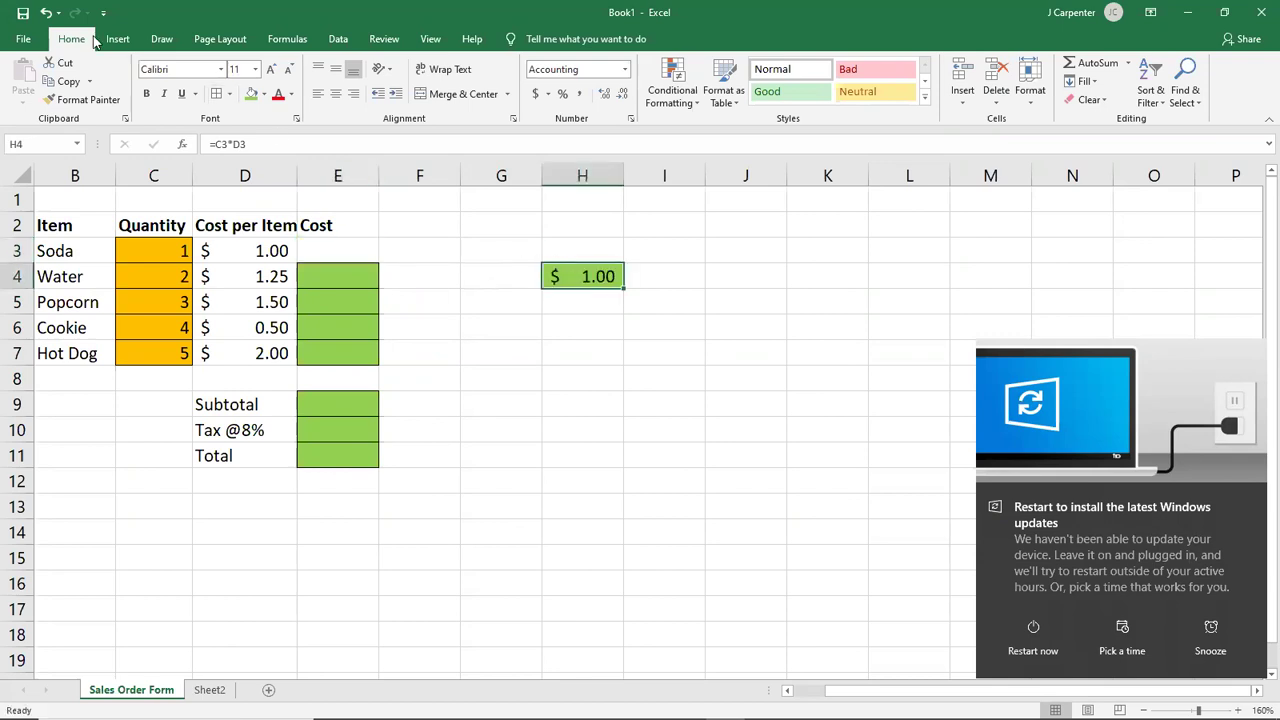
pyautogui.click(47, 14)
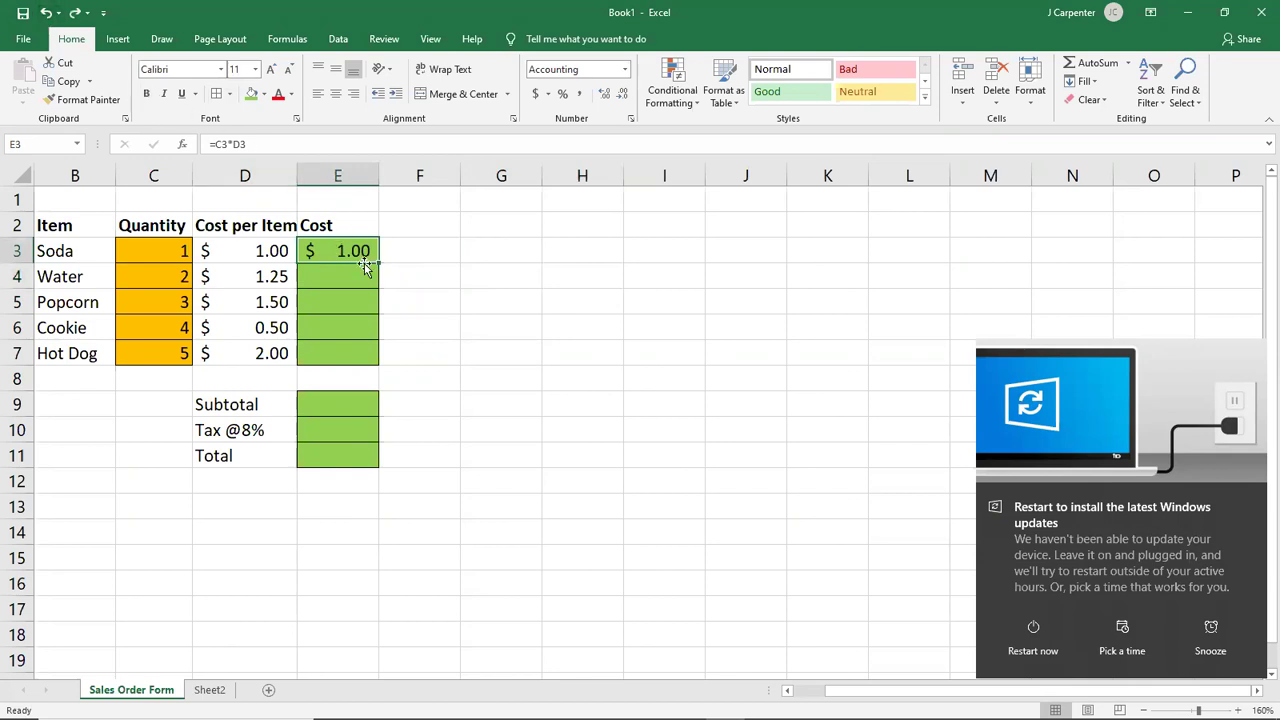
# Step: Fill the Soda cost formula from E3 down into the Water cost cell E4
pyautogui.moveTo(376, 261); pyautogui.dragTo(376, 261)
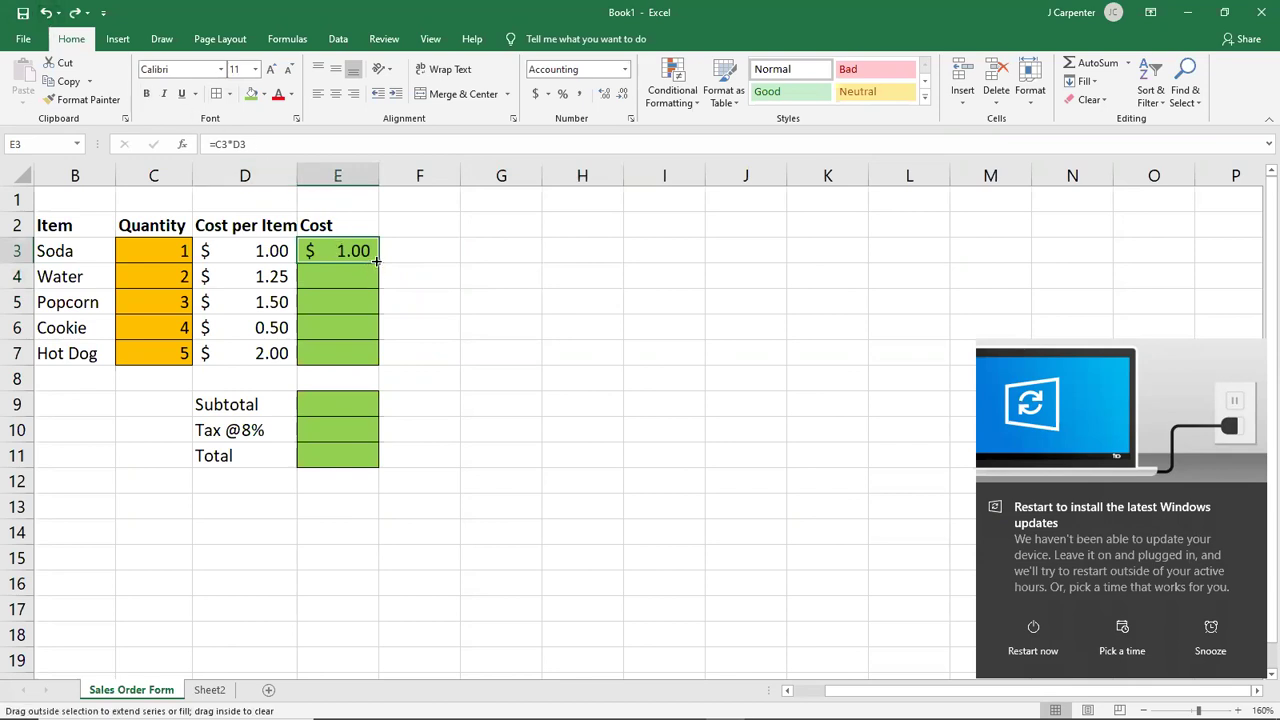
pyautogui.moveTo(376, 261); pyautogui.dragTo(341, 549)
pyautogui.moveTo(341, 180); pyautogui.dragTo(364, 267)
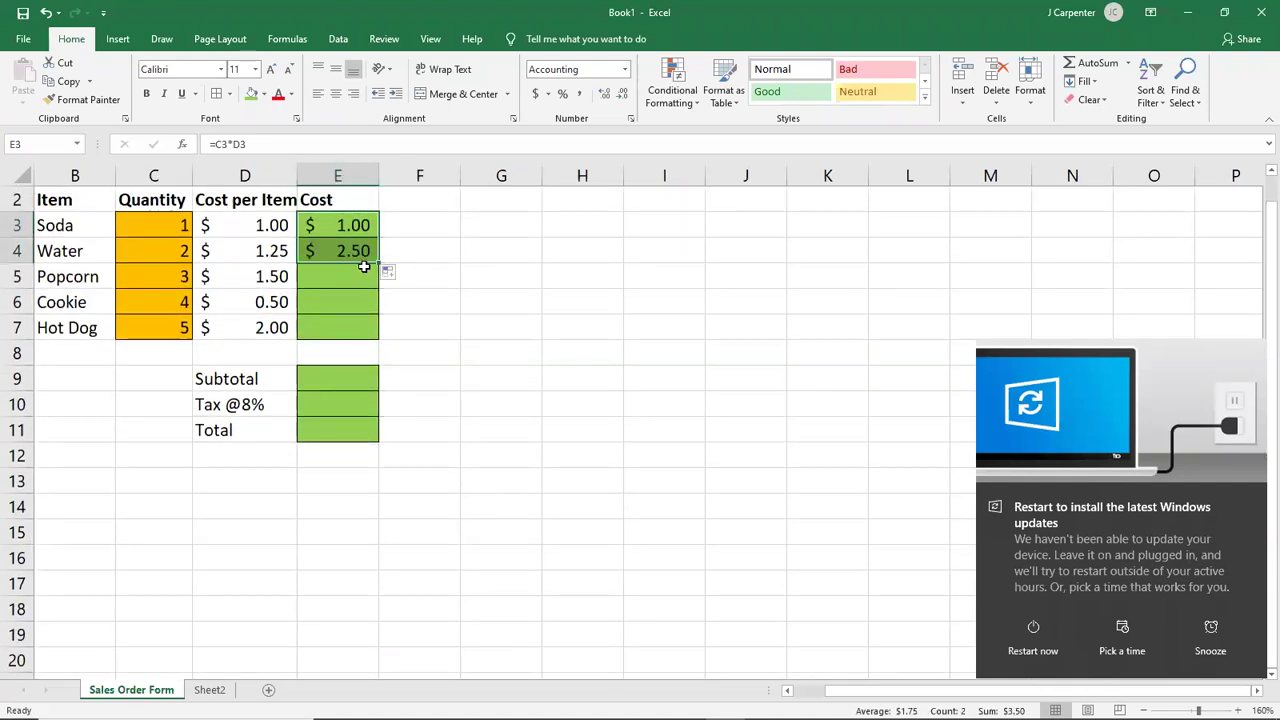
pyautogui.click(414, 266)
# Step: Inspect the formula in the Water cost cell E4 along with the quantity and cost-per-item cells it references
pyautogui.click(171, 255)
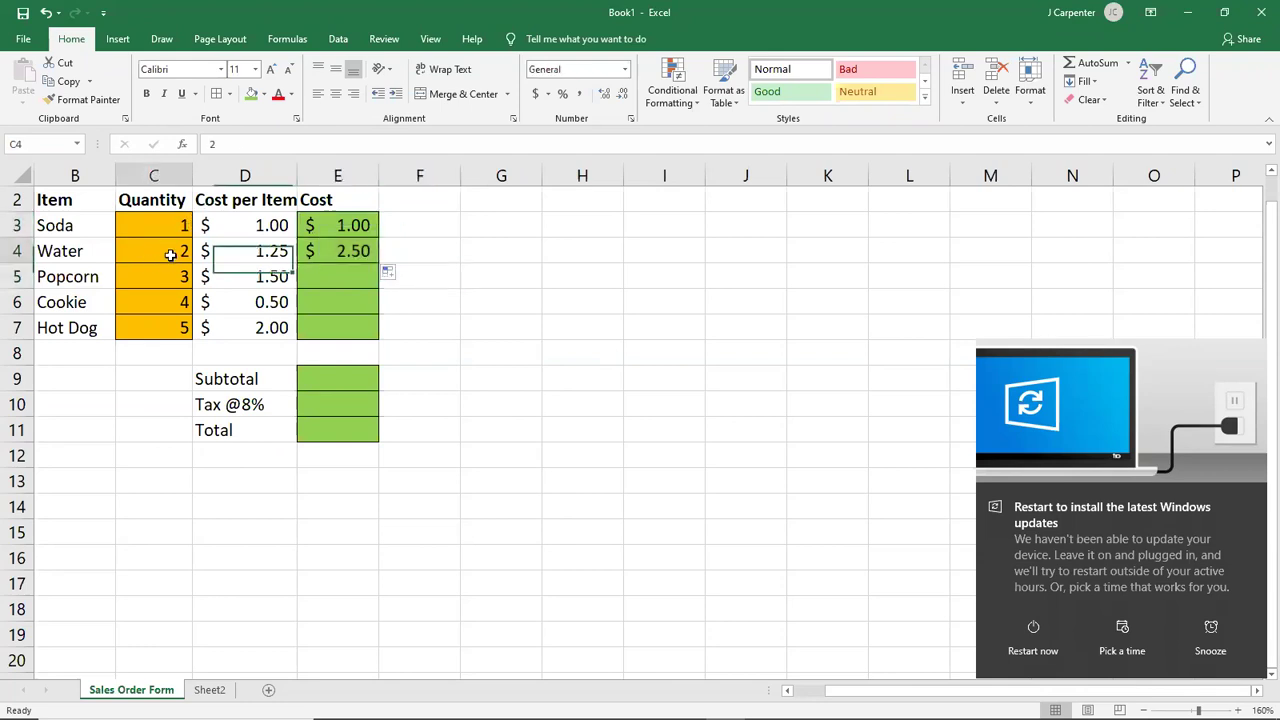
pyautogui.click(250, 251)
pyautogui.click(340, 250)
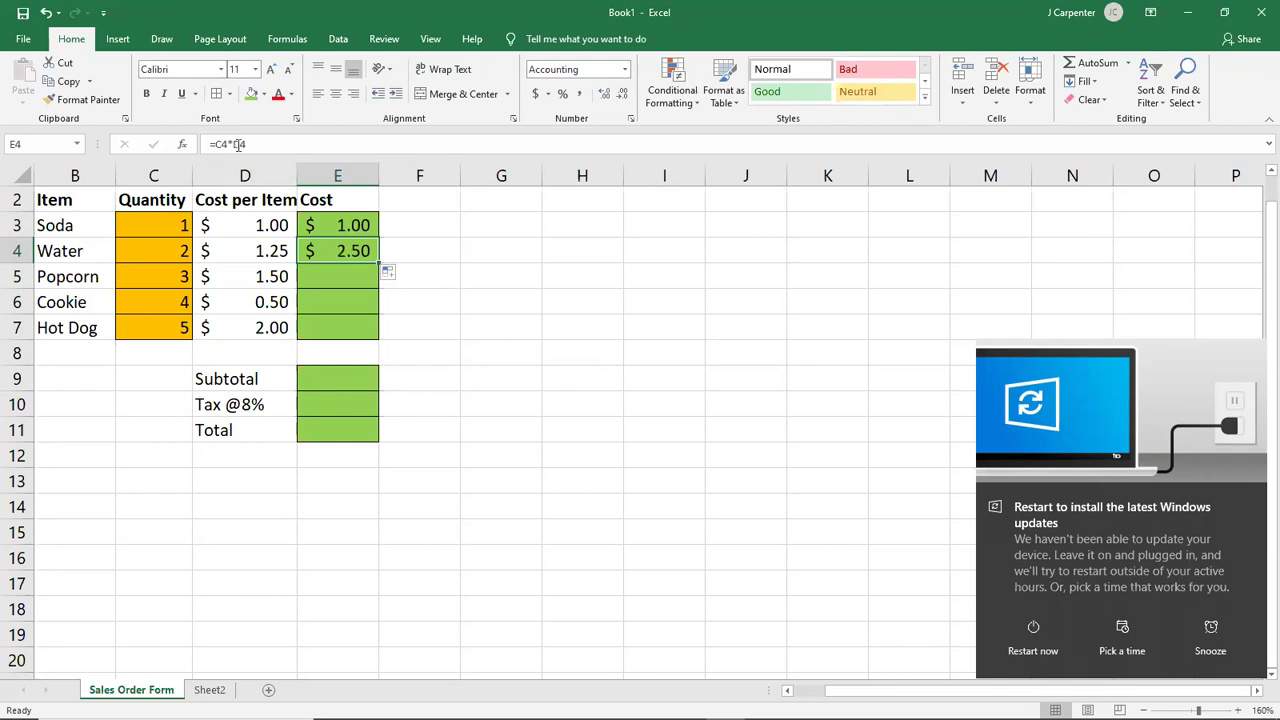
pyautogui.doubleClick(341, 251)
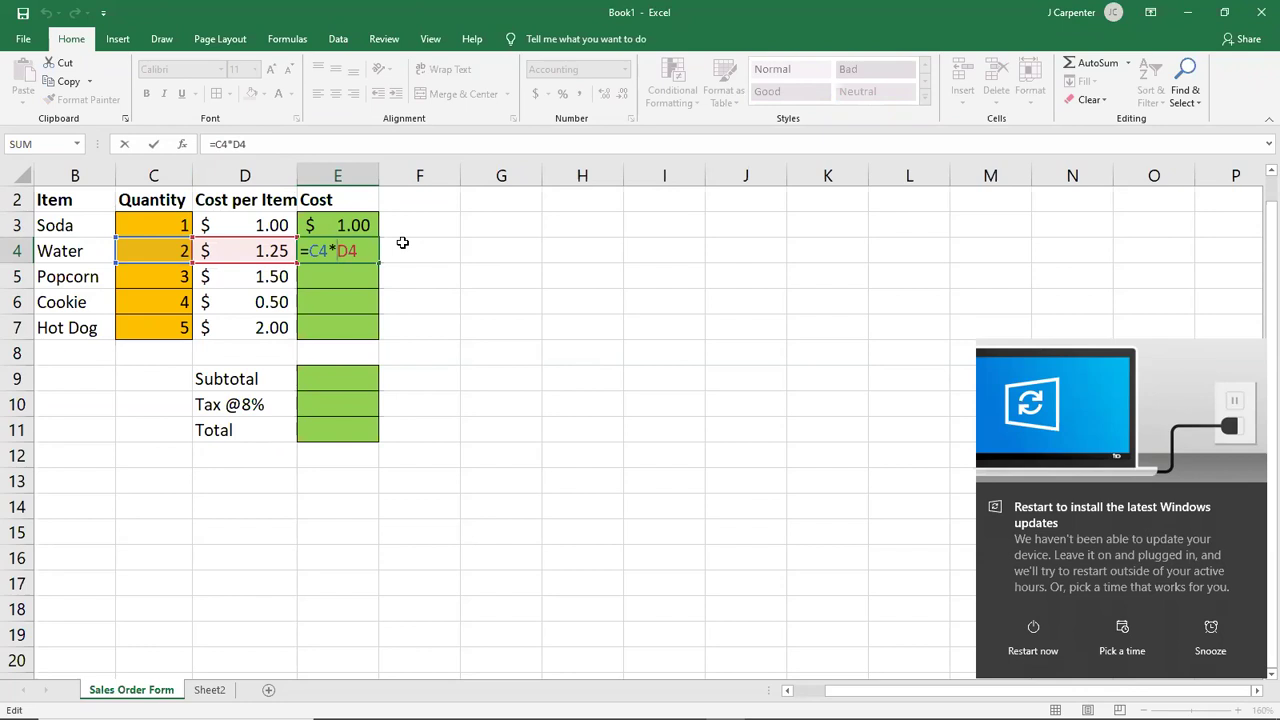
pyautogui.press('Return')
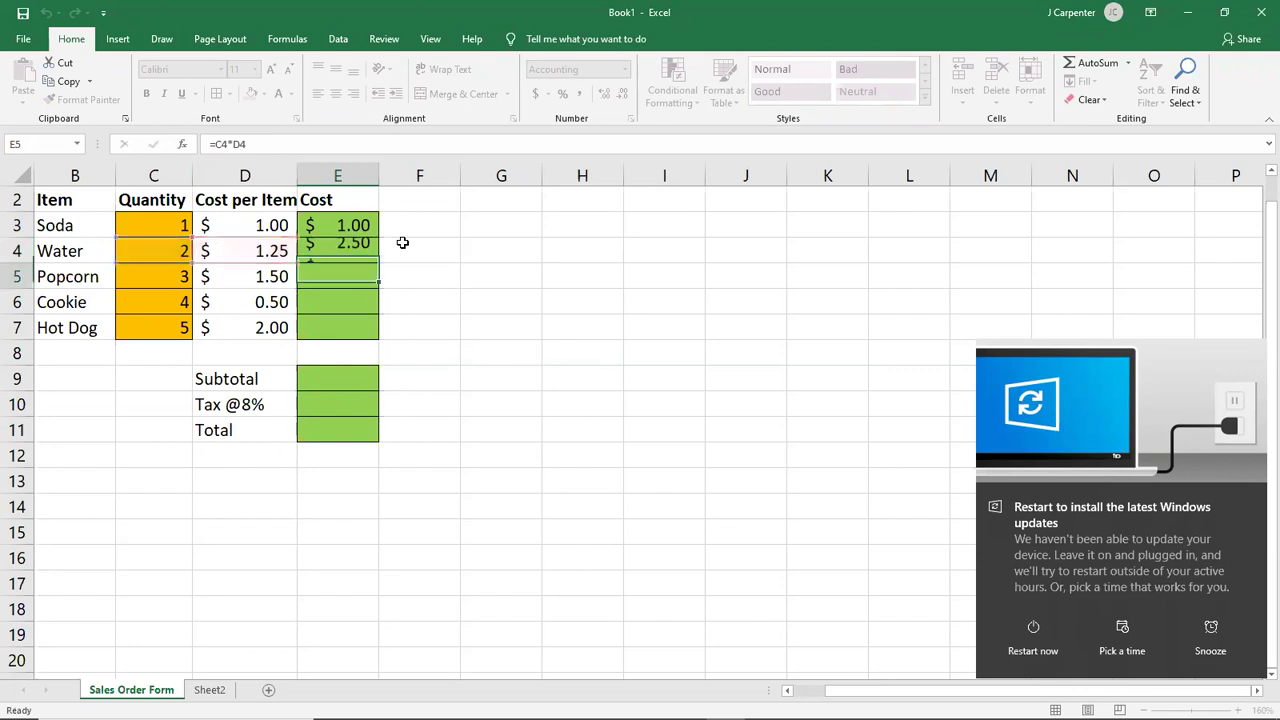
# Step: Fill the Water cost formula from E4 down through E7, and undo back to only the Soda cost in E3
pyautogui.click(358, 251)
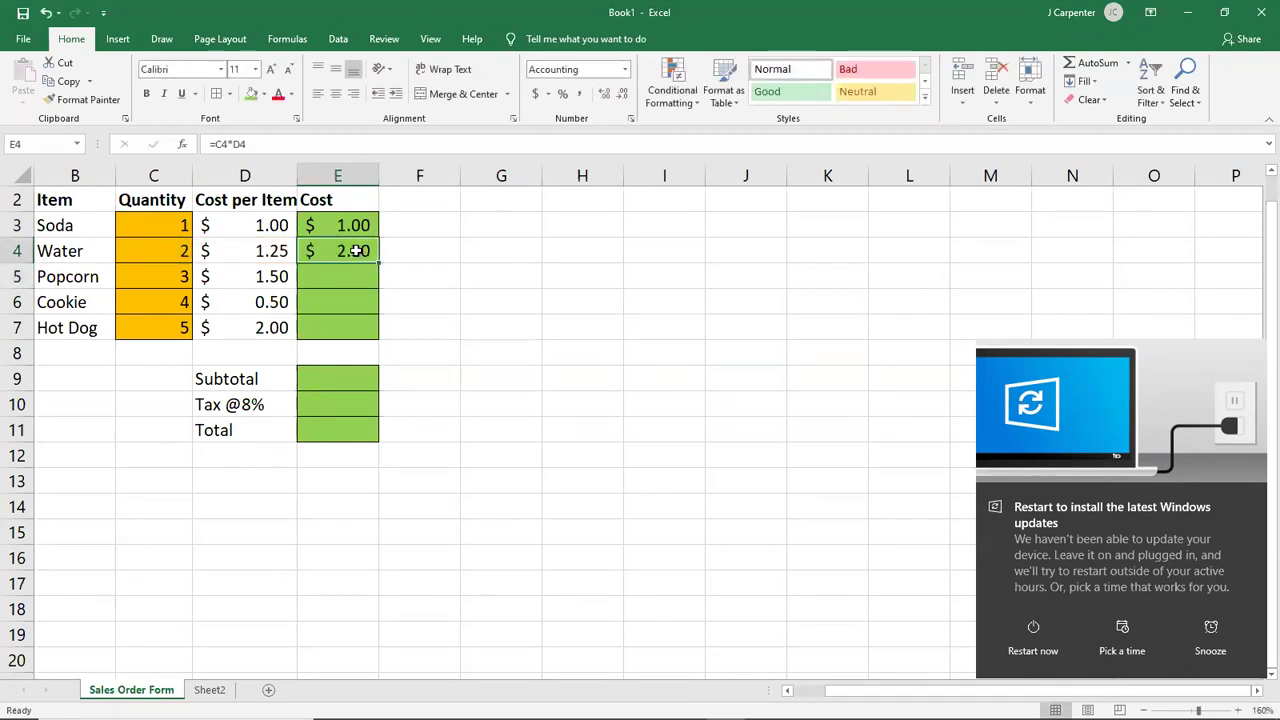
pyautogui.moveTo(379, 264); pyautogui.dragTo(381, 337)
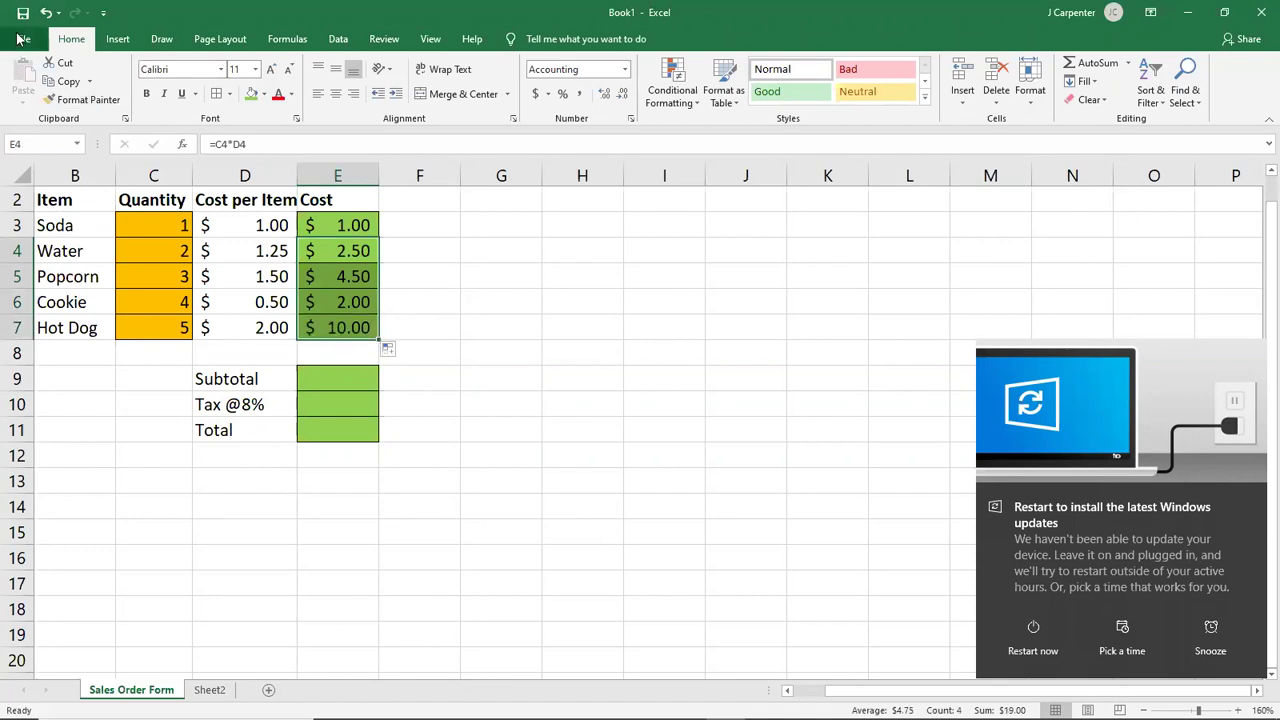
pyautogui.click(45, 13)
pyautogui.click(45, 13)
pyautogui.click(45, 13)
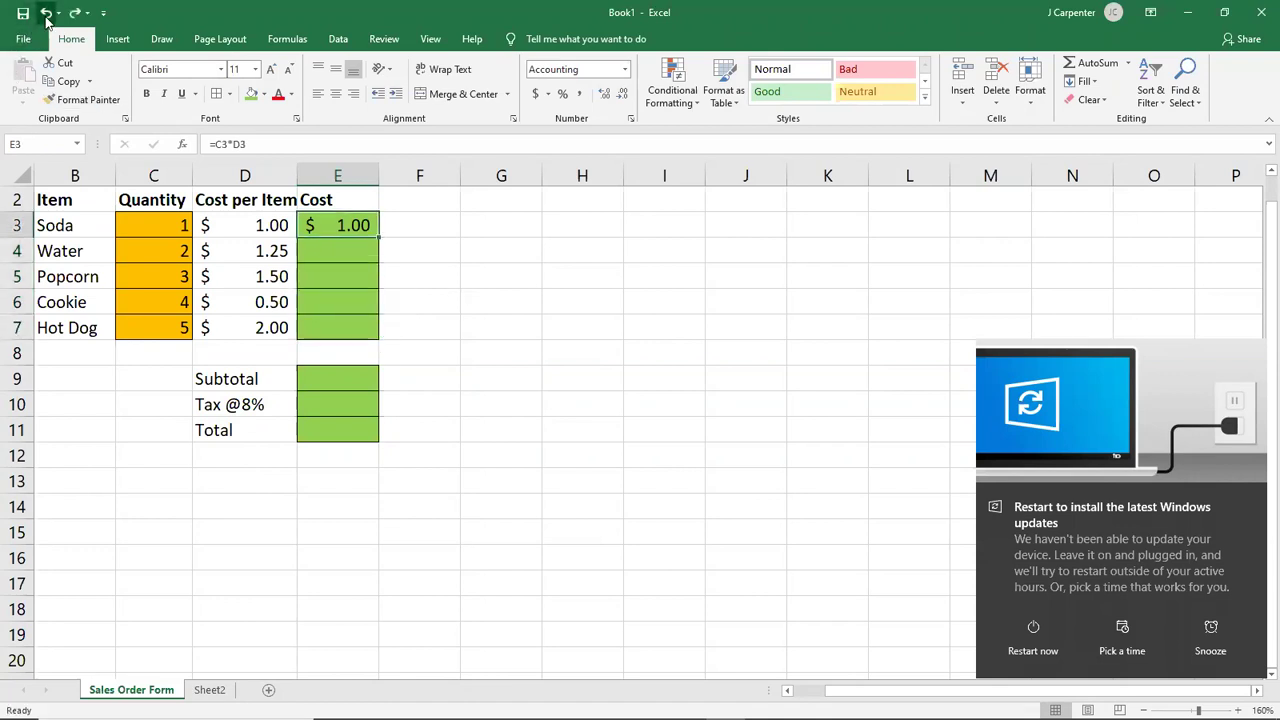
# Step: Fill the Soda cost formula from E3 down through the Hot Dog row in E7
pyautogui.click(451, 246)
pyautogui.press('Up')
pyautogui.press('Left')
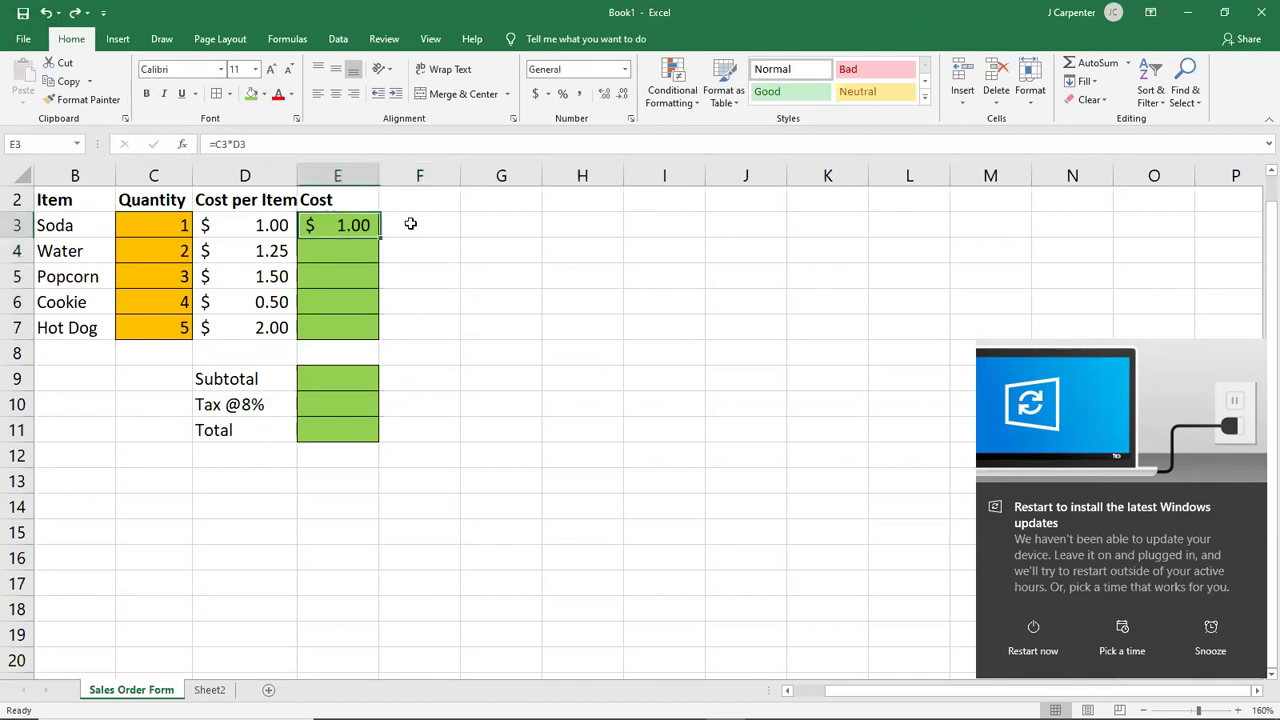
pyautogui.moveTo(378, 236); pyautogui.dragTo(376, 337)
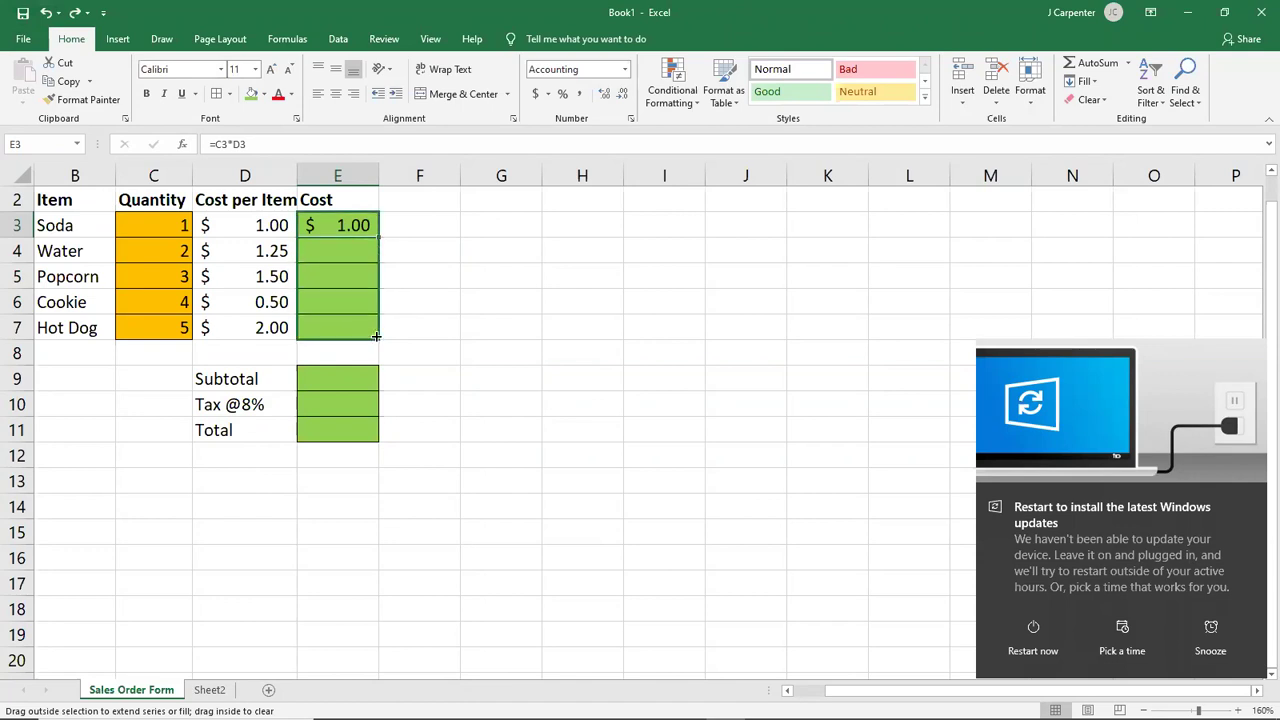
pyautogui.moveTo(376, 337); pyautogui.dragTo(376, 337)
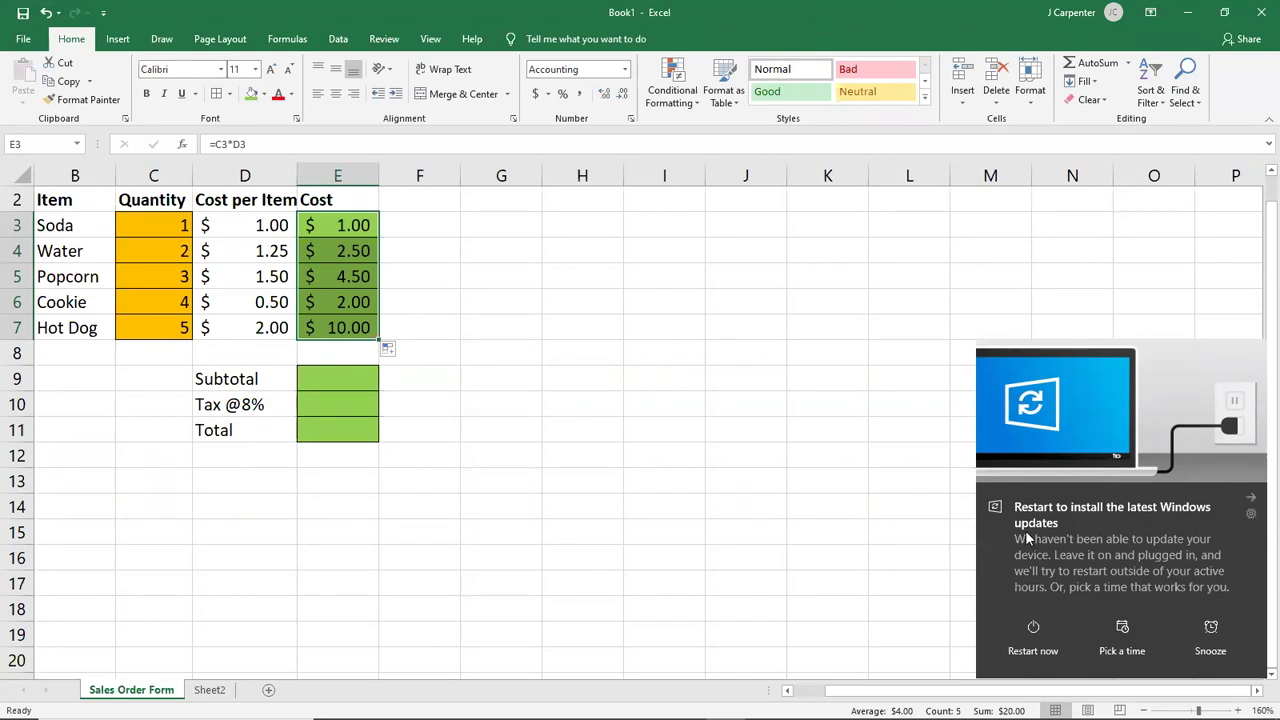
# Step: Dismiss the Windows update notification and undo the cost formula fill in E4:E7
pyautogui.click(1252, 502)
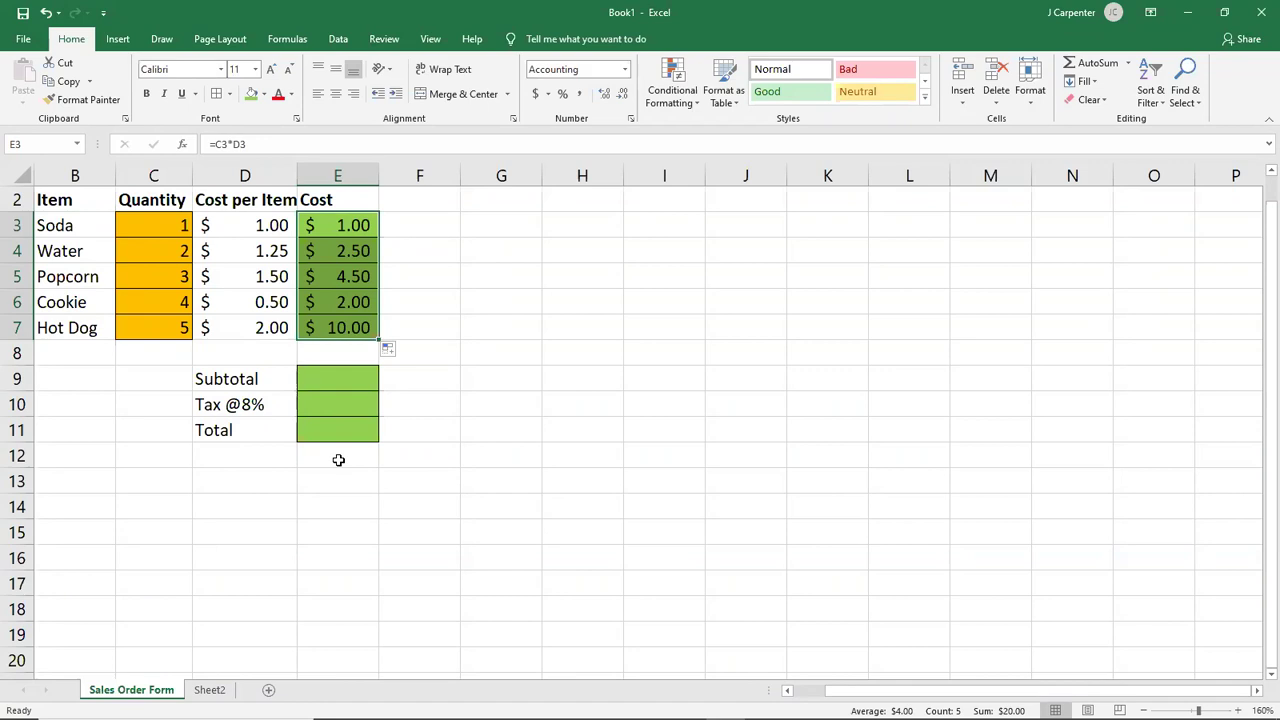
pyautogui.click(429, 403)
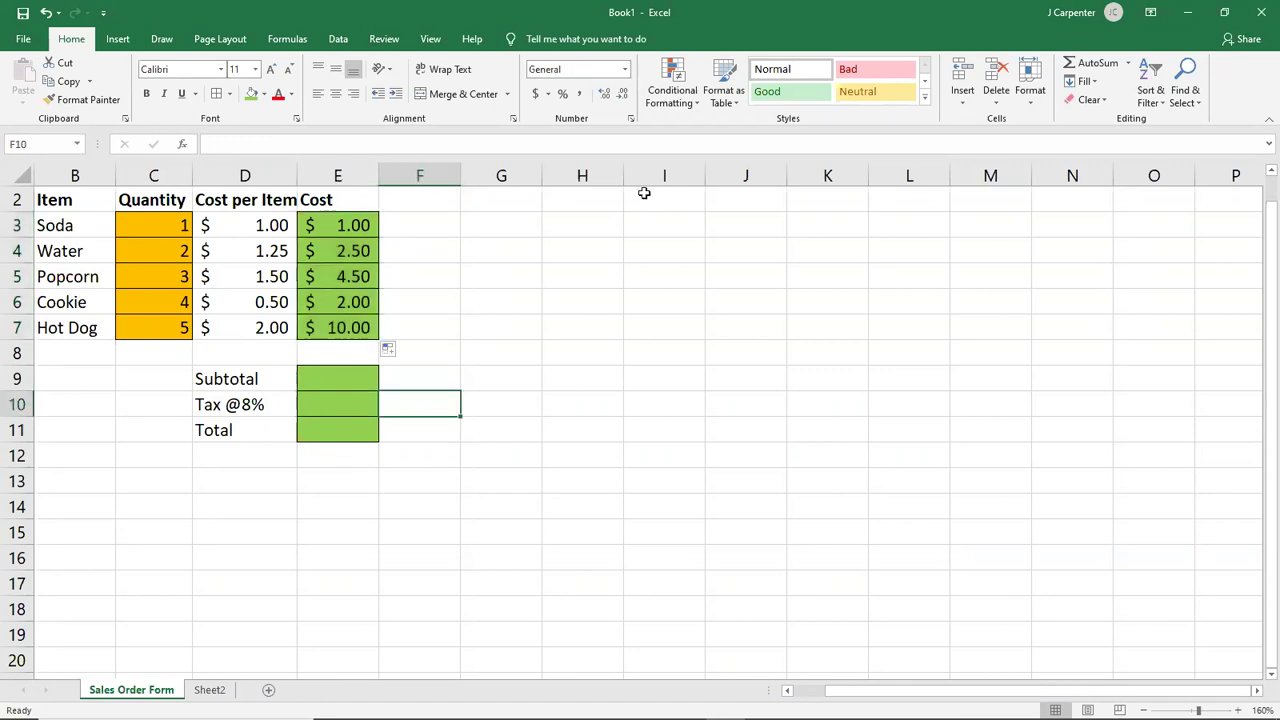
pyautogui.click(632, 286)
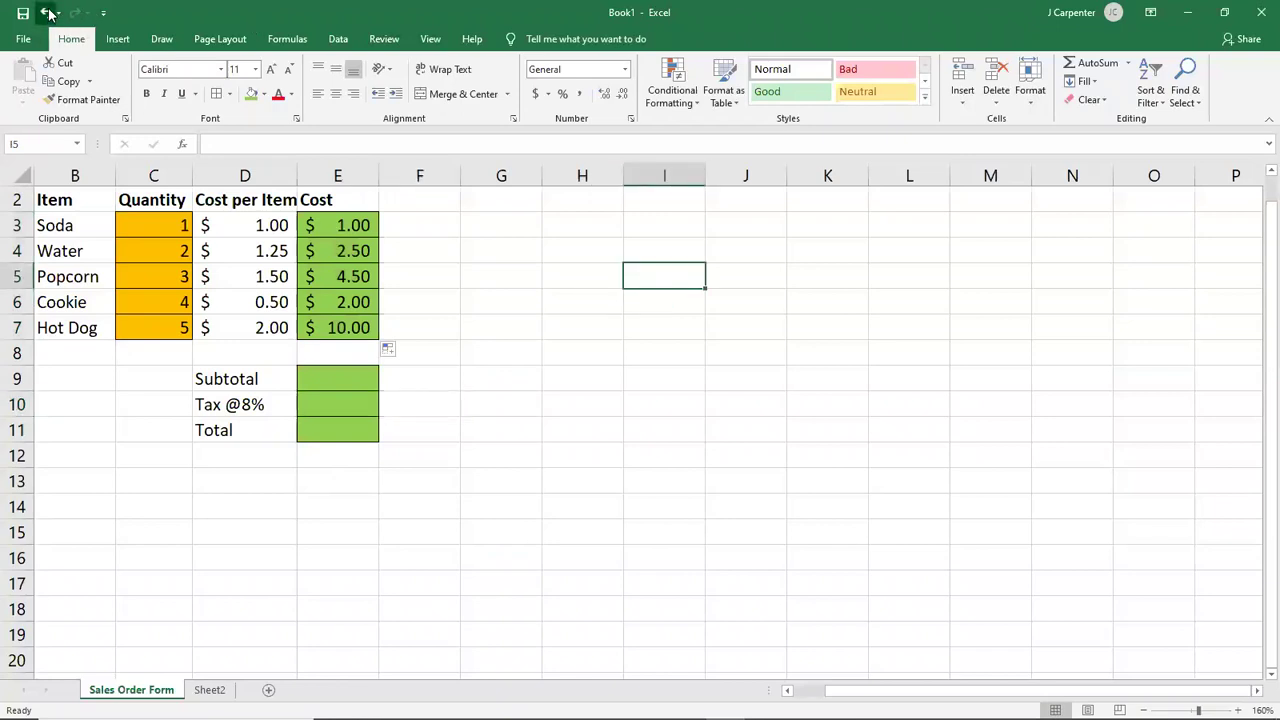
pyautogui.click(49, 12)
# Step: Fill the Soda cost formula from E3 across row 3 to L3, check the formula in G3, and undo the fill
pyautogui.click(560, 280)
pyautogui.click(345, 225)
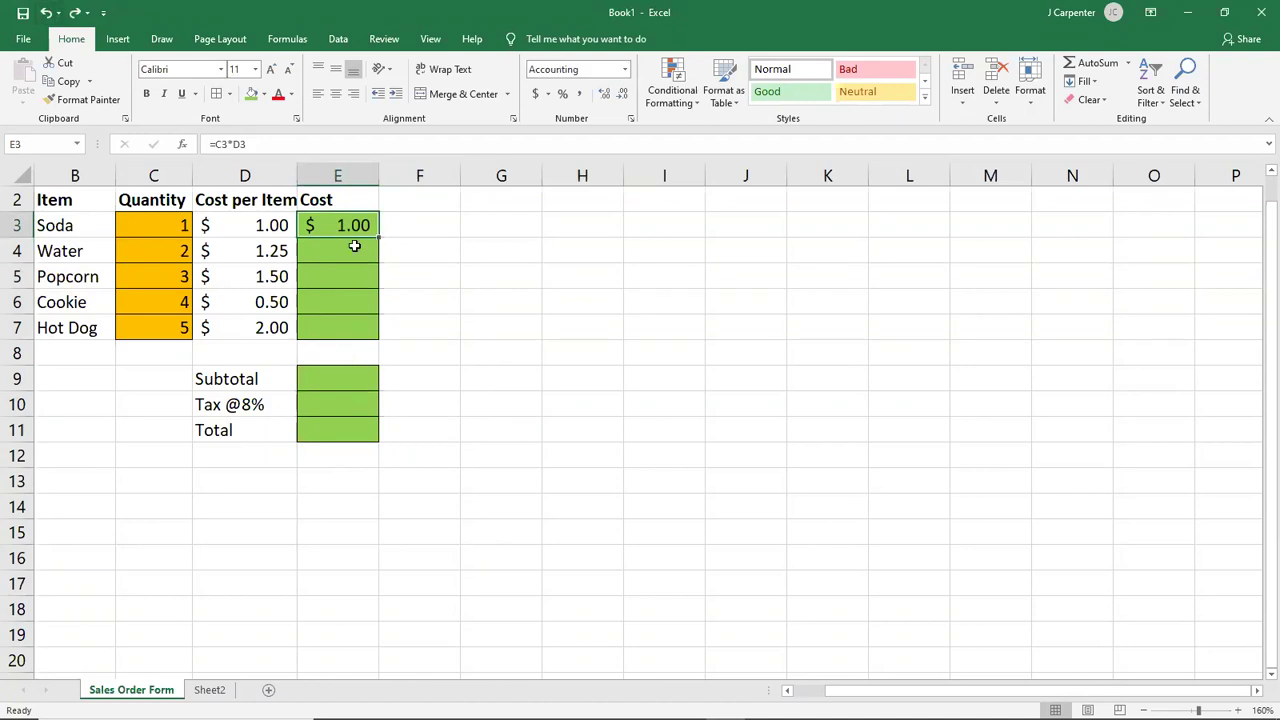
pyautogui.moveTo(377, 233); pyautogui.dragTo(943, 237)
pyautogui.click(640, 343)
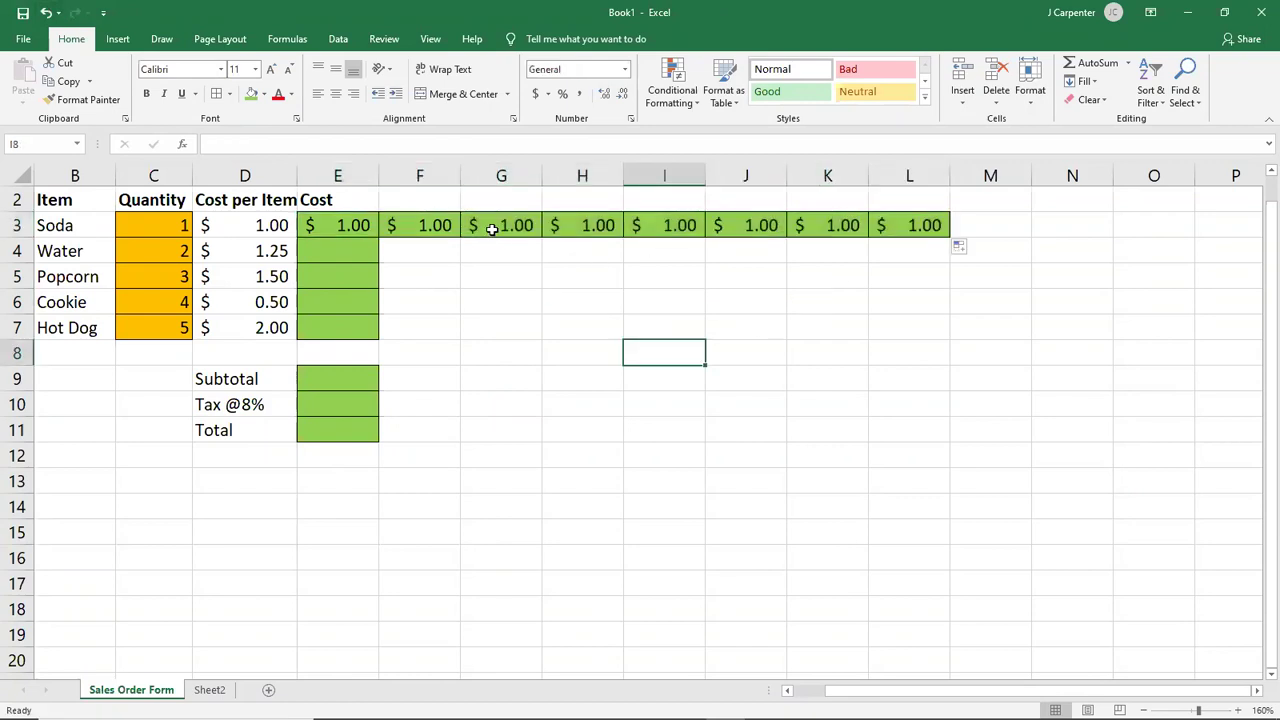
pyautogui.click(491, 224)
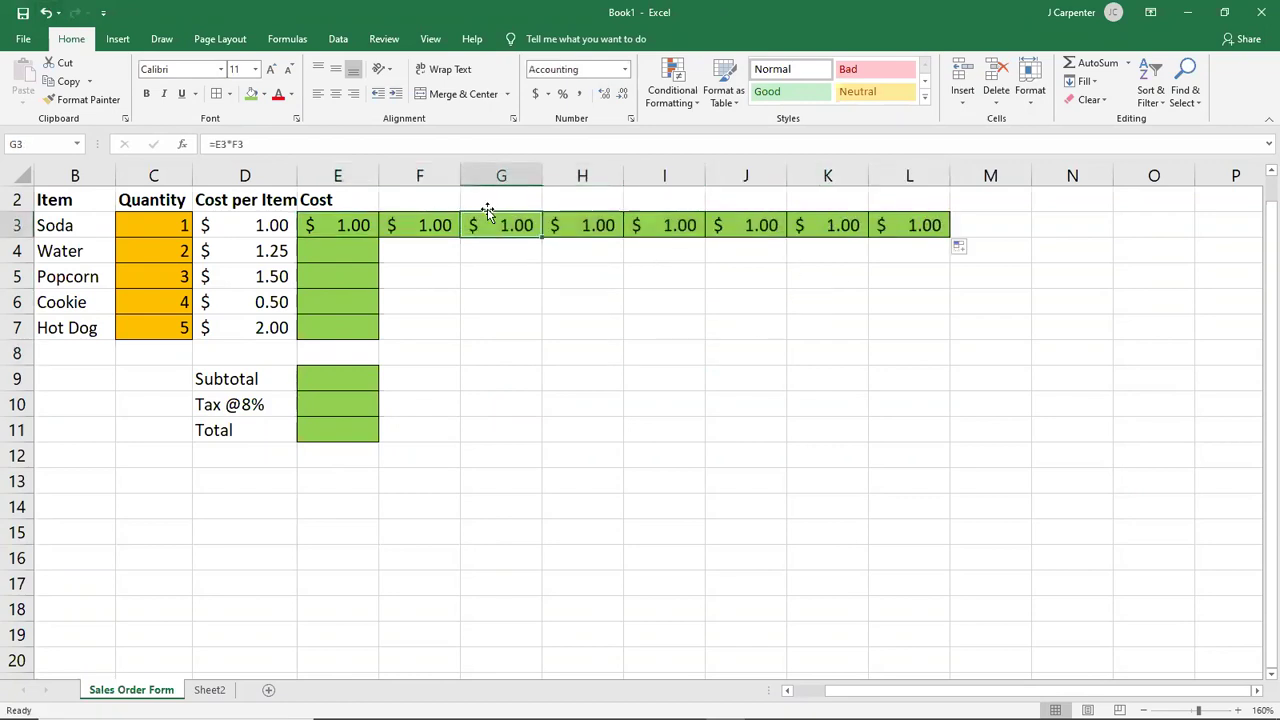
pyautogui.click(45, 14)
# Step: Fill the cost formula from E3 down through E7 for Water, Popcorn, Cookie and Hot Dog
pyautogui.click(477, 310)
pyautogui.click(340, 222)
pyautogui.moveTo(378, 235); pyautogui.dragTo(383, 337)
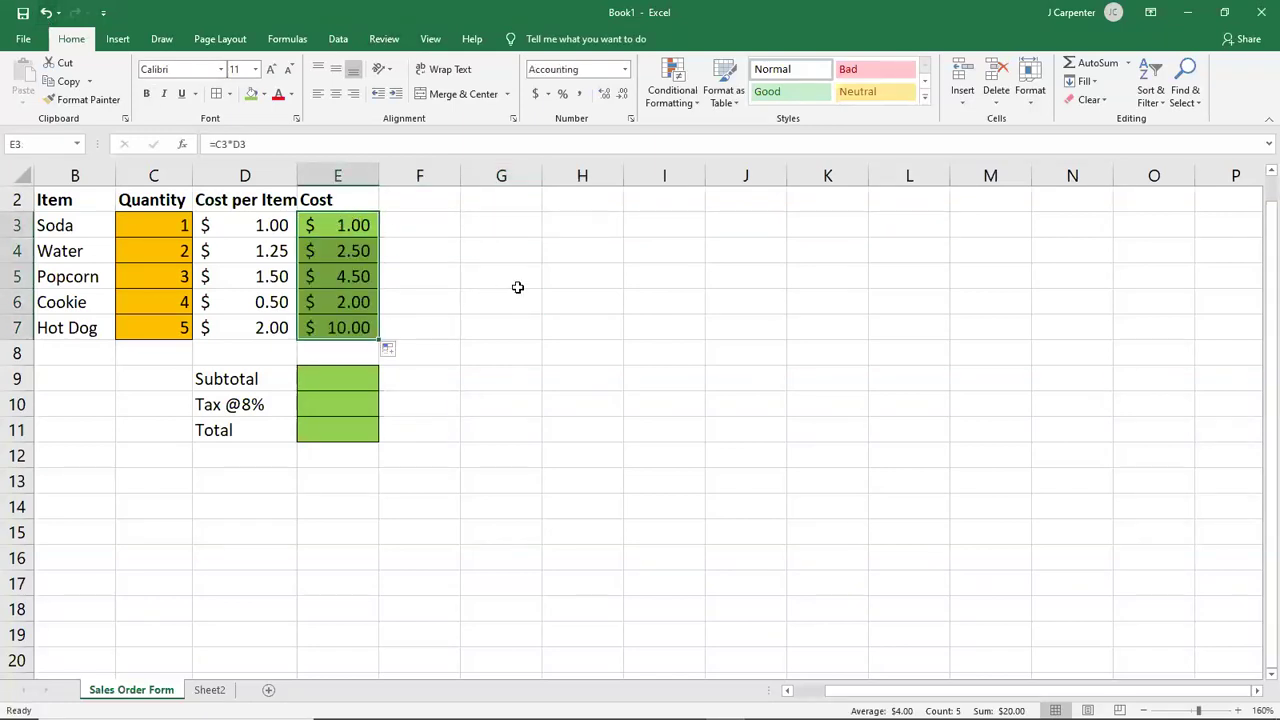
pyautogui.click(517, 287)
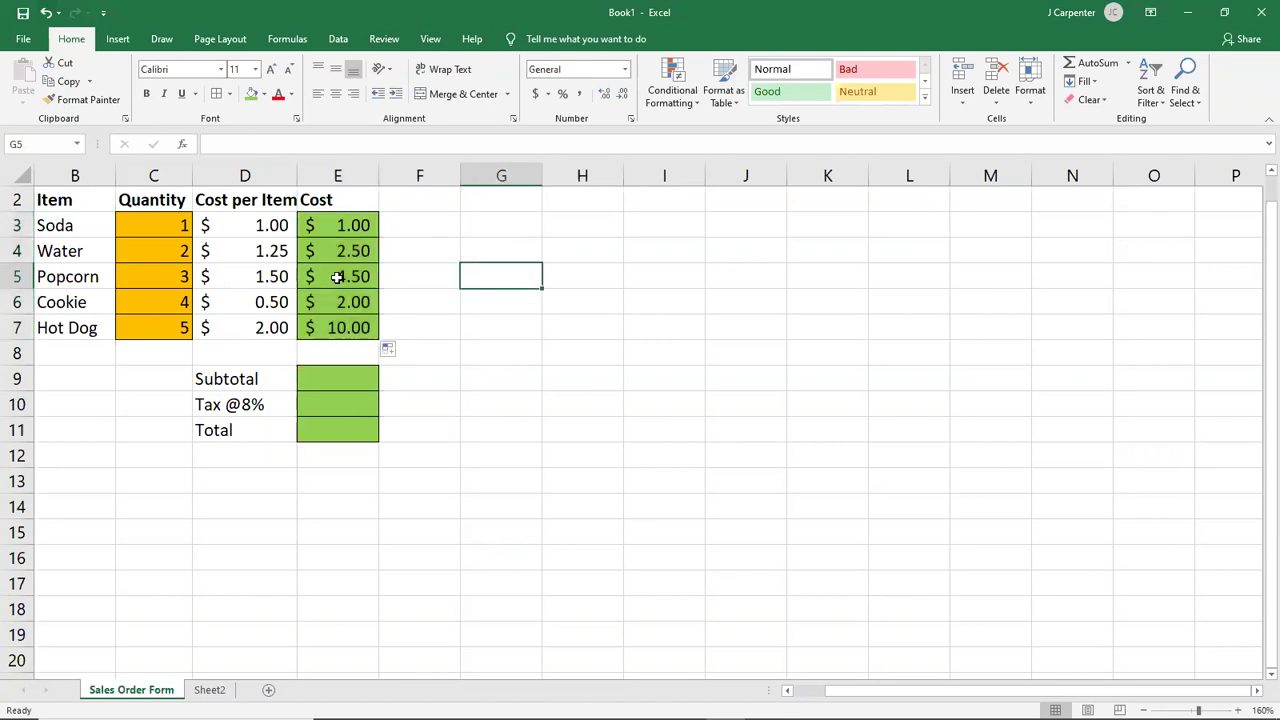
# Step: Inspect the filled cost formulas for Water, Popcorn and Hot Dog in column E, undoing any accidental change
pyautogui.doubleClick(334, 277)
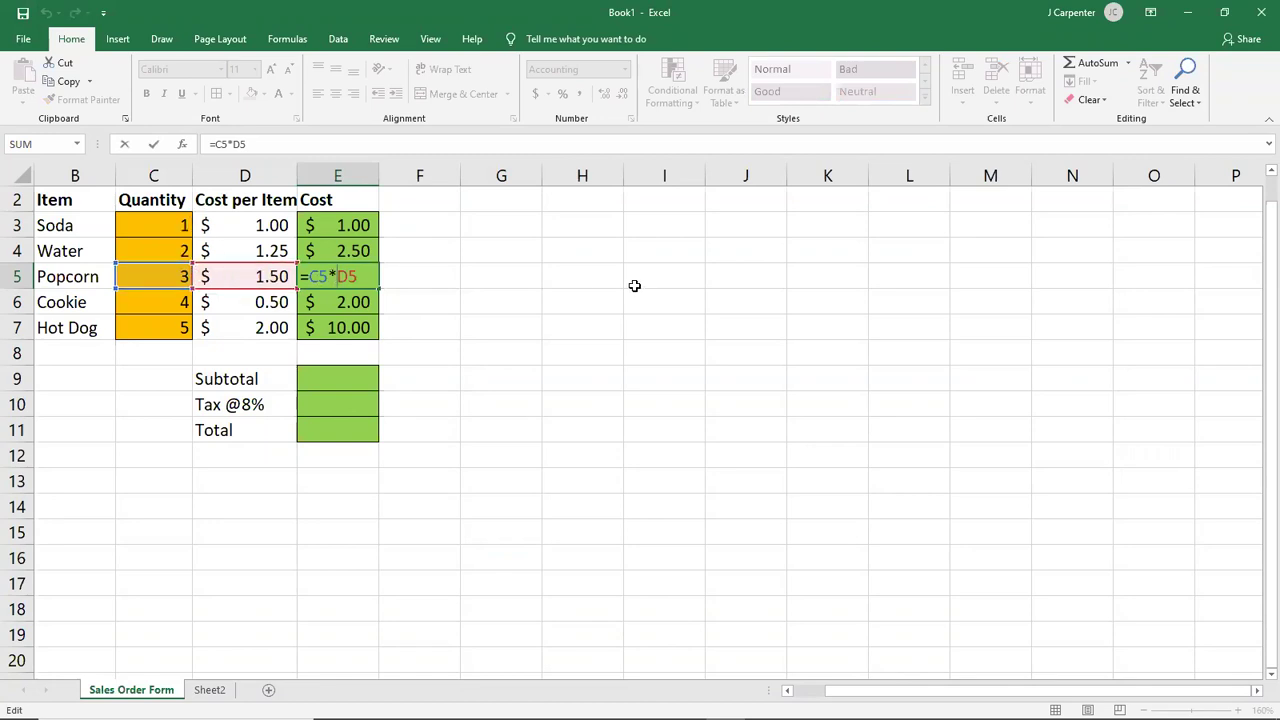
pyautogui.press('Return')
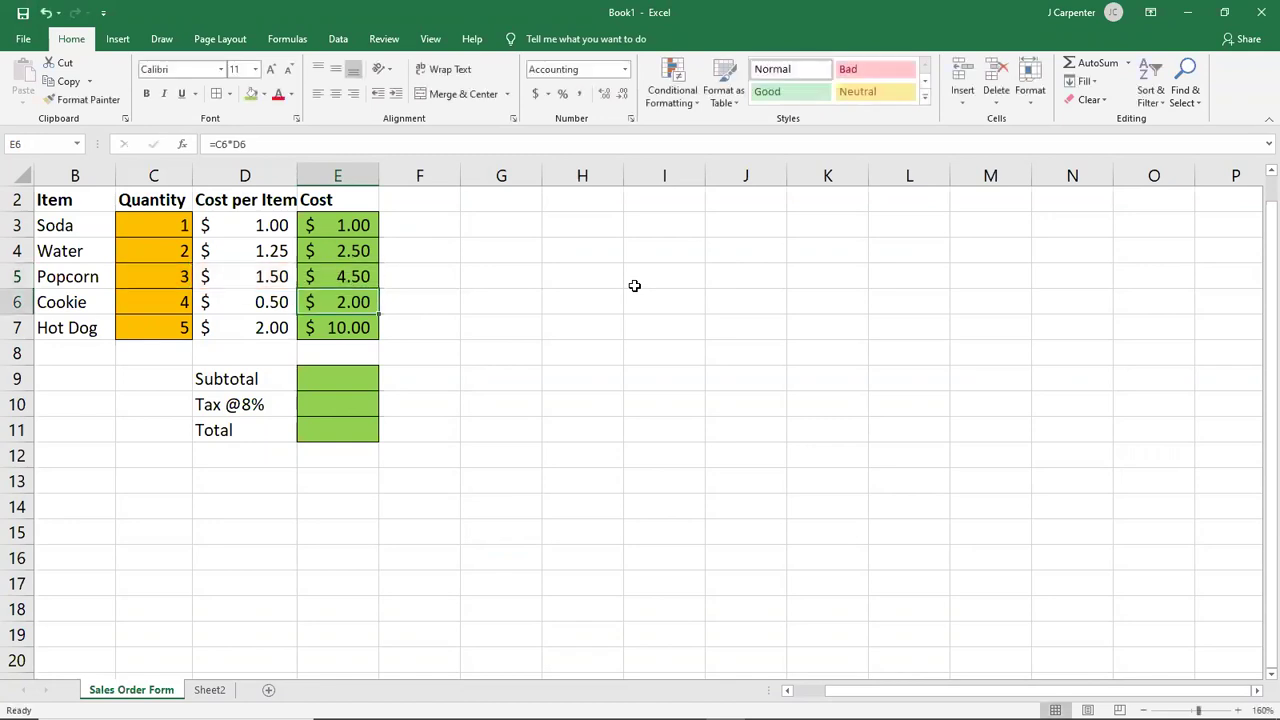
pyautogui.doubleClick(333, 251)
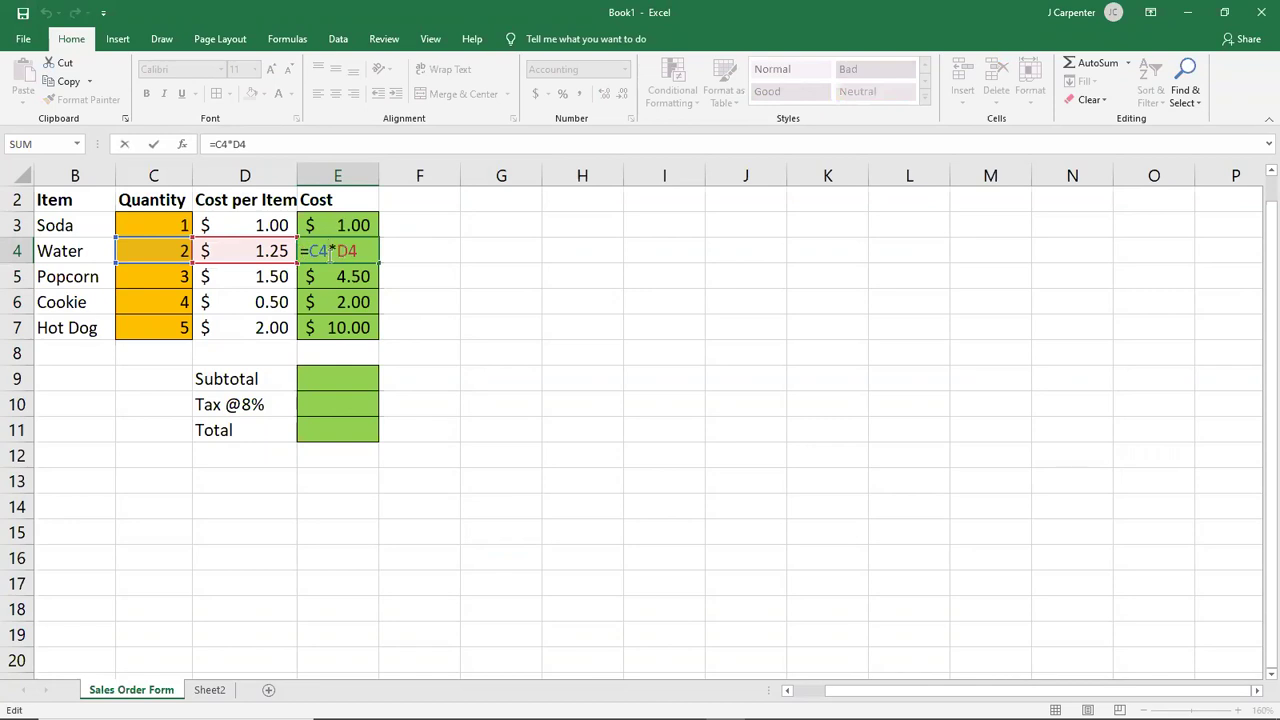
pyautogui.click(861, 351)
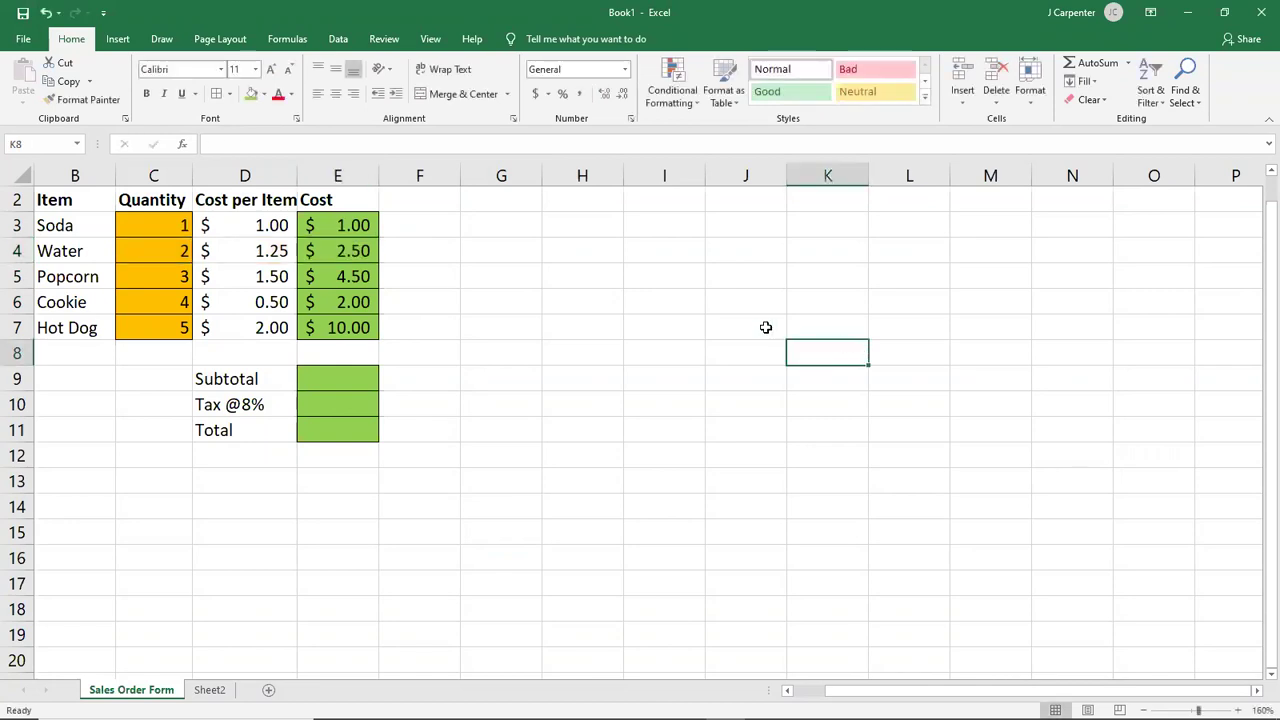
pyautogui.click(318, 400)
pyautogui.doubleClick(354, 274)
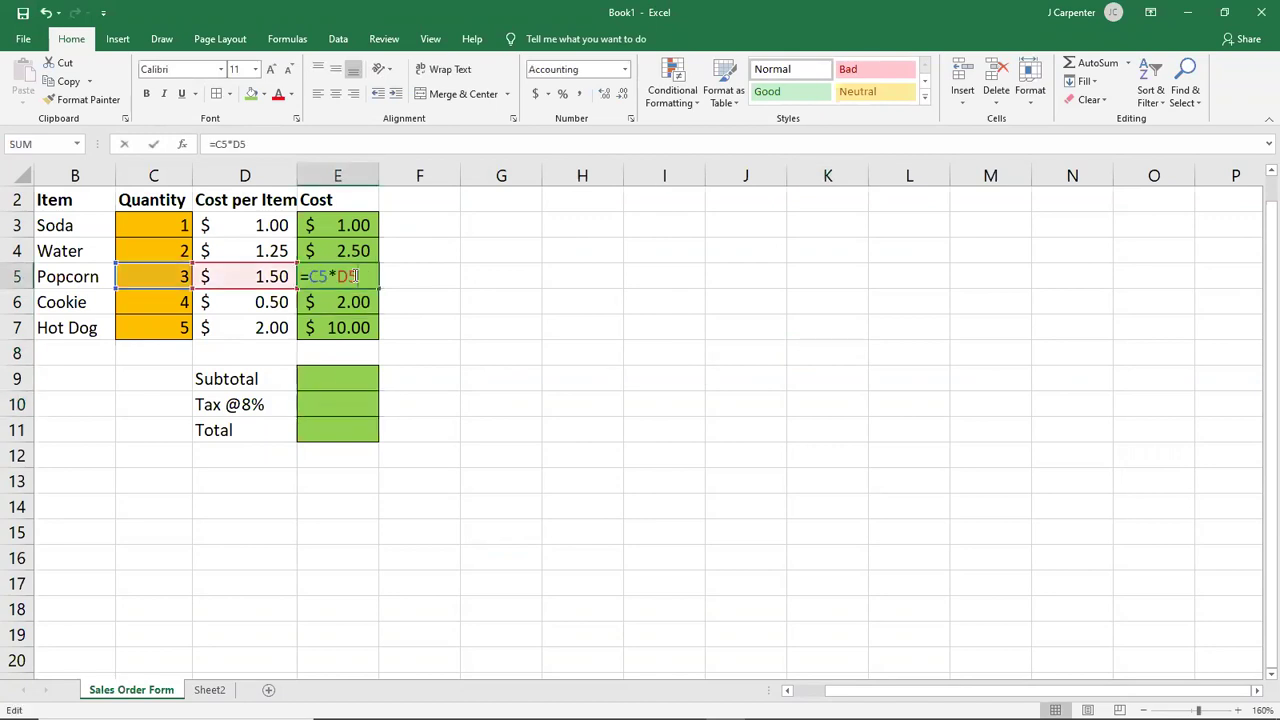
pyautogui.click(474, 376)
pyautogui.doubleClick(359, 281)
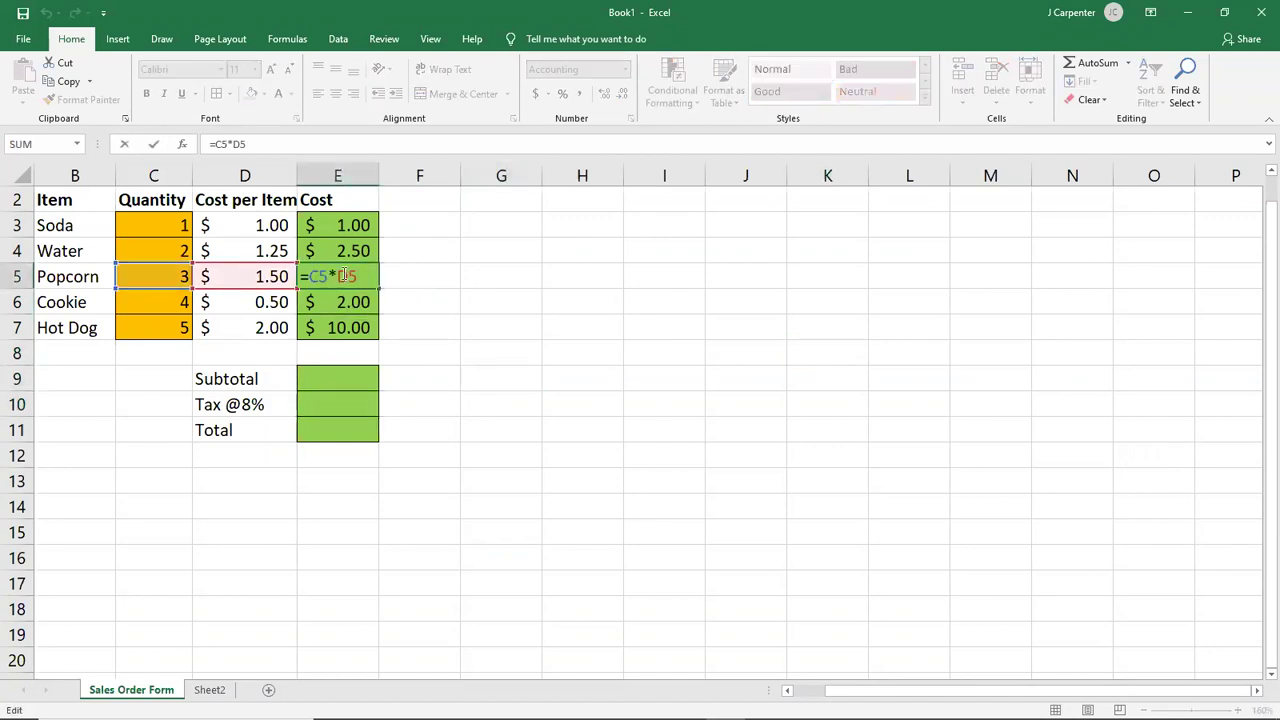
pyautogui.click(471, 426)
pyautogui.doubleClick(352, 320)
pyautogui.press('Escape')
pyautogui.doubleClick(362, 327)
pyautogui.click(267, 302)
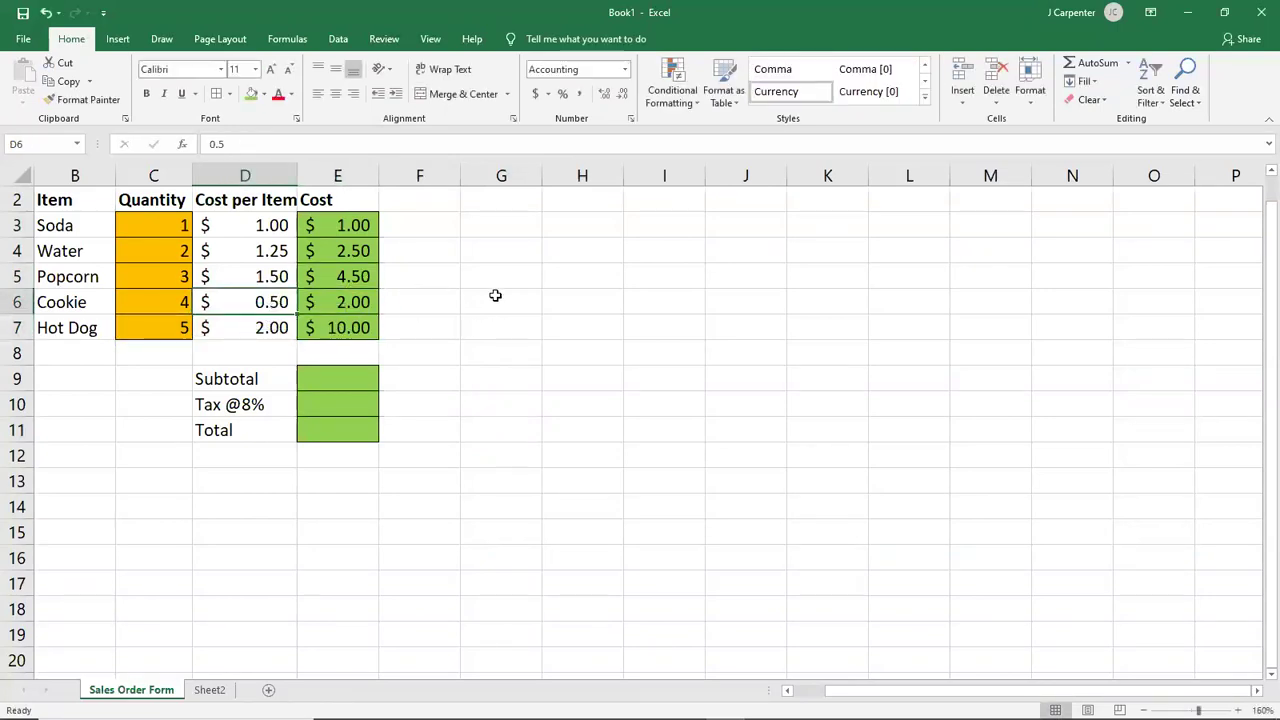
pyautogui.moveTo(494, 294); pyautogui.dragTo(587, 476)
pyautogui.click(44, 12)
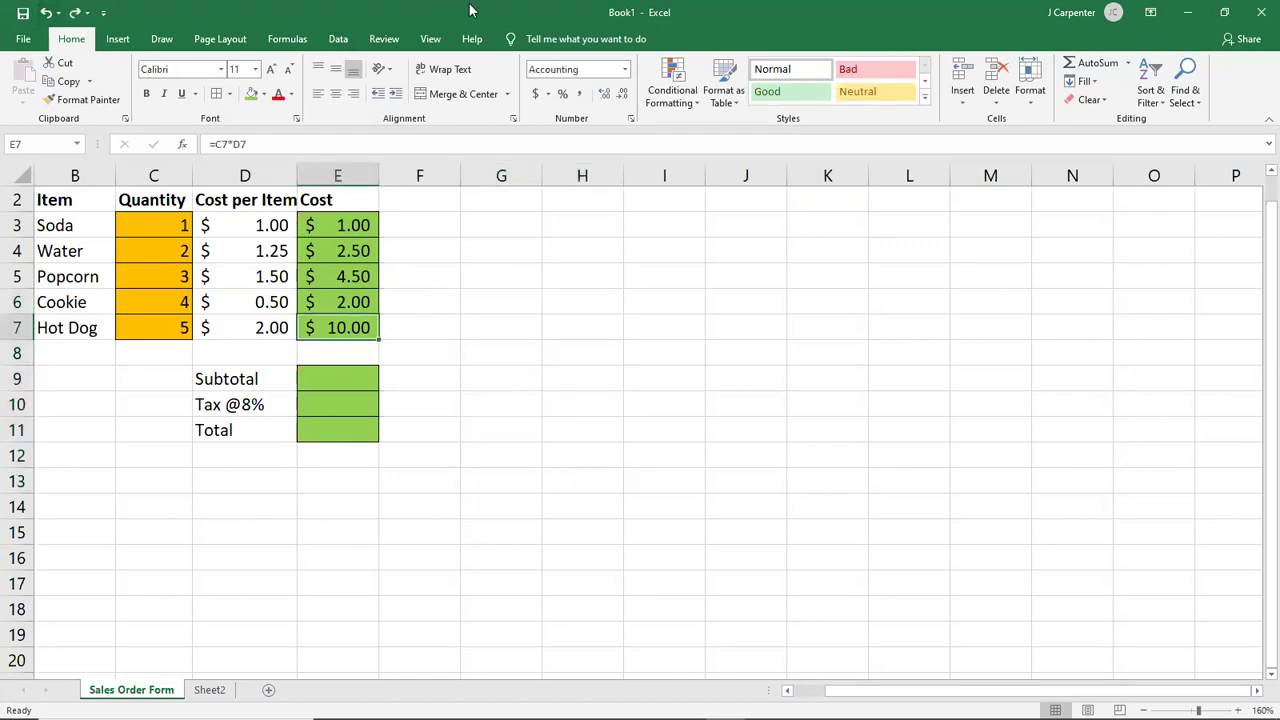
# Step: Place the Excel window beside the e-textbook in Chrome and turn the textbook to page 00-08
pyautogui.press('super+Right')
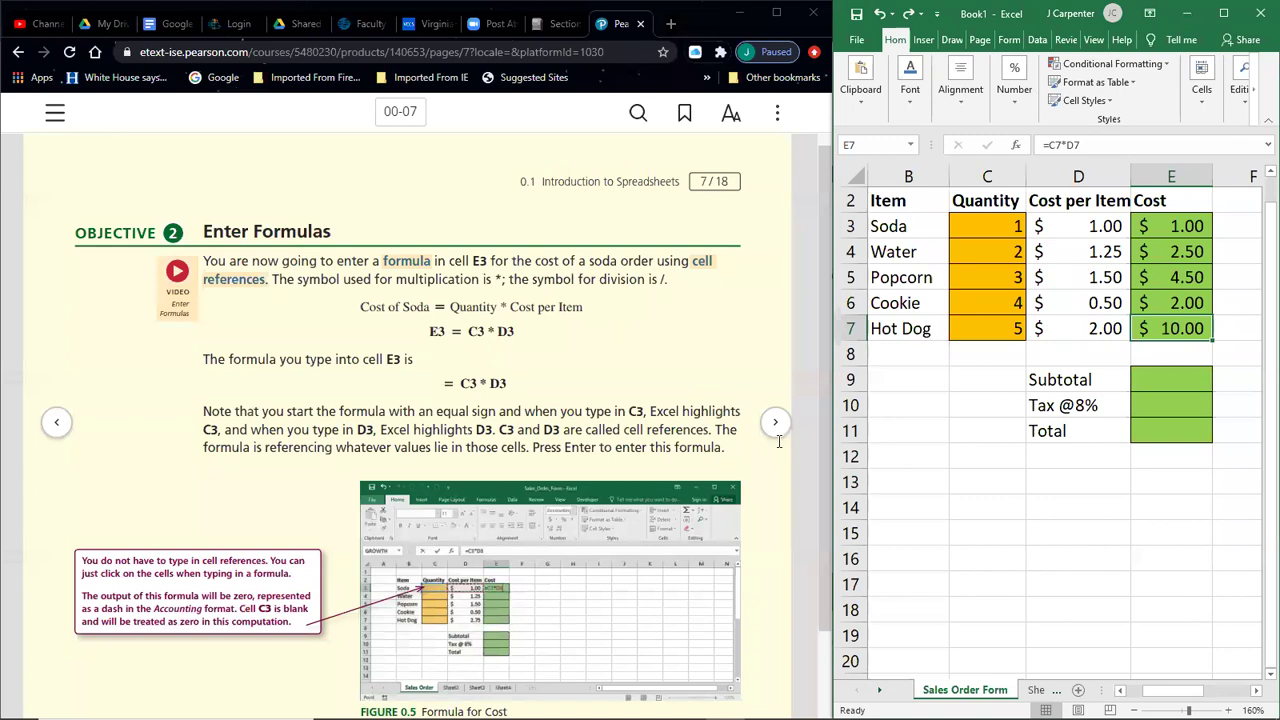
pyautogui.click(777, 430)
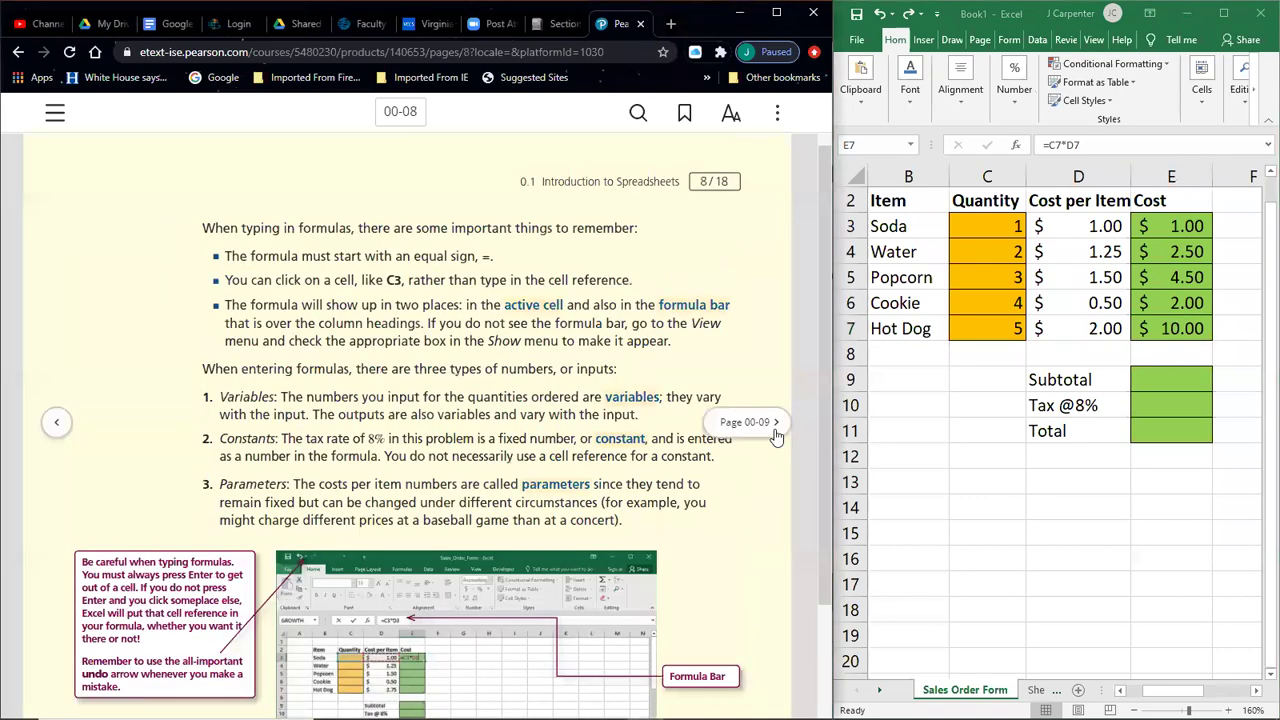
# Step: Read the formula tips on e-textbook page 00-08 and turn past Fill Formulas to page 00-10 on Built-In Functions
pyautogui.scroll(-1, 610, 338)
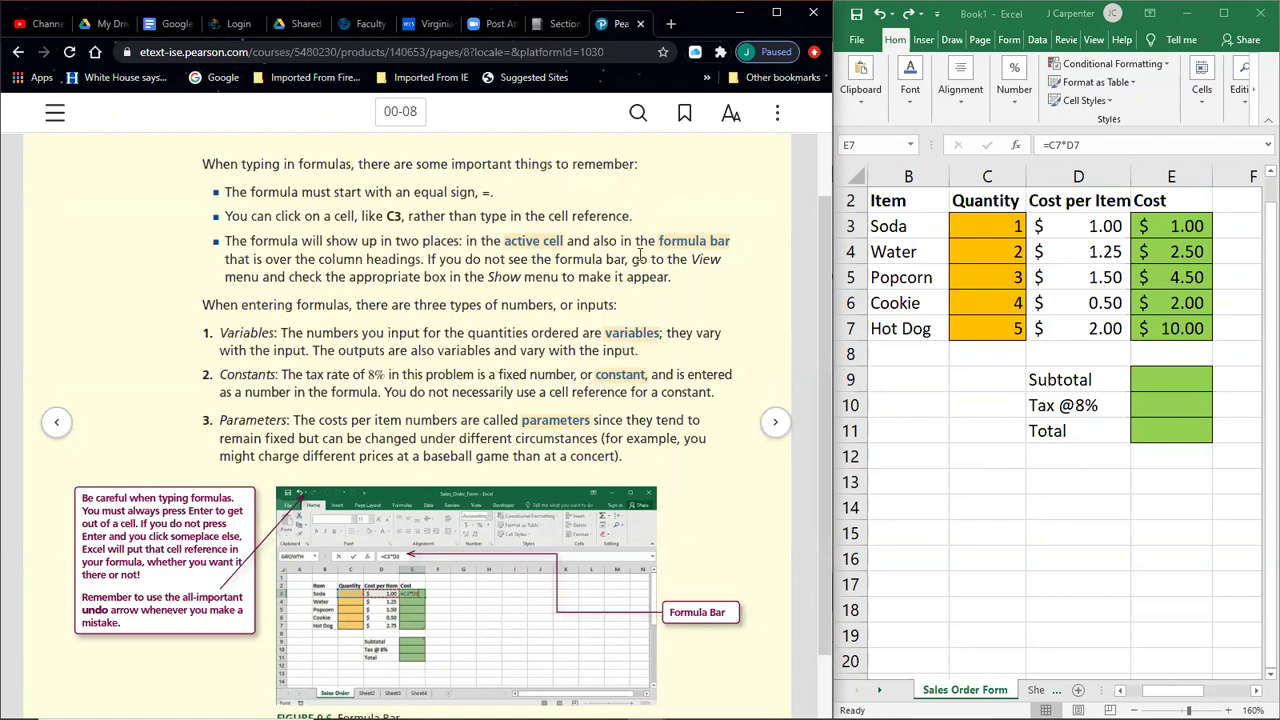
pyautogui.click(766, 427)
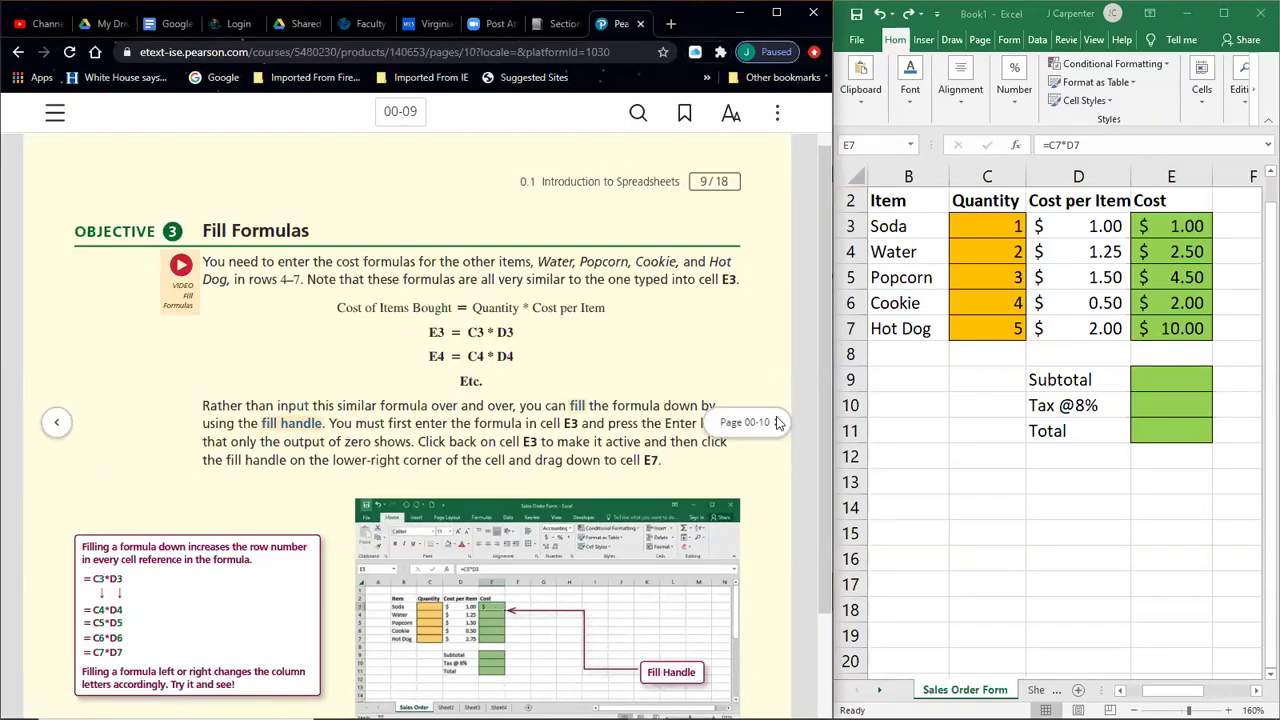
pyautogui.click(778, 423)
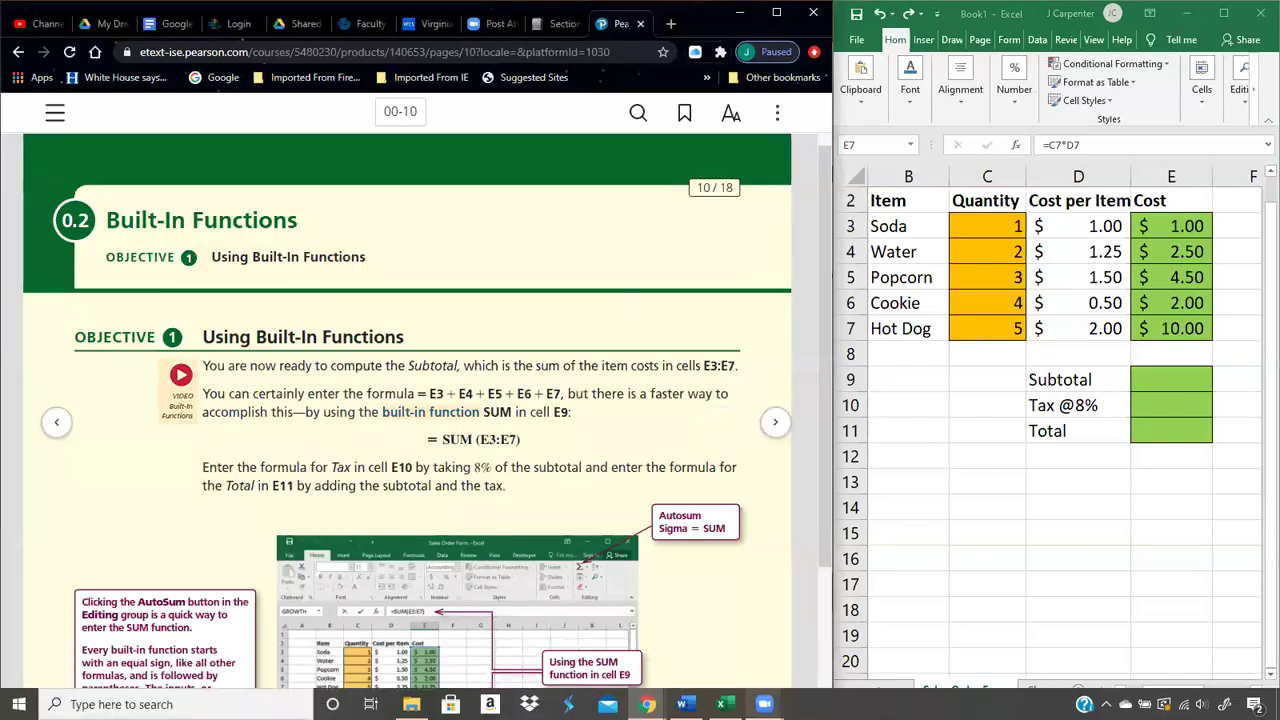
# Step: Switch to the guided worksheets PDF and find the Guided Practice Activity #1 – Sales Order questions on page 15
pyautogui.moveTo(684, 704)
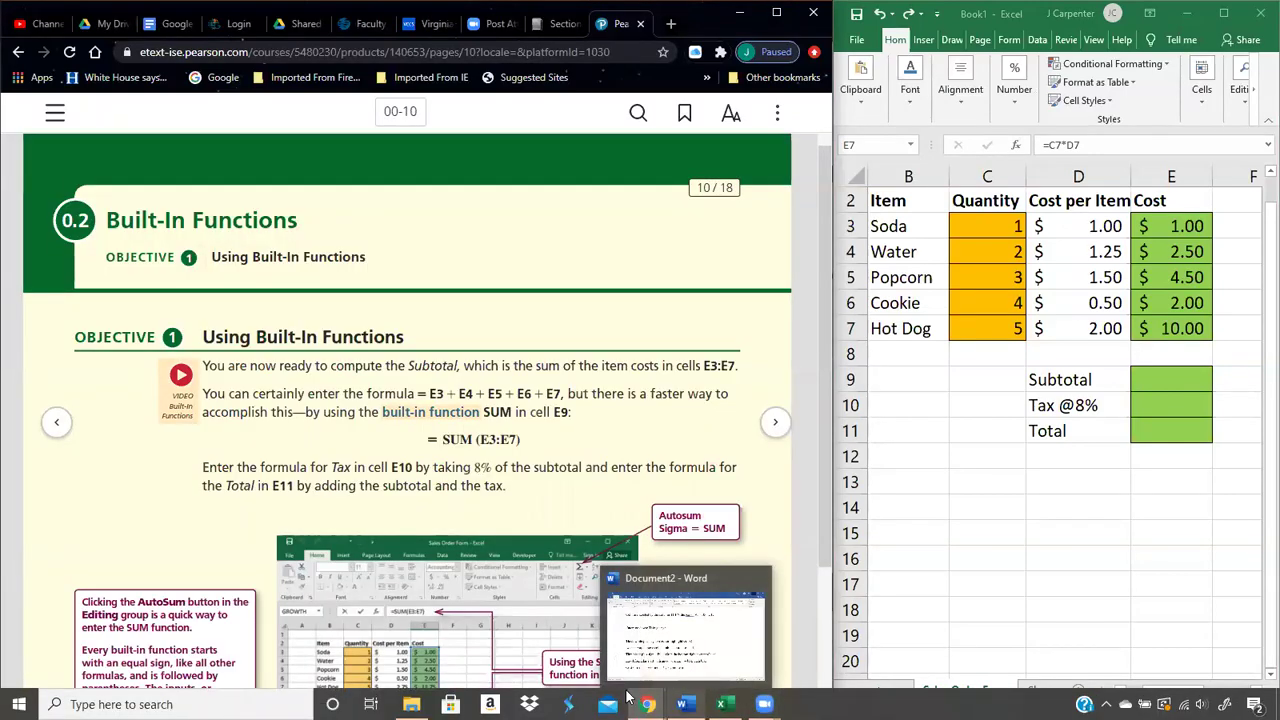
pyautogui.click(690, 637)
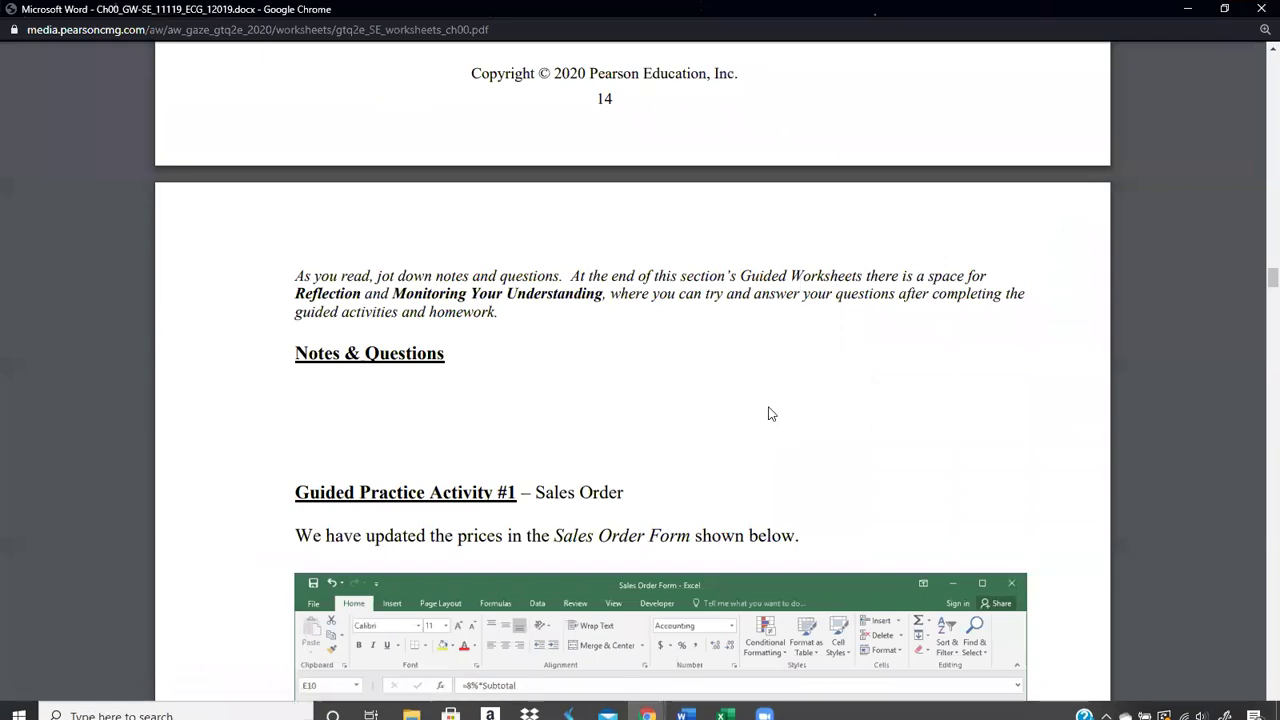
pyautogui.scroll(-5, 769, 411)
pyautogui.scroll(6, 680, 363)
pyautogui.scroll(20, 672, 350)
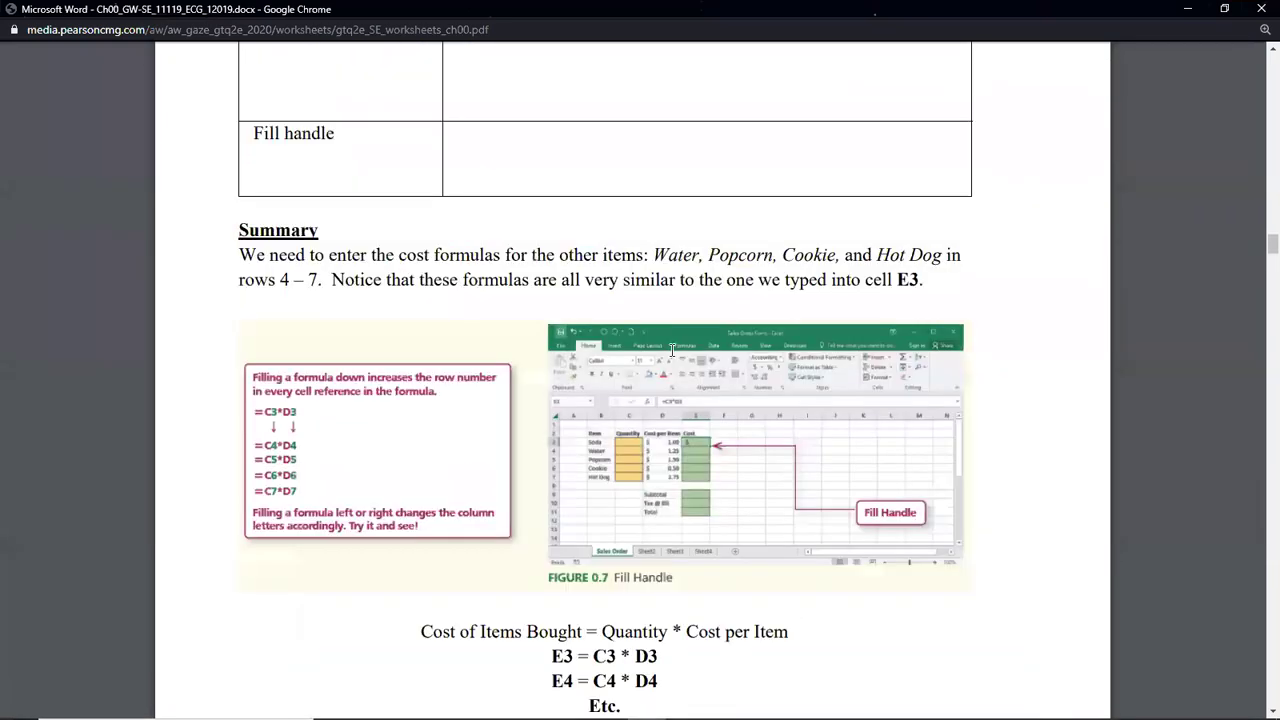
pyautogui.scroll(3, 672, 352)
pyautogui.scroll(-3, 672, 352)
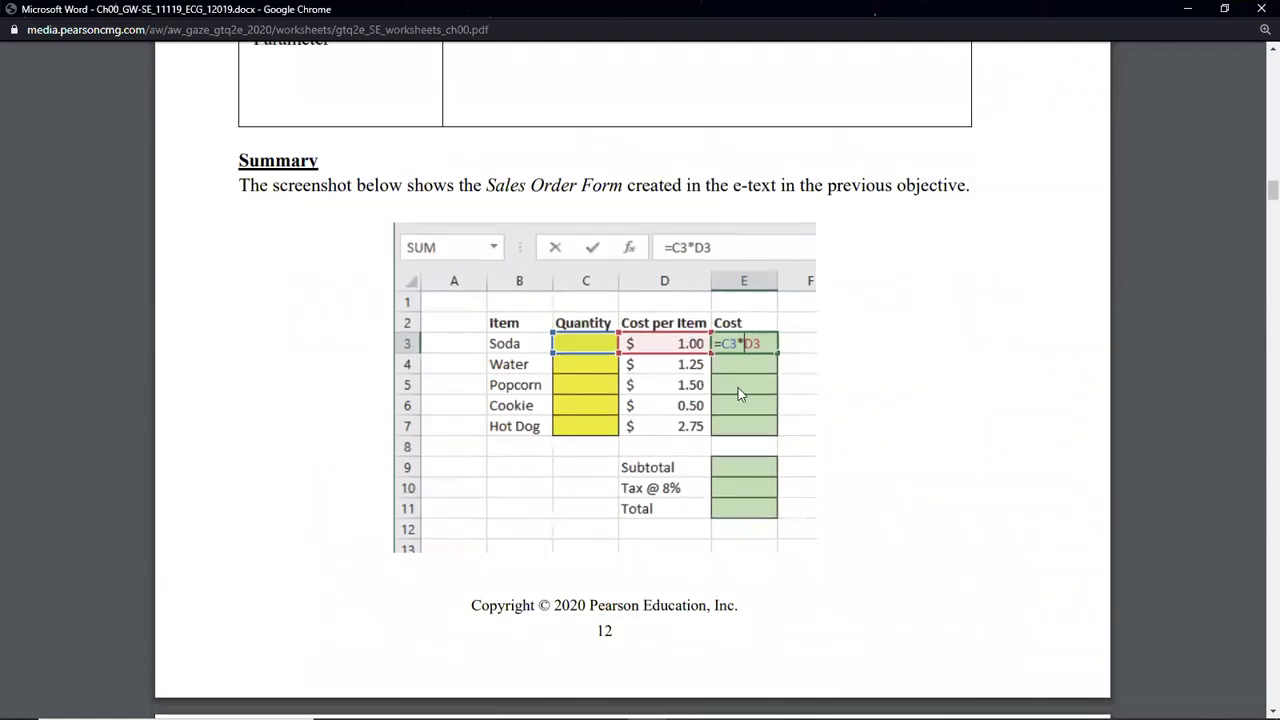
pyautogui.scroll(-10, 735, 344)
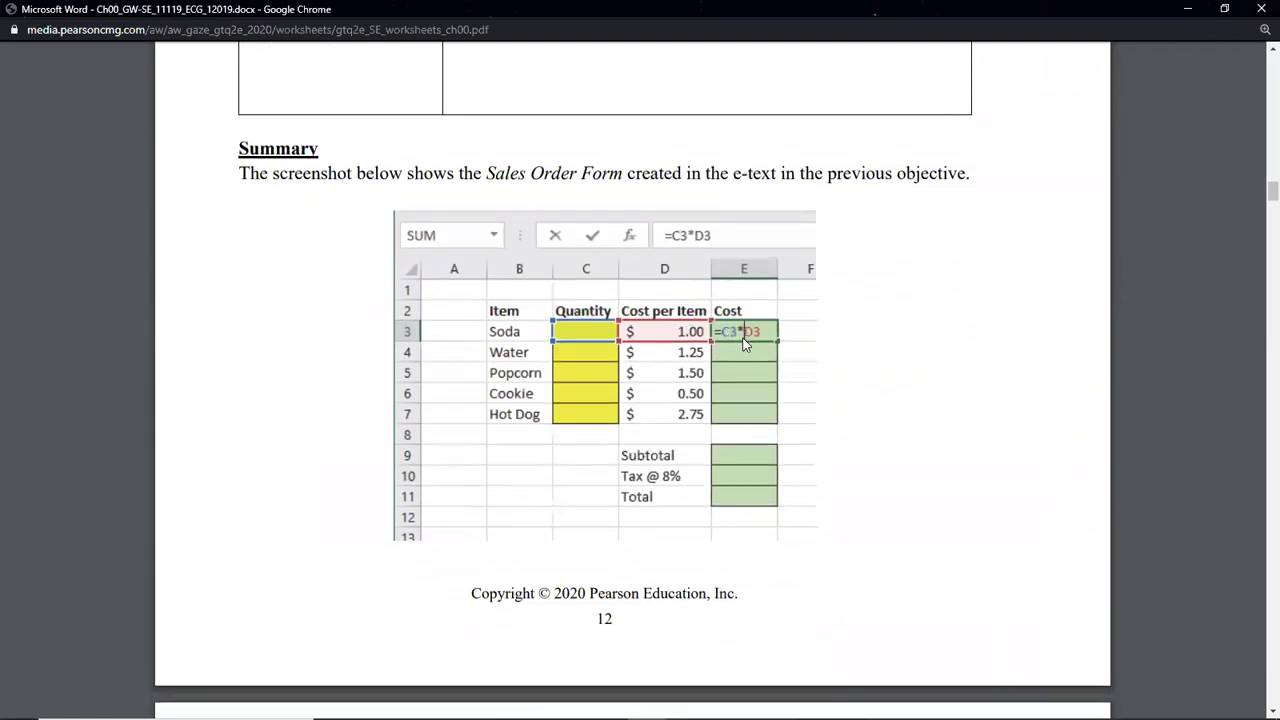
pyautogui.scroll(-15, 743, 345)
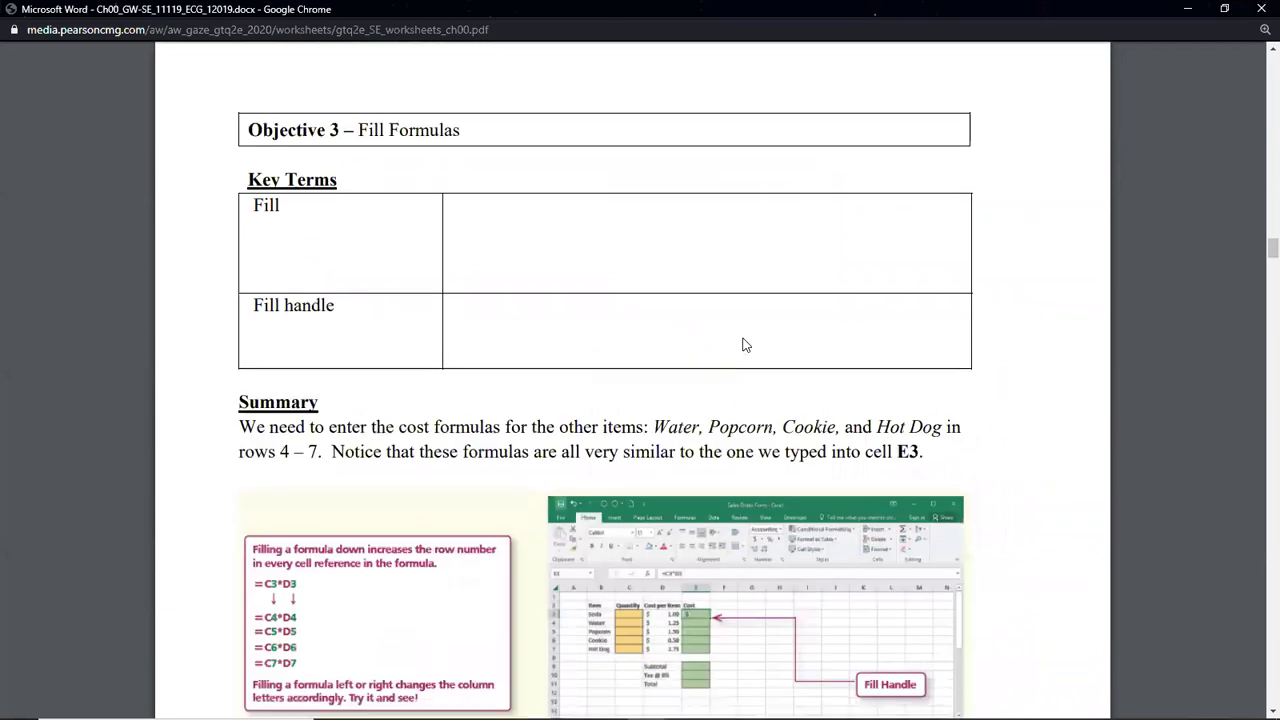
pyautogui.scroll(-3, 743, 345)
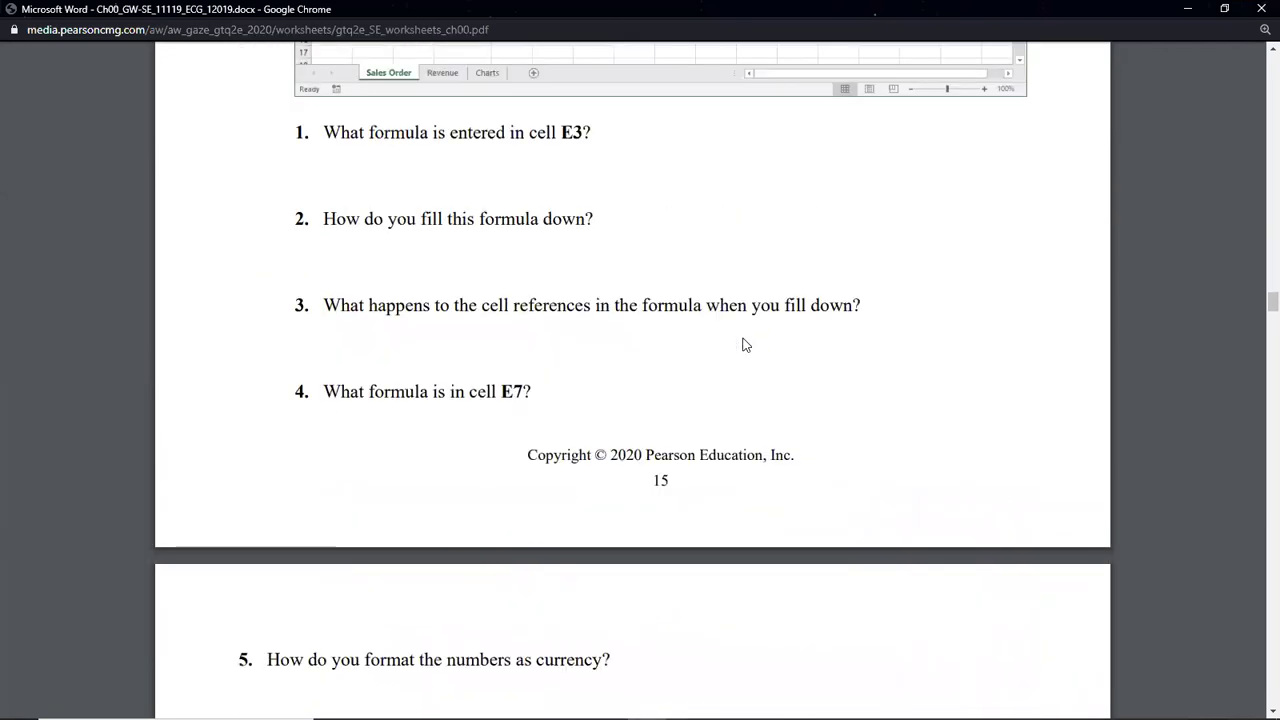
# Step: Review worksheet questions 1 to 4 on filling formulas against the Sales Order screenshot, and return to the e-textbook
pyautogui.scroll(2, 738, 343)
pyautogui.moveTo(323, 284); pyautogui.dragTo(590, 291)
pyautogui.scroll(2, 590, 291)
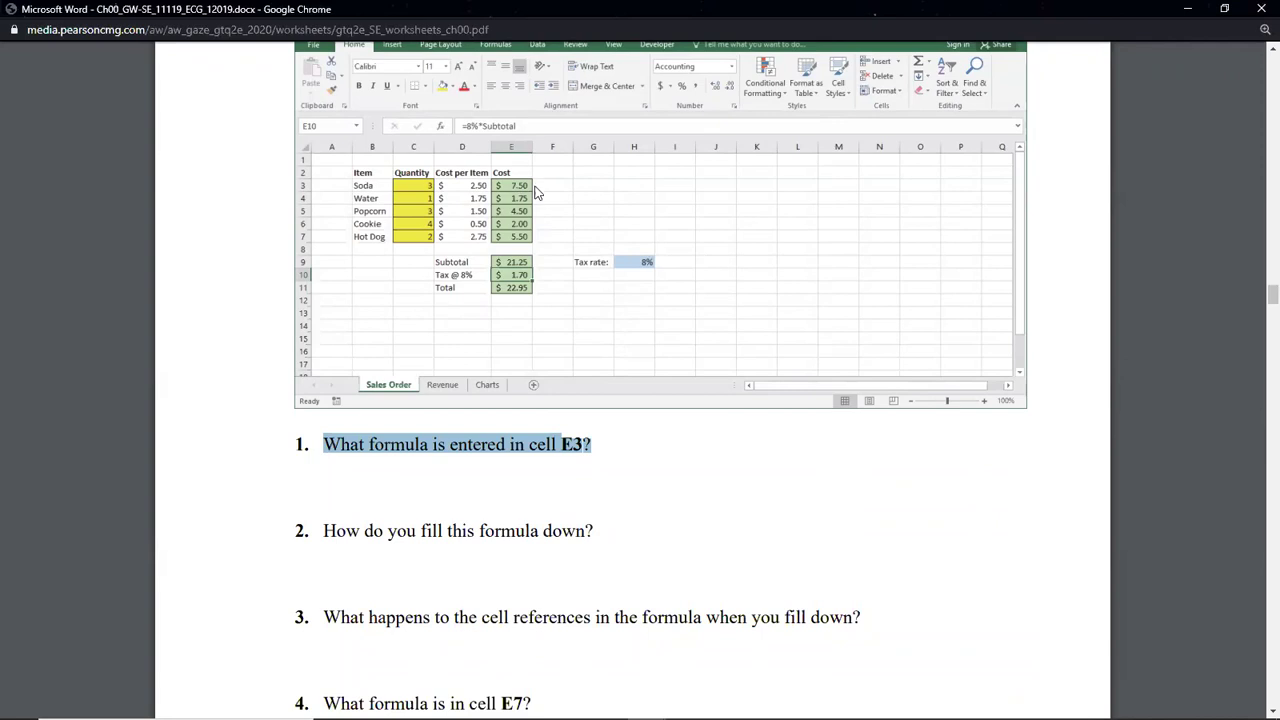
pyautogui.scroll(-3, 556, 332)
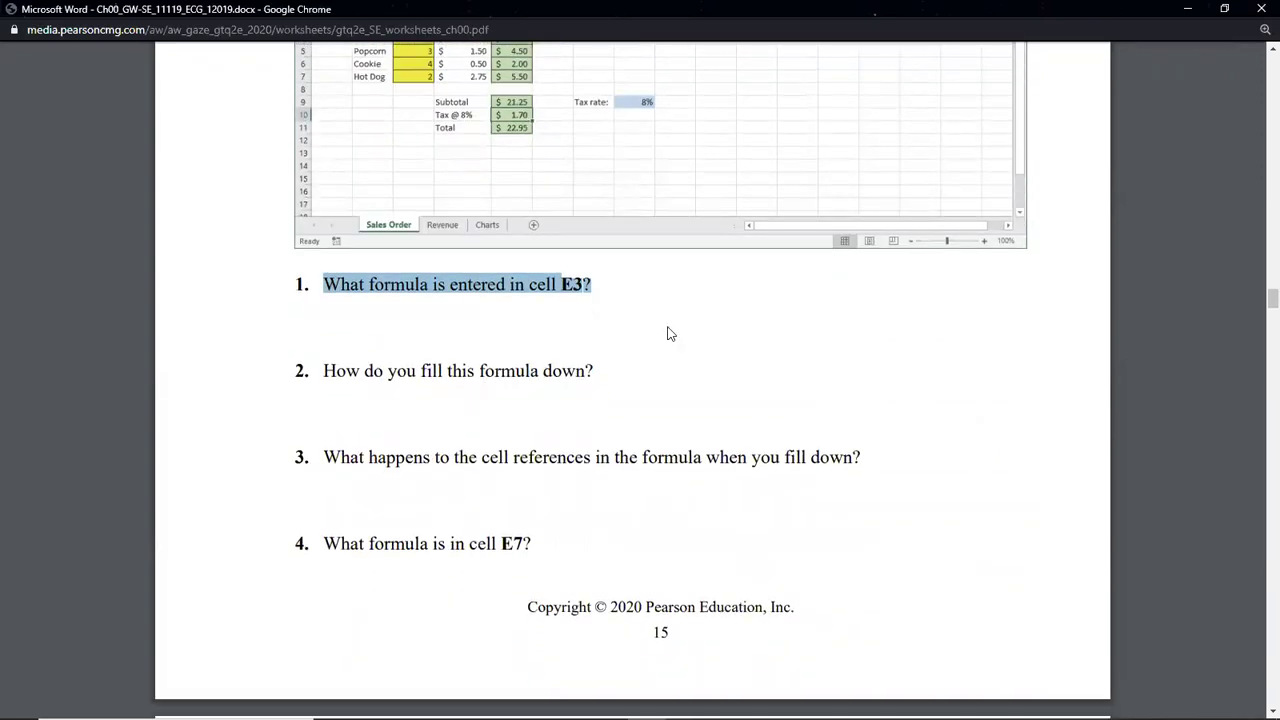
pyautogui.scroll(-8, 857, 291)
pyautogui.scroll(8, 857, 280)
pyautogui.rightClick(800, 326)
pyautogui.click(722, 320)
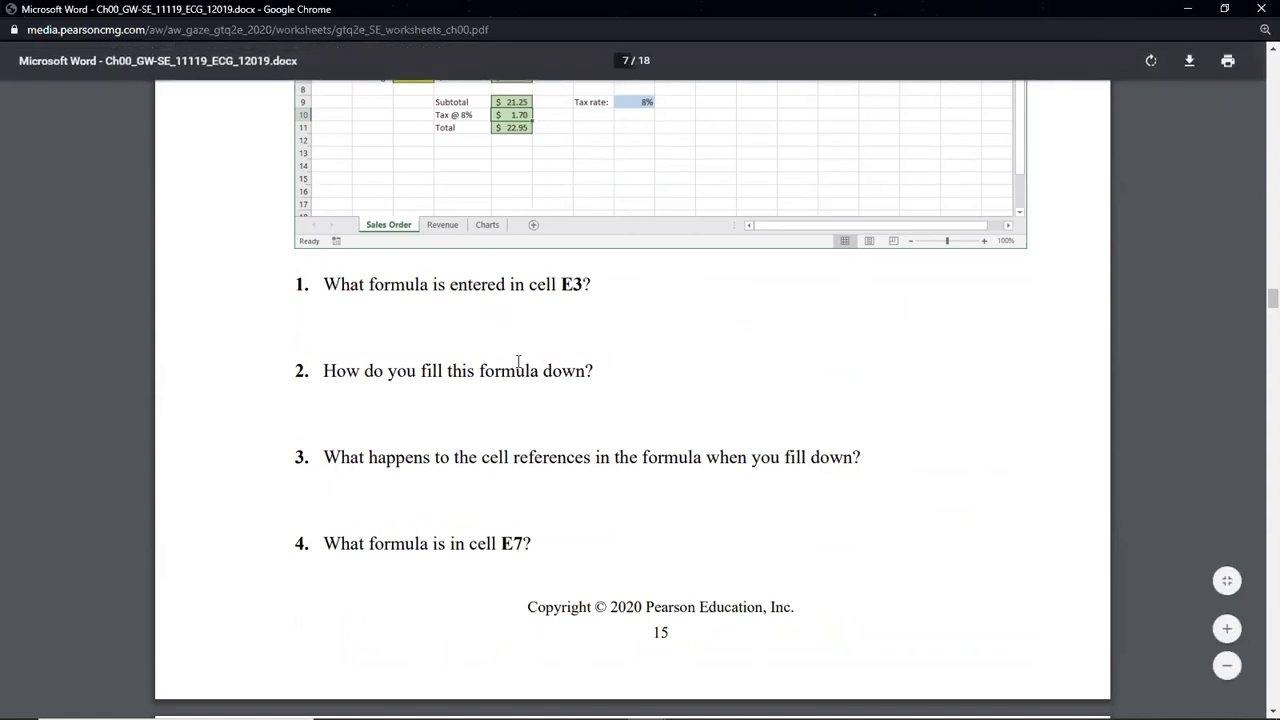
pyautogui.click(1186, 9)
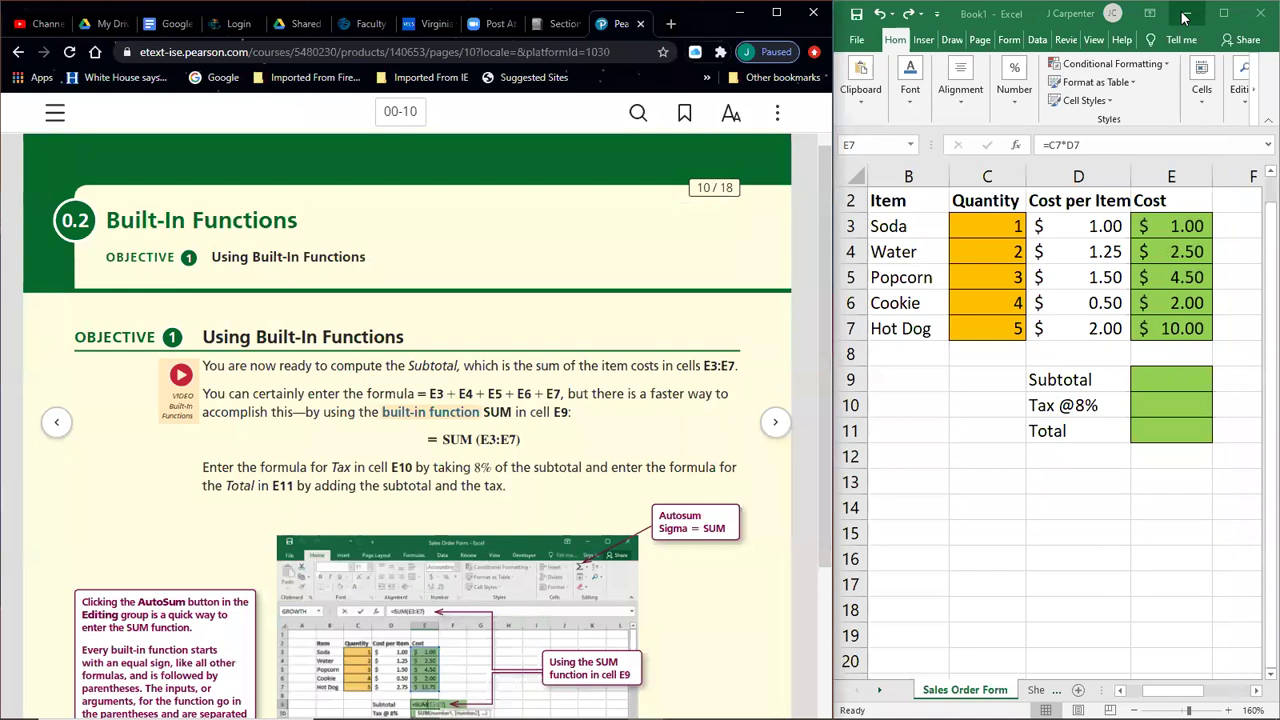
# Step: Read the Using Built-In Functions explanation and locate the Subtotal, Tax and Total cells E9, E10 and E11 in the spreadsheet
pyautogui.scroll(-1, 660, 345)
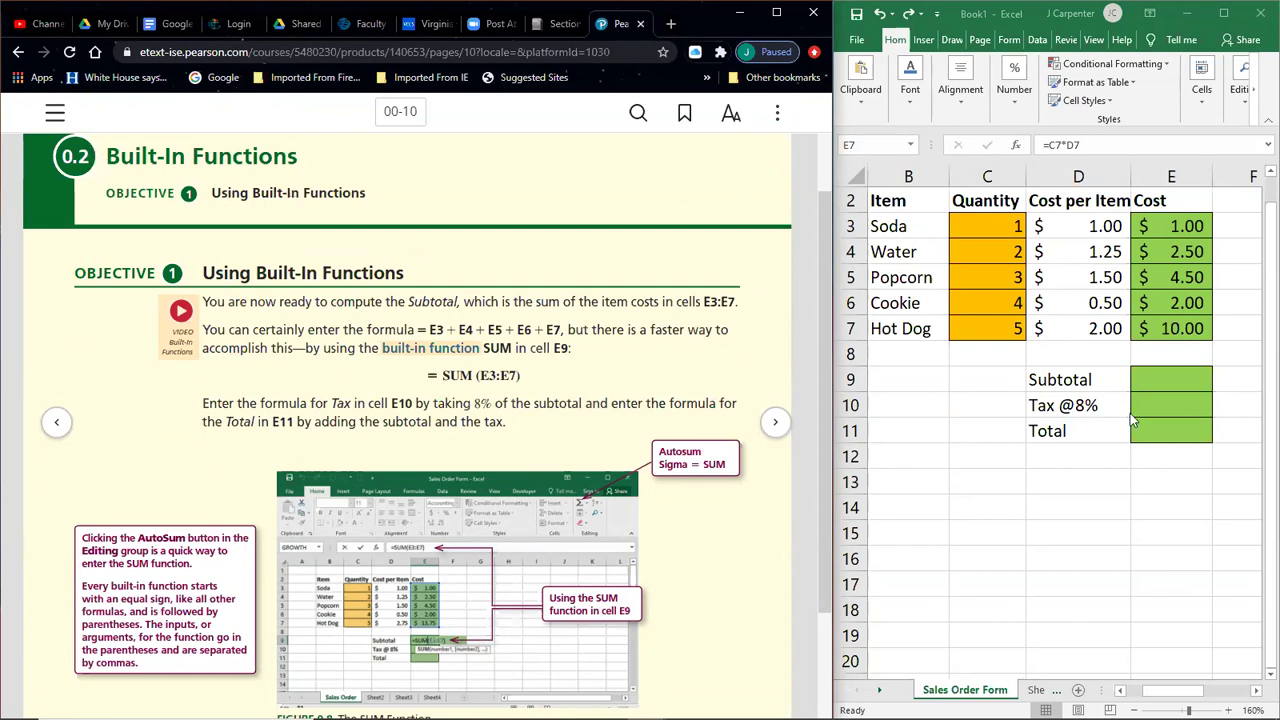
pyautogui.click(1150, 385)
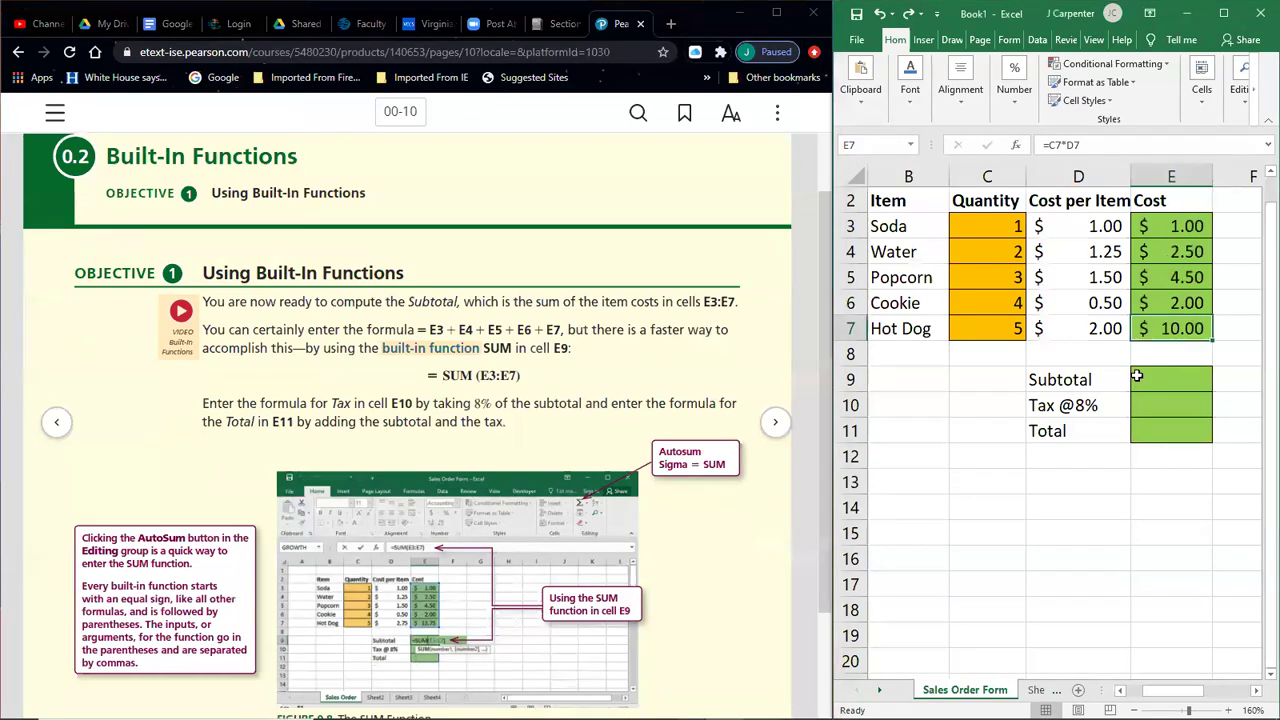
pyautogui.click(1148, 398)
pyautogui.click(1149, 421)
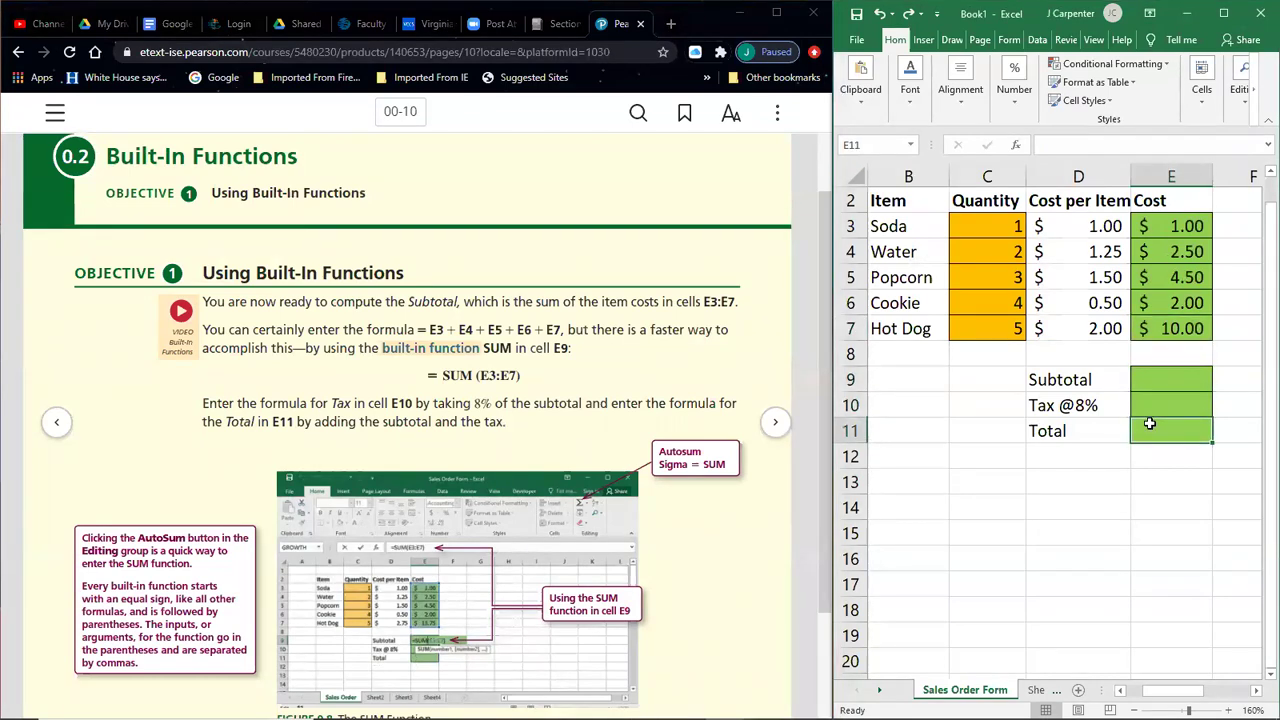
pyautogui.click(1169, 379)
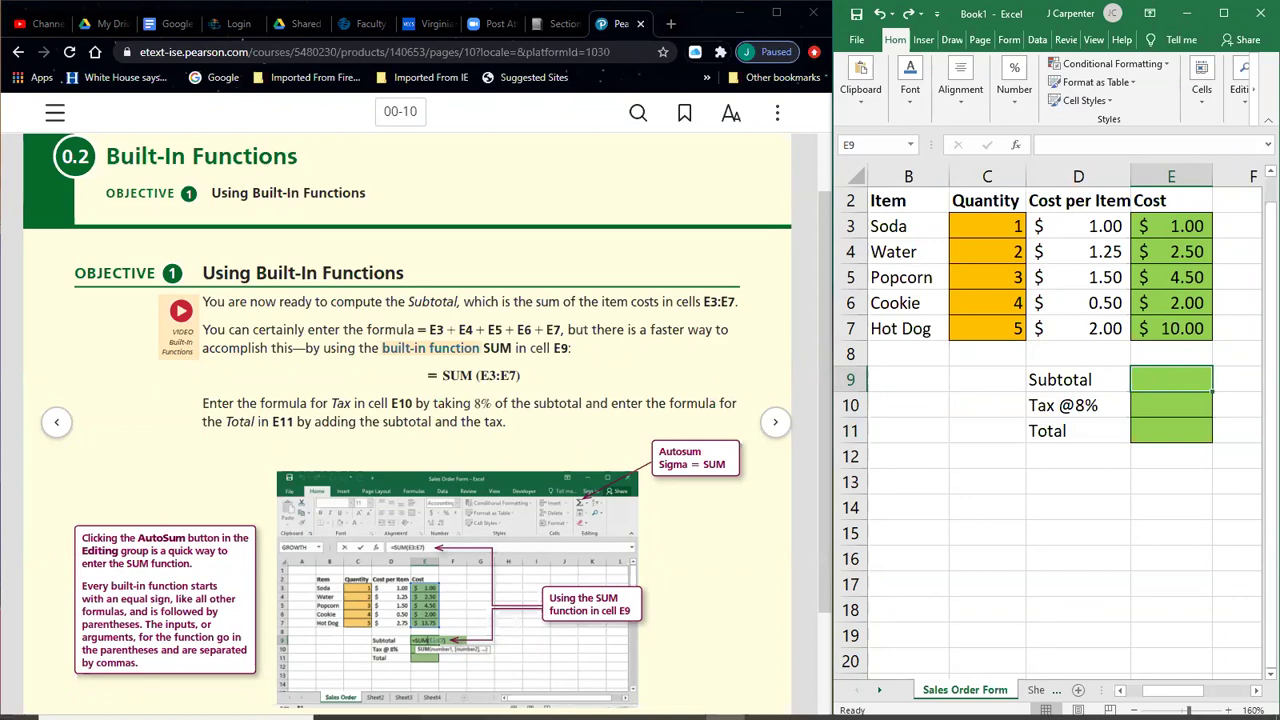
# Step: Switch to the Word notes, highlight the "=sum(first cell: last cell)" line for review, and return to the spreadsheet
pyautogui.moveTo(684, 704)
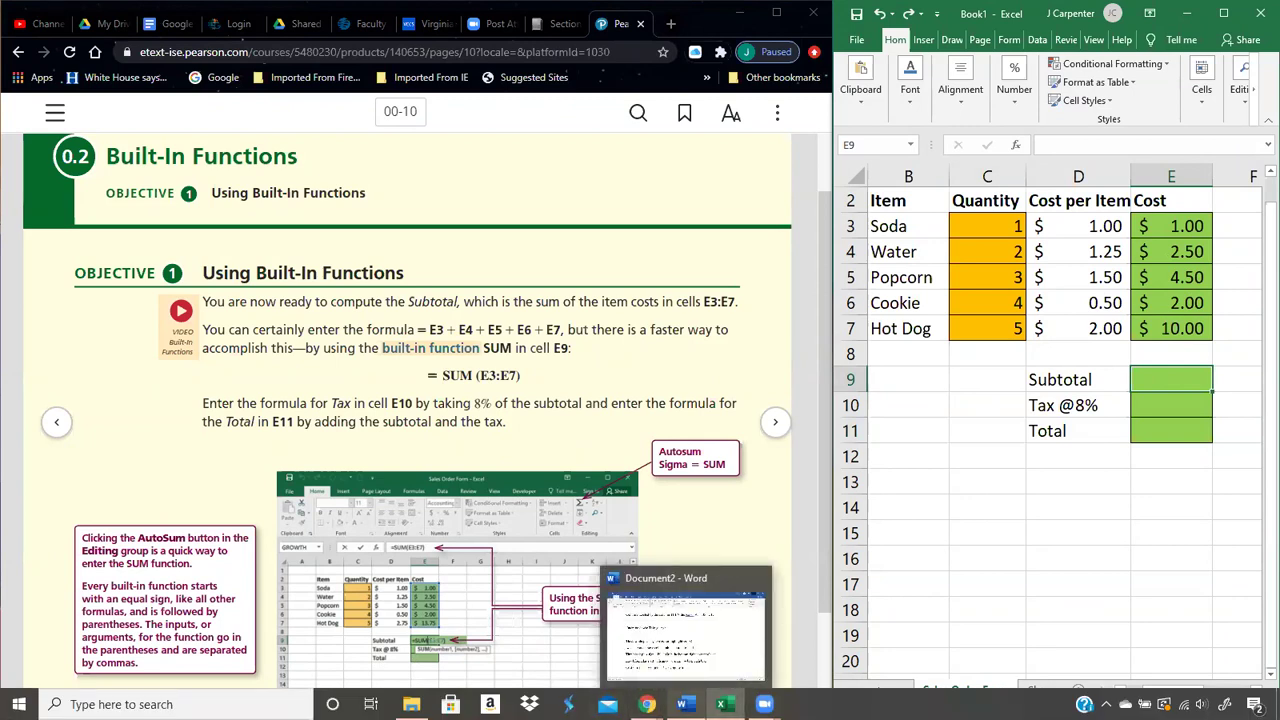
pyautogui.click(686, 625)
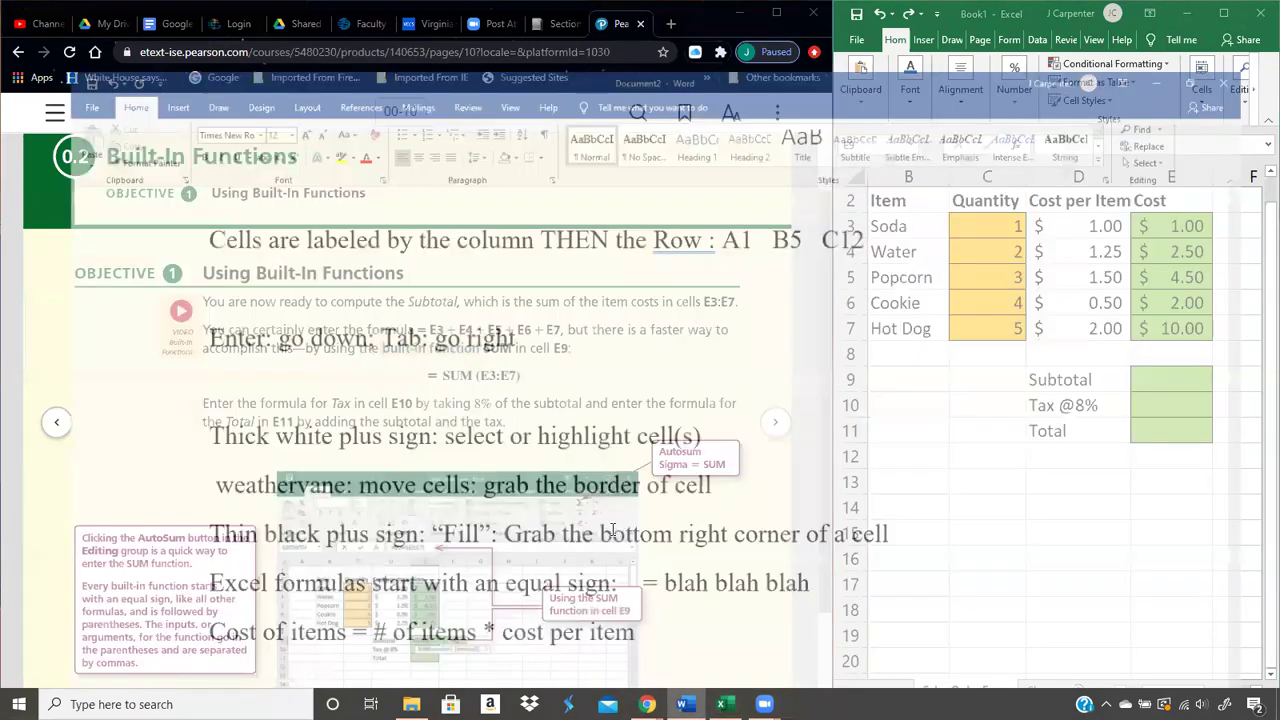
pyautogui.scroll(-4, 610, 529)
pyautogui.scroll(3, 609, 529)
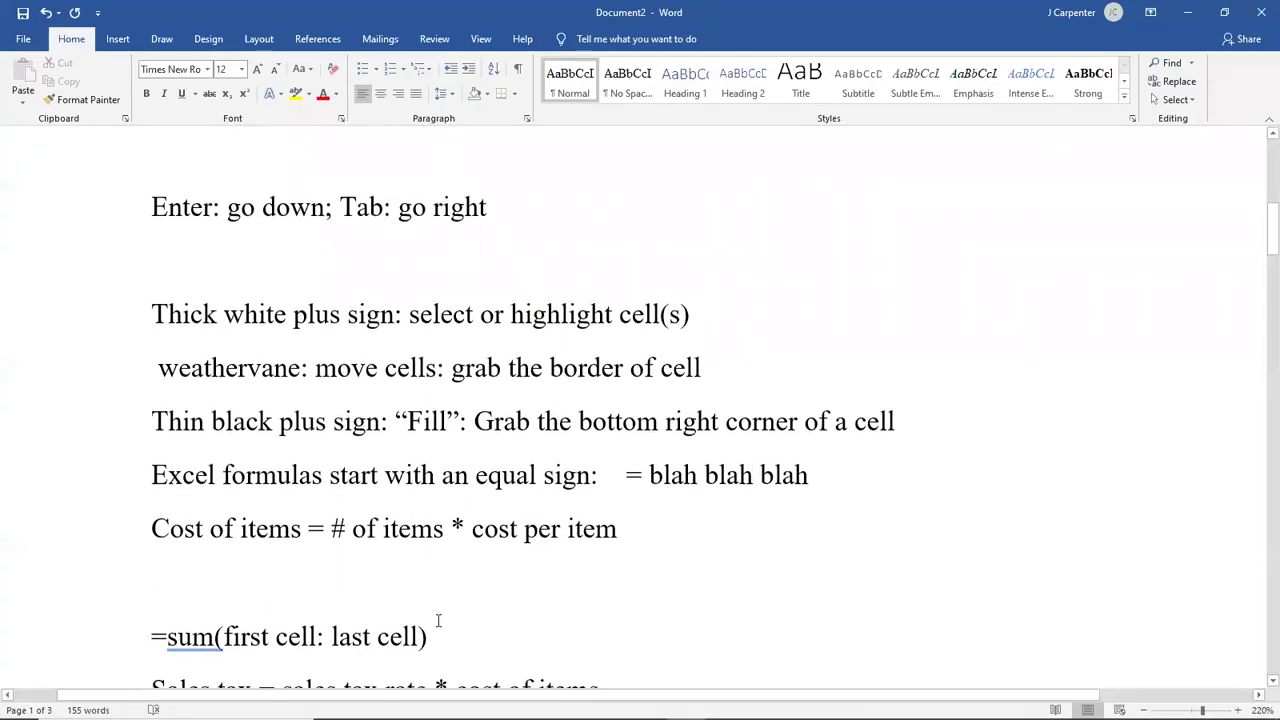
pyautogui.moveTo(438, 638); pyautogui.dragTo(150, 648)
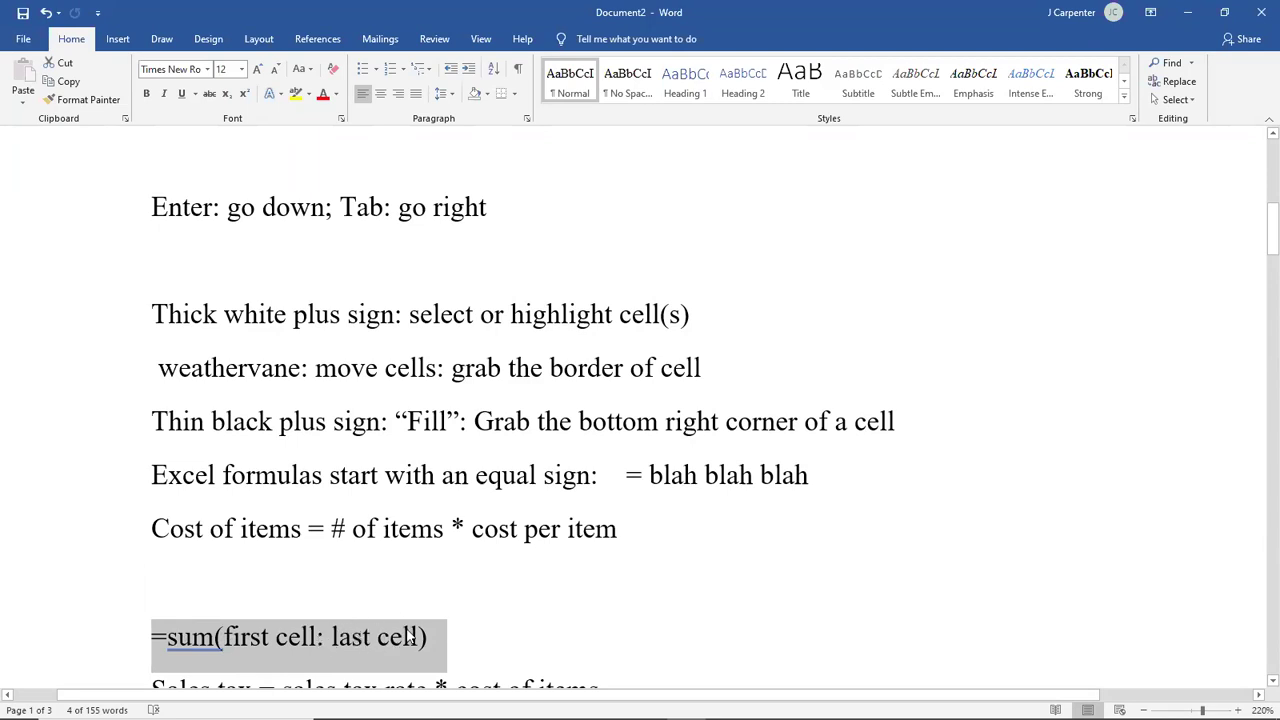
pyautogui.click(426, 595)
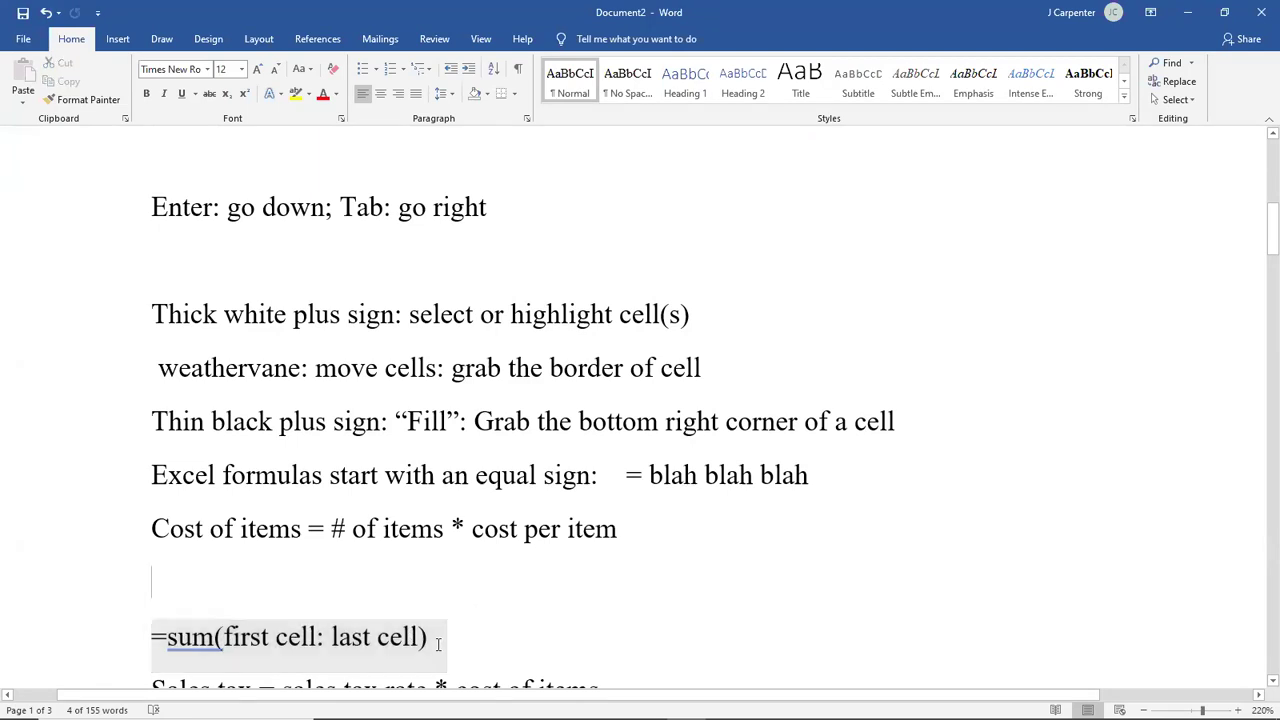
pyautogui.moveTo(440, 637); pyautogui.dragTo(146, 637)
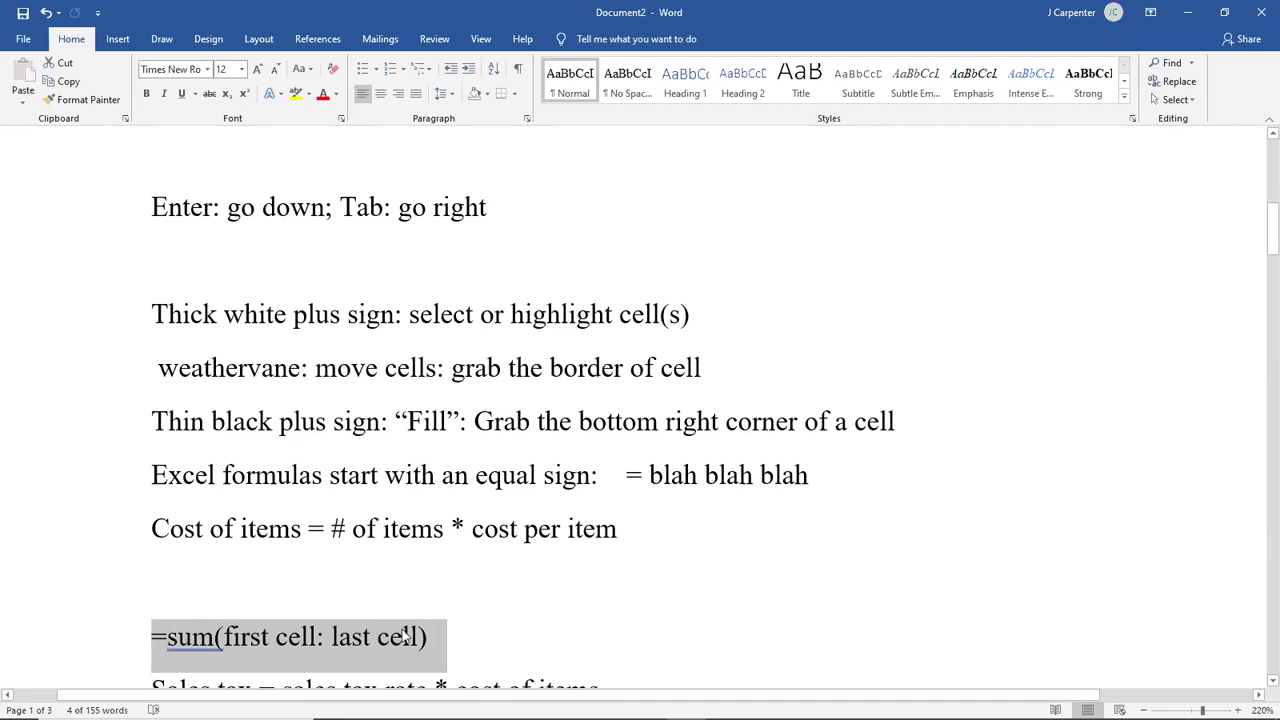
pyautogui.click(1193, 14)
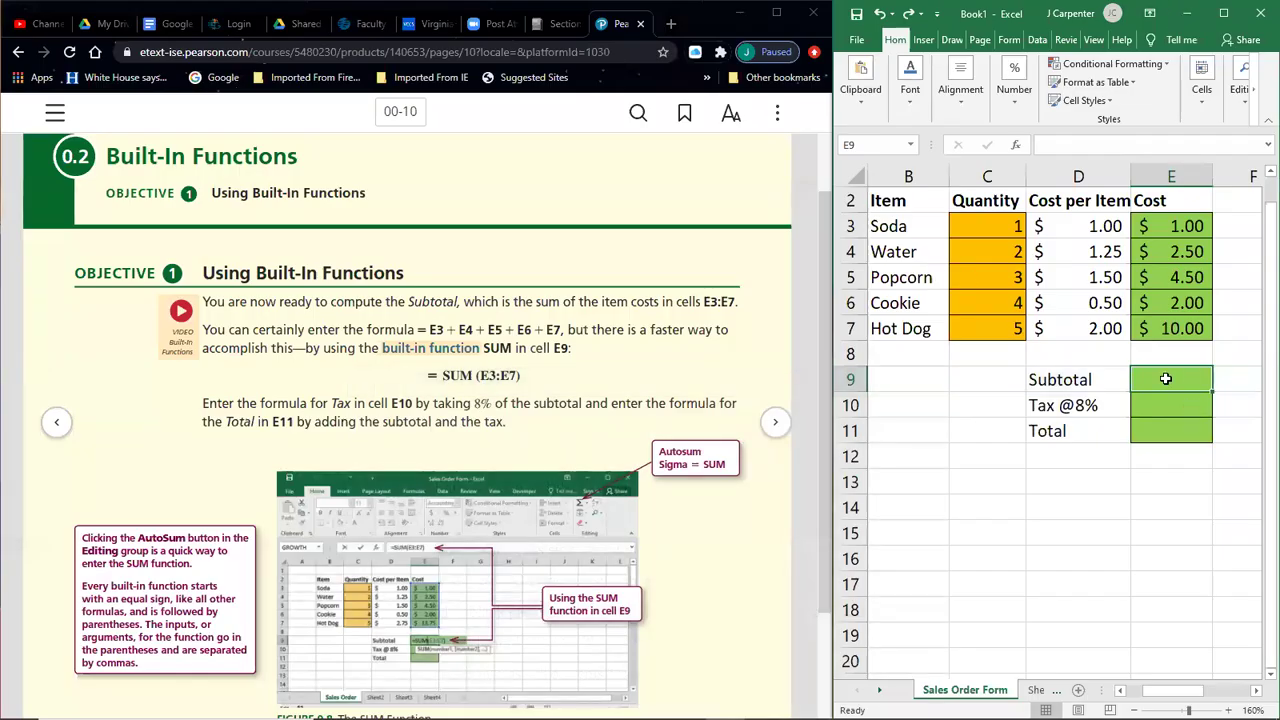
# Step: Enter the Subtotal formula =sum(E3:E7) in cell E9 to add up the item costs
pyautogui.moveTo(1180, 236); pyautogui.dragTo(1175, 328)
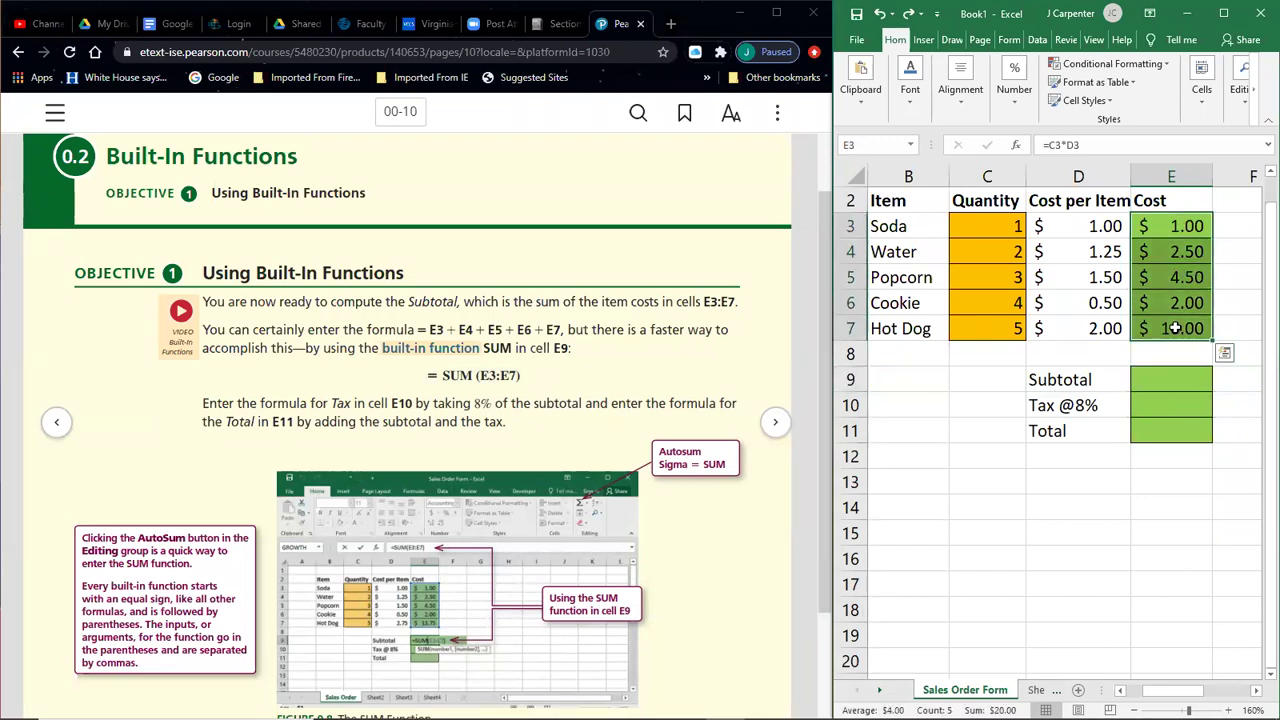
pyautogui.click(1148, 379)
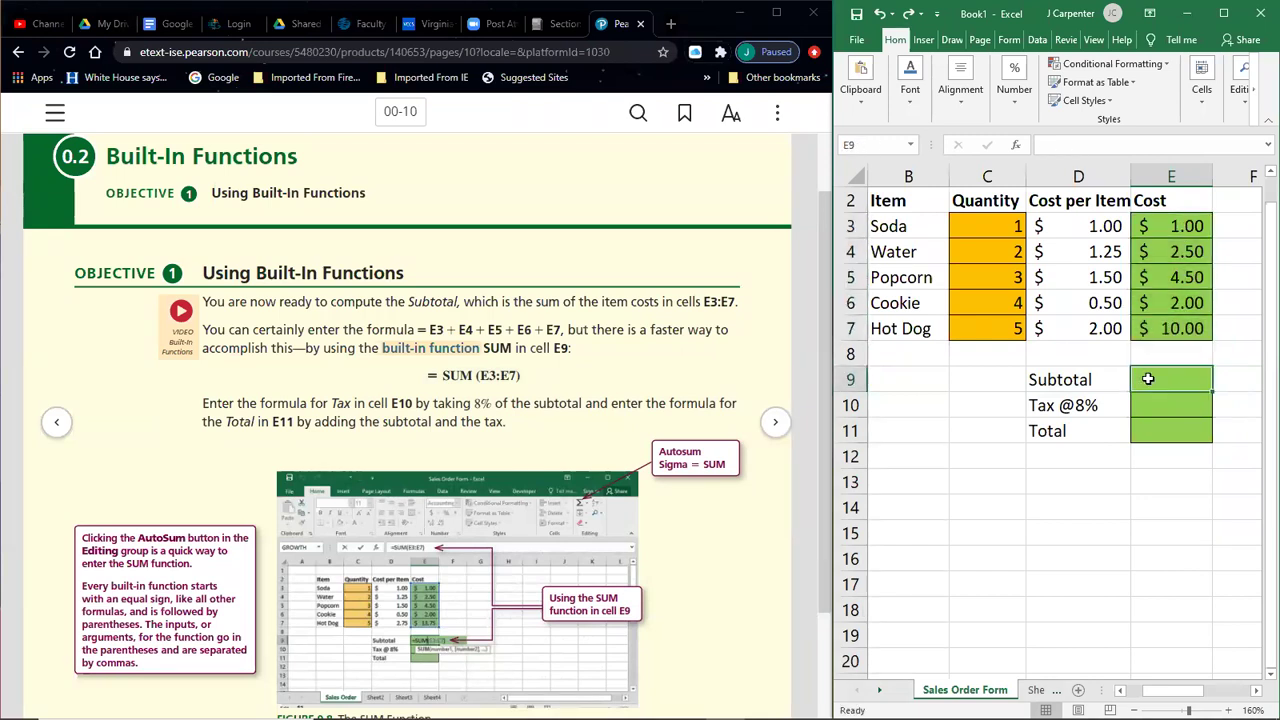
pyautogui.write('=')
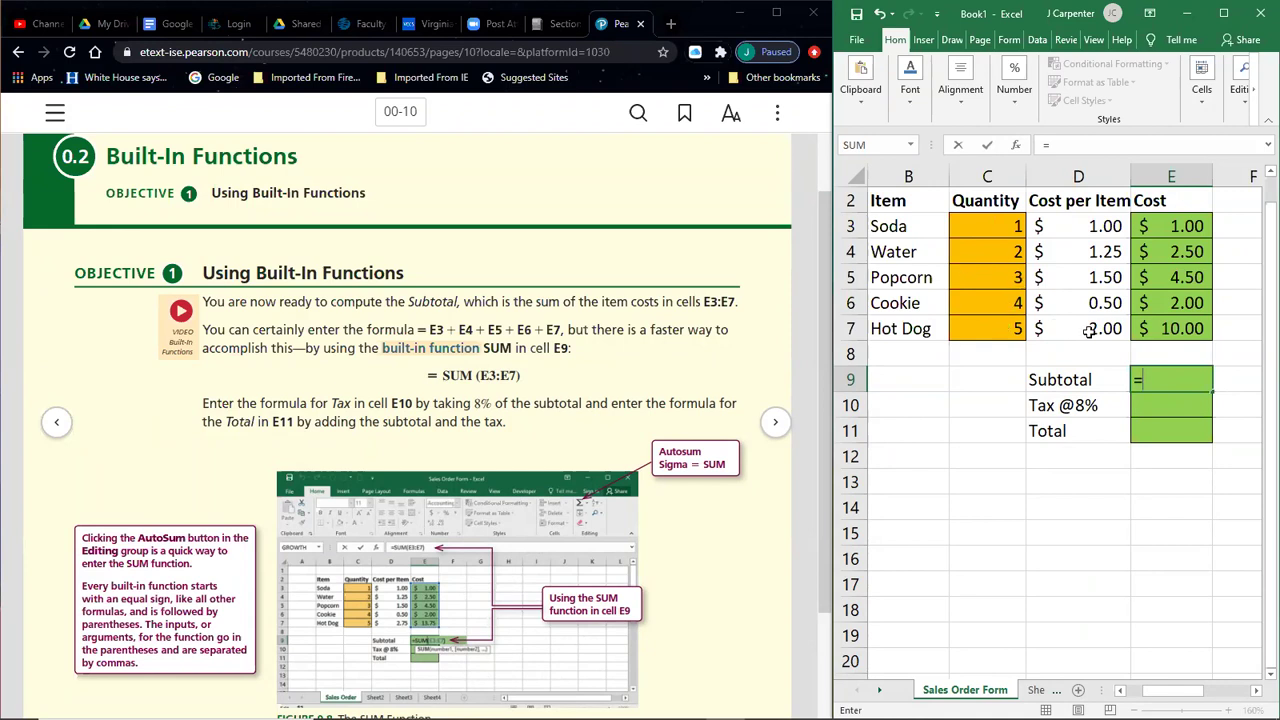
pyautogui.write('sum')
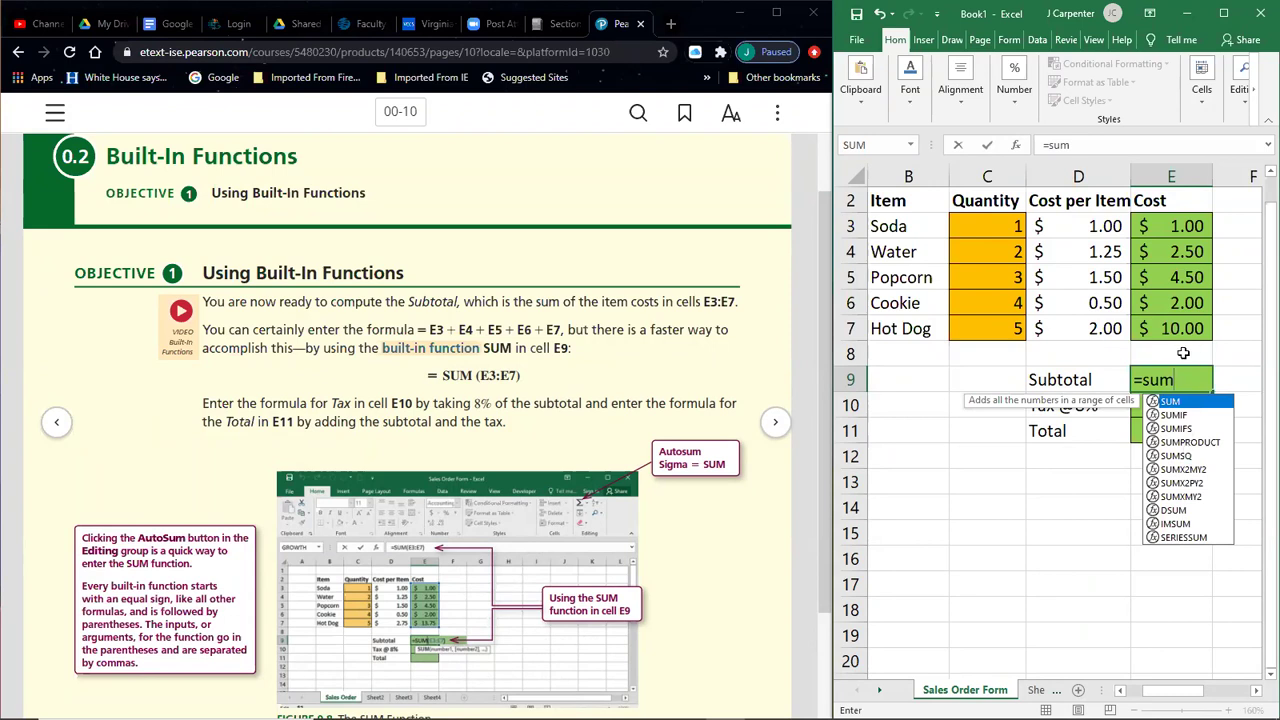
pyautogui.write('(')
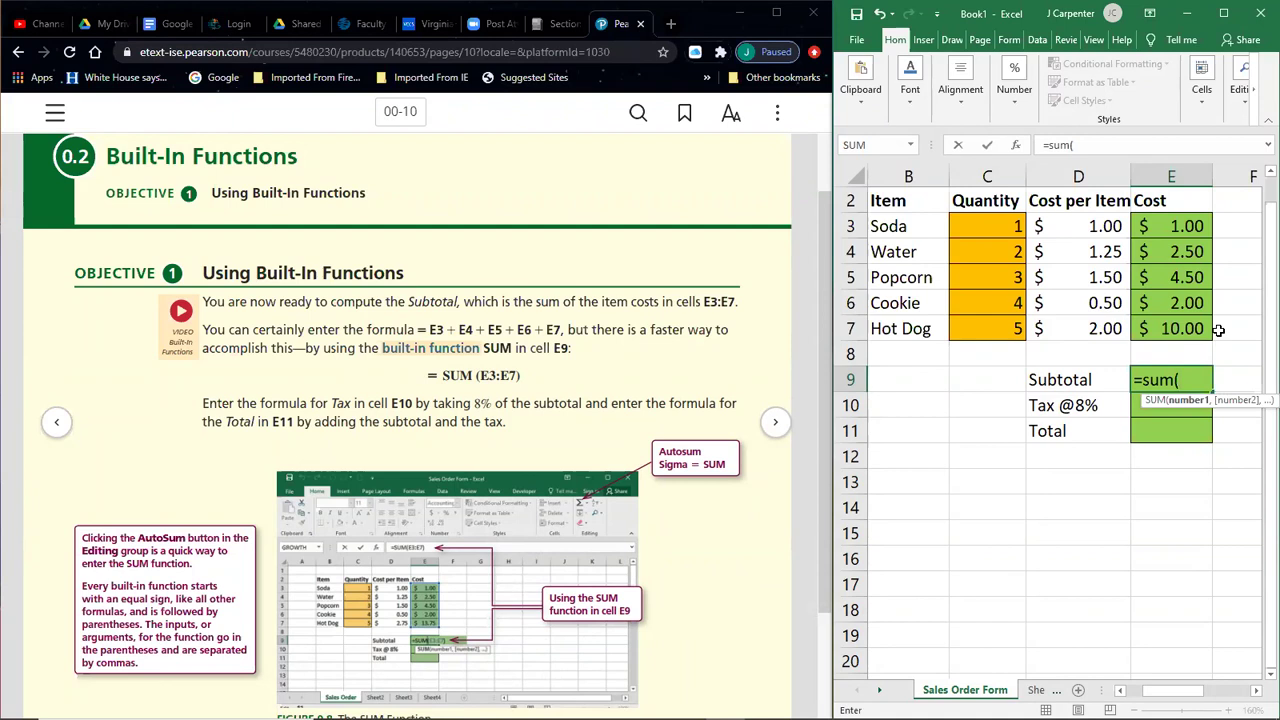
pyautogui.write('E3')
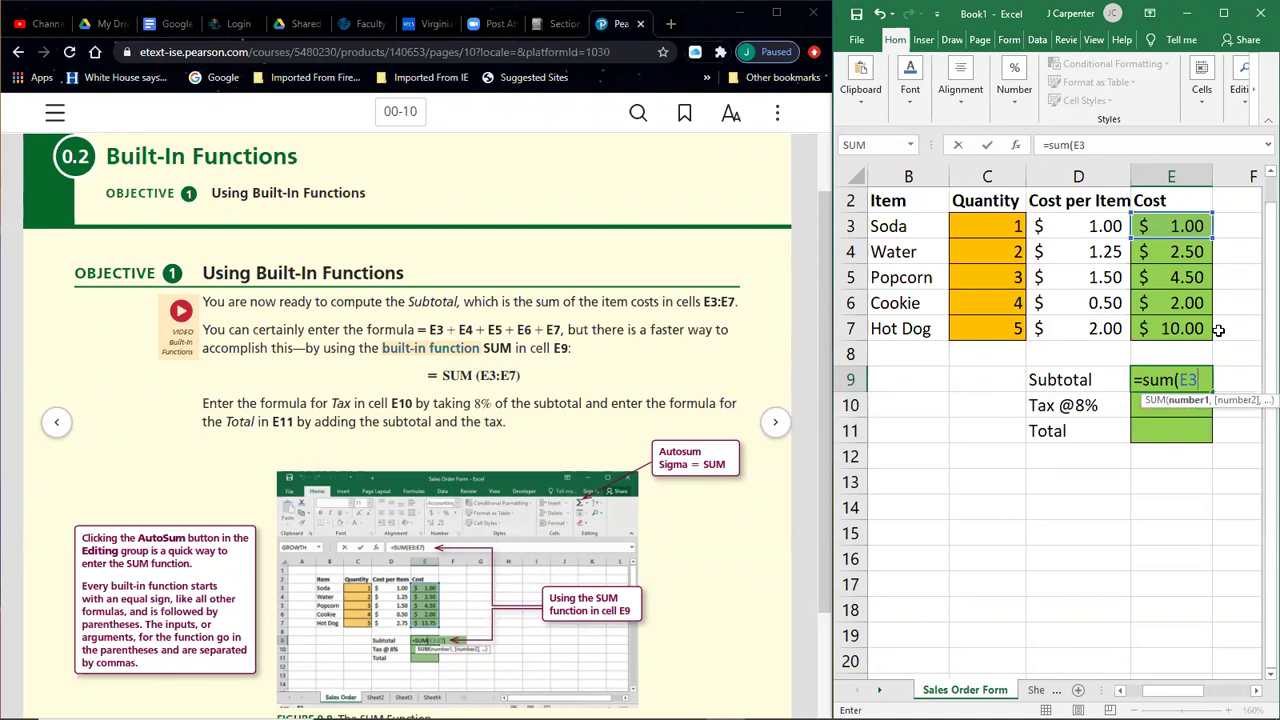
pyautogui.write(':')
pyautogui.write('E7')
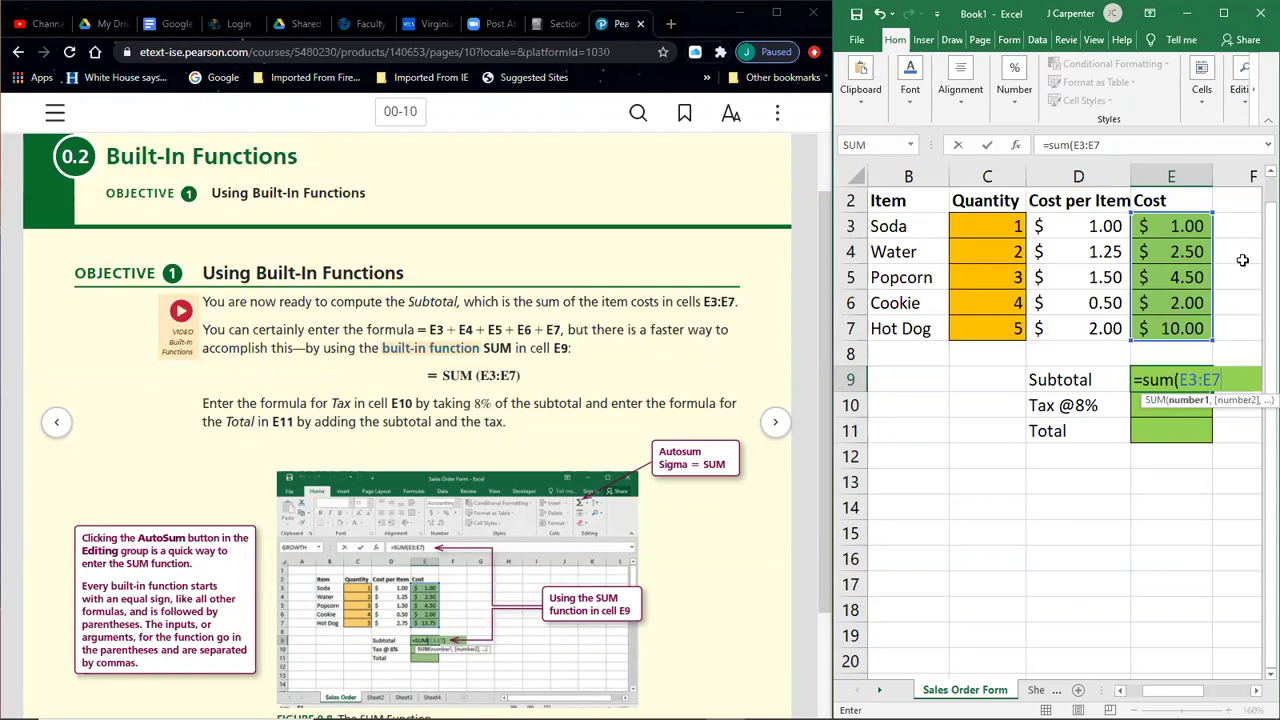
pyautogui.write(')')
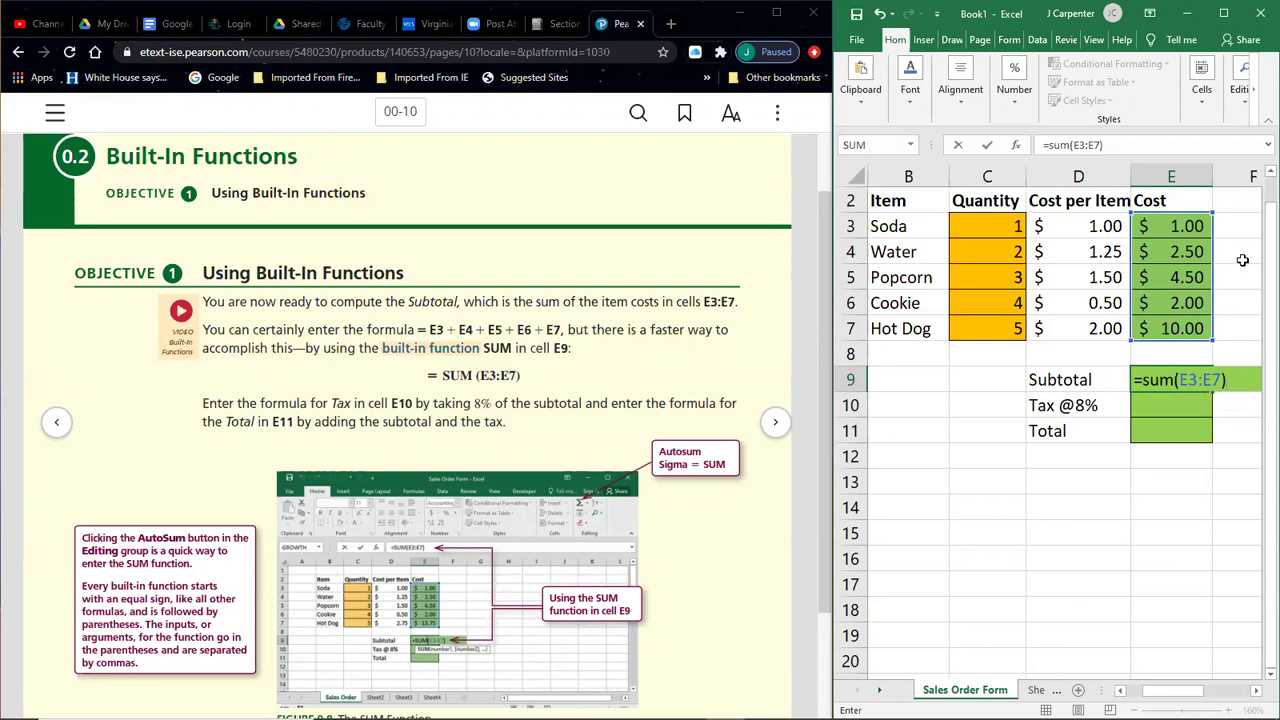
pyautogui.press('Return')
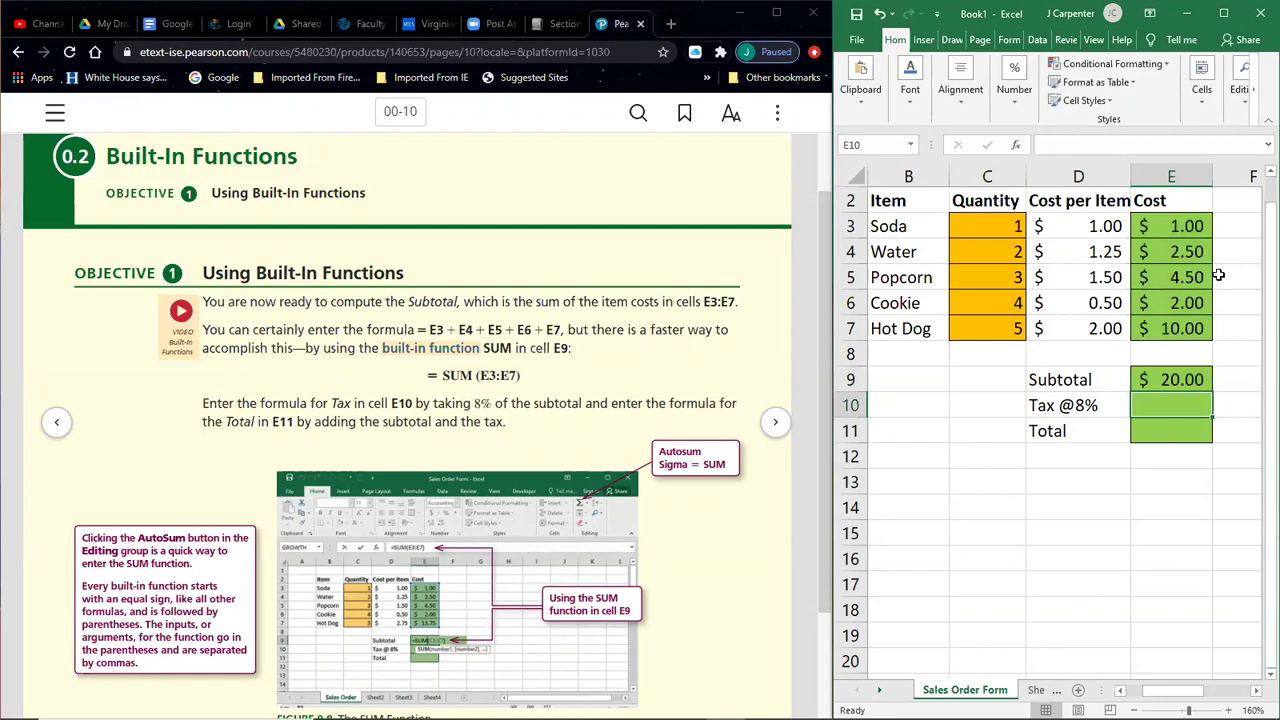
# Step: Test the Subtotal by setting the Hot Dog quantity in cell C7 to 10, and set it back to 5
pyautogui.click(993, 322)
pyautogui.write('10')
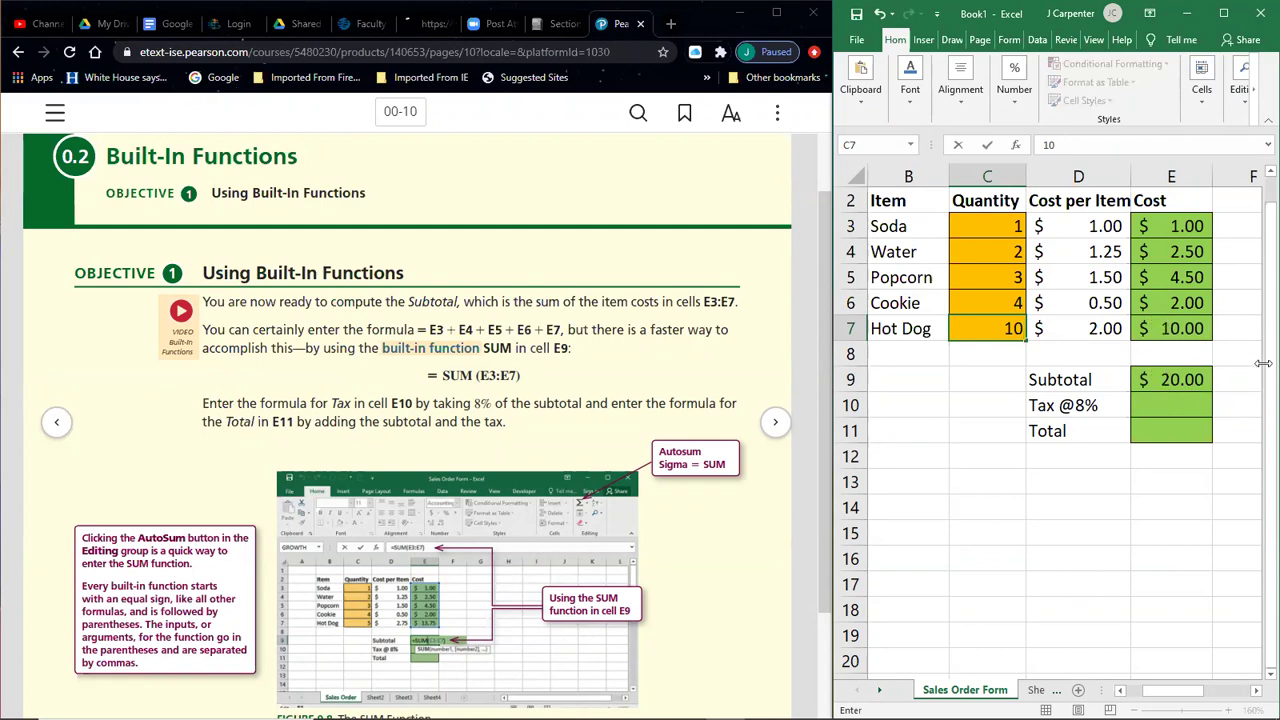
pyautogui.press('Return')
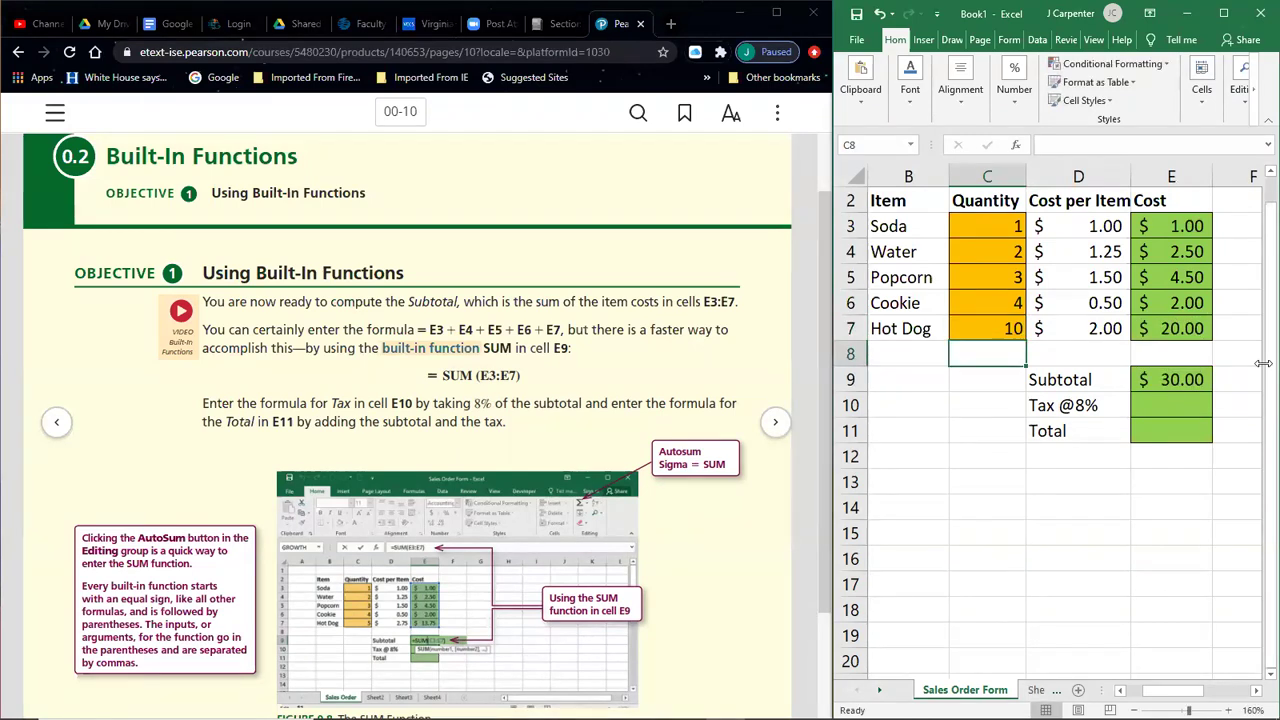
pyautogui.press('Up')
pyautogui.write('5')
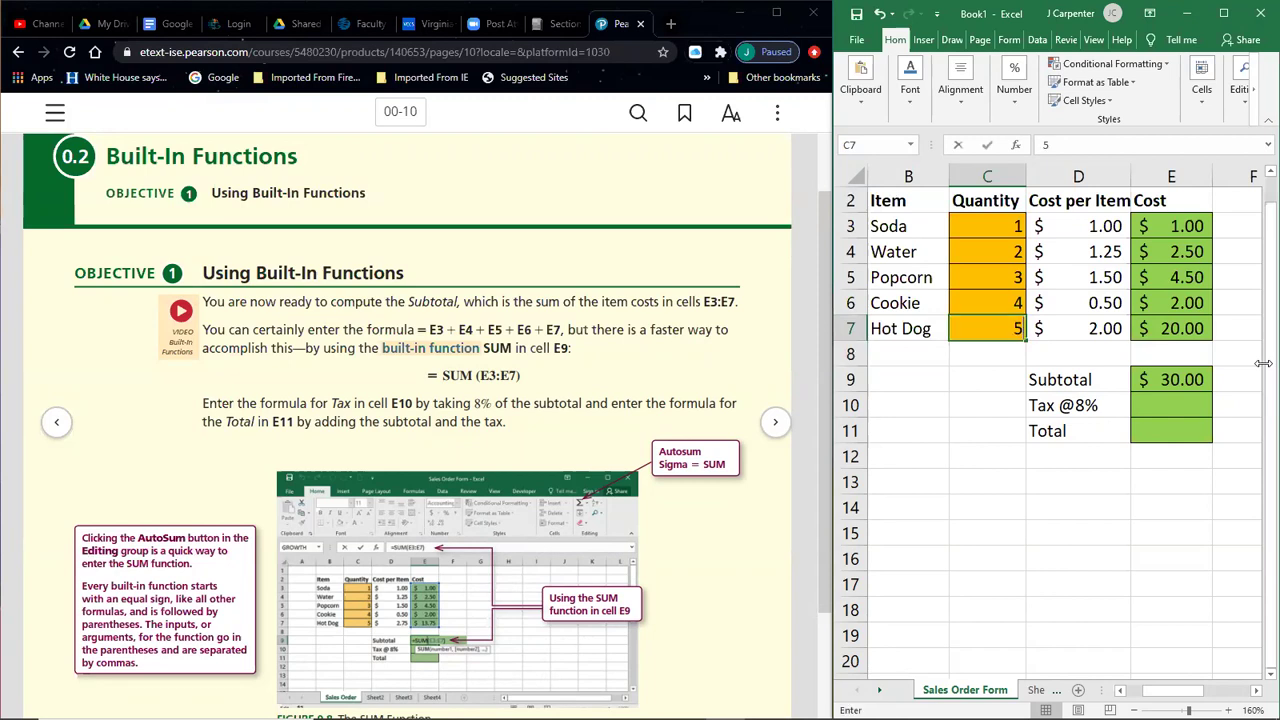
pyautogui.press('Return')
# Step: Test the Subtotal with a Popcorn quantity of 17 in cell C5, and undo the change
pyautogui.click(964, 282)
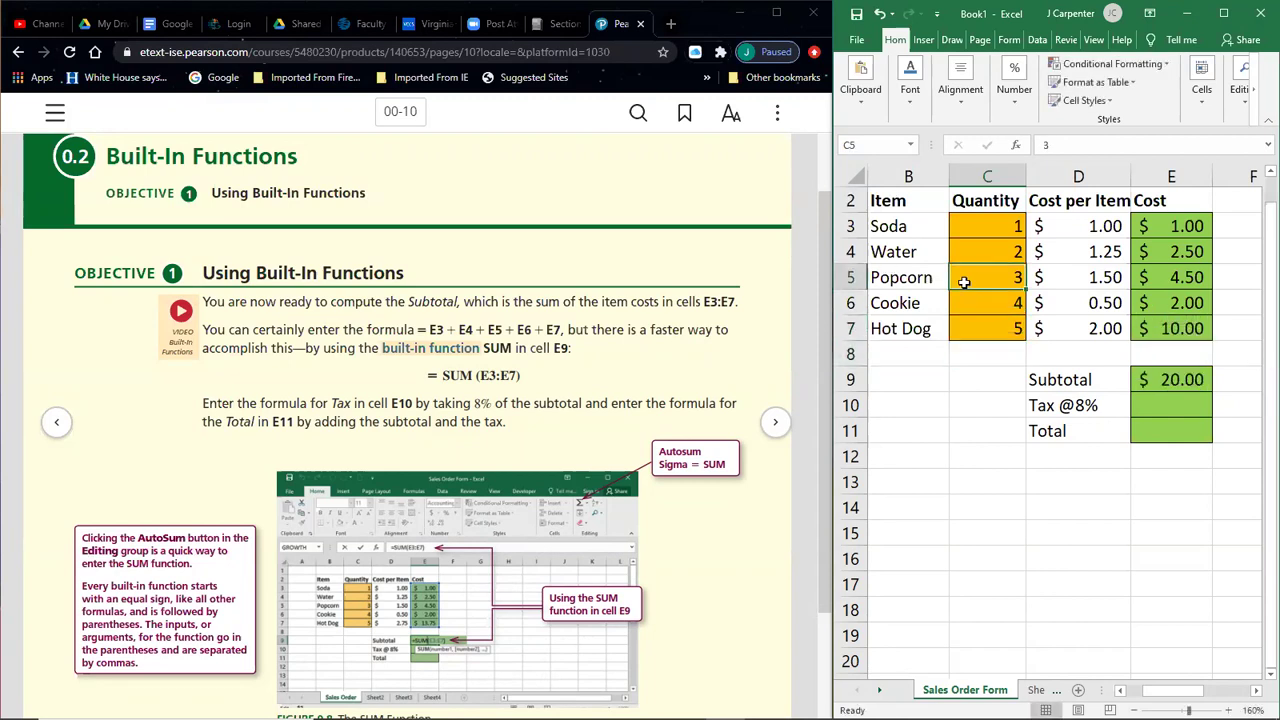
pyautogui.write('17')
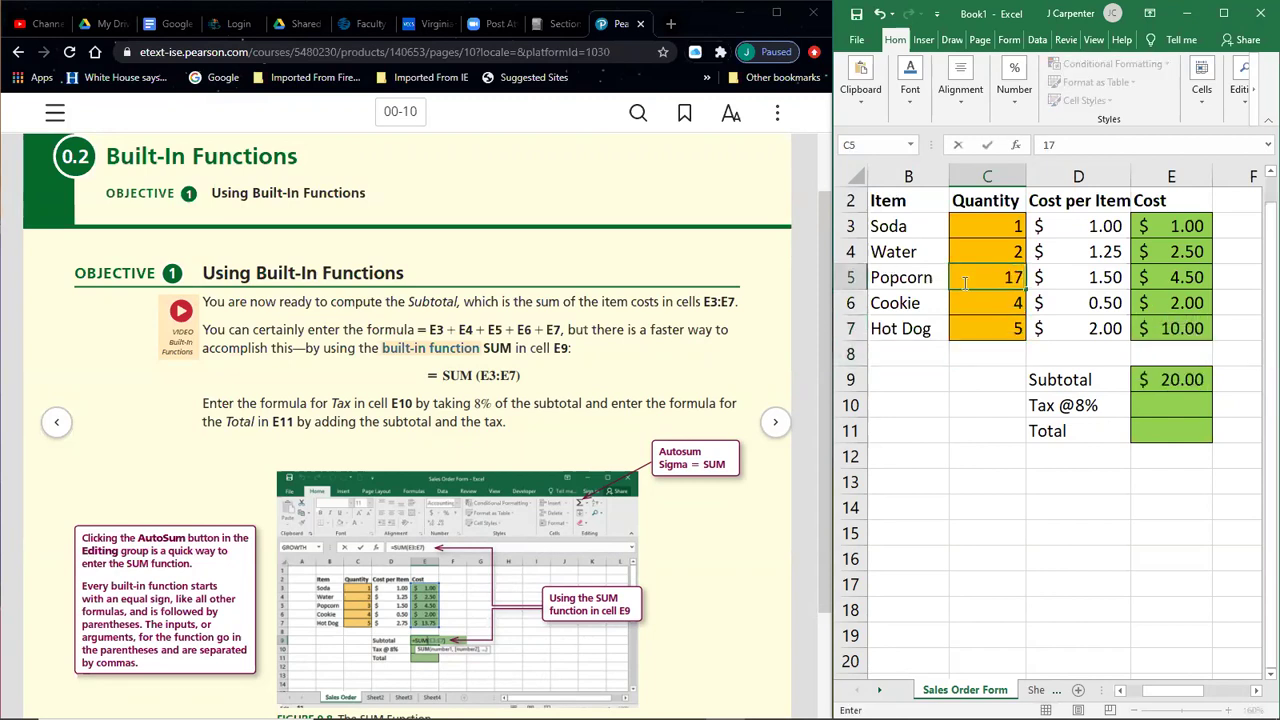
pyautogui.press('Return')
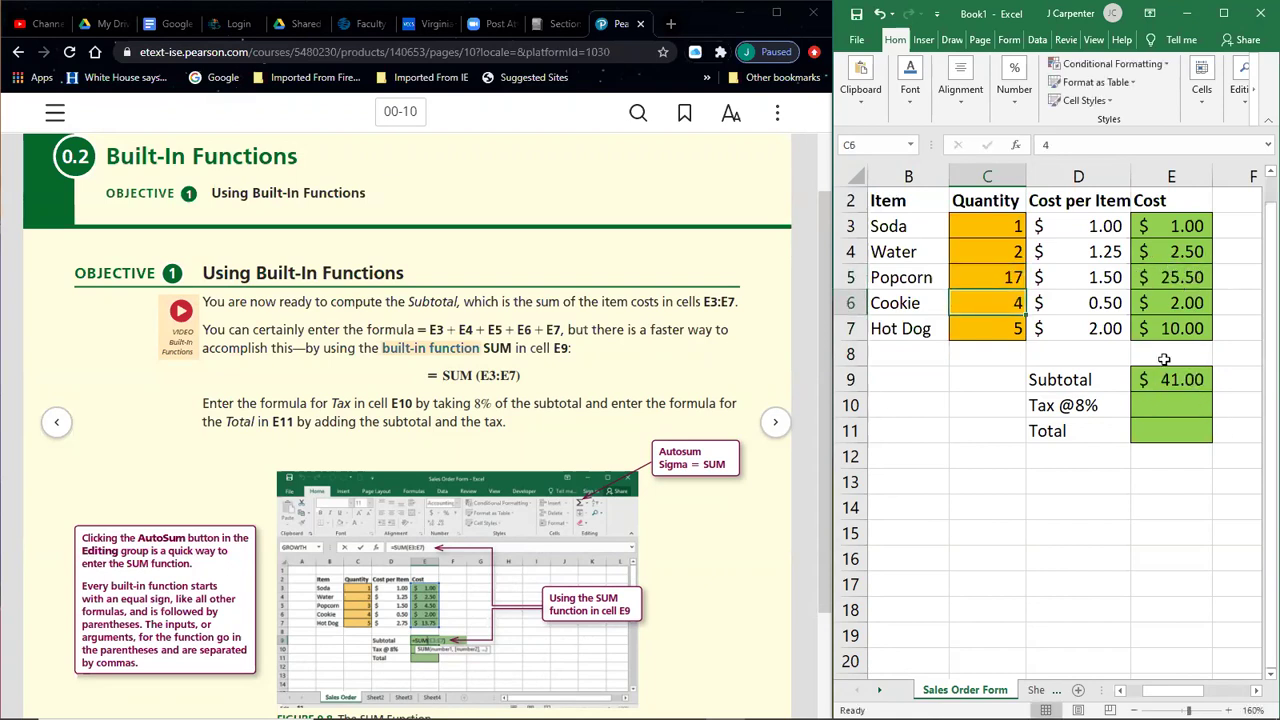
pyautogui.click(879, 13)
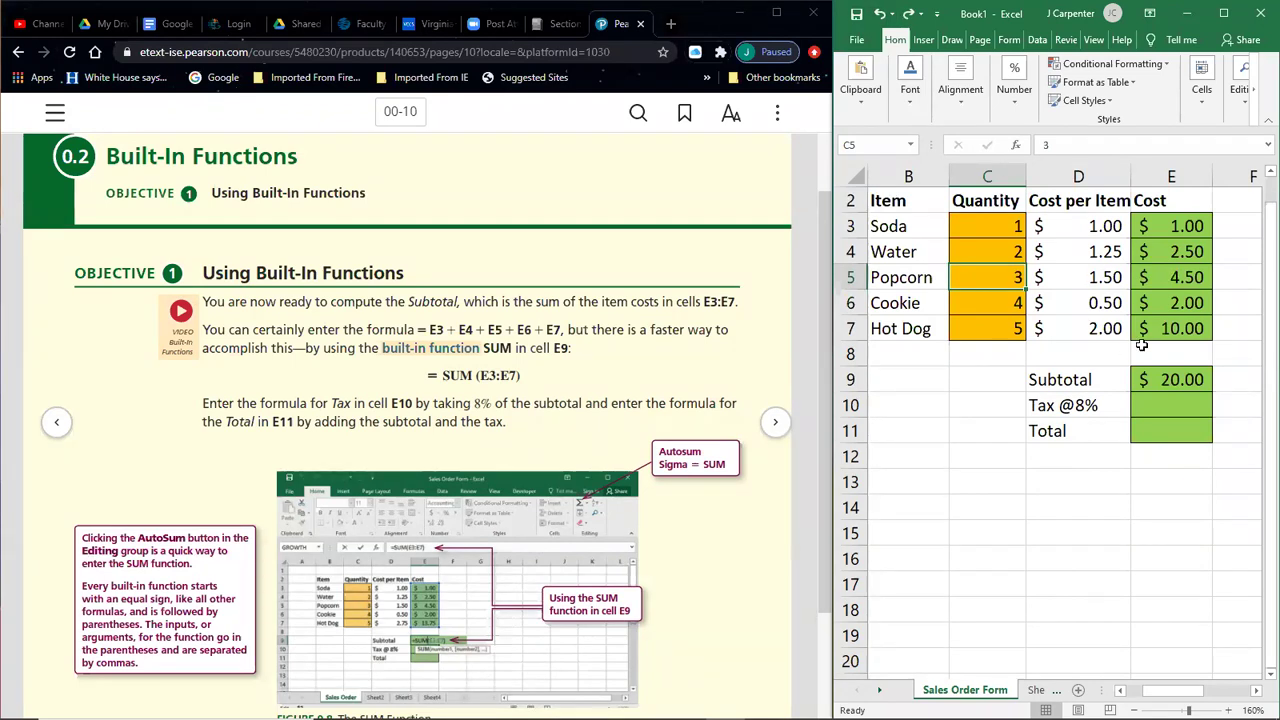
# Step: Switch to the Word notes, highlight "sales tax rate" in the sales tax formula for review, and return to the spreadsheet's Tax cell E10
pyautogui.click(1160, 406)
pyautogui.click(684, 704)
pyautogui.scroll(-1, 638, 589)
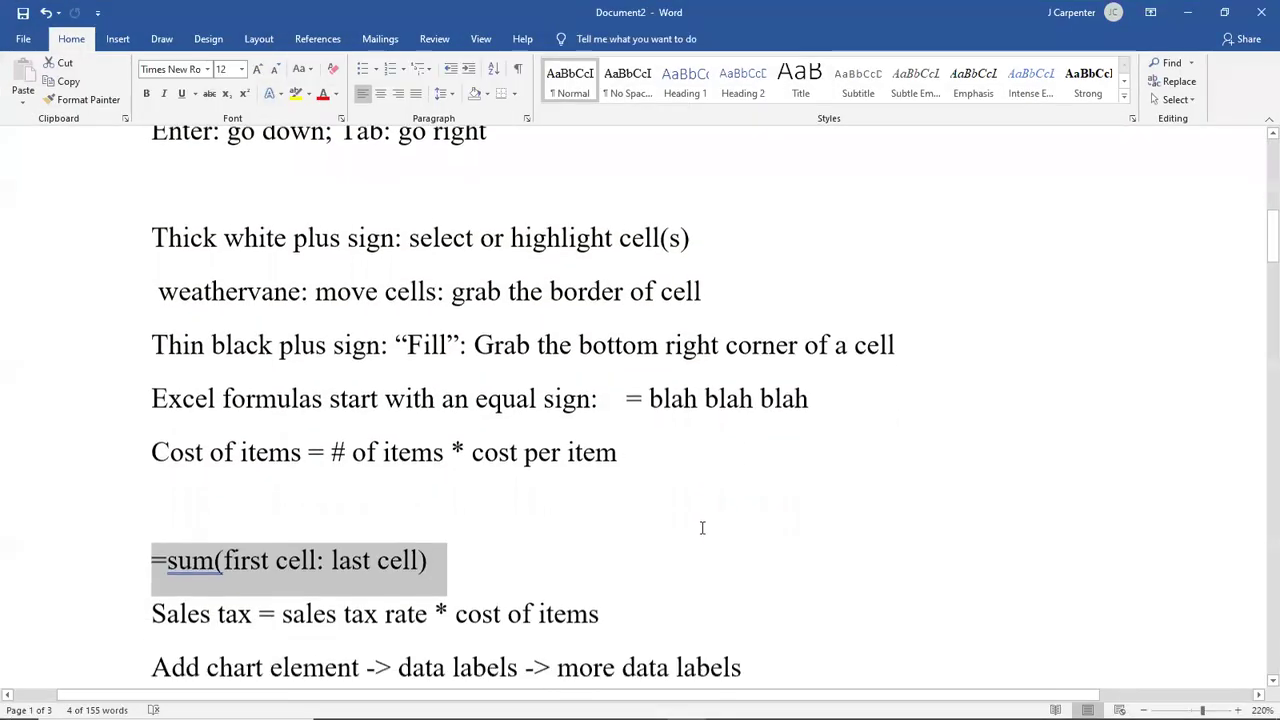
pyautogui.click(640, 590)
pyautogui.moveTo(284, 606); pyautogui.dragTo(418, 607)
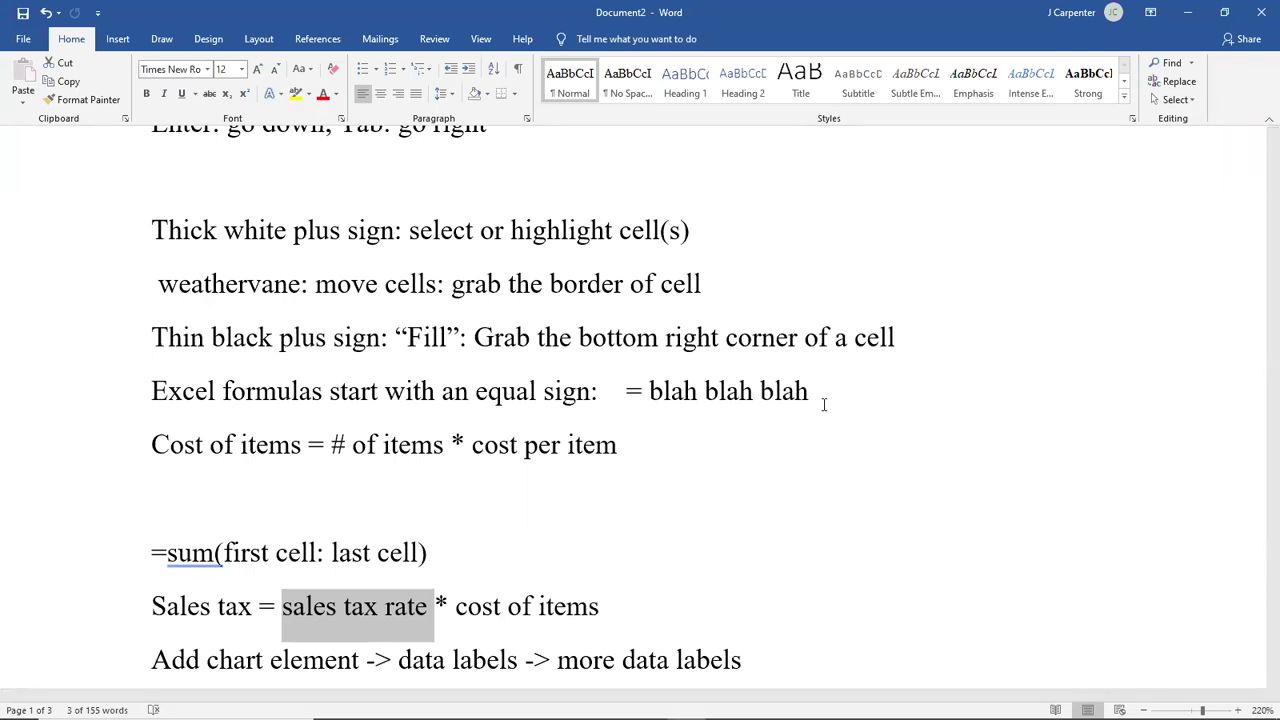
pyautogui.scroll(1, 824, 404)
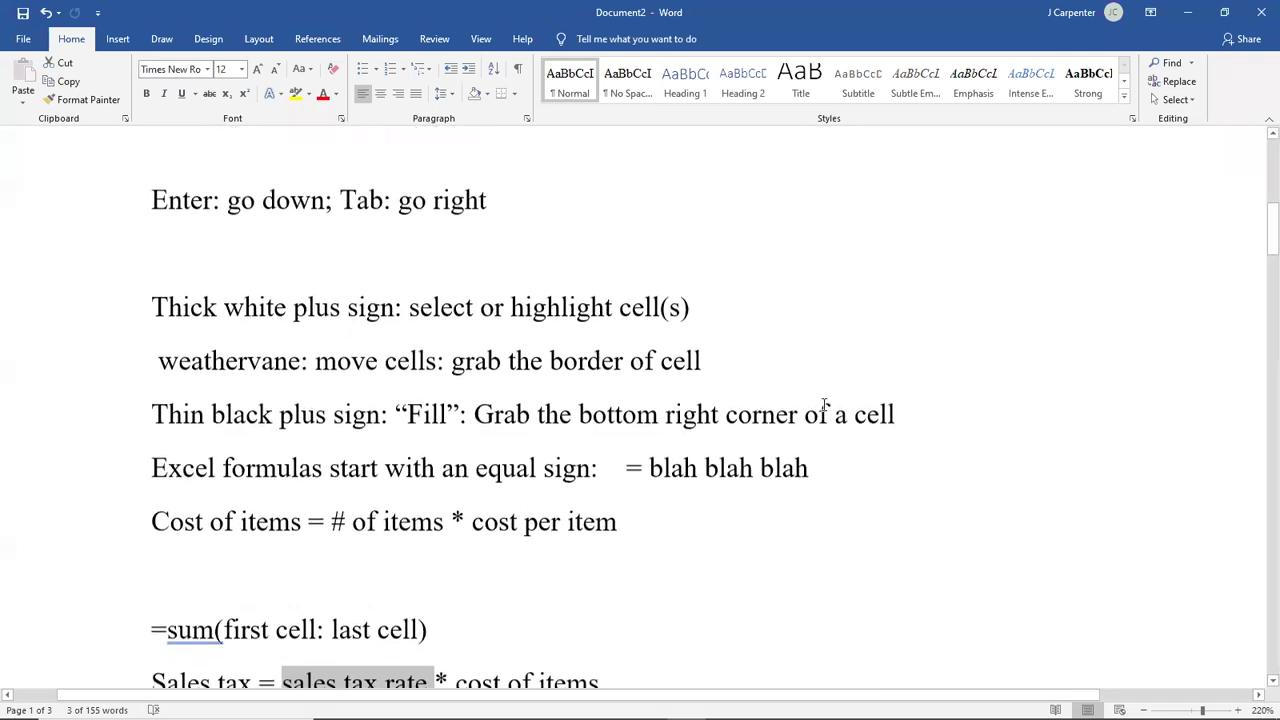
pyautogui.moveTo(1258, 251); pyautogui.dragTo(1258, 256)
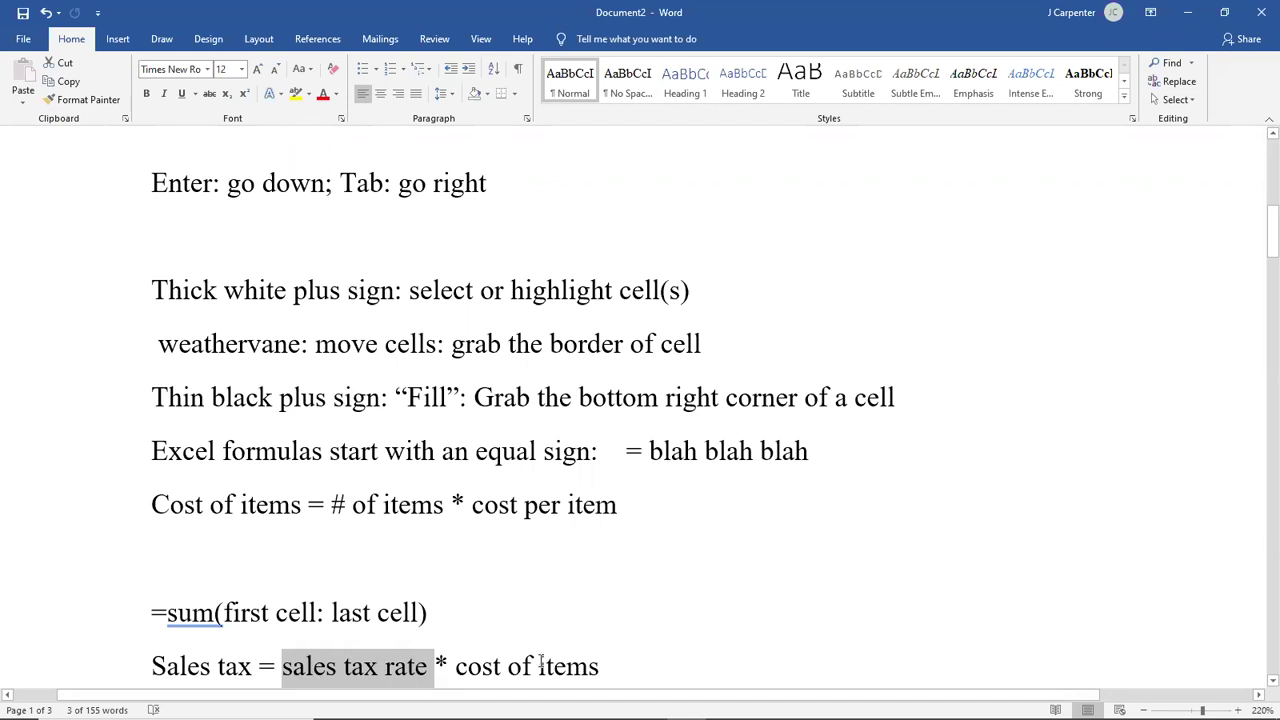
pyautogui.click(1190, 16)
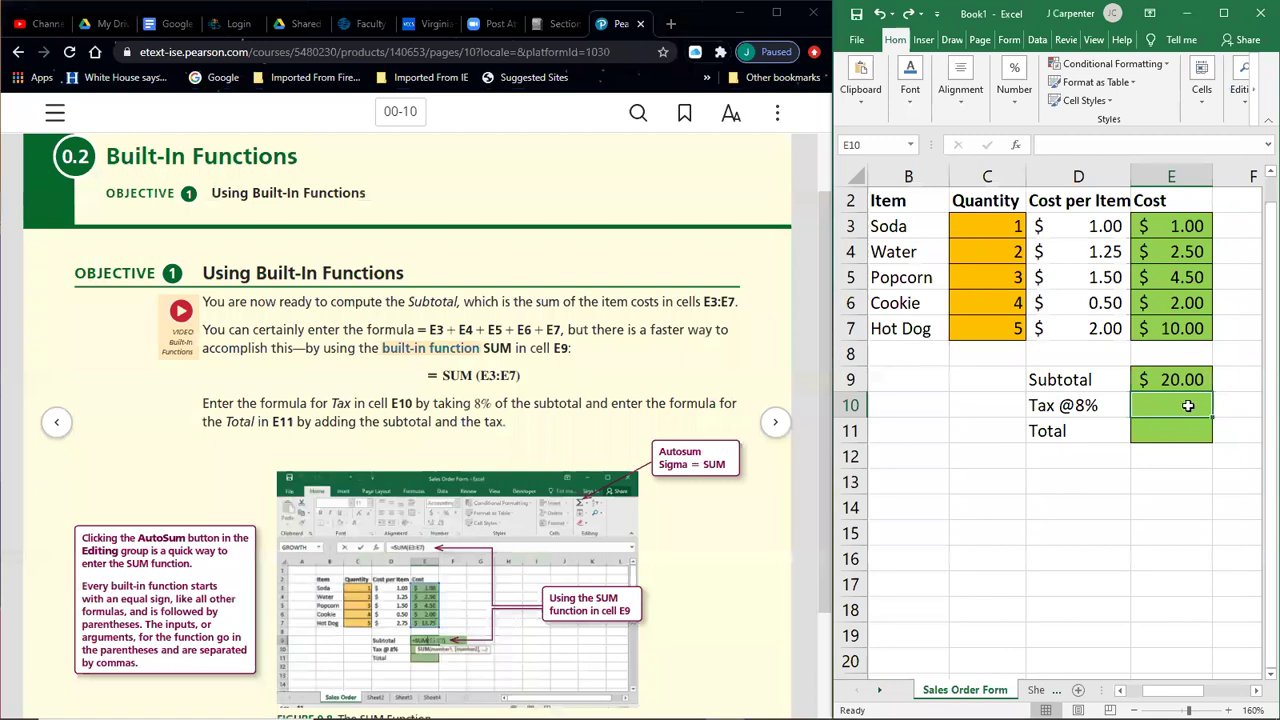
# Step: Enter the Tax formula =8%*E9 in cell E10 to take 8% of the Subtotal
pyautogui.write('=')
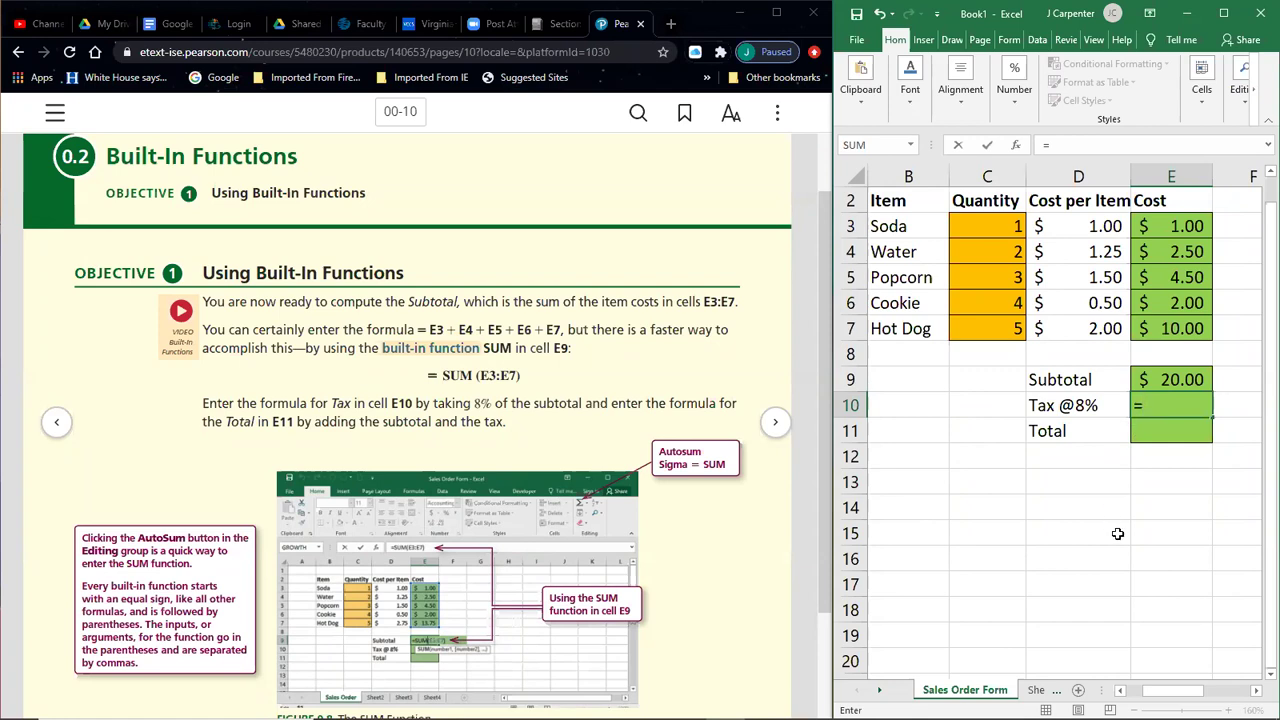
pyautogui.write('8%')
pyautogui.write('*')
pyautogui.click(1176, 379)
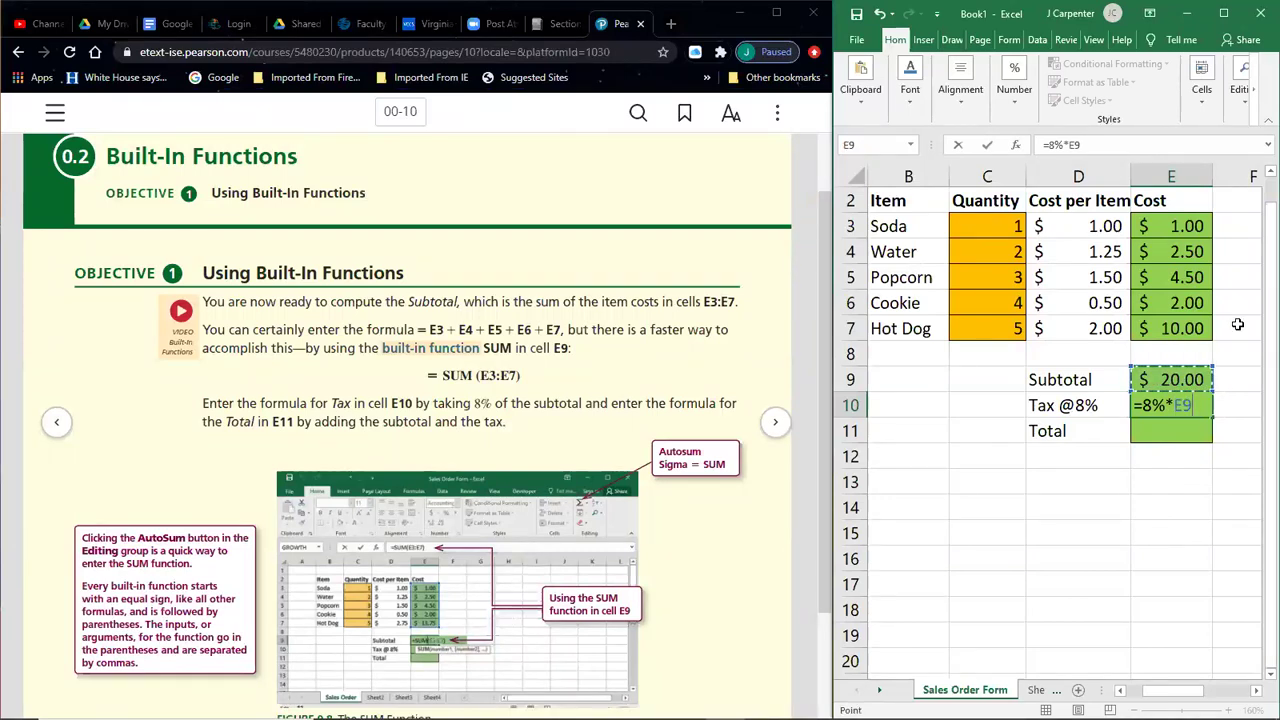
pyautogui.press('Return')
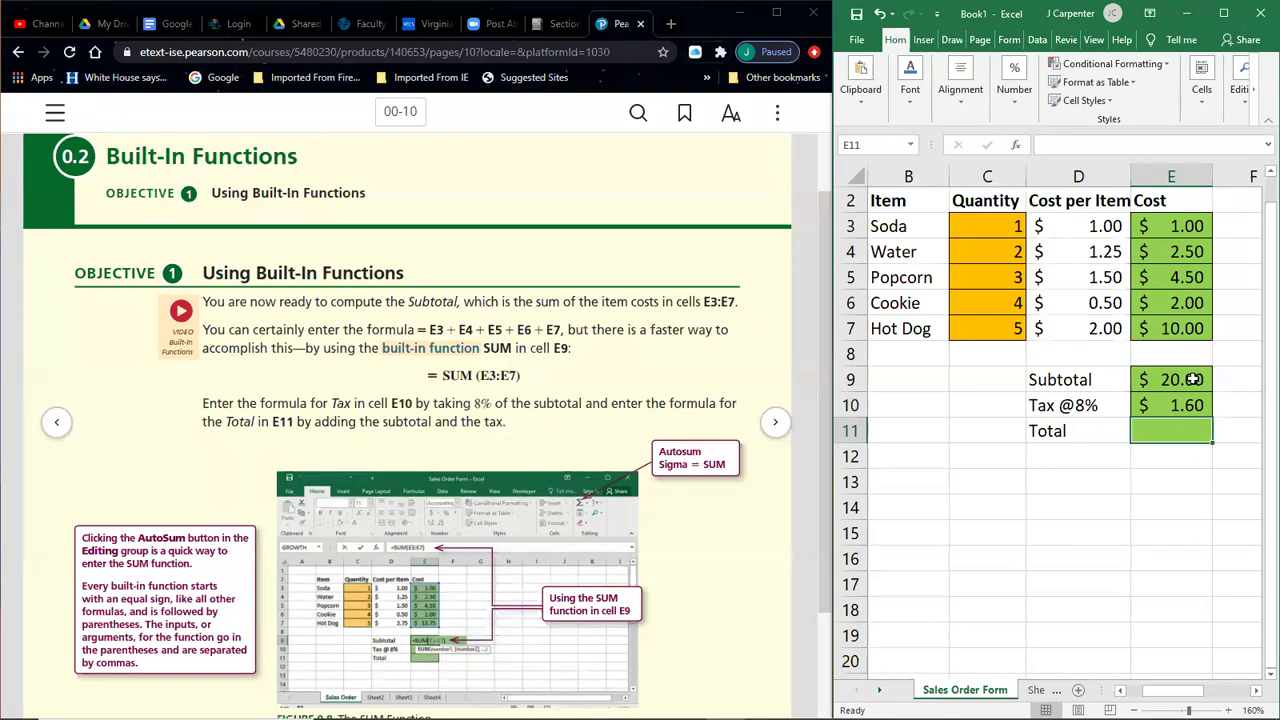
# Step: Try the Total formula =sum(E9:E10) in cell E11, and undo the entry
pyautogui.write('=')
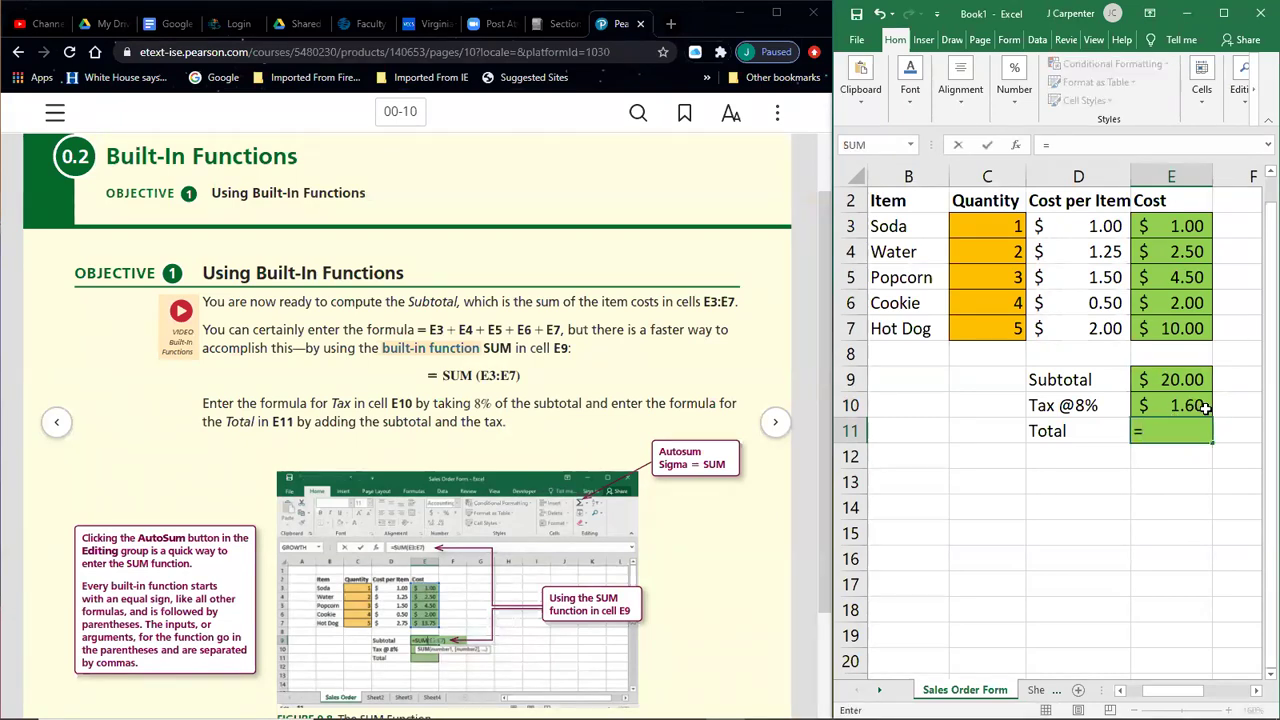
pyautogui.write('sum(')
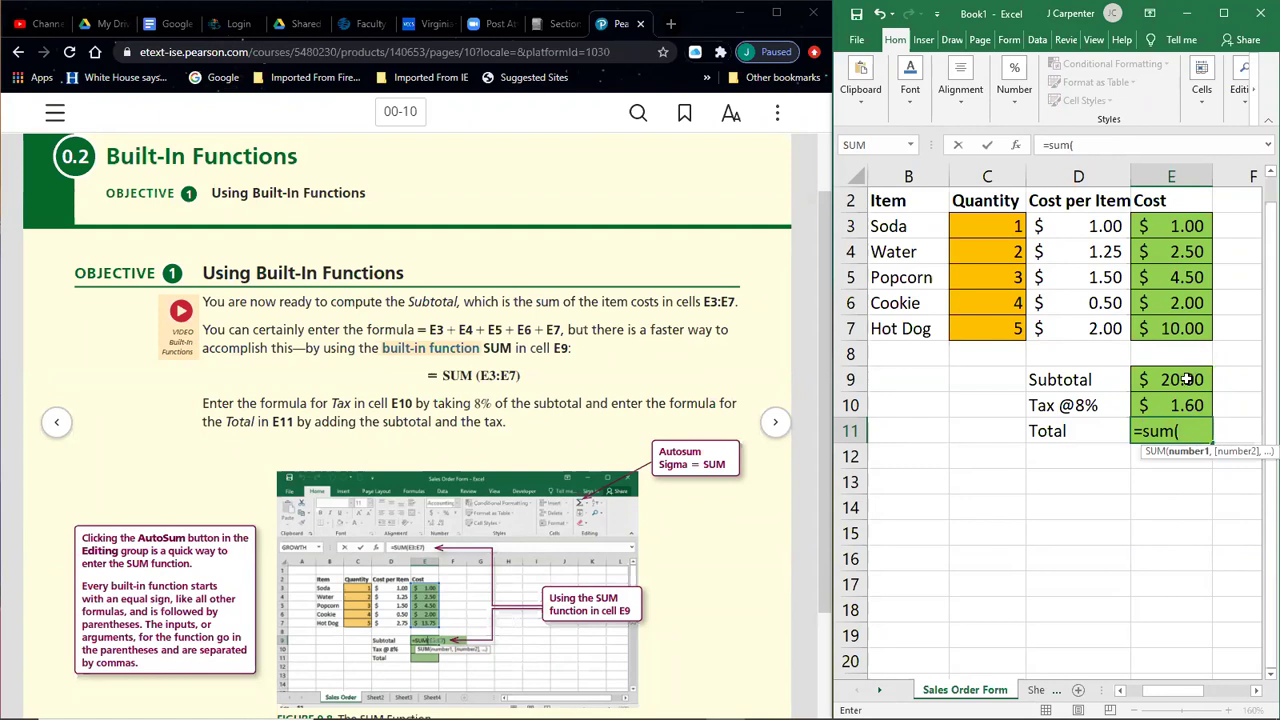
pyautogui.write('E9:E10)')
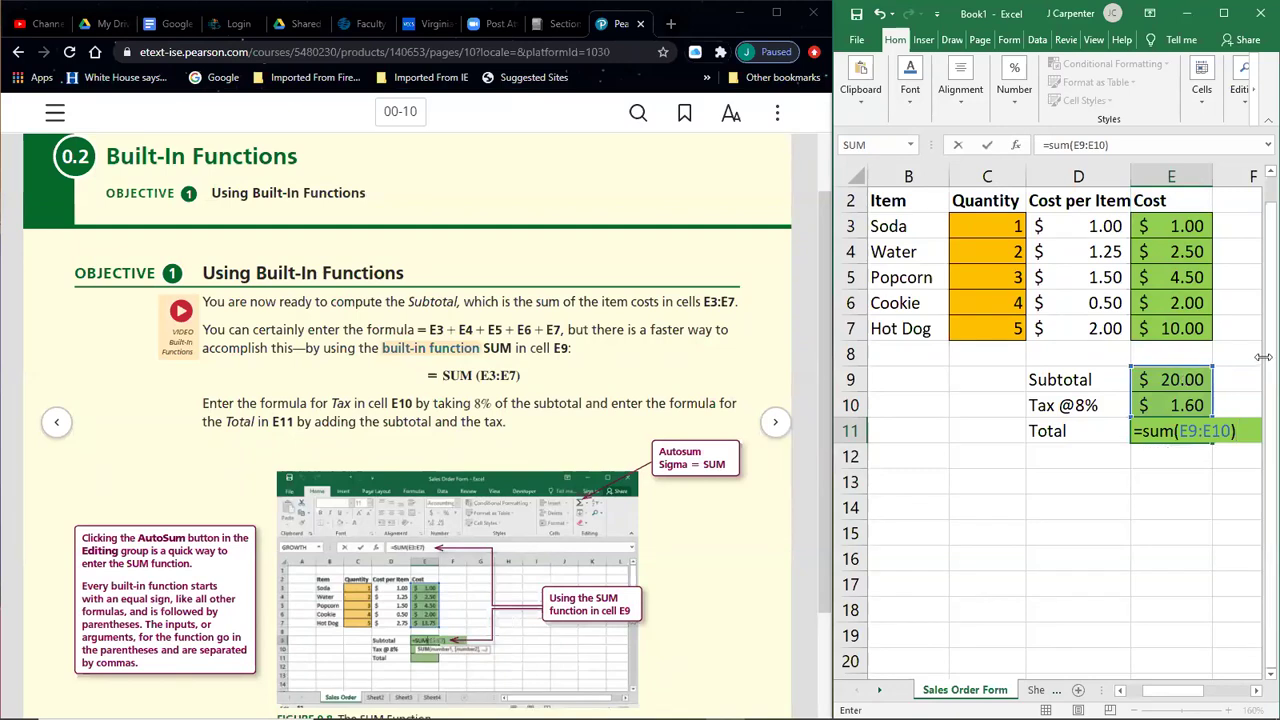
pyautogui.press('Return')
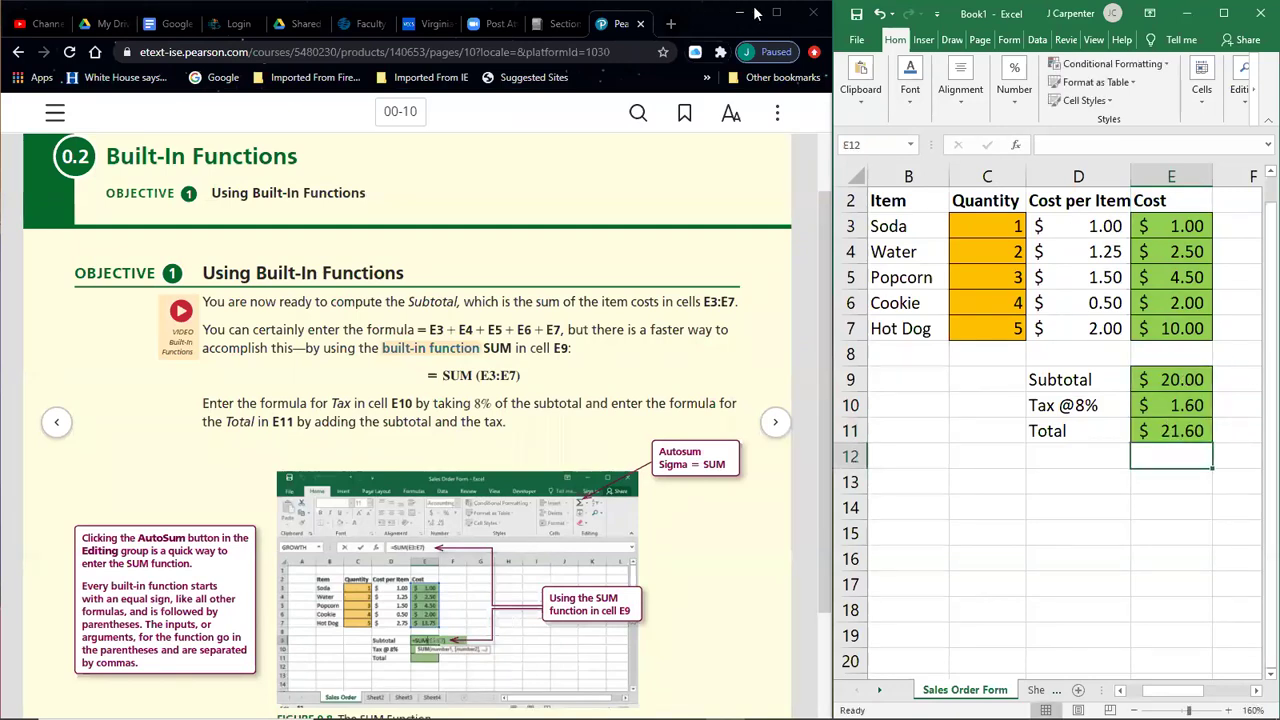
pyautogui.hotkey('ctrl', 'z')
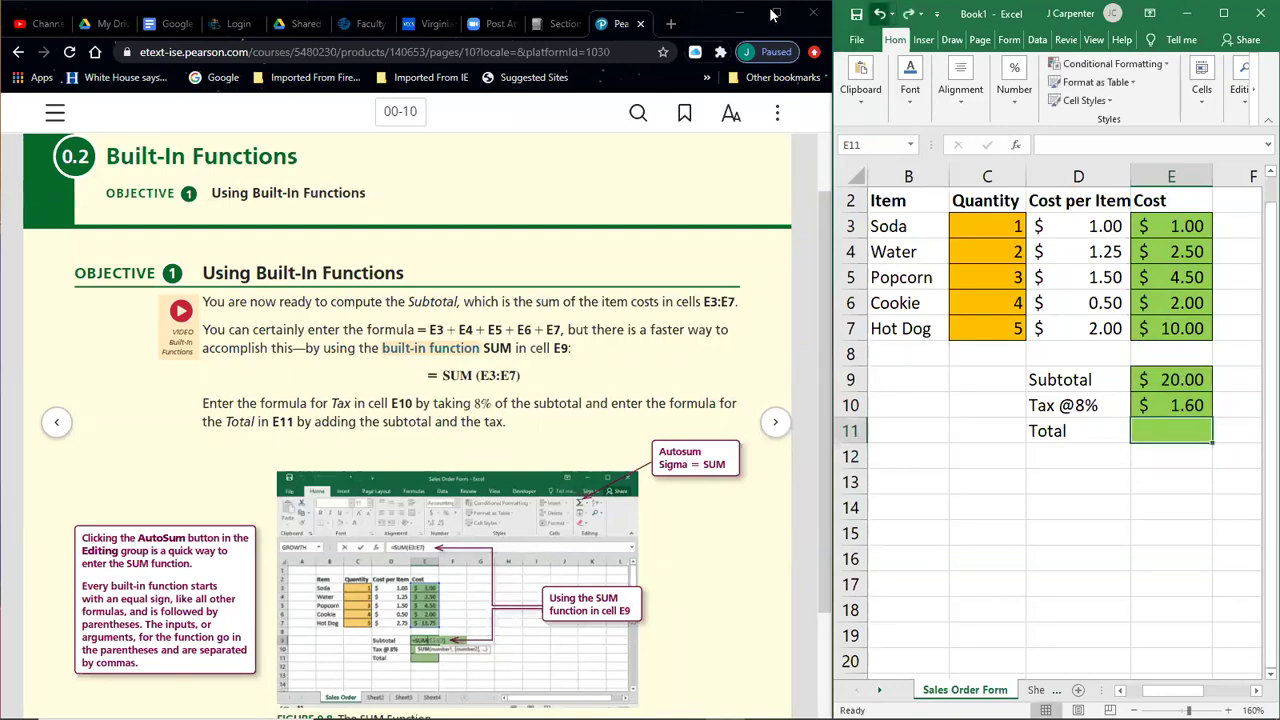
# Step: Enter the Total formula =E9+E10 in cell E11 to add the Subtotal and the Tax
pyautogui.write('=')
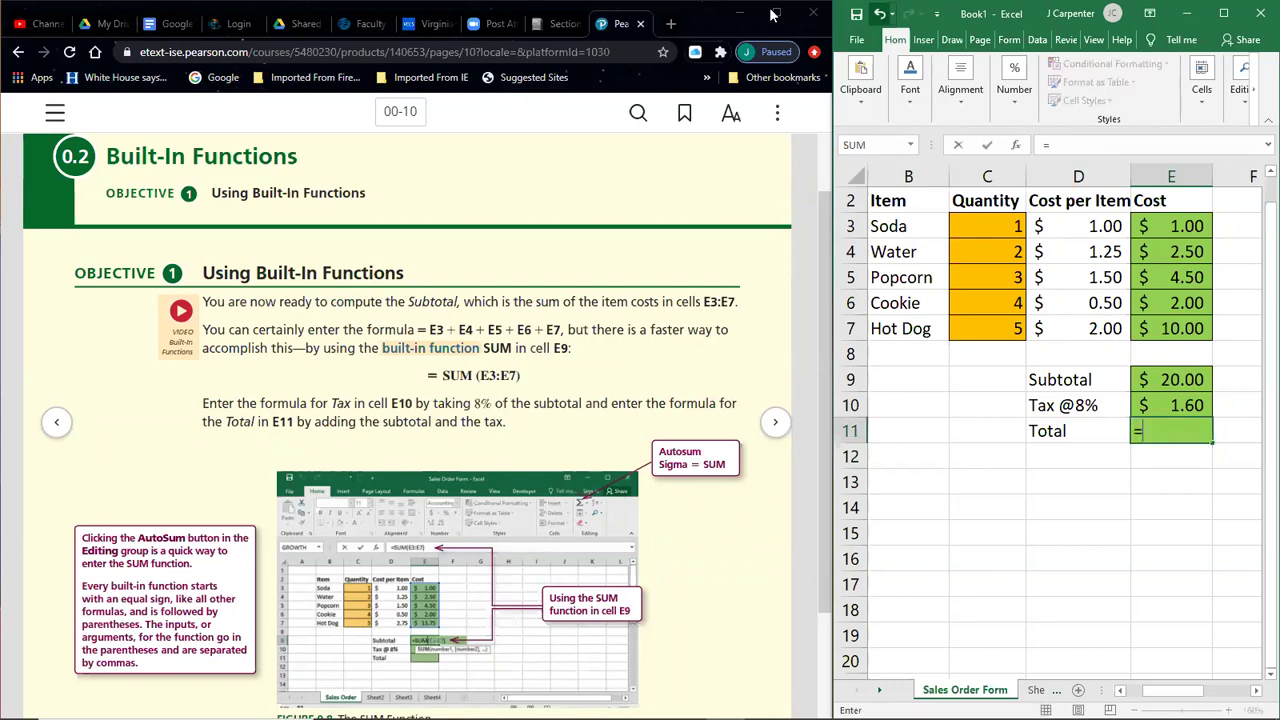
pyautogui.click(1167, 380)
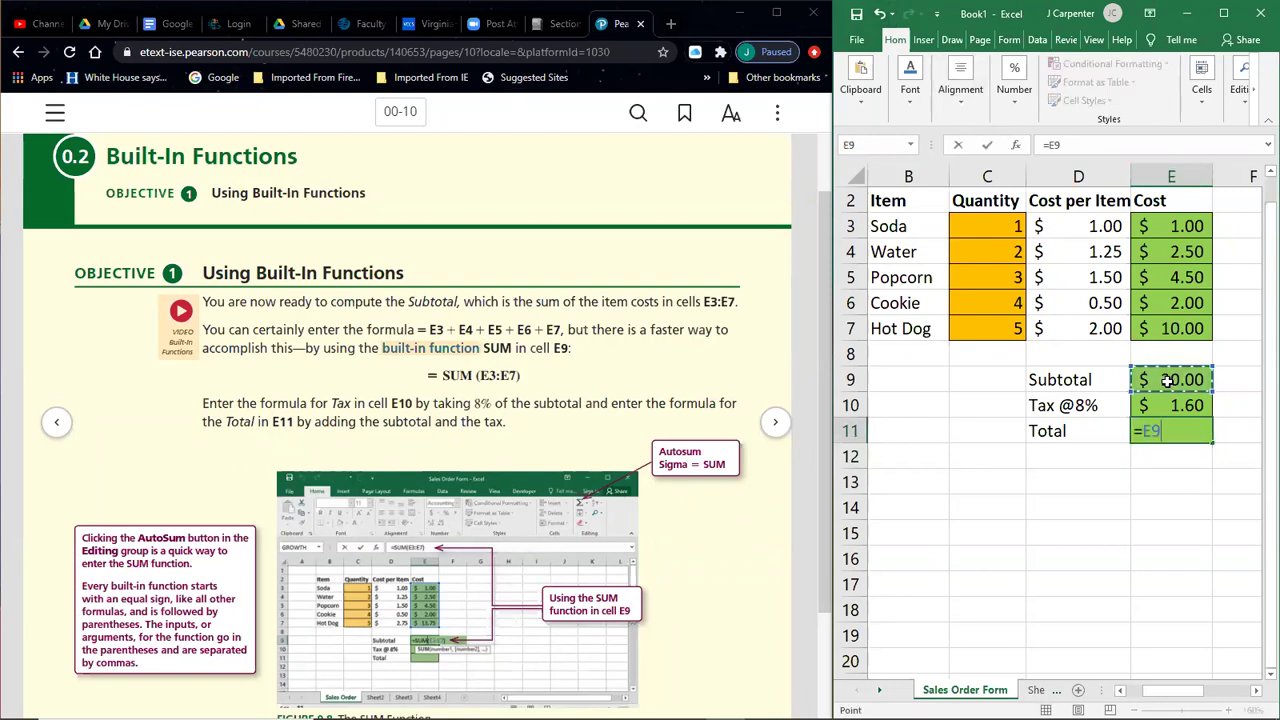
pyautogui.write('+')
pyautogui.click(1167, 405)
pyautogui.press('Return')
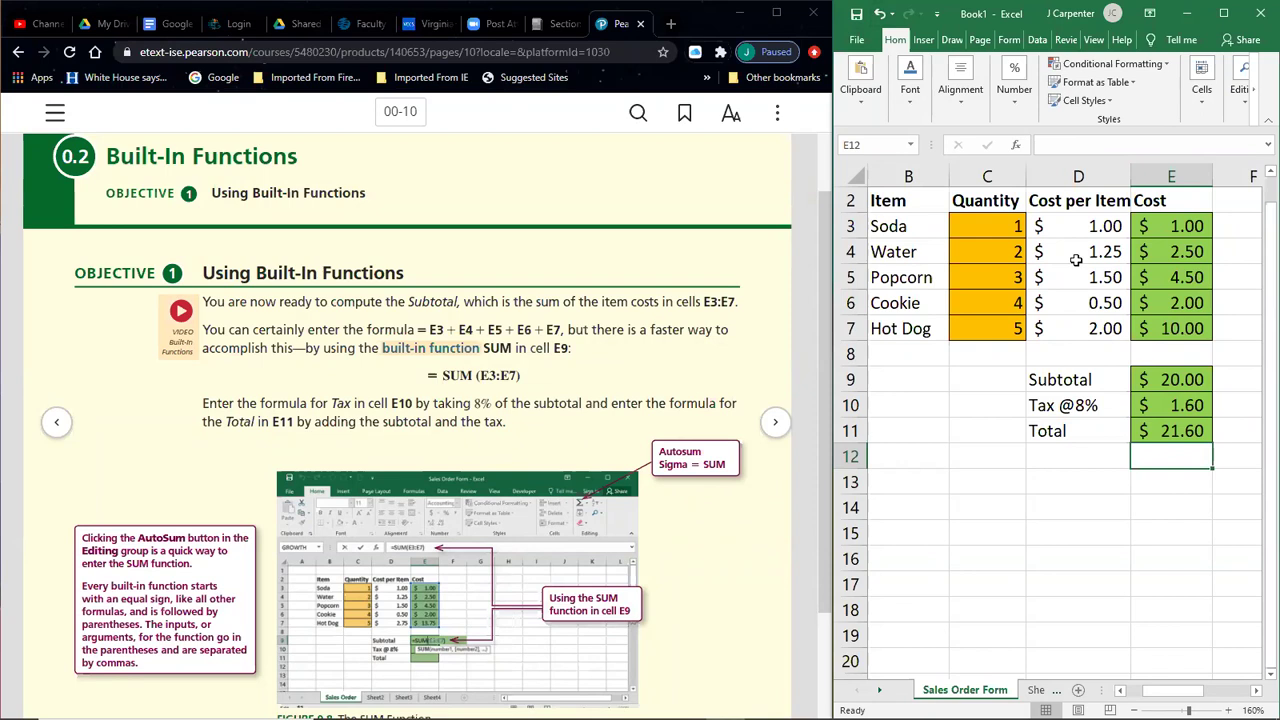
# Step: Clear the Subtotal formula in cell E9 and re-enter it as =sum(E3:E7), selecting the item costs as the range
pyautogui.click(1052, 472)
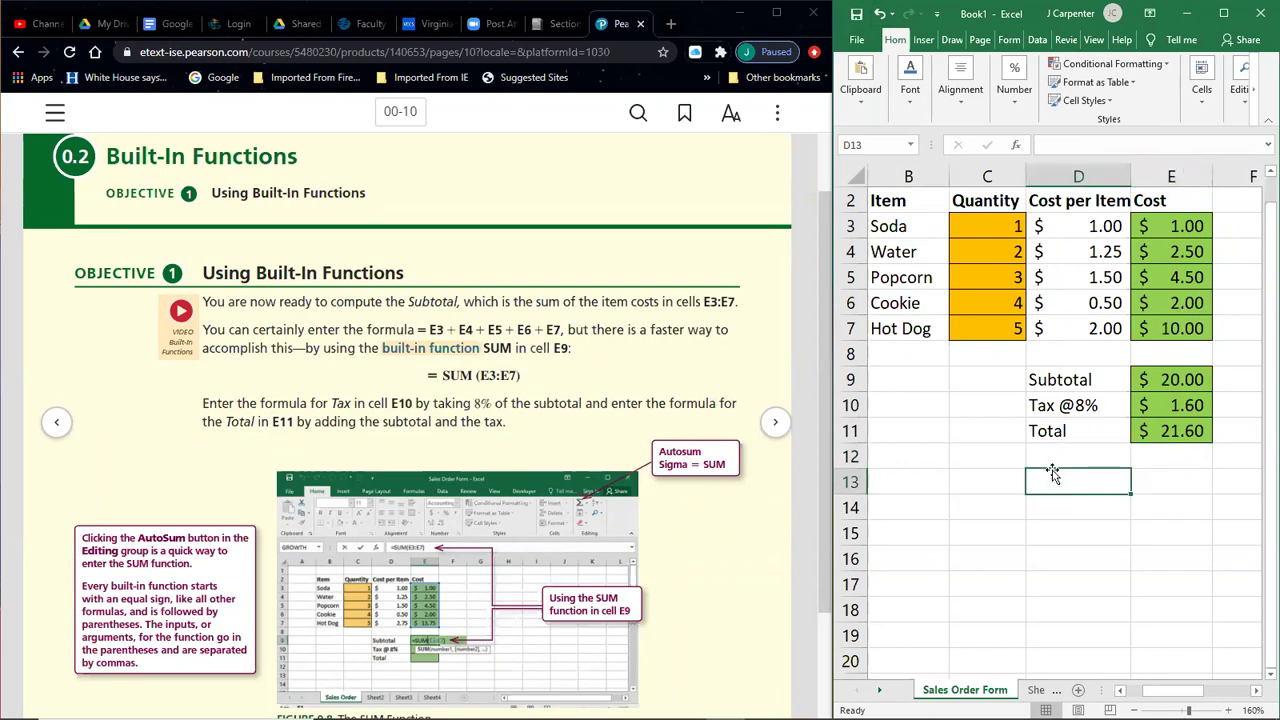
pyautogui.click(1178, 380)
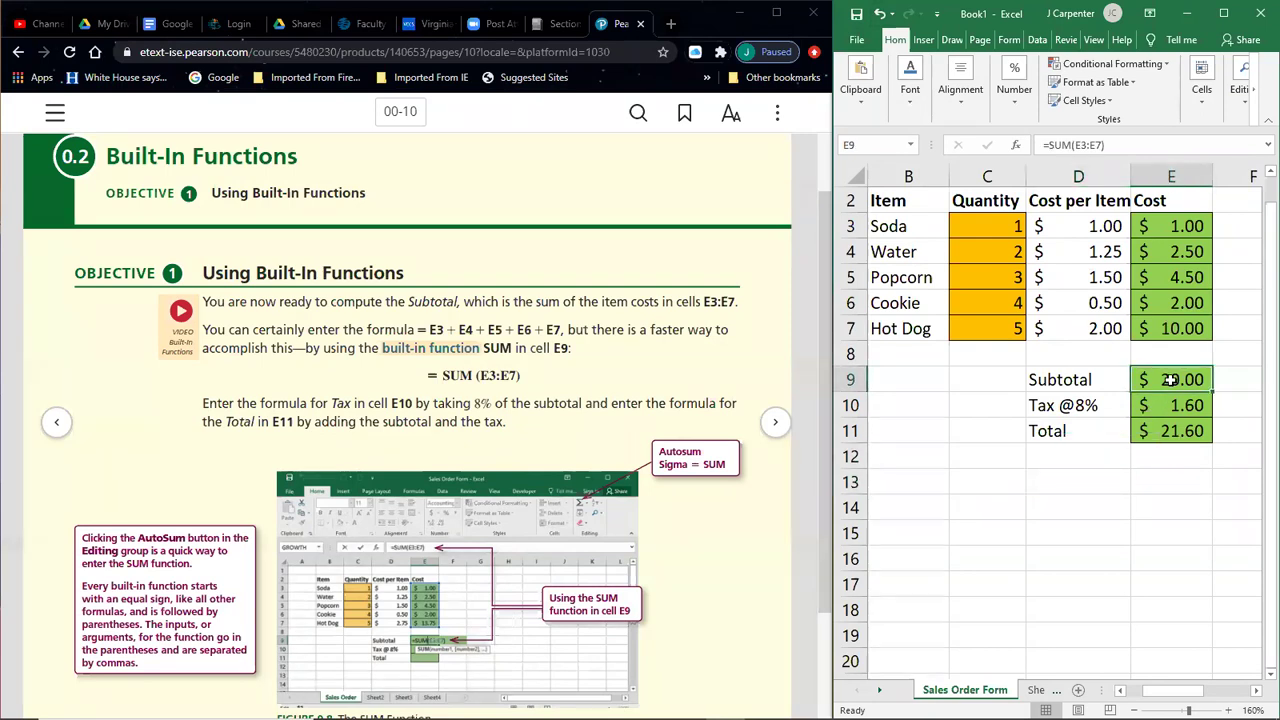
pyautogui.press('BackSpace')
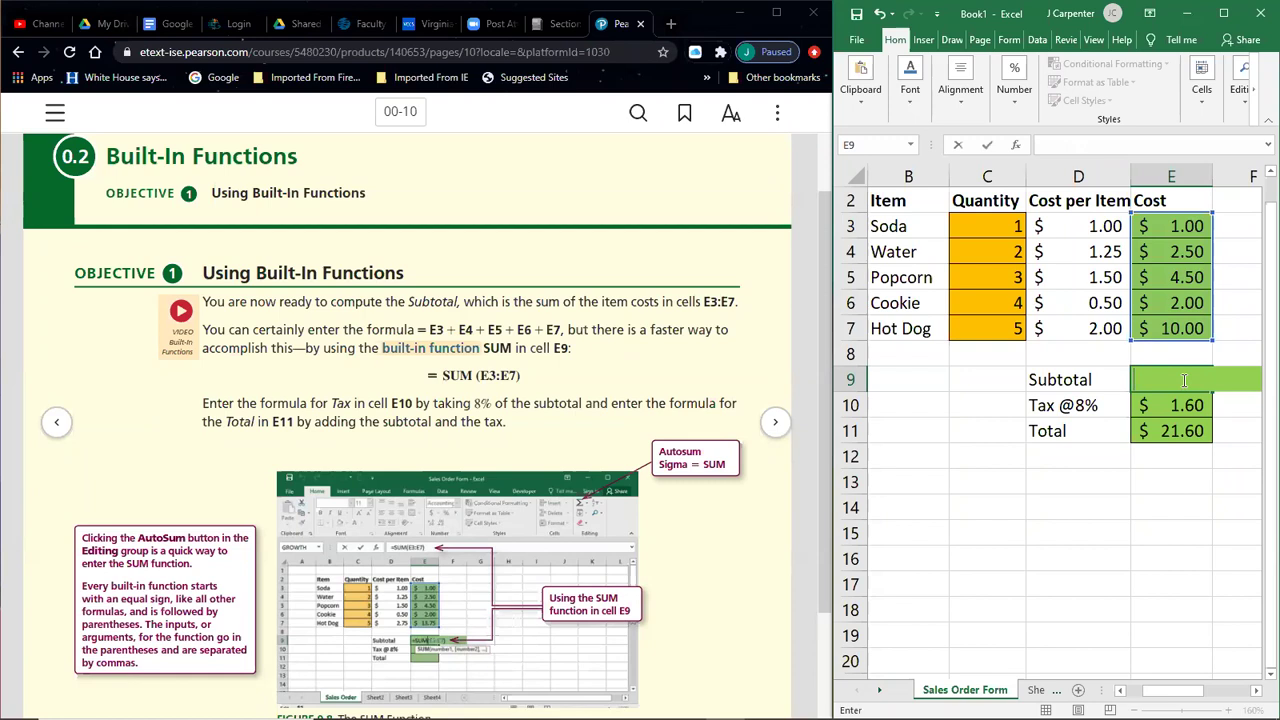
pyautogui.write('=')
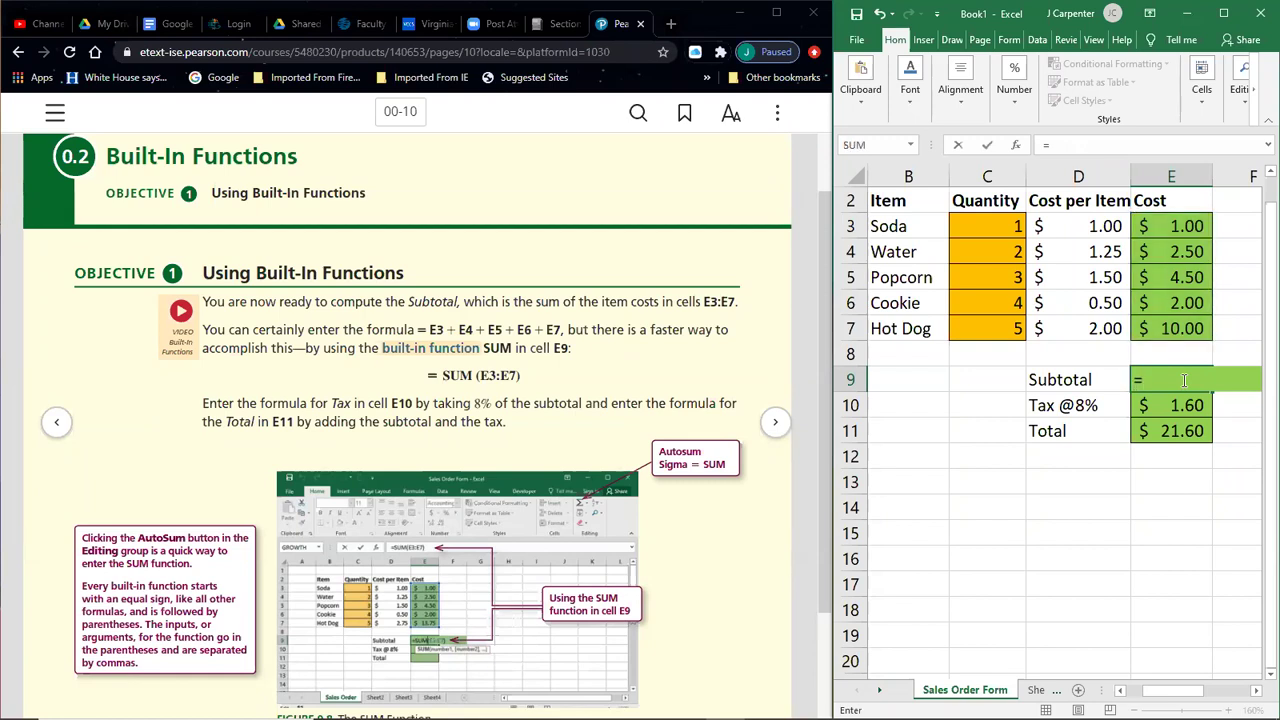
pyautogui.write('sum(')
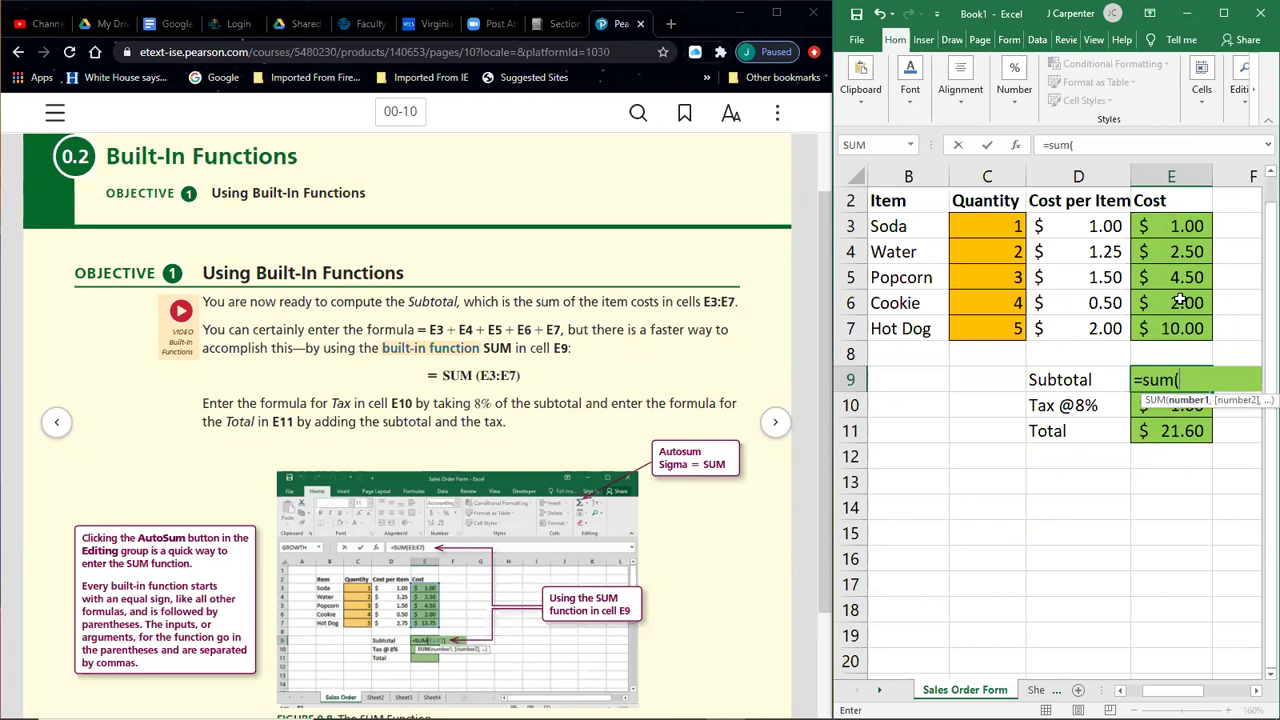
pyautogui.click(1185, 226)
pyautogui.moveTo(1187, 226); pyautogui.dragTo(1187, 329)
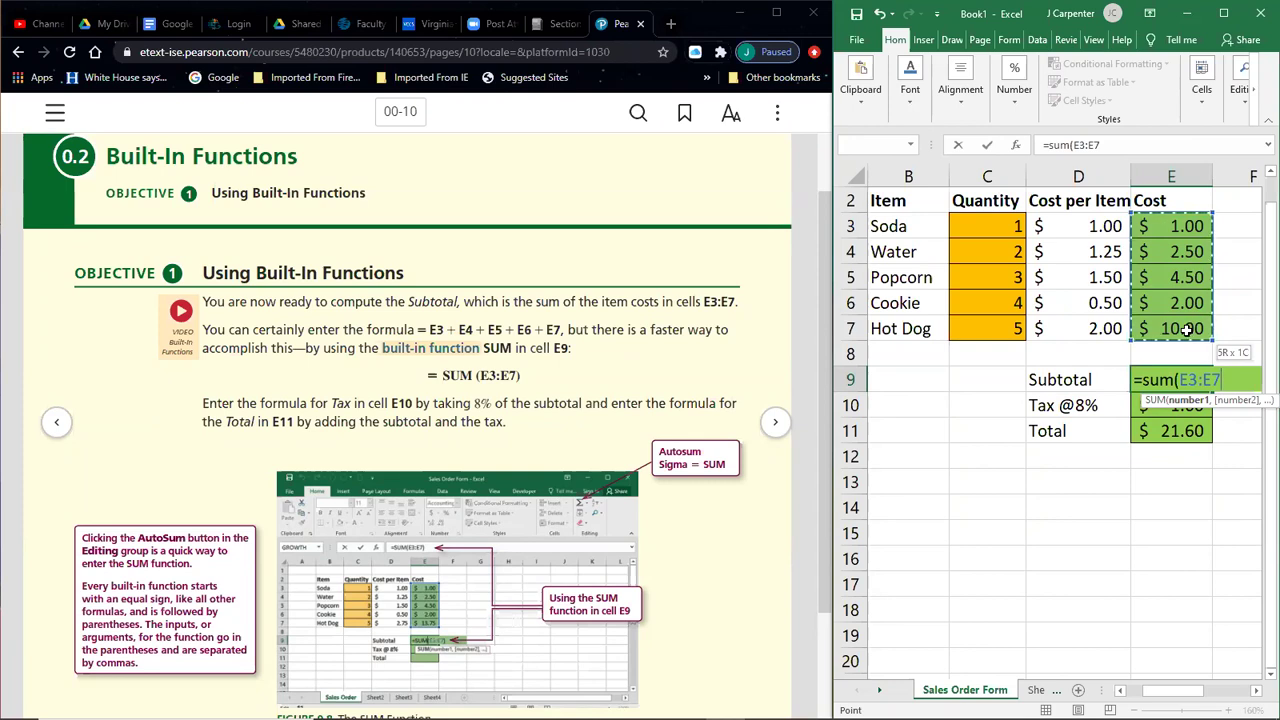
pyautogui.moveTo(1186, 329); pyautogui.dragTo(1186, 301)
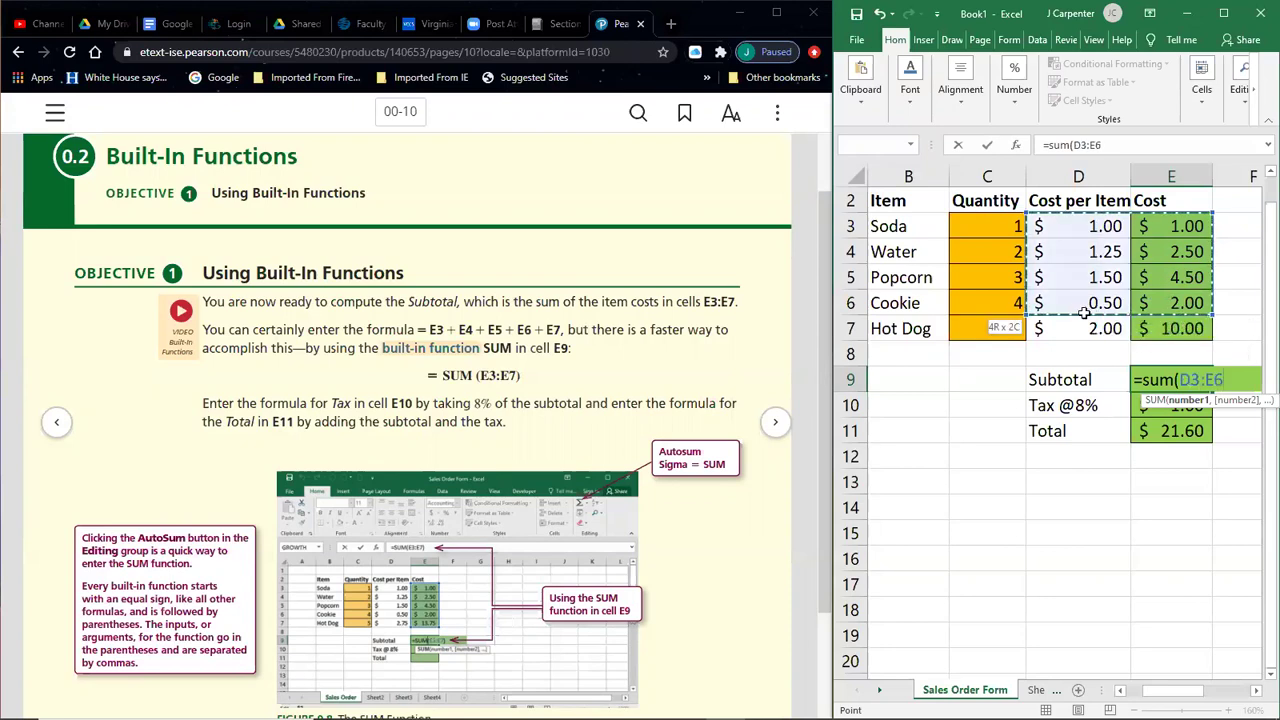
pyautogui.moveTo(1167, 325); pyautogui.dragTo(1167, 326)
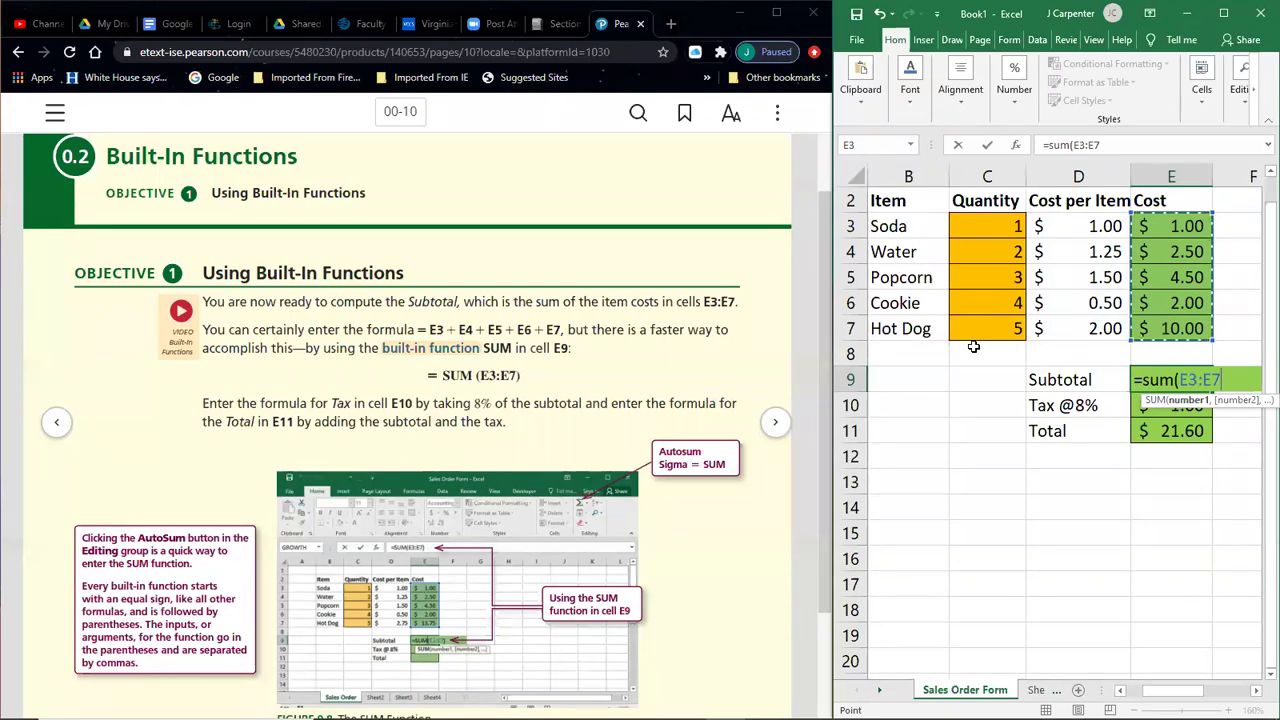
pyautogui.press('Return')
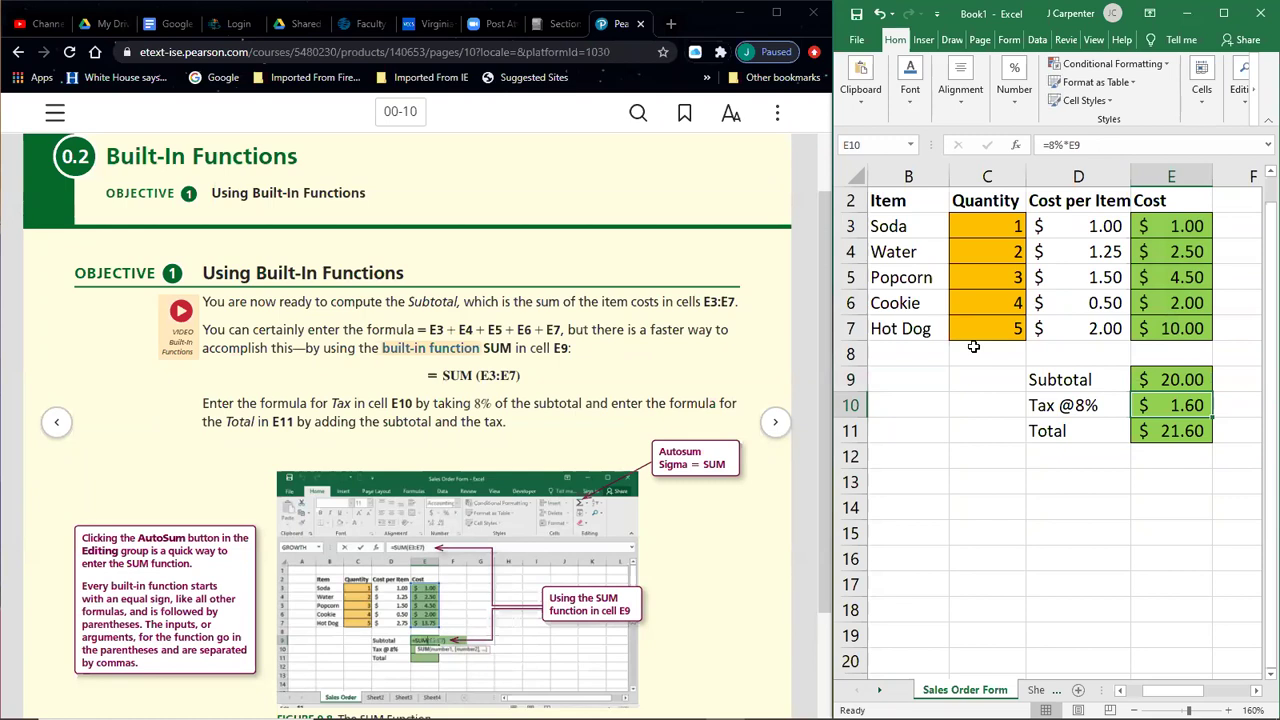
# Step: Go to e-textbook page 00-11, highlight the five basic functions SUM, AVERAGE, MAX, MIN and COUNT, and return to the spreadsheet
pyautogui.click(776, 428)
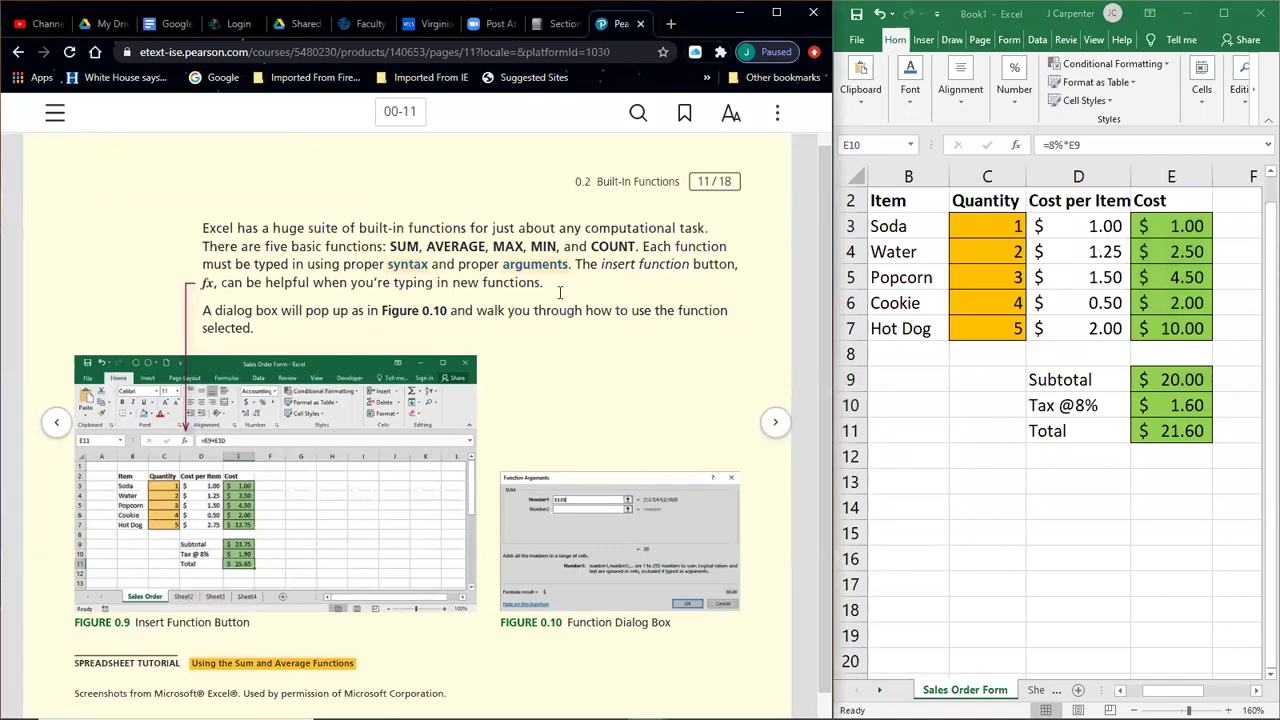
pyautogui.moveTo(389, 241); pyautogui.dragTo(632, 245)
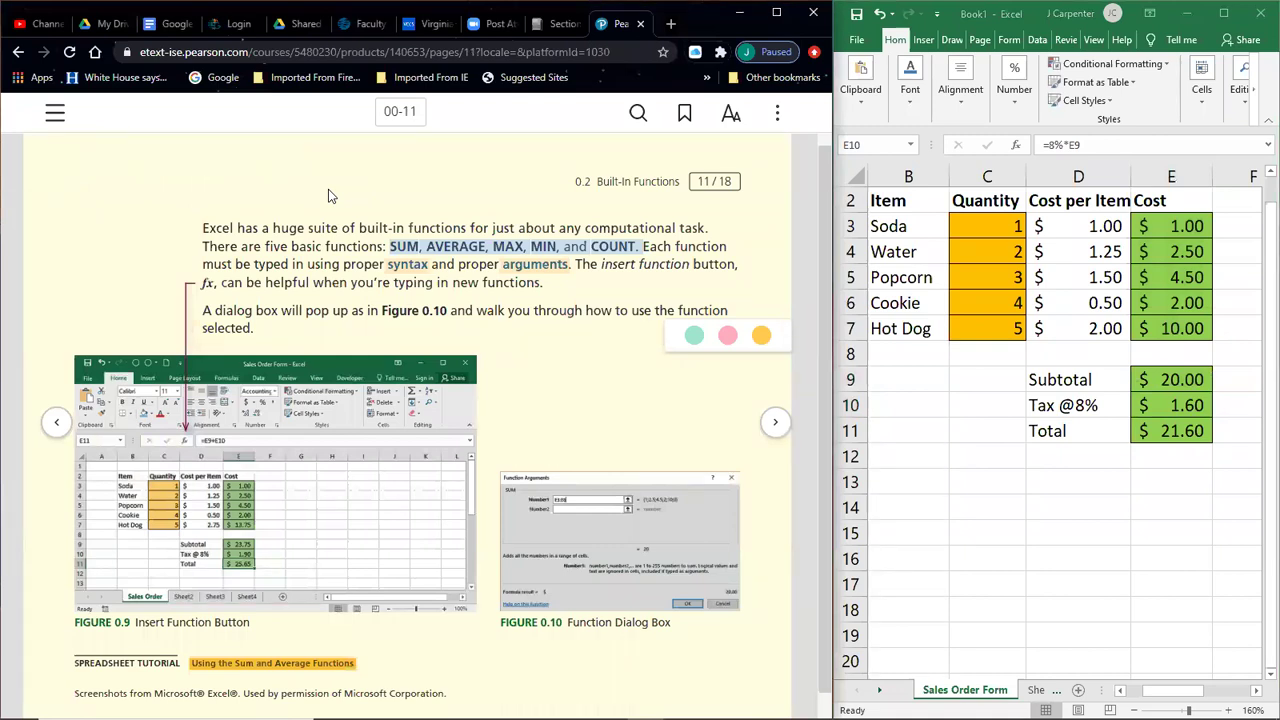
pyautogui.click(990, 475)
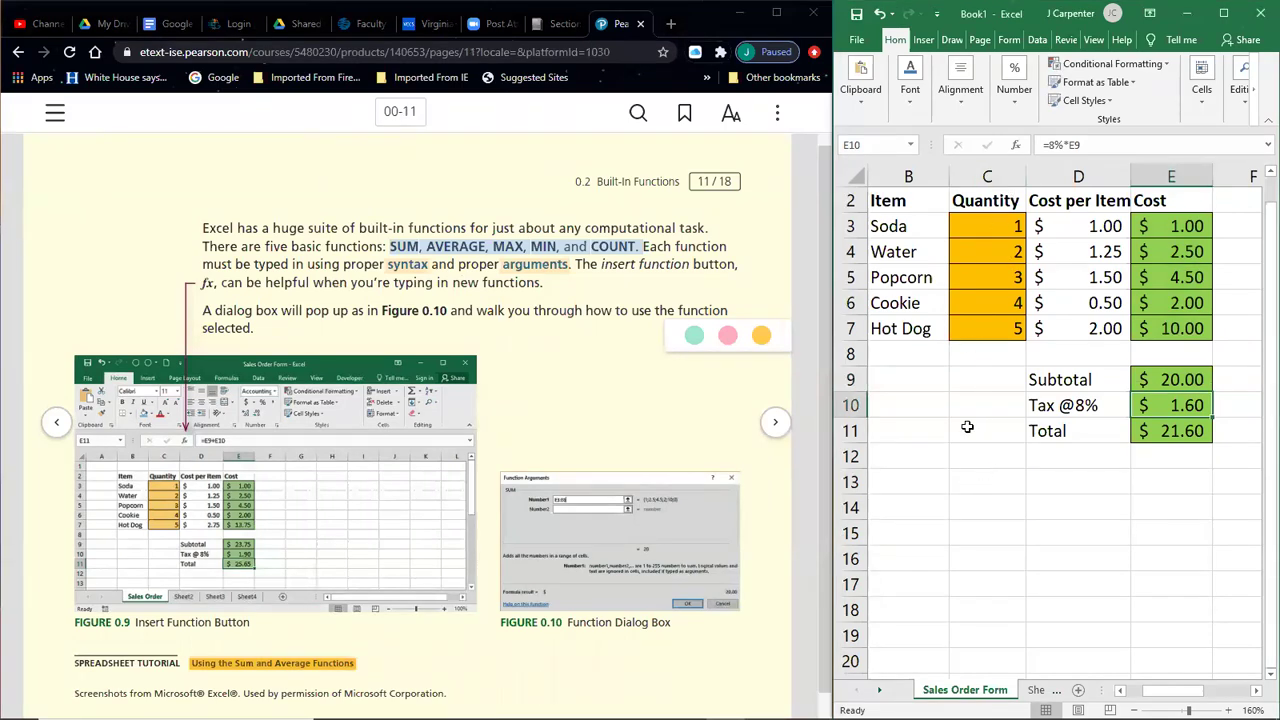
# Step: Try the formula =average(C3:C7) in cell B15 to average the quantities, and clear the cell
pyautogui.click(909, 524)
pyautogui.write('=')
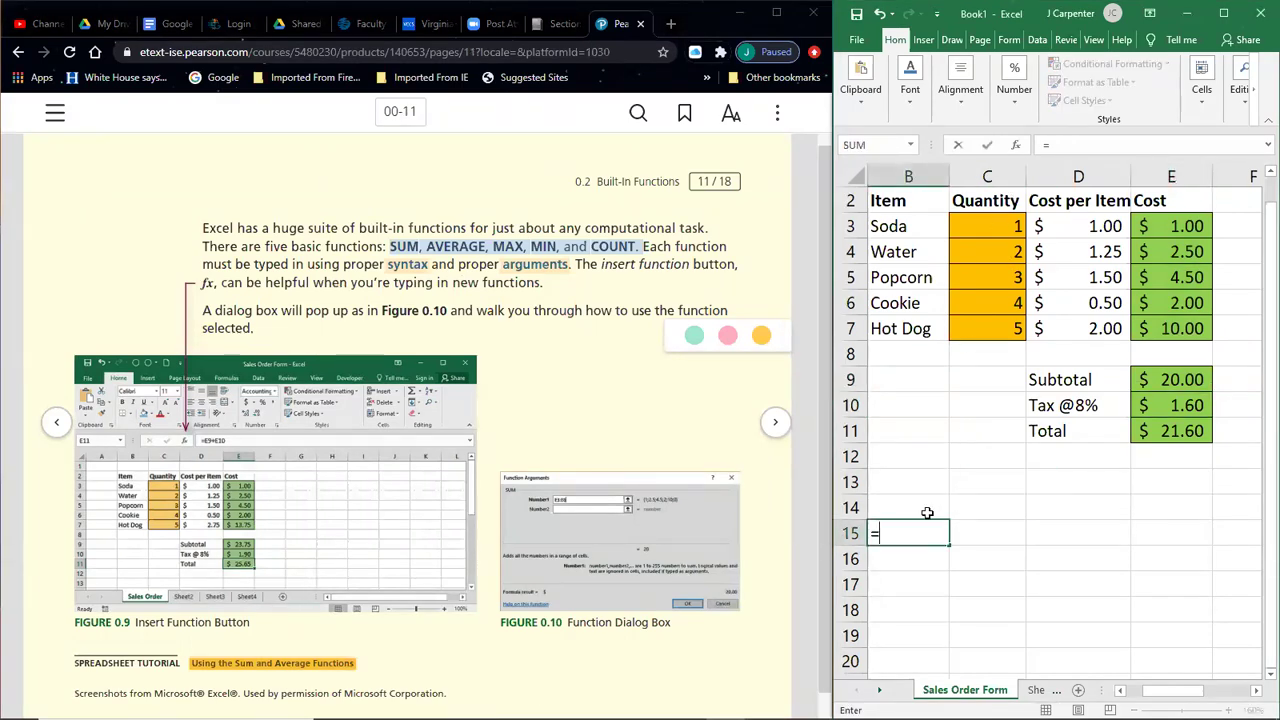
pyautogui.write('average(')
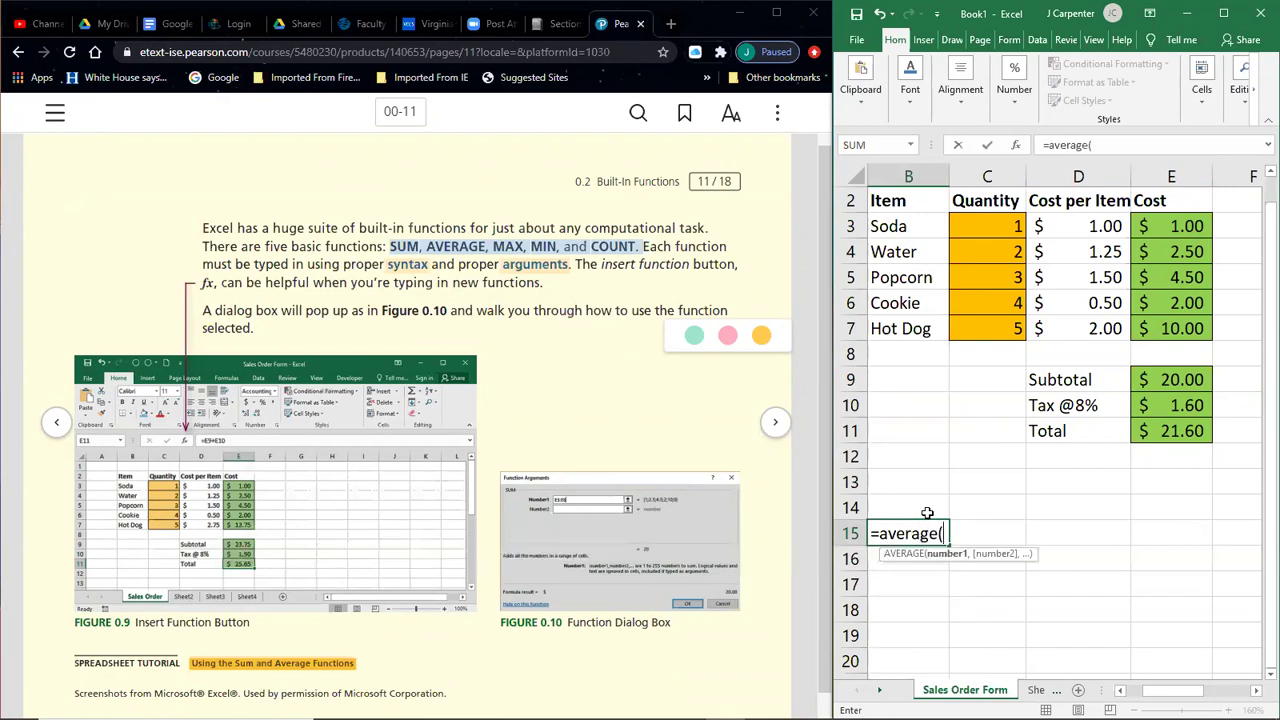
pyautogui.moveTo(1000, 232); pyautogui.dragTo(997, 334)
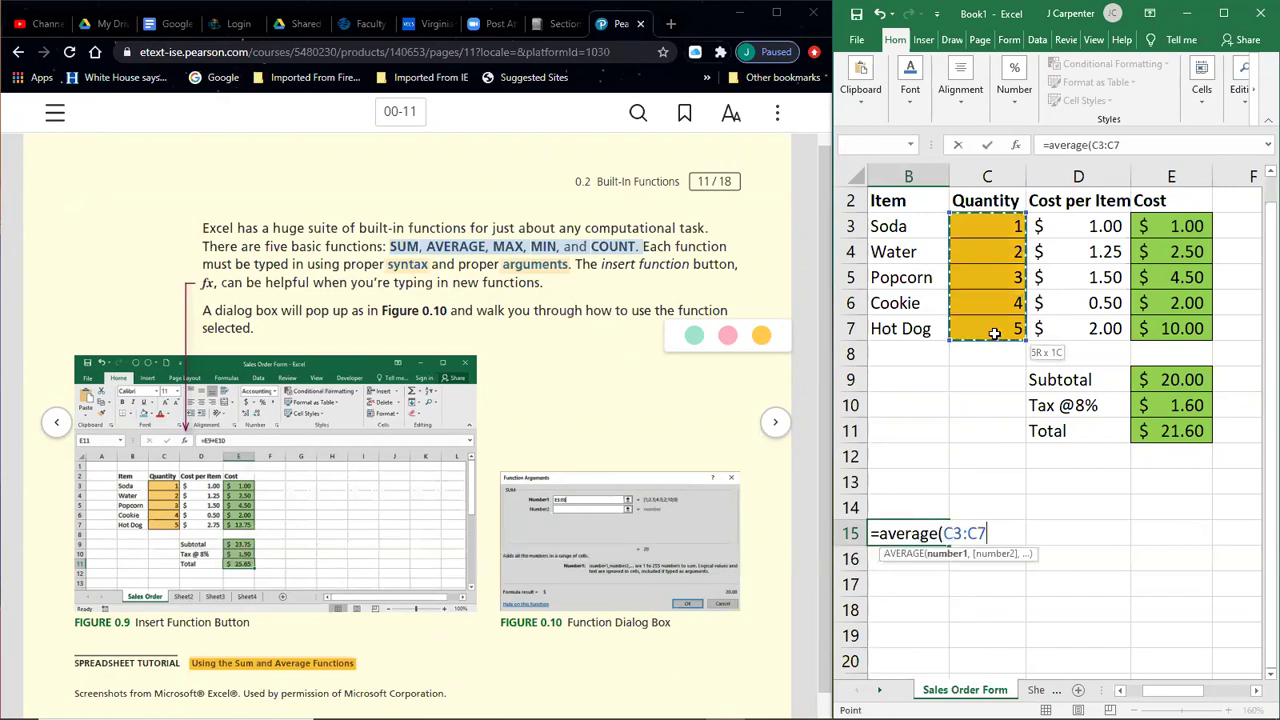
pyautogui.press('Return')
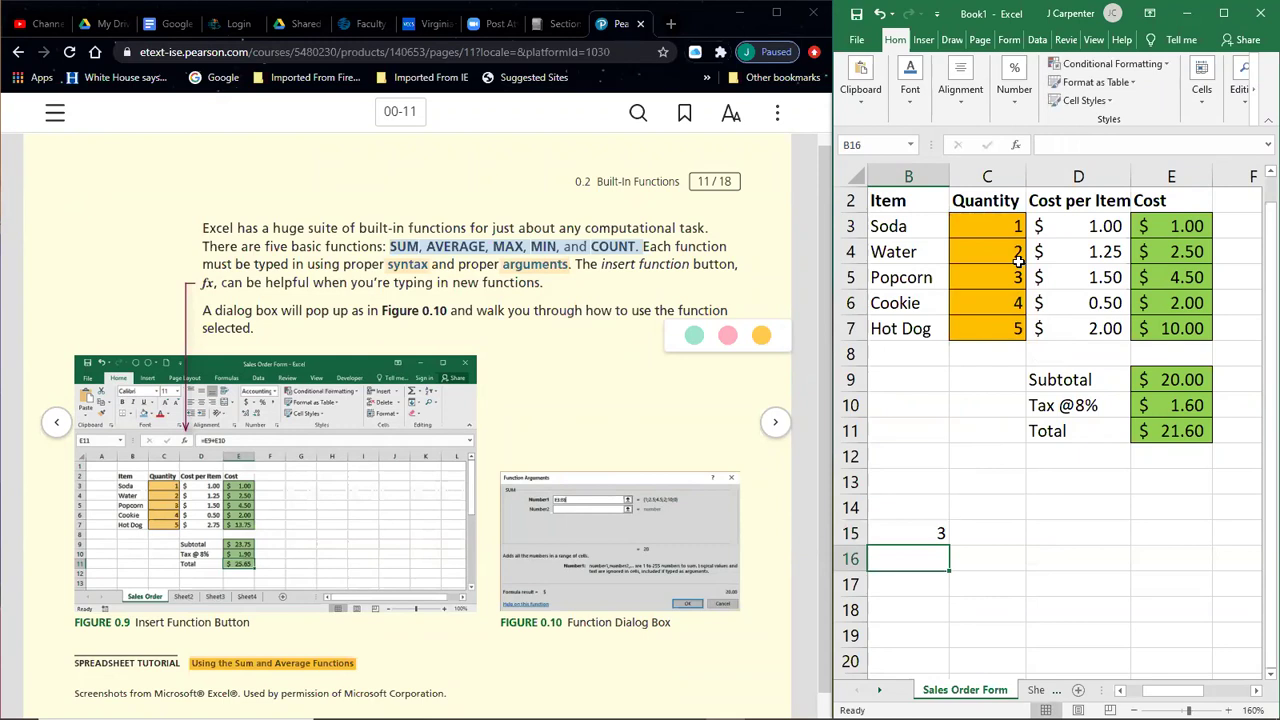
pyautogui.click(922, 535)
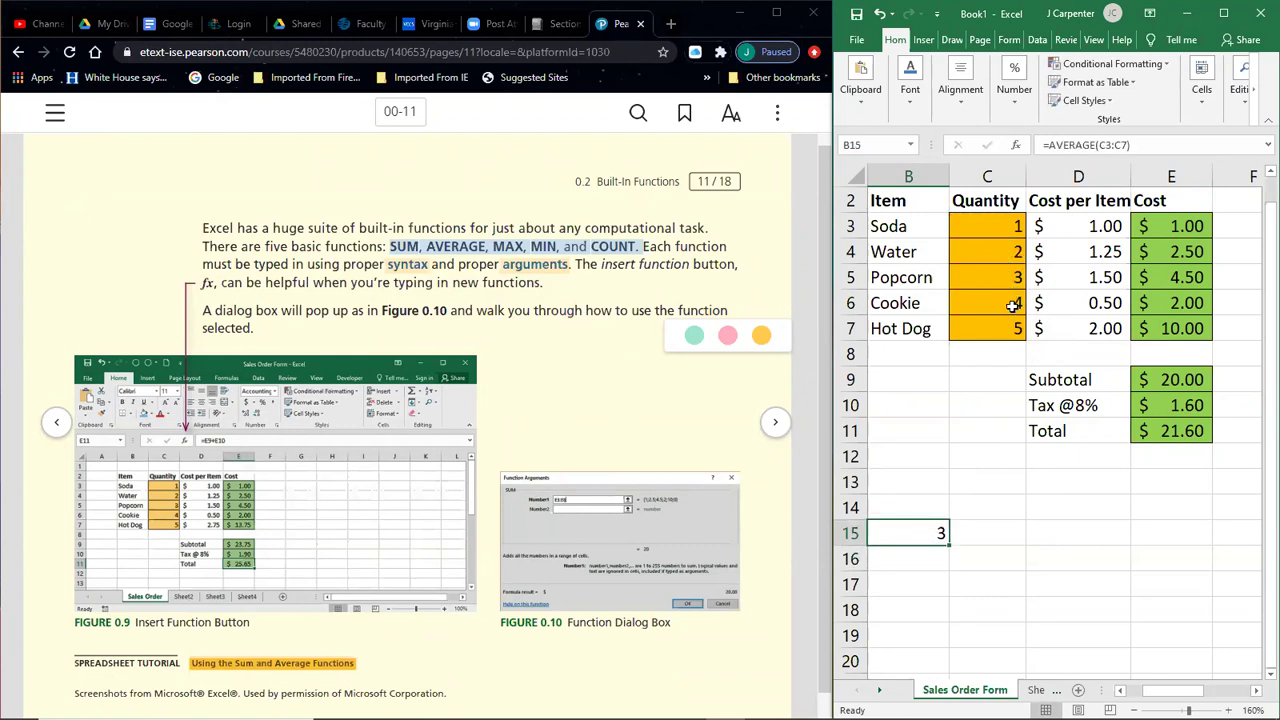
pyautogui.doubleClick(930, 533)
pyautogui.click(909, 500)
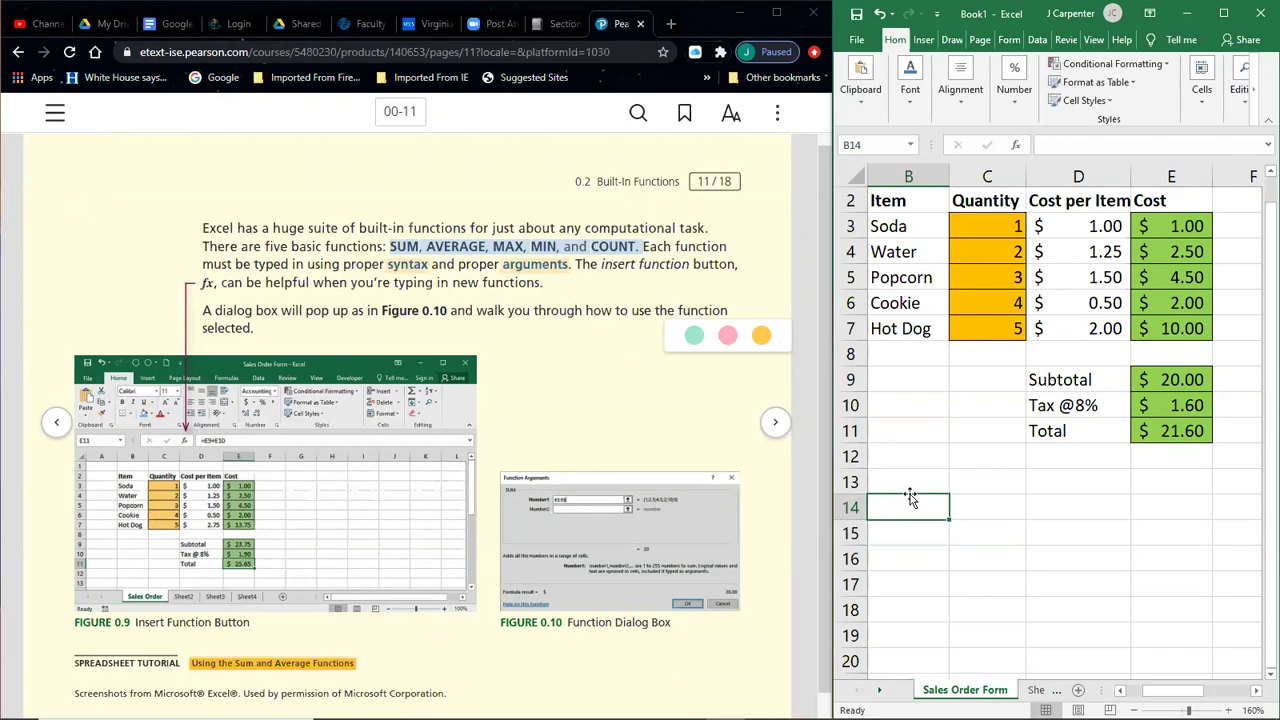
# Step: Go to e-textbook page 00-12 and examine the text and figures on naming a tax rate cell and using it in a formula
pyautogui.click(775, 423)
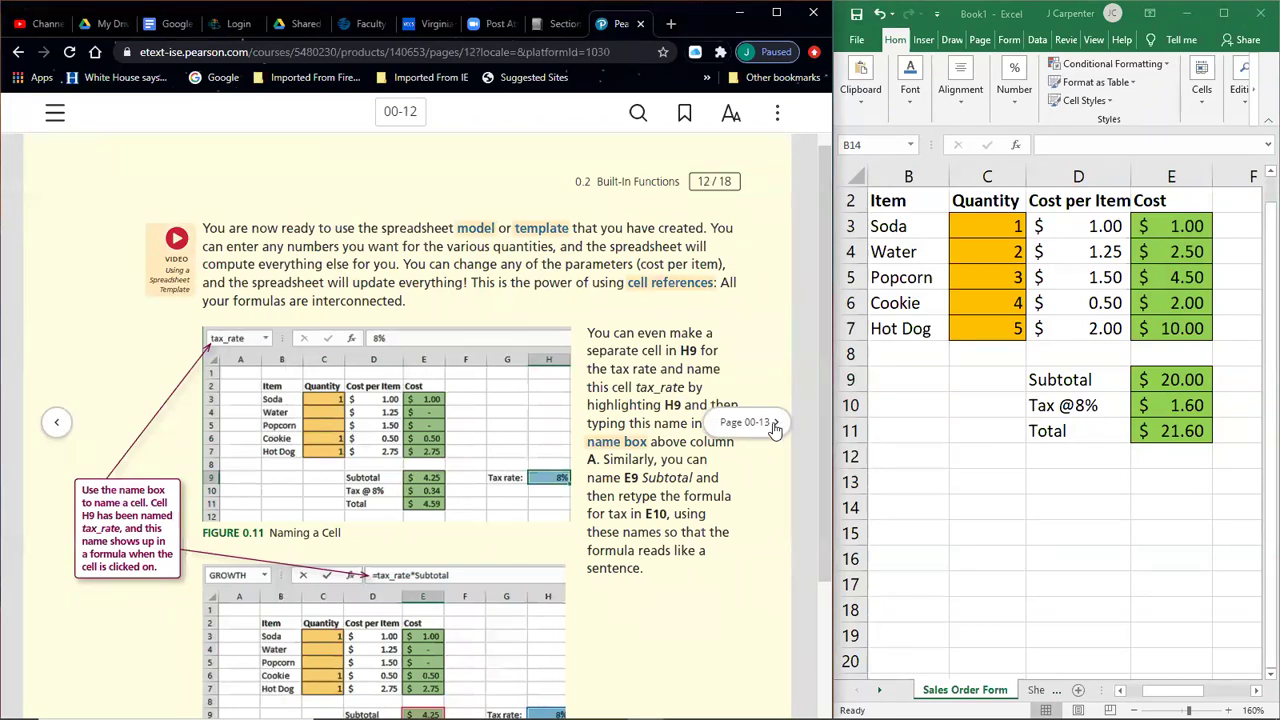
pyautogui.click(768, 432)
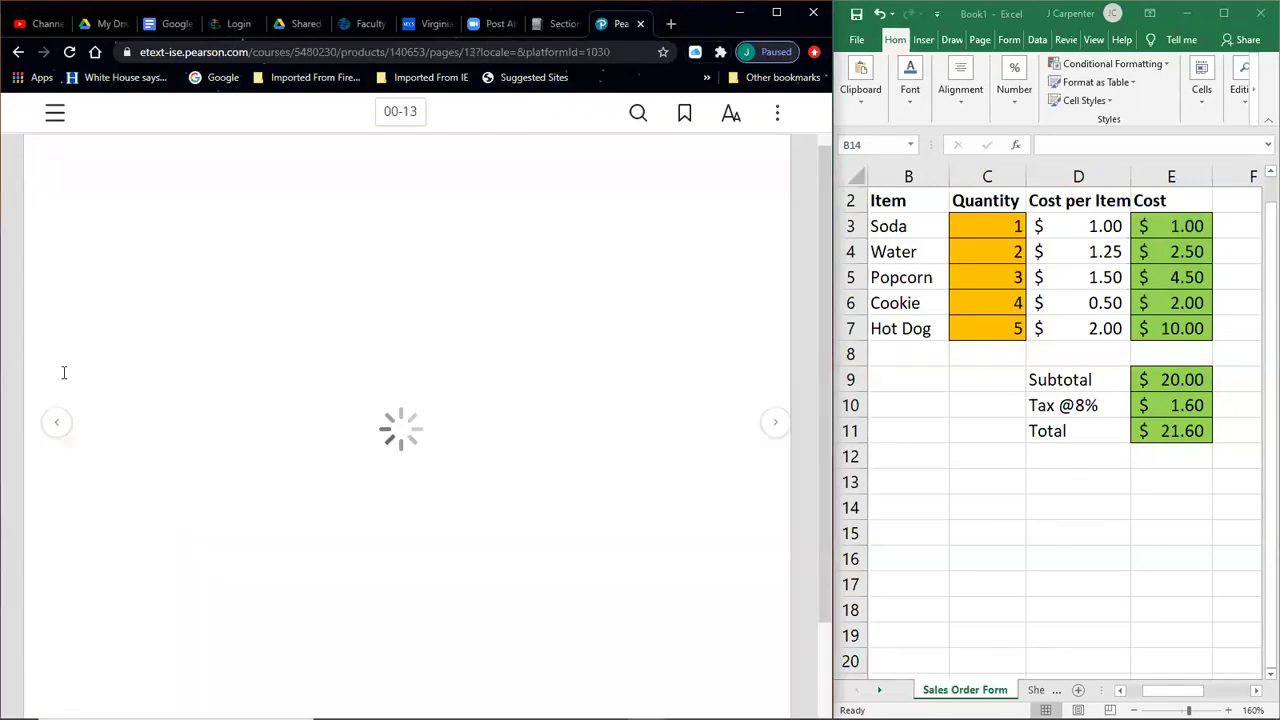
pyautogui.click(58, 427)
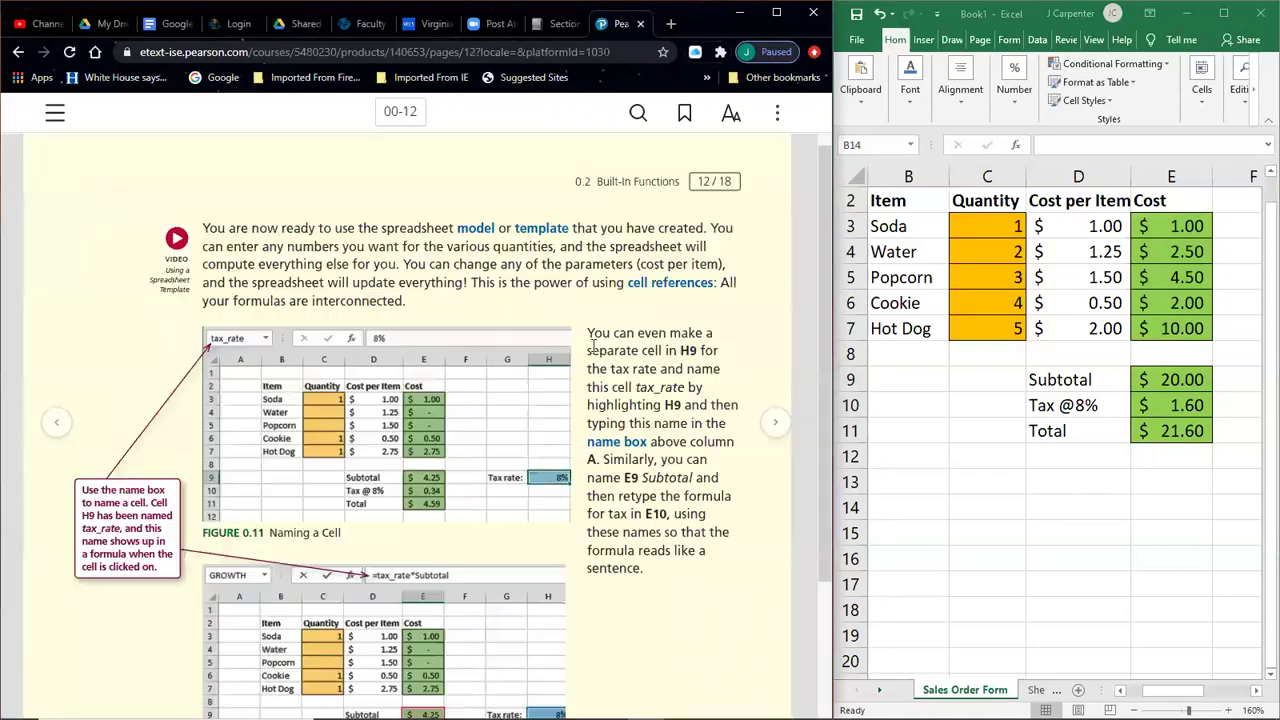
pyautogui.scroll(-1, 651, 303)
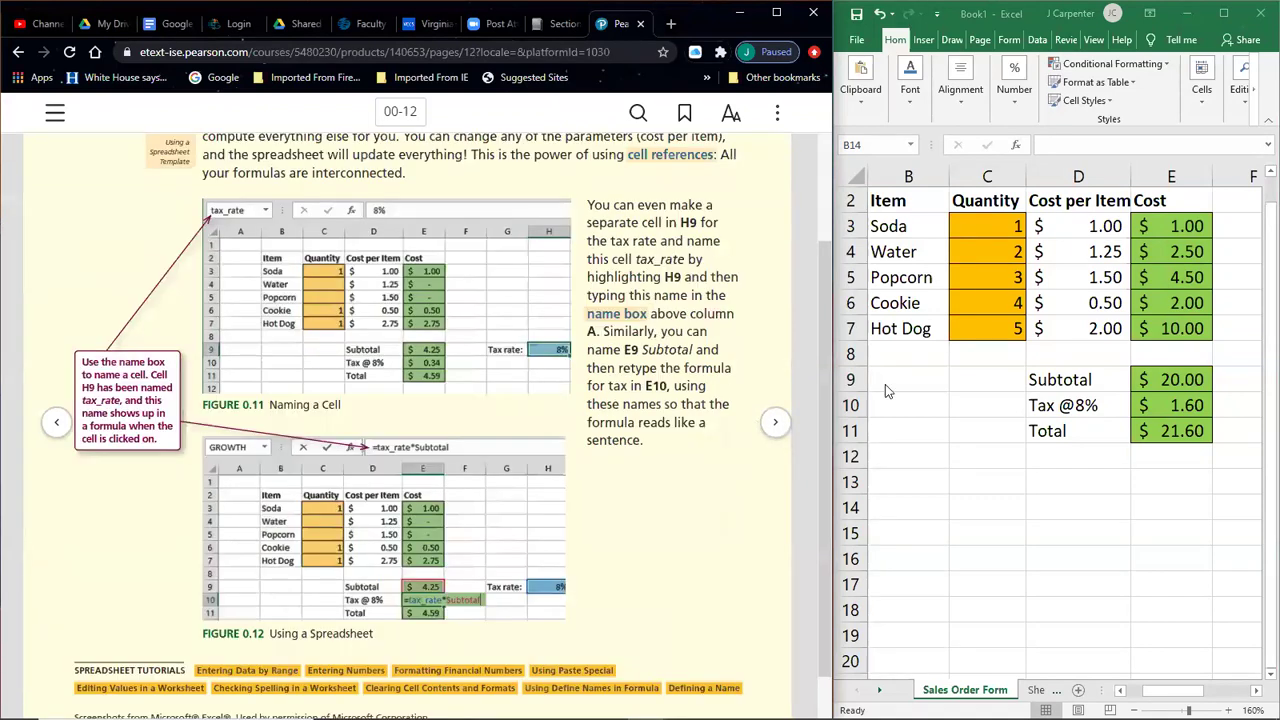
# Step: Try changing the rate in the Tax formula in cell E10 to 4%, and undo the change
pyautogui.click(1068, 398)
pyautogui.click(1068, 400)
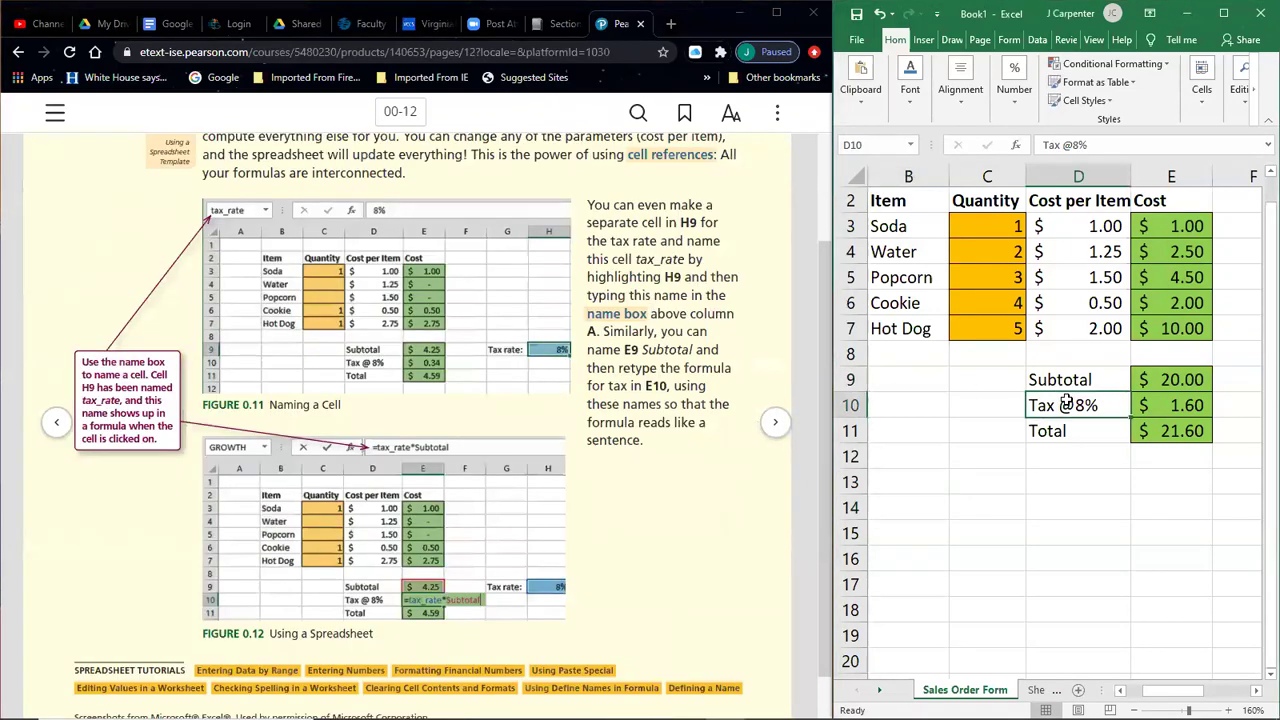
pyautogui.click(1184, 409)
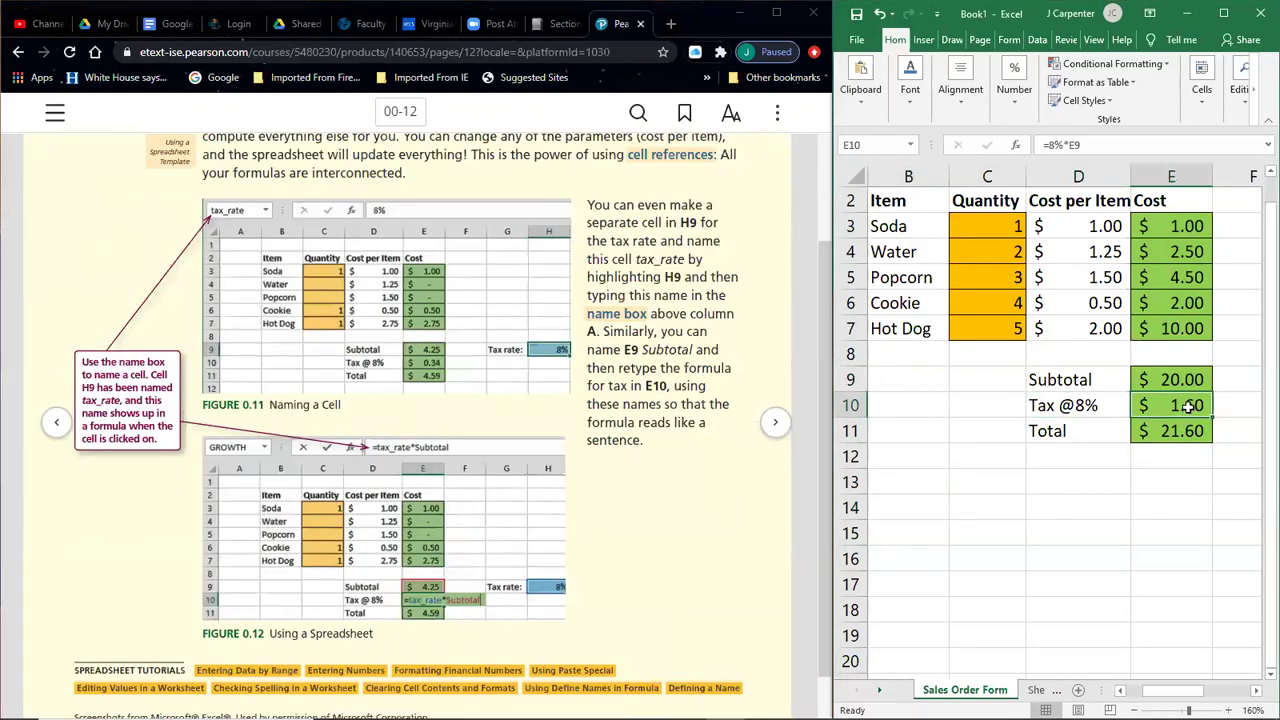
pyautogui.doubleClick(1166, 403)
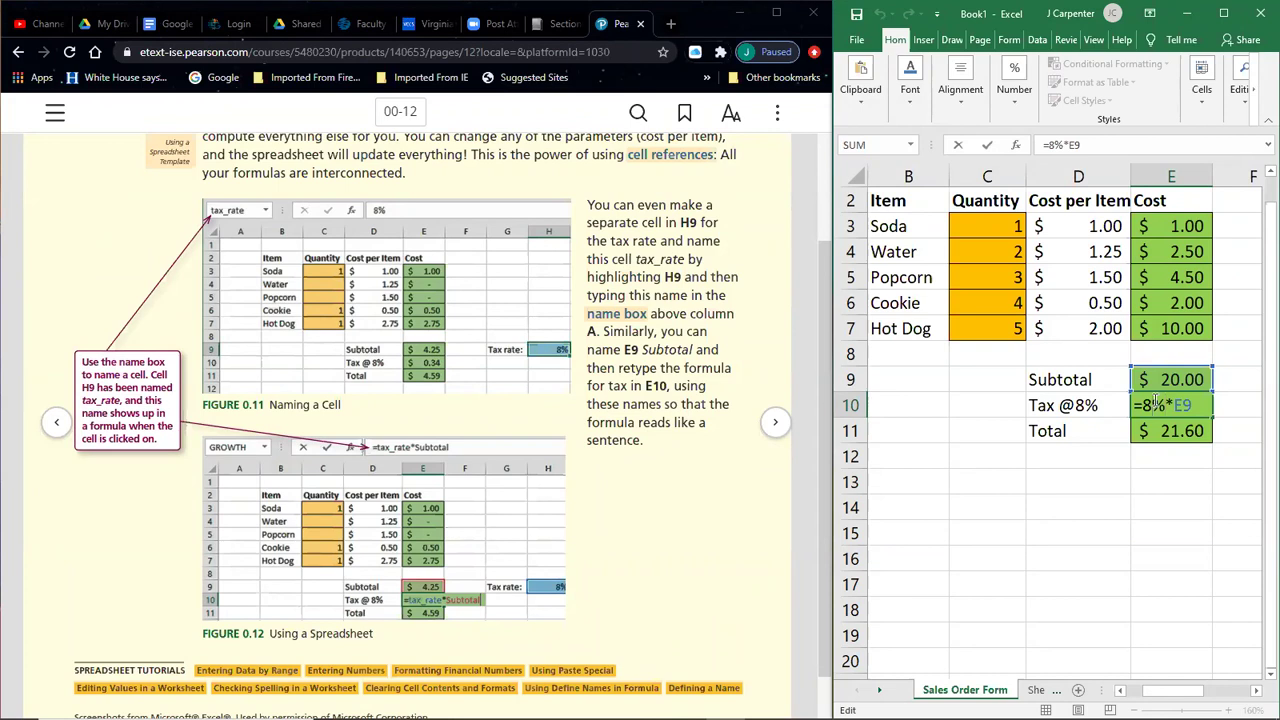
pyautogui.write('4')
pyautogui.press('Return')
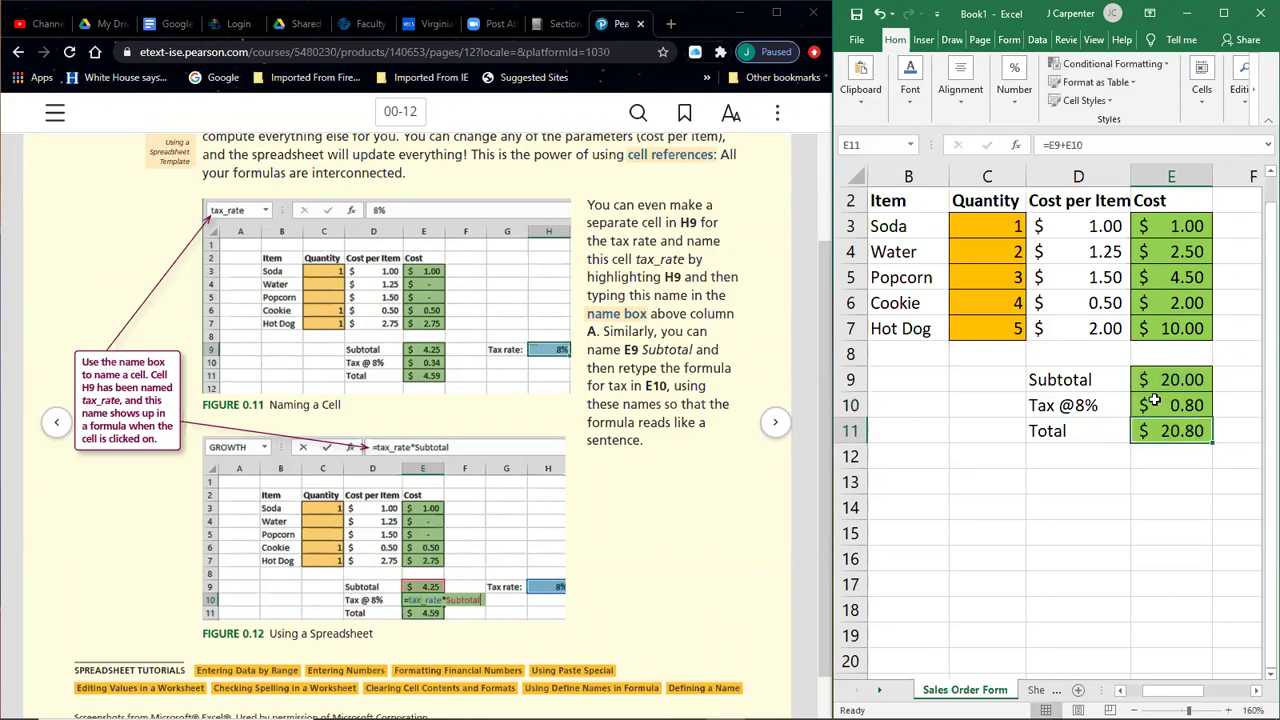
pyautogui.click(1062, 402)
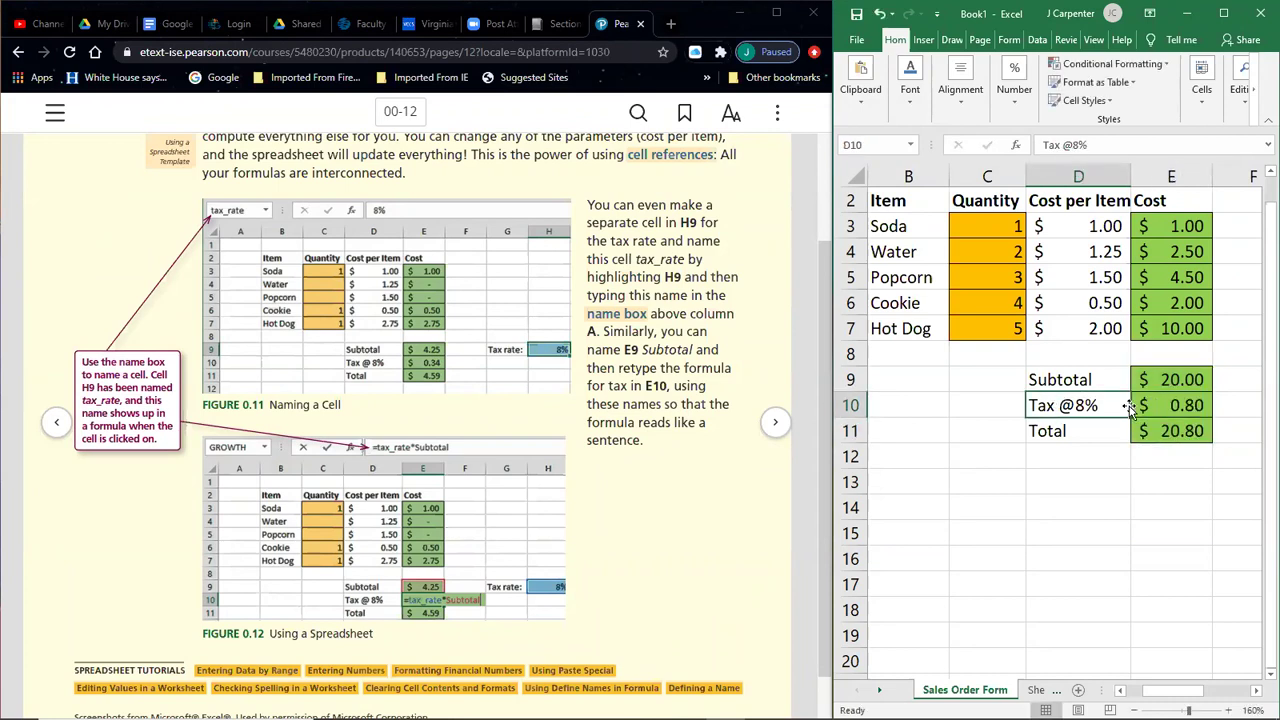
pyautogui.click(879, 13)
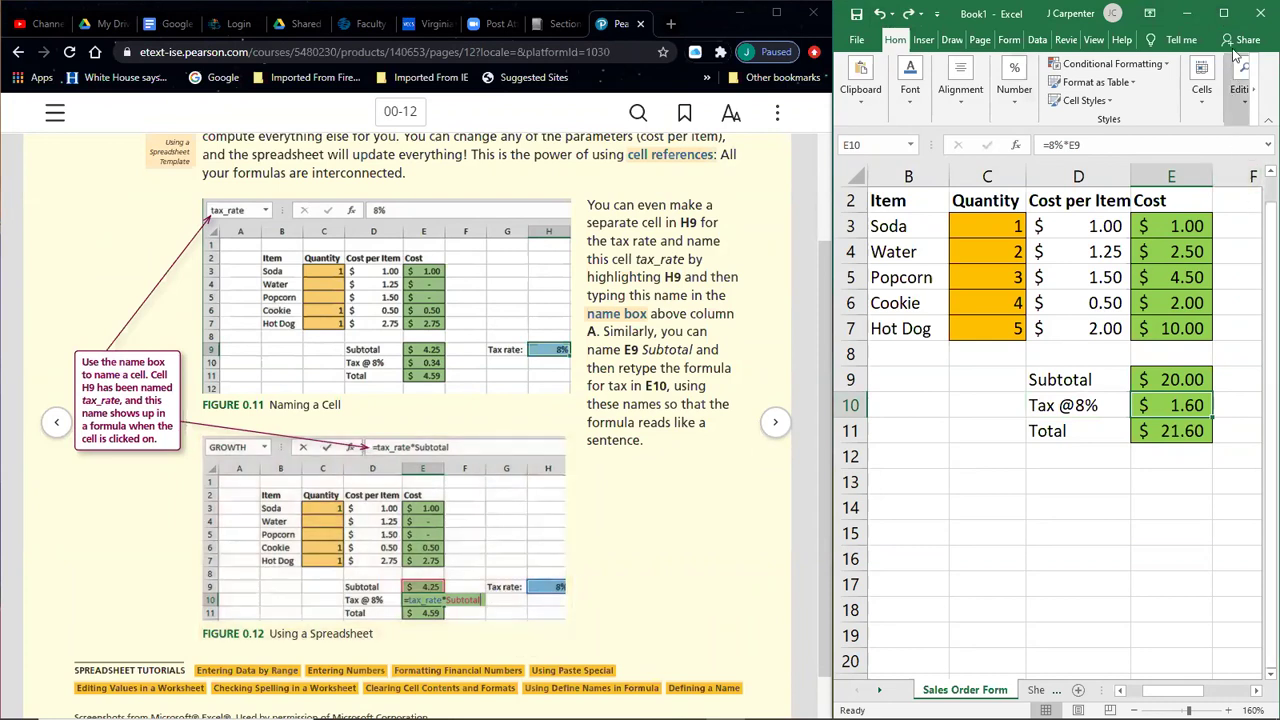
# Step: Maximize the spreadsheet window and add the label Tax Rate in cell G9 with 5% in cell H9
pyautogui.click(1223, 13)
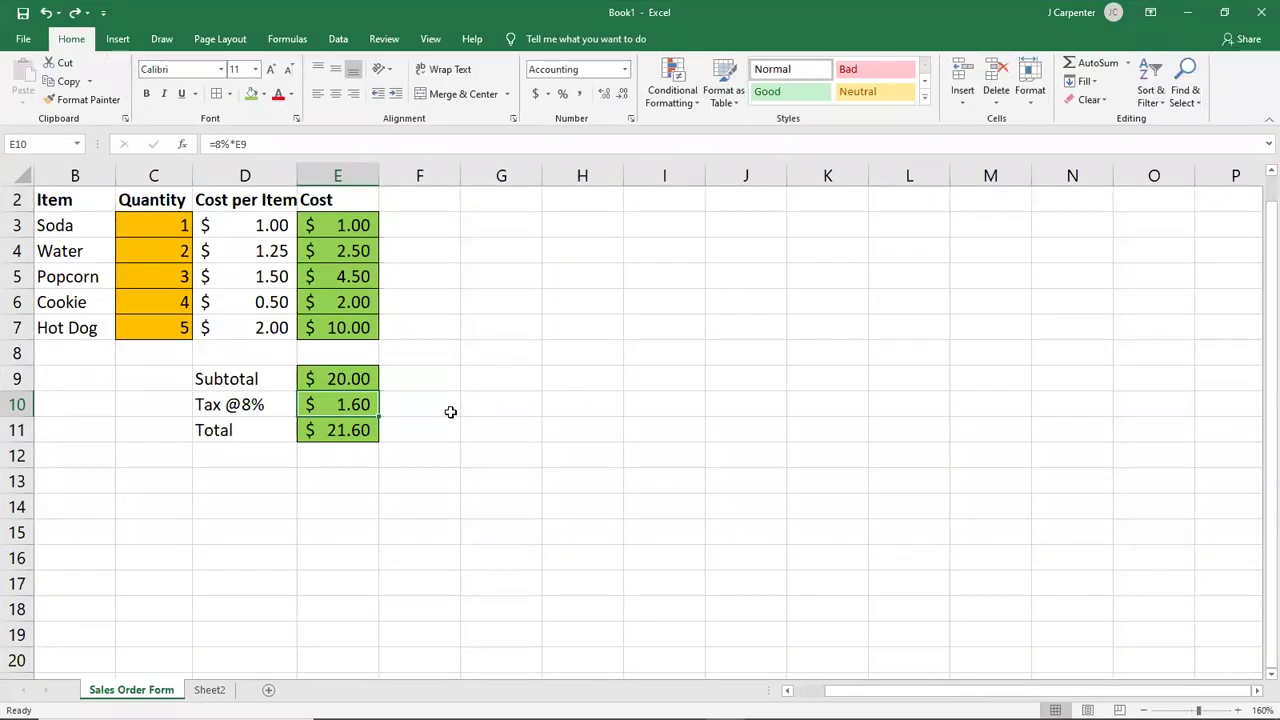
pyautogui.click(527, 368)
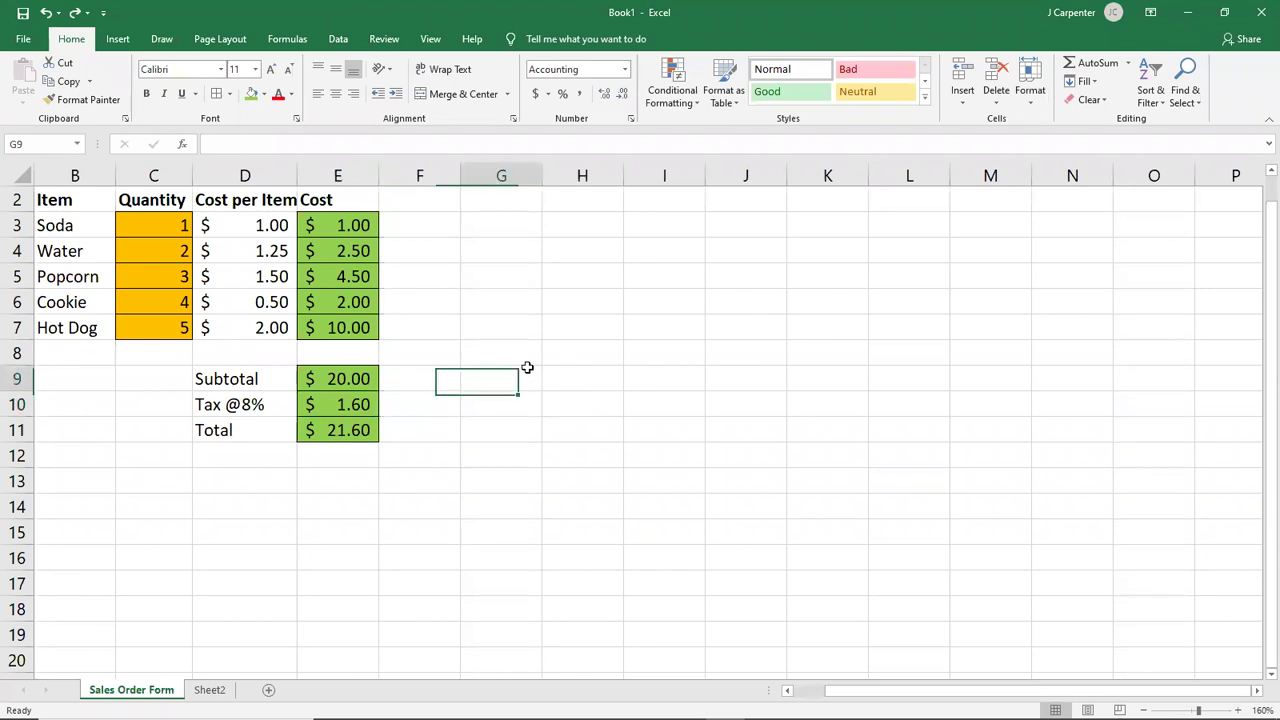
pyautogui.write('Tax Rate')
pyautogui.press('Tab')
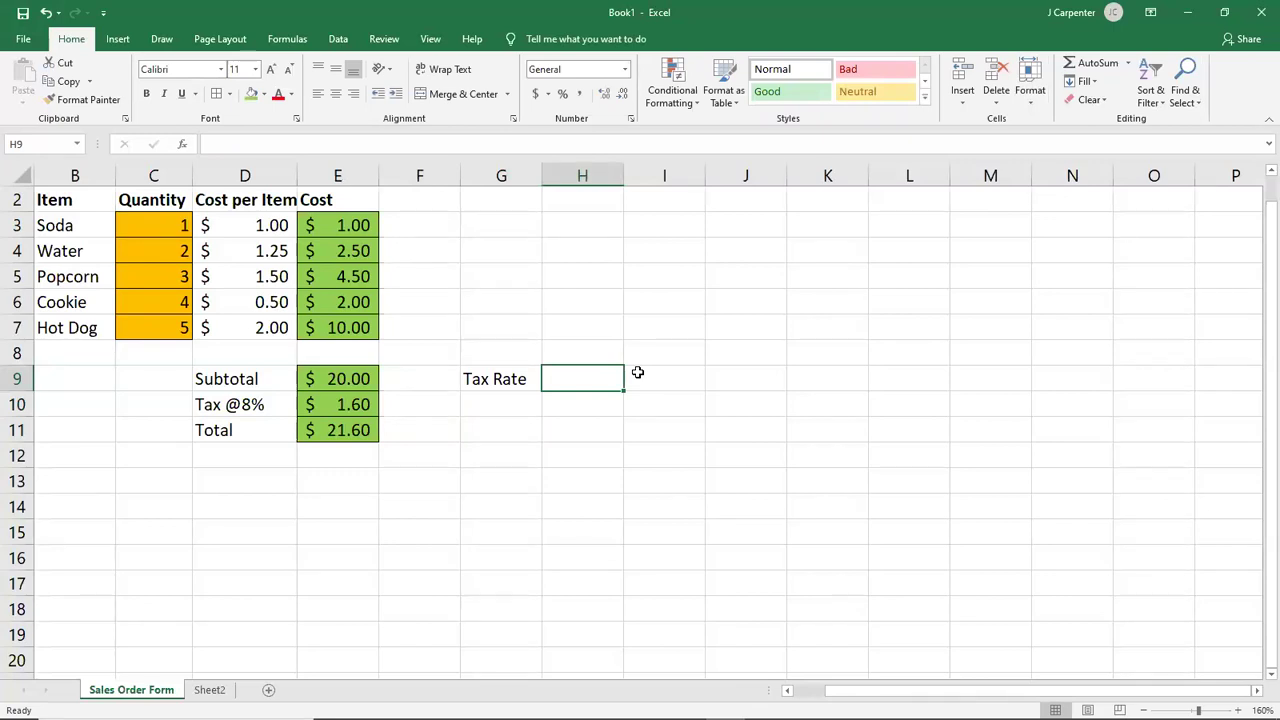
pyautogui.write('5%')
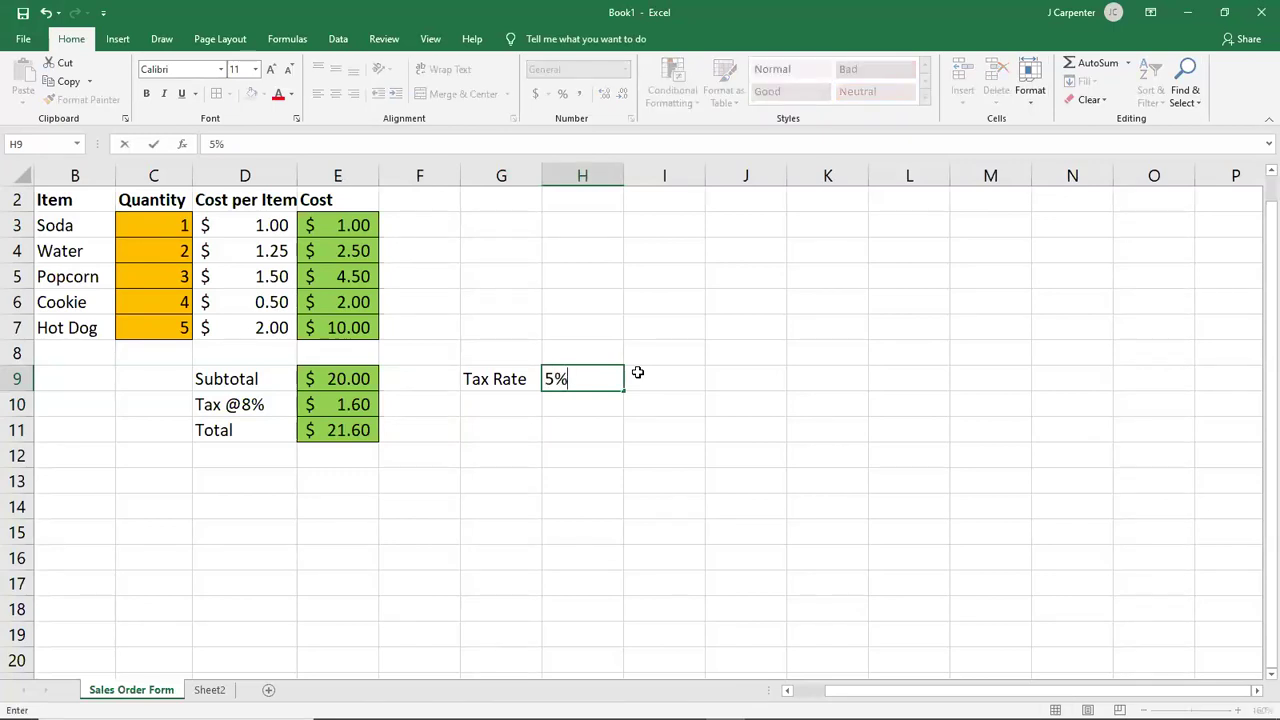
pyautogui.press('Return')
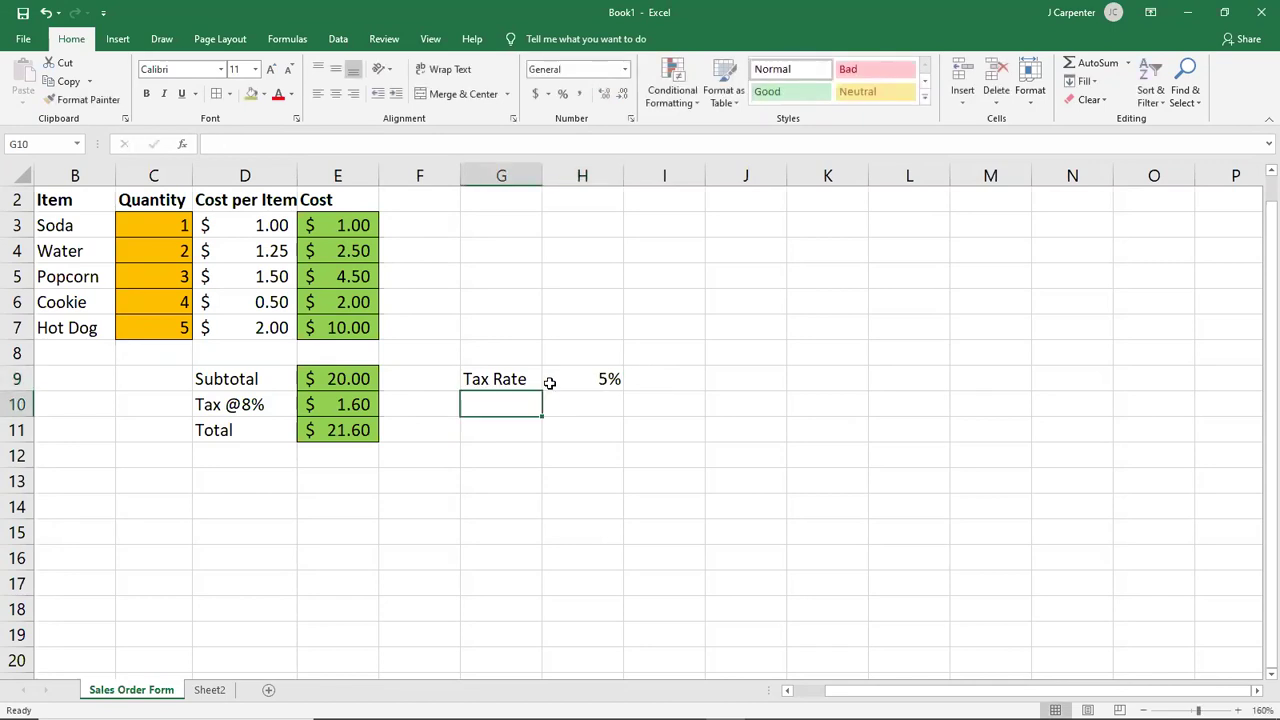
# Step: Replace the tax label in cell D10 with Sales Tax
pyautogui.click(236, 412)
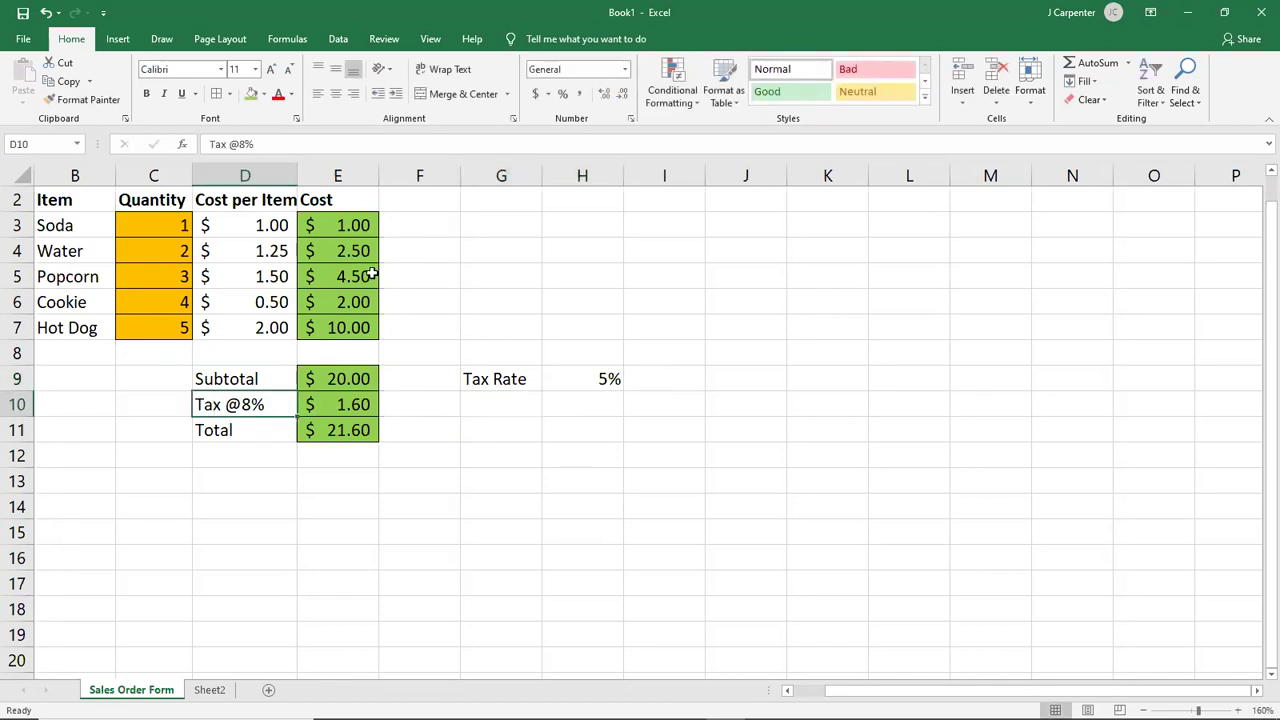
pyautogui.click(278, 148)
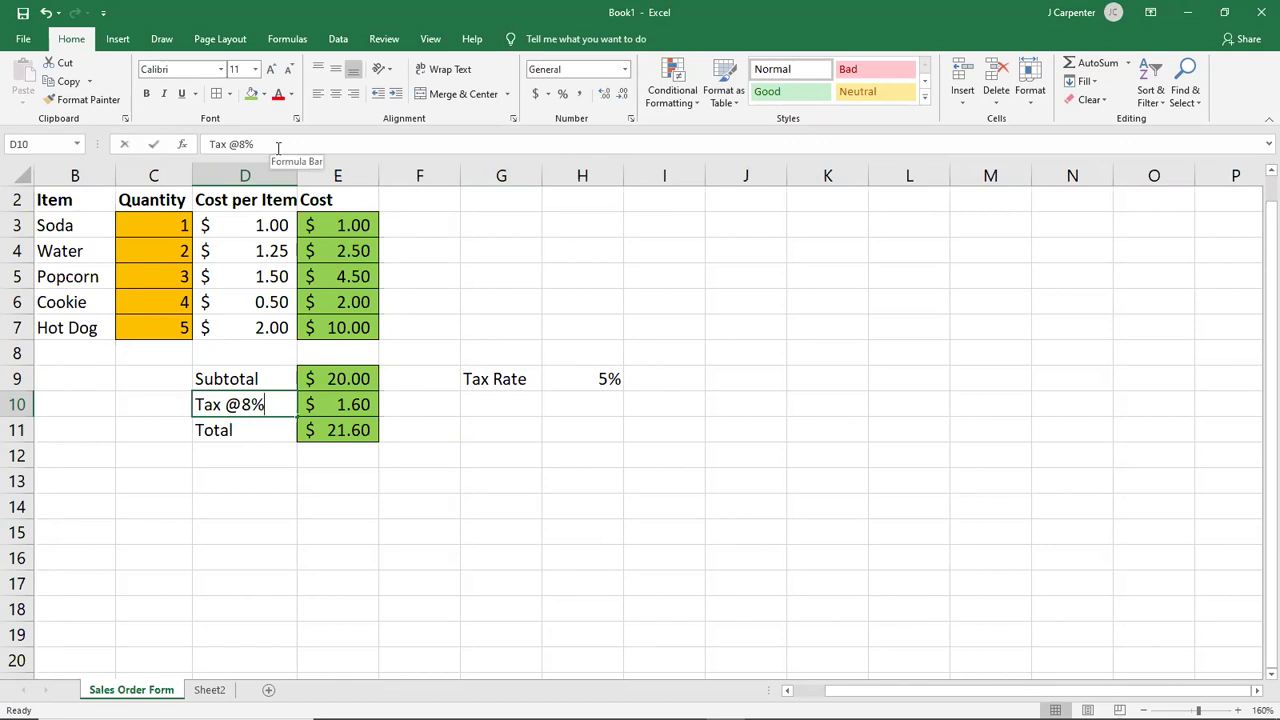
pyautogui.press('BackSpace')
pyautogui.press('BackSpace')
pyautogui.press('BackSpace')
pyautogui.press('BackSpace')
pyautogui.press('BackSpace')
pyautogui.press('BackSpace')
pyautogui.press('BackSpace')
pyautogui.write('Tax')
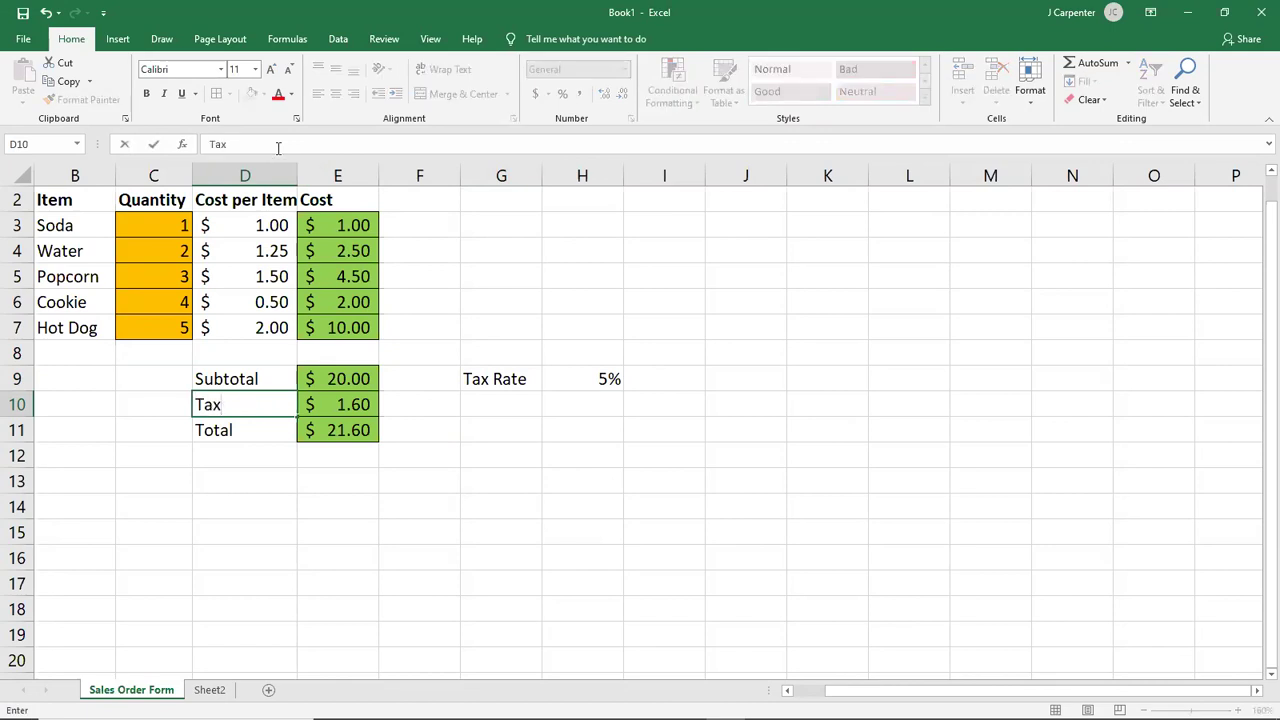
pyautogui.press('BackSpace')
pyautogui.press('BackSpace')
pyautogui.press('BackSpace')
pyautogui.write('Sales Tax')
pyautogui.press('Return')
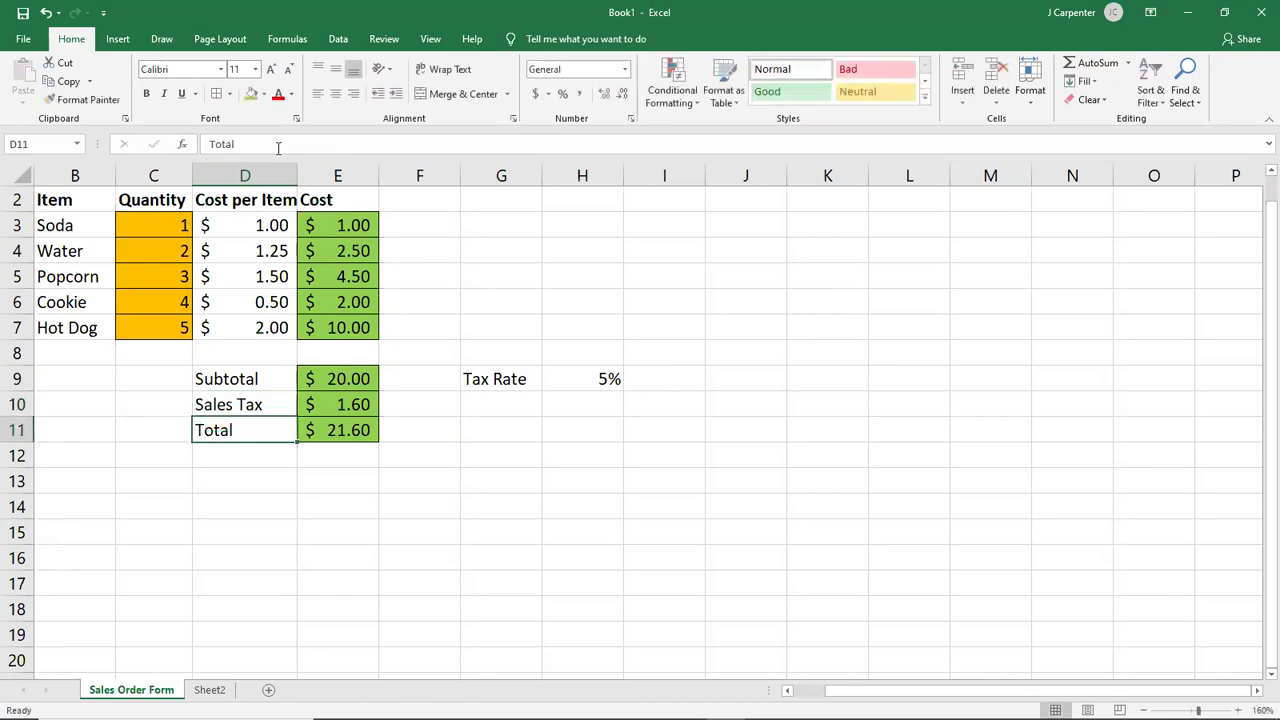
# Step: Replace the Sales Tax formula in cell E10 with =H9*E9, multiplying the Tax Rate cell by the Subtotal
pyautogui.click(340, 404)
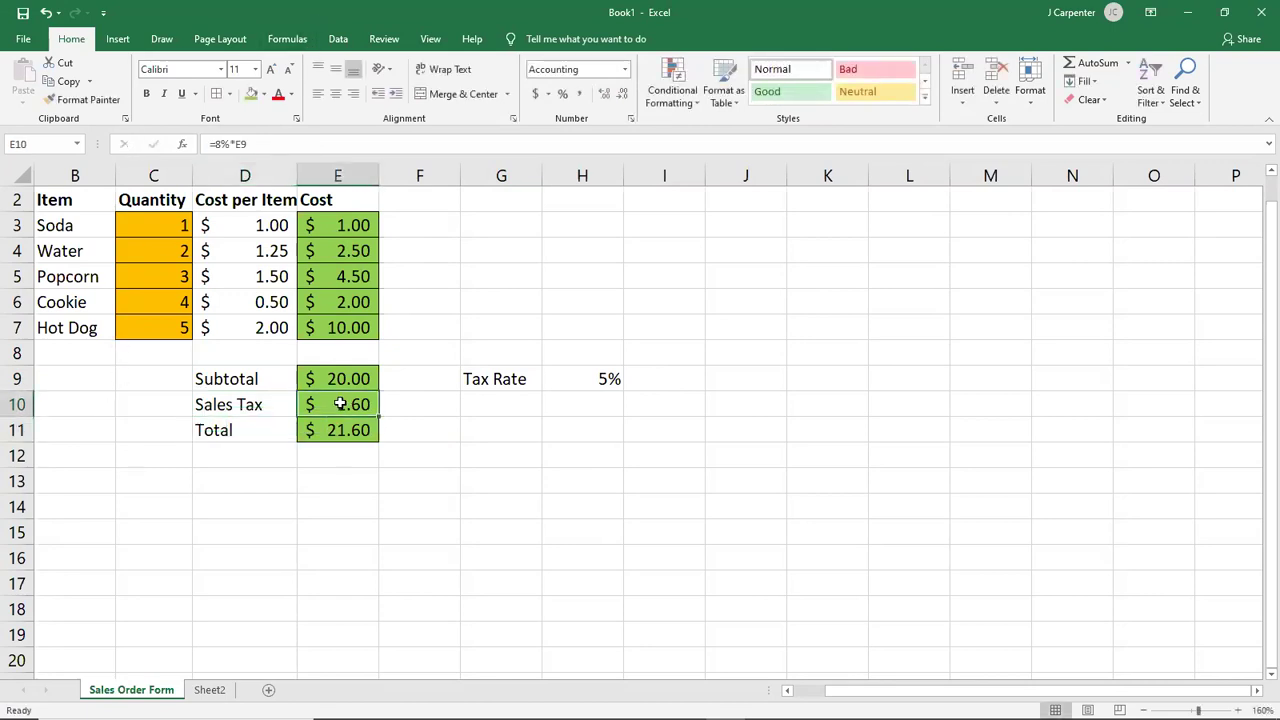
pyautogui.click(551, 389)
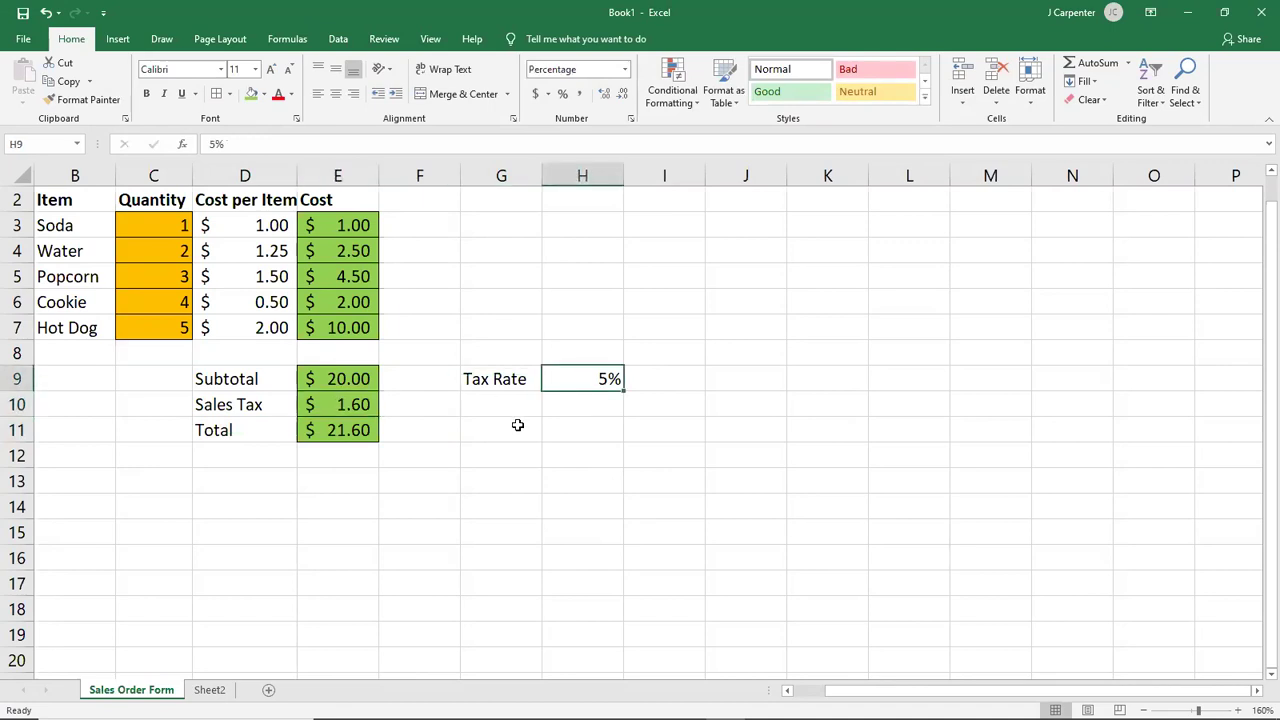
pyautogui.click(340, 404)
pyautogui.write('=8%*')
pyautogui.click(374, 388)
pyautogui.press('Left')
pyautogui.press('Left')
pyautogui.press('Left')
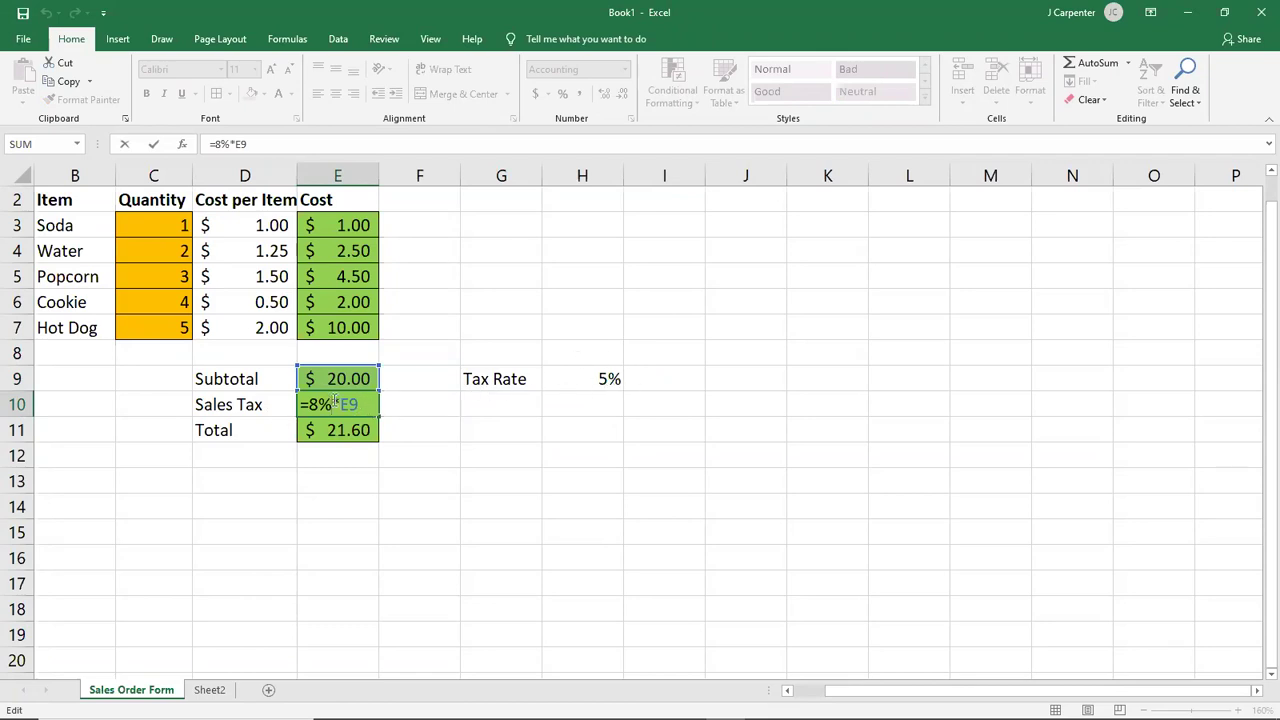
pyautogui.moveTo(370, 408); pyautogui.dragTo(319, 403)
pyautogui.press('BackSpace')
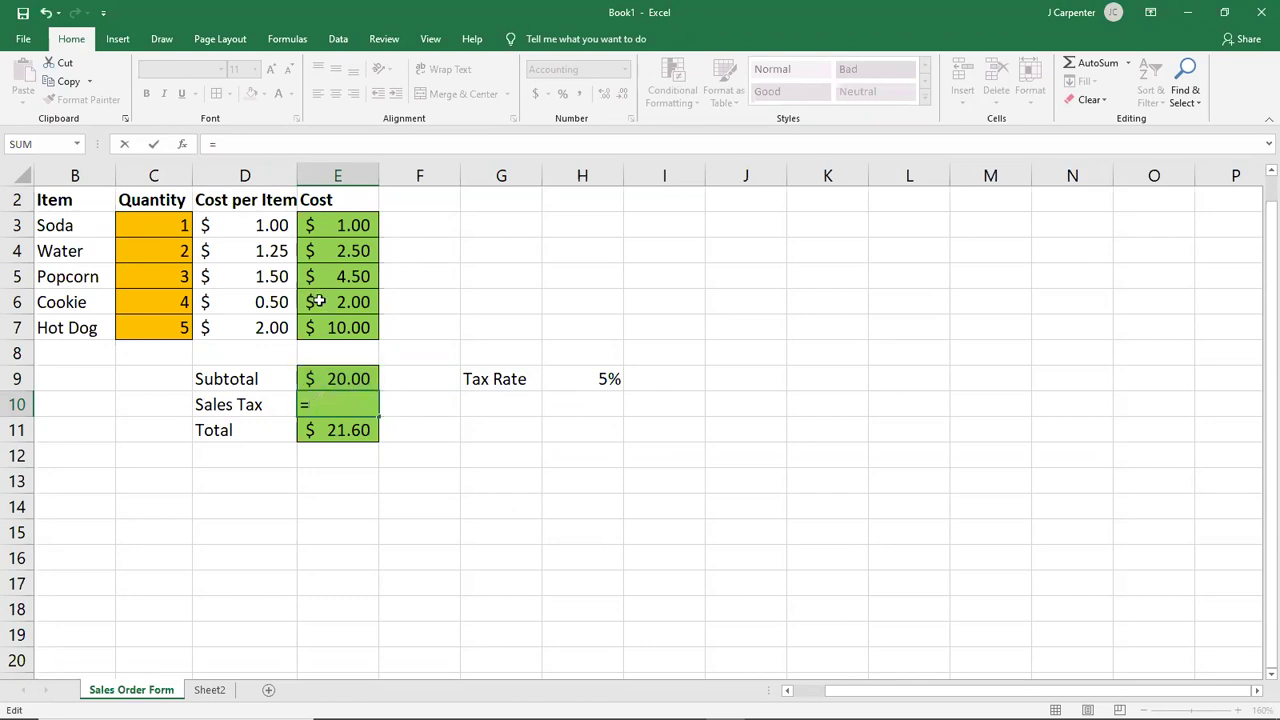
pyautogui.click(588, 379)
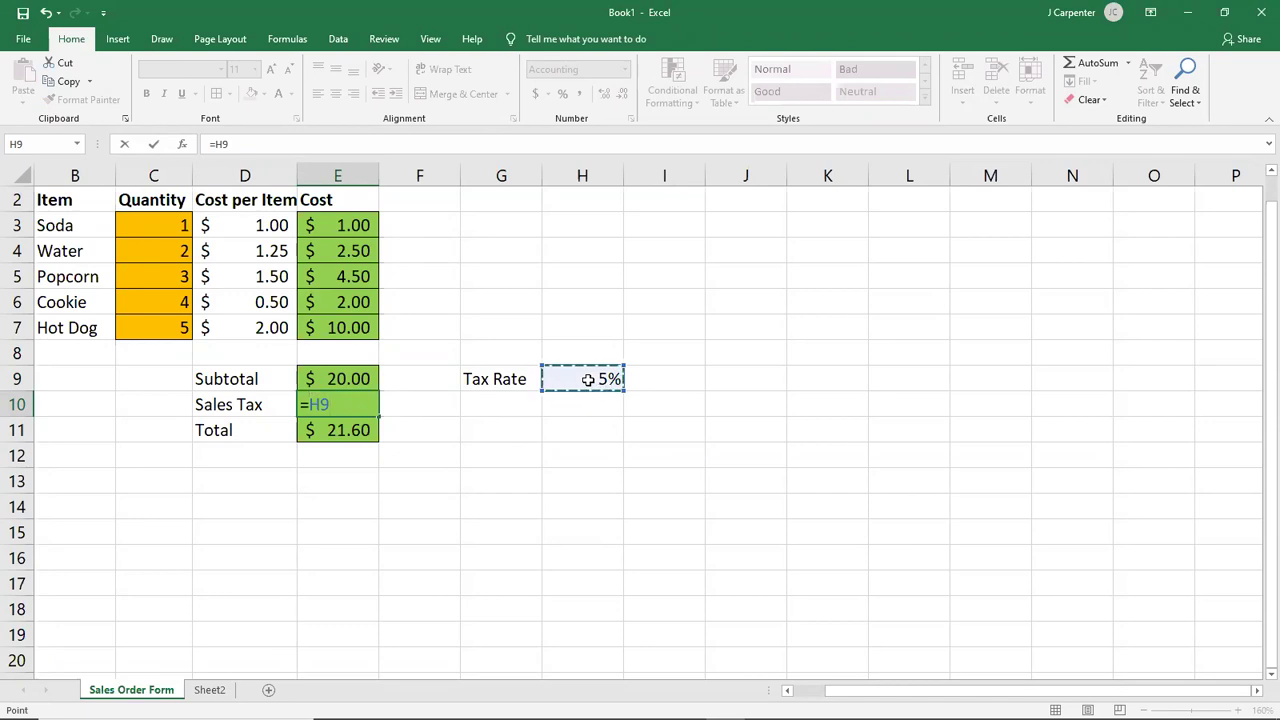
pyautogui.write('*')
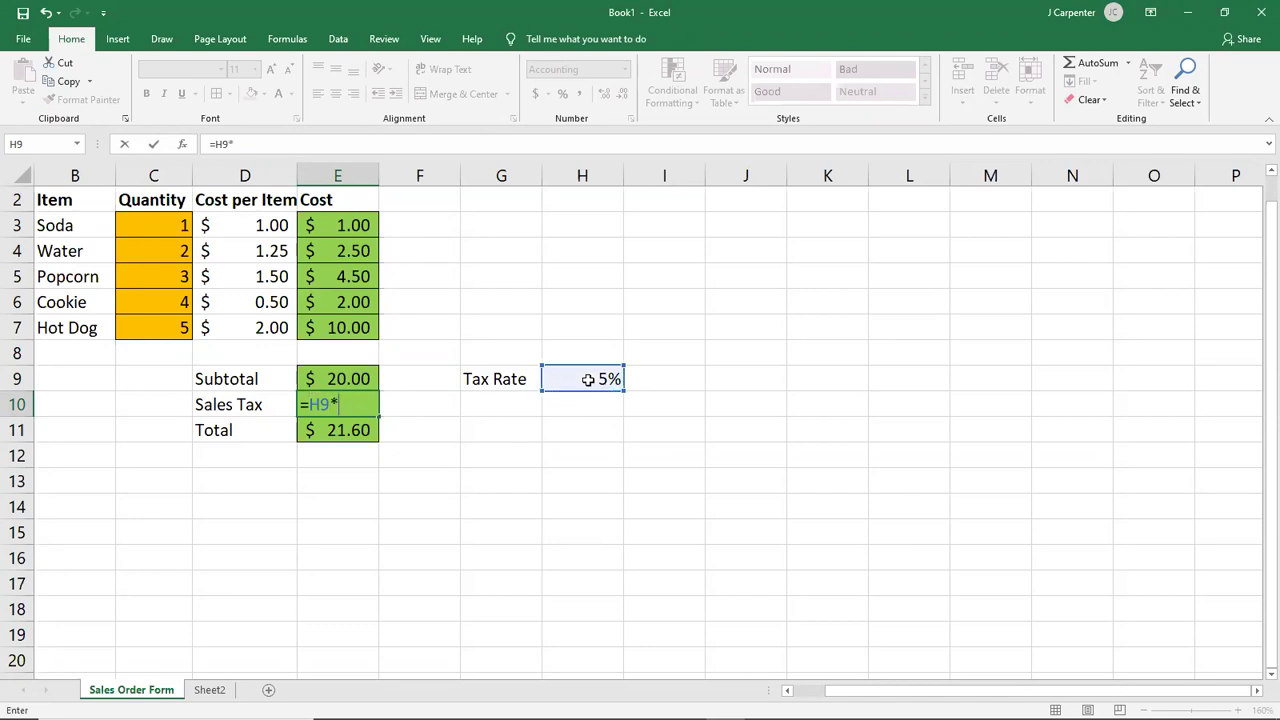
pyautogui.click(337, 379)
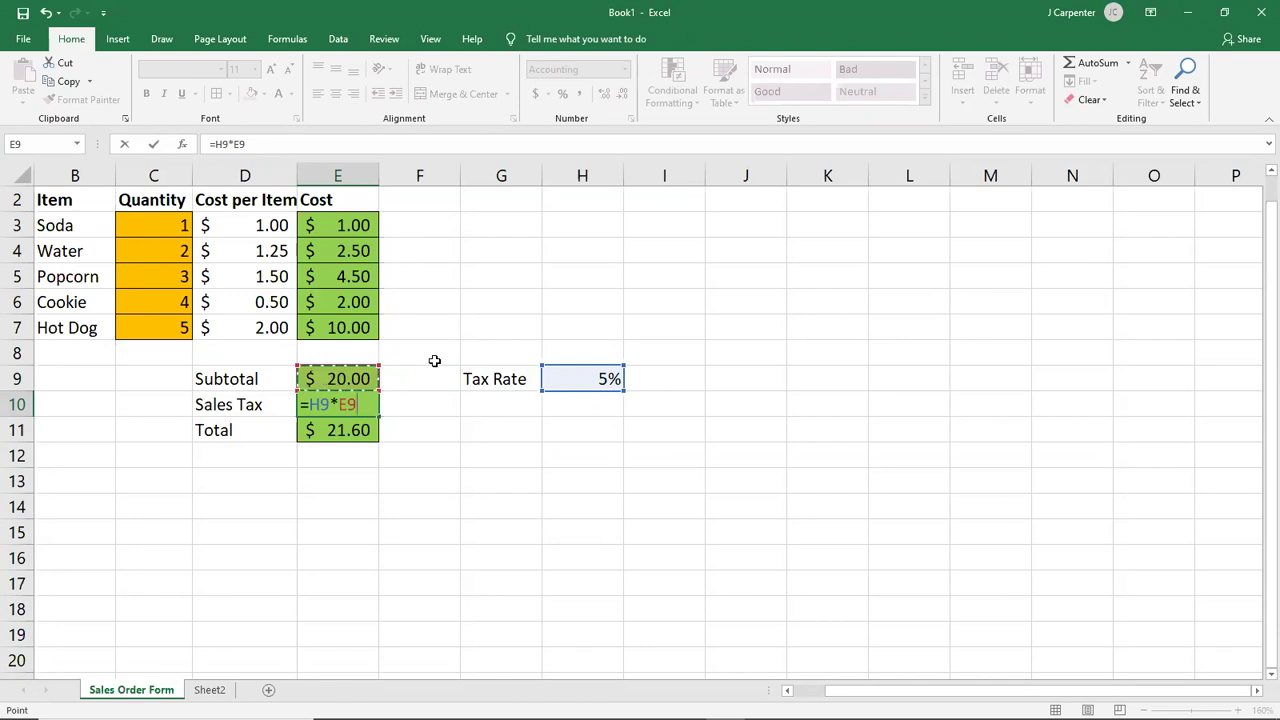
pyautogui.press('Return')
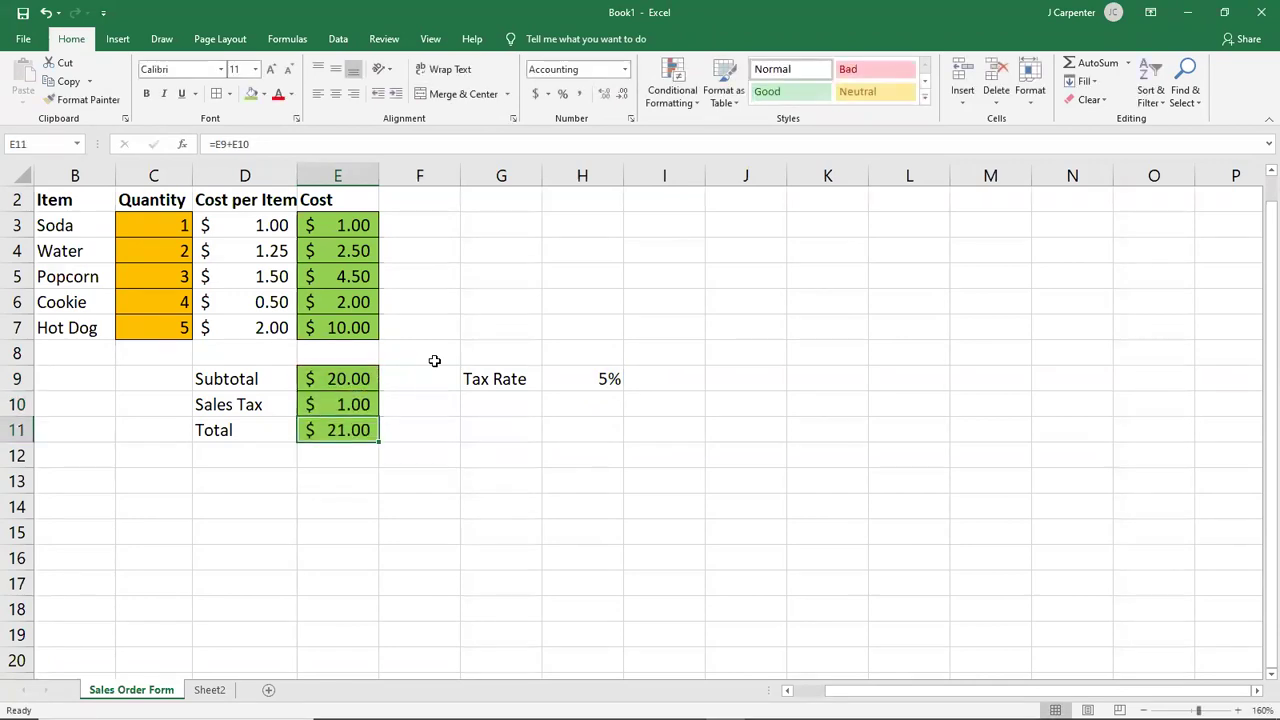
# Step: Try tax rates of 8% and 0% in the Tax Rate cell H9
pyautogui.click(584, 379)
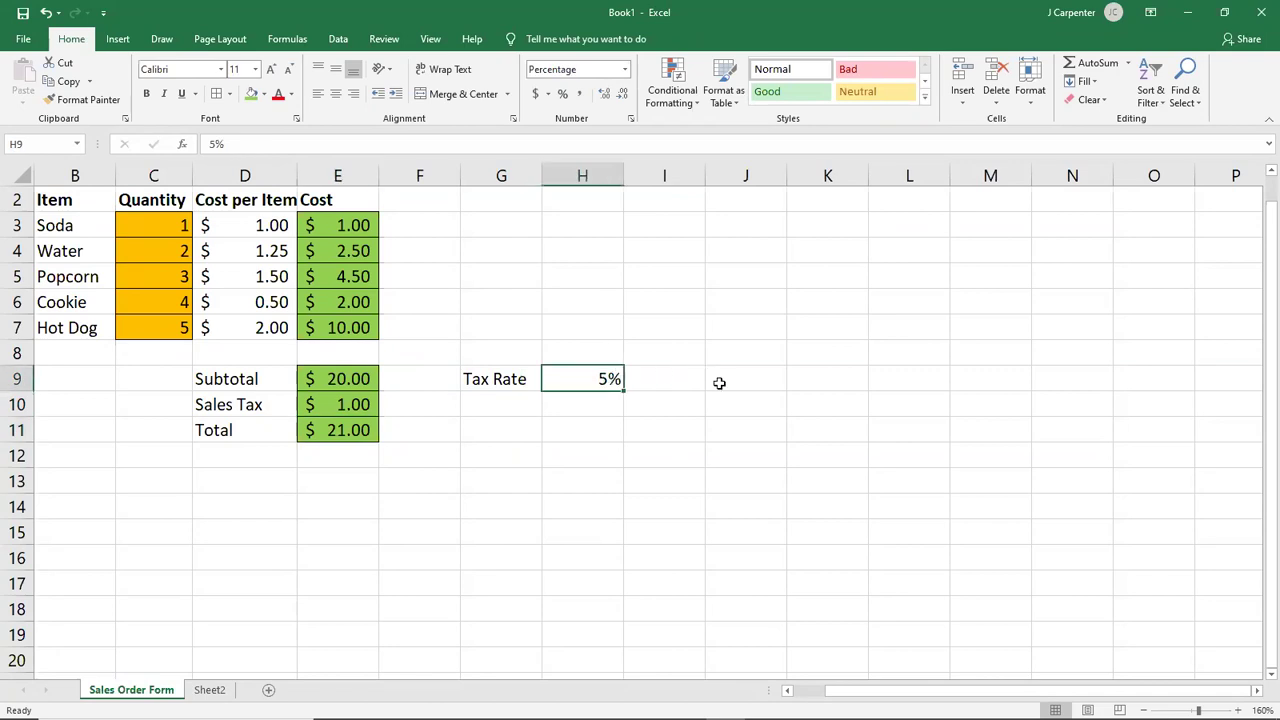
pyautogui.write('8')
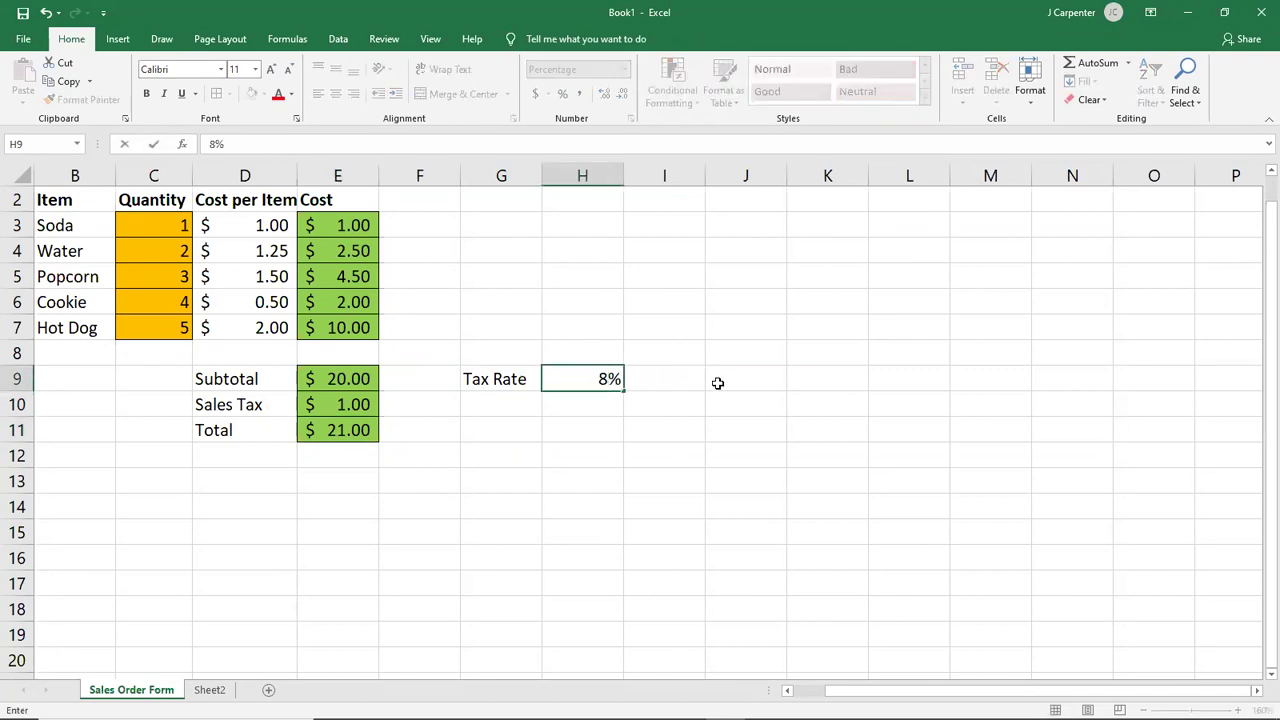
pyautogui.press('Return')
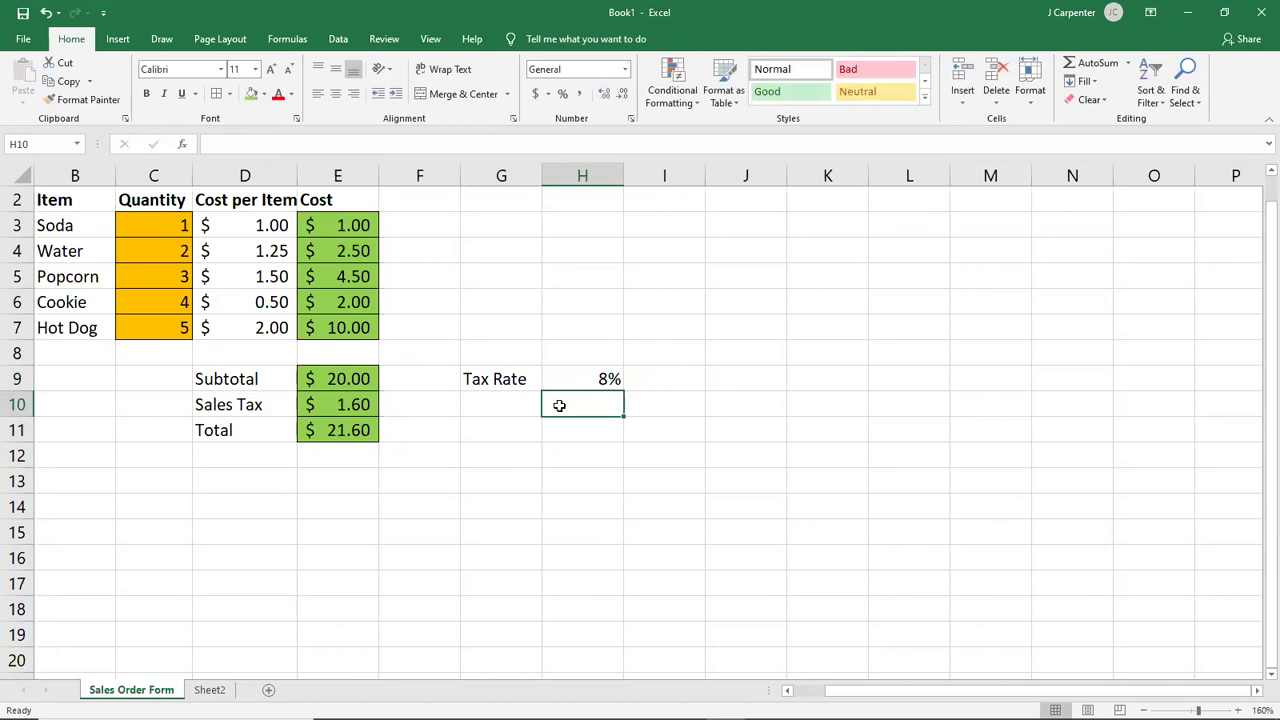
pyautogui.click(582, 378)
pyautogui.write('0')
pyautogui.press('Return')
# Step: Set the Tax Rate in cell H9 to 12%
pyautogui.click(581, 383)
pyautogui.write('11')
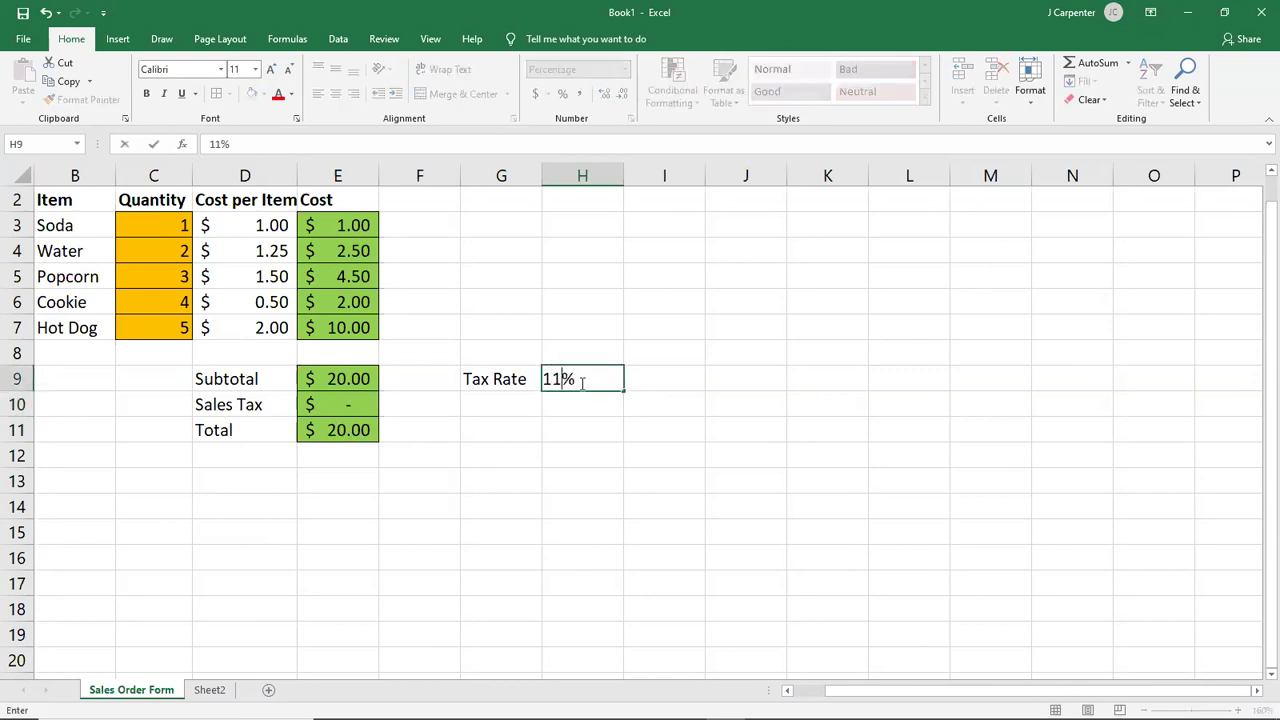
pyautogui.press('BackSpace')
pyautogui.write('2')
pyautogui.press('Return')
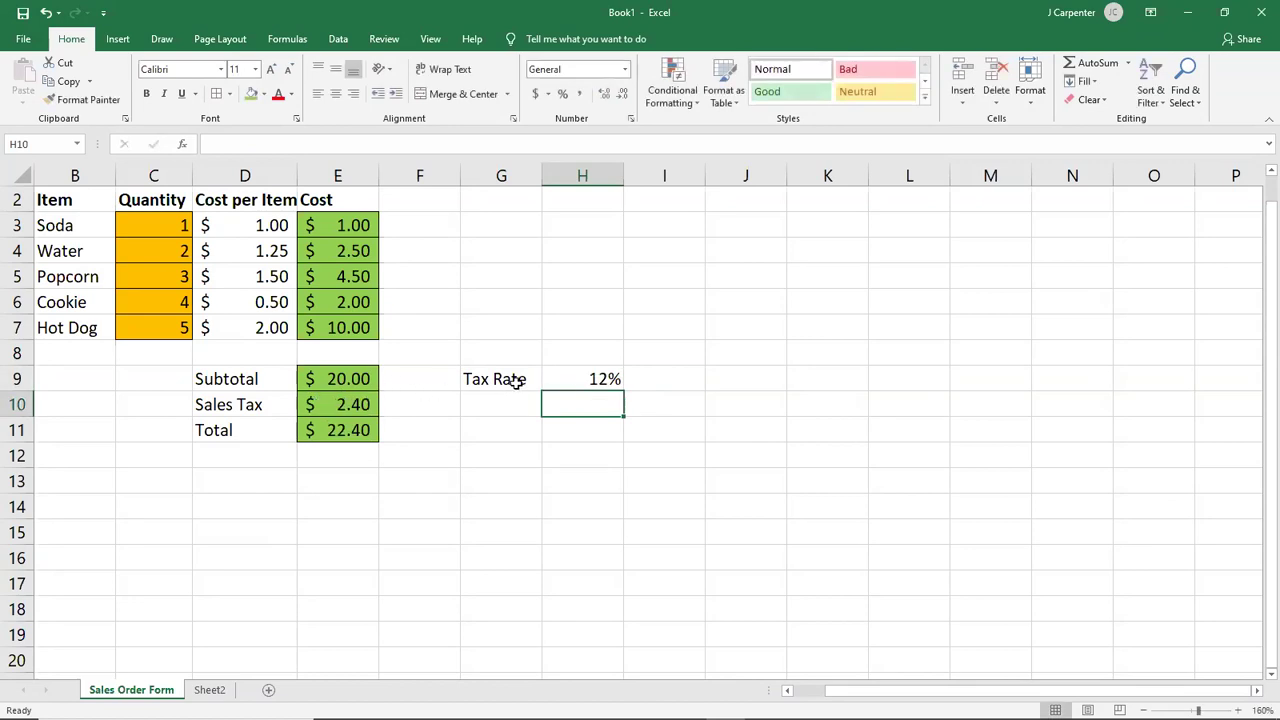
pyautogui.click(559, 382)
pyautogui.click(527, 374)
pyautogui.click(578, 374)
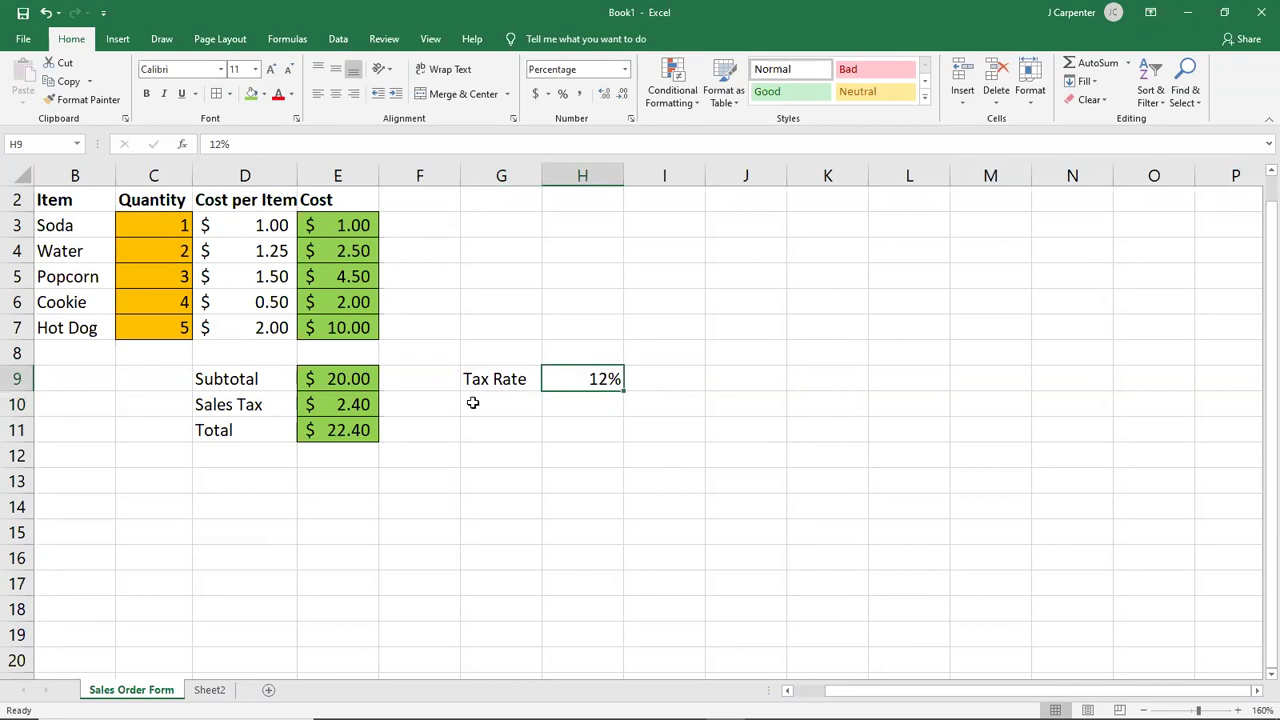
# Step: Set the quantities to 100 for Popcorn, 45 for Cookie and 800 for Hot Dog
pyautogui.click(140, 277)
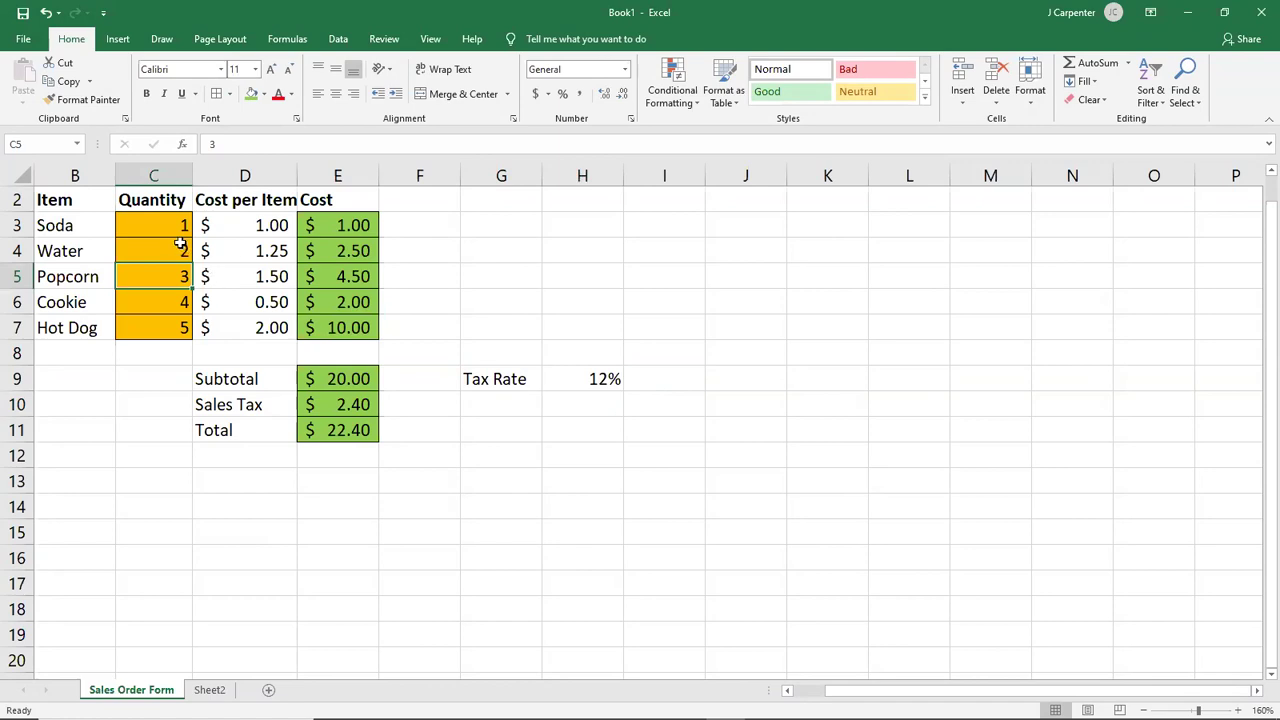
pyautogui.write('100')
pyautogui.press('Return')
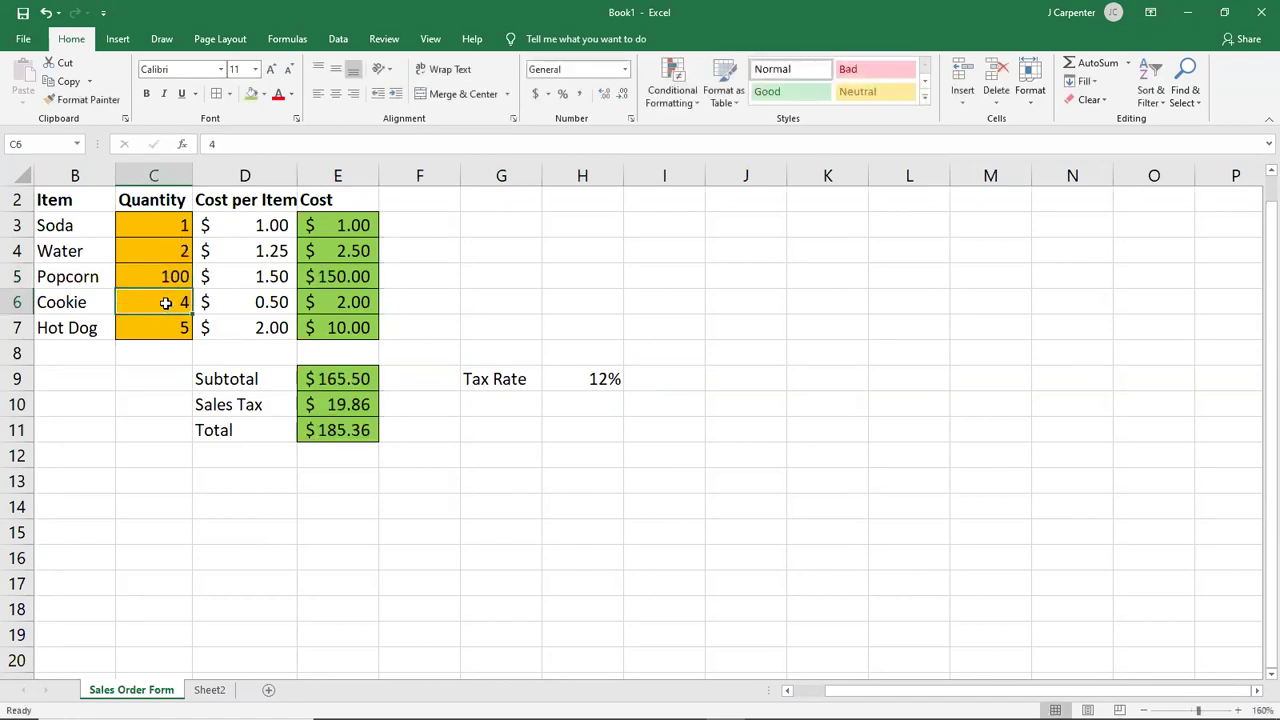
pyautogui.write('45')
pyautogui.press('Return')
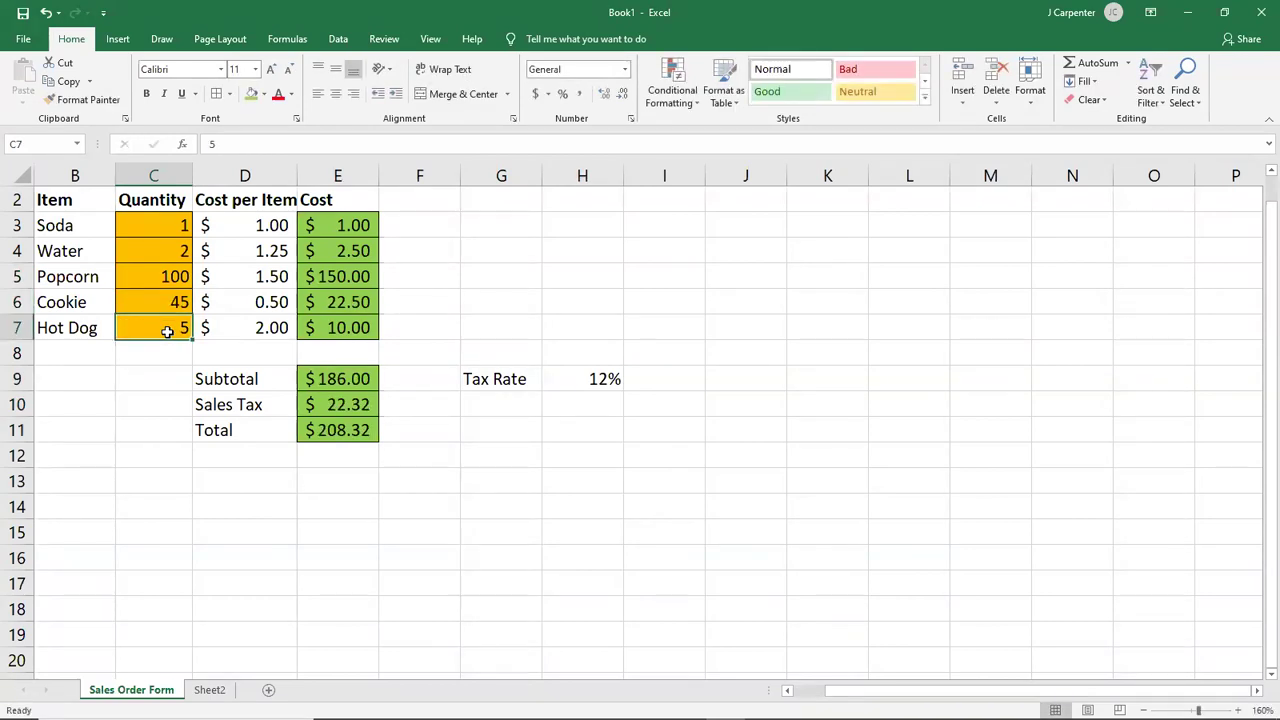
pyautogui.write('800')
pyautogui.press('Return')
# Step: Change the Soda quantity to 450 and the Water quantity to 1
pyautogui.click(156, 225)
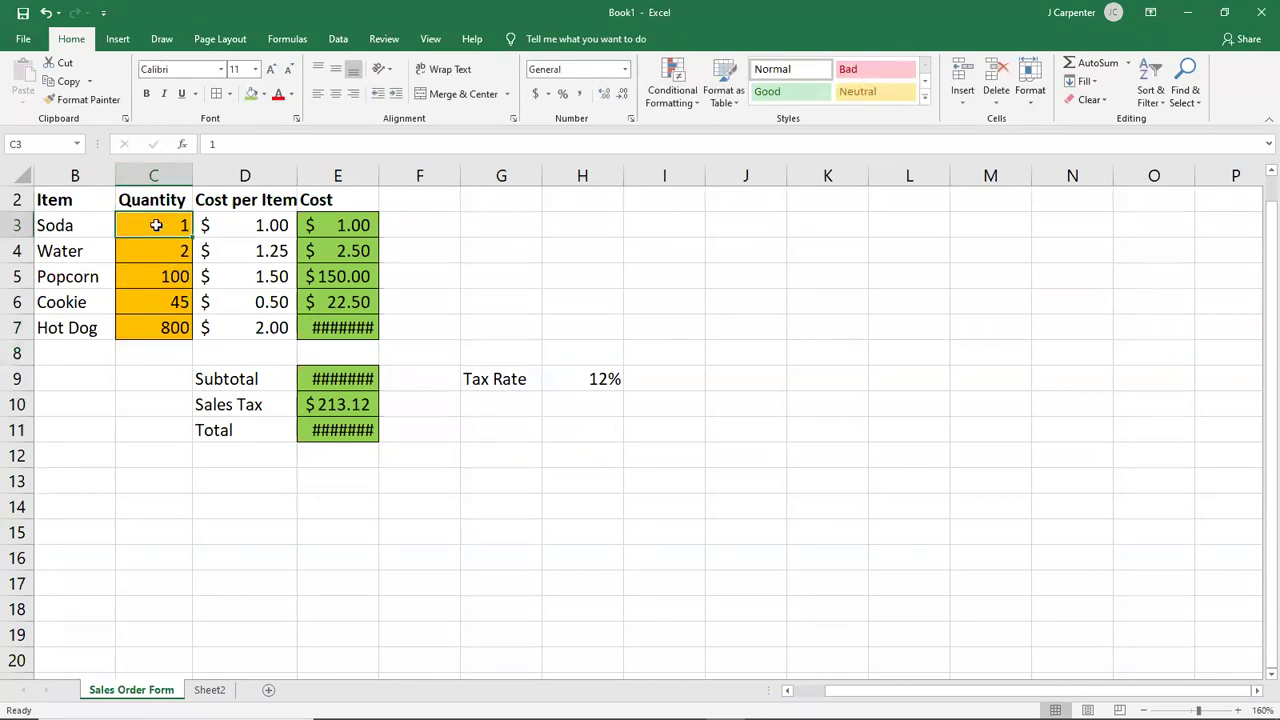
pyautogui.write('450')
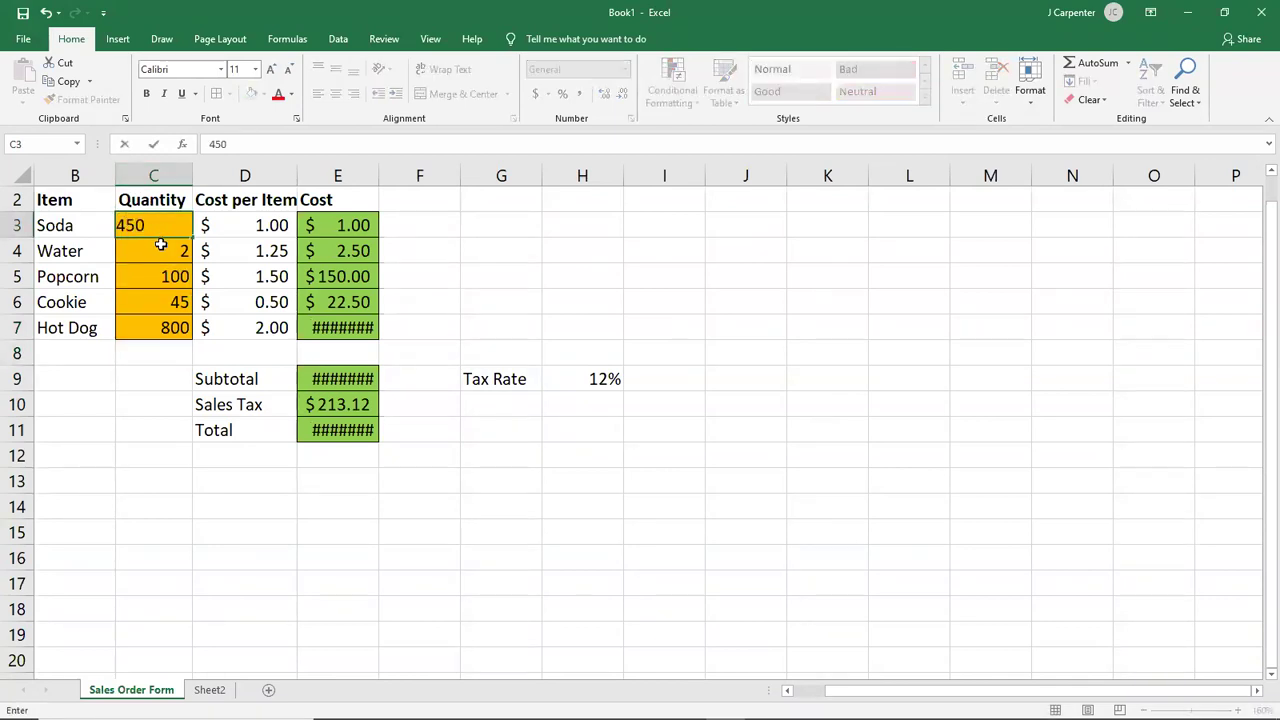
pyautogui.click(162, 245)
pyautogui.write('1')
pyautogui.press('Return')
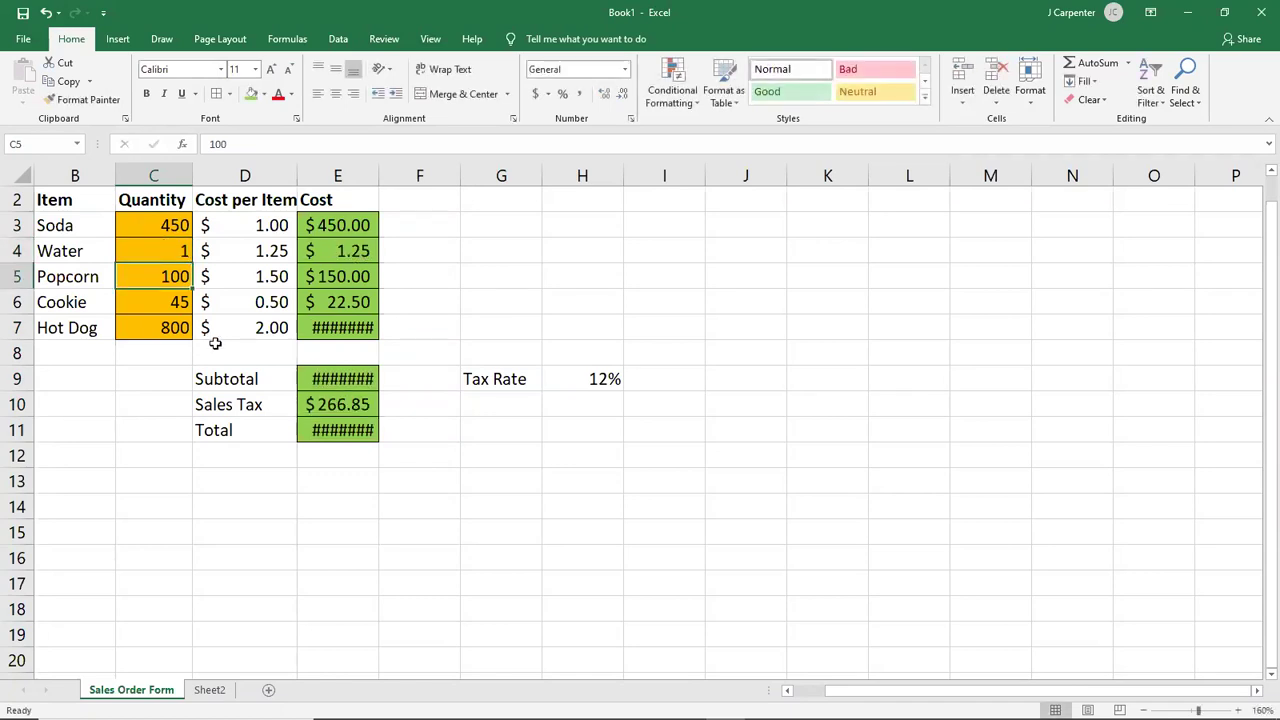
# Step: Widen the Cost column E so that its larger dollar amounts fit in the cells
pyautogui.click(325, 328)
pyautogui.click(327, 378)
pyautogui.click(330, 431)
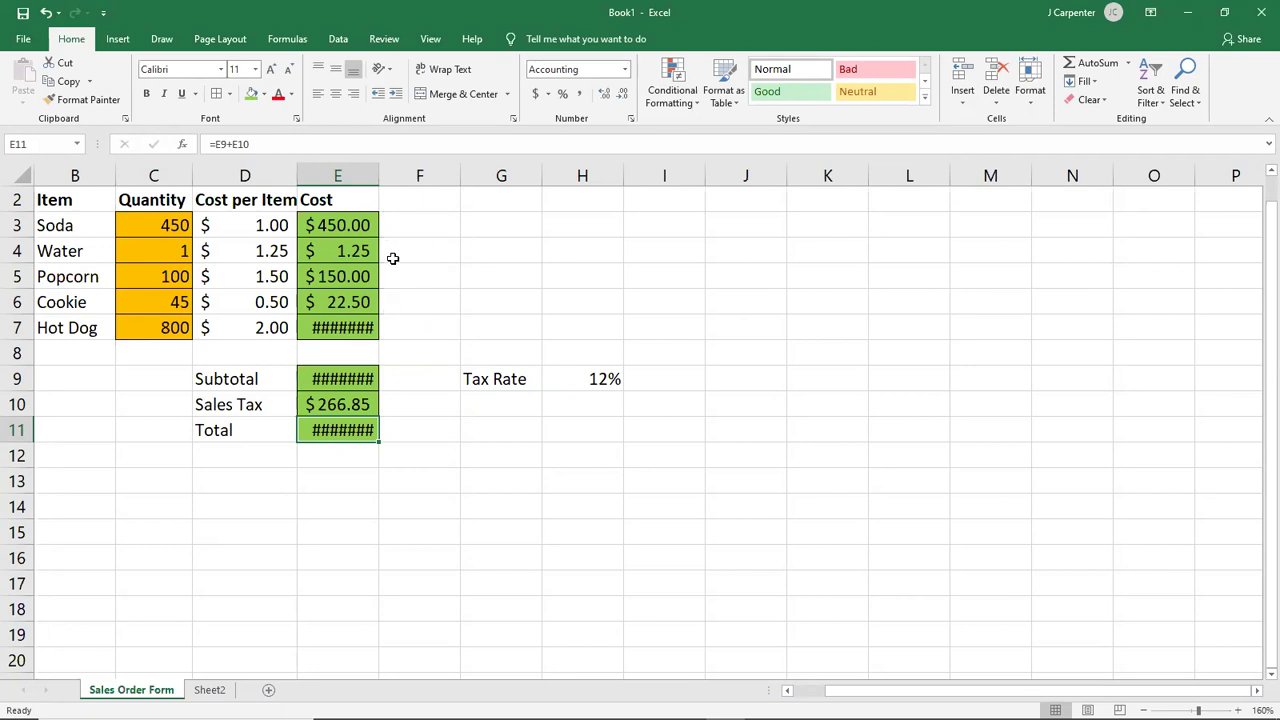
pyautogui.scroll(-2, 393, 258)
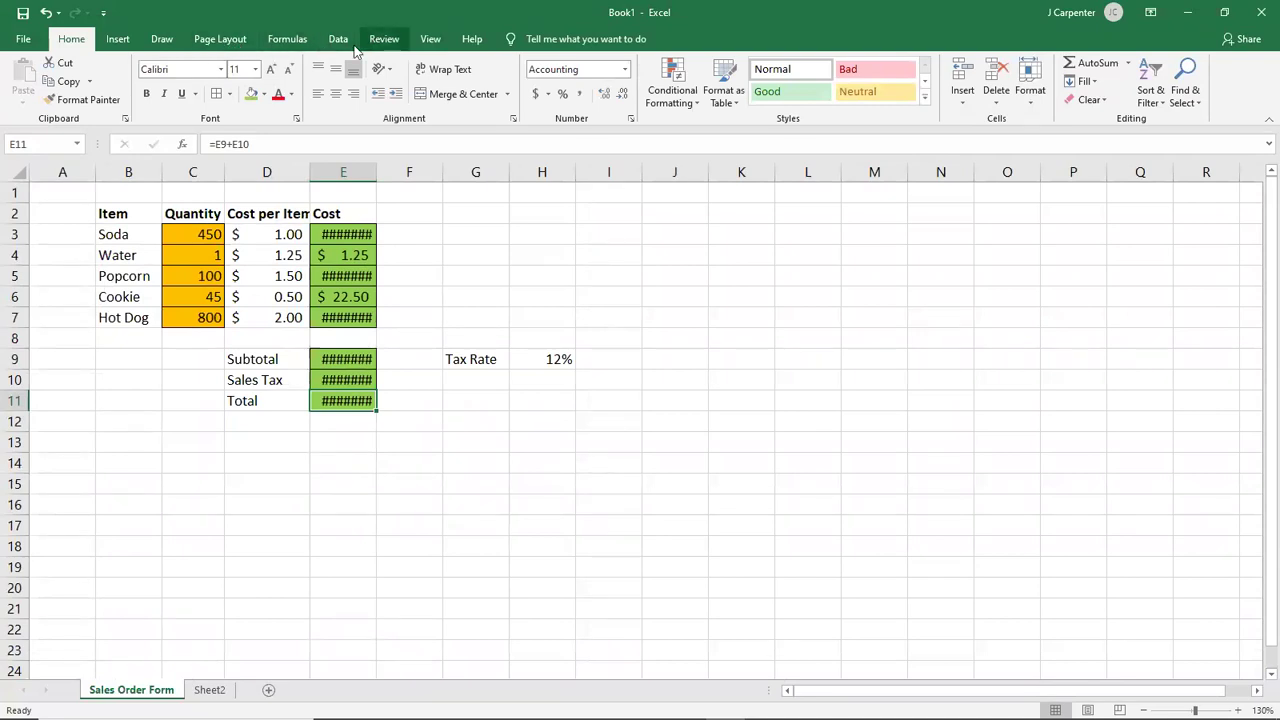
pyautogui.scroll(-3, 412, 290)
pyautogui.scroll(4, 412, 290)
pyautogui.scroll(9, 412, 290)
pyautogui.scroll(4, 605, 350)
pyautogui.scroll(-5, 609, 350)
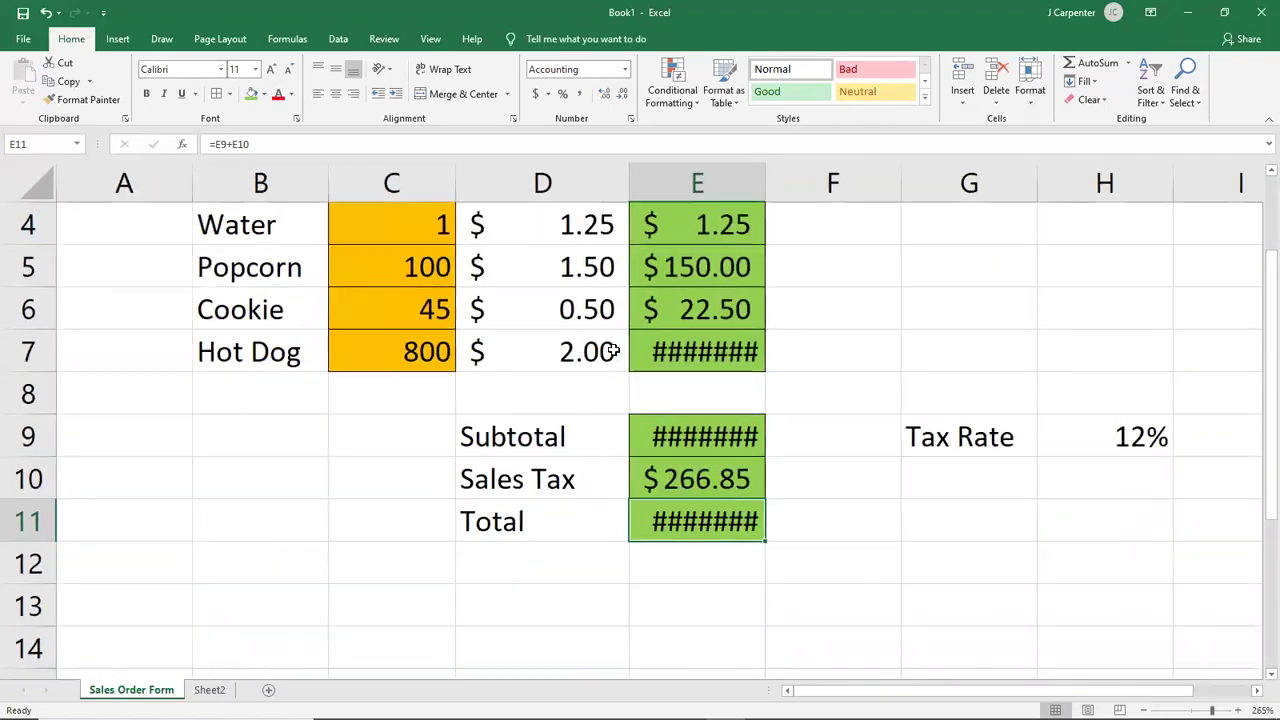
pyautogui.scroll(-4, 609, 350)
pyautogui.scroll(1, 590, 290)
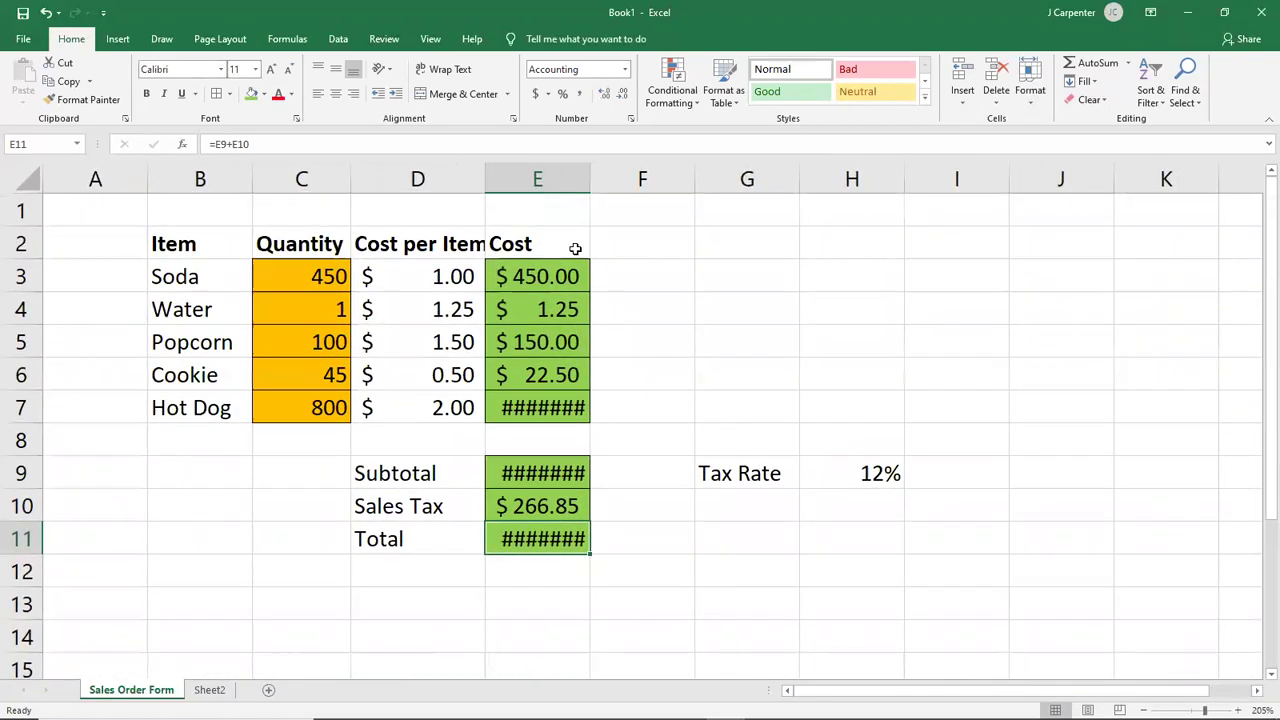
pyautogui.moveTo(590, 174); pyautogui.dragTo(617, 178)
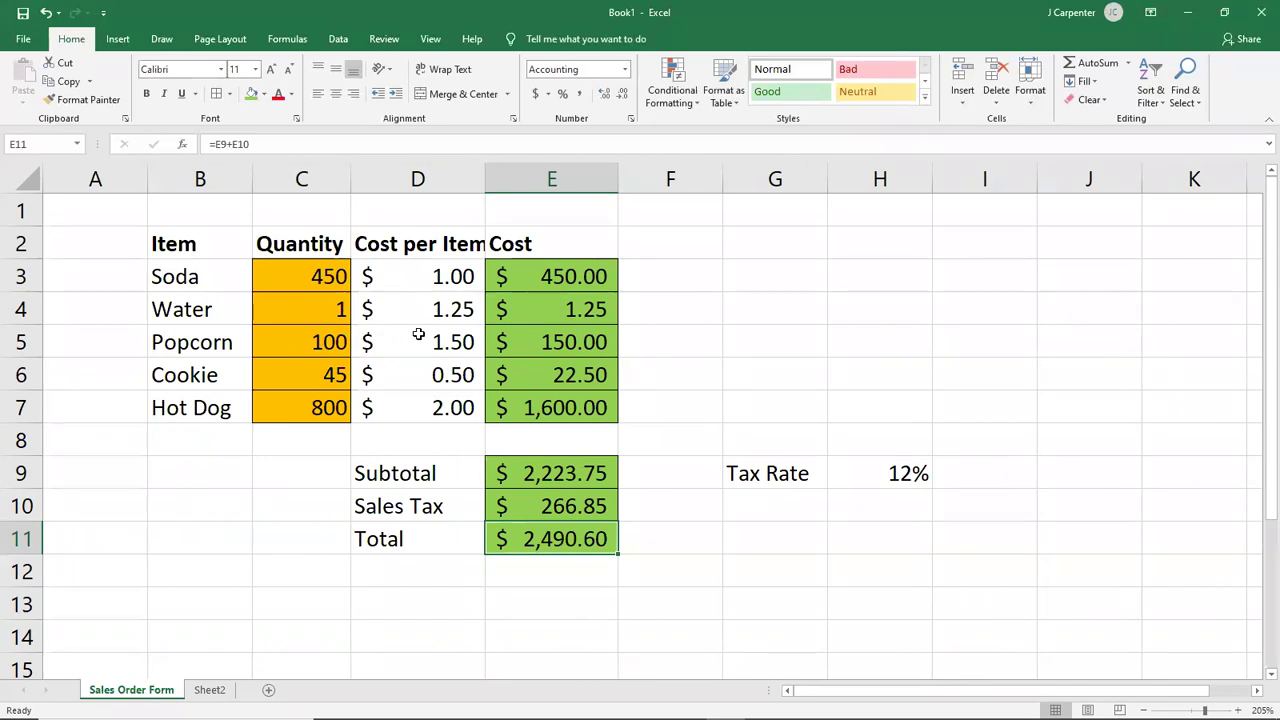
# Step: Examine the Subtotal formula in cell E9 and the Total formula in cell E11
pyautogui.click(537, 478)
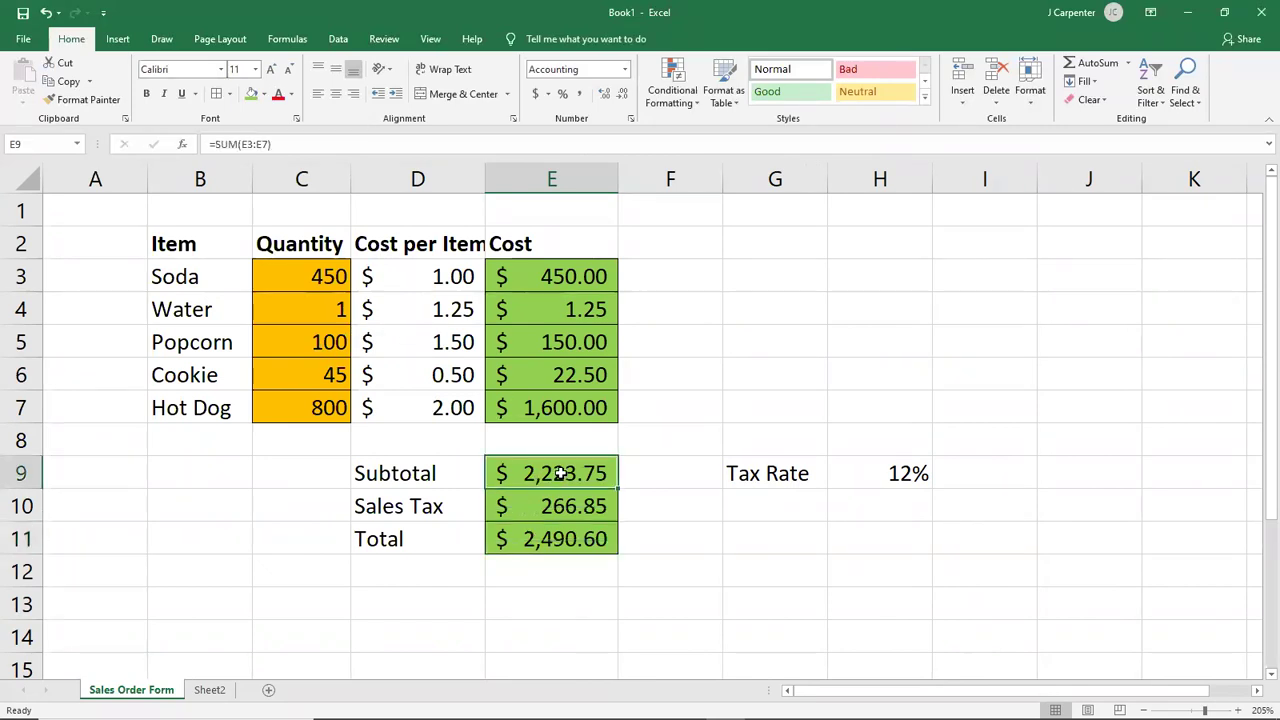
pyautogui.click(557, 533)
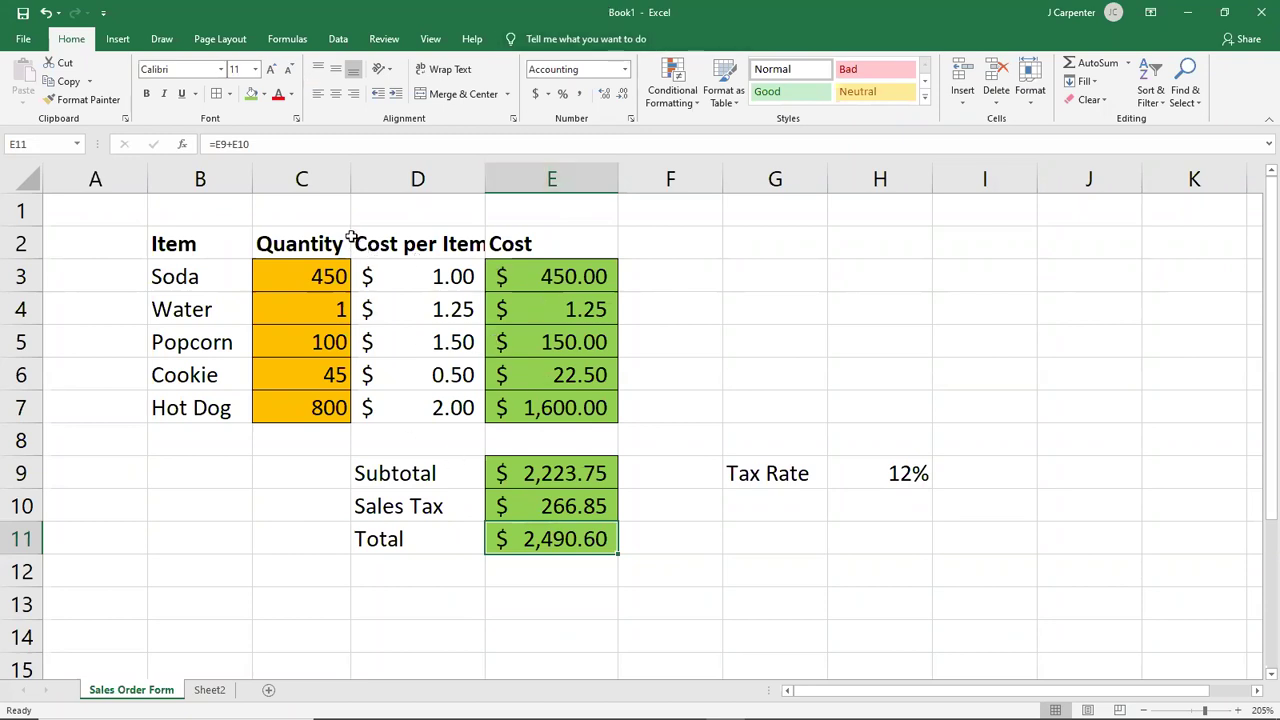
pyautogui.click(27, 38)
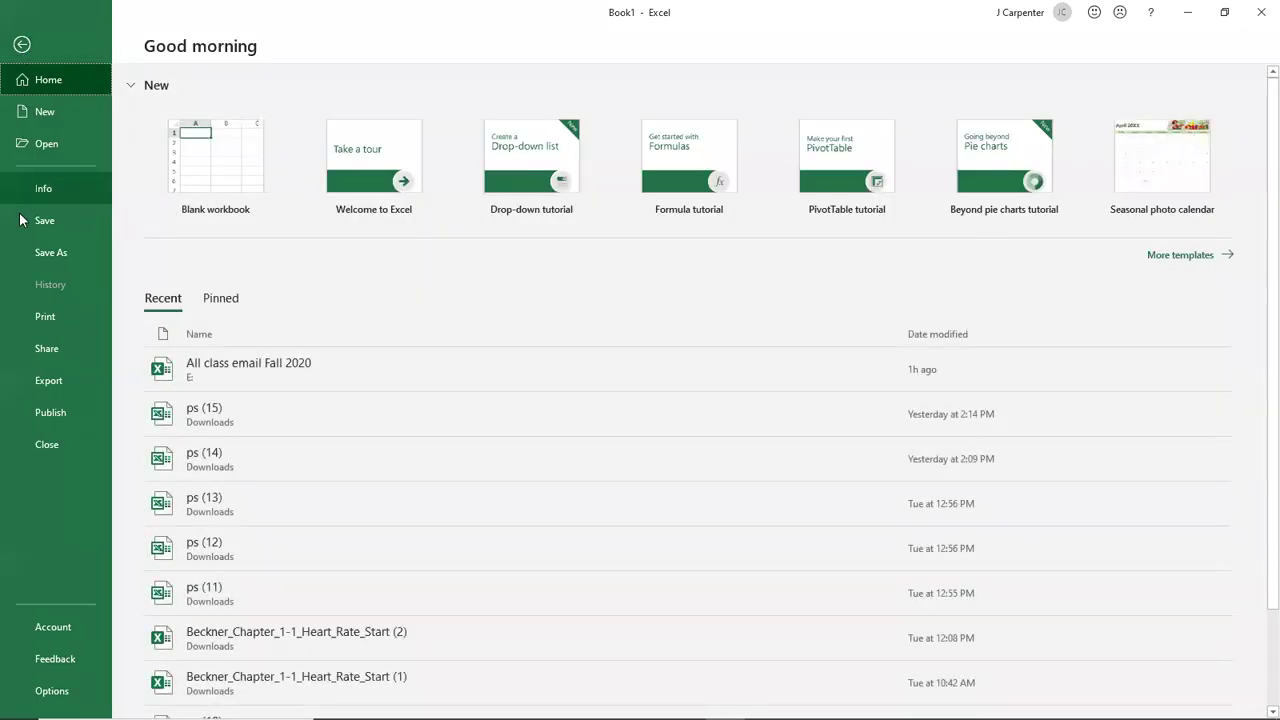
pyautogui.click(24, 45)
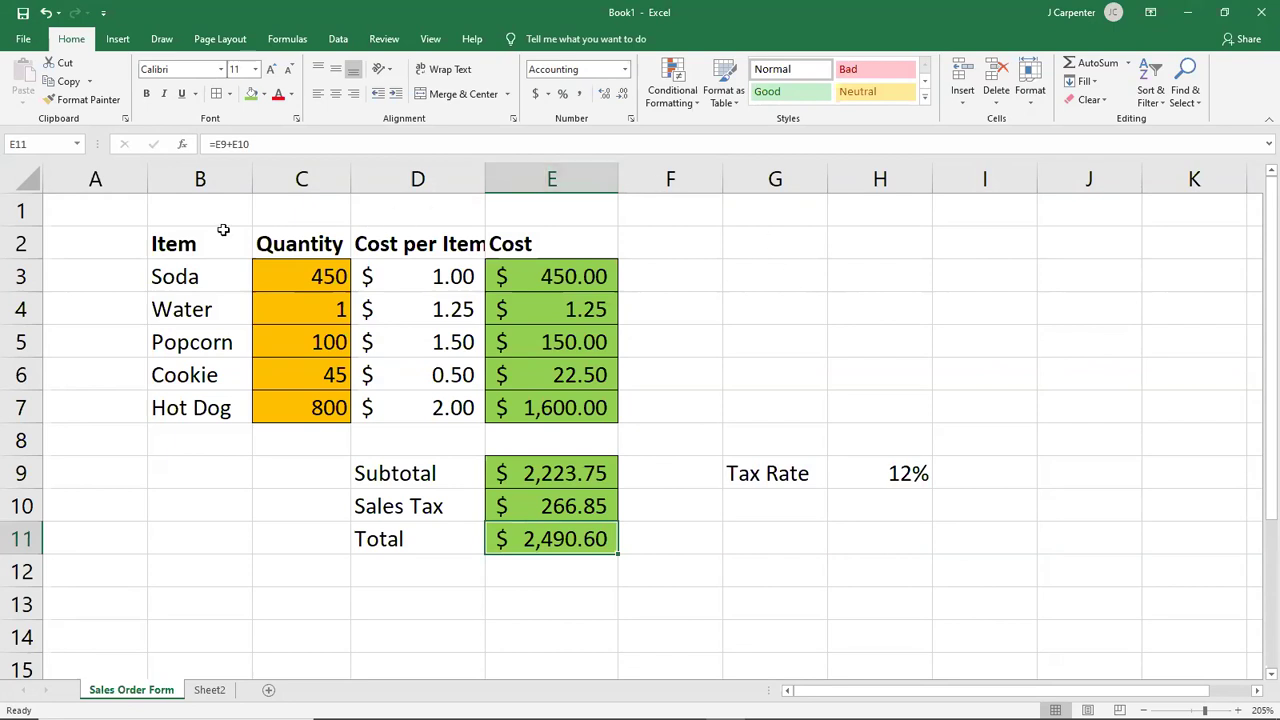
# Step: Review the order form in B2:E11 and the Tax Rate cells G9:H9 by selecting each range
pyautogui.moveTo(211, 231); pyautogui.dragTo(594, 537)
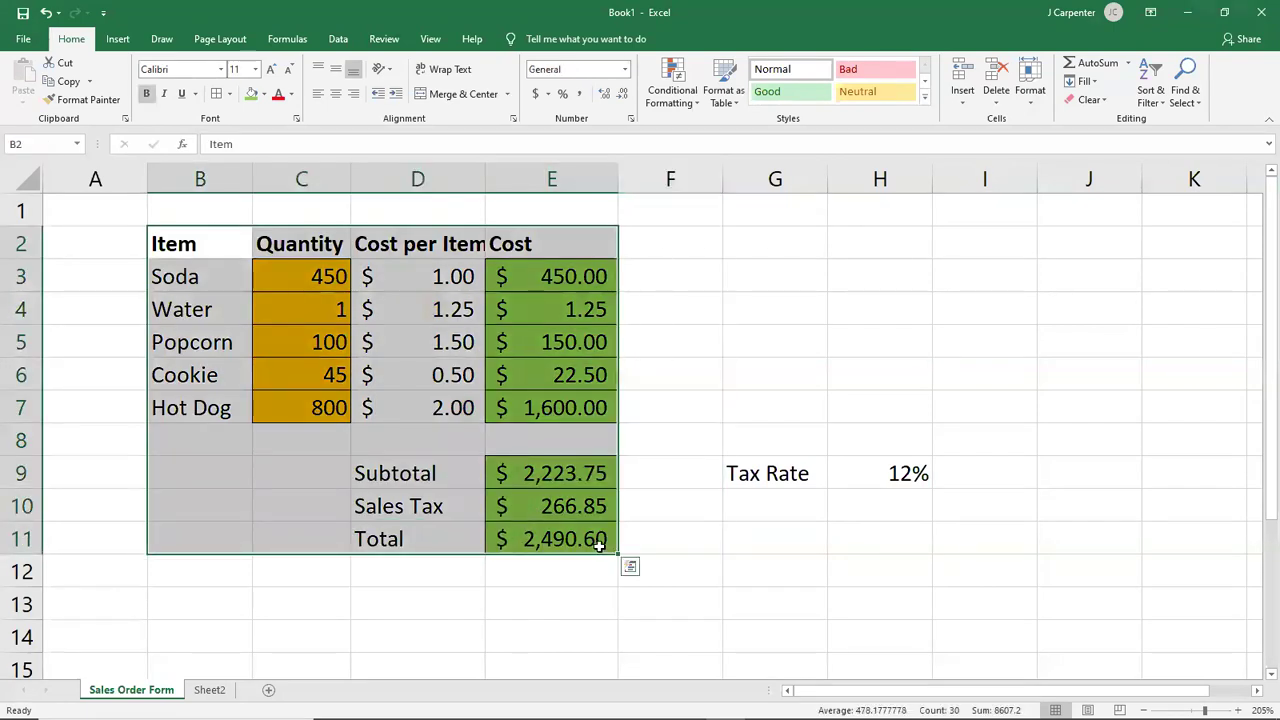
pyautogui.click(844, 418)
pyautogui.moveTo(763, 470); pyautogui.dragTo(863, 474)
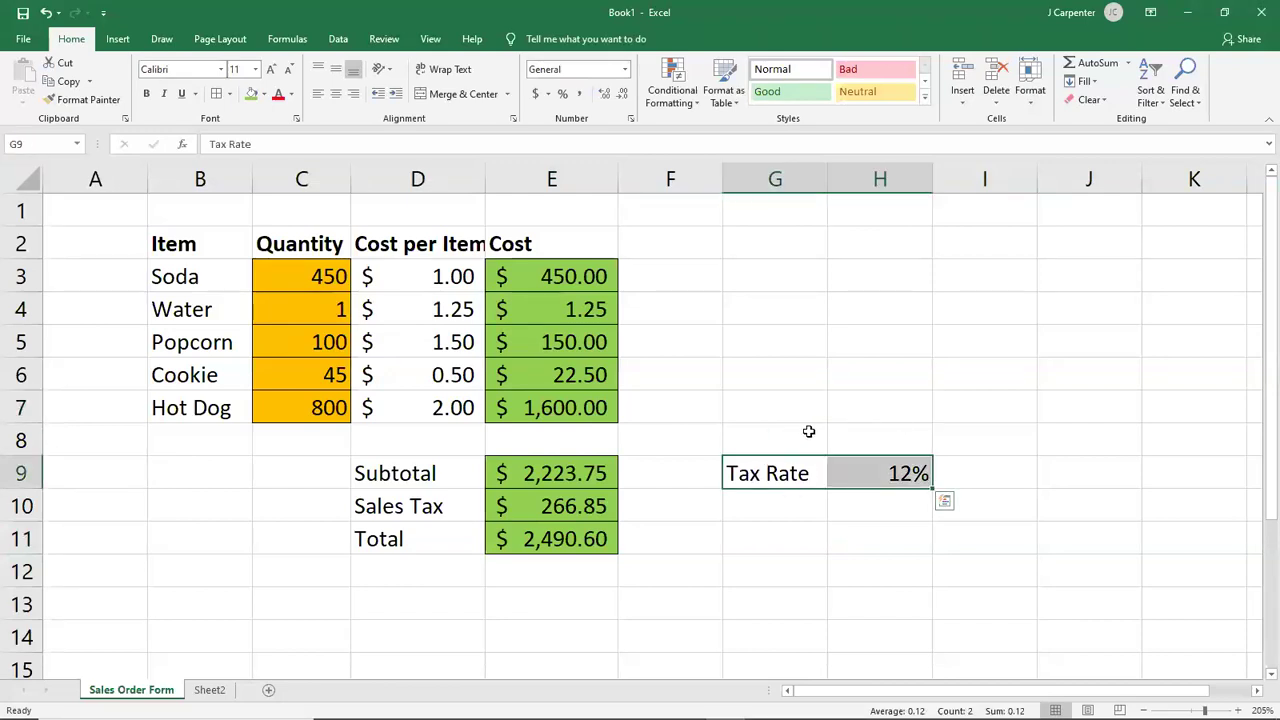